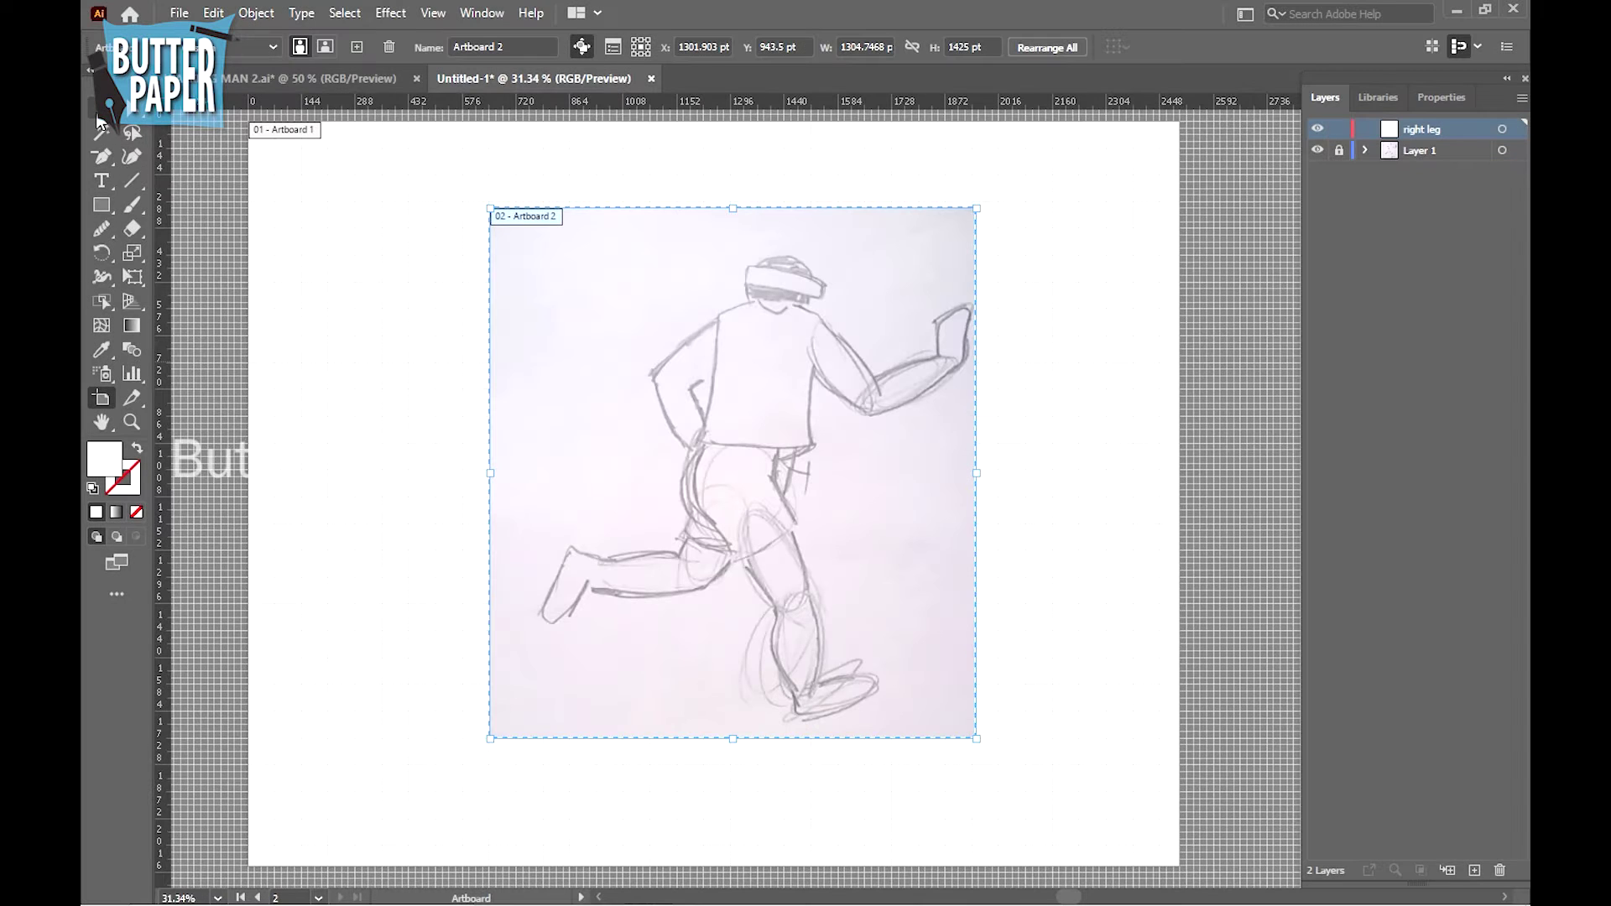
With the Curvature Tool active, zoom in and pan to frame the front-leg sketch
{"action": "key", "text": "shift+grave"}
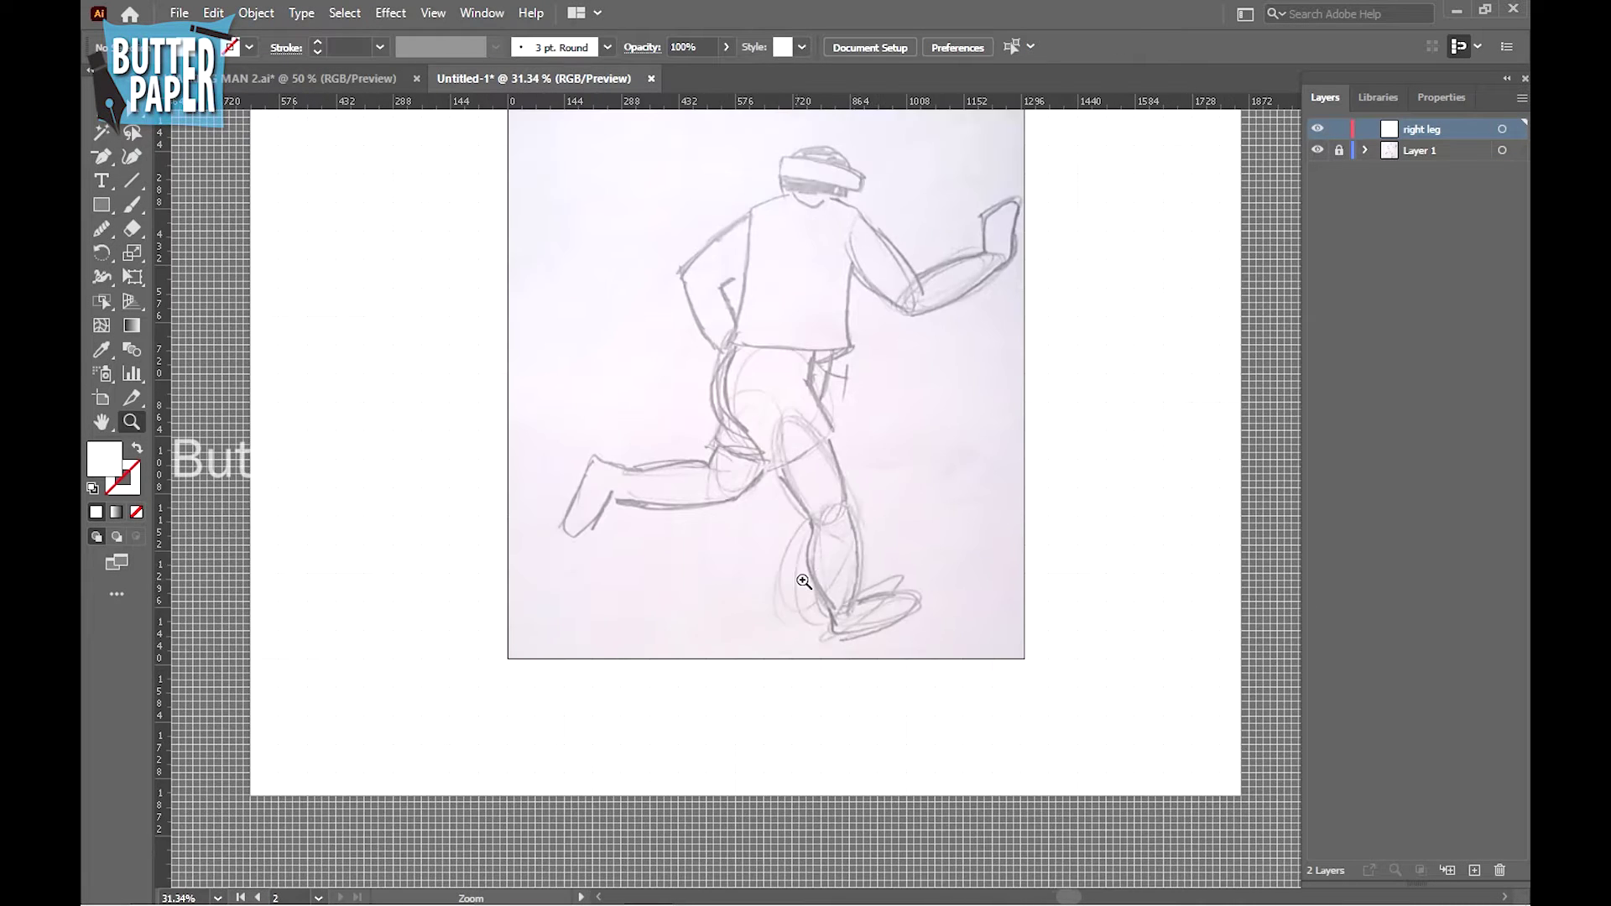
{"action": "left_click", "coordinate": [853, 611], "text": "ctrl"}
{"action": "left_click", "coordinate": [855, 567], "text": "ctrl"}
{"action": "left_click", "coordinate": [855, 568], "text": "ctrl"}
{"action": "left_click_drag", "start_coordinate": [925, 361], "coordinate": [924, 676]}
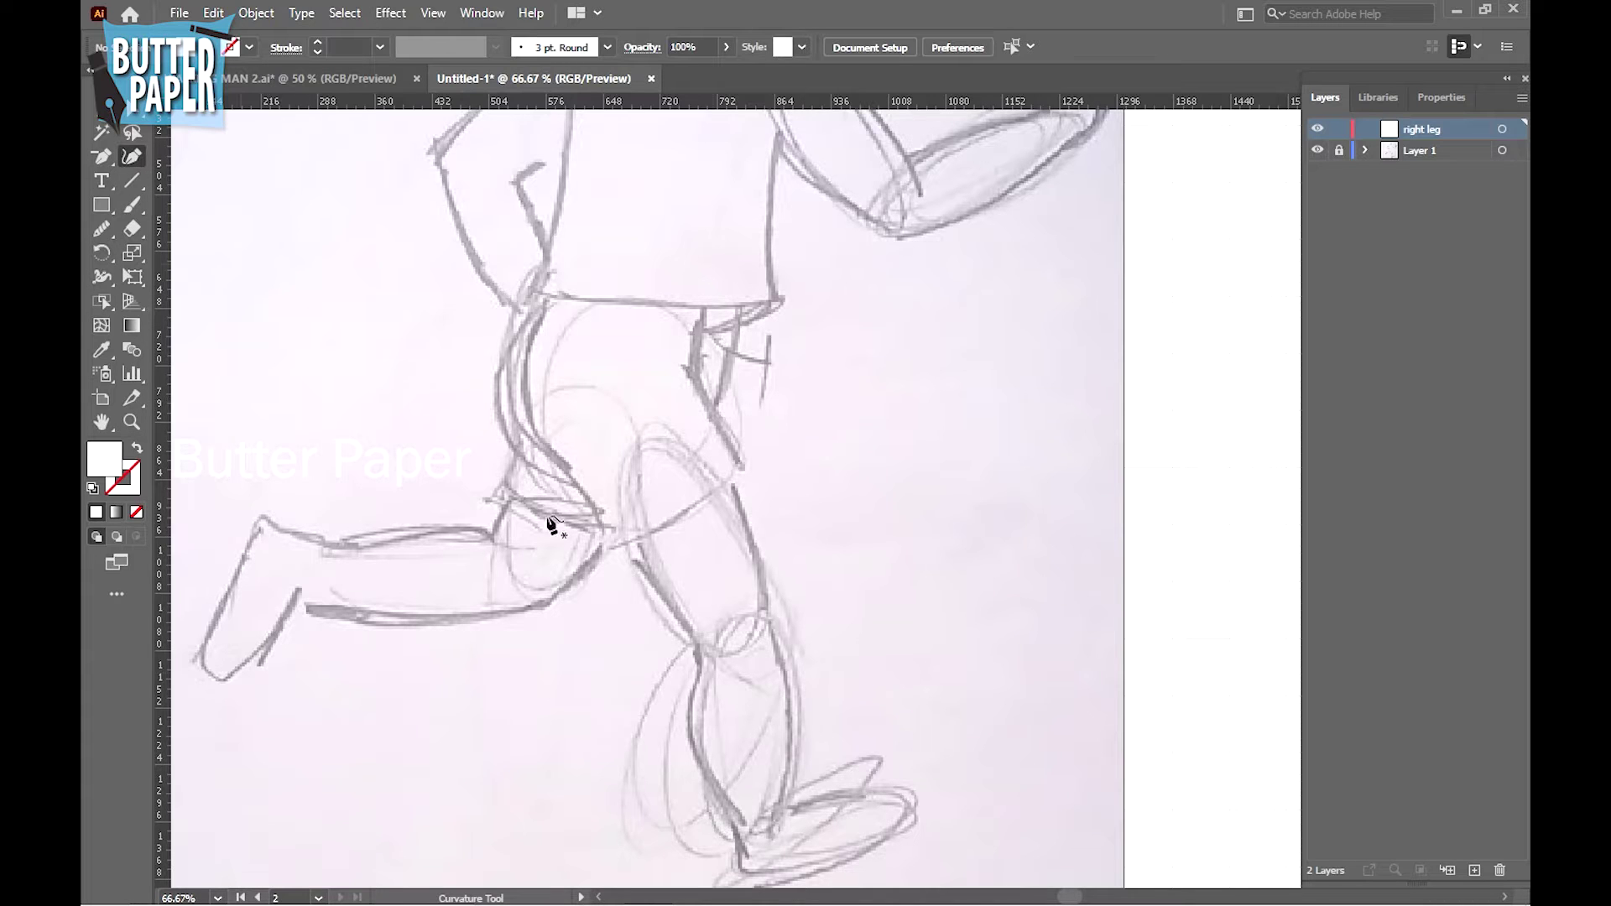
Trace the front thigh as a closed oval outline with Fill set to None
{"action": "left_click", "coordinate": [691, 630]}
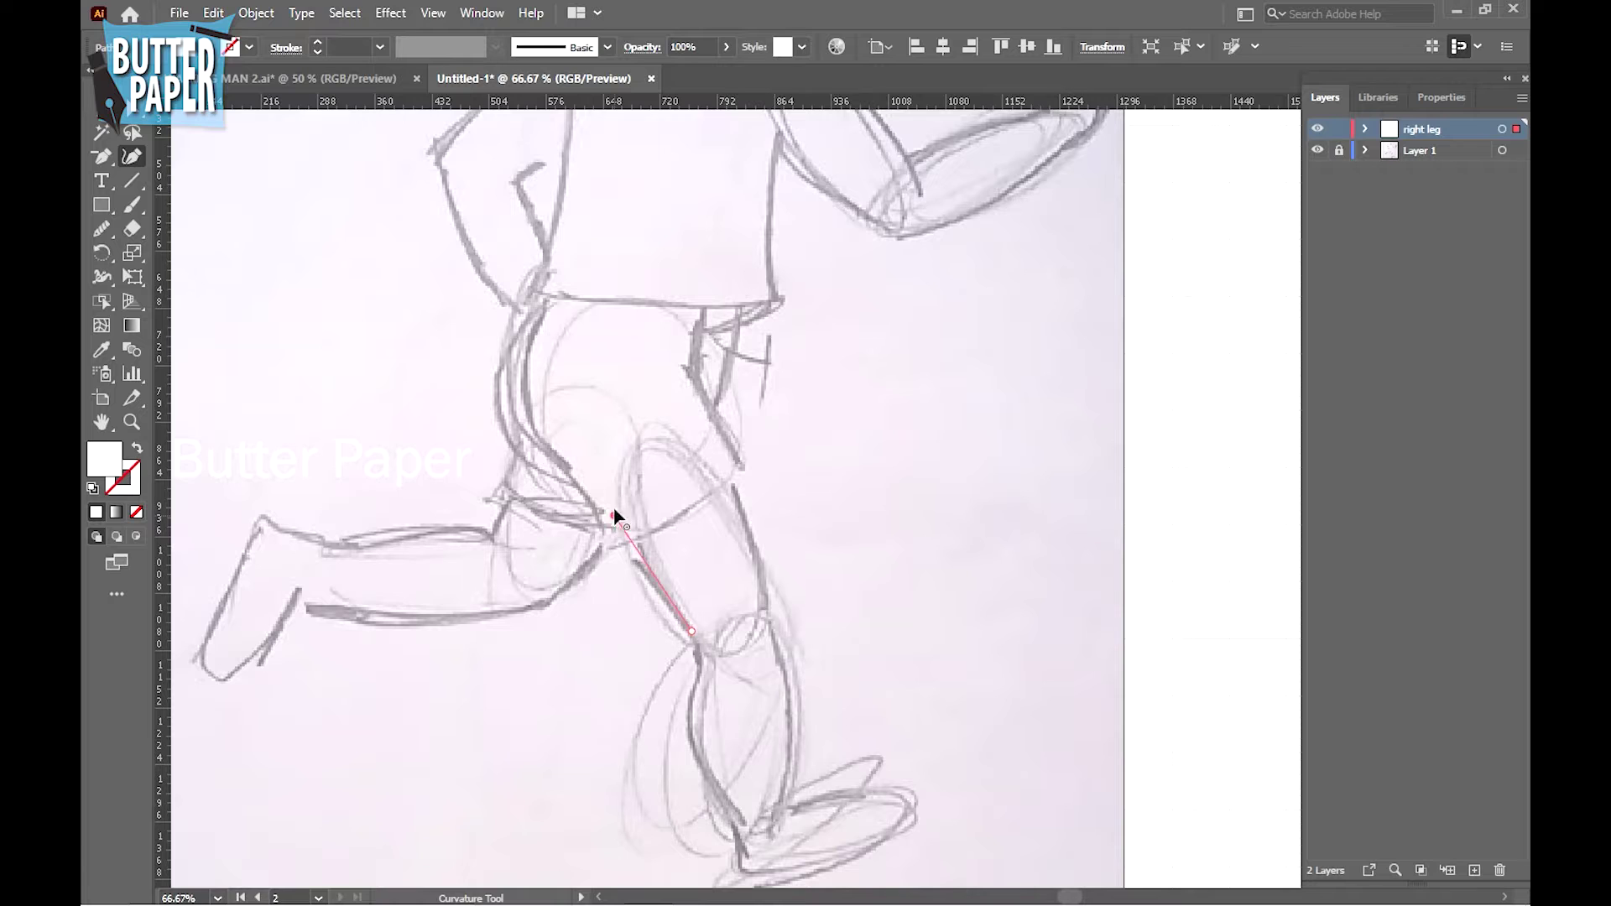
{"action": "left_click", "coordinate": [613, 514]}
{"action": "left_click", "coordinate": [638, 430]}
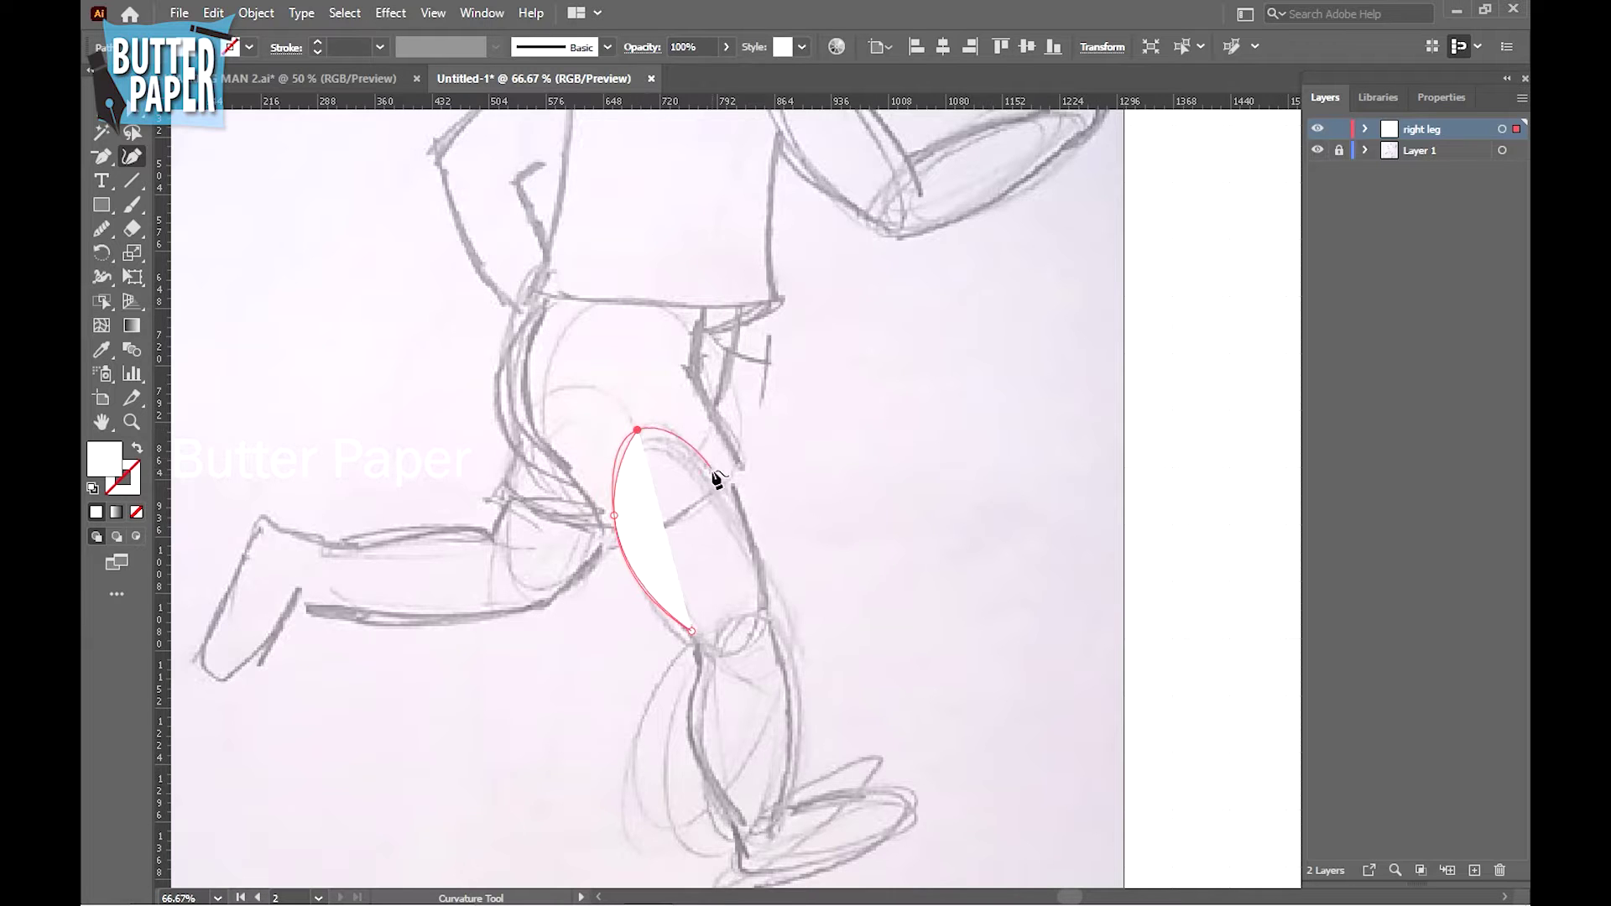
{"action": "left_click", "coordinate": [723, 473]}
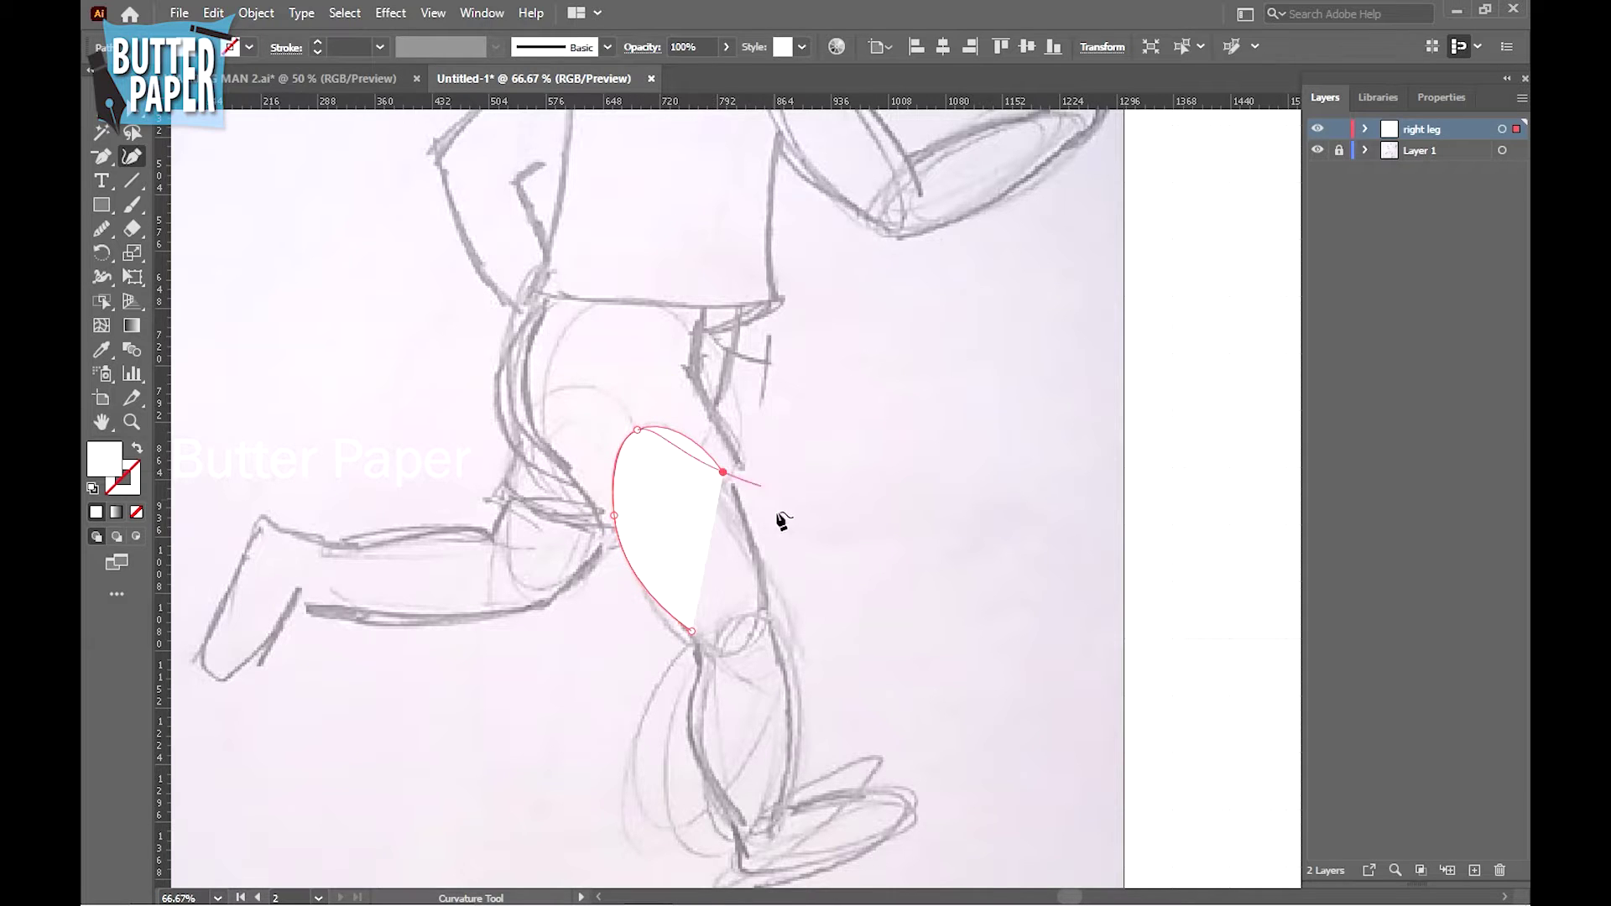
{"action": "left_click", "coordinate": [136, 511]}
{"action": "left_click", "coordinate": [768, 614]}
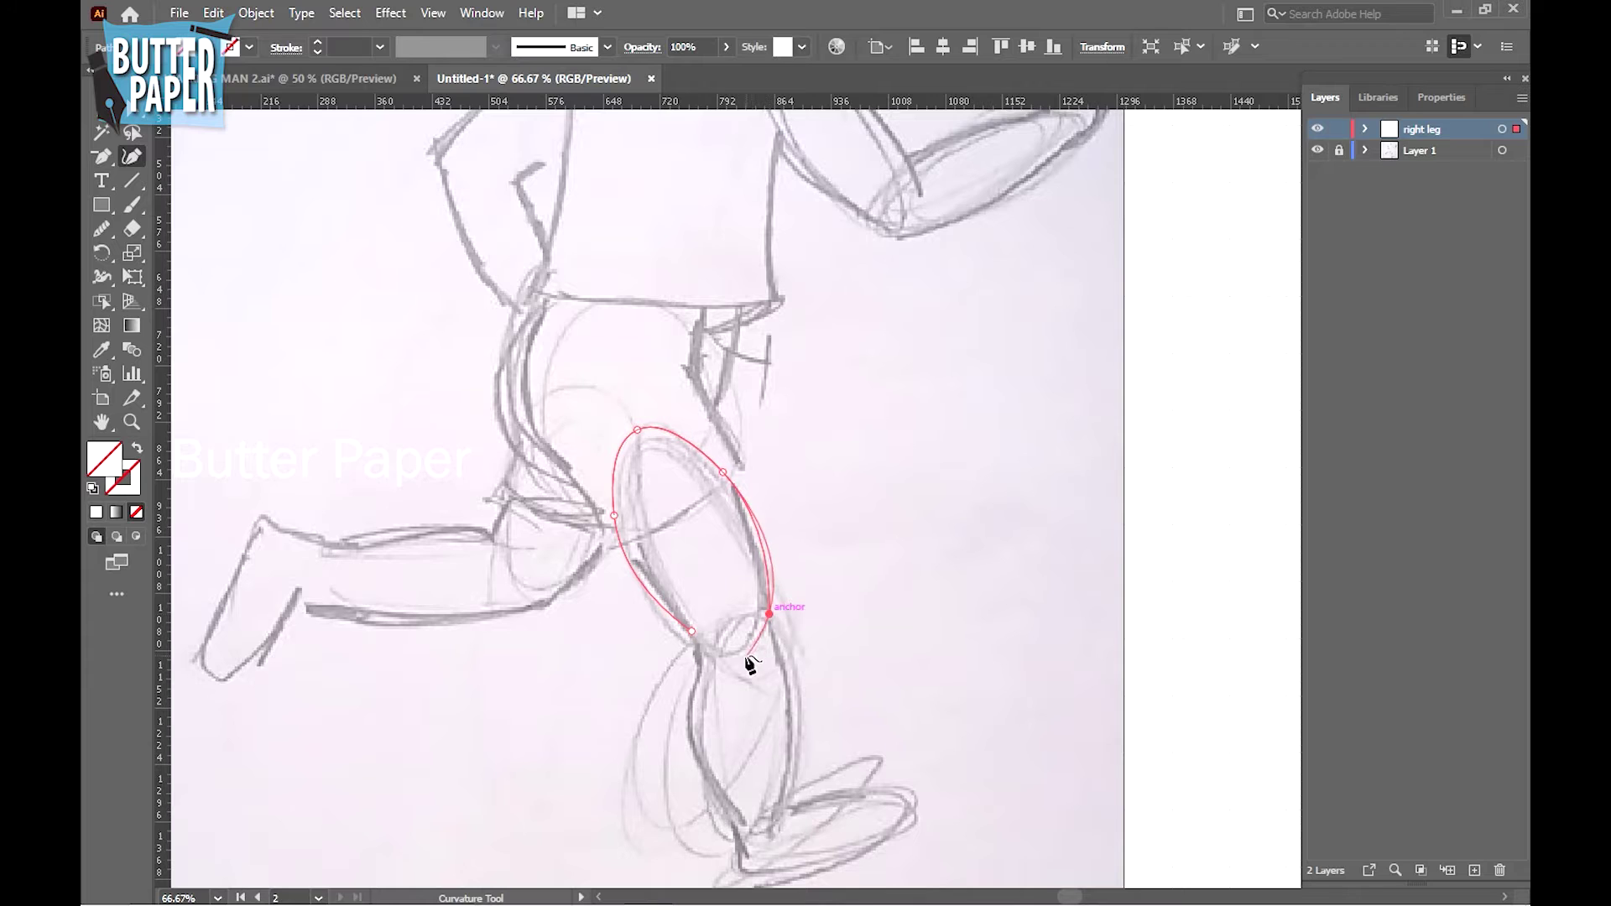
{"action": "left_click", "coordinate": [745, 655]}
{"action": "left_click", "coordinate": [692, 631]}
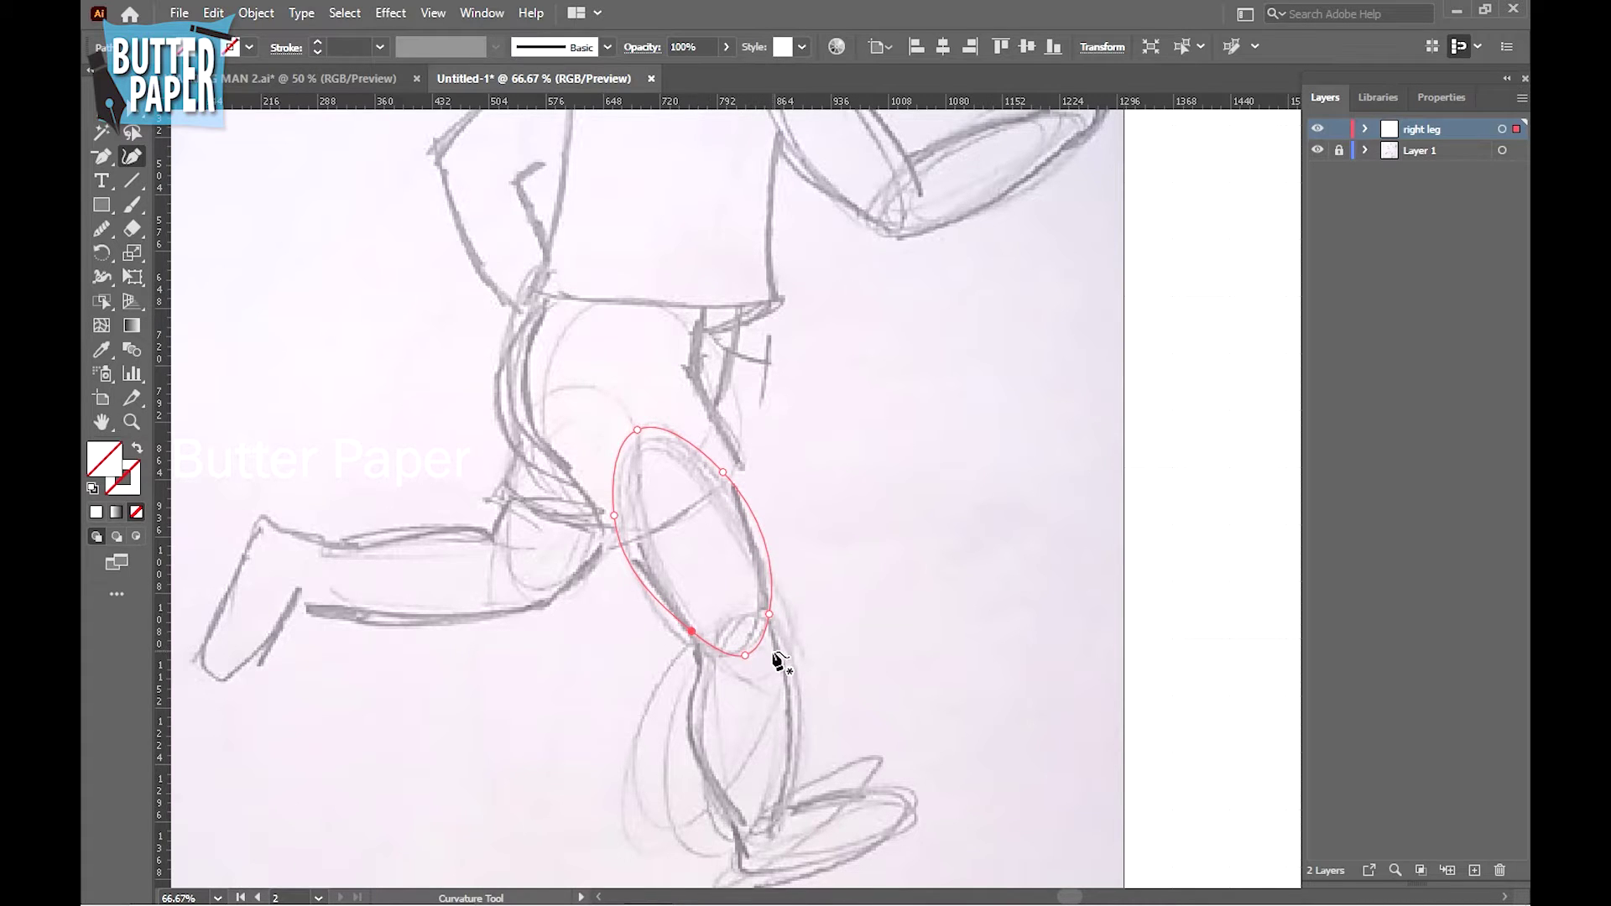
With the Selection tool, deselect and then reselect the thigh outline
{"action": "key", "text": "v"}
{"action": "left_click", "coordinate": [949, 406]}
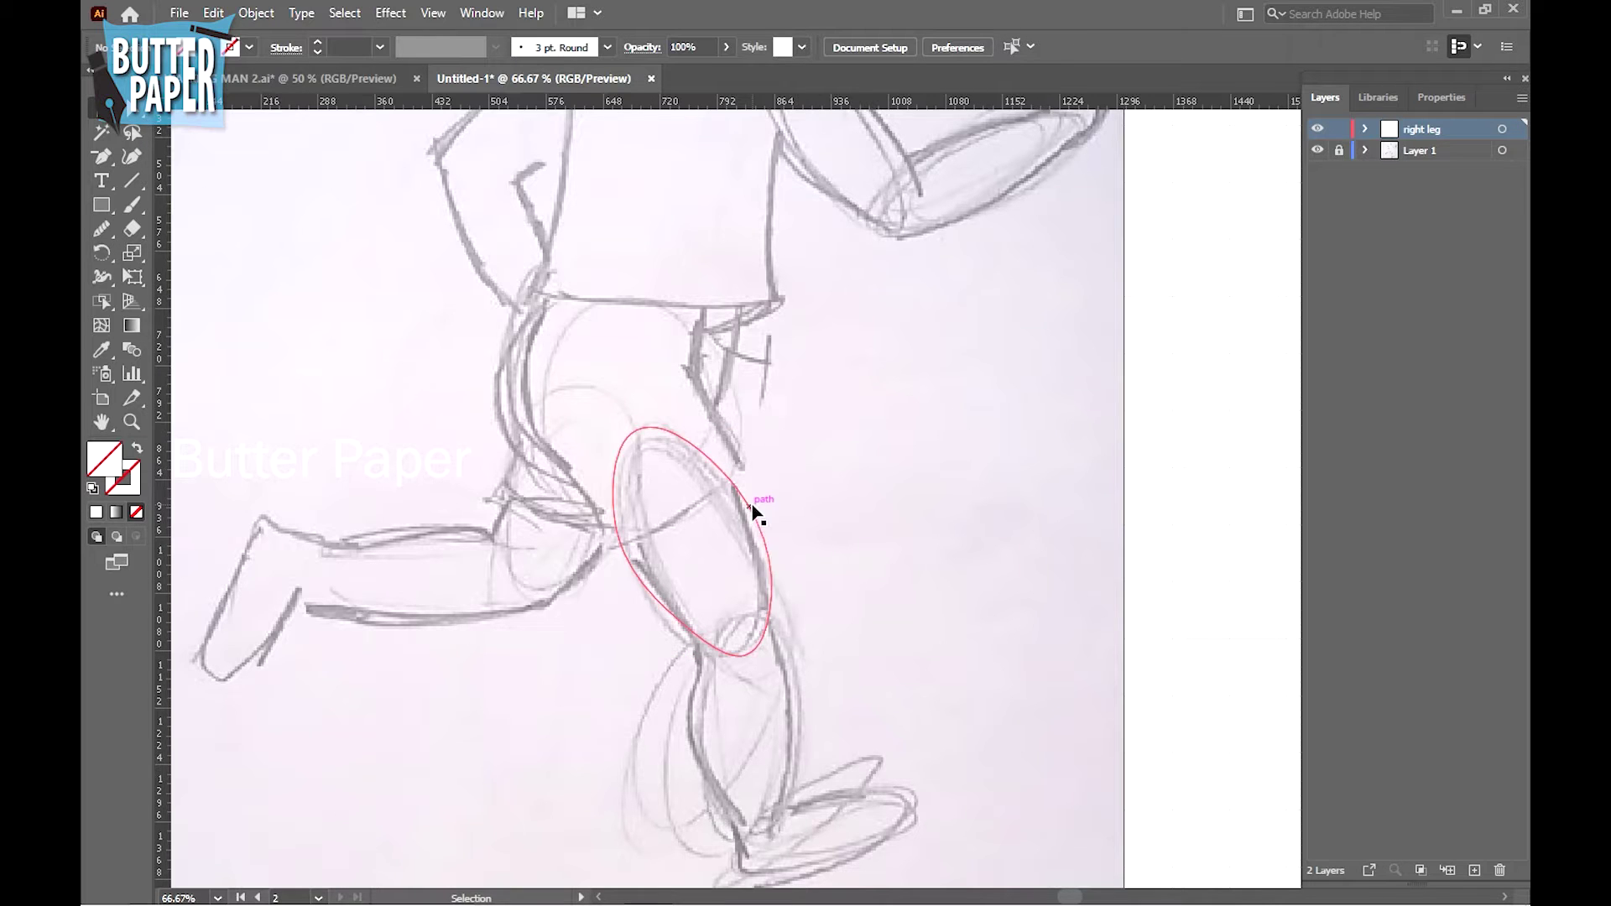
{"action": "left_click", "coordinate": [754, 510]}
Rename the new layer 'right leg bottom' and begin the lower-leg outline at the ankle
{"action": "double_click", "coordinate": [1426, 129]}
{"action": "type", "text": "right leg bottom"}
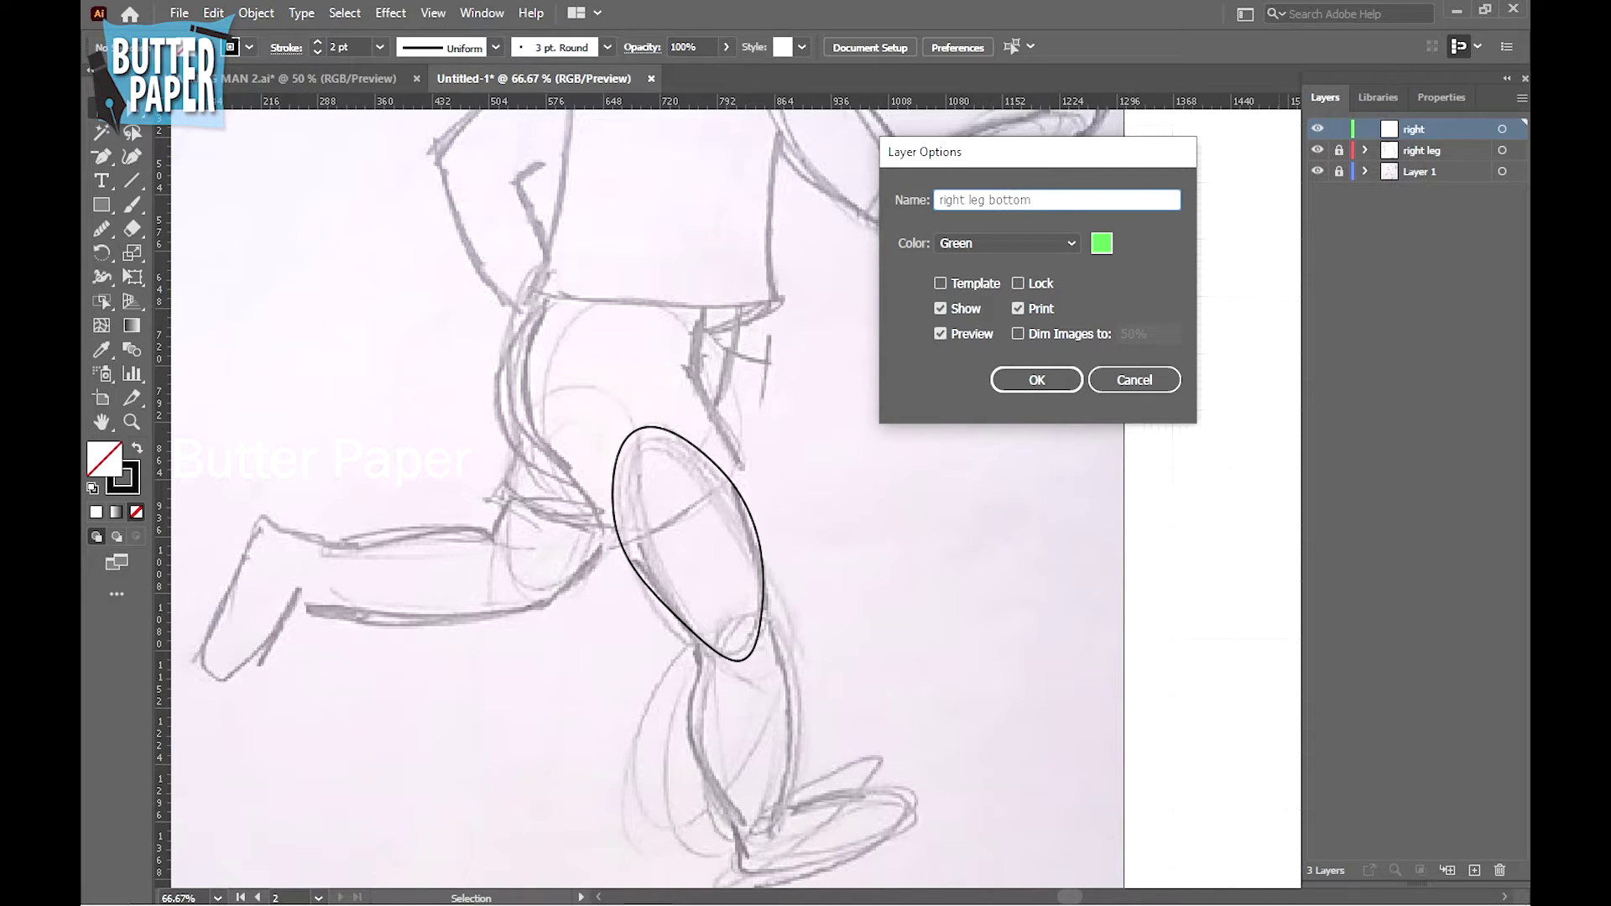
{"action": "left_click", "coordinate": [1036, 380]}
{"action": "left_click", "coordinate": [132, 156]}
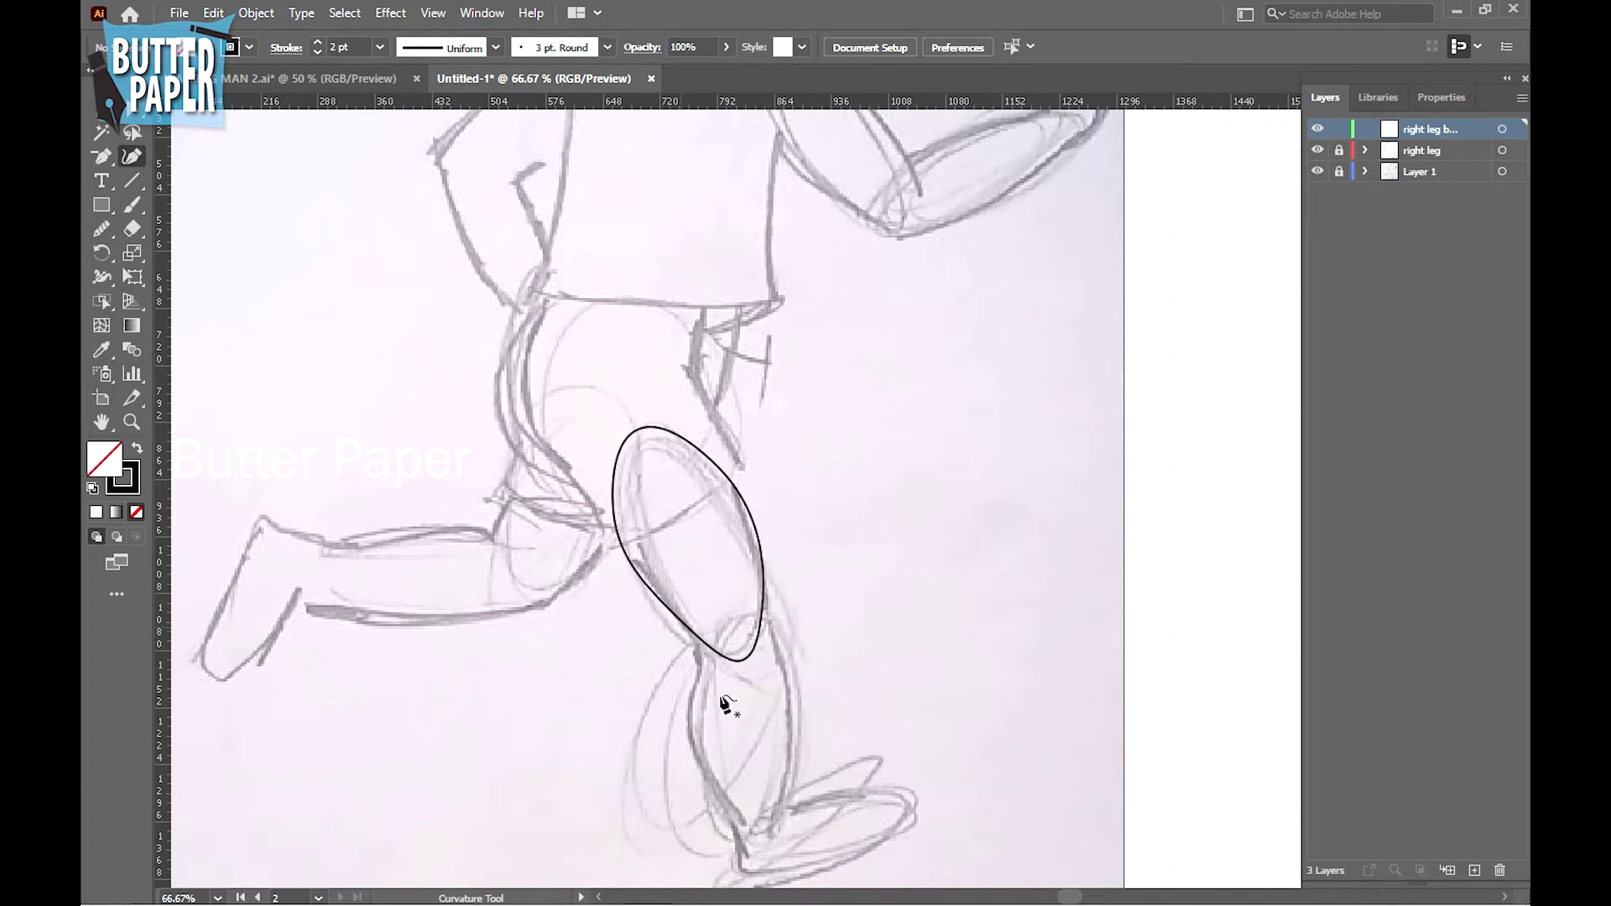
{"action": "left_click", "coordinate": [734, 826]}
Trace the calf, knee, shin and top of the foot, refining the knee and ankle corners
{"action": "left_click", "coordinate": [698, 676]}
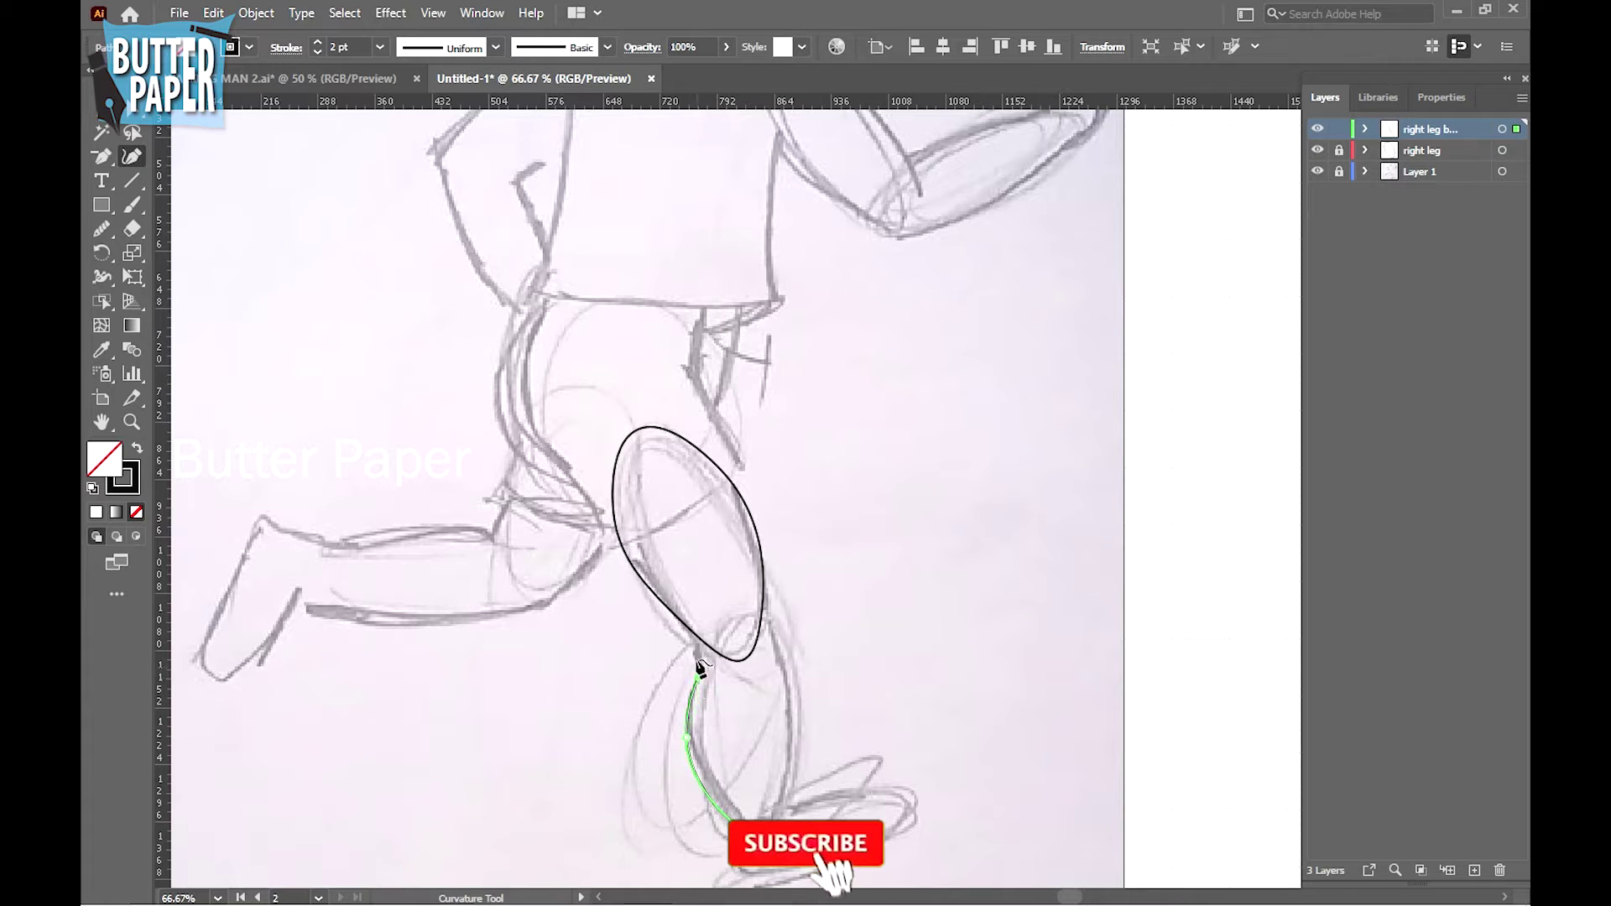
{"action": "left_click", "coordinate": [689, 616]}
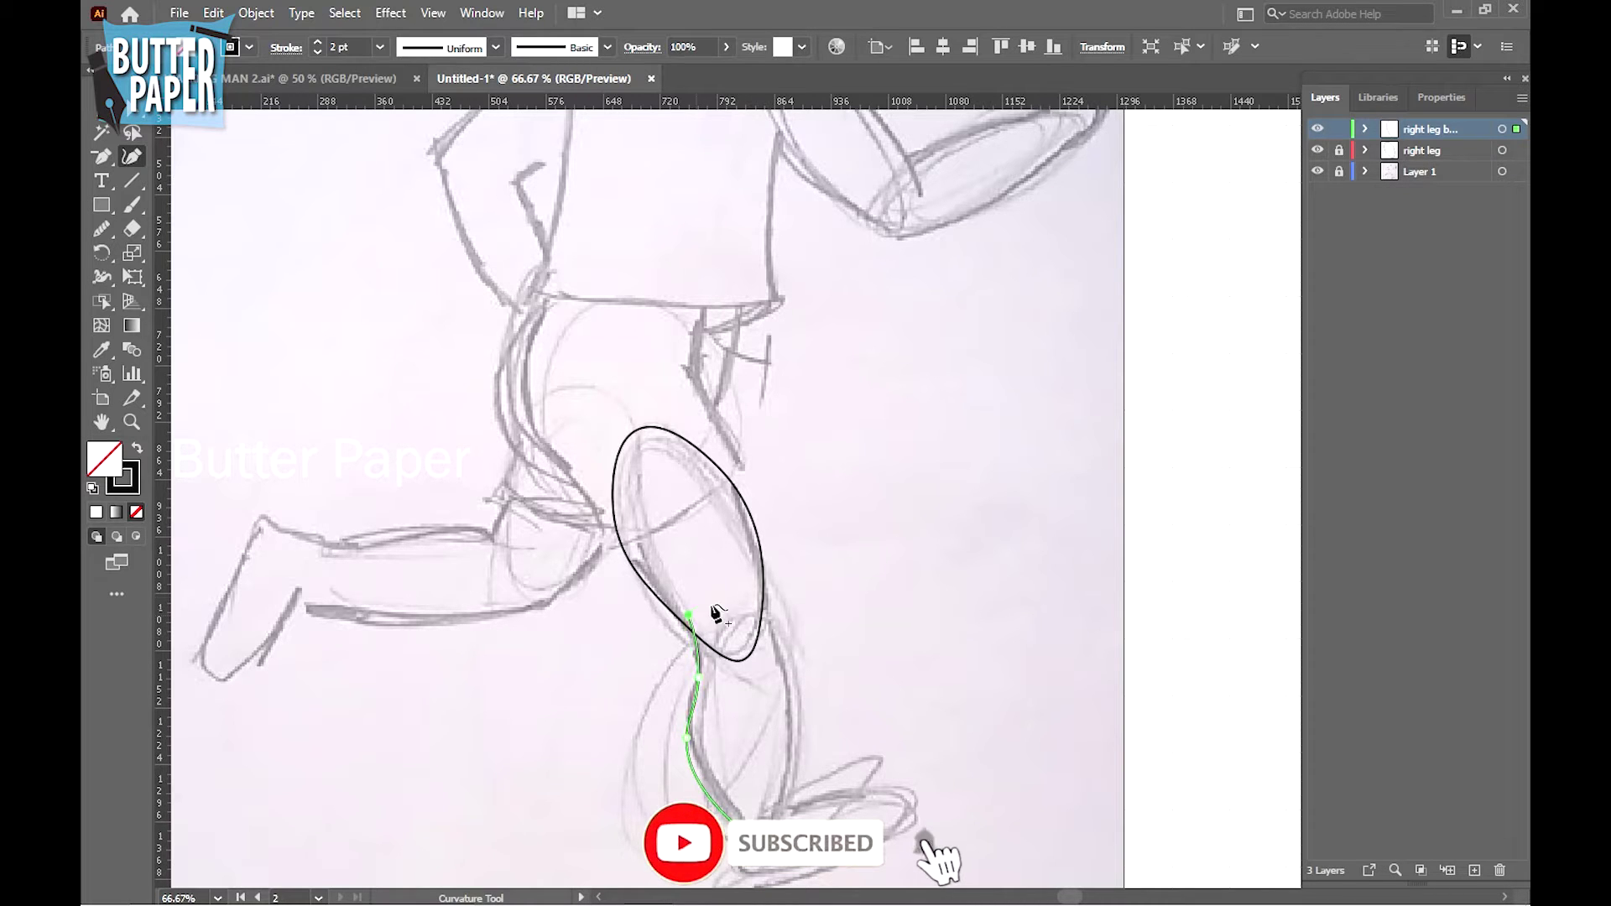
{"action": "left_click", "coordinate": [769, 601]}
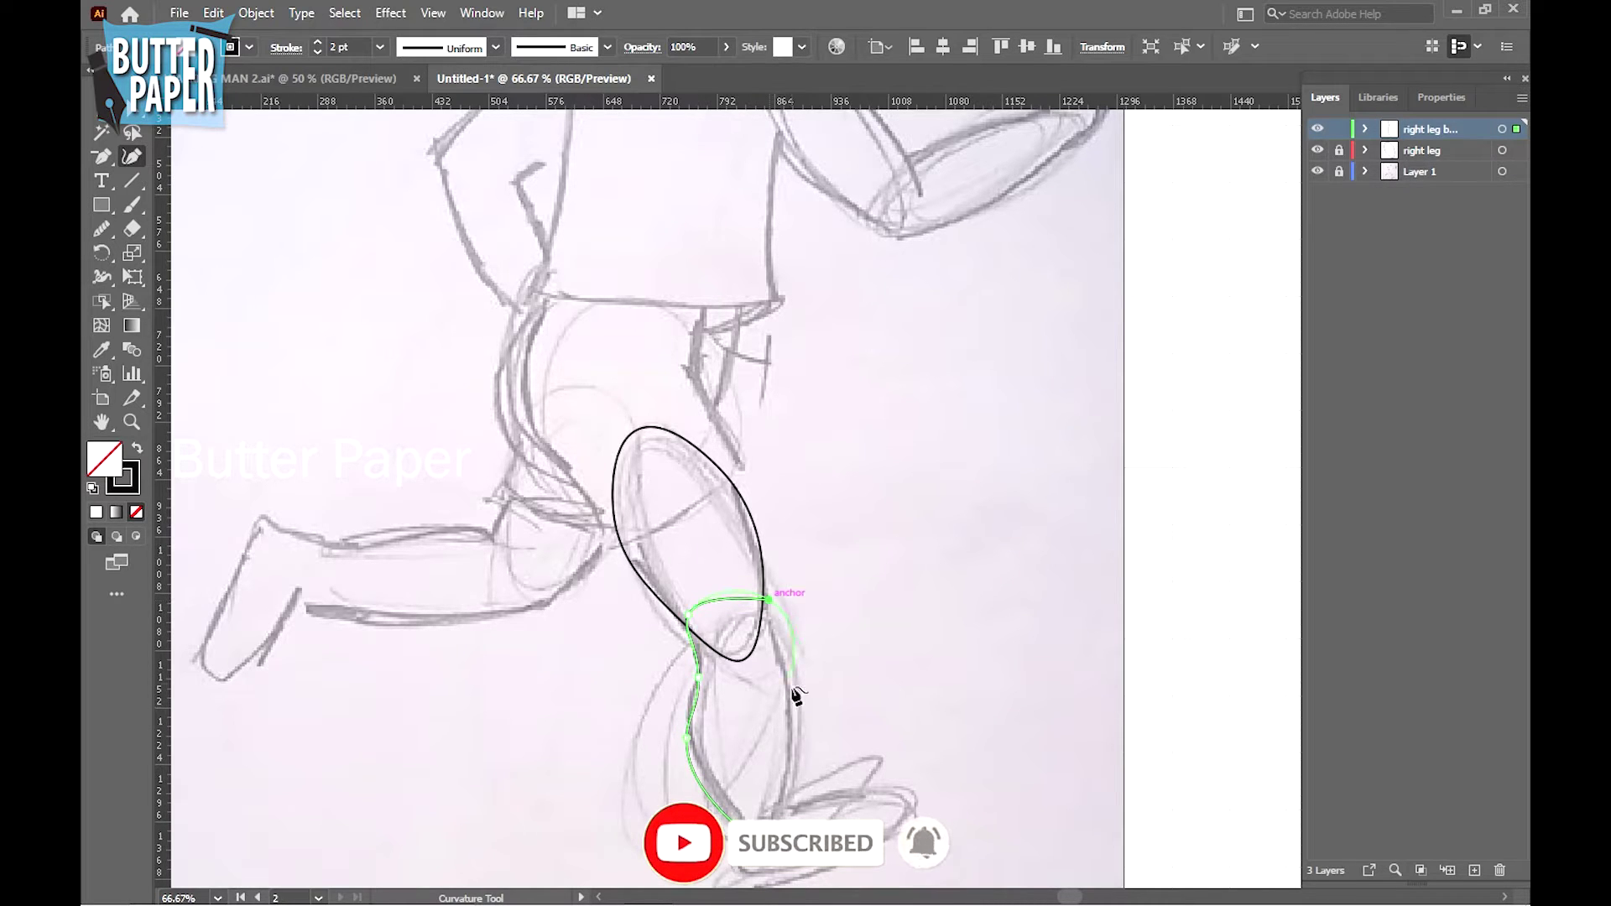
{"action": "left_click", "coordinate": [784, 803]}
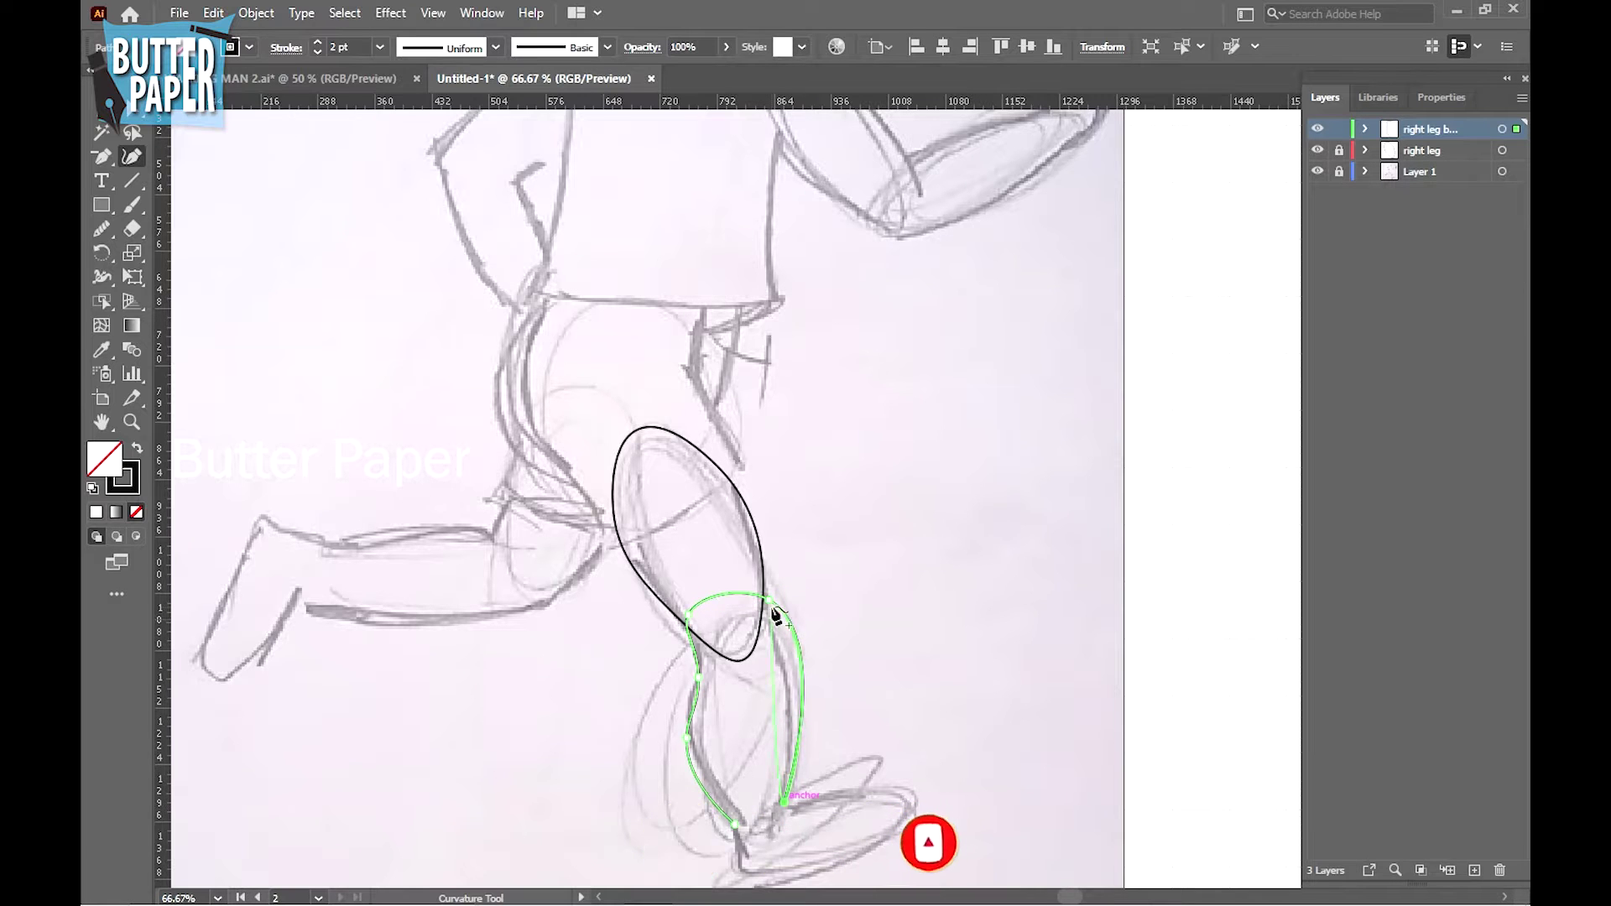
{"action": "left_click_drag", "start_coordinate": [769, 602], "coordinate": [761, 607]}
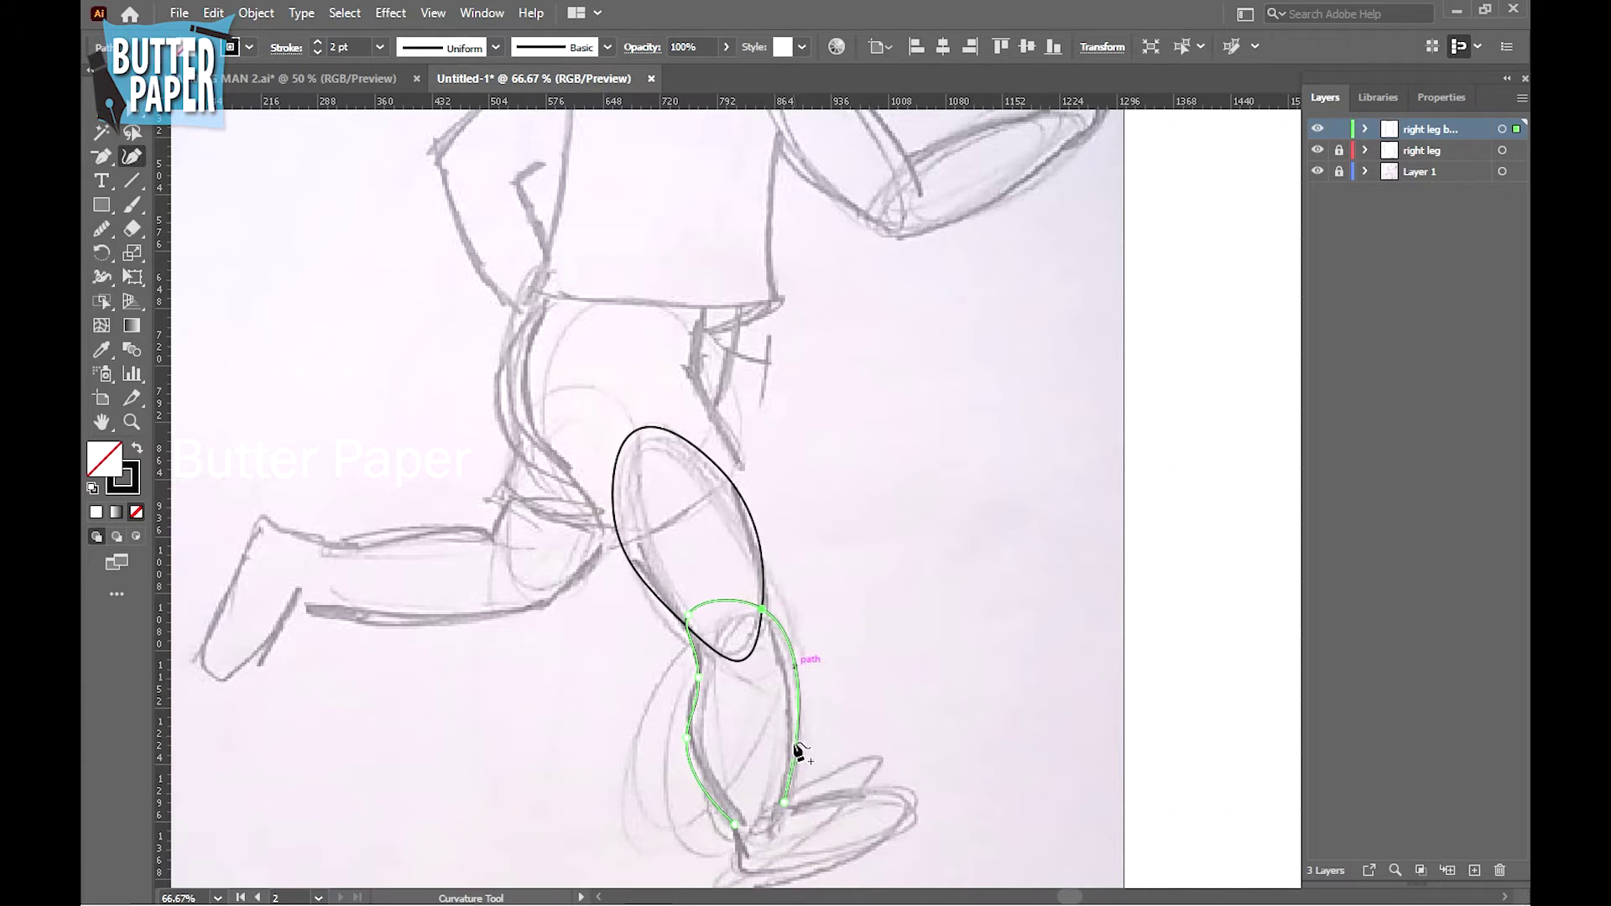
{"action": "left_click", "coordinate": [786, 681]}
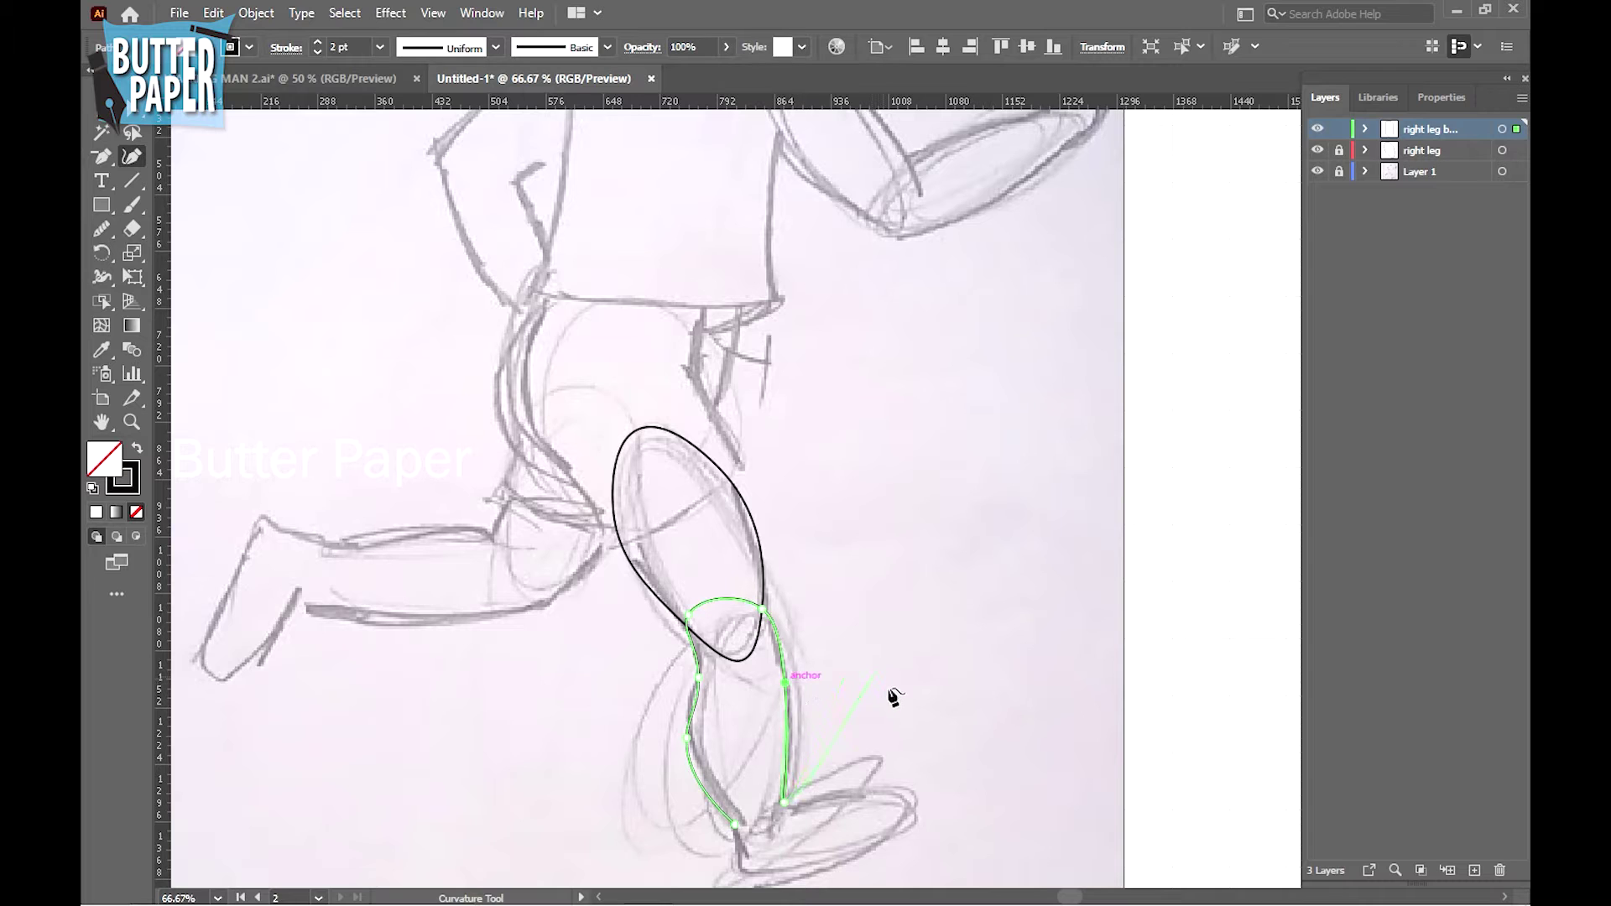
{"action": "left_click", "coordinate": [887, 788]}
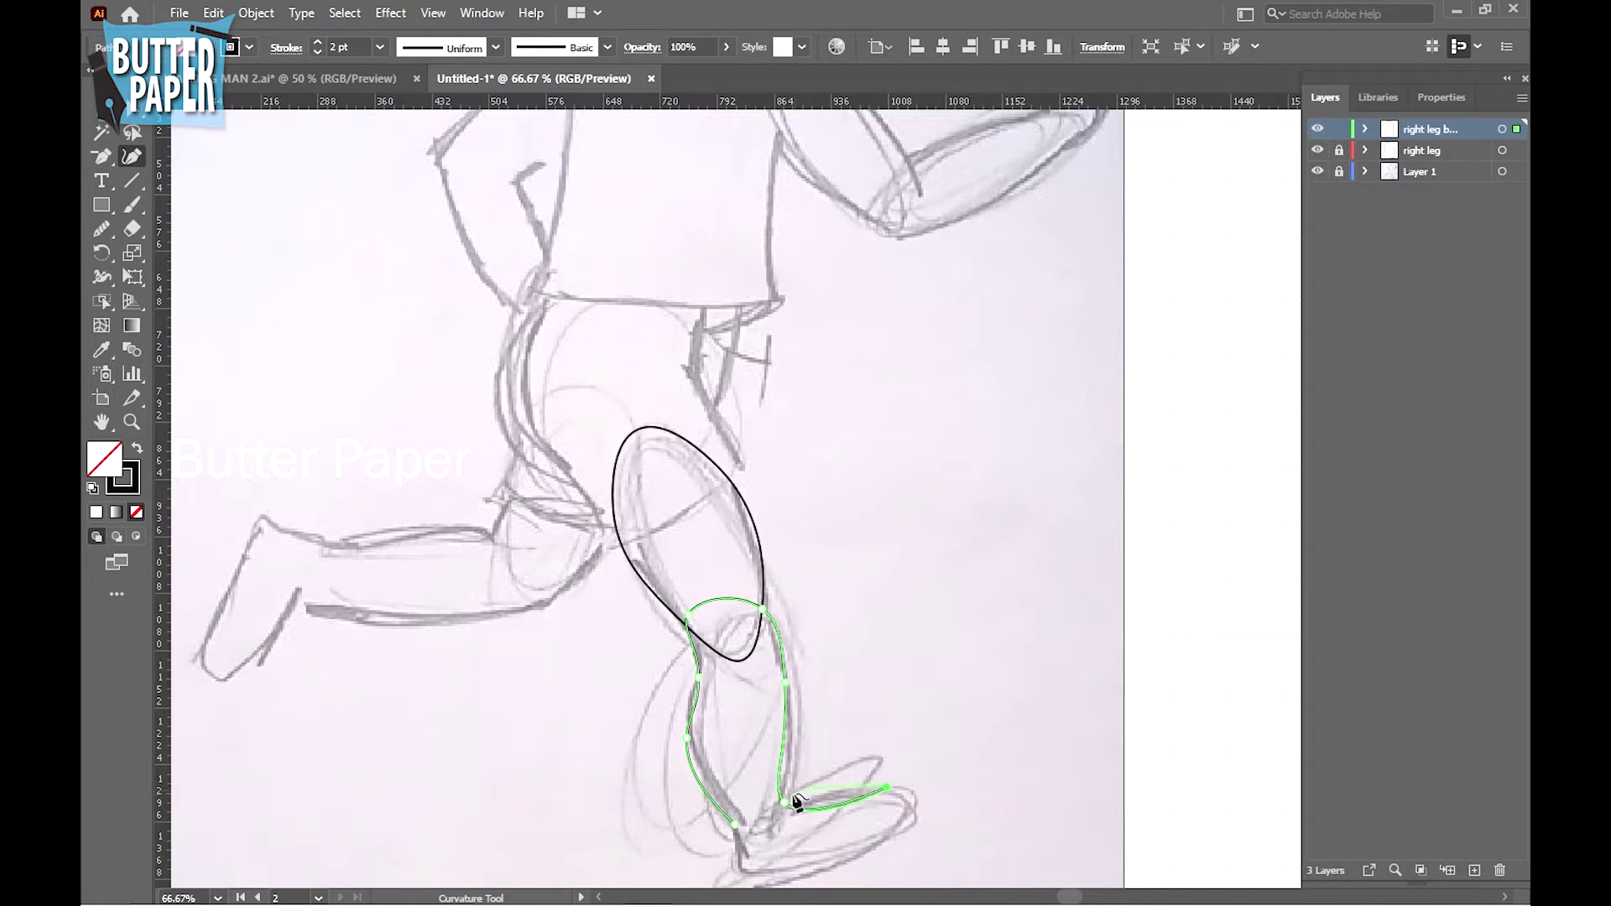
{"action": "left_click_drag", "start_coordinate": [787, 803], "coordinate": [793, 795]}
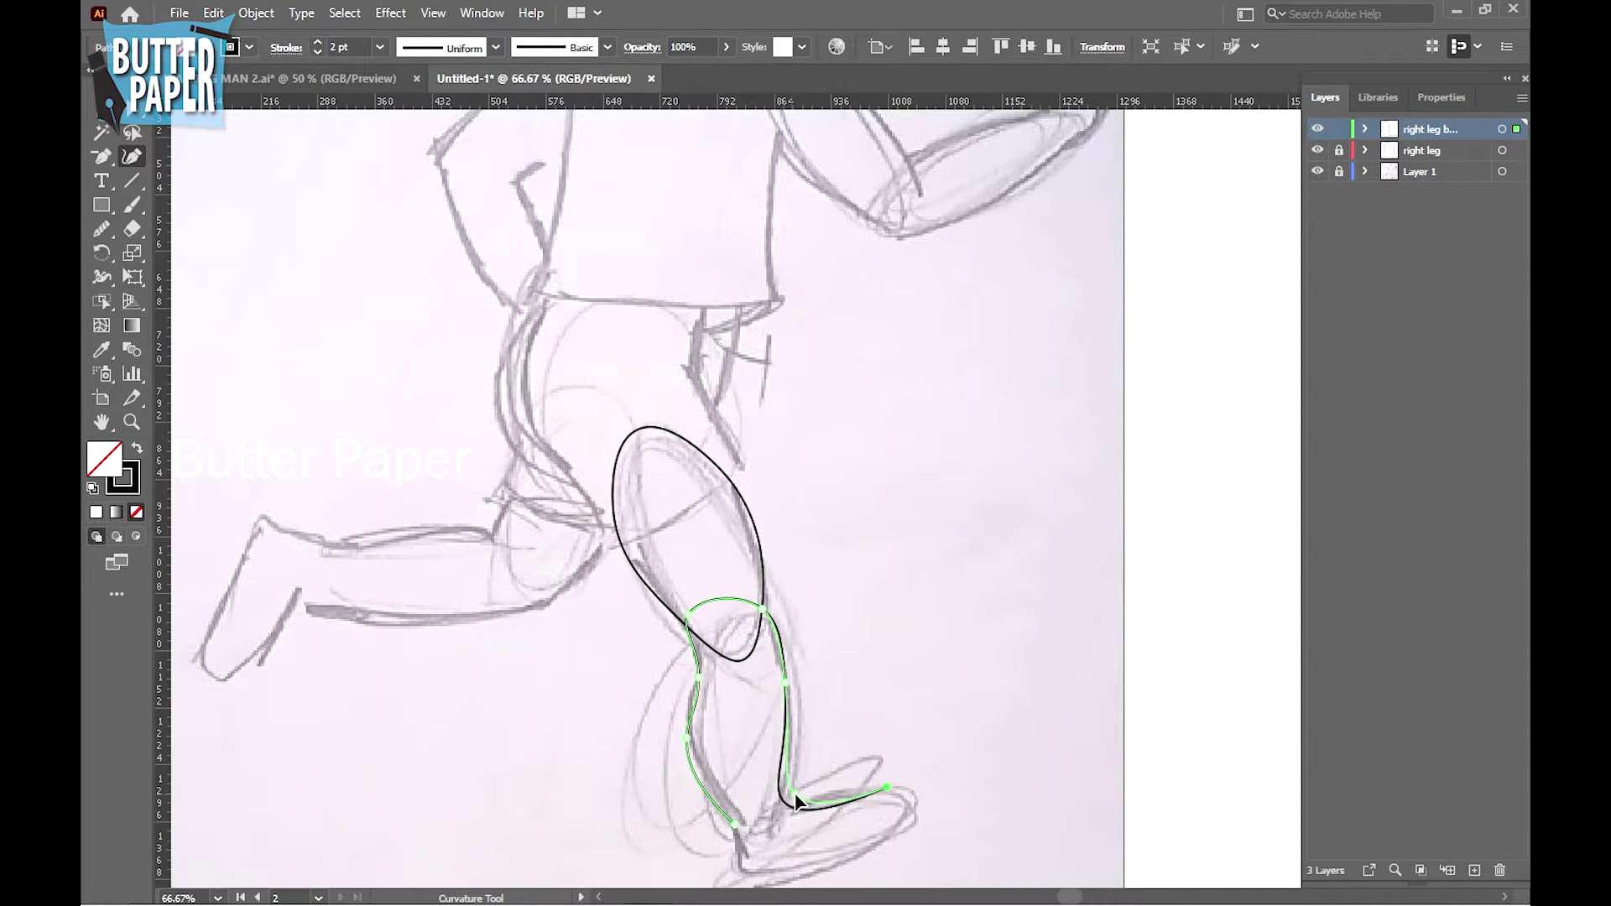
Outline the toe tip and foot underside, close the path, and smooth the calf curve
{"action": "left_click", "coordinate": [911, 808]}
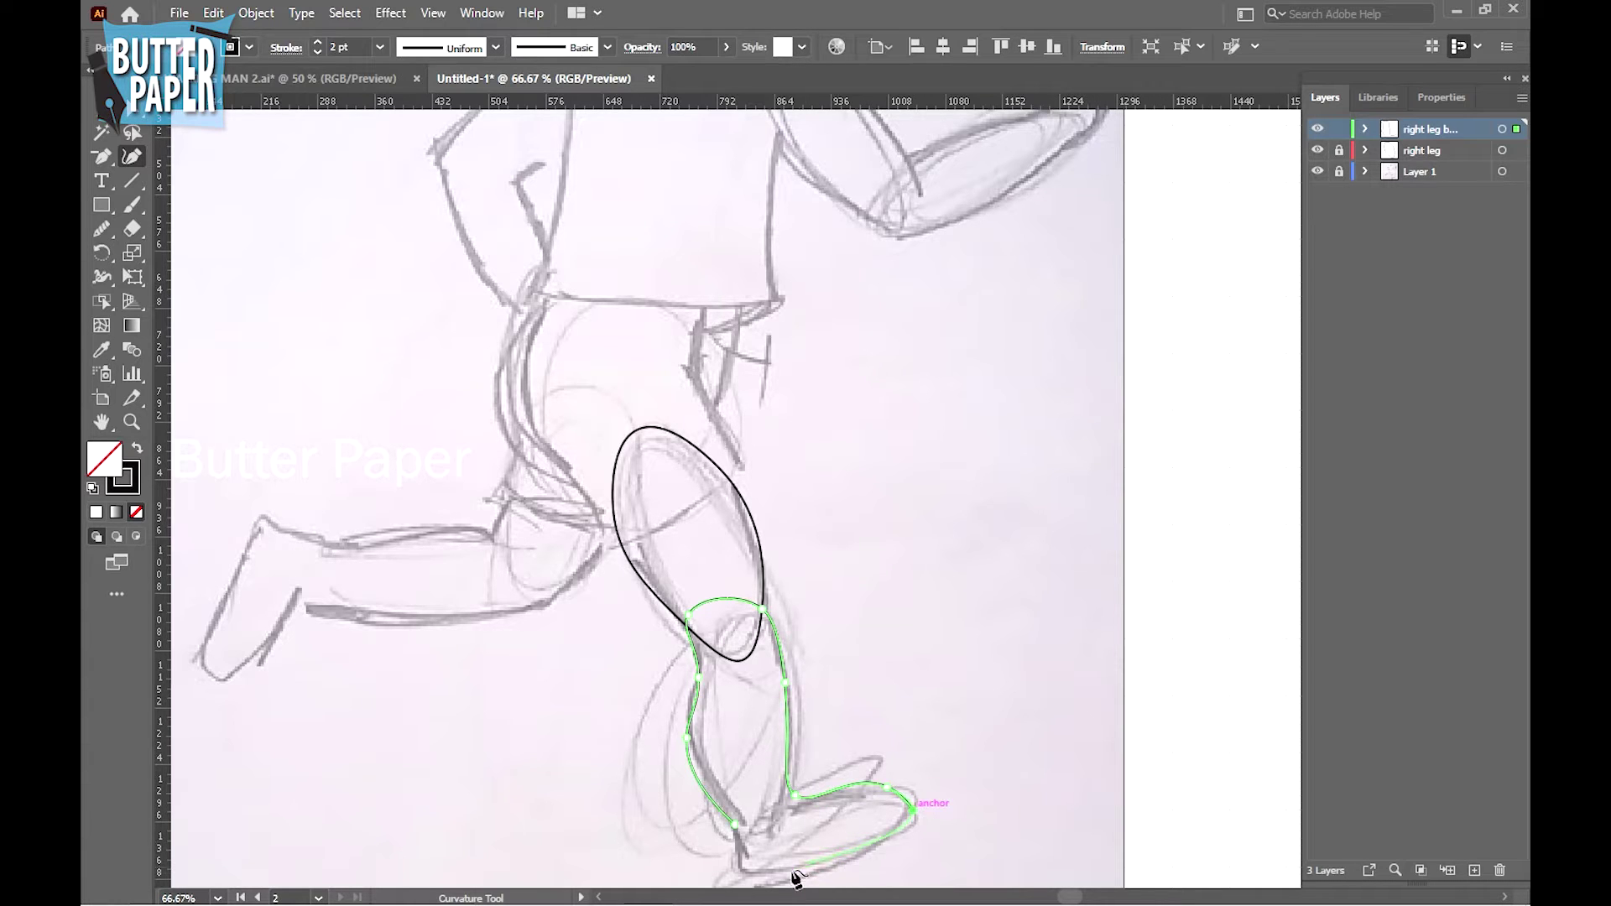
{"action": "left_click", "coordinate": [746, 875]}
{"action": "left_click", "coordinate": [736, 826]}
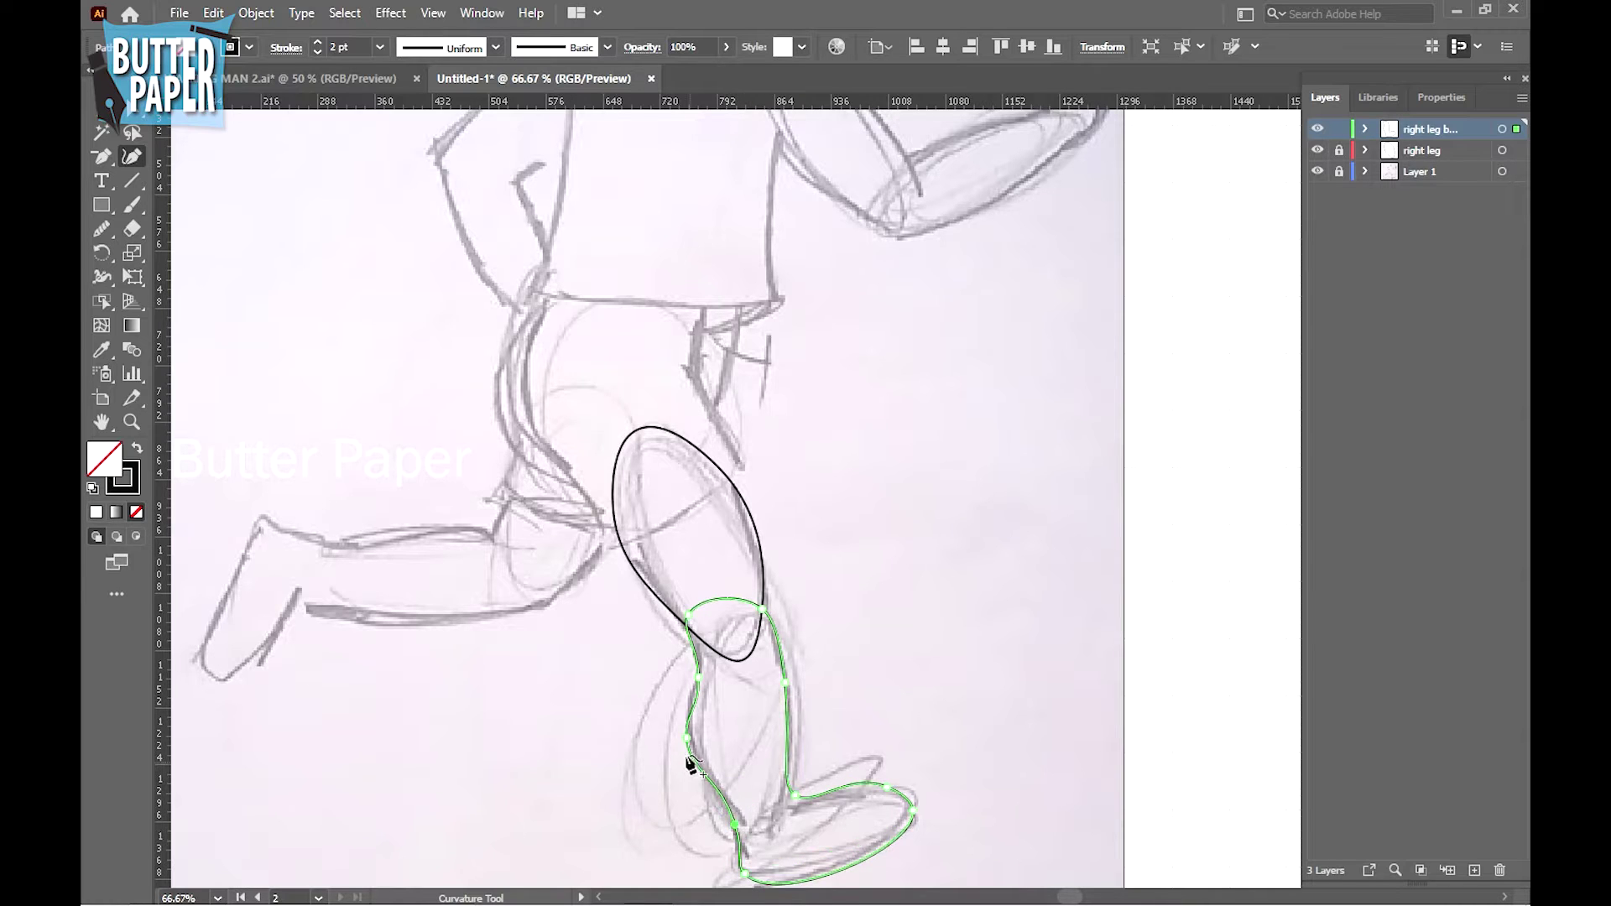
{"action": "left_click_drag", "start_coordinate": [687, 739], "coordinate": [692, 733]}
{"action": "left_click", "coordinate": [693, 673]}
Select the lower-leg outline to check its properties, then deselect it
{"action": "key", "text": "v"}
{"action": "left_click", "coordinate": [929, 424]}
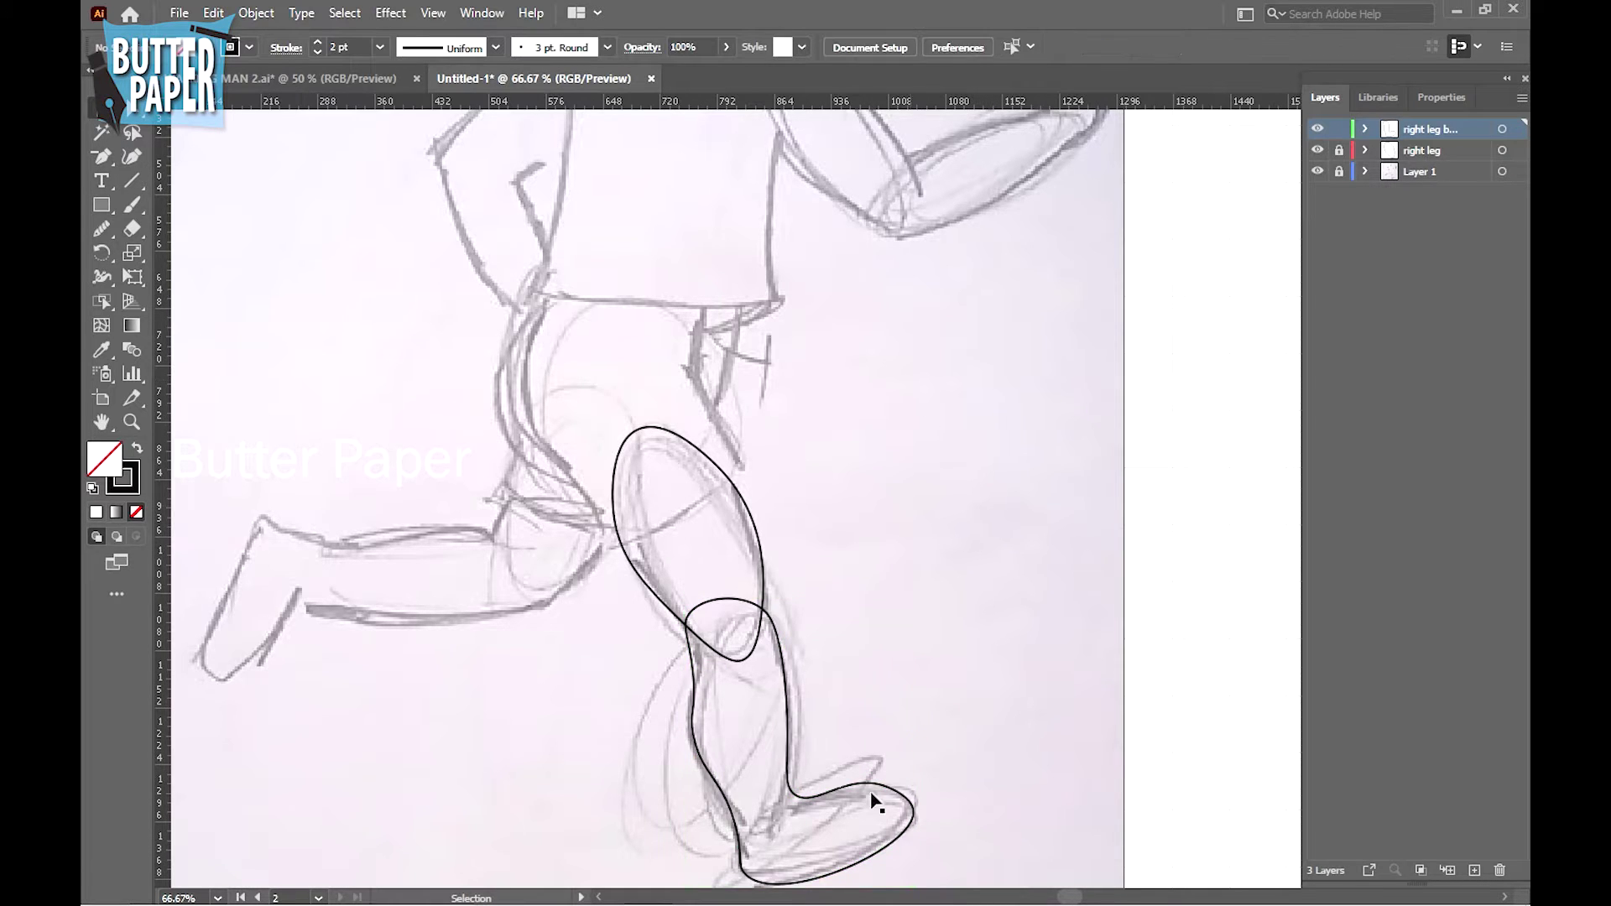
{"action": "left_click", "coordinate": [788, 684]}
{"action": "left_click", "coordinate": [1440, 98]}
{"action": "left_click", "coordinate": [1325, 97]}
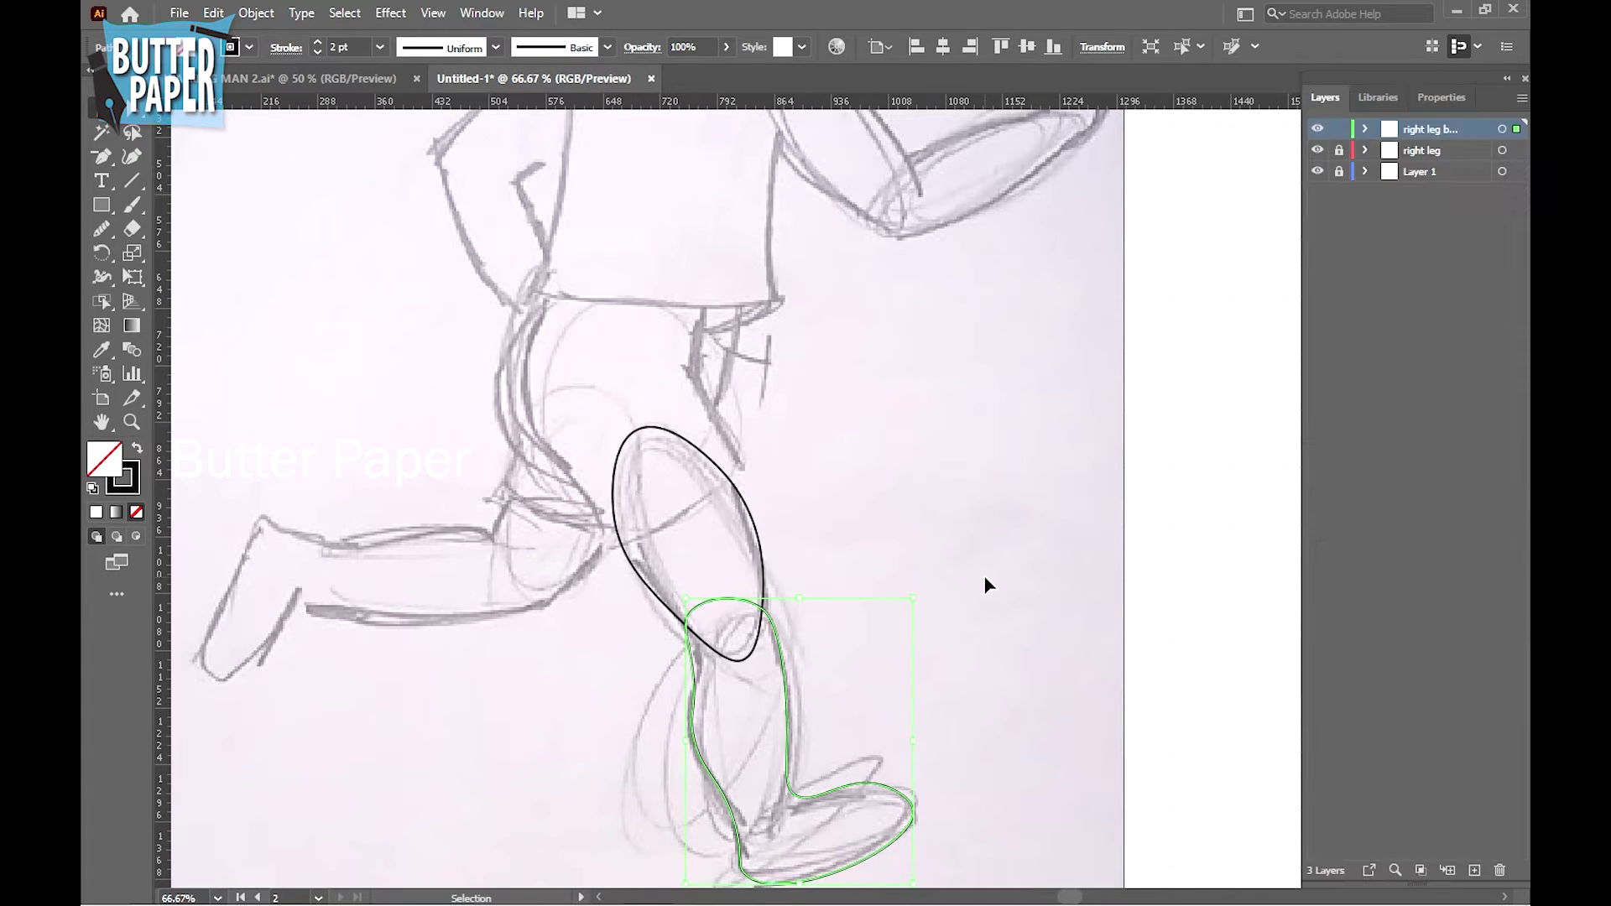
{"action": "left_click", "coordinate": [986, 585]}
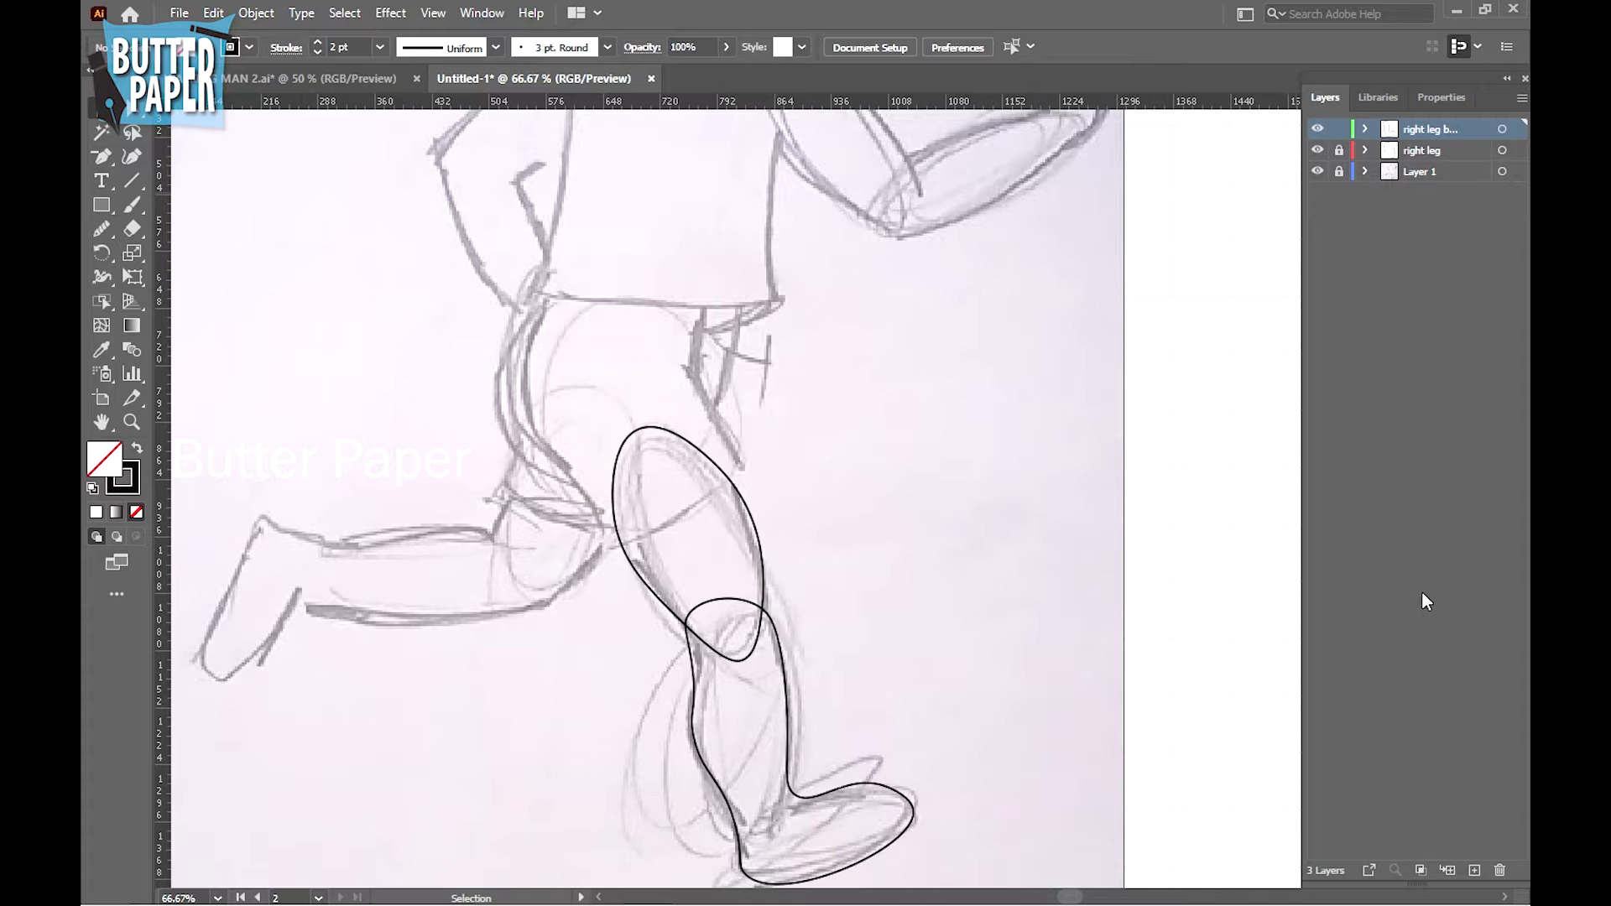
Add a new layer named 'left leg'
{"action": "left_click", "coordinate": [1474, 870]}
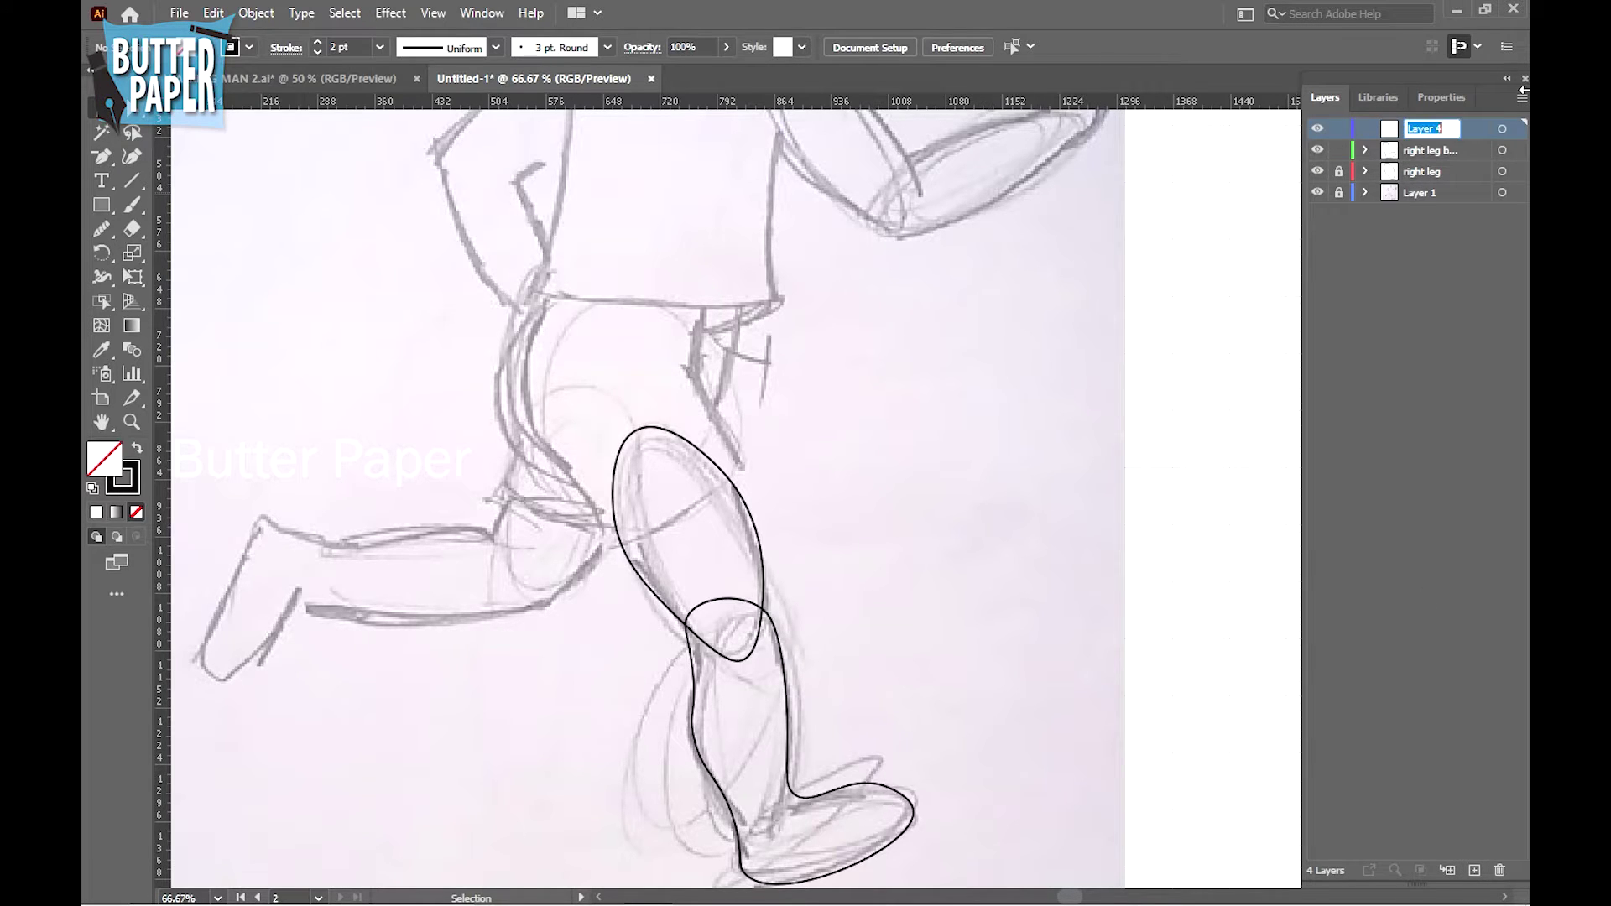
{"action": "double_click", "coordinate": [1417, 129]}
{"action": "type", "text": "left leg"}
{"action": "key", "text": "Return"}
{"action": "left_click", "coordinate": [131, 156]}
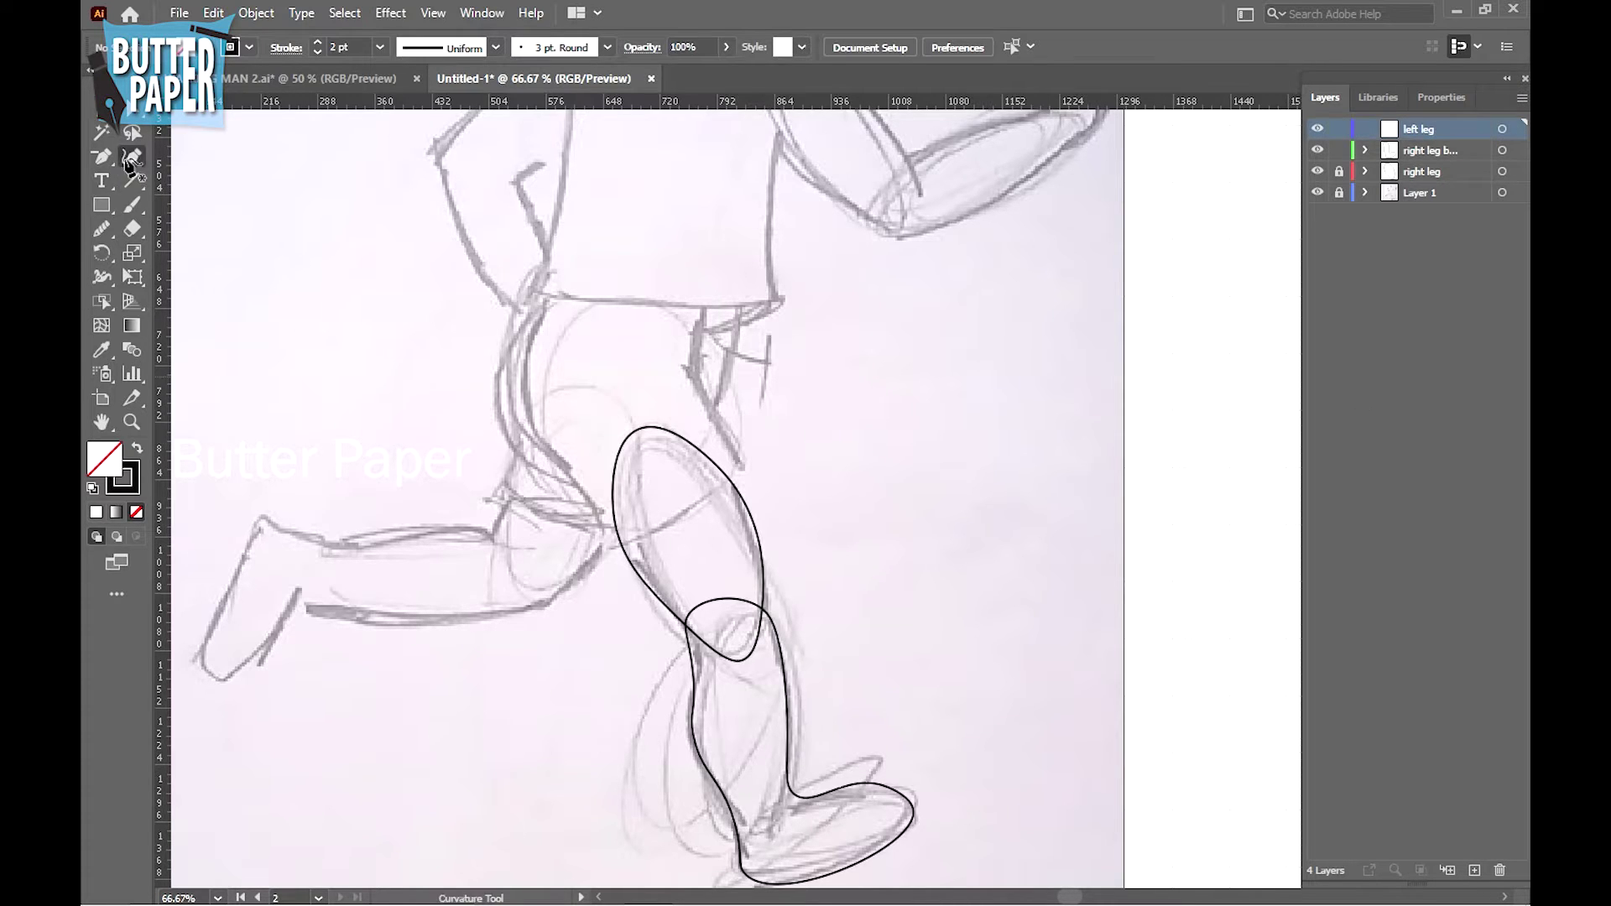
Trace the back leg's thigh as a closed oval and add another layer
{"action": "left_click", "coordinate": [536, 432]}
{"action": "left_click", "coordinate": [492, 536]}
{"action": "left_click", "coordinate": [547, 597]}
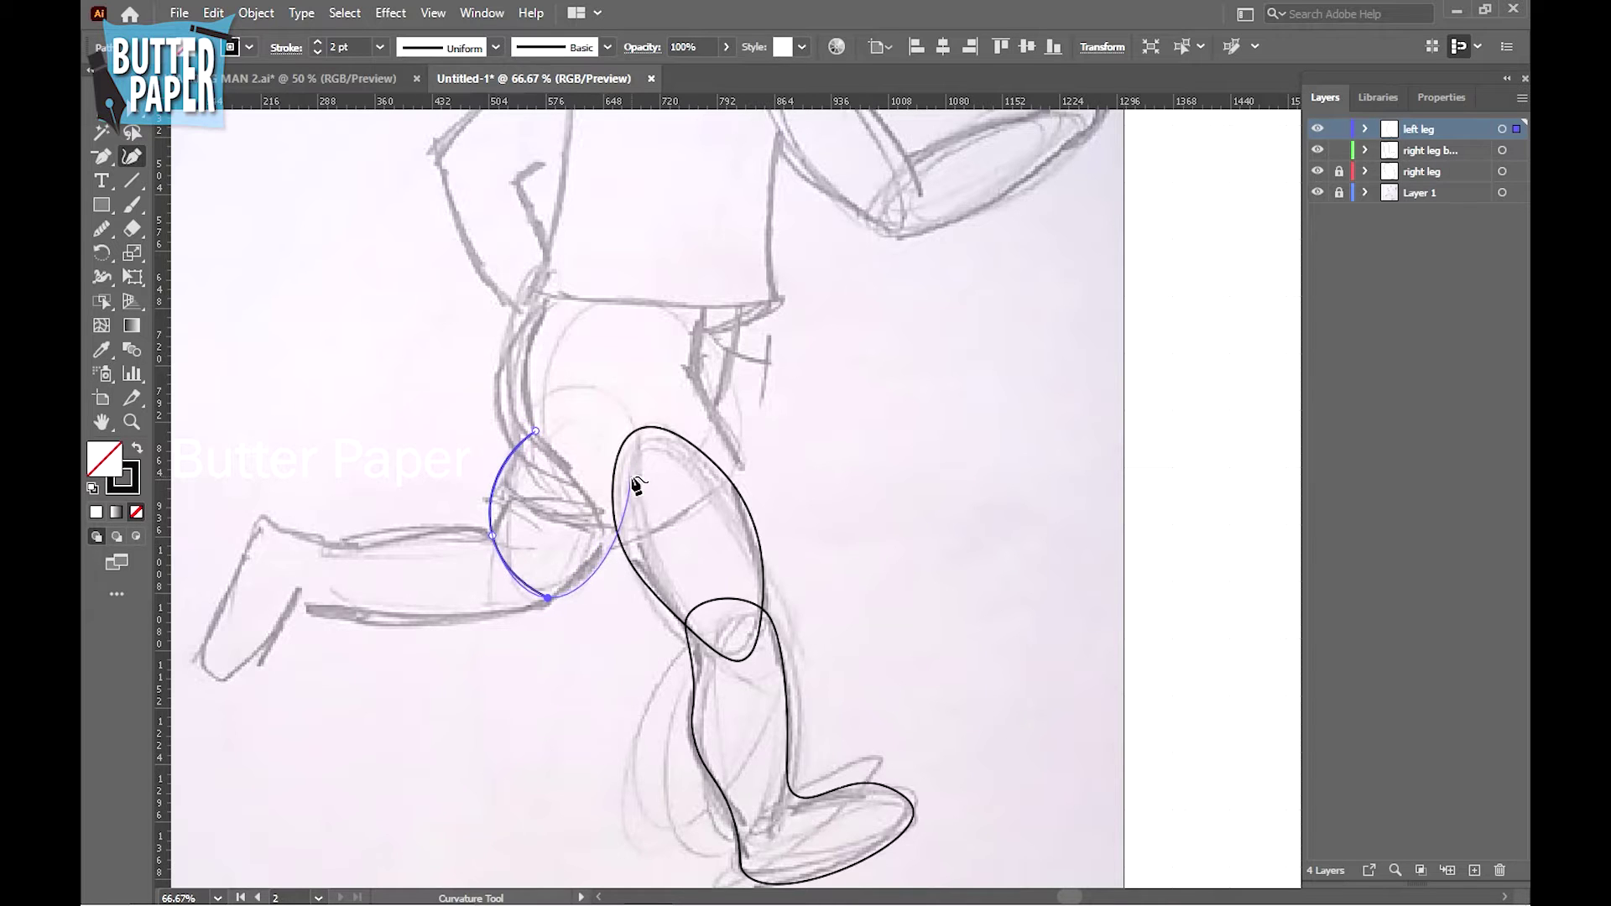
{"action": "left_click", "coordinate": [638, 454]}
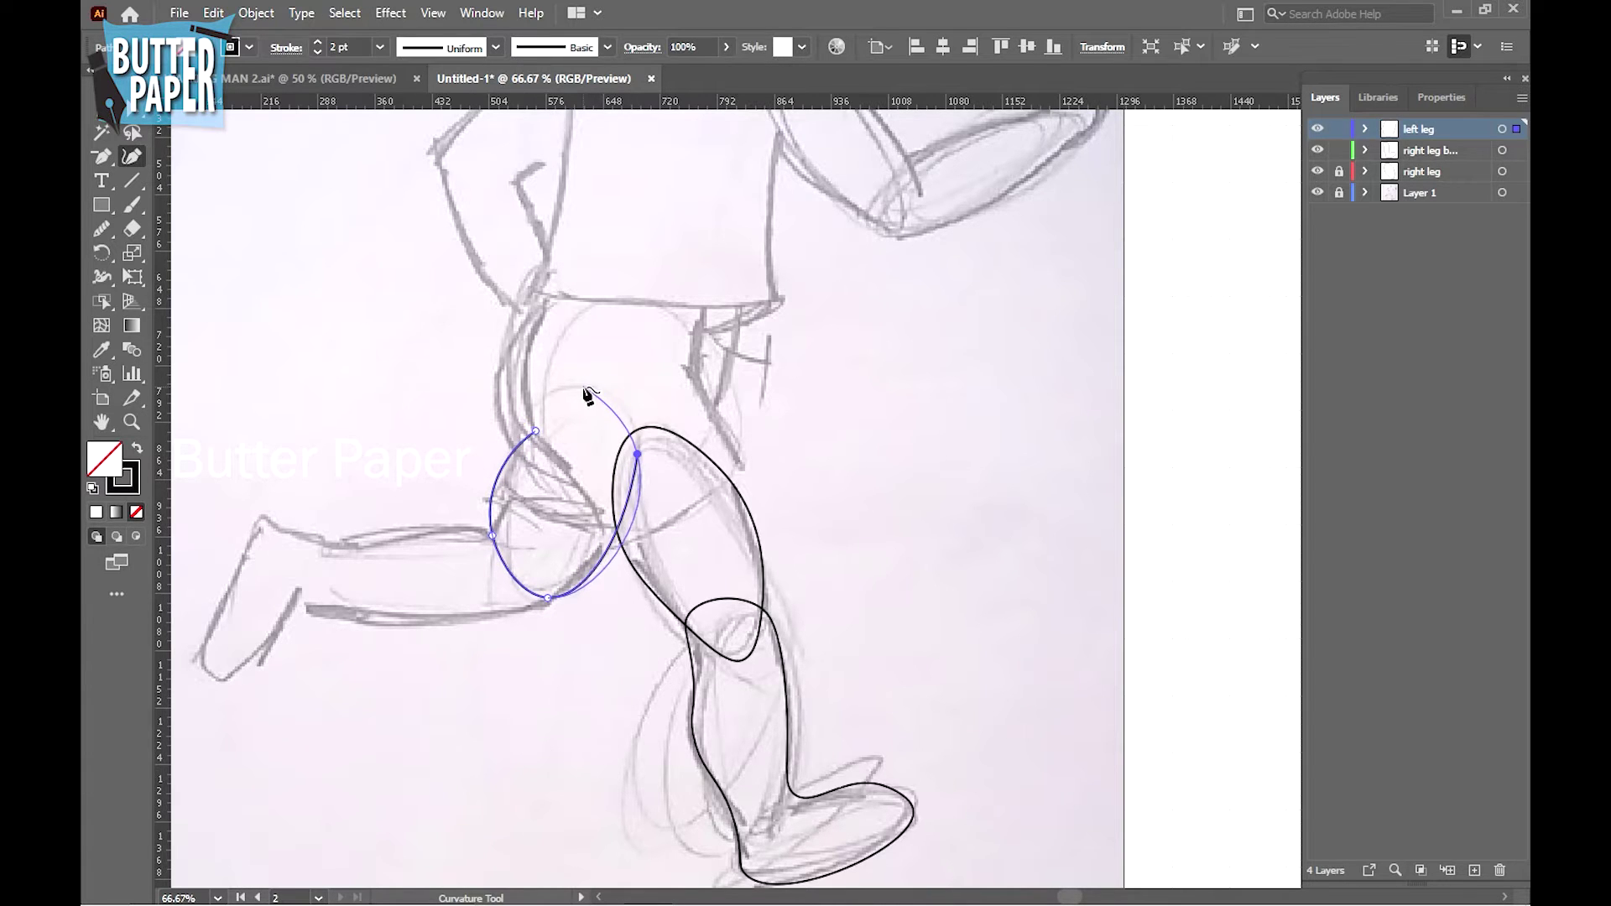
{"action": "left_click", "coordinate": [583, 386]}
{"action": "left_click", "coordinate": [535, 432]}
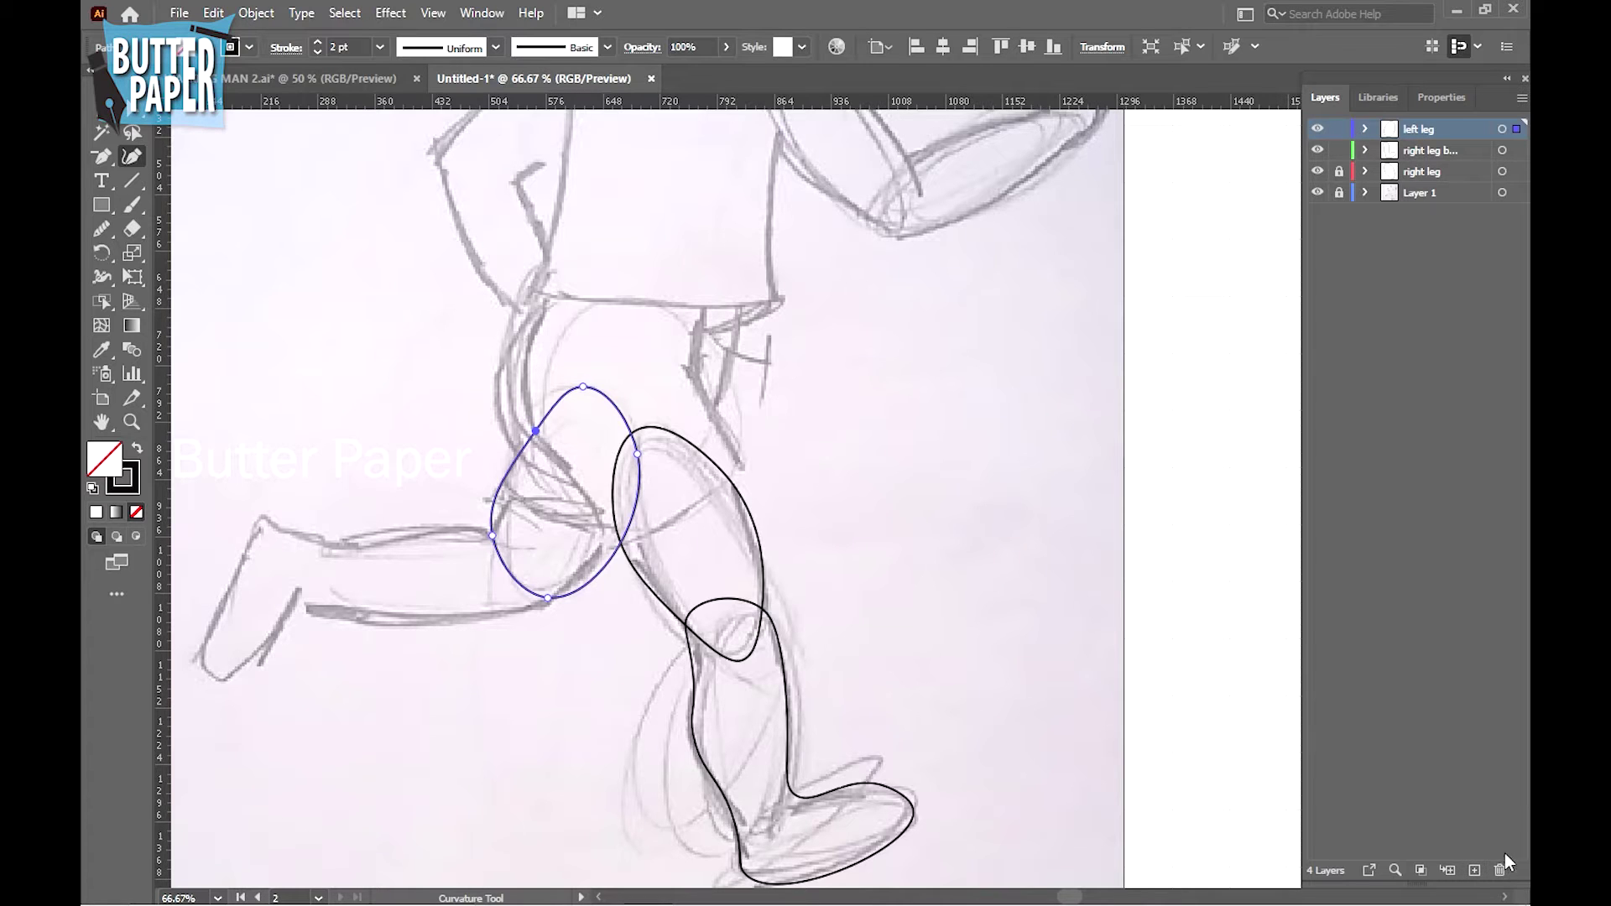
{"action": "left_click", "coordinate": [1475, 870]}
{"action": "type", "text": "leg bottom"}
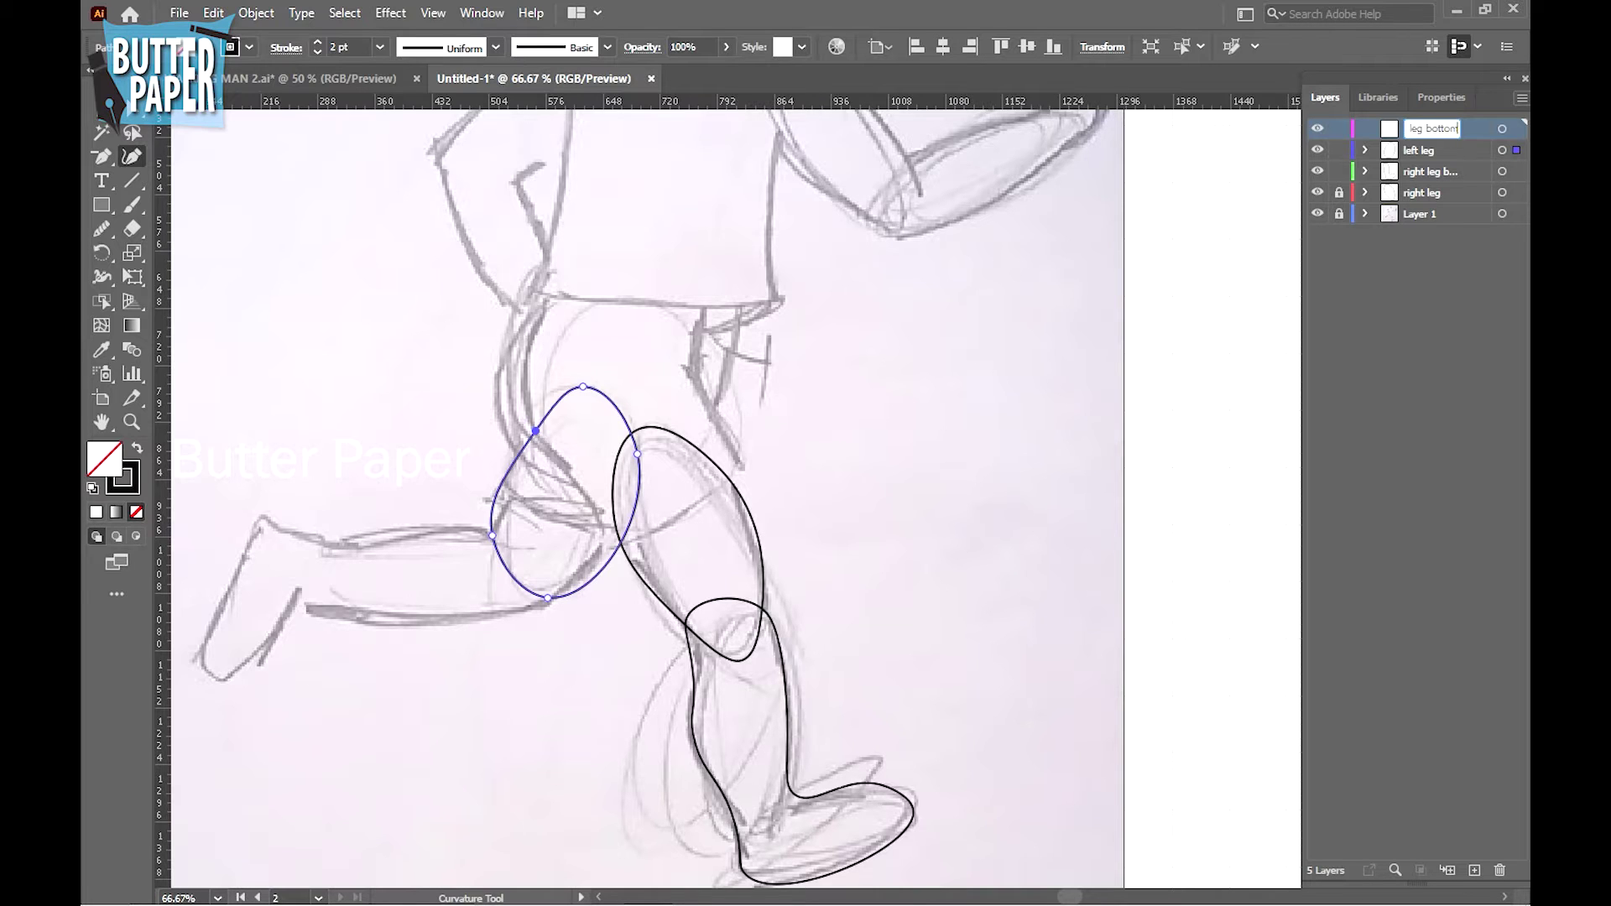
Confirm the 'left leg bottom' layer and outline the back shin from ankle to knee
{"action": "key", "text": "Return"}
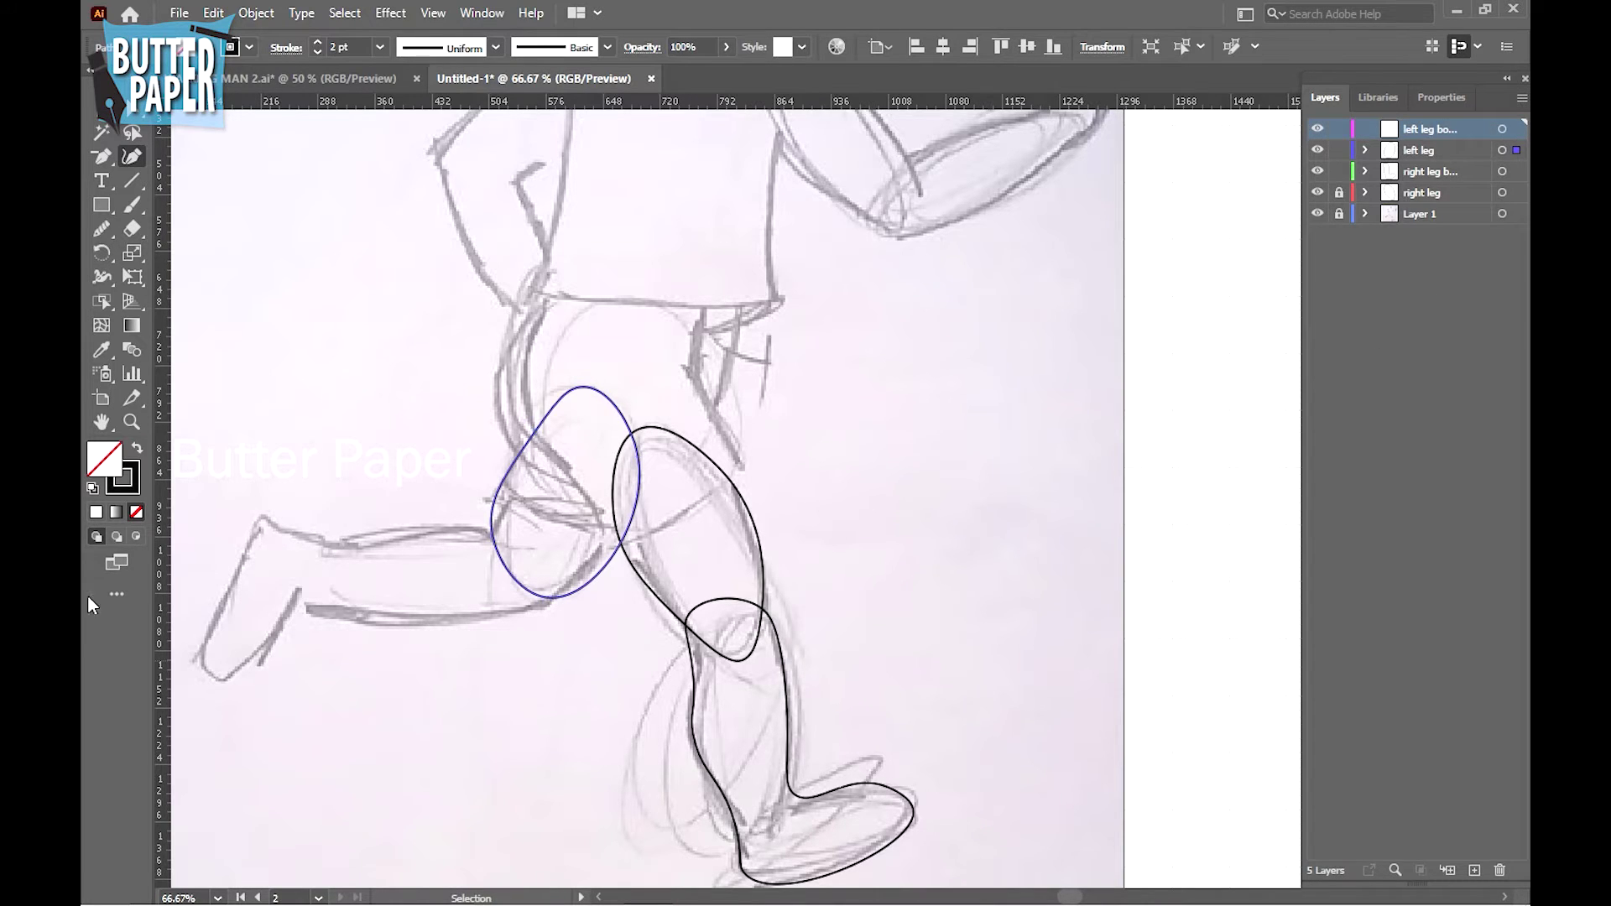
{"action": "left_click", "coordinate": [132, 159]}
{"action": "left_click", "coordinate": [318, 539]}
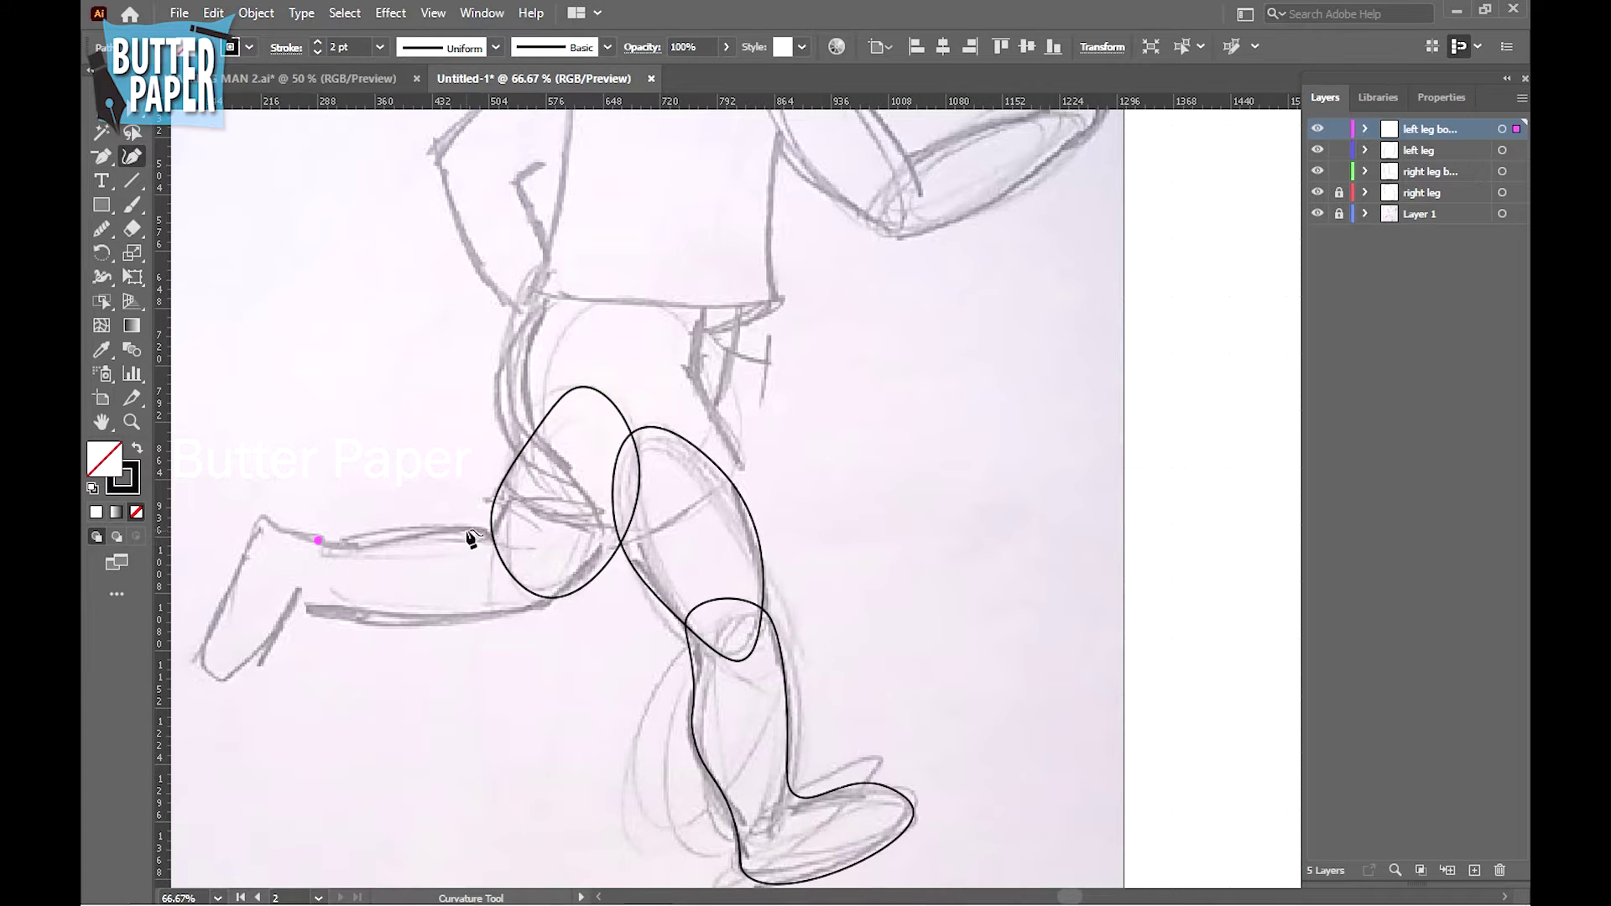
{"action": "left_click", "coordinate": [466, 529]}
{"action": "left_click", "coordinate": [506, 533]}
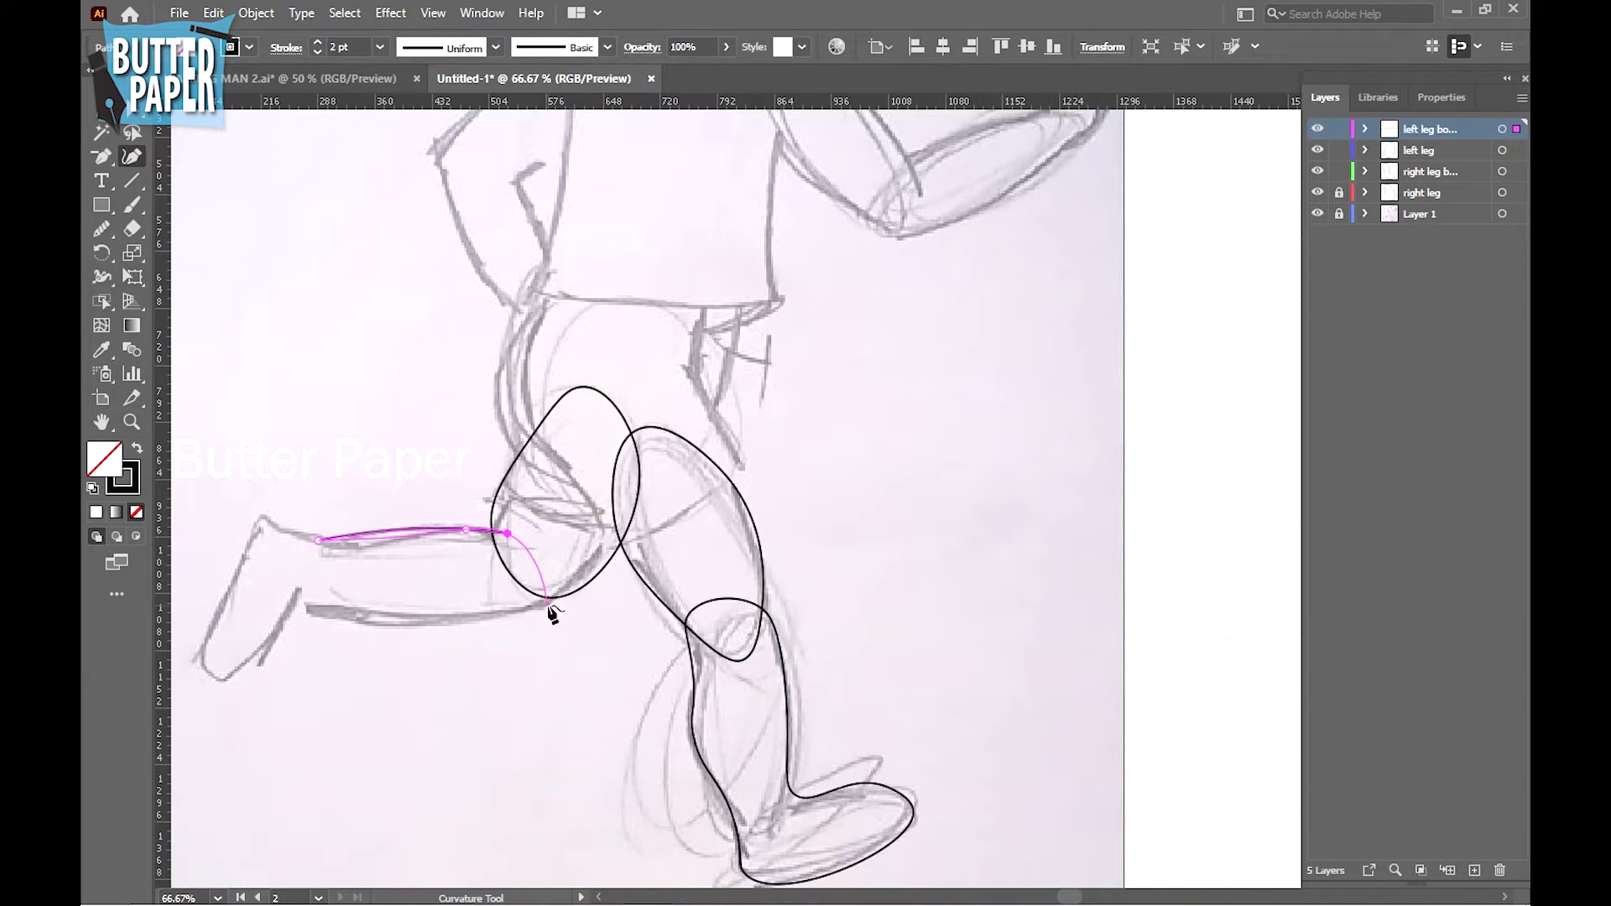
{"action": "left_click", "coordinate": [547, 605]}
{"action": "left_click", "coordinate": [303, 609]}
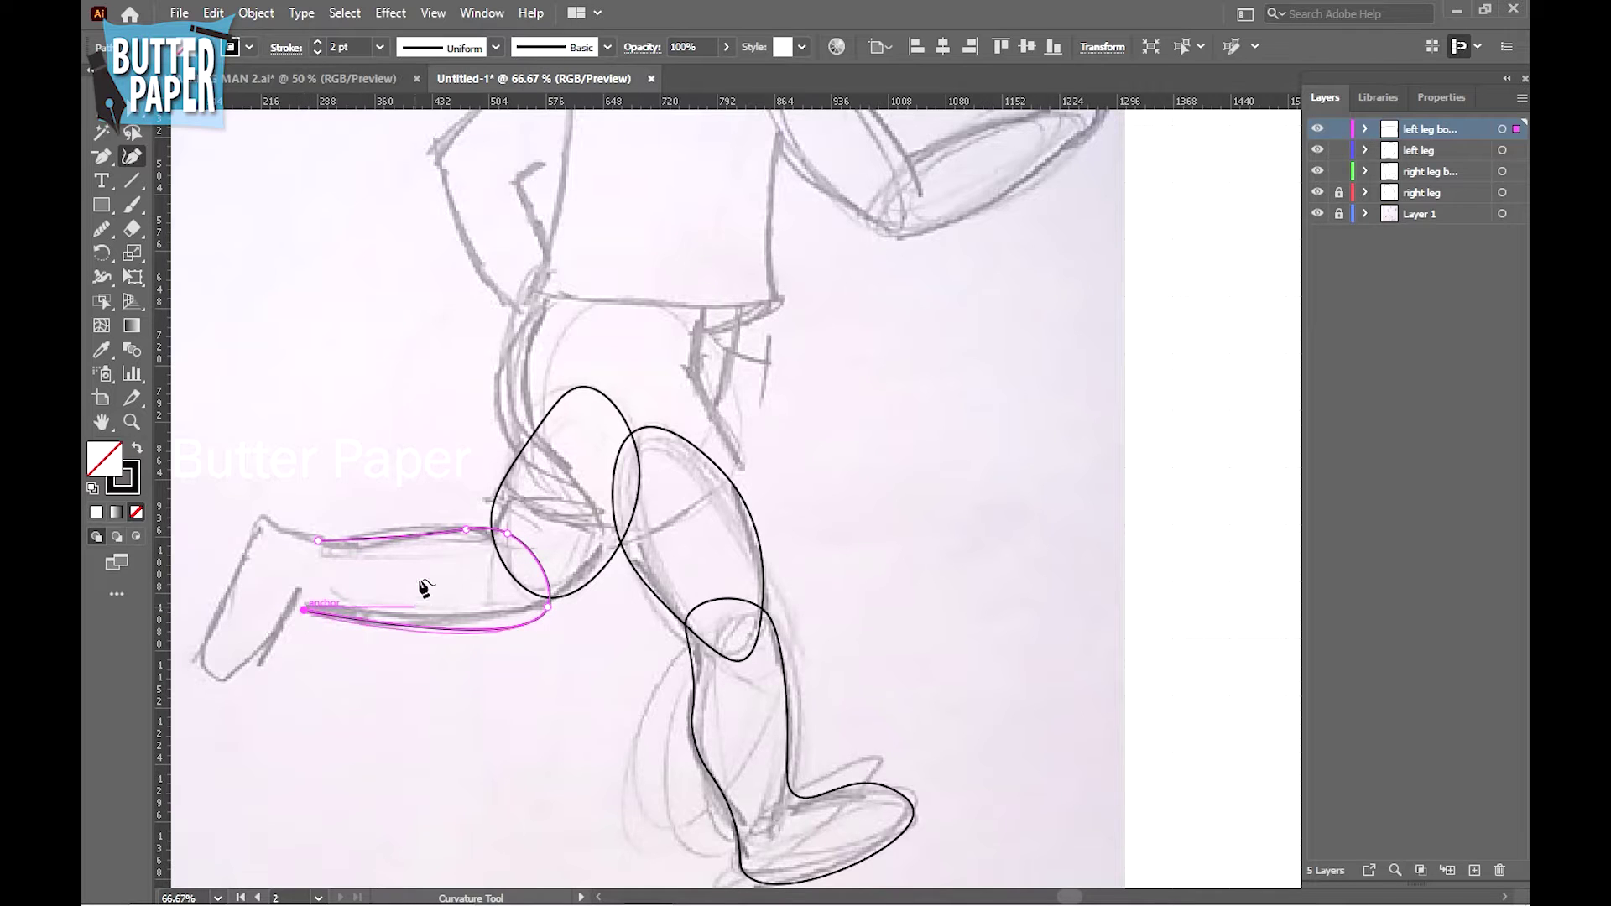
{"action": "left_click", "coordinate": [417, 531]}
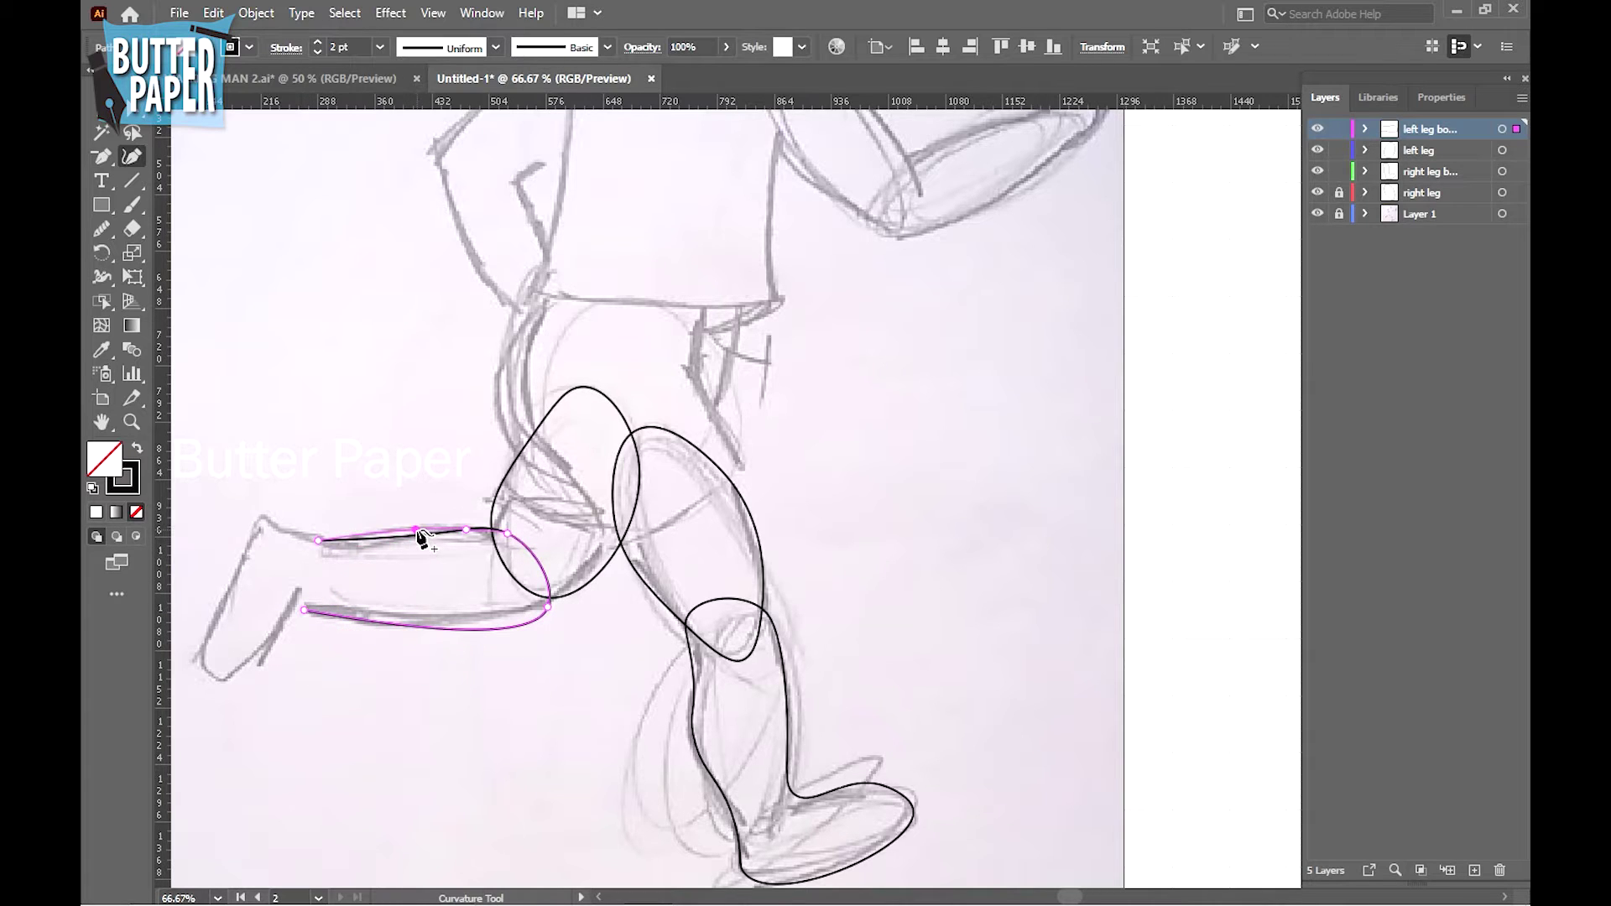
{"action": "left_click", "coordinate": [464, 534]}
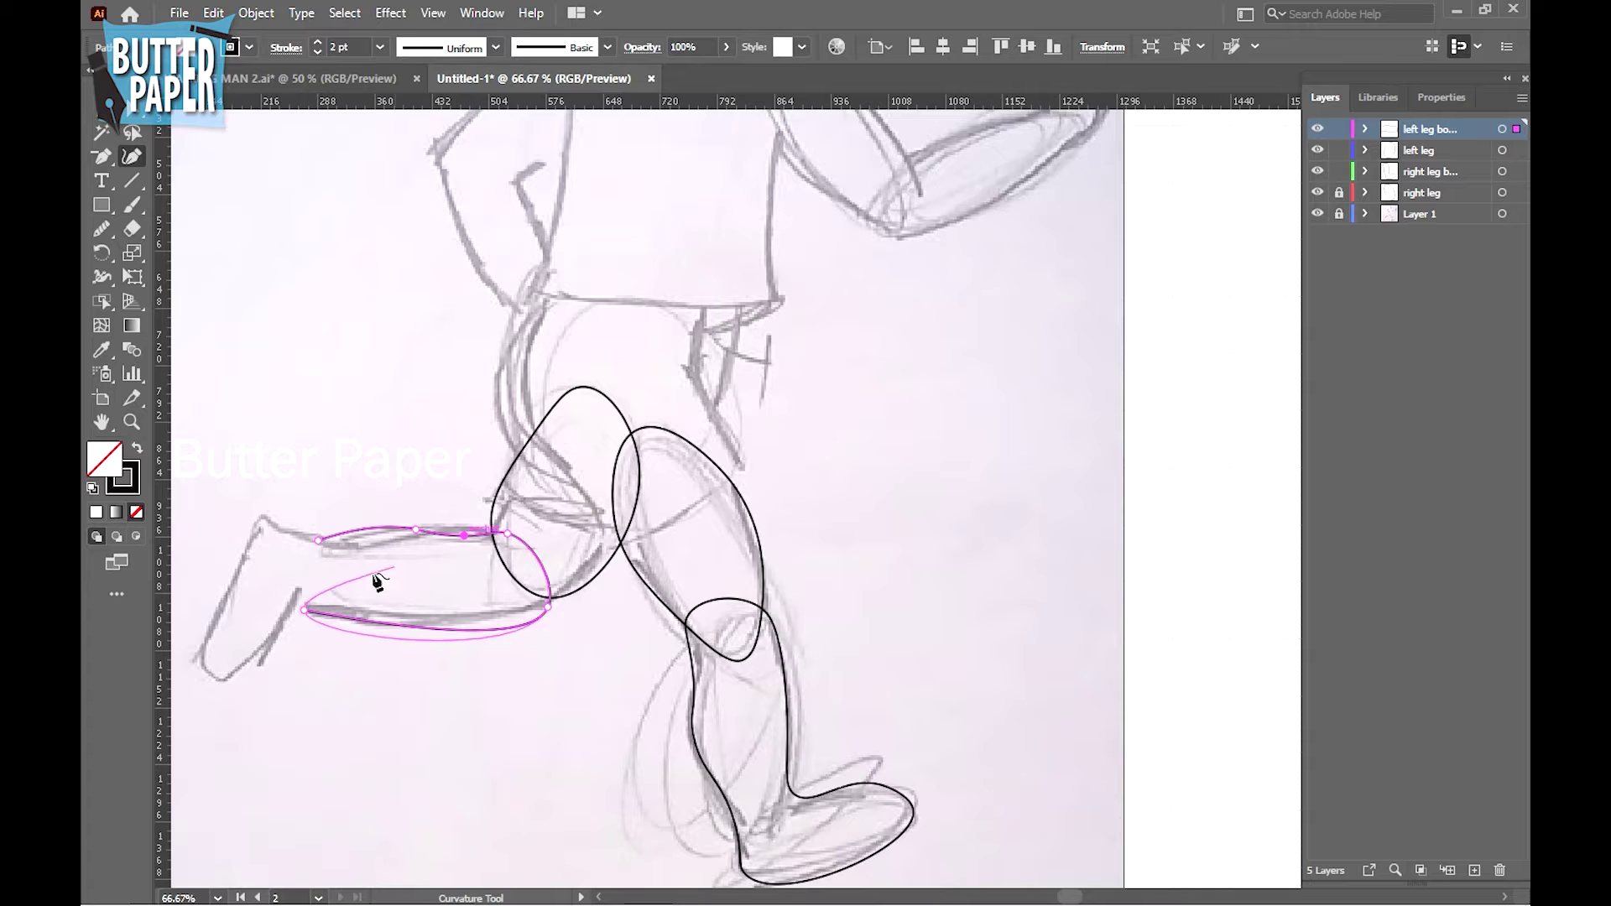
{"action": "key", "text": "Escape"}
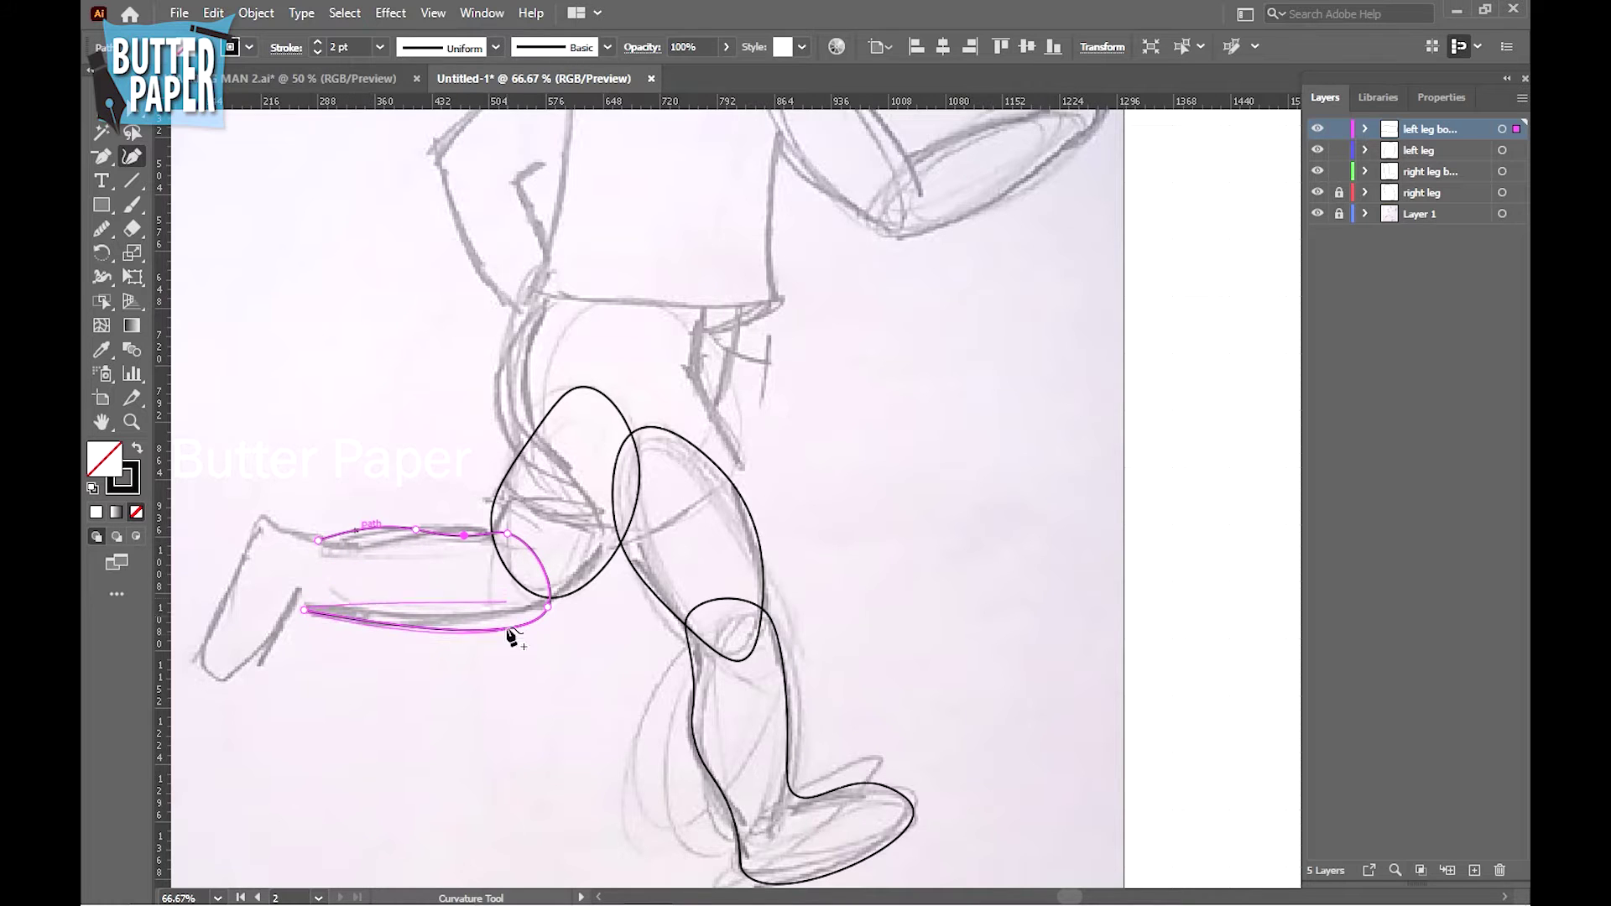
Extend the back-leg outline around the heel and foot and close it at the ankle
{"action": "left_click_drag", "start_coordinate": [435, 629], "coordinate": [442, 619]}
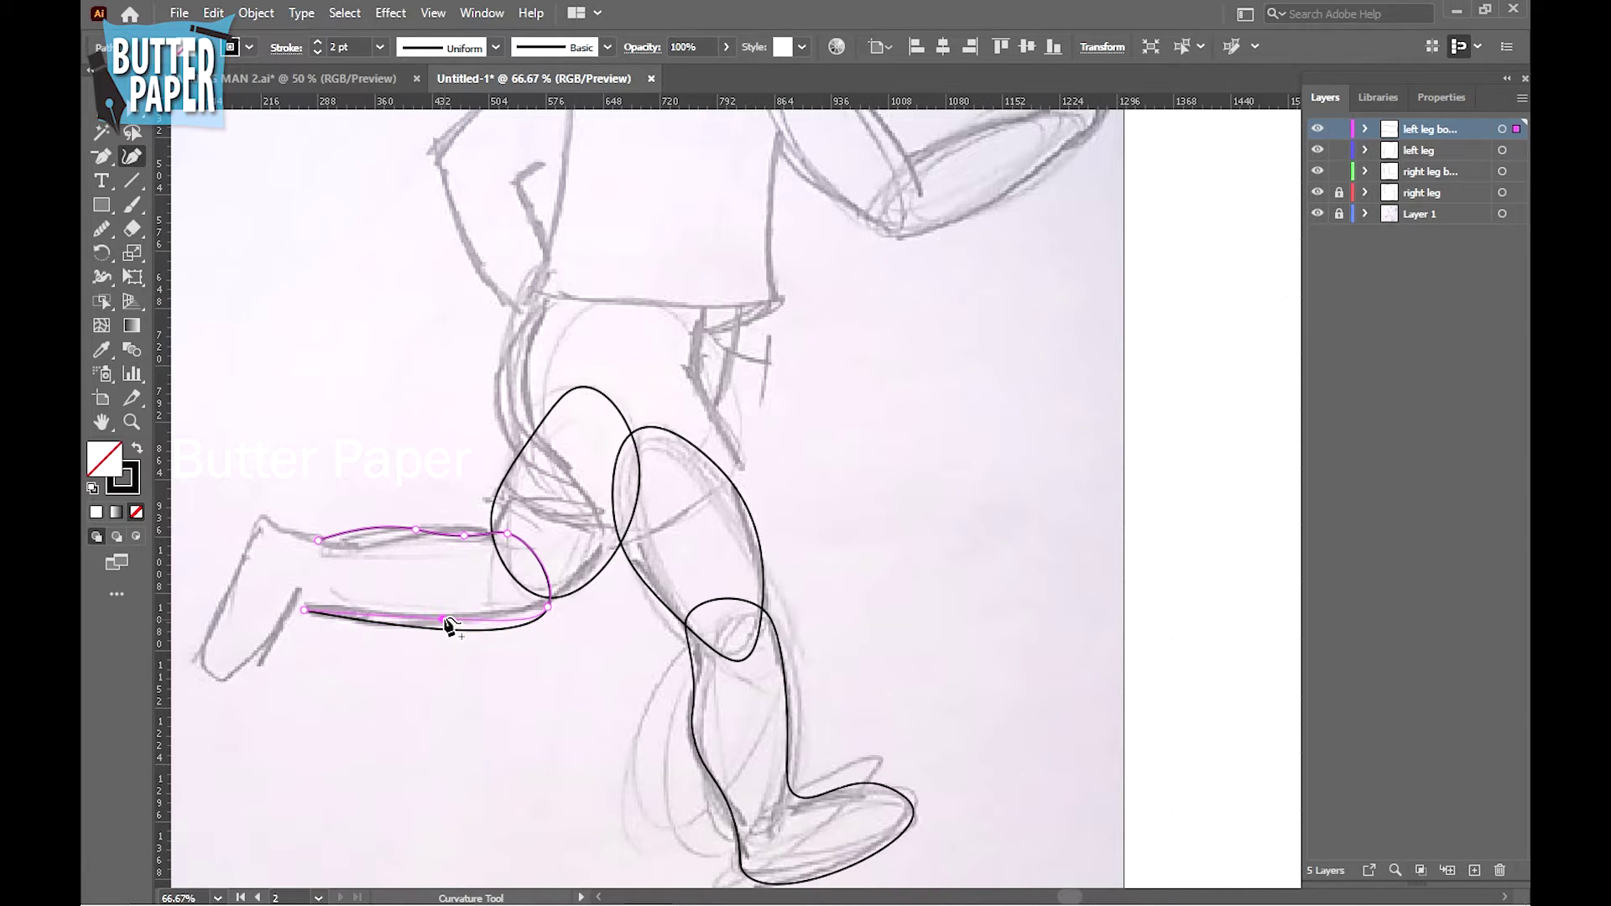
{"action": "left_click", "coordinate": [548, 602]}
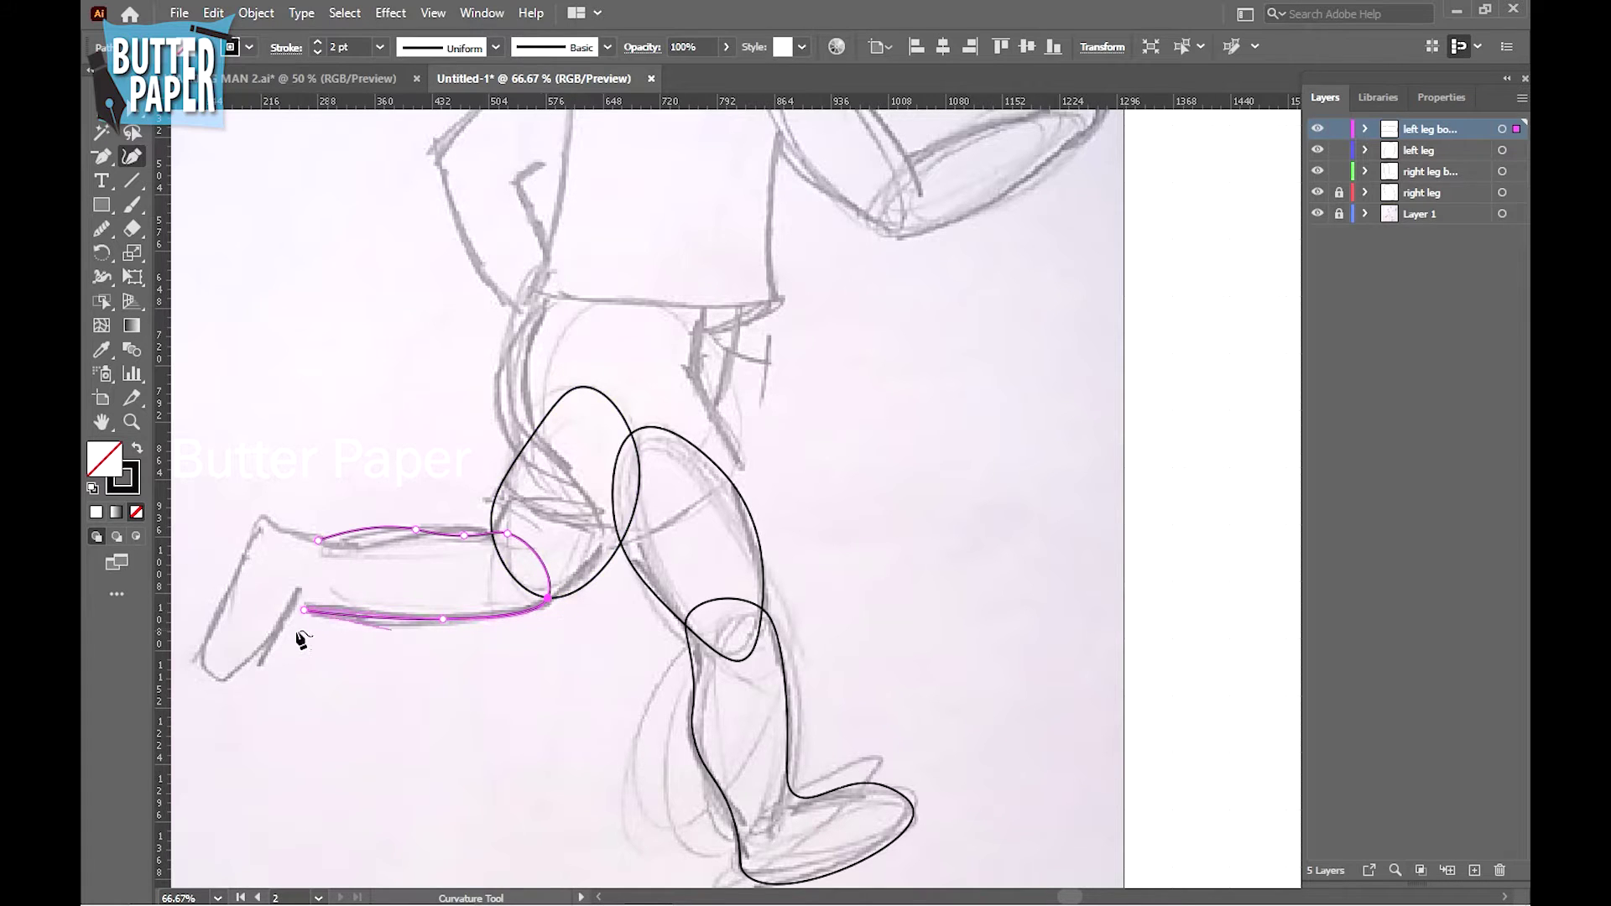
{"action": "left_click", "coordinate": [264, 649]}
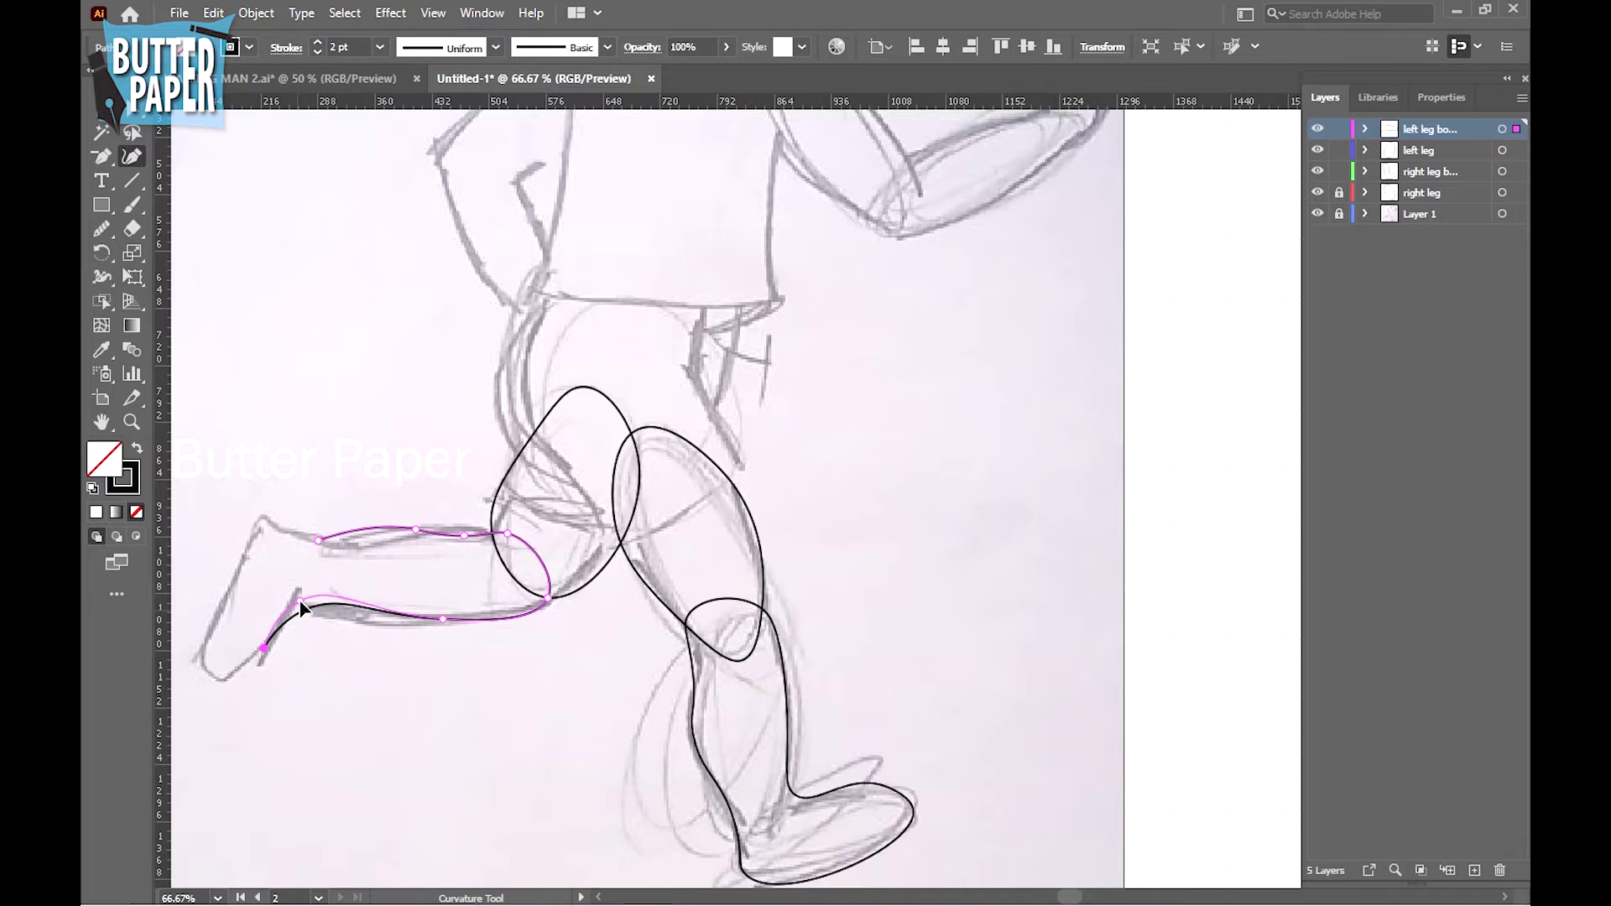
{"action": "left_click", "coordinate": [339, 609]}
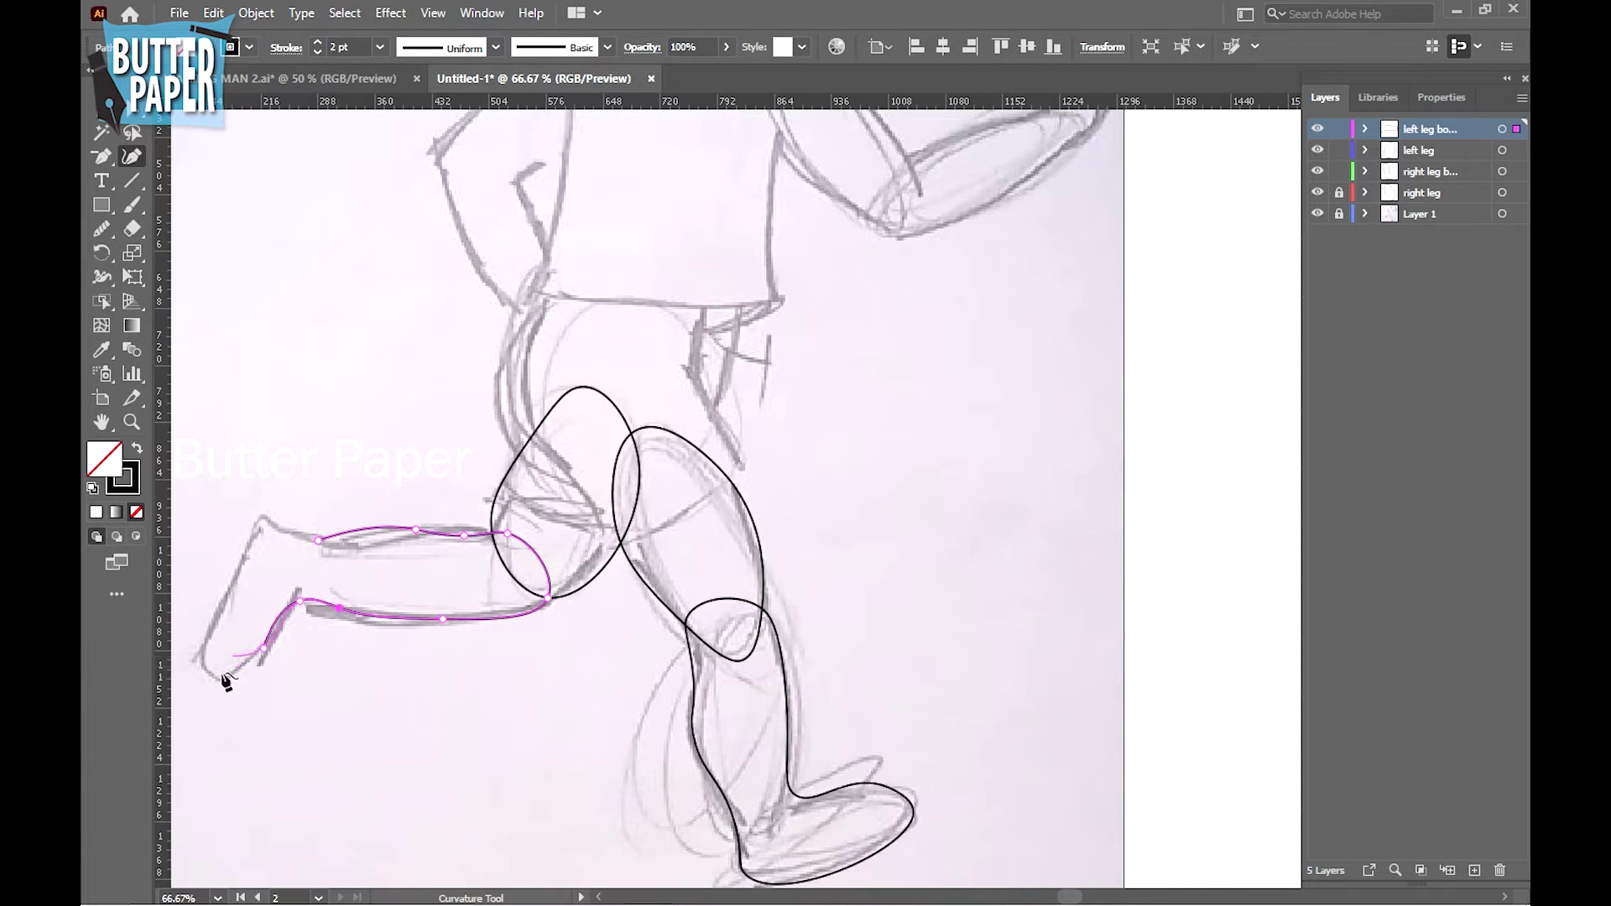
{"action": "left_click", "coordinate": [209, 630]}
{"action": "left_click", "coordinate": [223, 676]}
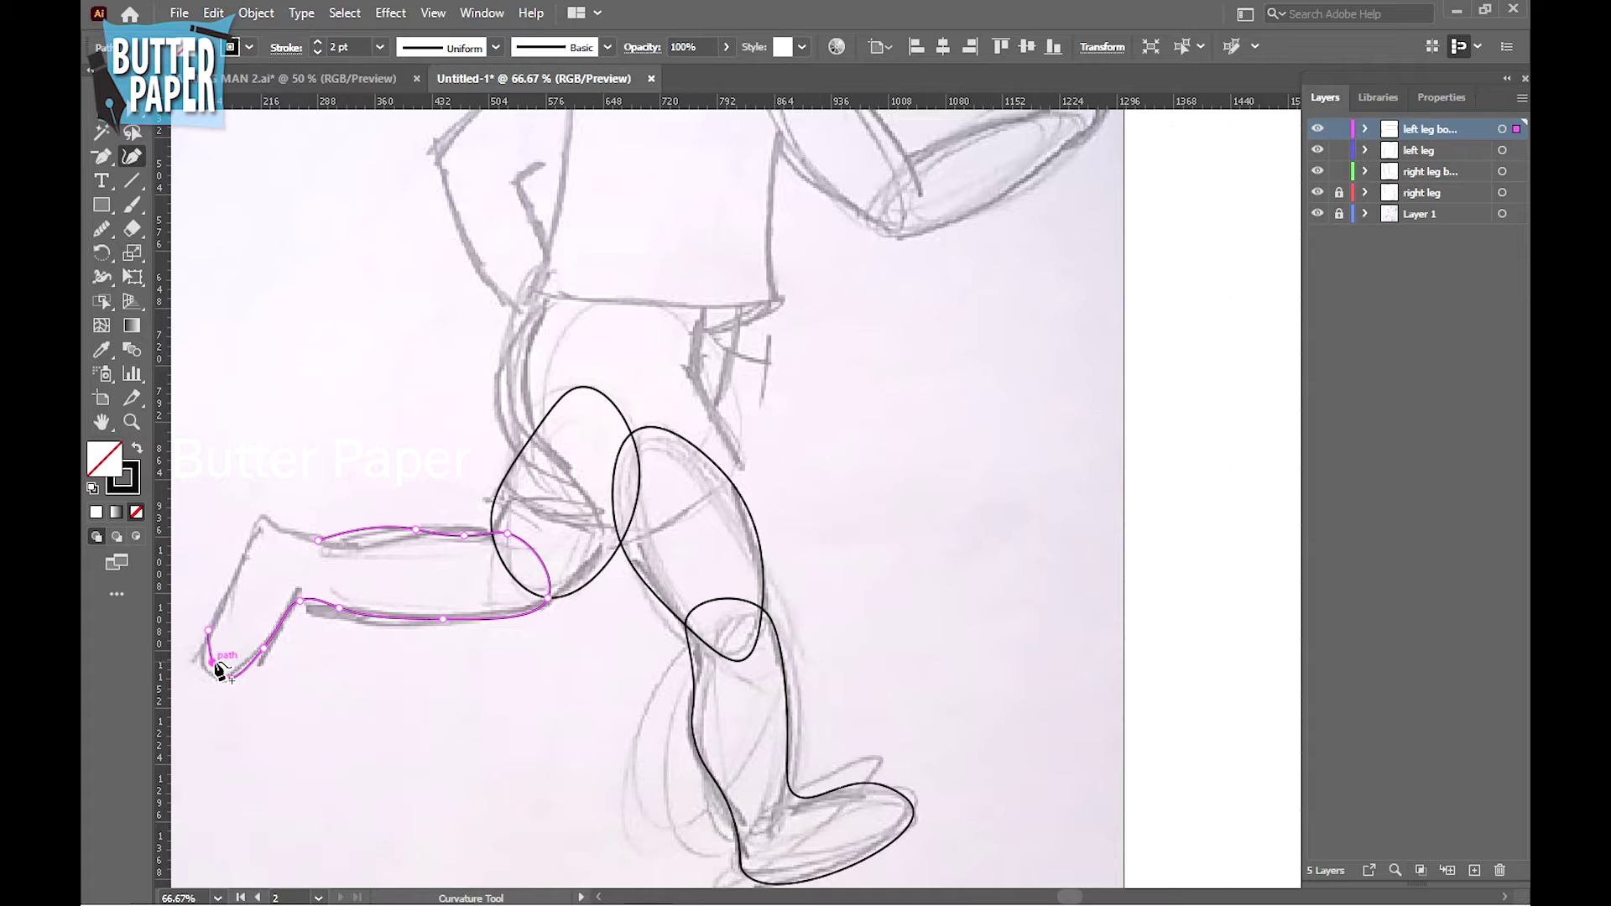
{"action": "left_click", "coordinate": [254, 534]}
{"action": "left_click", "coordinate": [280, 527]}
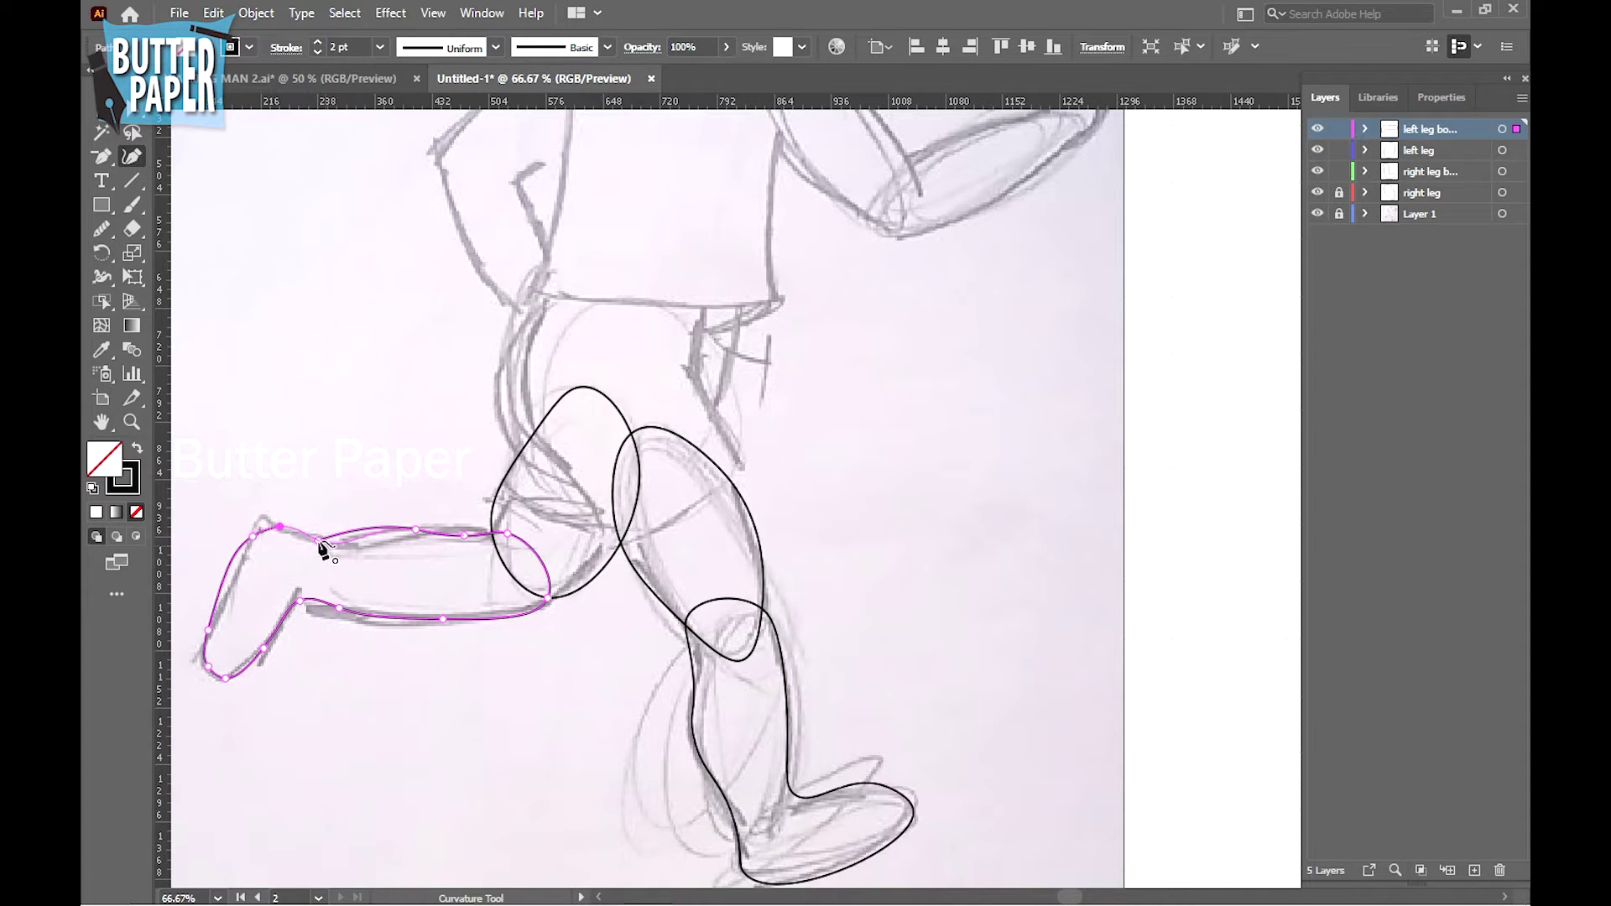
{"action": "left_click", "coordinate": [319, 541]}
Reshape the foot top and ankle edge, deselect, and lock the leg layers
{"action": "left_click_drag", "start_coordinate": [254, 536], "coordinate": [257, 522]}
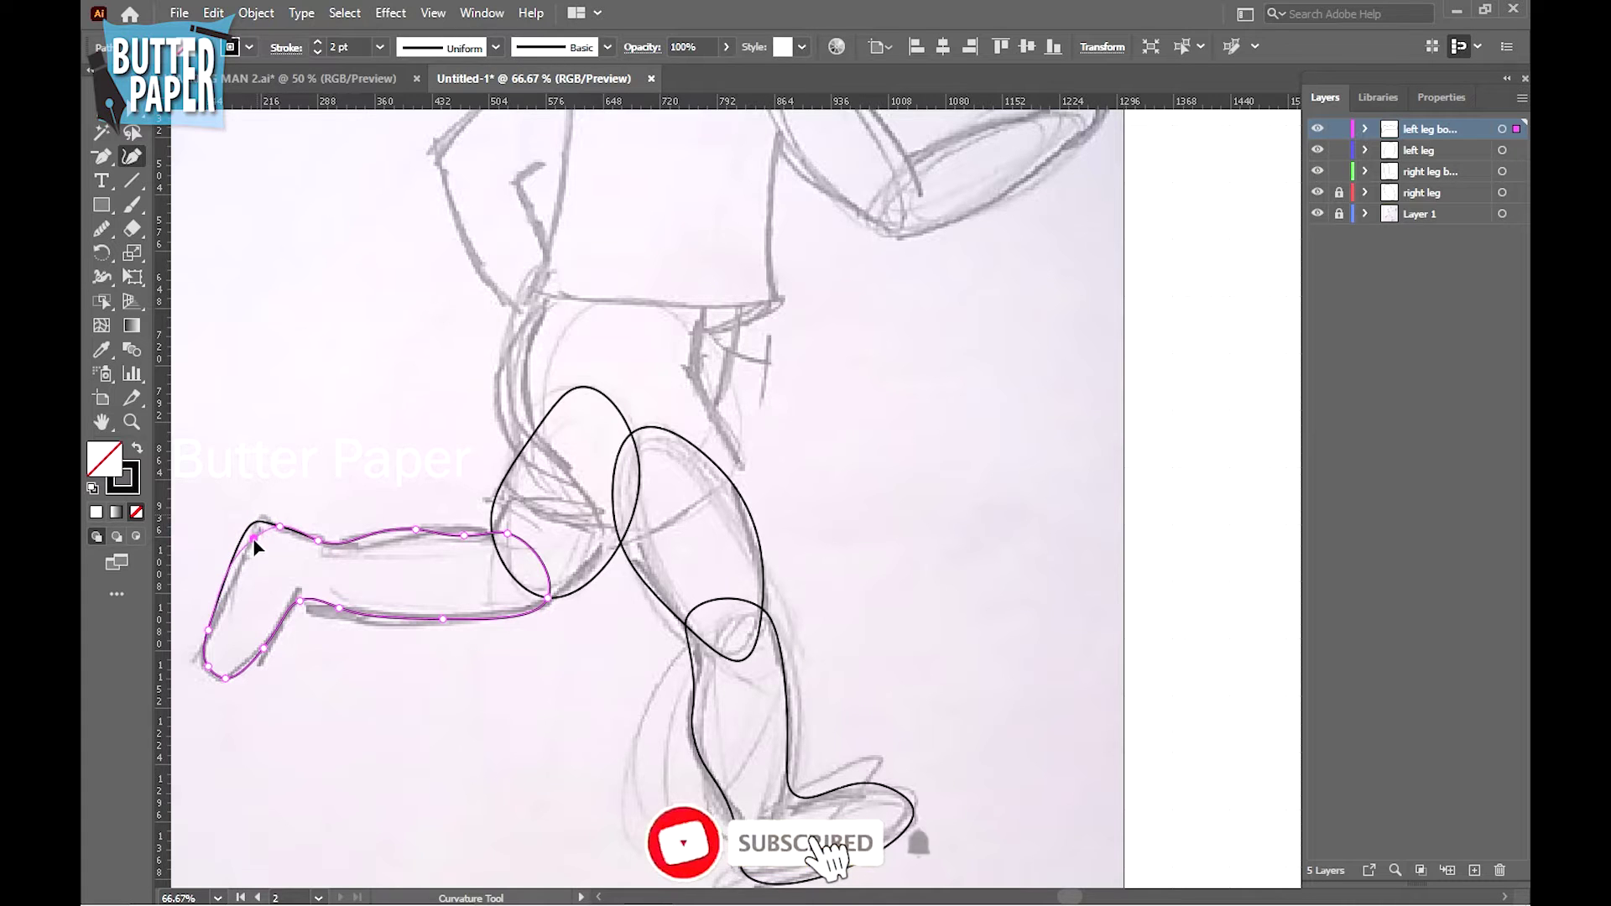
{"action": "left_click", "coordinate": [253, 544]}
{"action": "left_click_drag", "start_coordinate": [252, 543], "coordinate": [280, 532]}
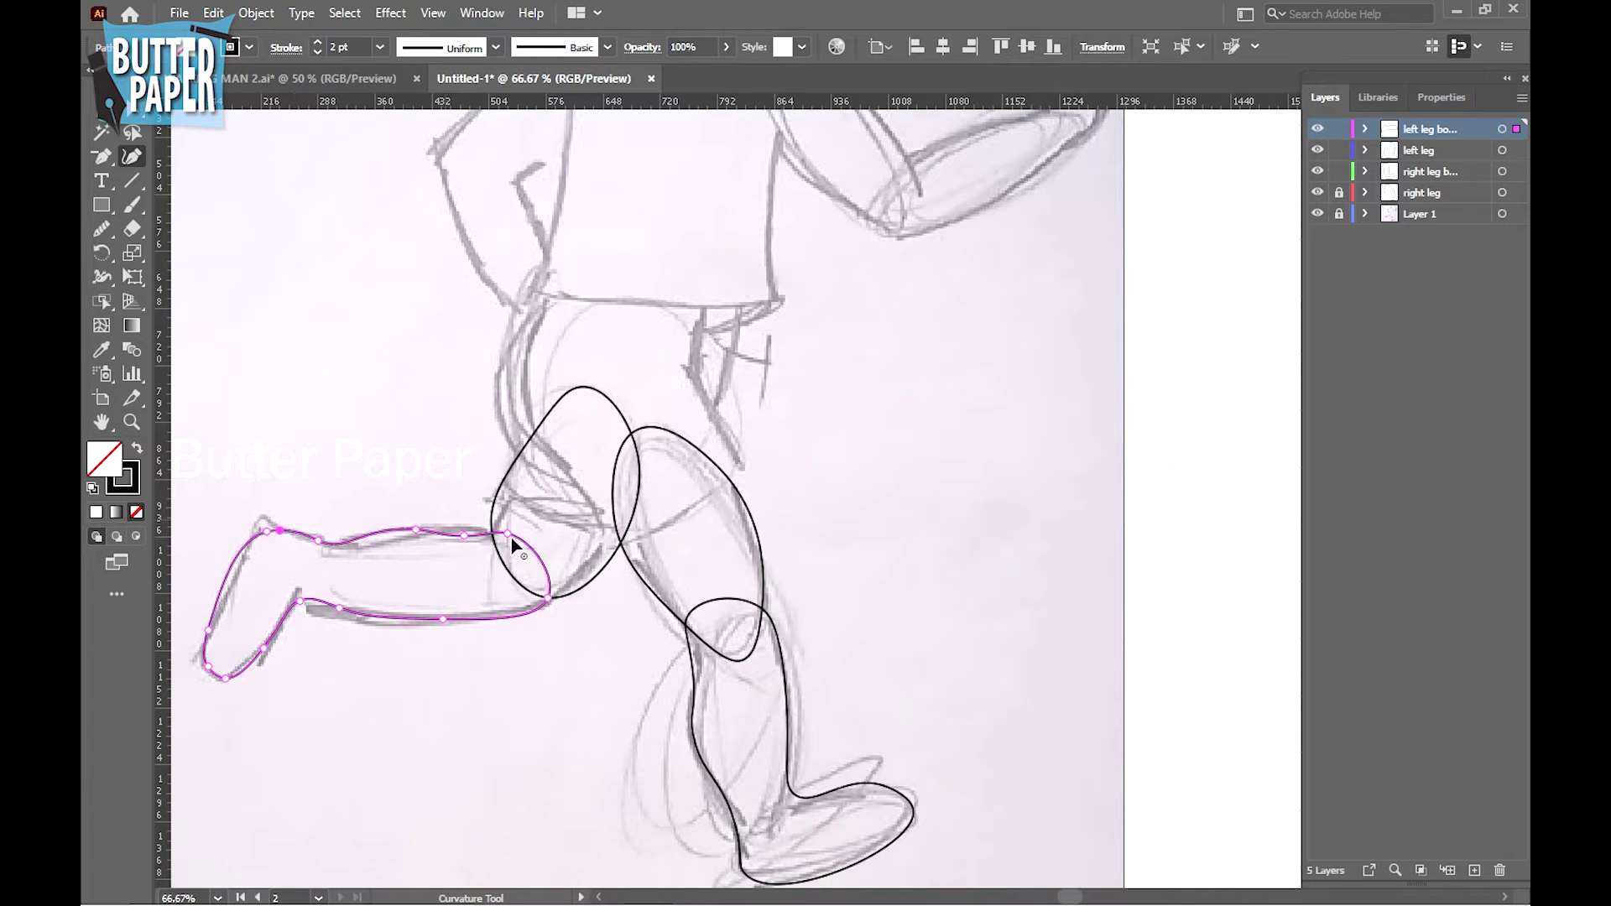
{"action": "key", "text": "v"}
{"action": "left_click", "coordinate": [528, 578]}
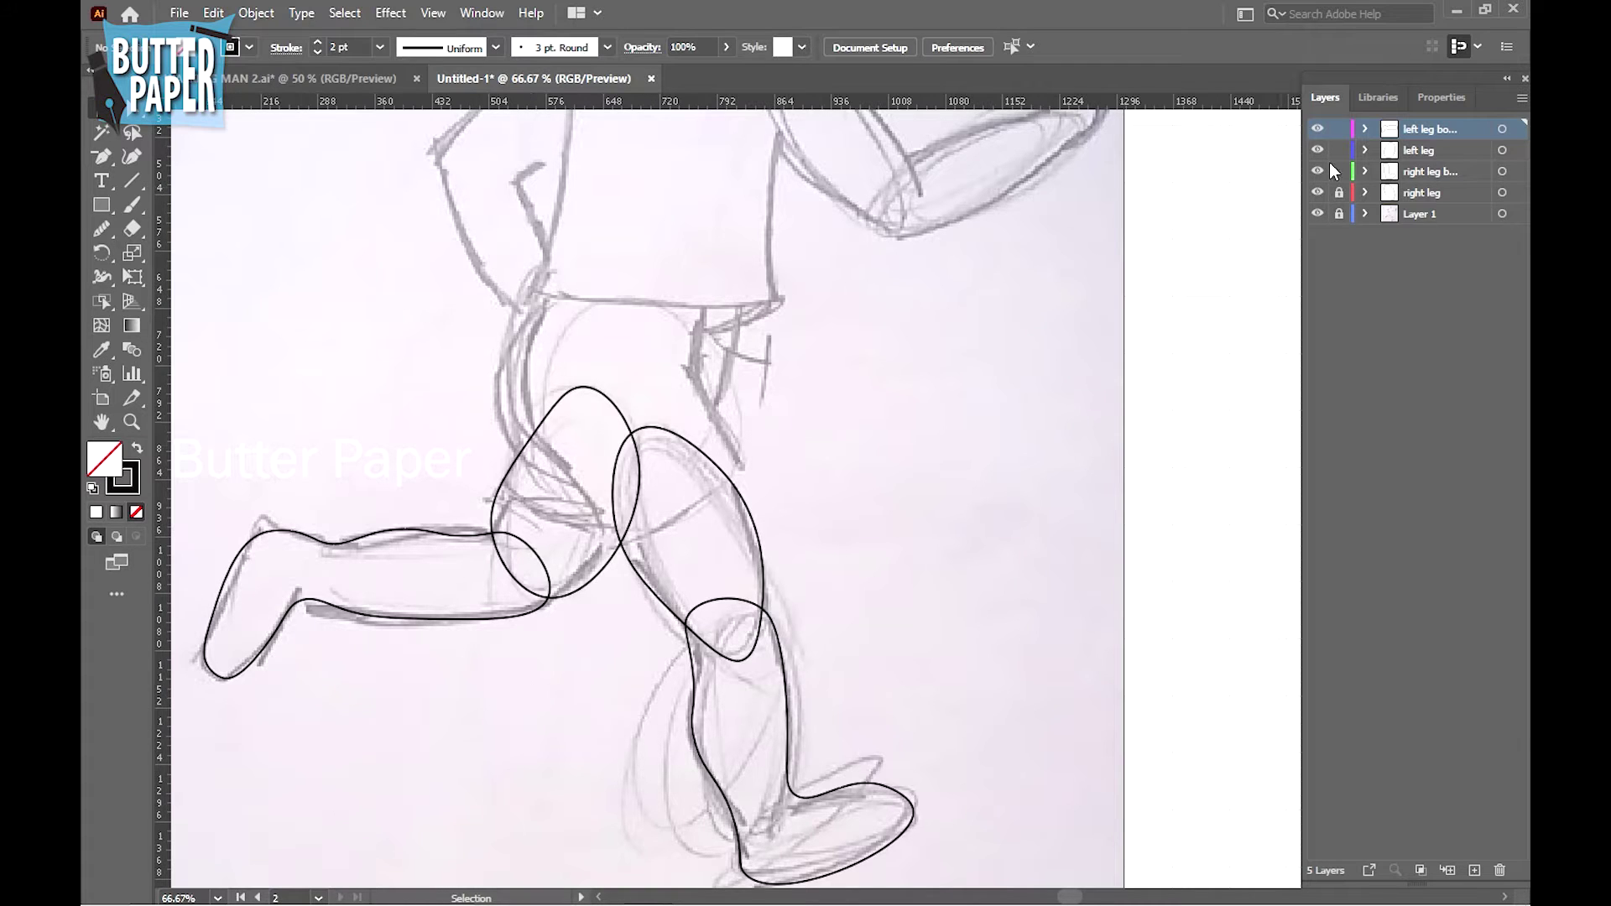
{"action": "left_click_drag", "start_coordinate": [1339, 174], "coordinate": [1342, 135]}
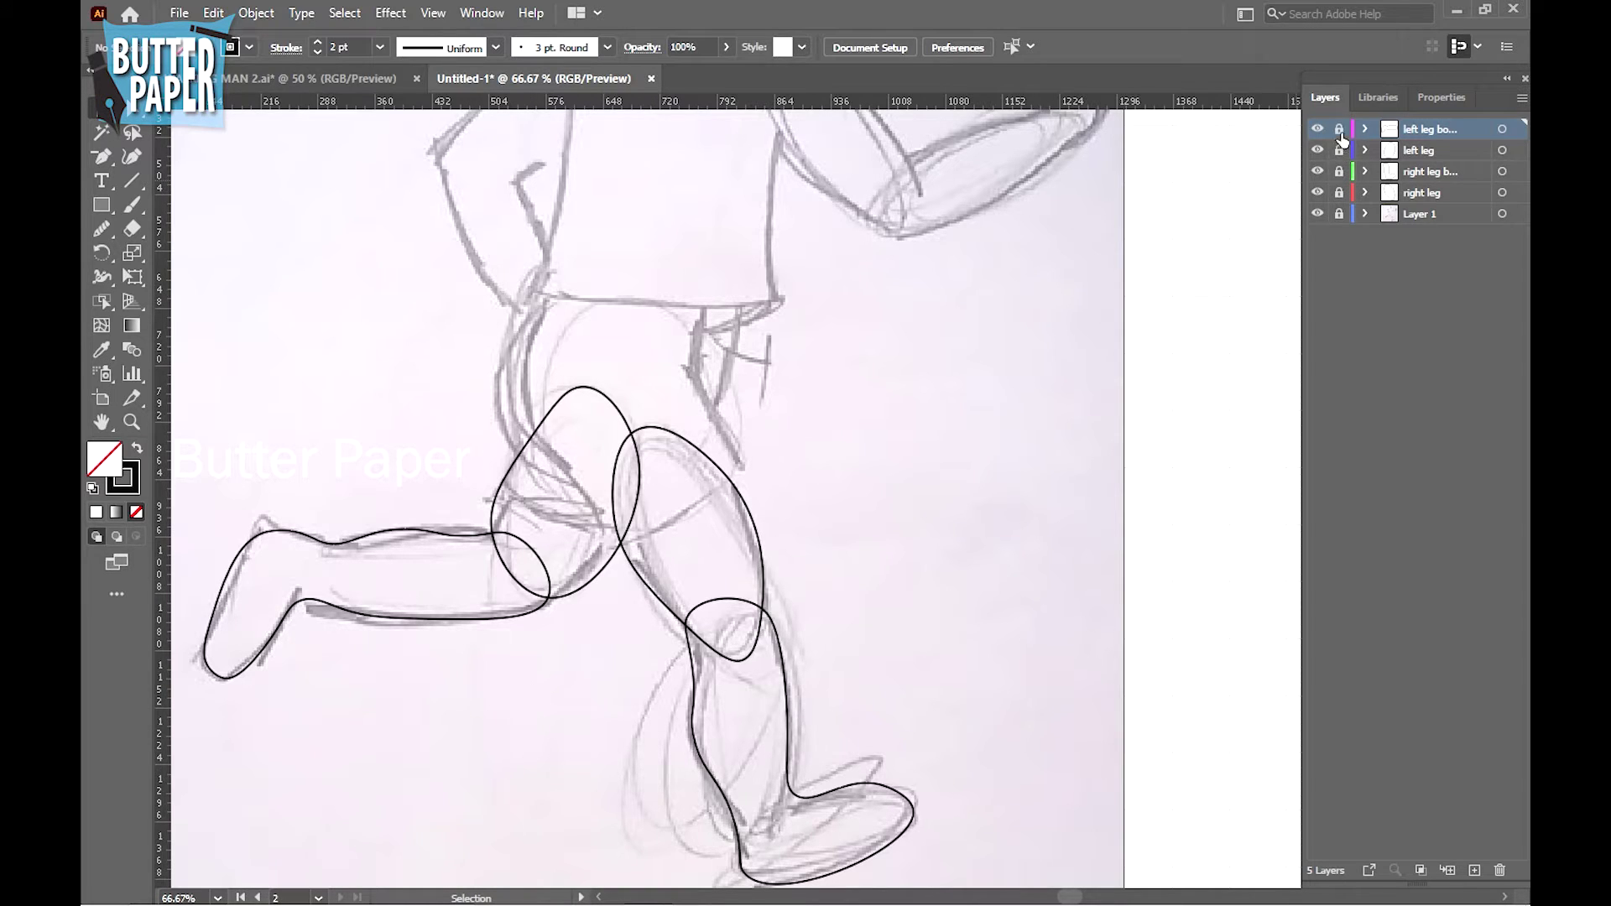
Add a new layer named 'waist'
{"action": "left_click", "coordinate": [1474, 871]}
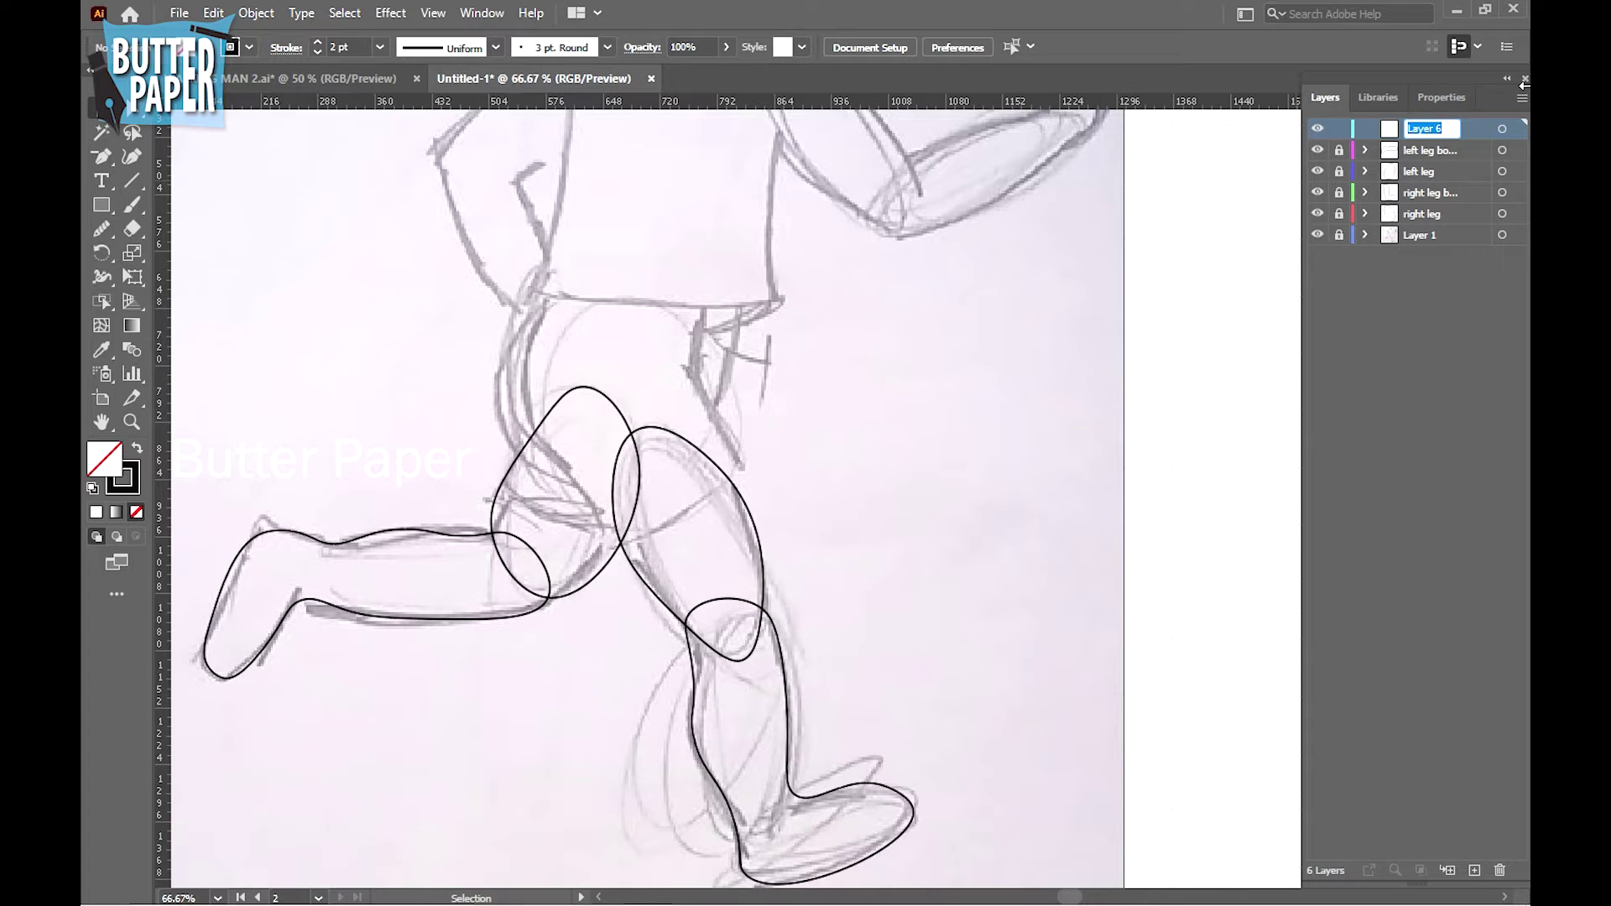
{"action": "double_click", "coordinate": [1426, 129]}
{"action": "type", "text": "v"}
{"action": "key", "text": "Return"}
{"action": "key", "text": "shift+grave"}
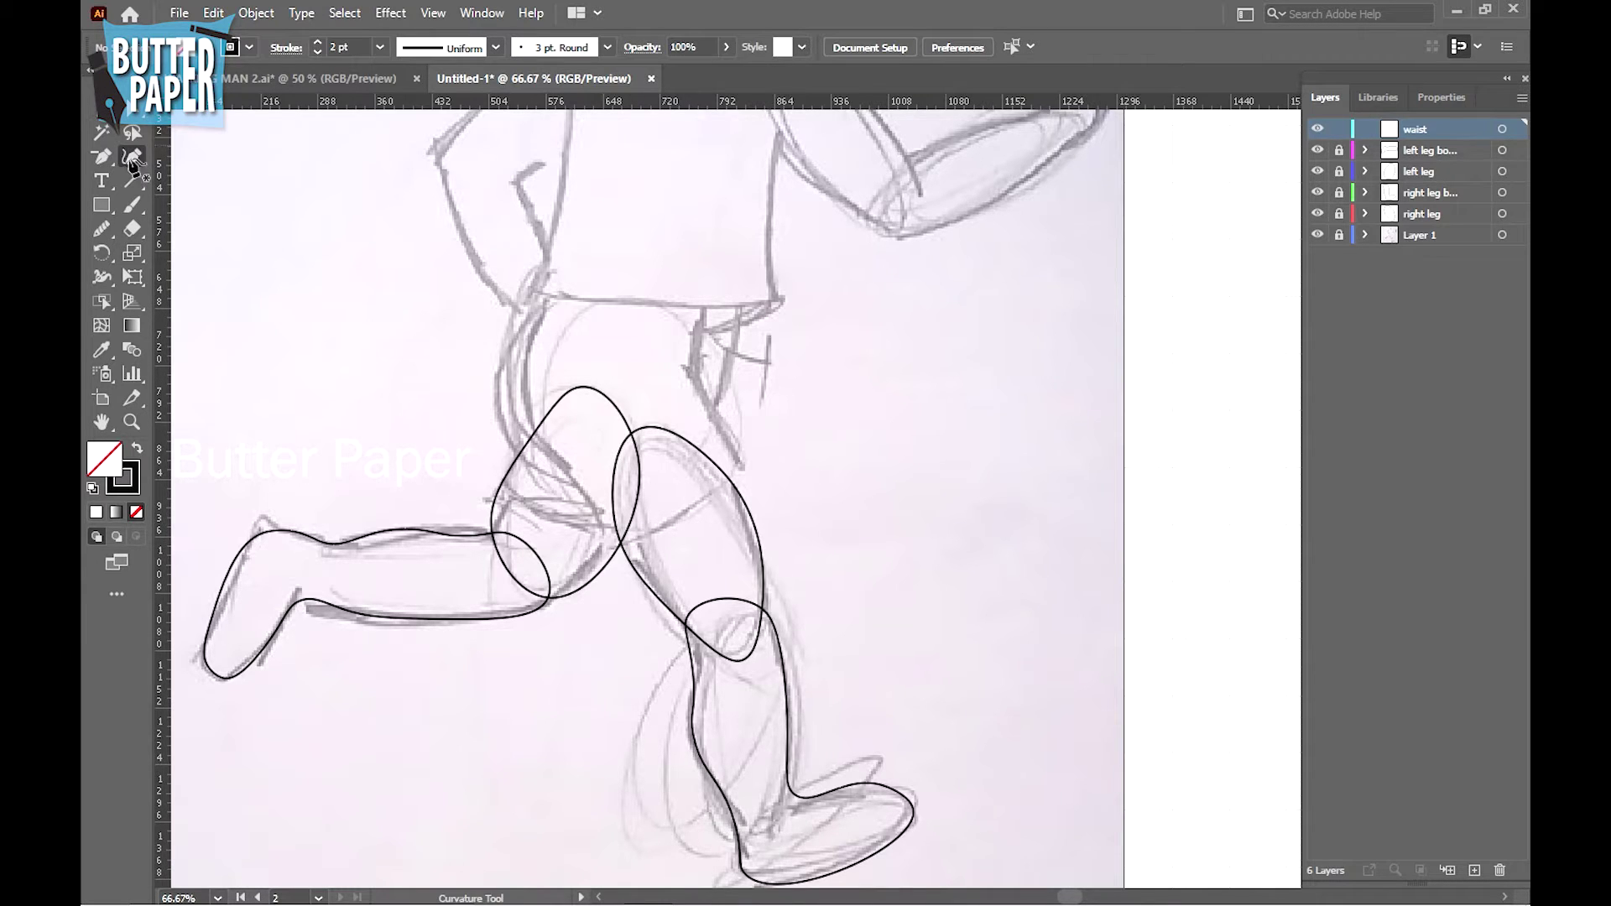
Trace the hips as a rounded closed shape over the shorts and adjust its curves
{"action": "left_click", "coordinate": [530, 292]}
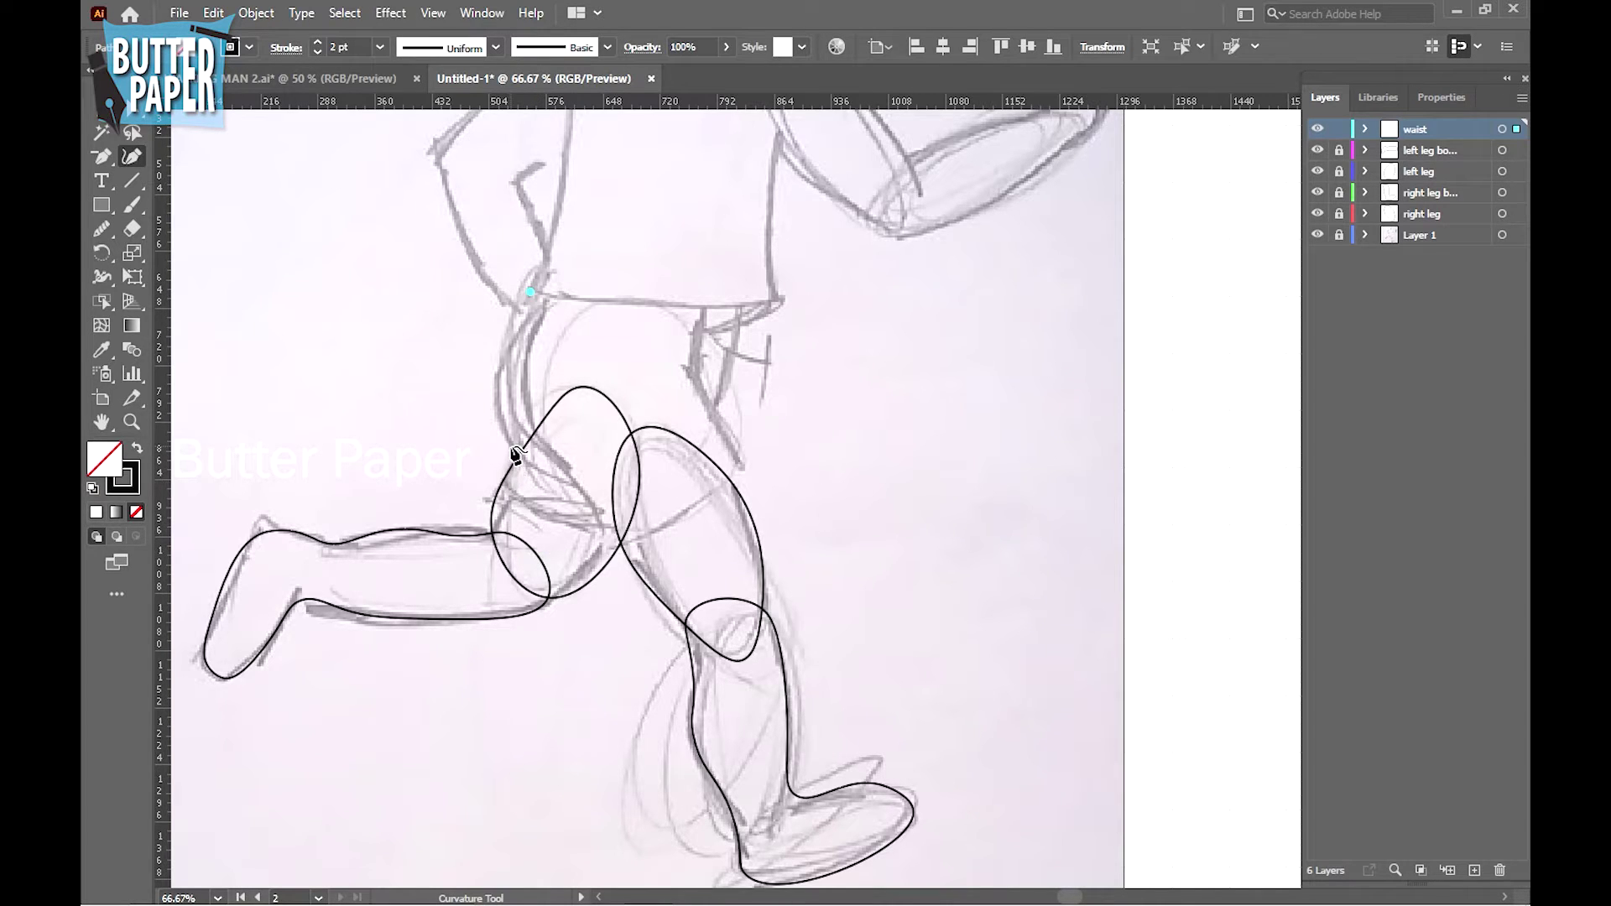
{"action": "left_click", "coordinate": [499, 367]}
{"action": "left_click", "coordinate": [510, 447]}
{"action": "left_click", "coordinate": [498, 495]}
{"action": "left_click", "coordinate": [620, 545]}
{"action": "left_click_drag", "start_coordinate": [499, 494], "coordinate": [501, 483]}
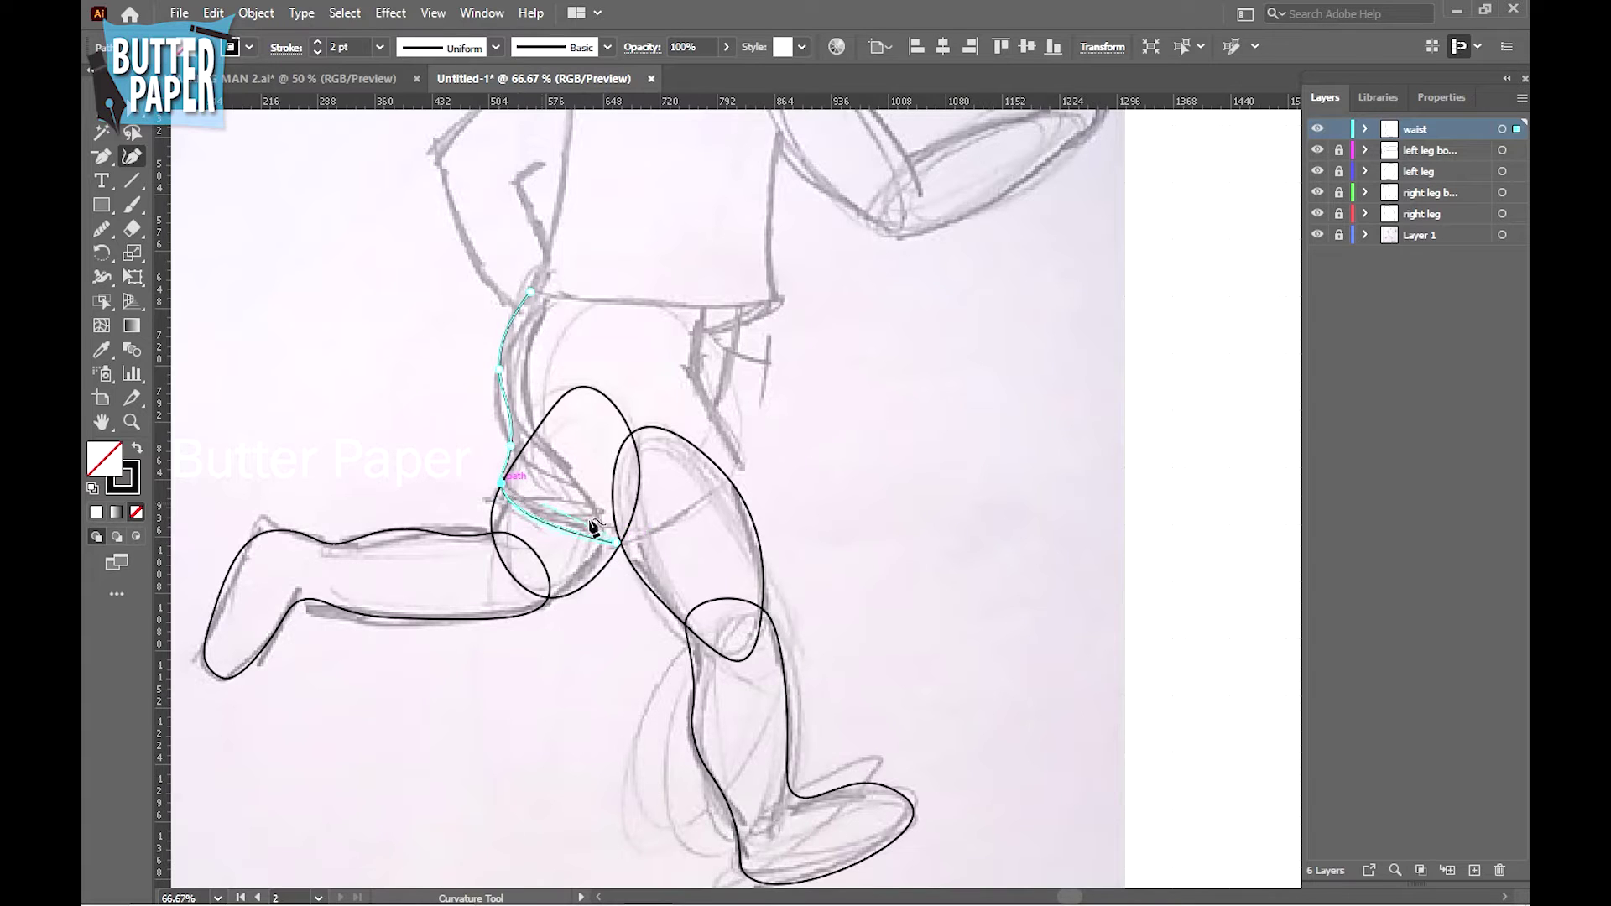
{"action": "left_click", "coordinate": [742, 465]}
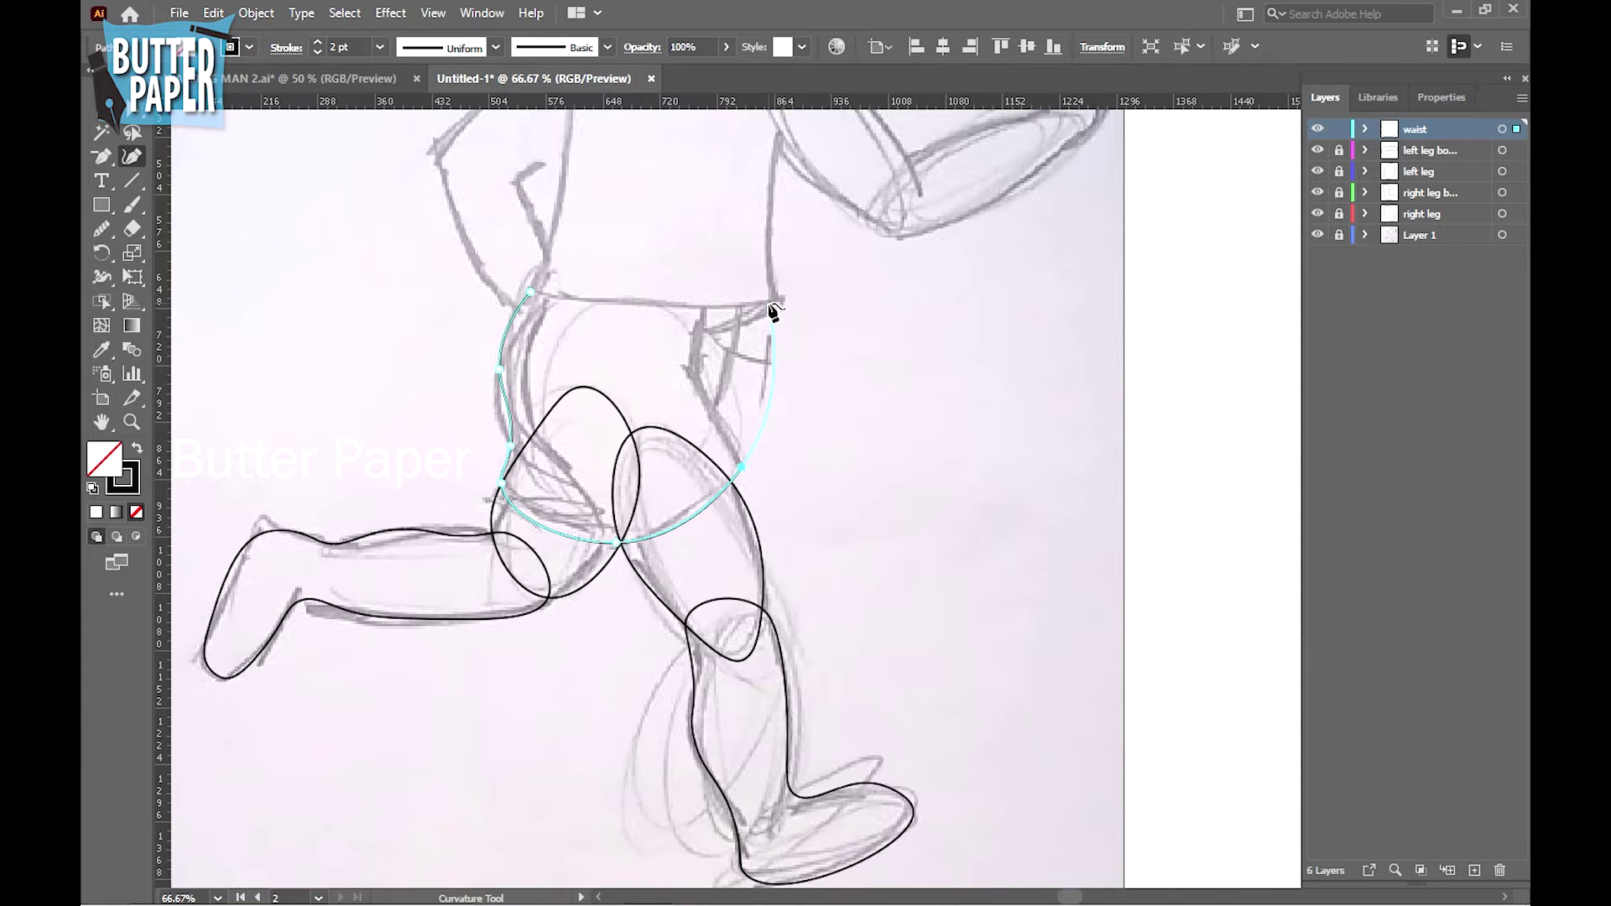
{"action": "left_click", "coordinate": [773, 305]}
{"action": "left_click", "coordinate": [531, 291]}
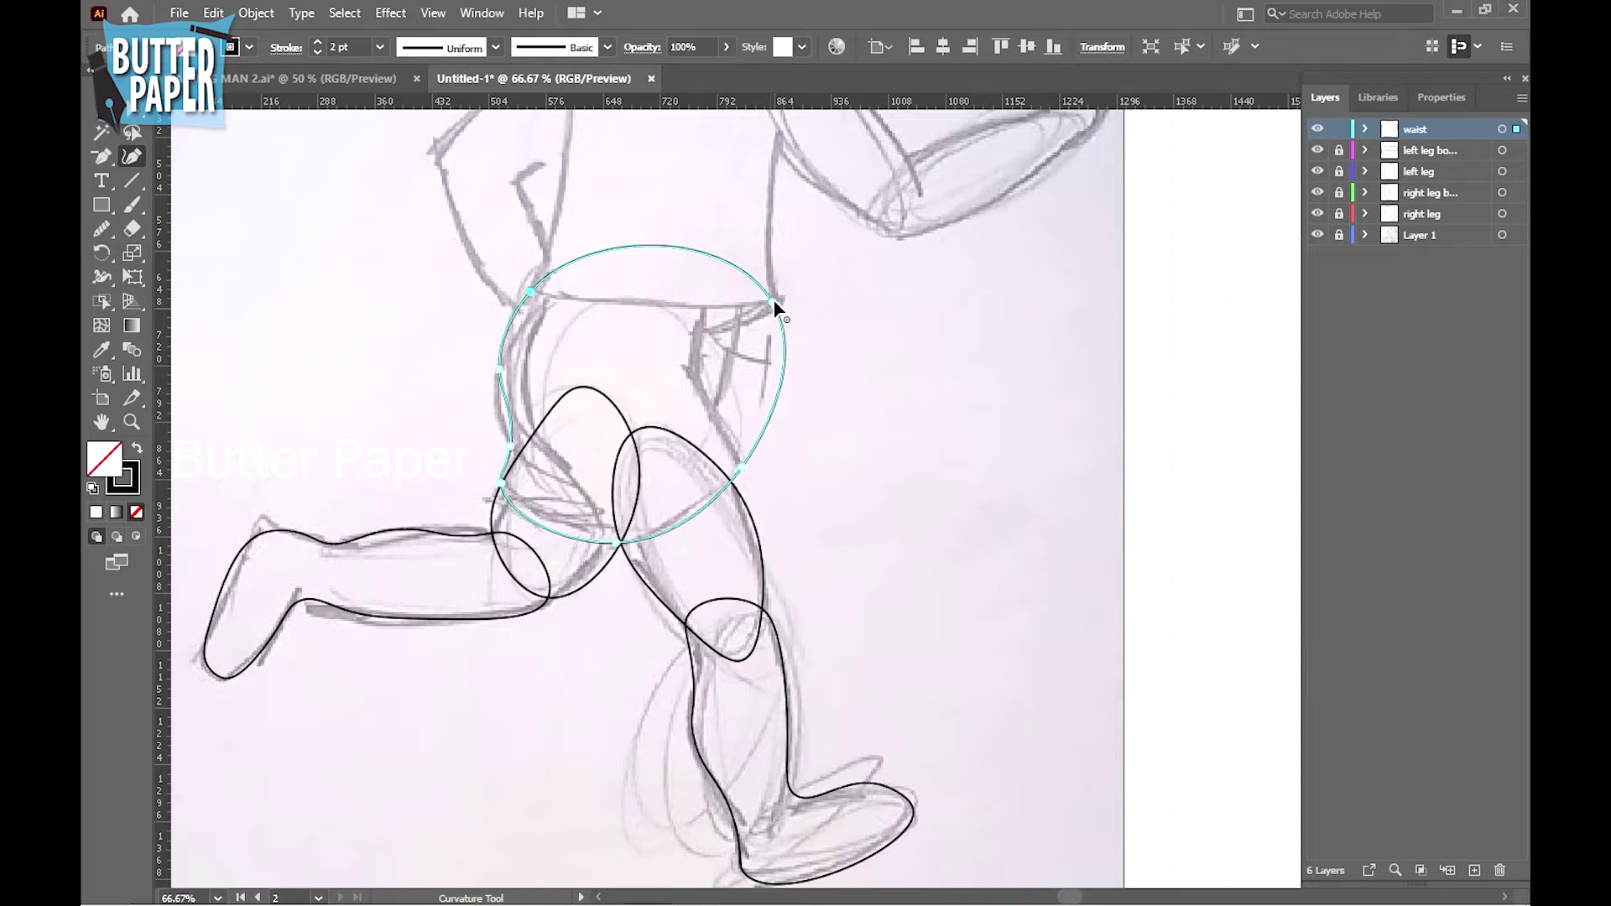
{"action": "left_click_drag", "start_coordinate": [772, 305], "coordinate": [762, 288]}
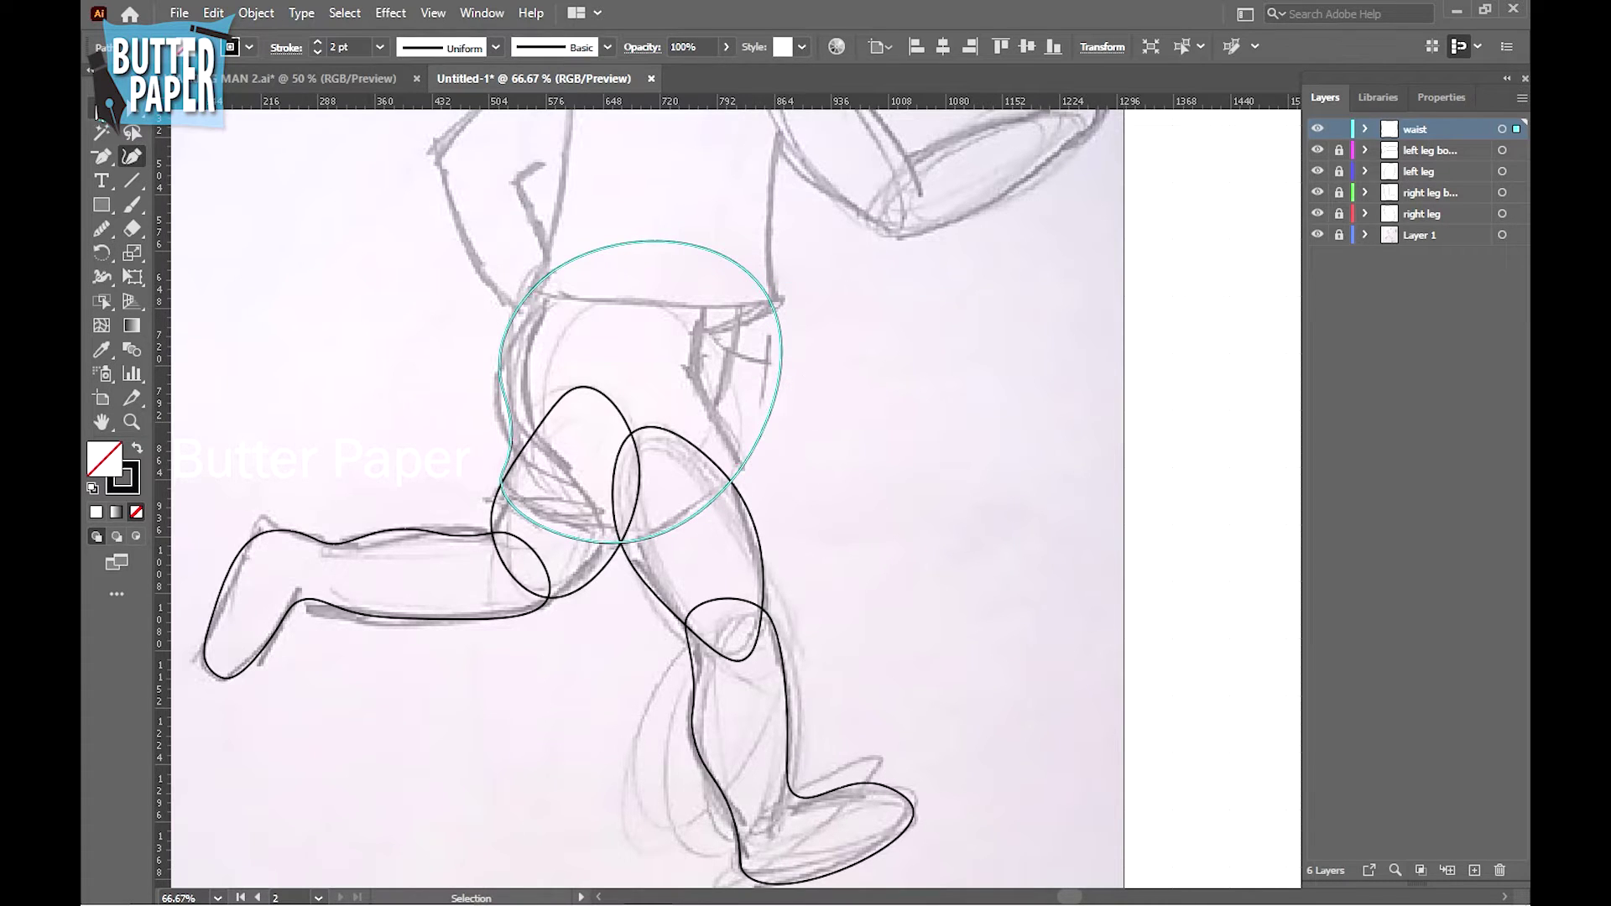
{"action": "key", "text": "v"}
{"action": "left_click", "coordinate": [951, 371]}
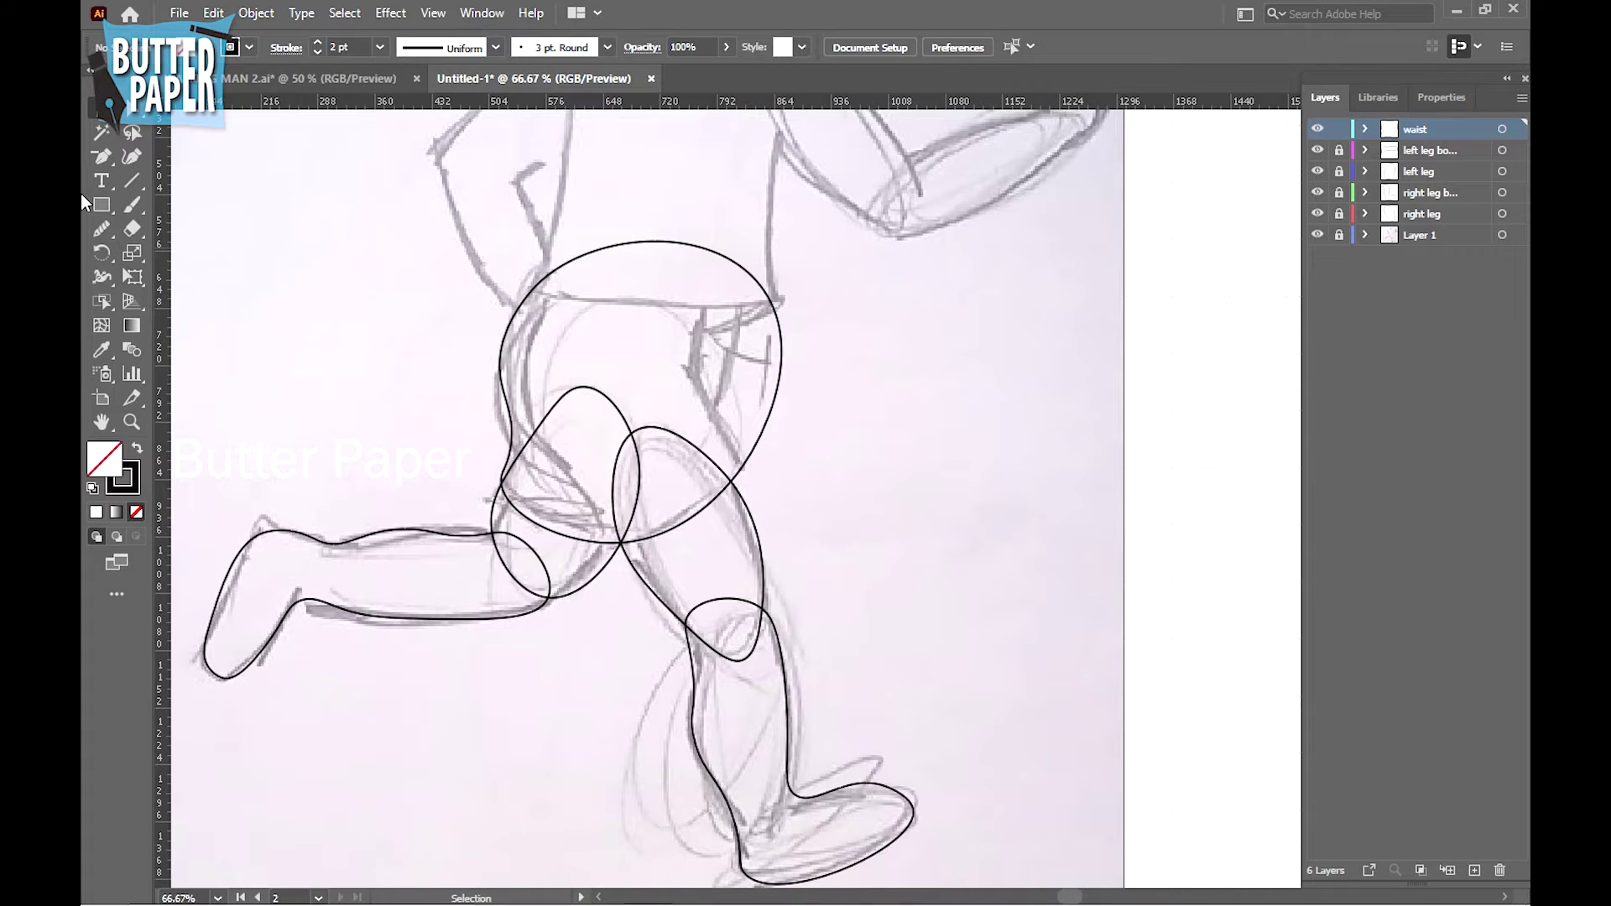
{"action": "key", "text": "shift+grave"}
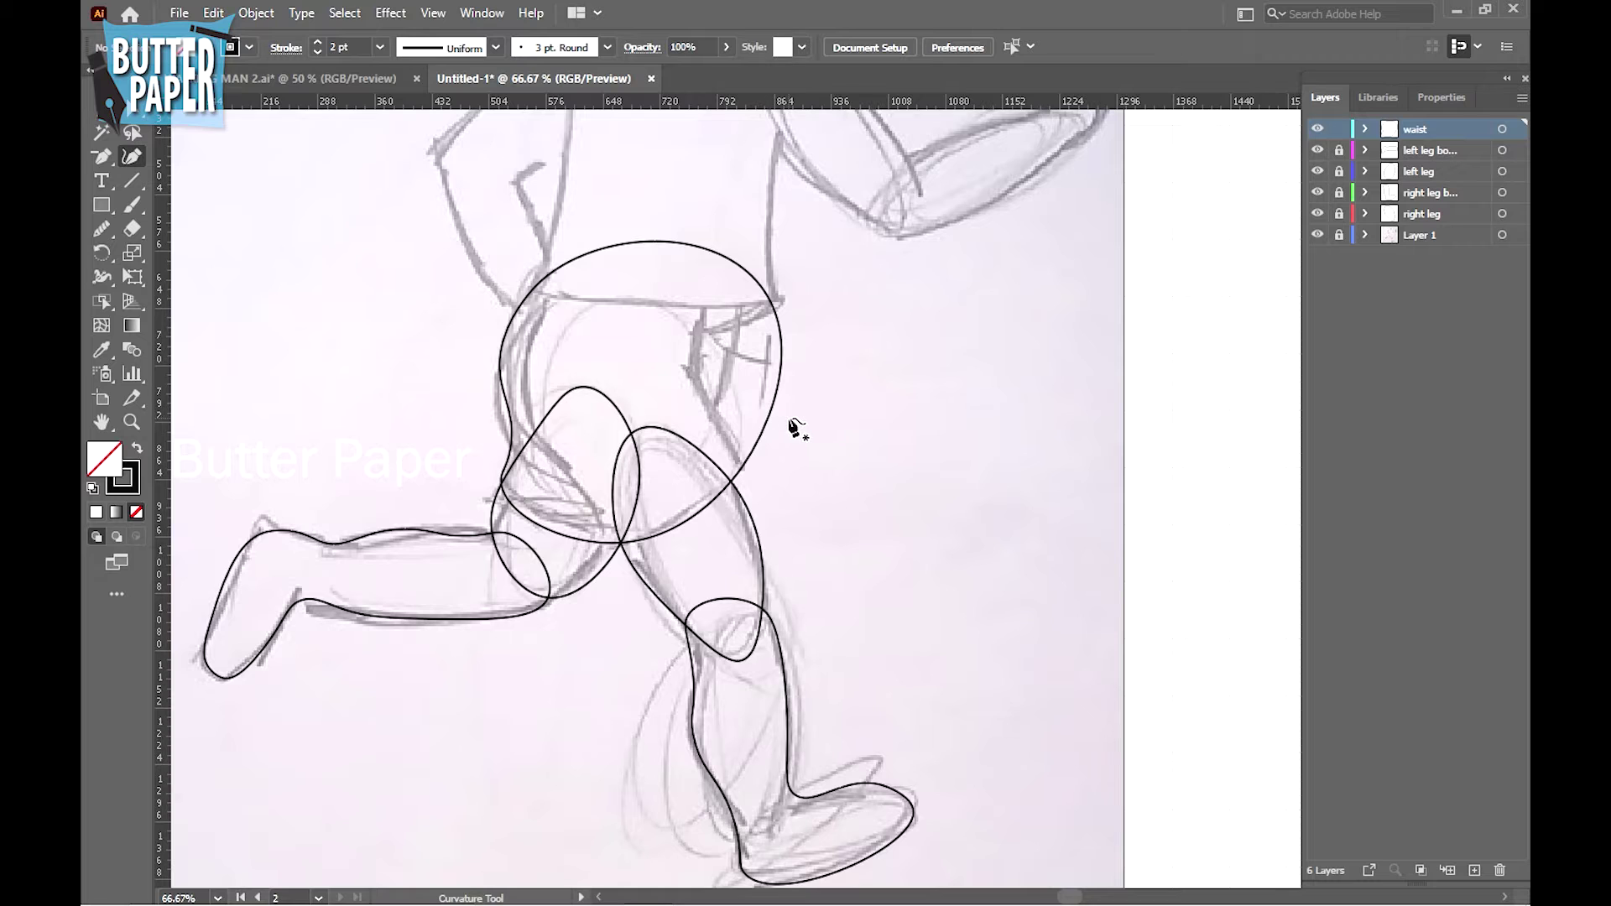
{"action": "left_click", "coordinate": [1317, 235]}
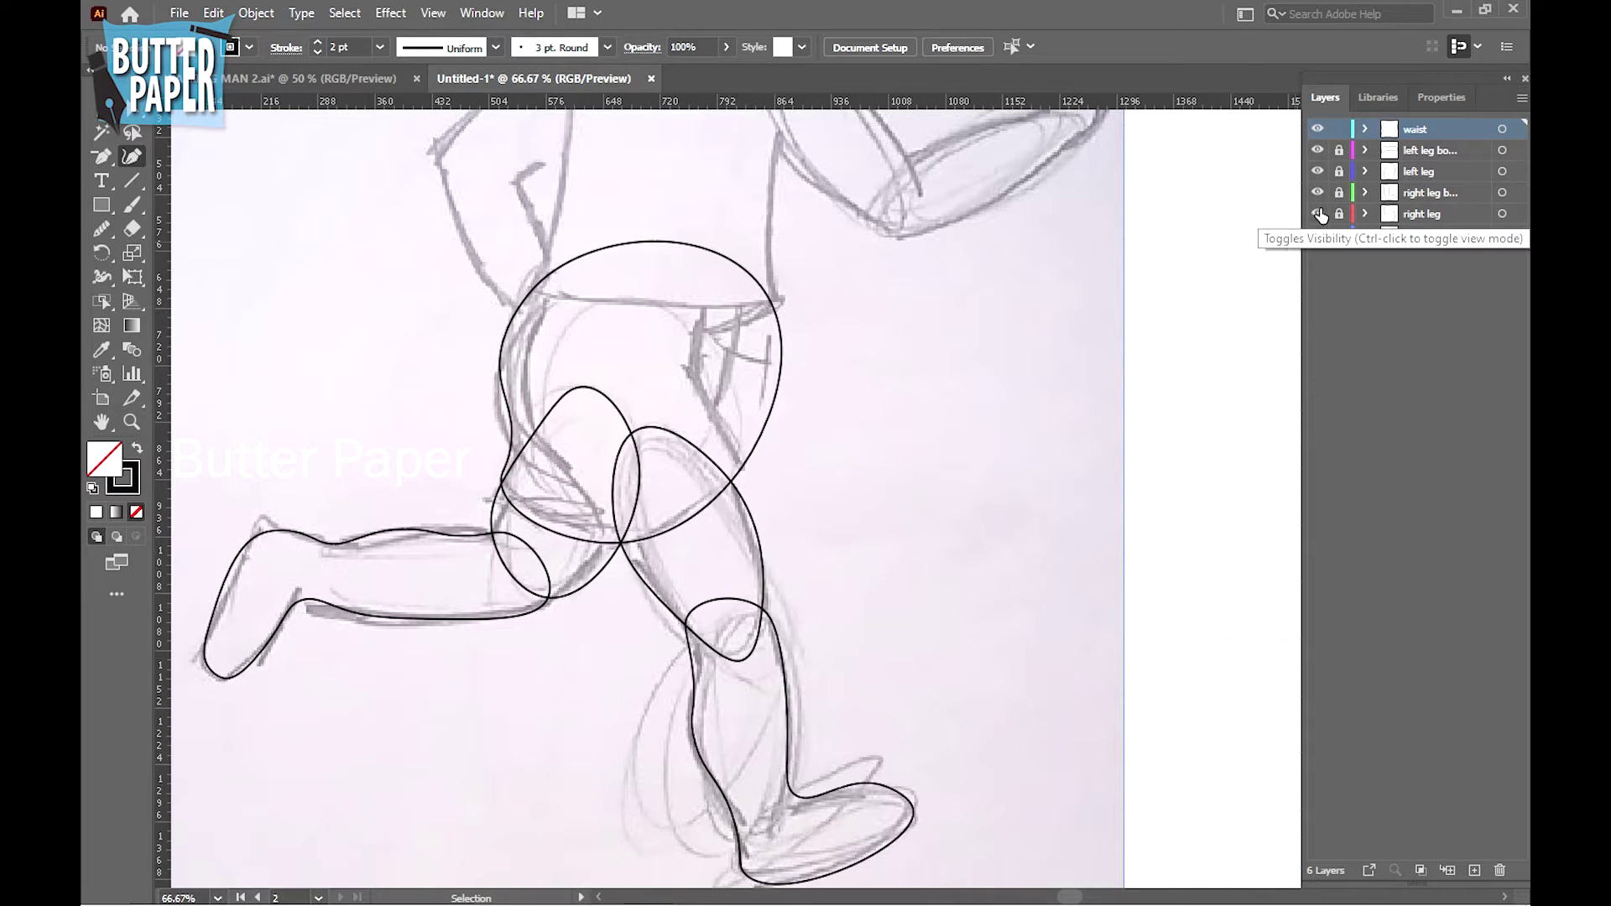
{"action": "left_click_drag", "start_coordinate": [1319, 216], "coordinate": [1317, 128]}
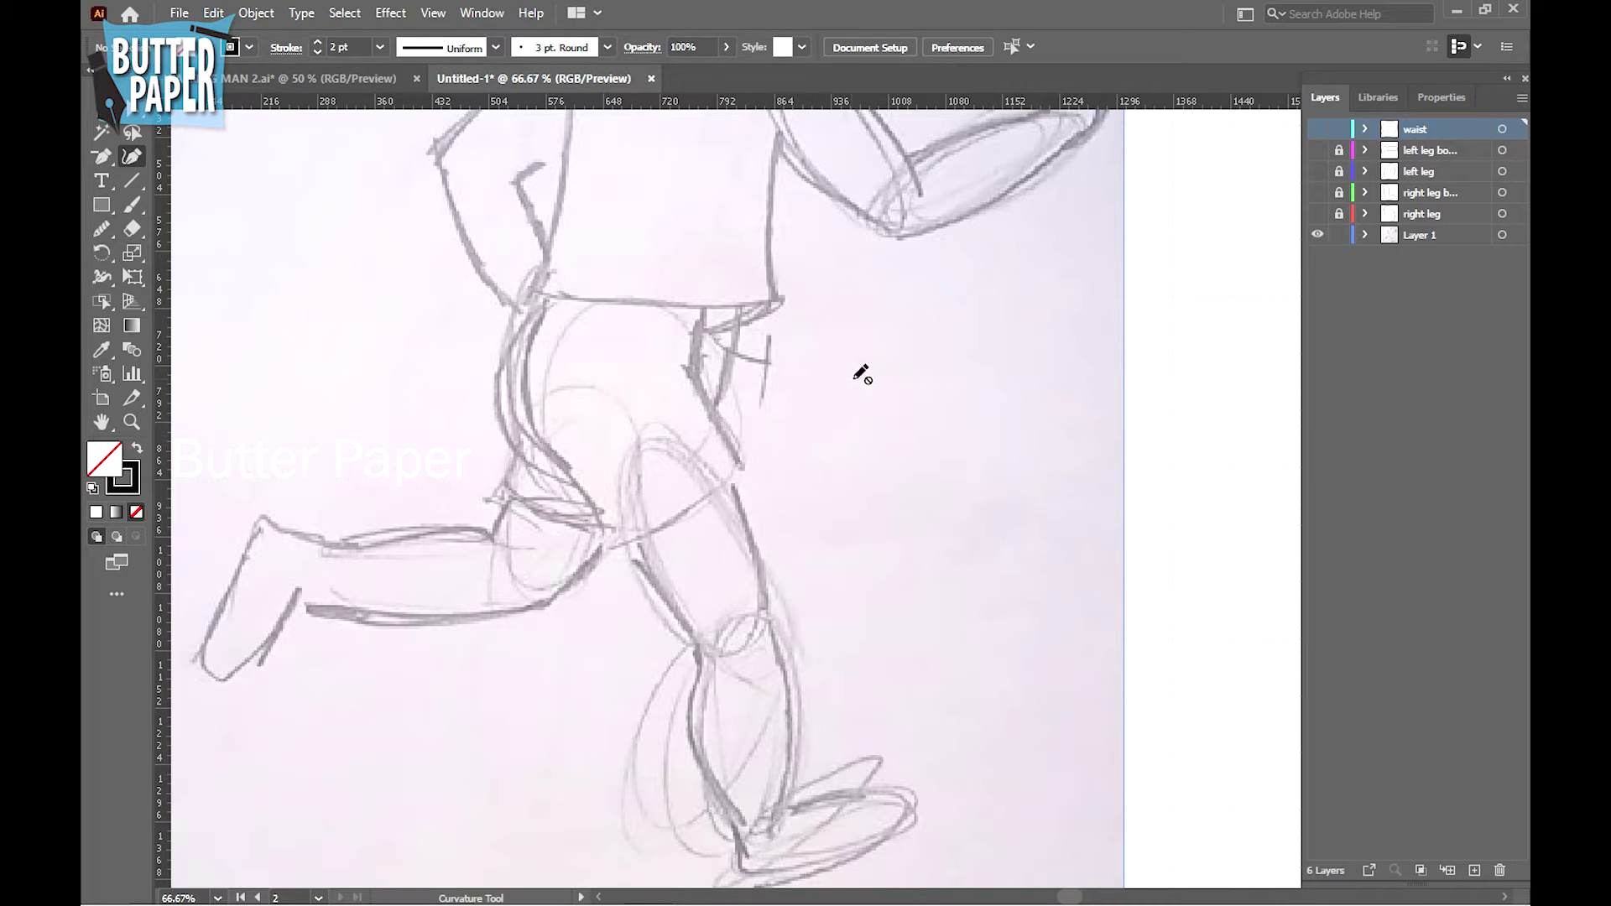
{"action": "left_click", "coordinate": [1317, 128]}
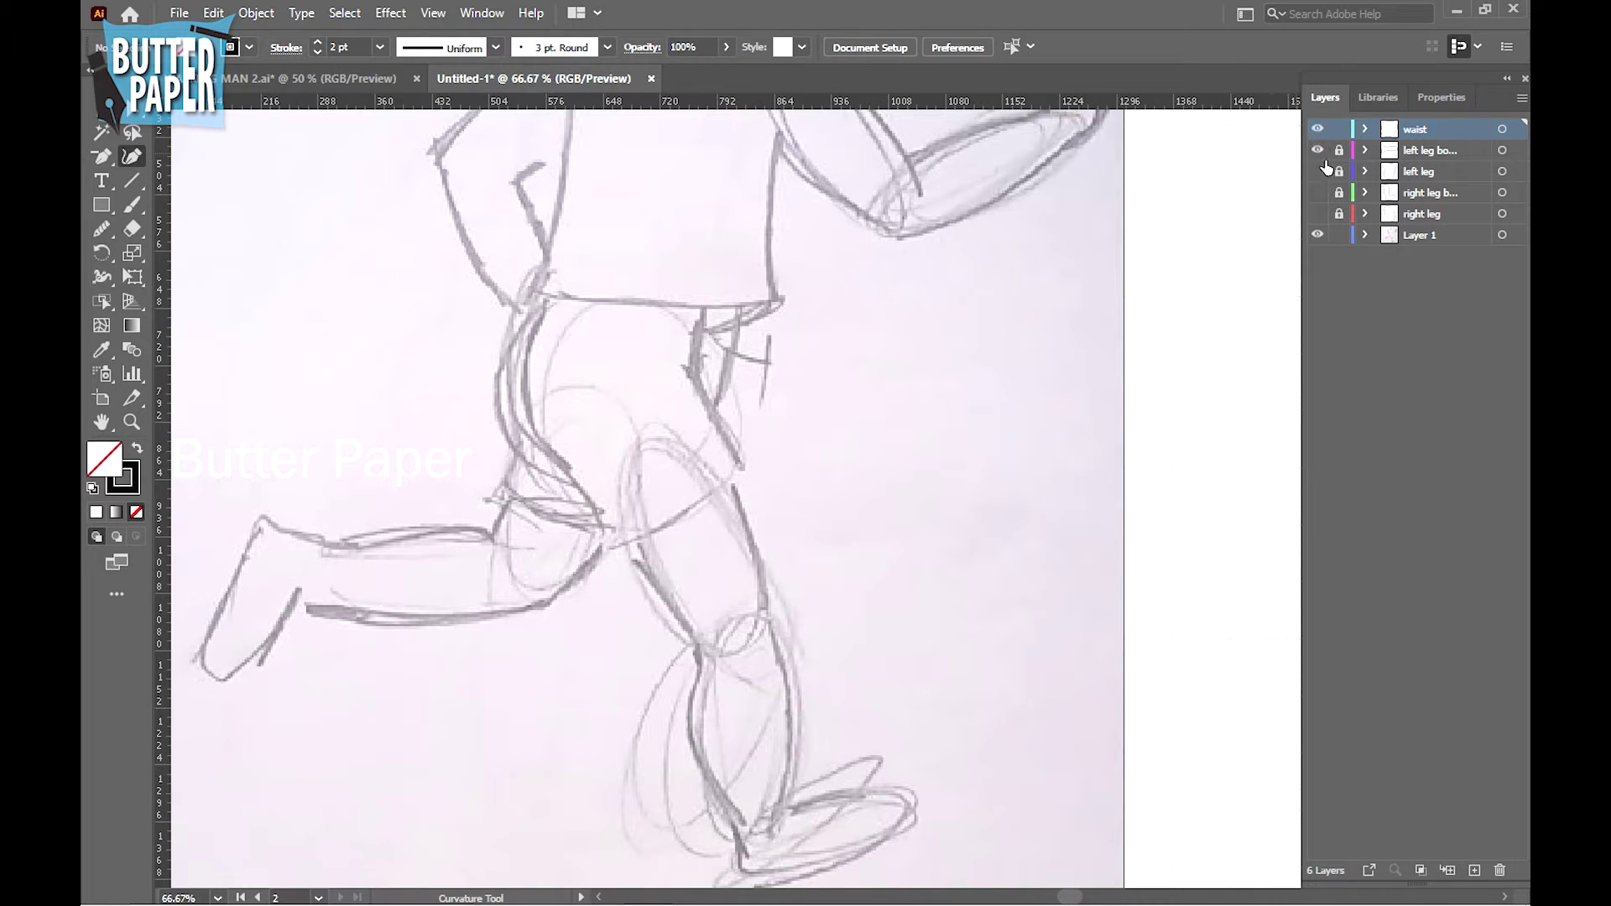
{"action": "left_click_drag", "start_coordinate": [1317, 172], "coordinate": [1317, 214]}
{"action": "left_click", "coordinate": [1339, 235]}
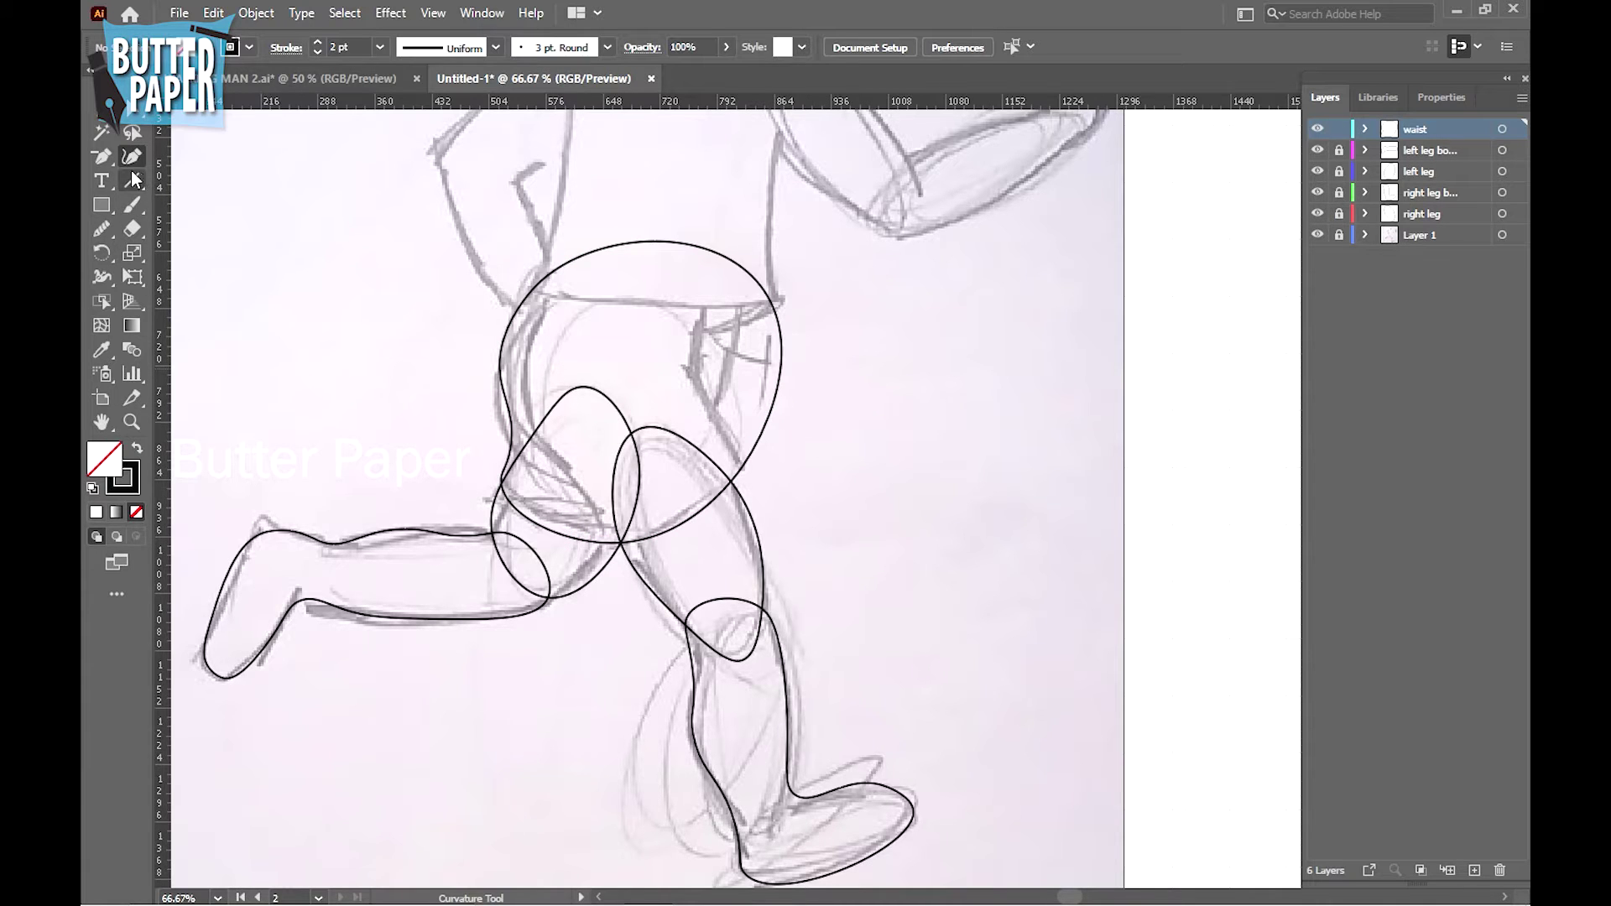
{"action": "left_click_drag", "start_coordinate": [102, 158], "coordinate": [164, 156]}
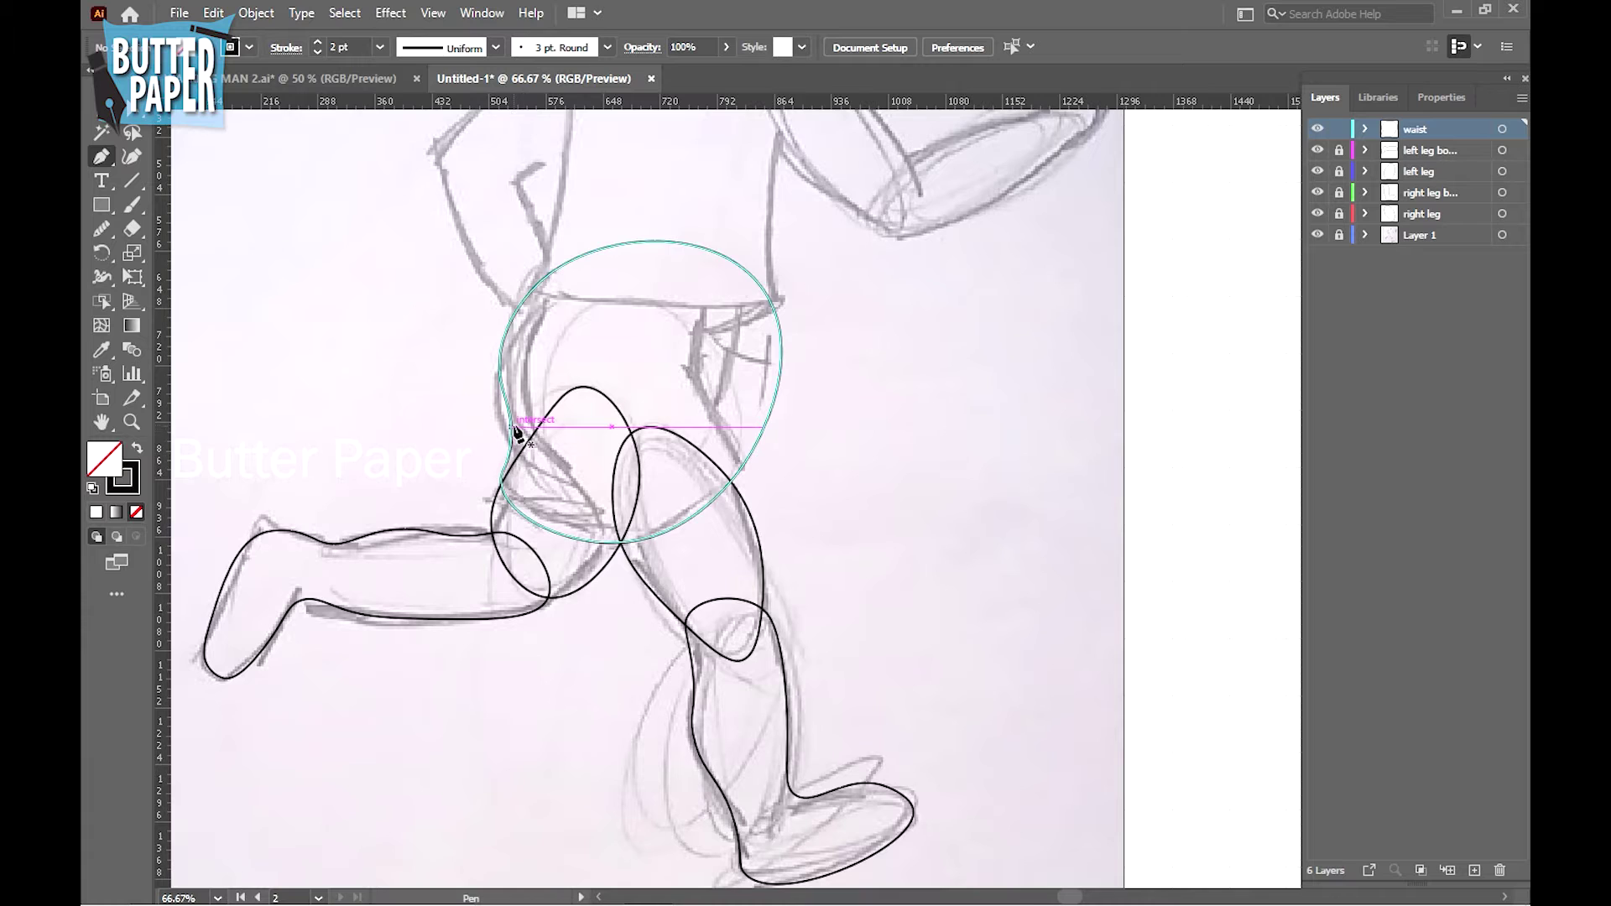
Draw a curved line from the waist edge down toward the knee
{"action": "left_click", "coordinate": [512, 429]}
{"action": "left_click", "coordinate": [594, 502]}
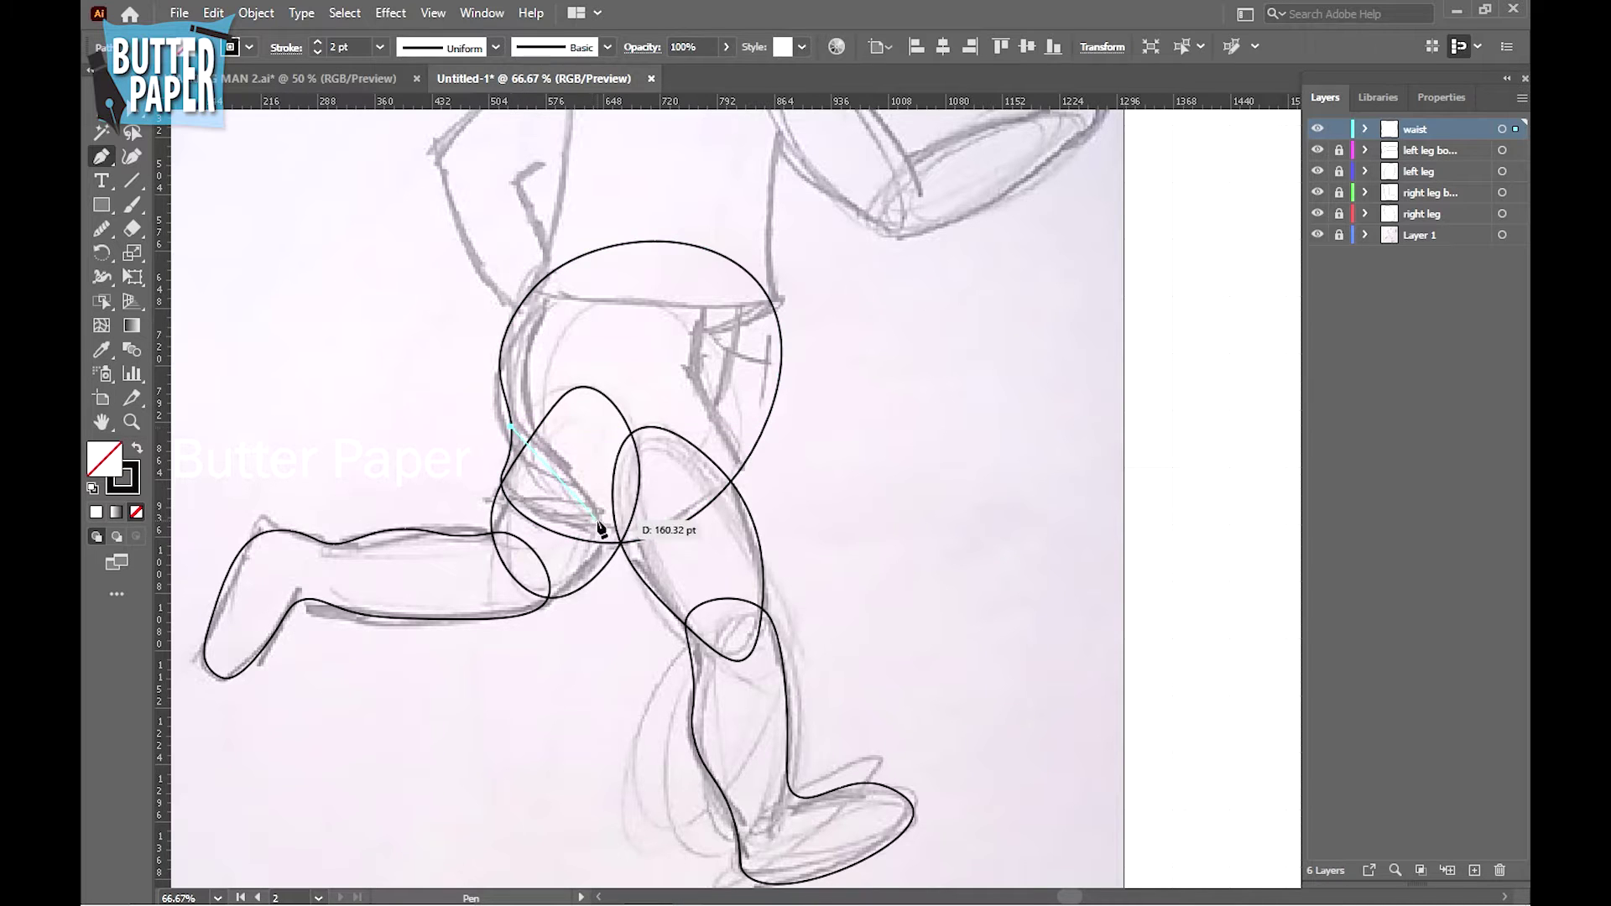
{"action": "mouse_move", "coordinate": [610, 562]}
{"action": "left_mouse_down"}
{"action": "mouse_move", "coordinate": [609, 581]}
{"action": "mouse_move", "coordinate": [607, 539]}
{"action": "mouse_move", "coordinate": [609, 592]}
{"action": "left_mouse_up"}
{"action": "key", "text": "v"}
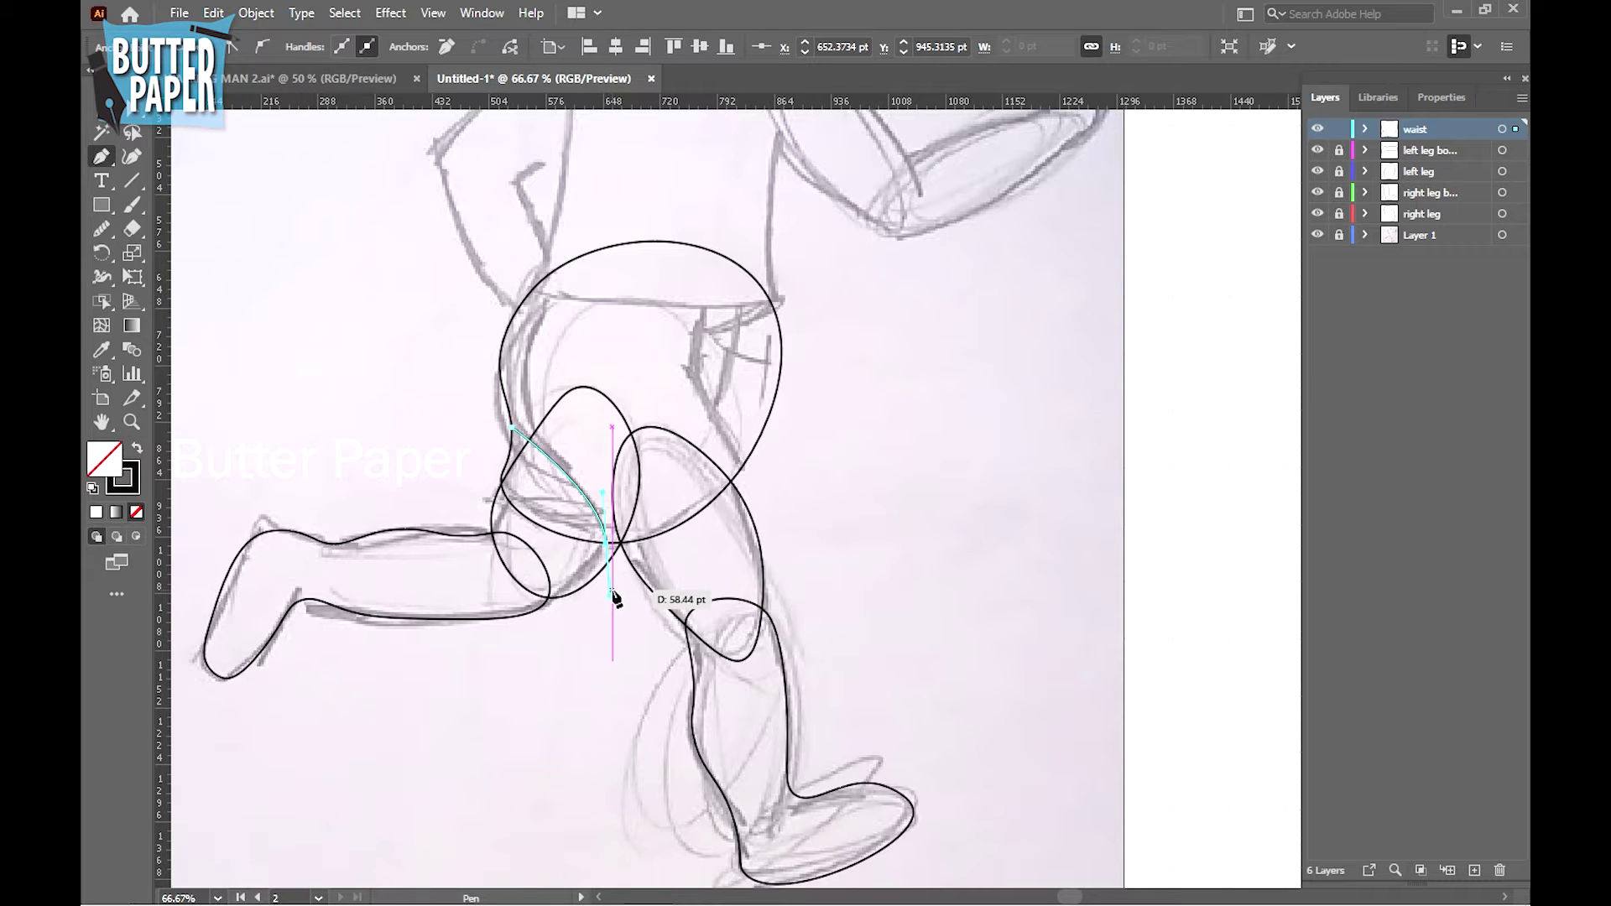
{"action": "left_click", "coordinate": [820, 396]}
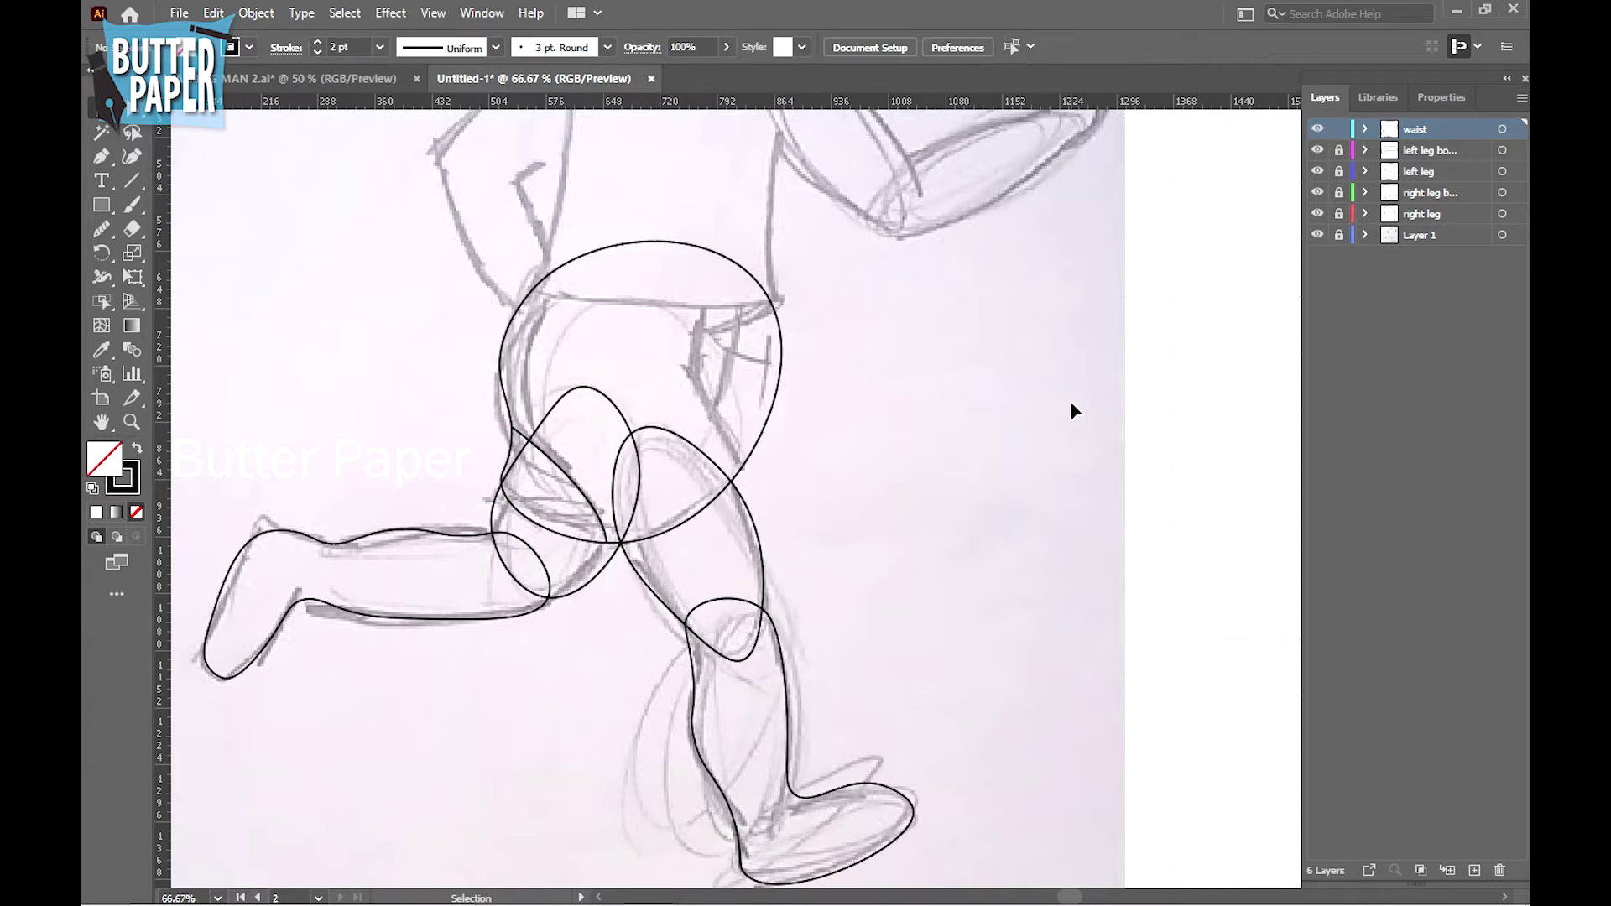
Draw a second line from the top of the waist to the outline's edge
{"action": "left_click", "coordinate": [101, 156]}
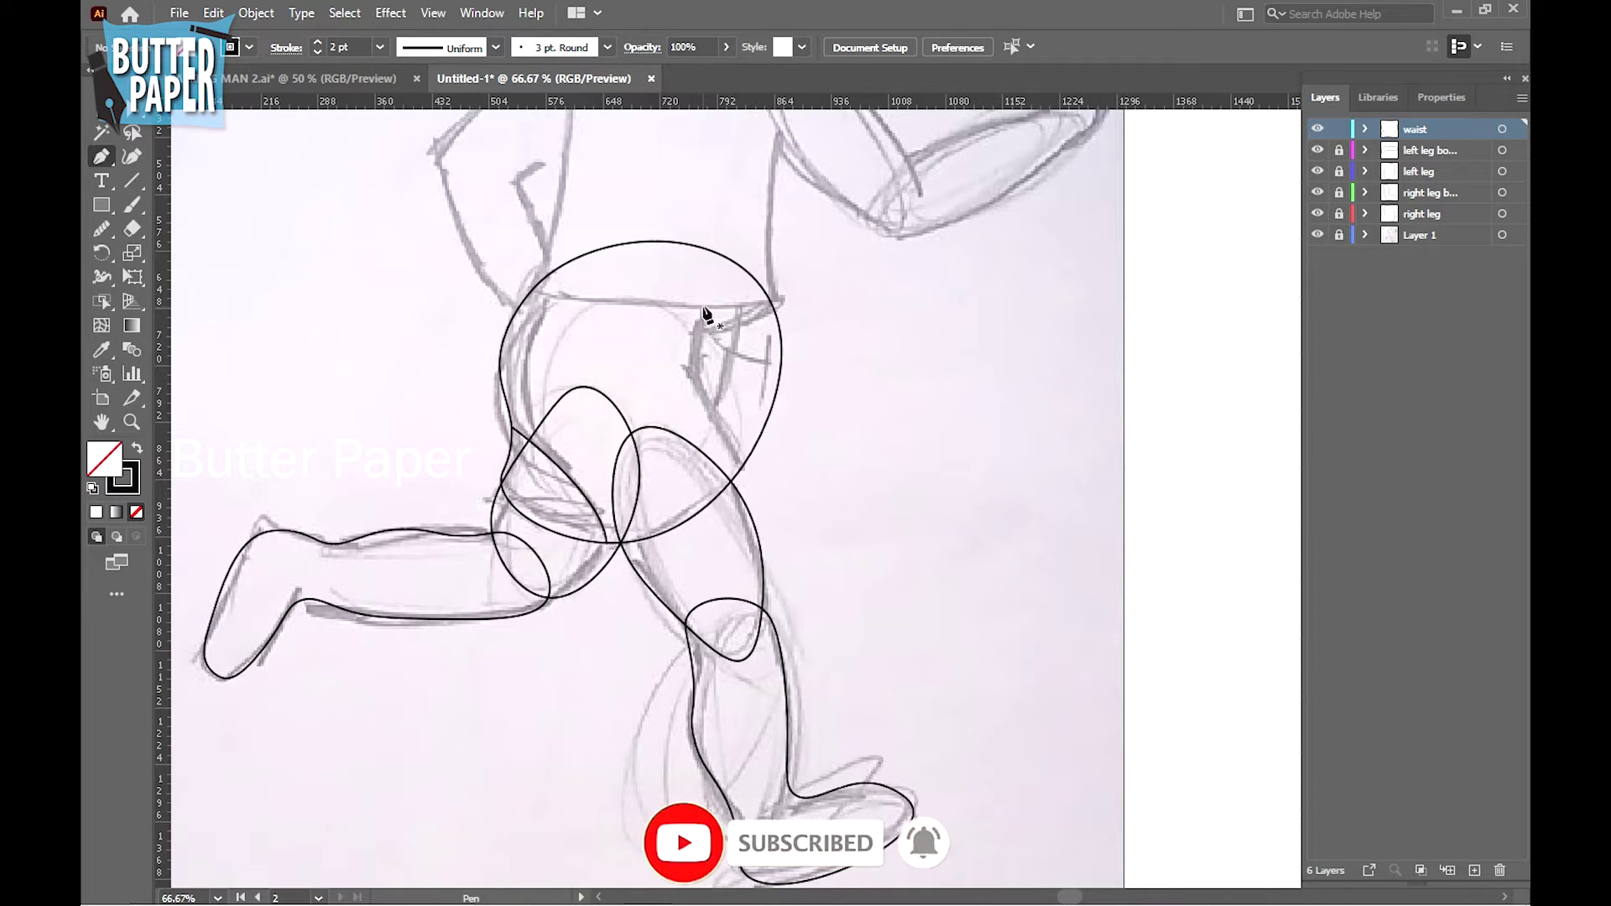
{"action": "left_click", "coordinate": [705, 288]}
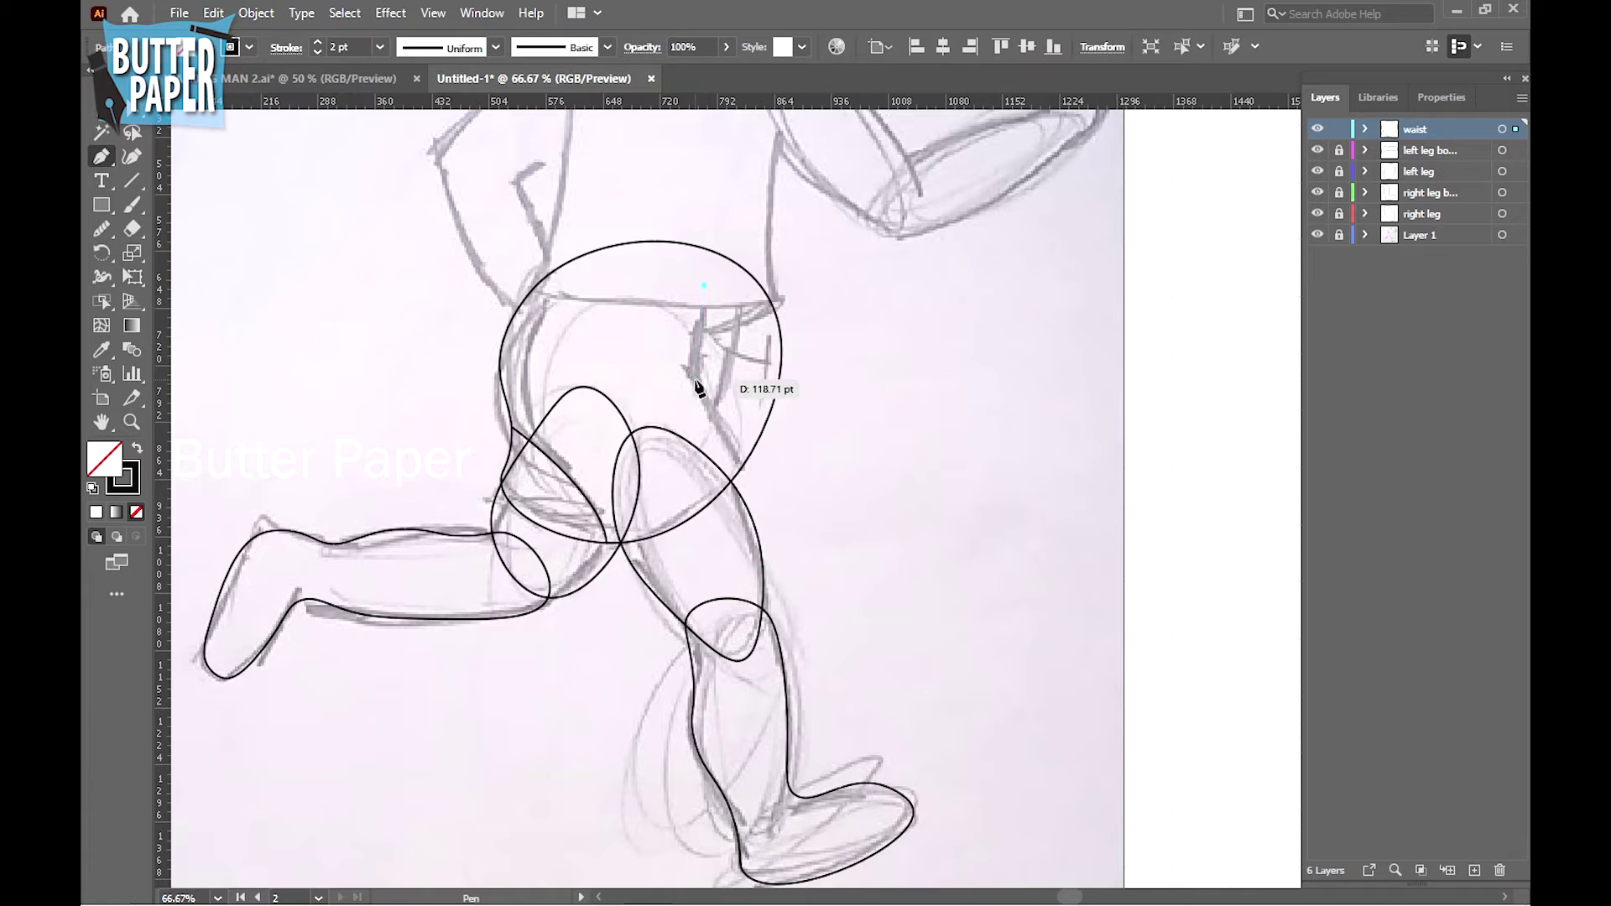
{"action": "left_click", "coordinate": [693, 379]}
{"action": "left_click", "coordinate": [742, 466]}
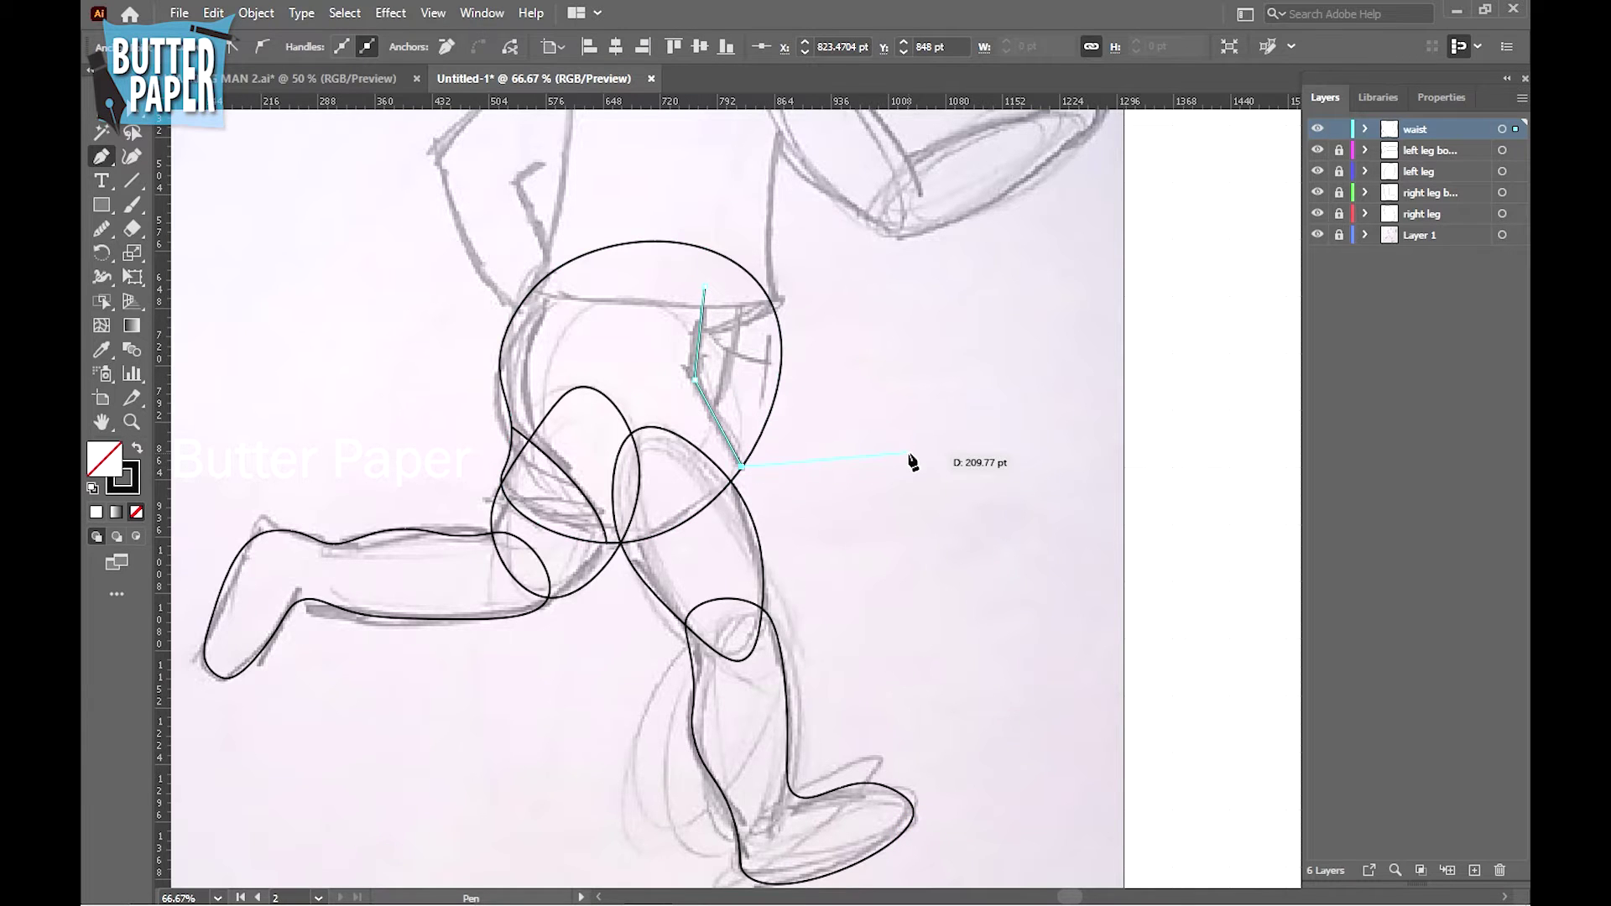
{"action": "left_click", "coordinate": [913, 463], "text": "ctrl"}
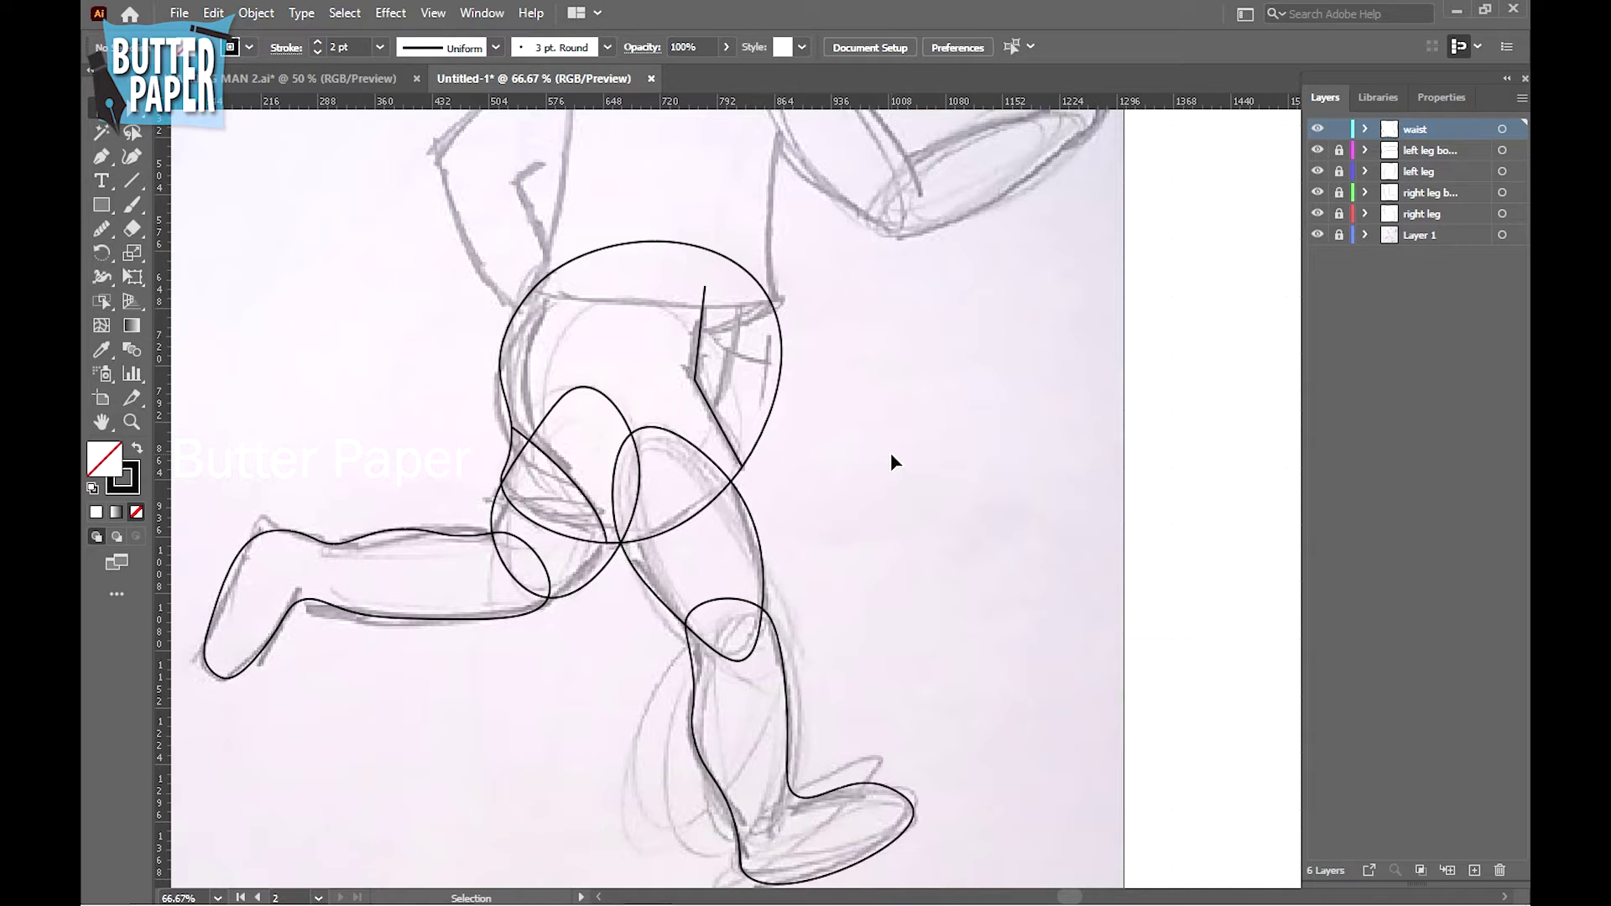
Draw a short curved fold line down from near the waistband
{"action": "left_click", "coordinate": [102, 156]}
{"action": "left_click", "coordinate": [741, 304]}
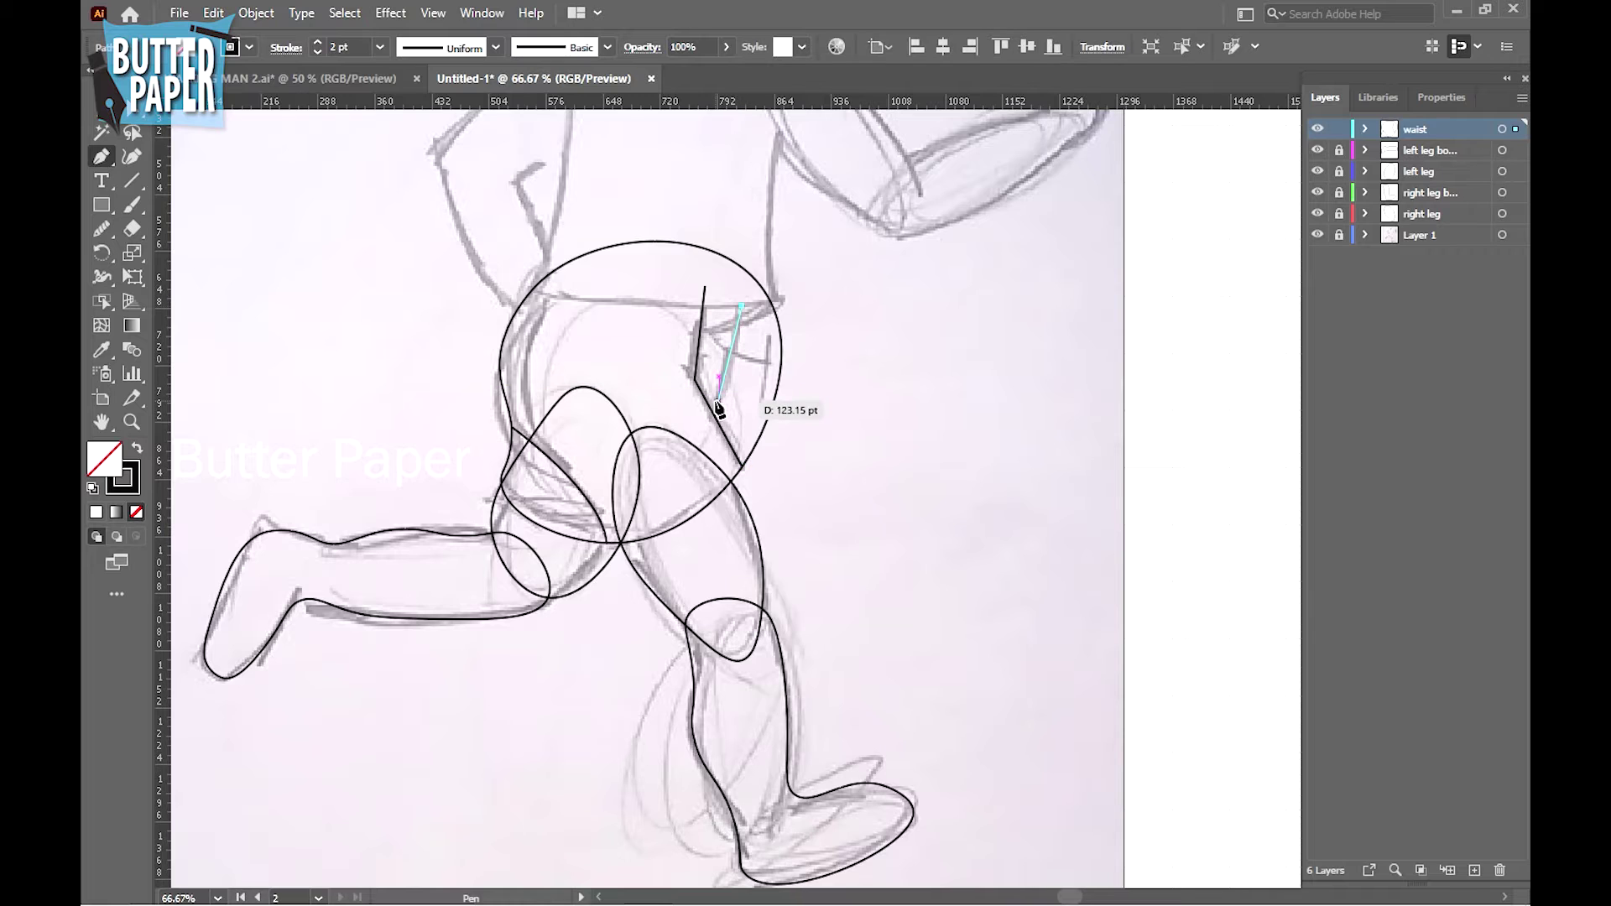
{"action": "left_click_drag", "start_coordinate": [718, 401], "coordinate": [698, 413]}
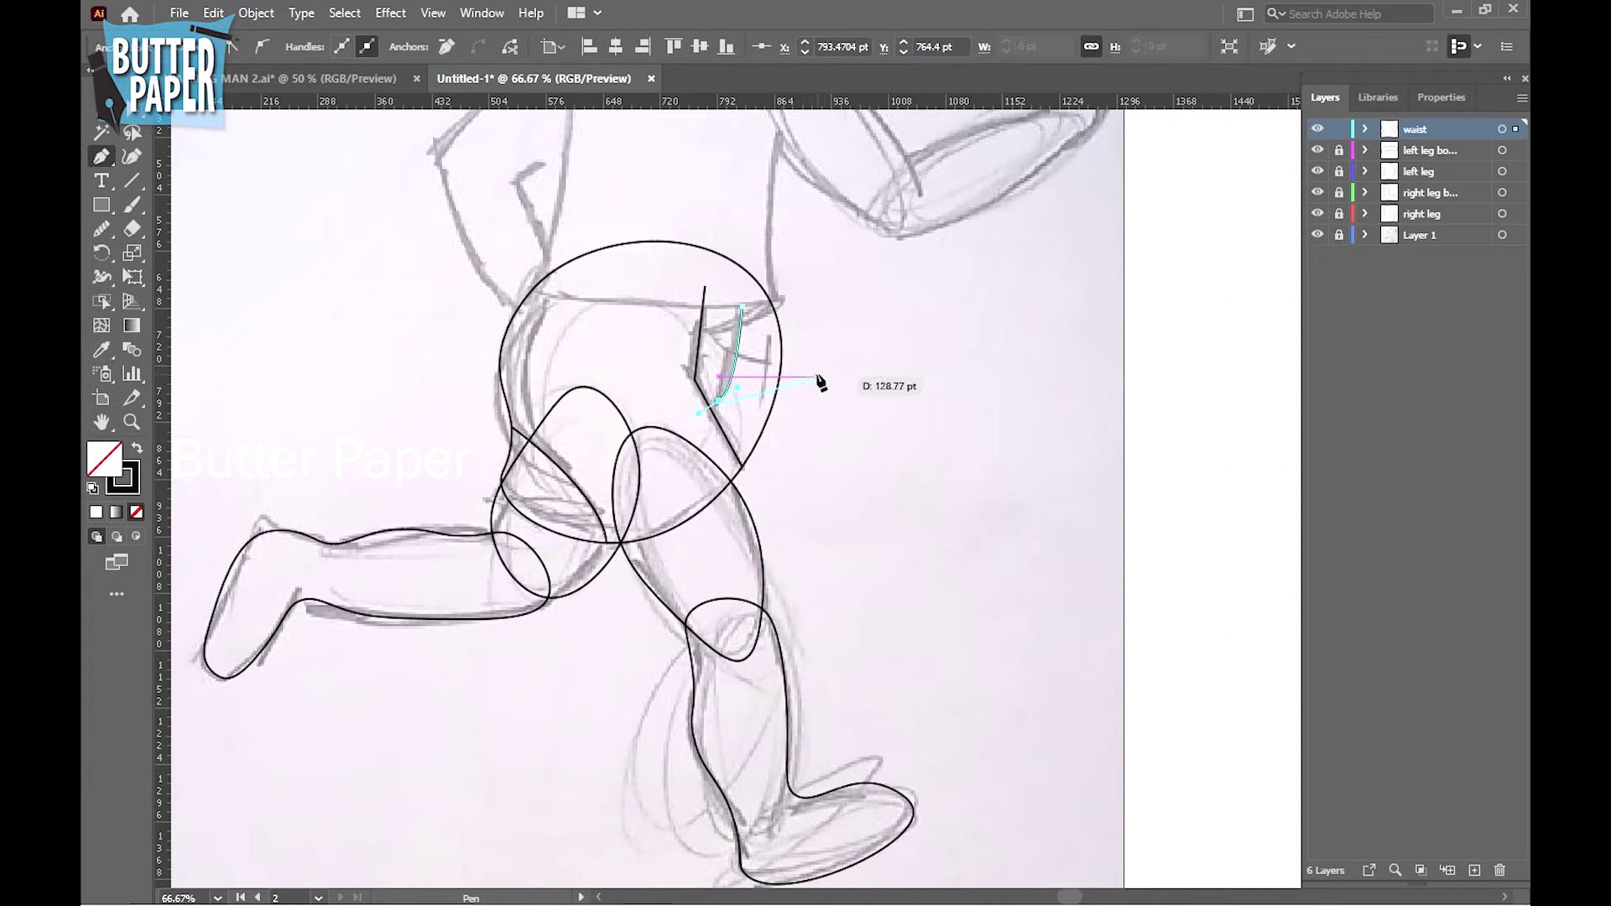
{"action": "key", "text": "v"}
{"action": "left_click", "coordinate": [765, 461]}
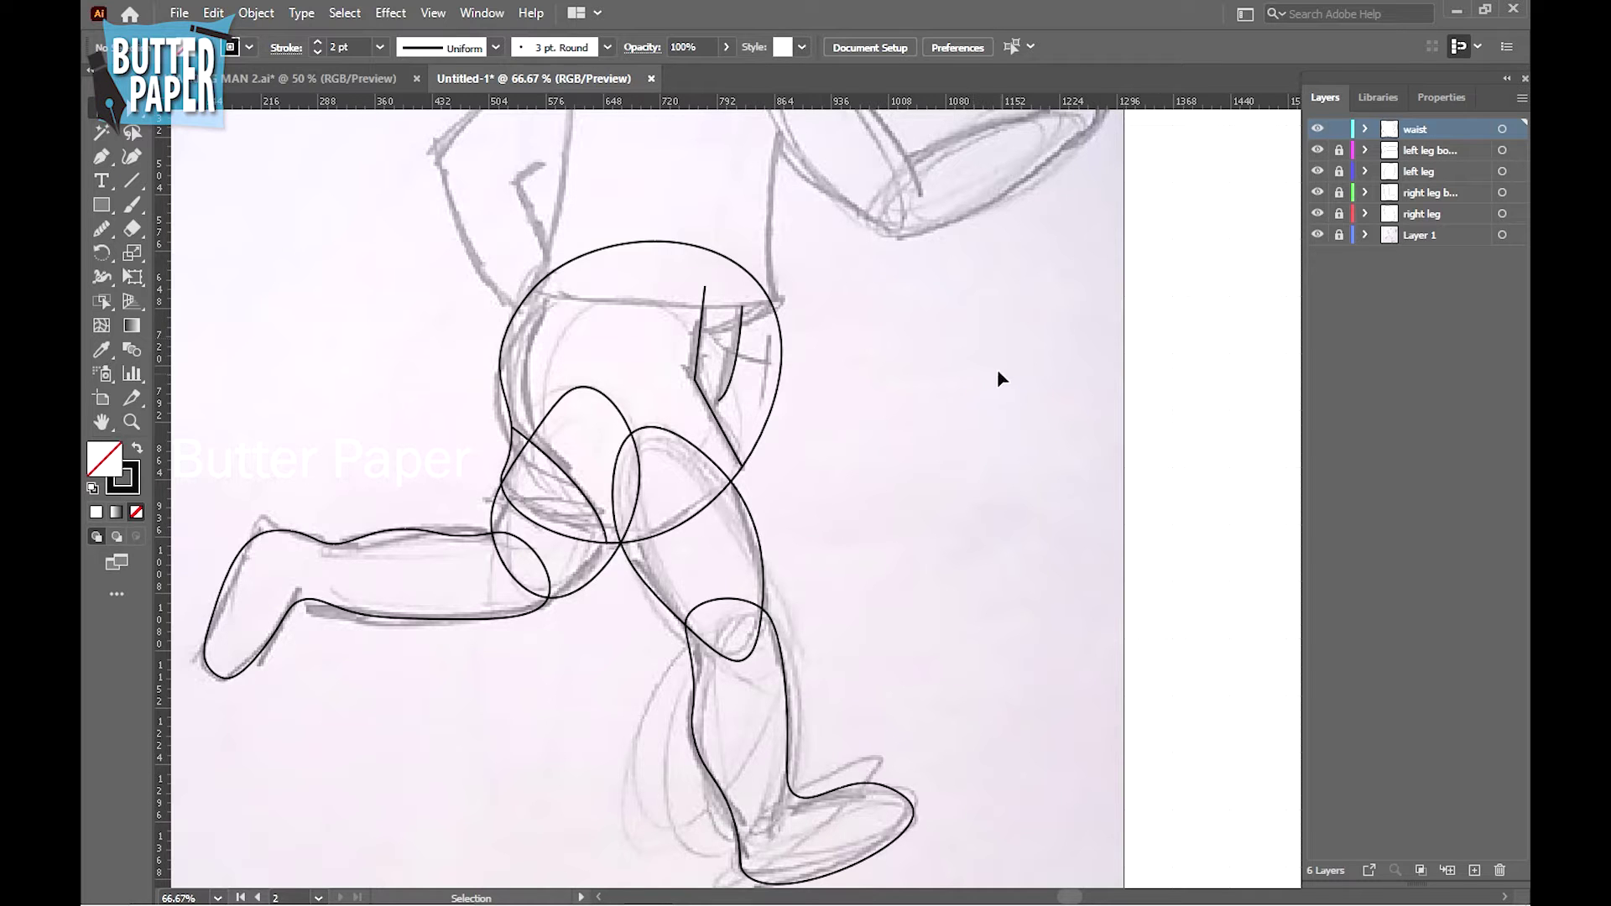
Zoom out to the whole artboard and lock the waist layer
{"action": "left_click", "coordinate": [884, 414], "text": "ctrl+alt"}
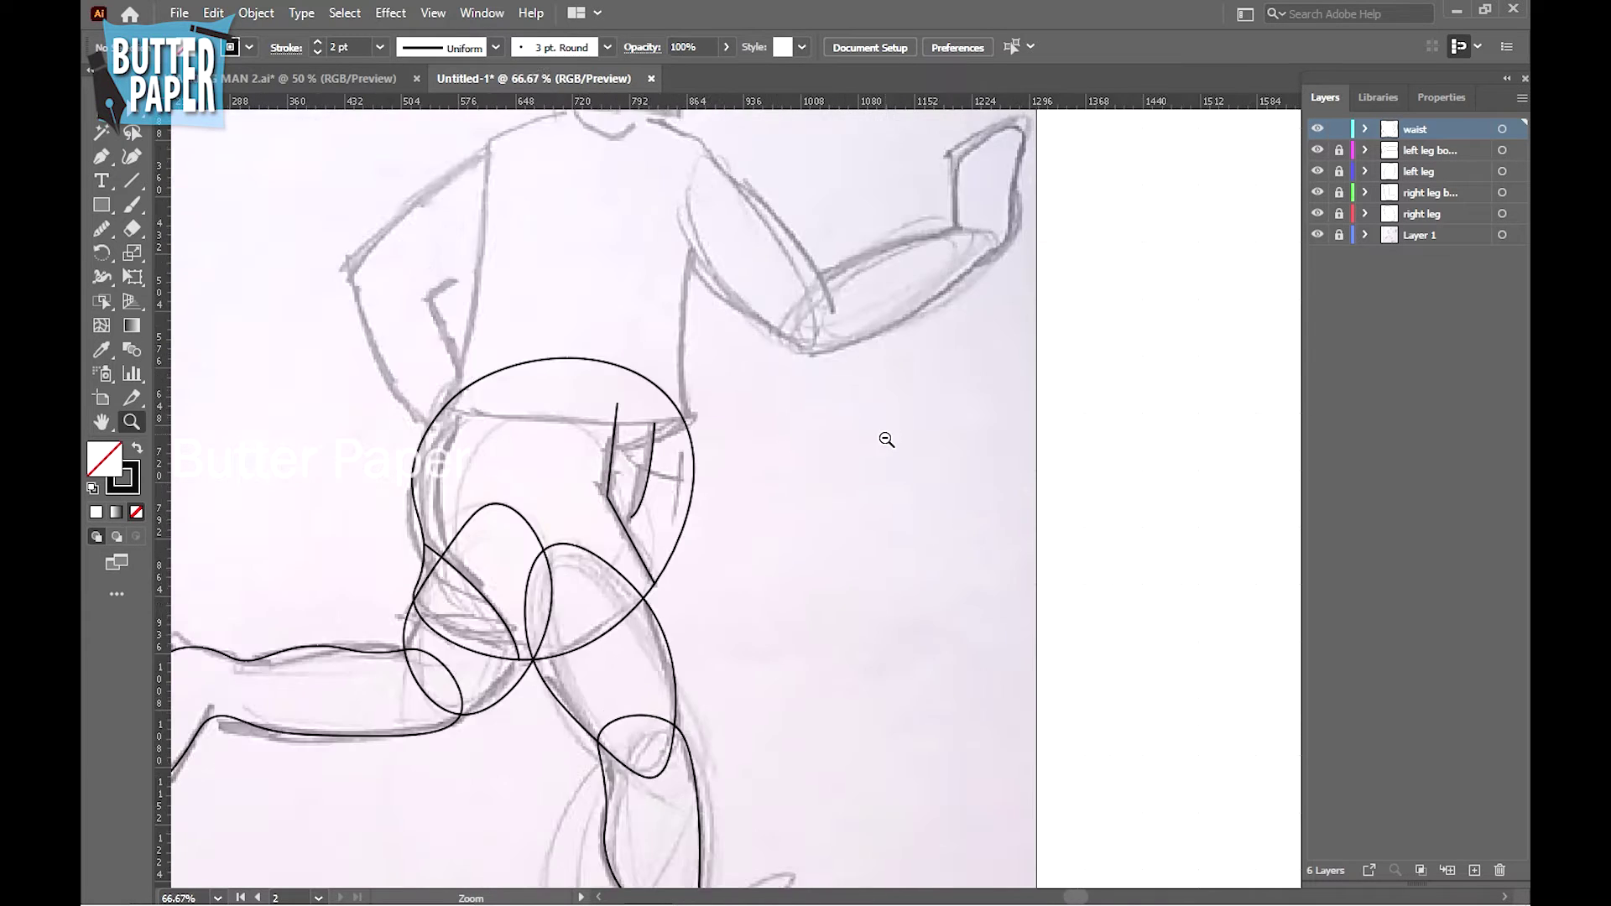
{"action": "left_click", "coordinate": [852, 510], "text": "ctrl+alt"}
{"action": "left_click_drag", "start_coordinate": [852, 511], "coordinate": [808, 595]}
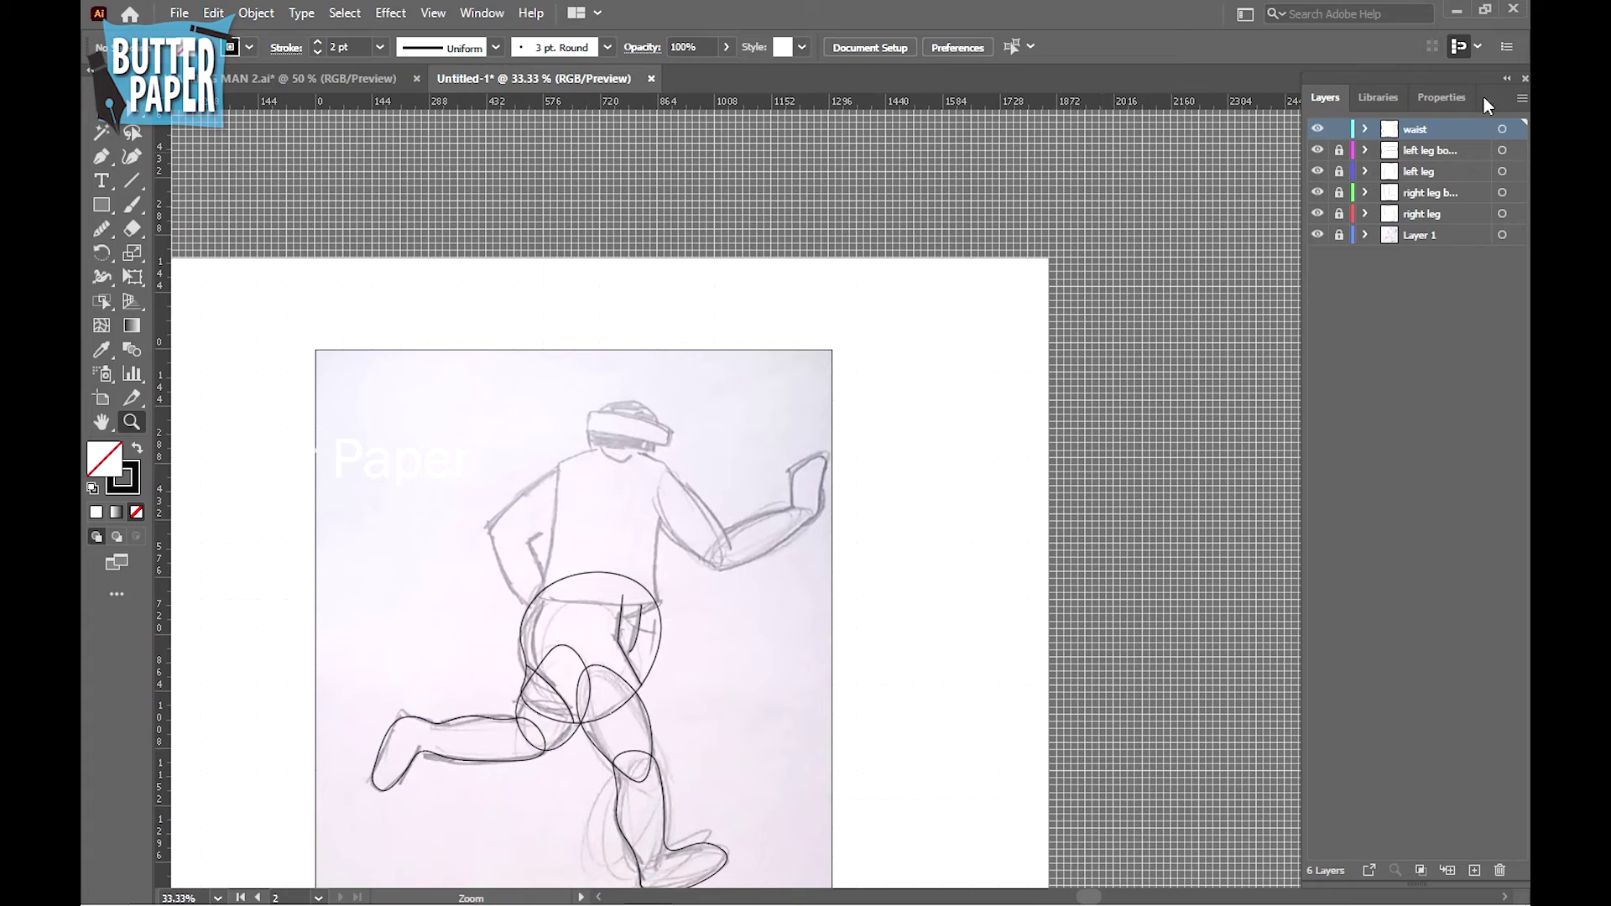
{"action": "left_click", "coordinate": [1342, 130]}
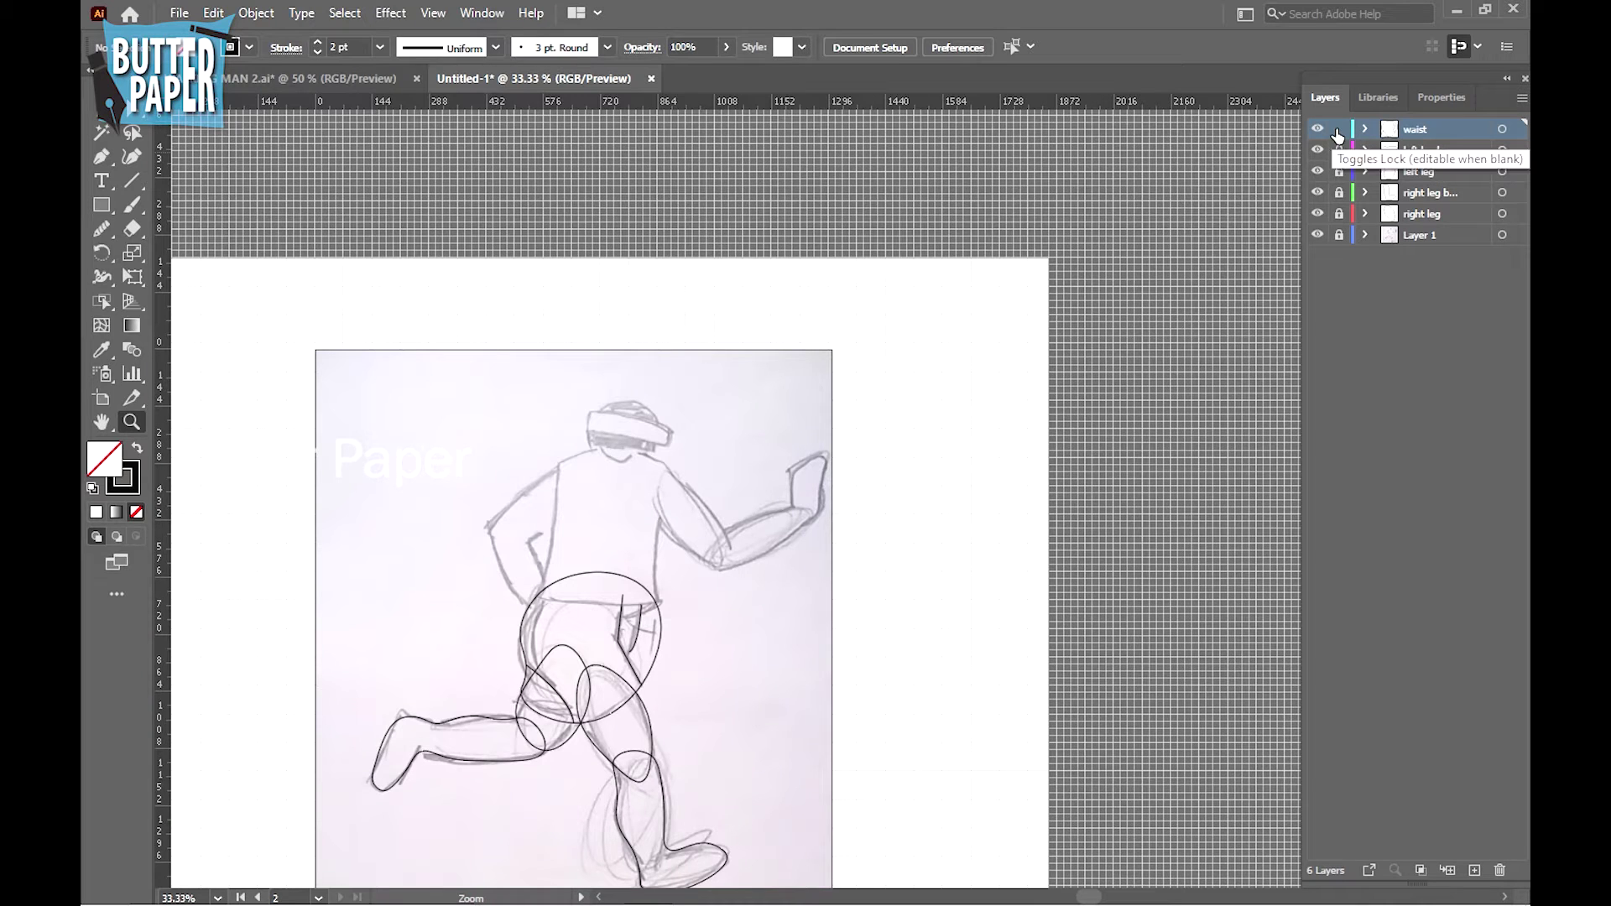
Create a new layer named 'right hand'
{"action": "left_click", "coordinate": [1474, 871]}
{"action": "key", "text": "BackSpace"}
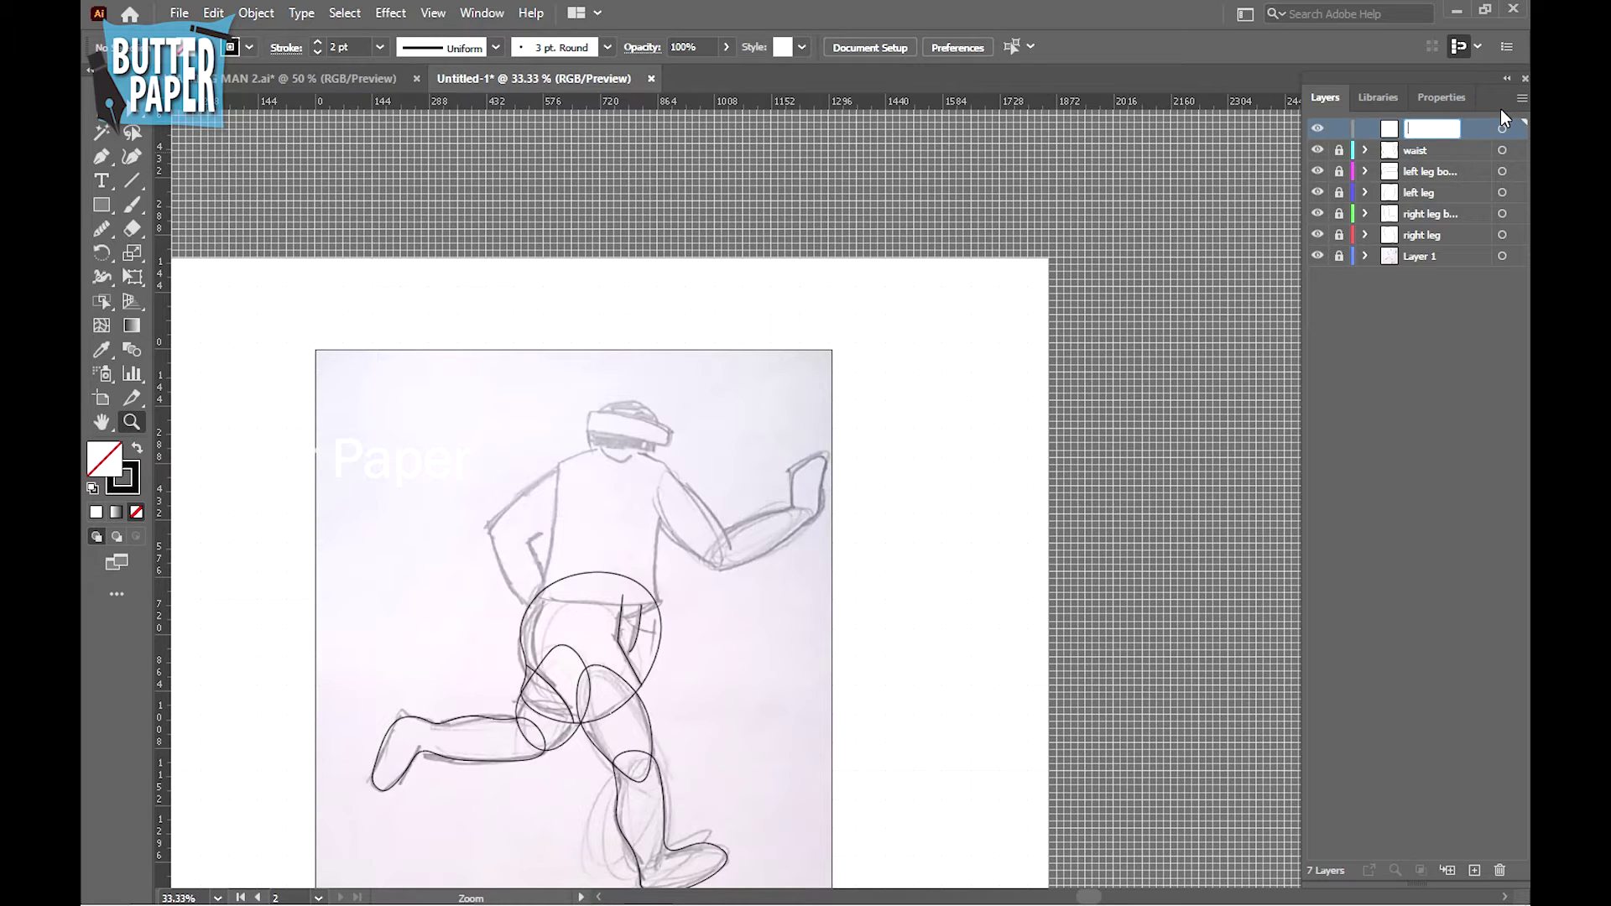
{"action": "type", "text": "right hand"}
{"action": "left_click", "coordinate": [981, 497]}
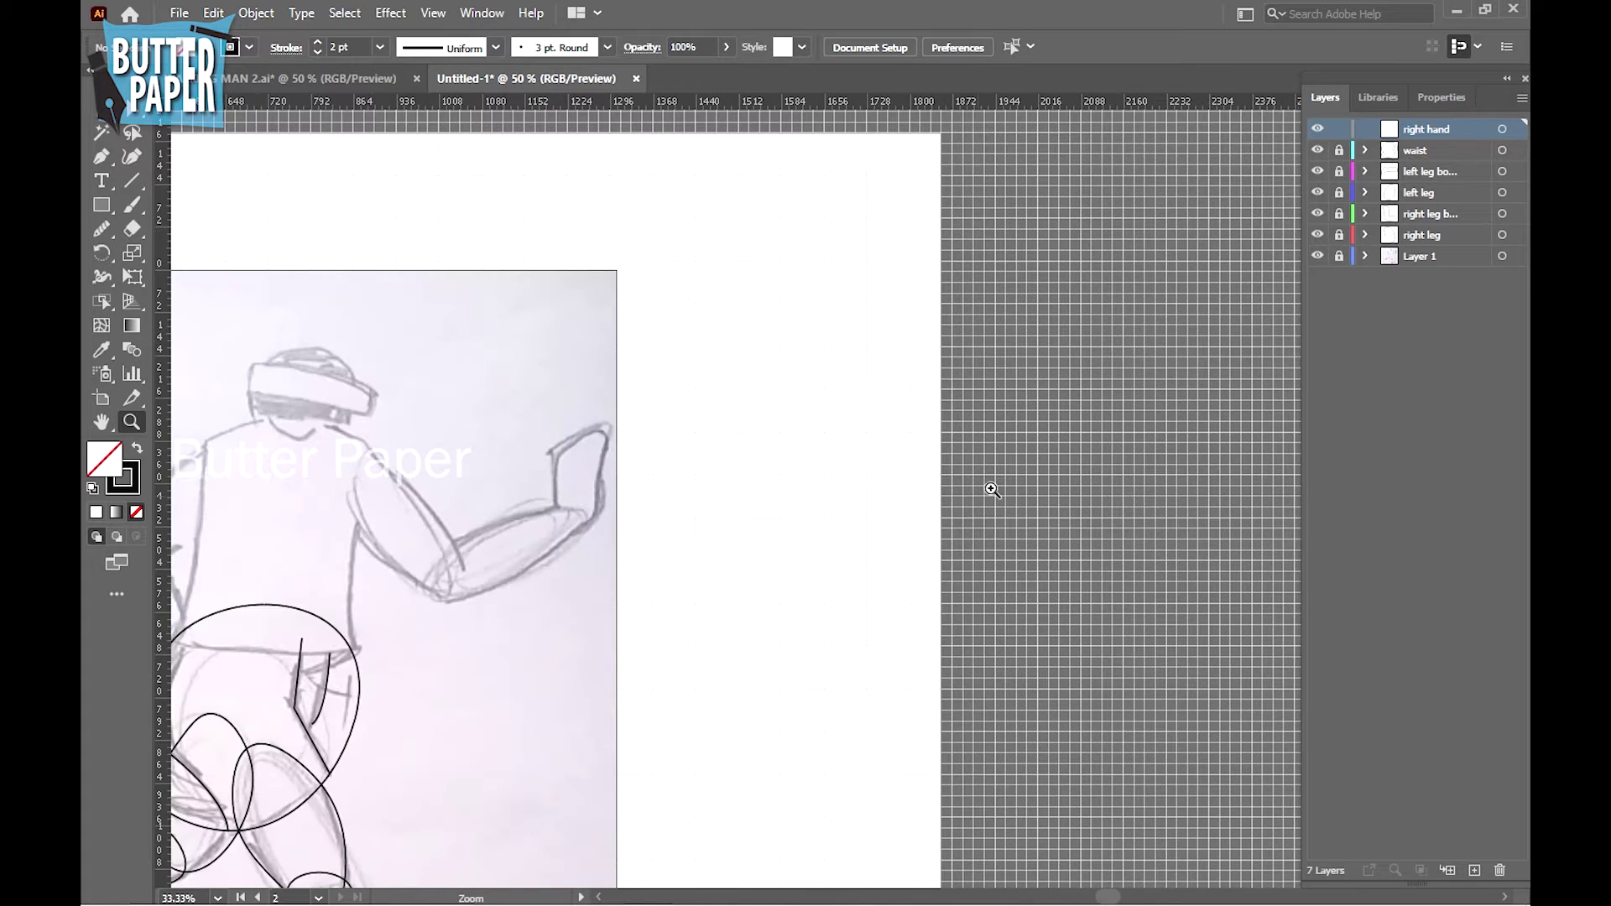
Zoom in to frame the raised upper arm with the Curvature Tool ready
{"action": "left_click_drag", "start_coordinate": [486, 579], "coordinate": [942, 456]}
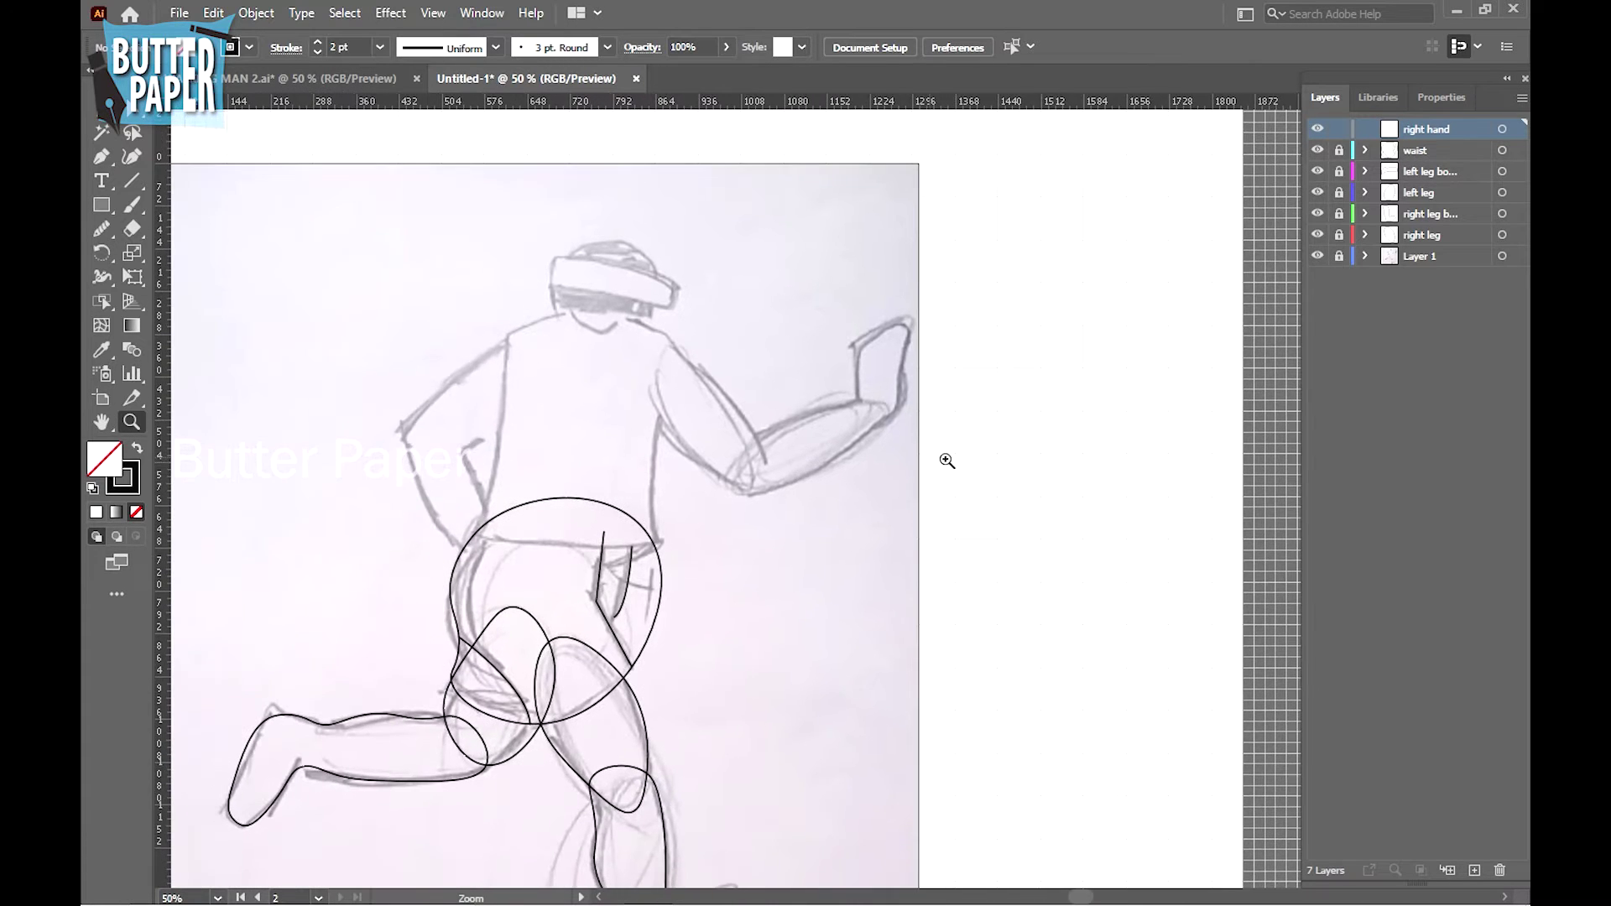
{"action": "left_click", "coordinate": [776, 478]}
{"action": "left_click_drag", "start_coordinate": [1046, 469], "coordinate": [852, 561]}
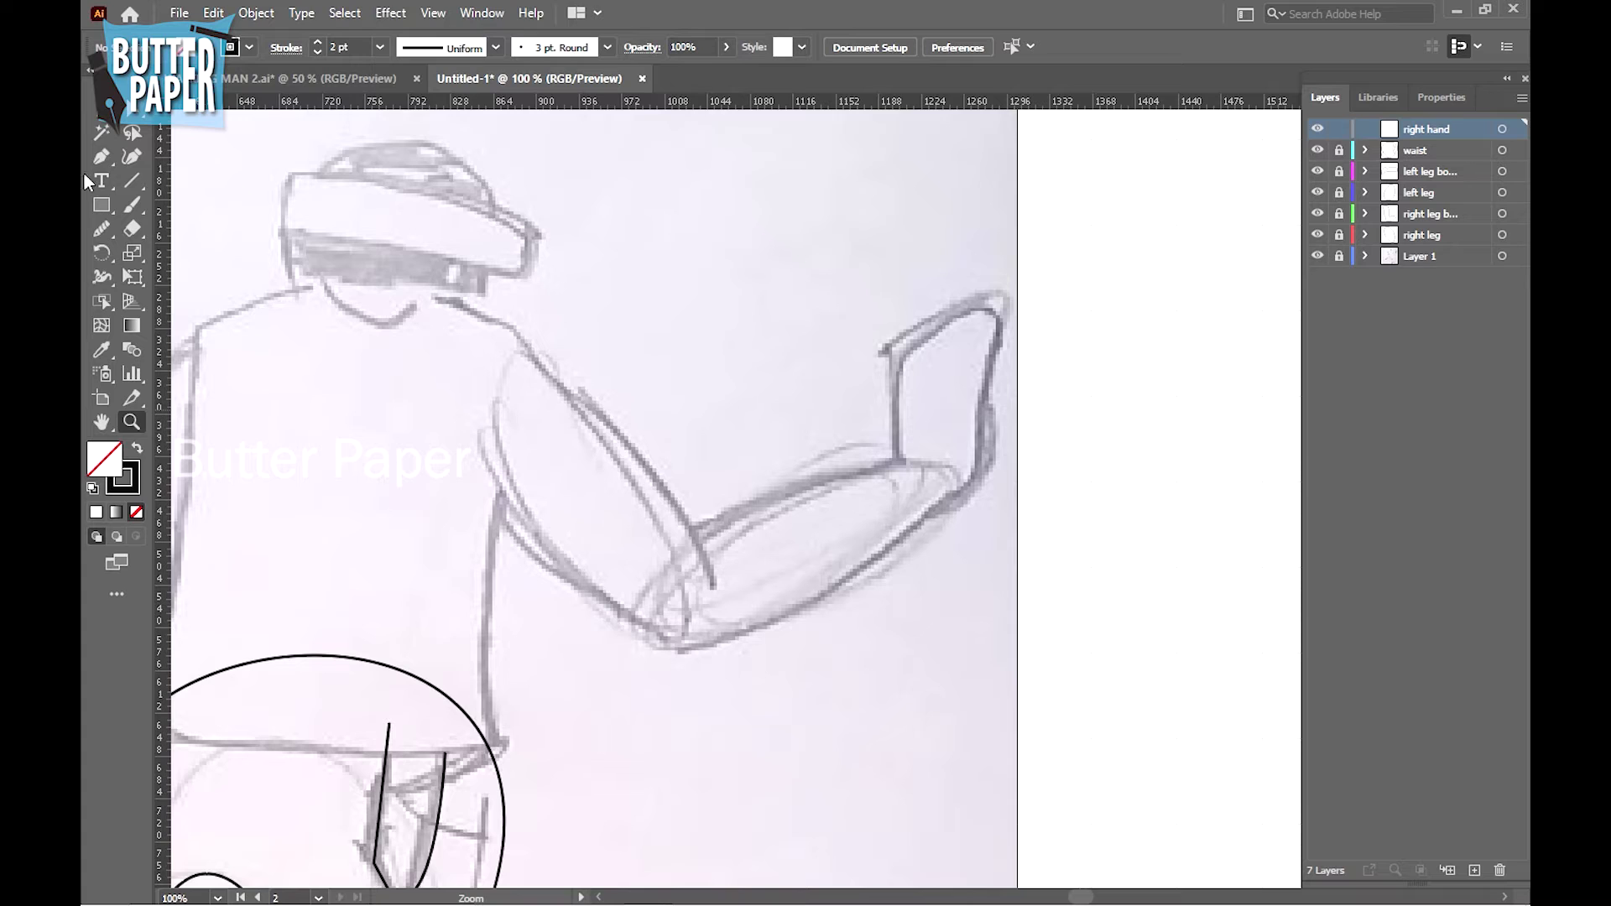
{"action": "key", "text": "shift+grave"}
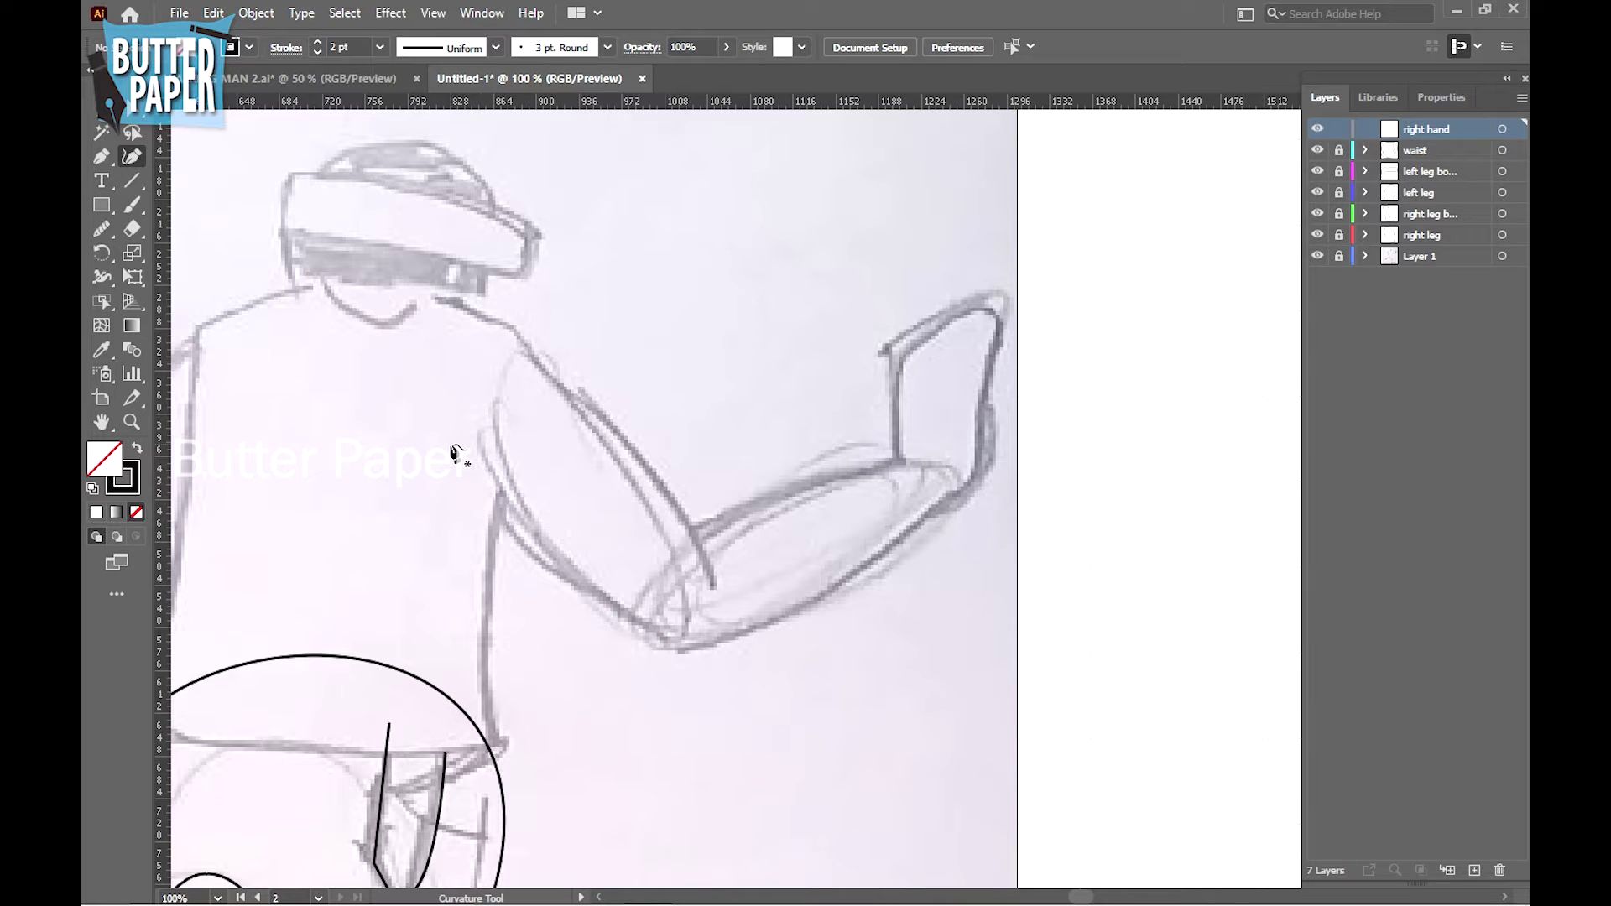
Start the upper-arm outline and set the right hand layer colour to Orange
{"action": "left_click", "coordinate": [450, 445]}
{"action": "left_click", "coordinate": [631, 627]}
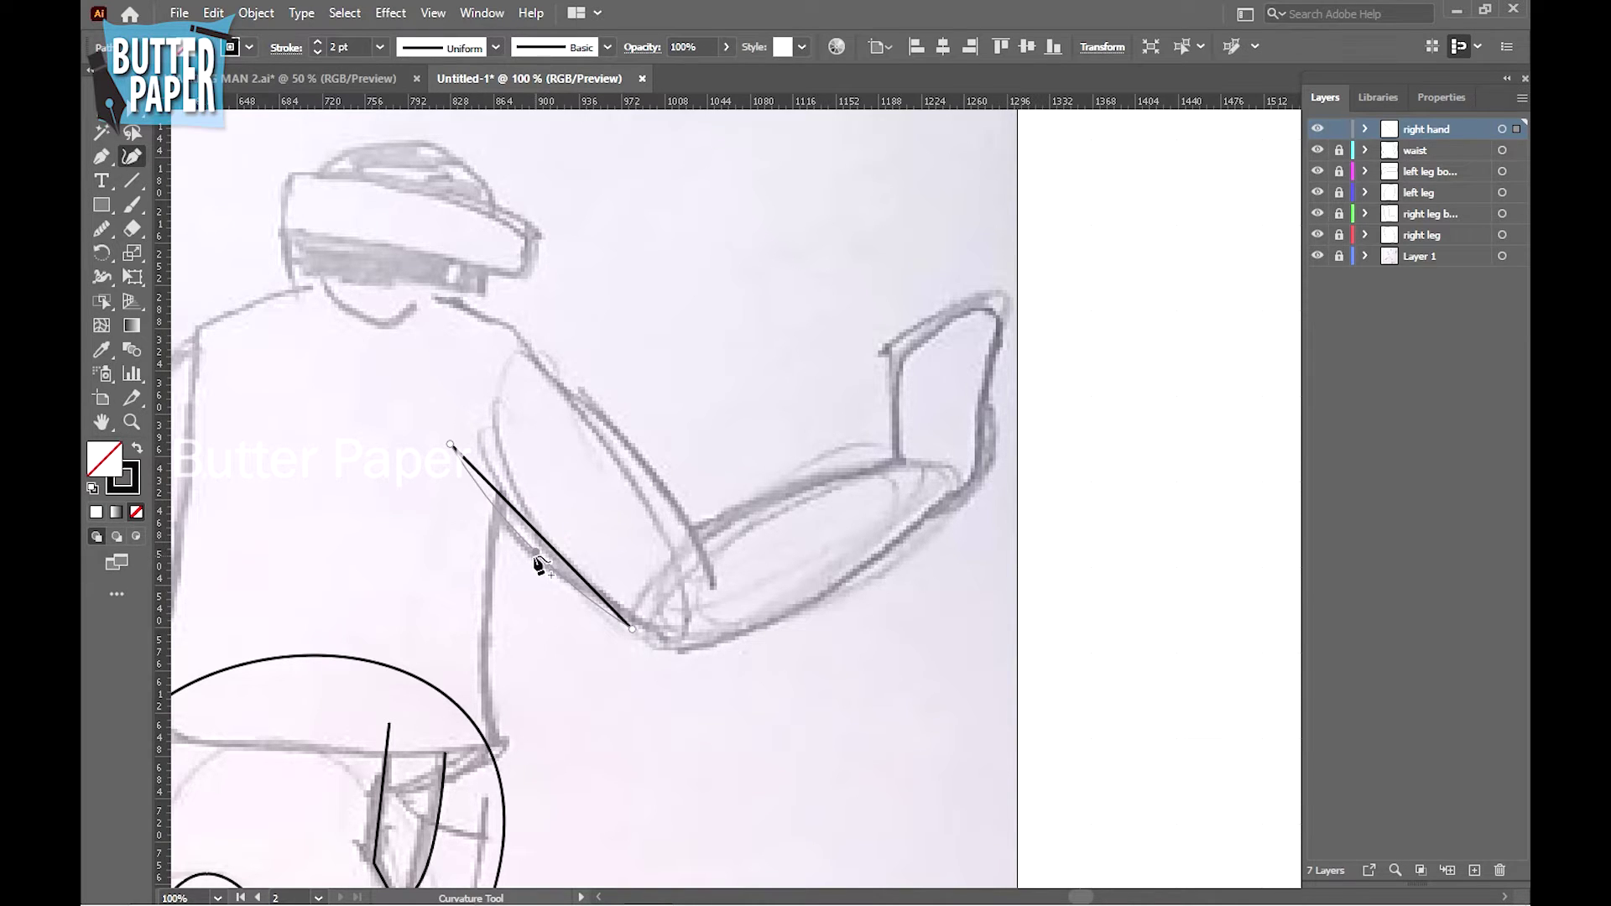
{"action": "double_click", "coordinate": [1460, 139]}
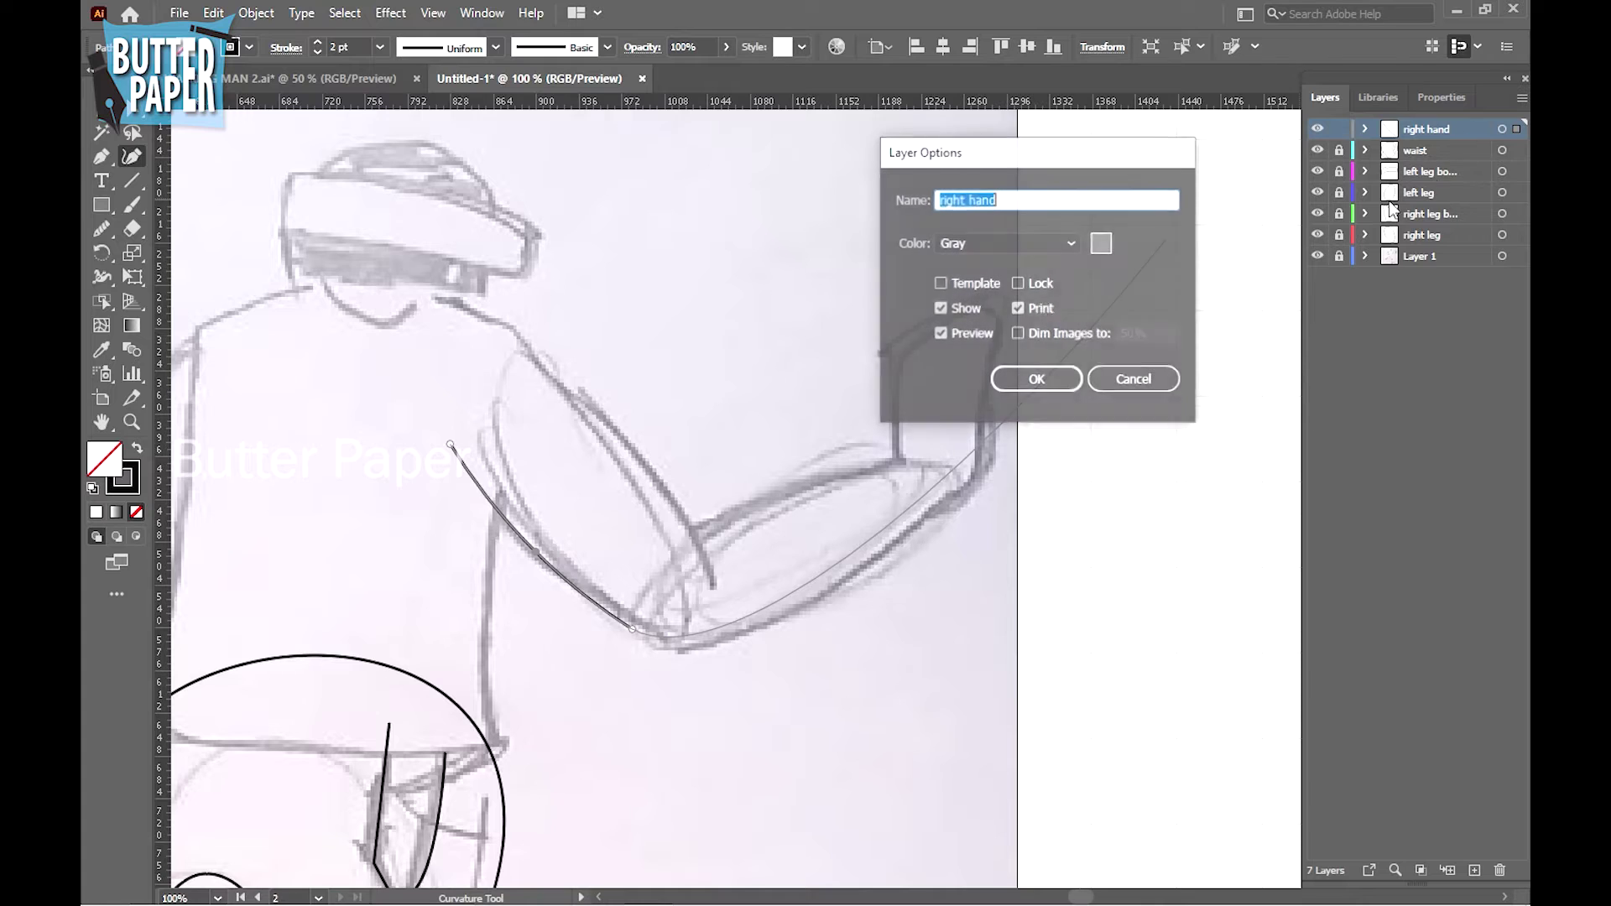
{"action": "left_click", "coordinate": [1070, 243]}
{"action": "left_click", "coordinate": [1006, 470]}
{"action": "left_click", "coordinate": [1045, 381]}
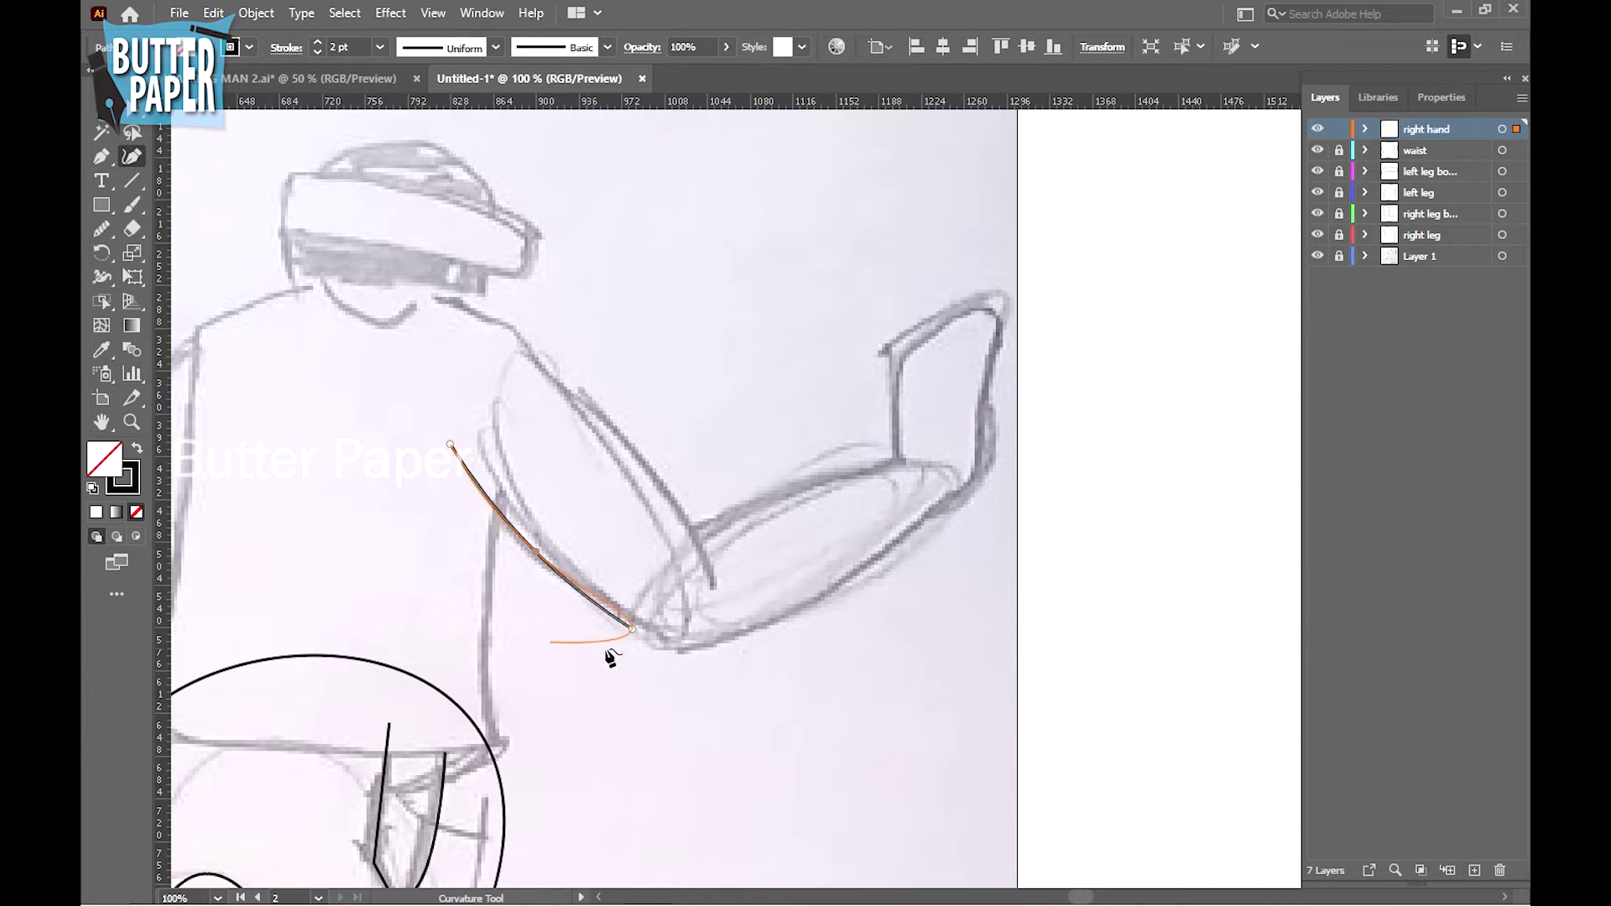
Close the upper-arm oval through elbow and shoulder points, then reshape its top
{"action": "left_click", "coordinate": [712, 642]}
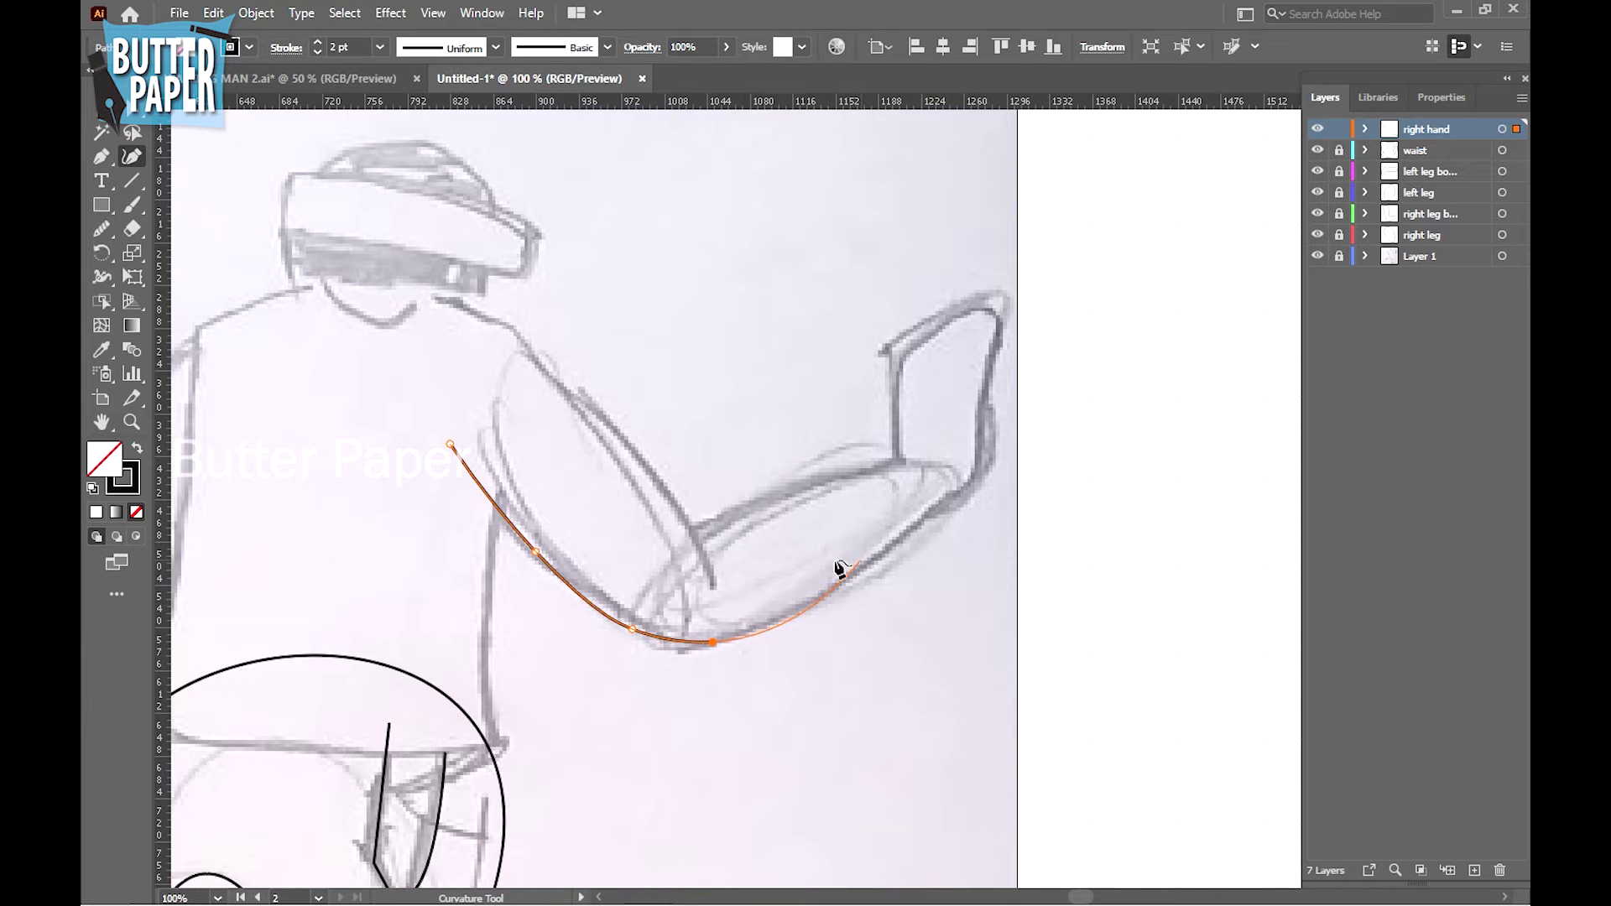
{"action": "left_click", "coordinate": [699, 545]}
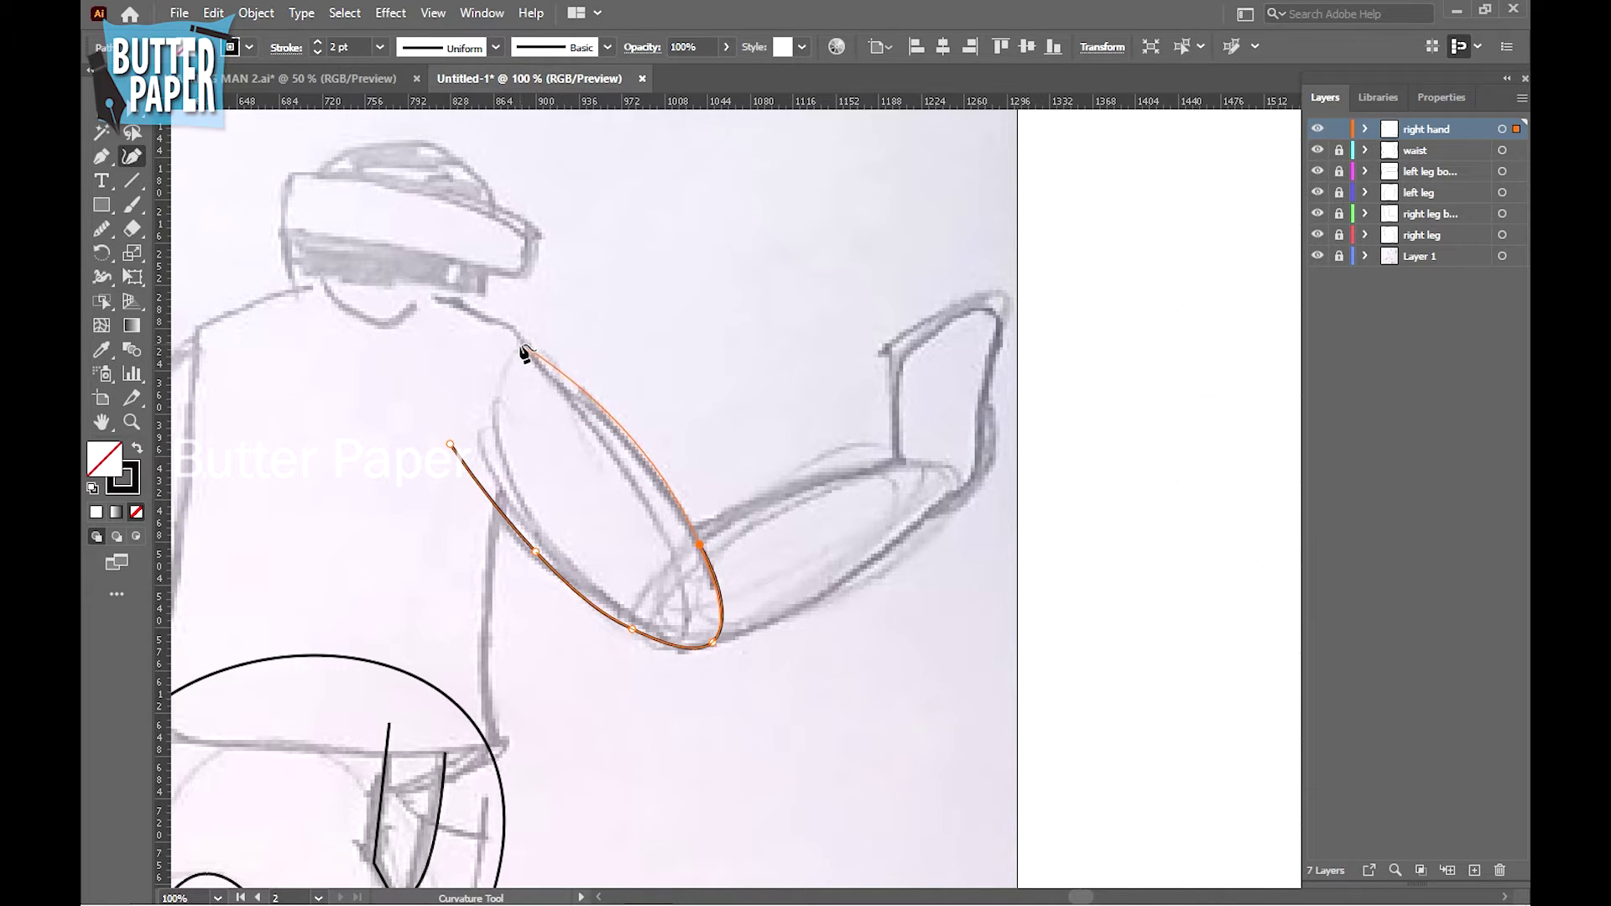
{"action": "left_click", "coordinate": [506, 339]}
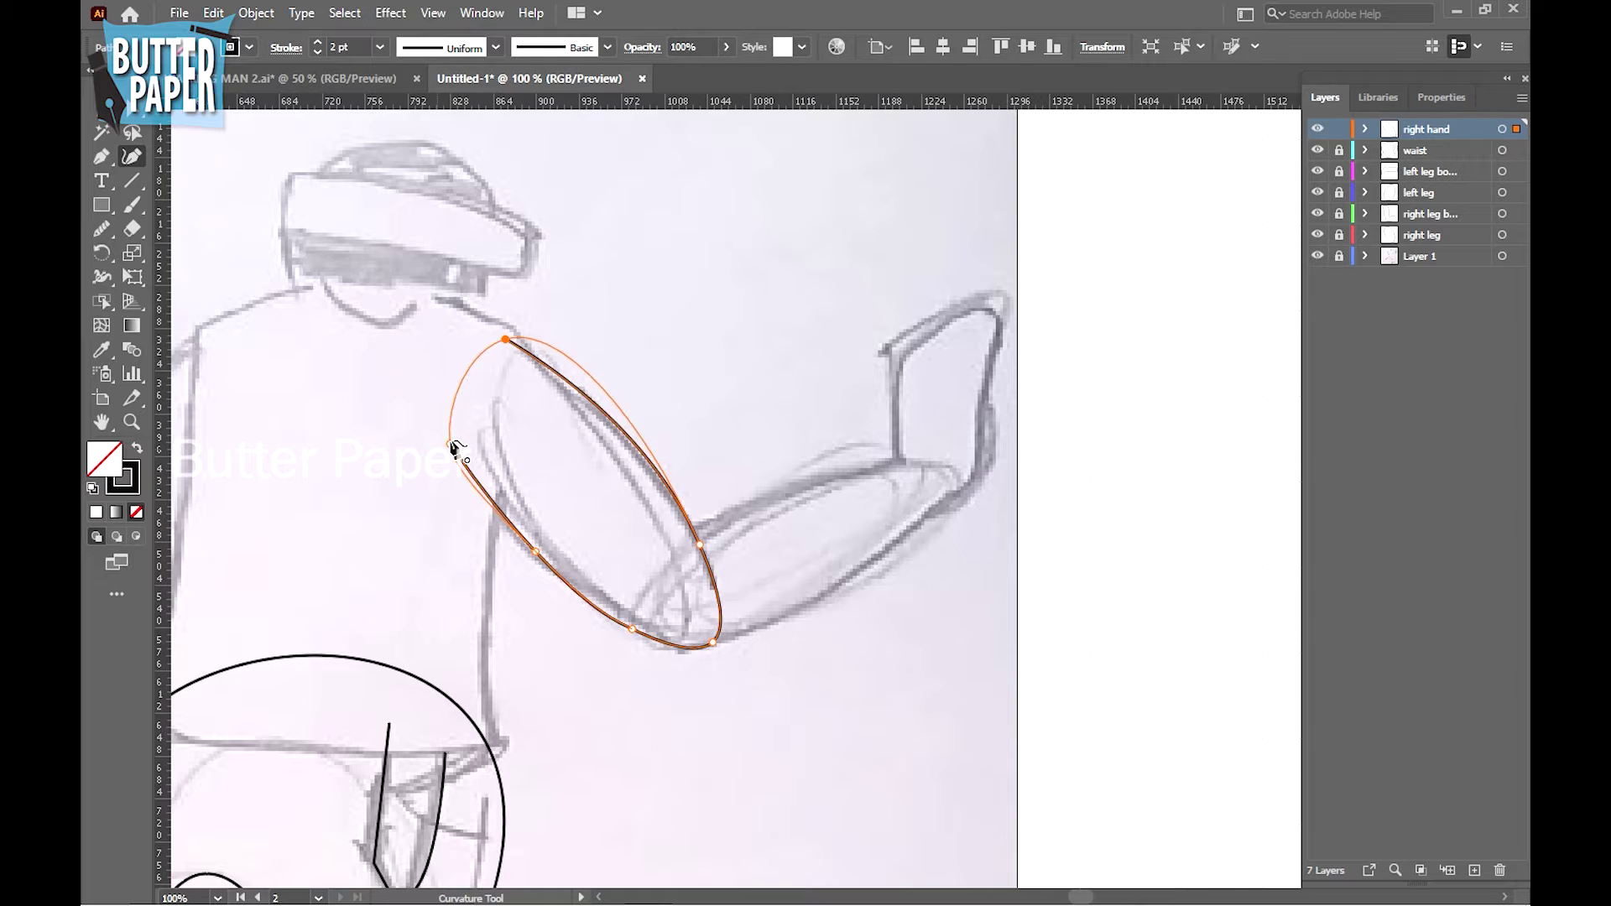
{"action": "left_click", "coordinate": [451, 443]}
{"action": "left_click_drag", "start_coordinate": [506, 338], "coordinate": [465, 342]}
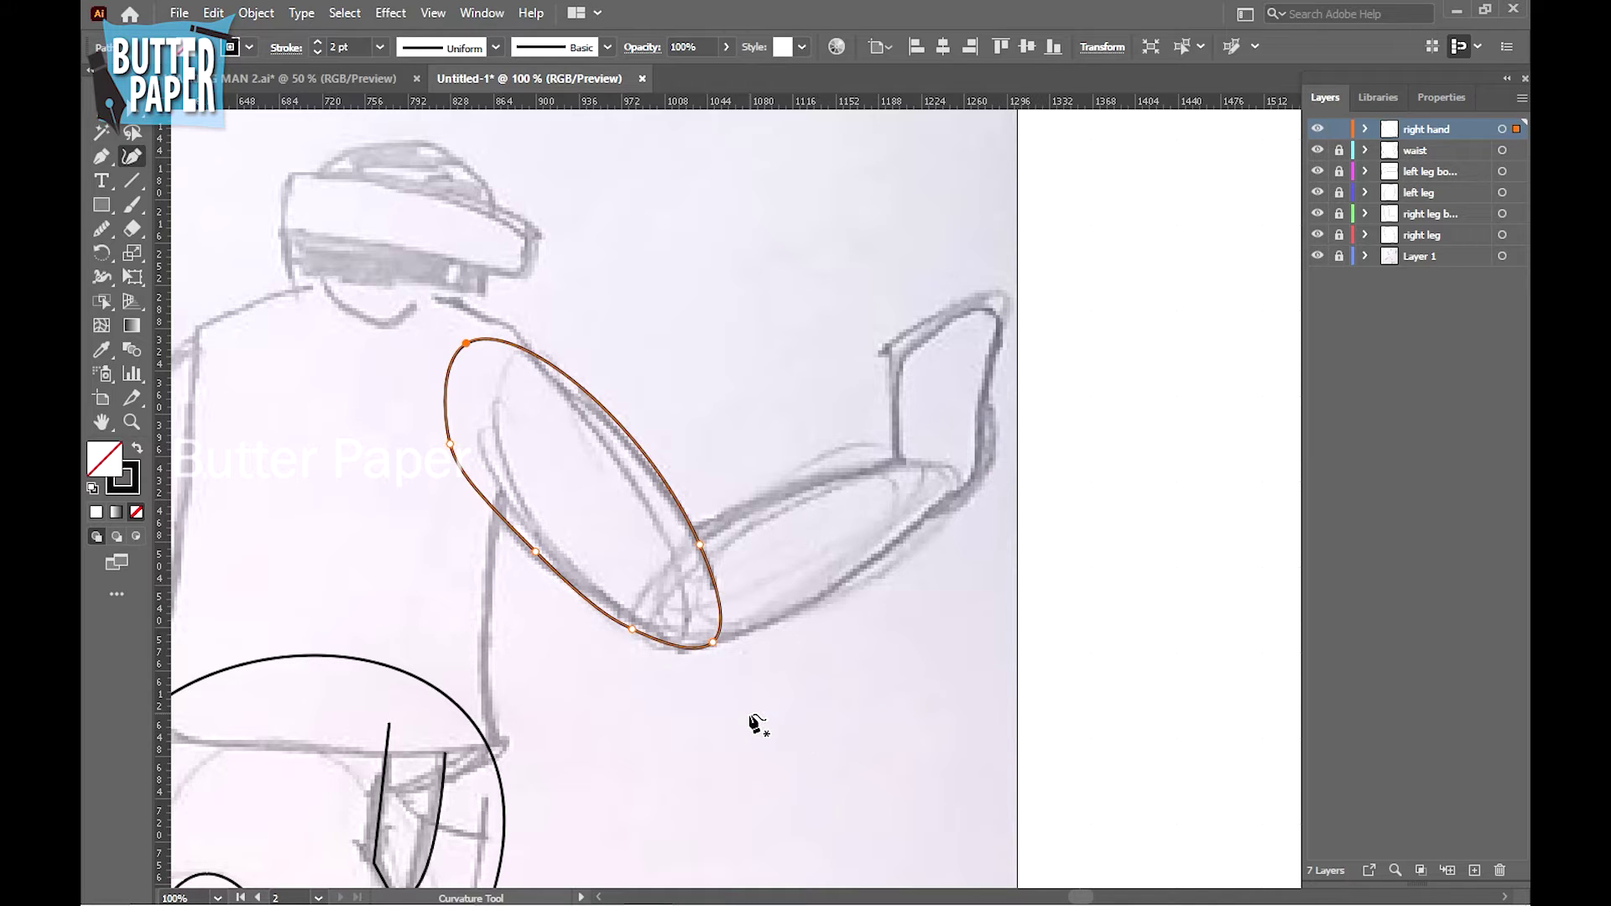
Add a 'right hand 2' layer and paste a copy of the upper-arm oval in place on it
{"action": "left_click", "coordinate": [1474, 870]}
{"action": "type", "text": "r"}
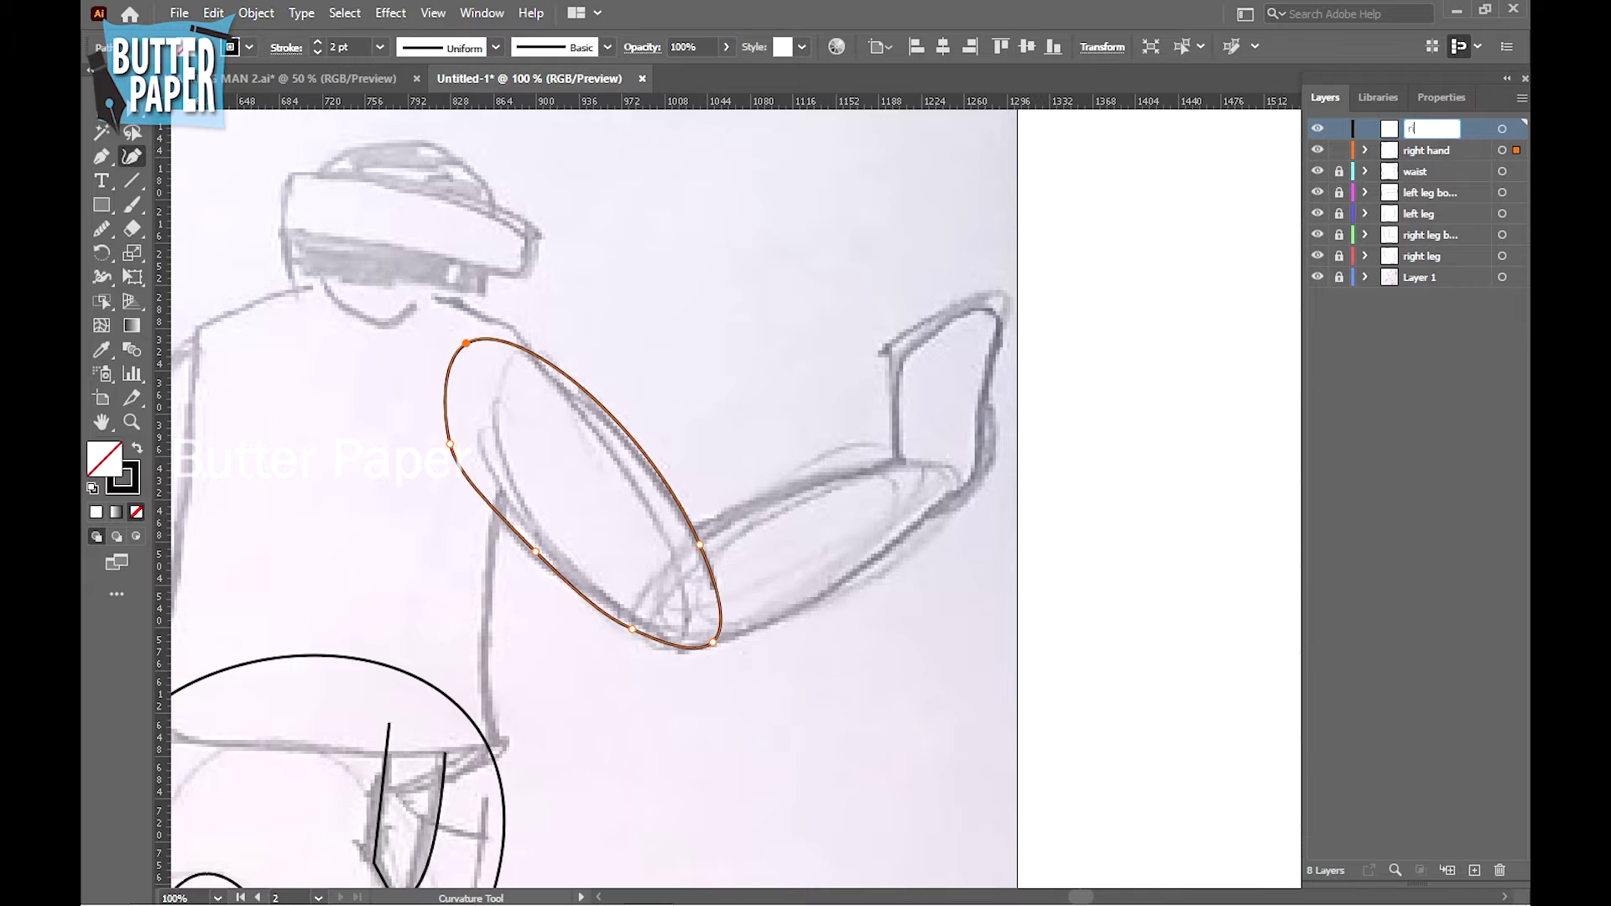
{"action": "type", "text": "ight hand"}
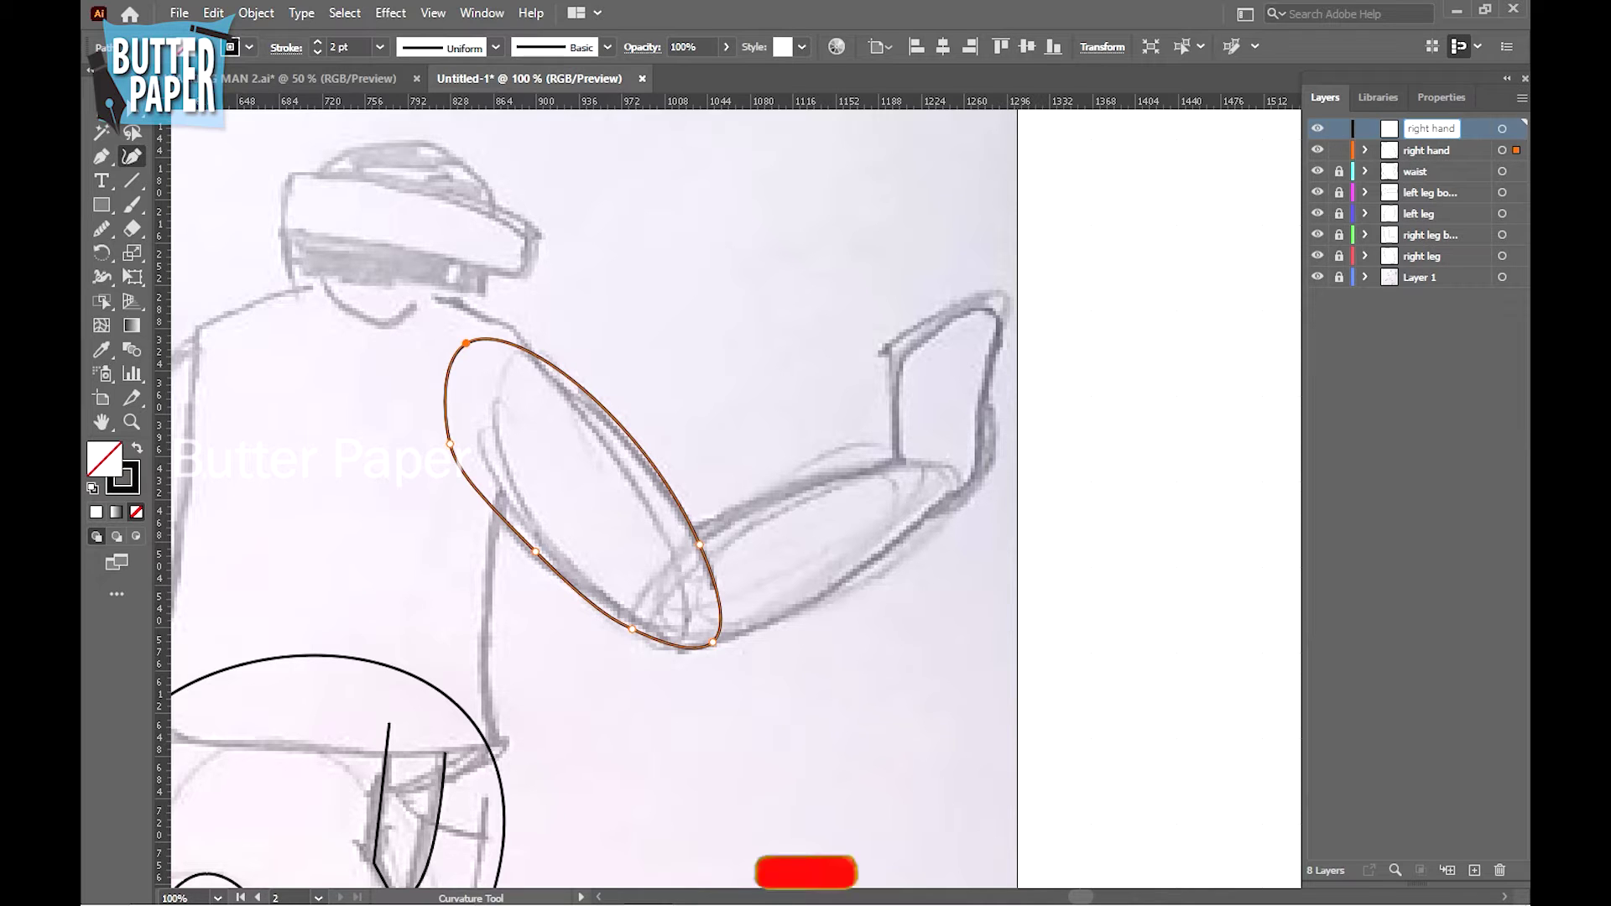
{"action": "type", "text": " b"}
{"action": "key", "text": "BackSpace"}
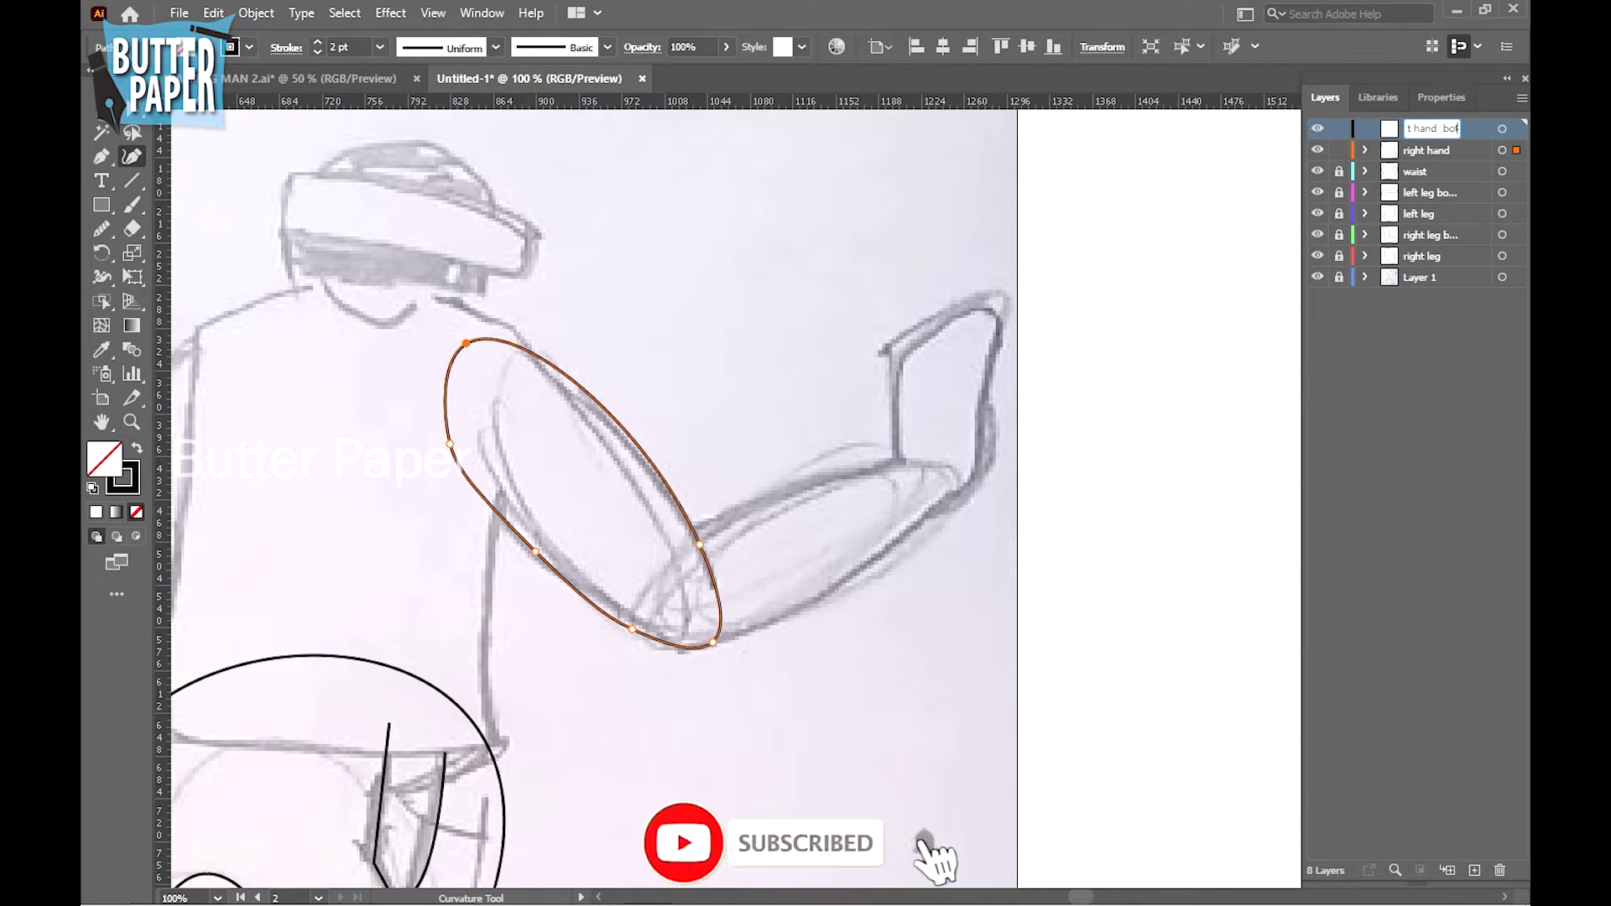
{"action": "key", "text": "BackSpace"}
{"action": "type", "text": "2"}
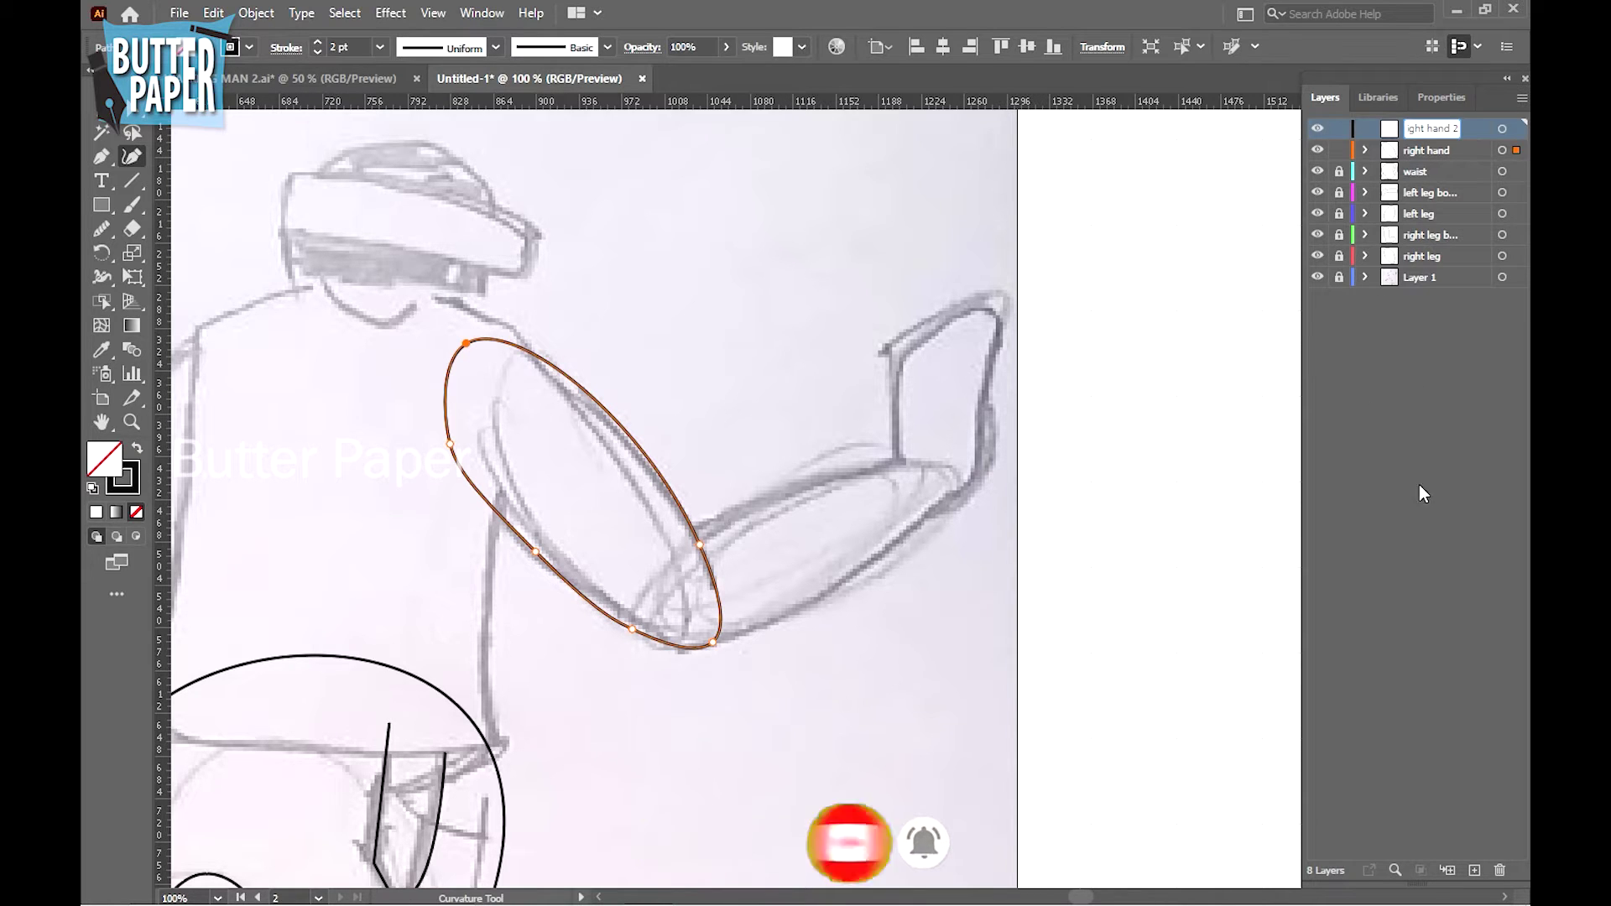
{"action": "key", "text": "Return"}
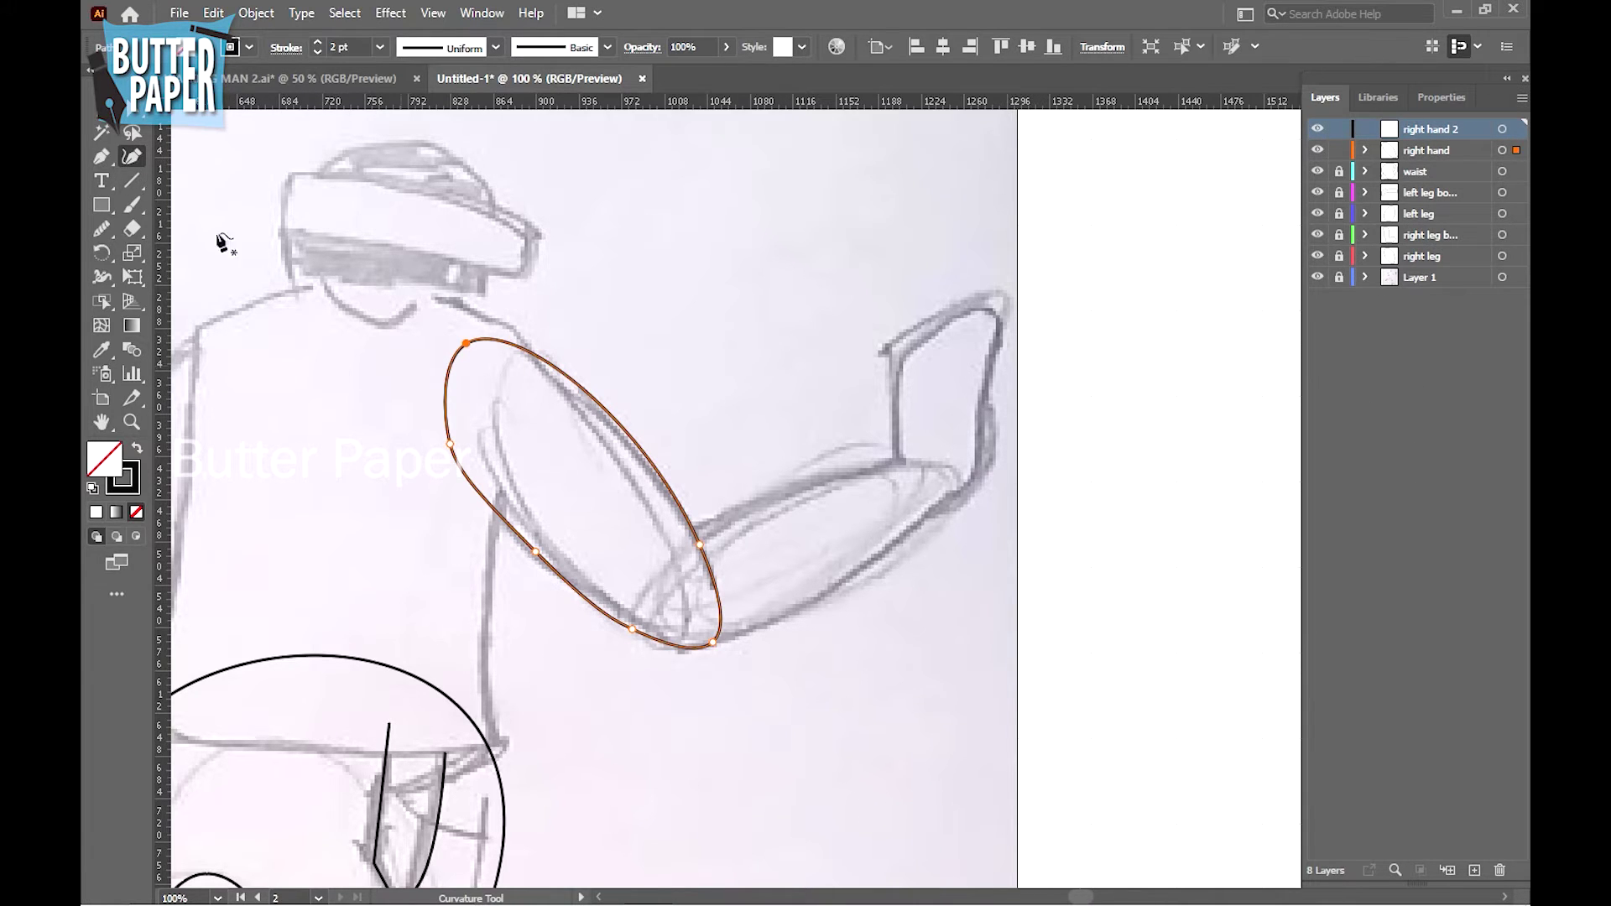
{"action": "key", "text": "ctrl+c"}
{"action": "key", "text": "ctrl+f"}
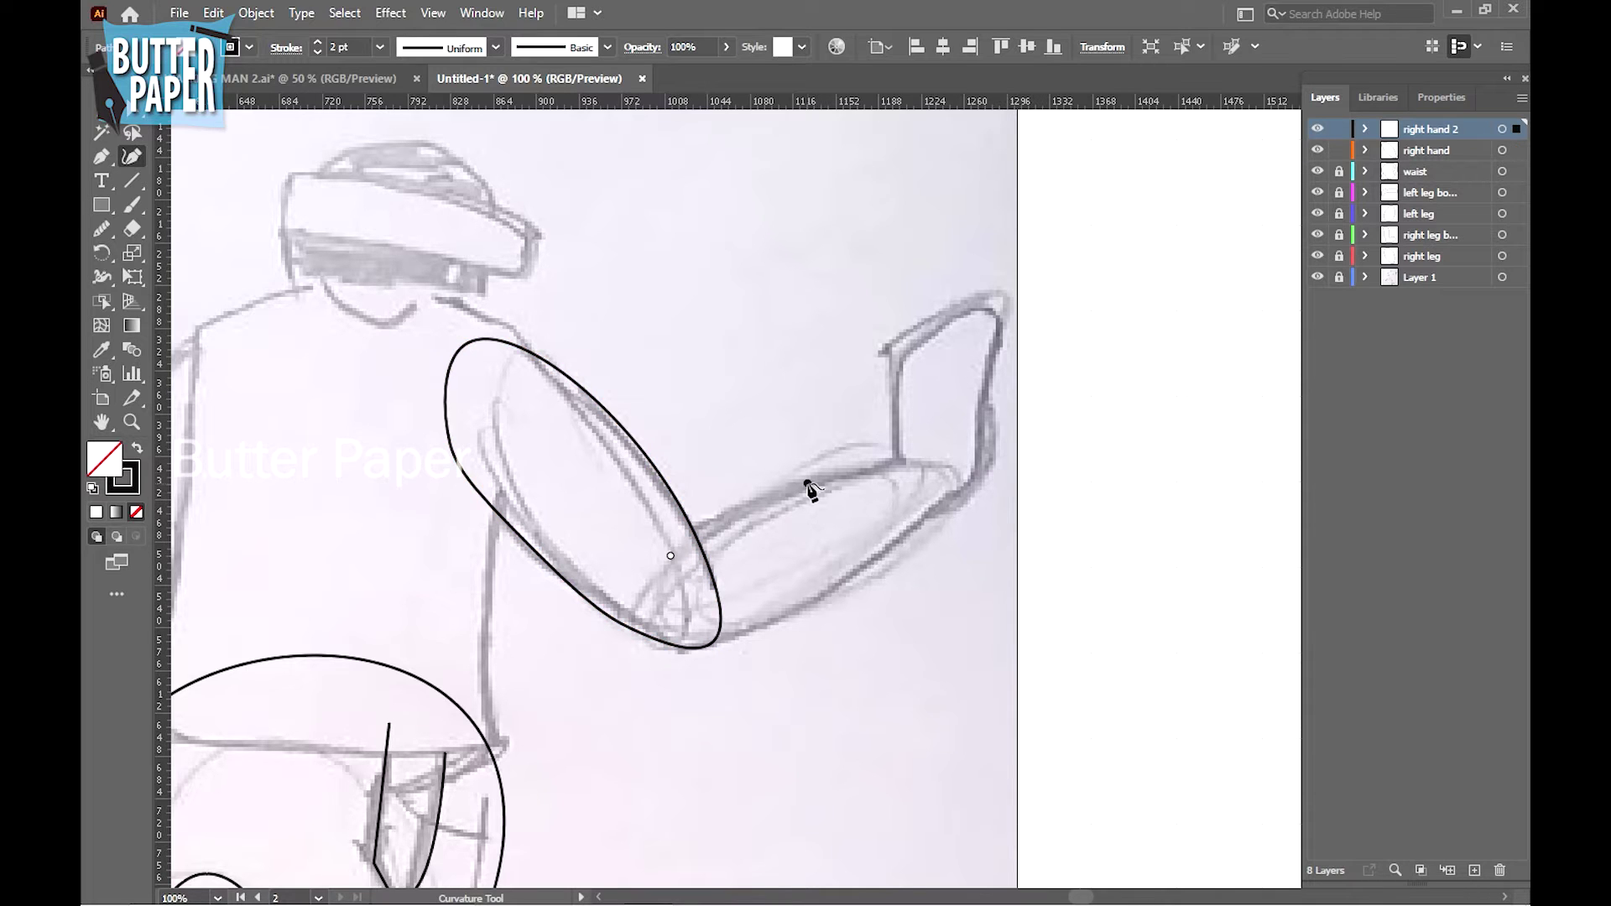
Trace a closed oval over the forearm, bending its lower edge to fit the sketch
{"action": "left_click", "coordinate": [807, 483]}
{"action": "left_click", "coordinate": [894, 463]}
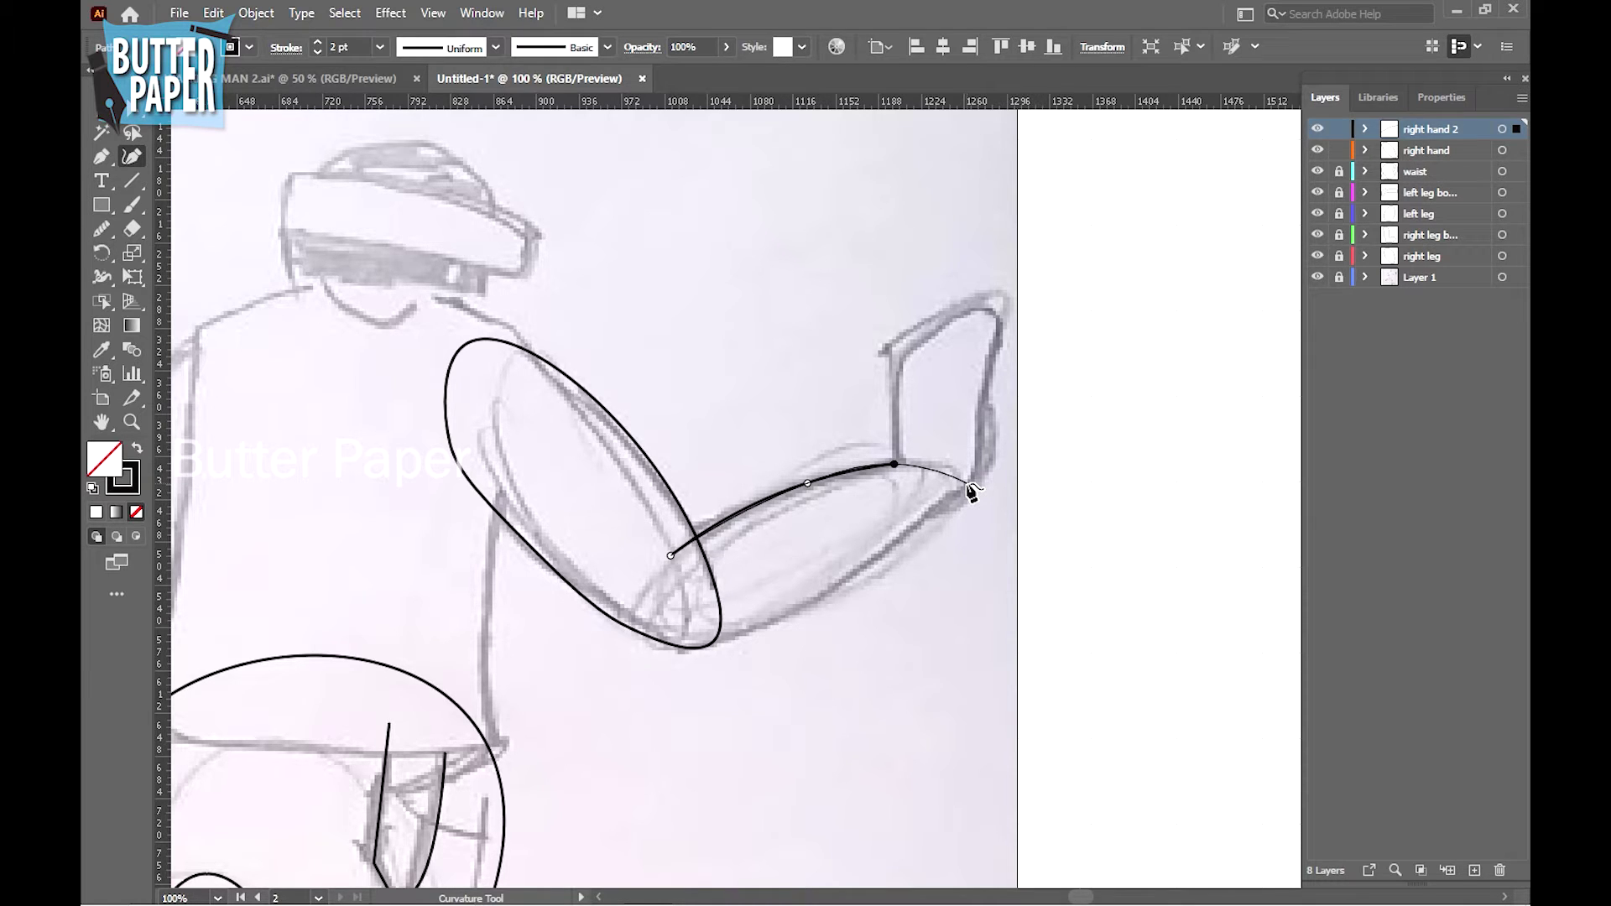
{"action": "left_click", "coordinate": [967, 485]}
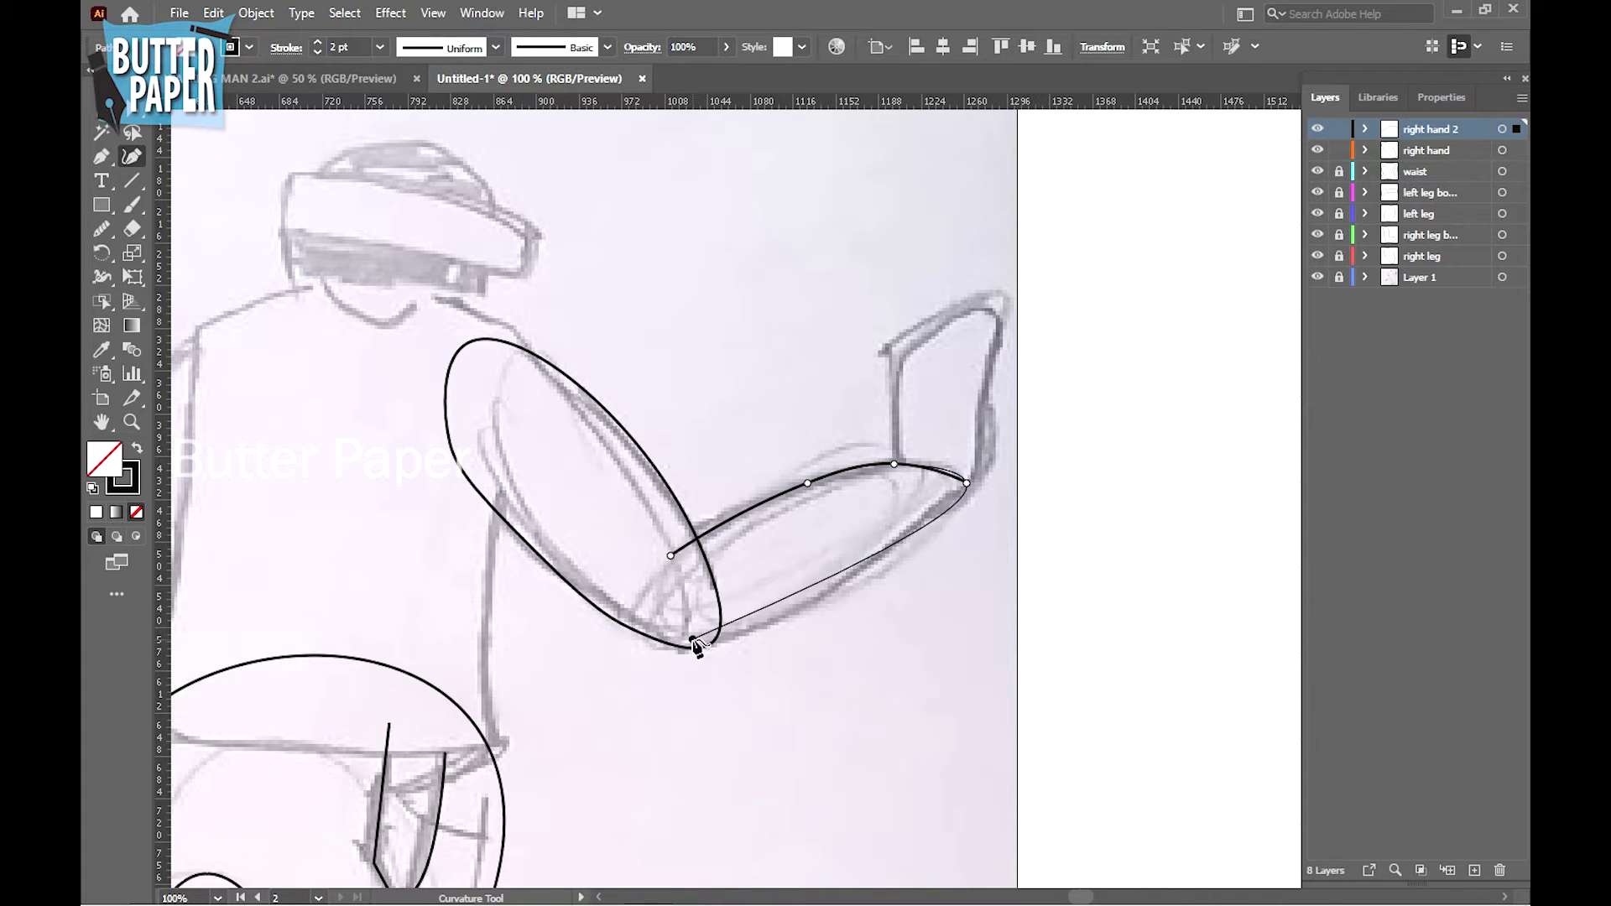
{"action": "left_click", "coordinate": [713, 643]}
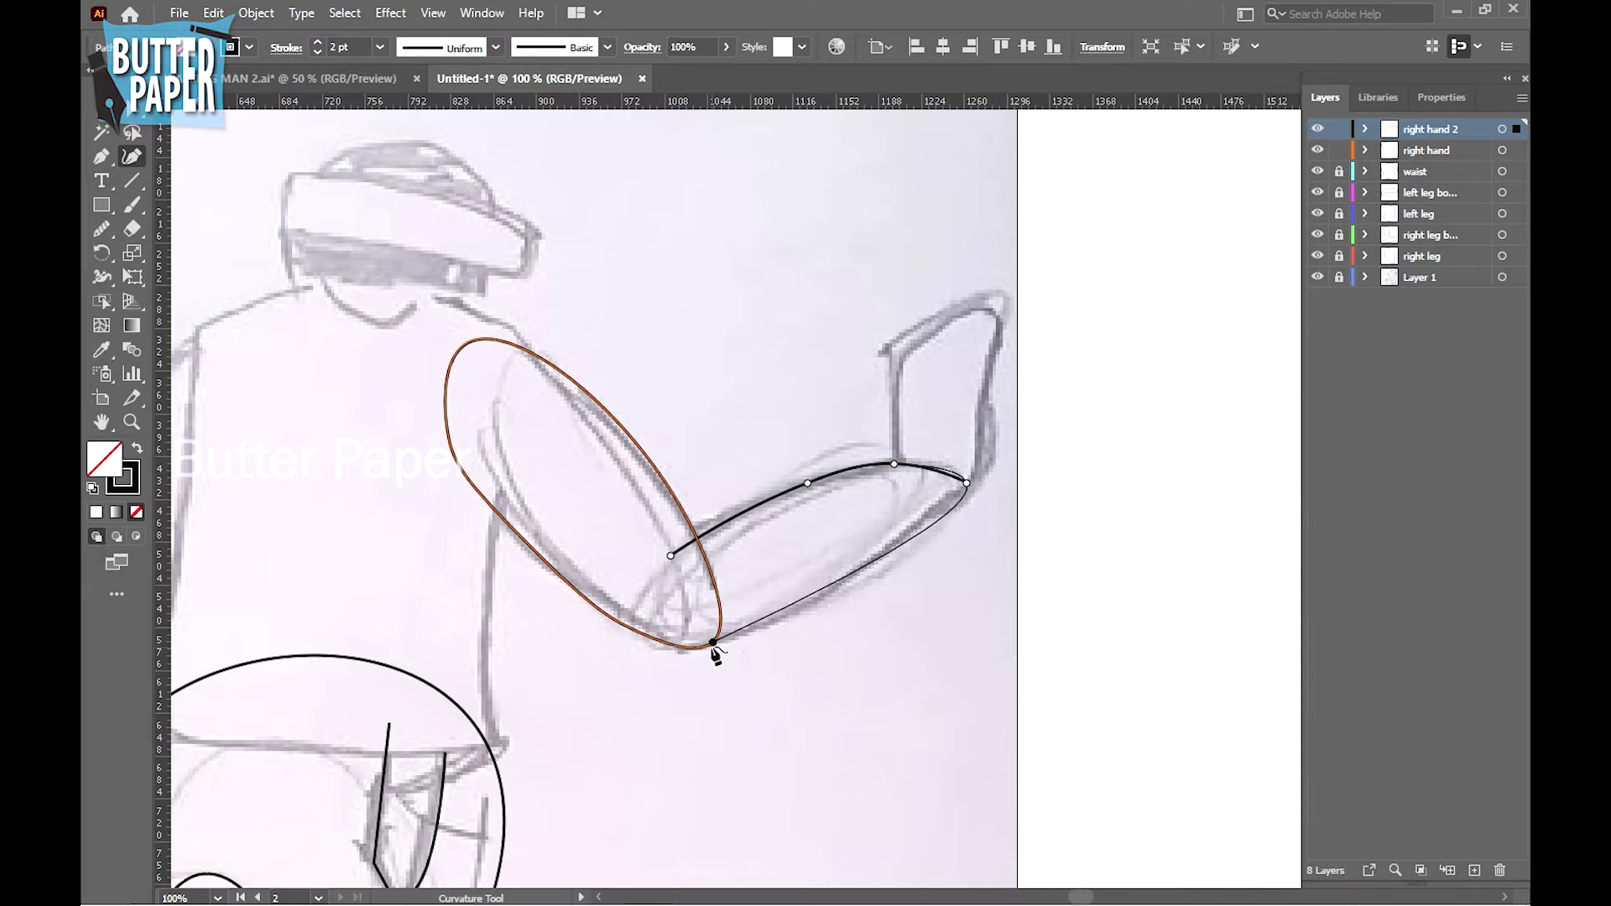
{"action": "left_click", "coordinate": [713, 644]}
{"action": "left_click", "coordinate": [671, 556]}
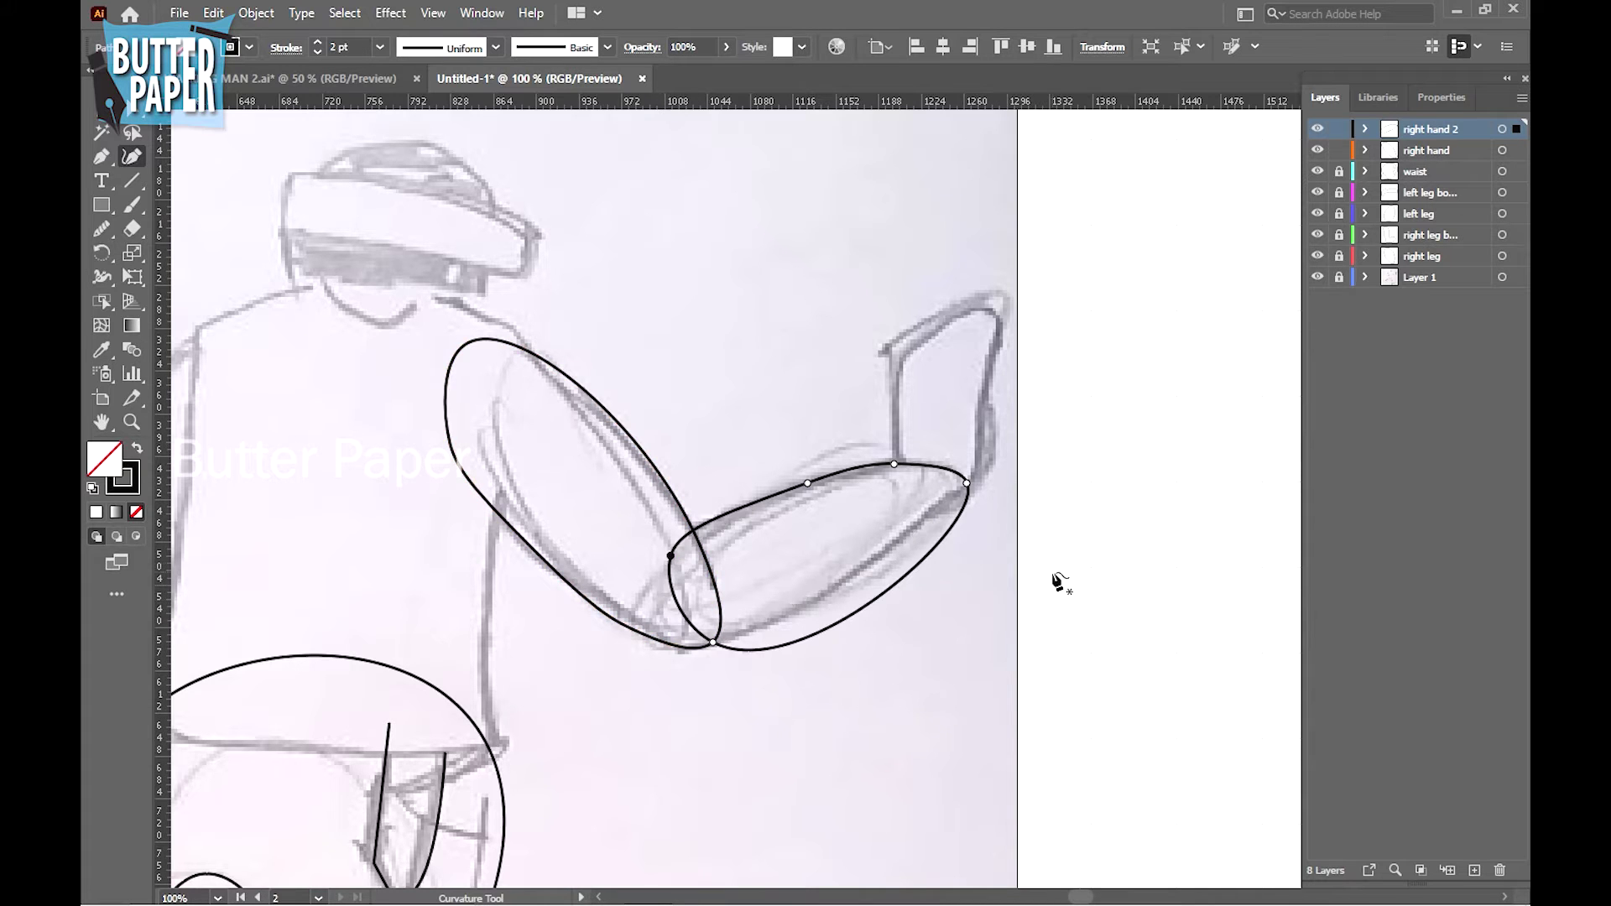
{"action": "left_click_drag", "start_coordinate": [847, 611], "coordinate": [847, 589]}
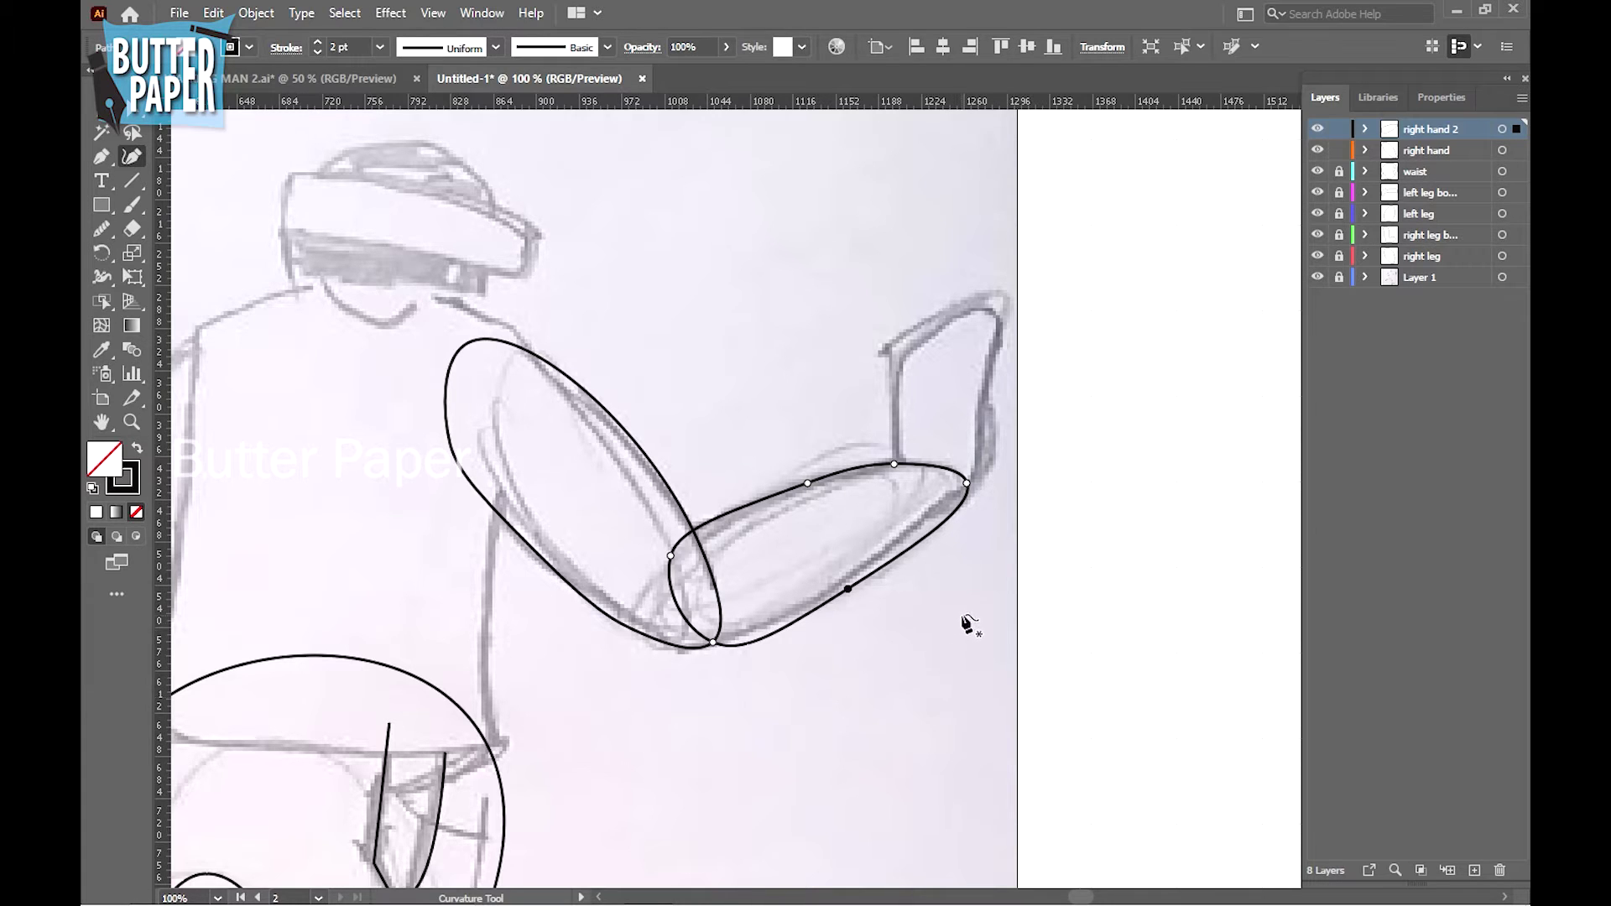
Nudge the hand outline up and left, and add an anchor on its lower edge
{"action": "key", "text": "v"}
{"action": "left_click", "coordinate": [936, 700]}
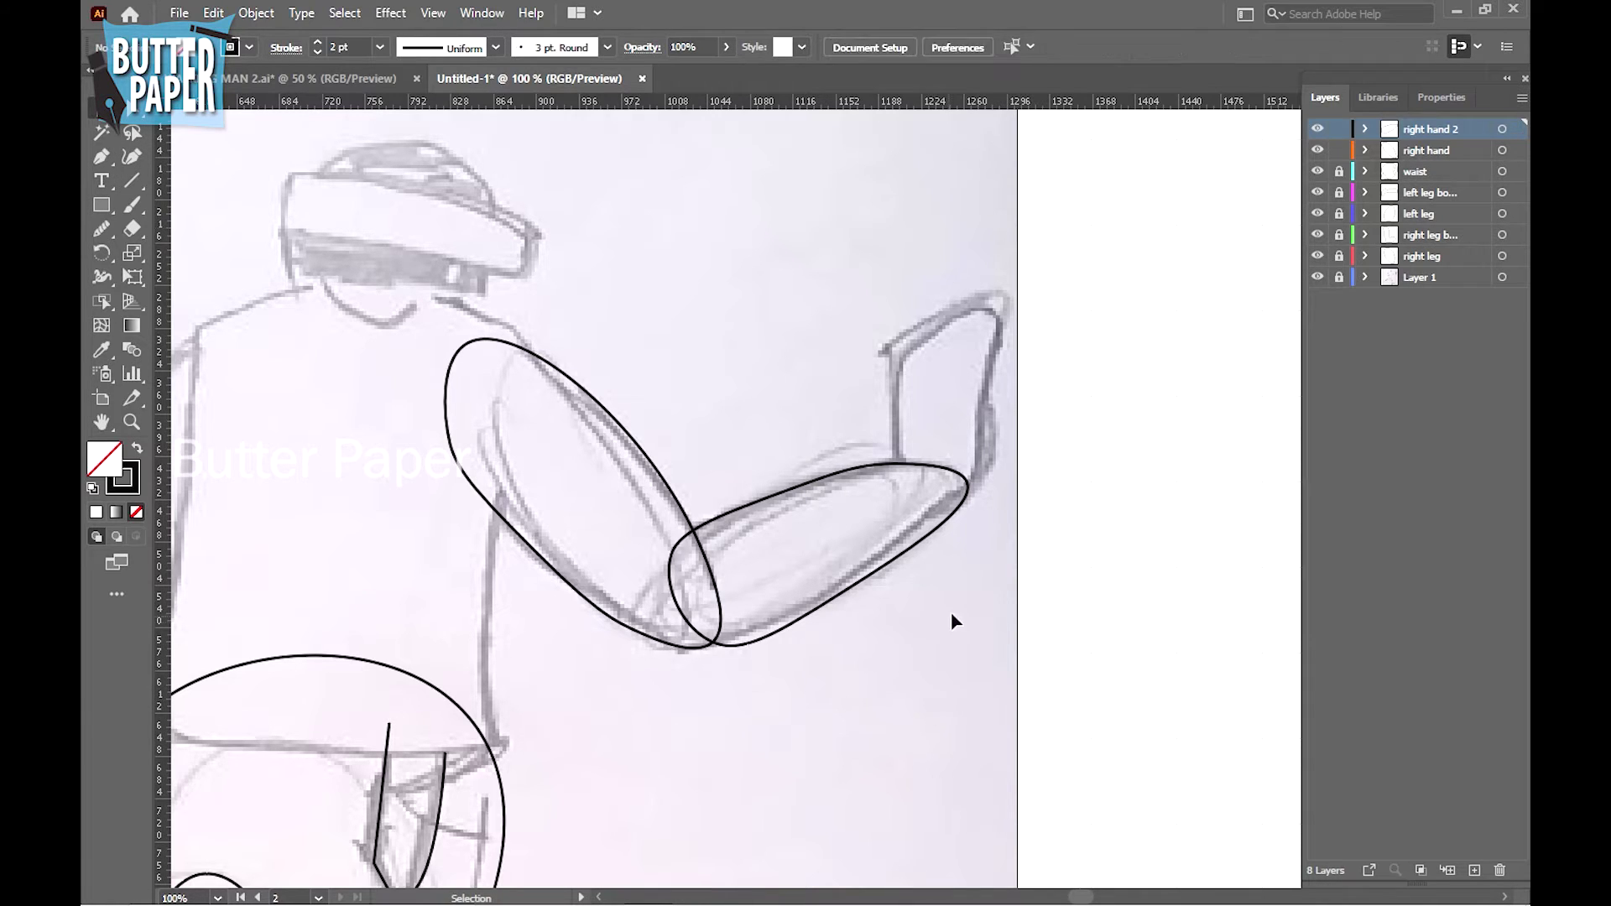
{"action": "left_click_drag", "start_coordinate": [953, 618], "coordinate": [780, 745]}
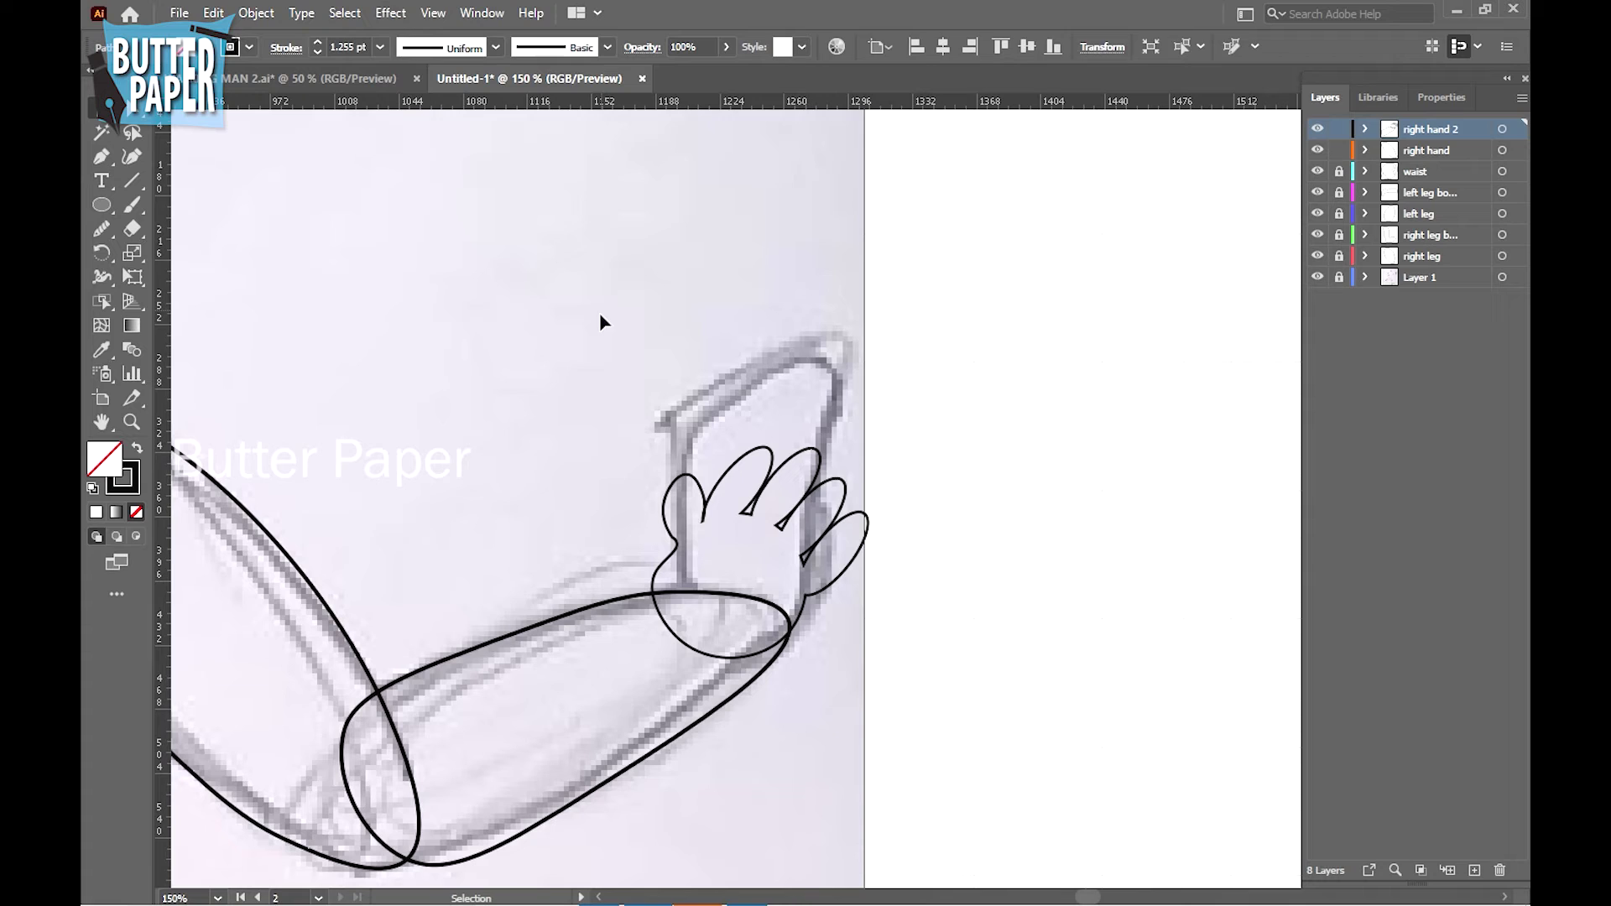
{"action": "left_click", "coordinate": [601, 321]}
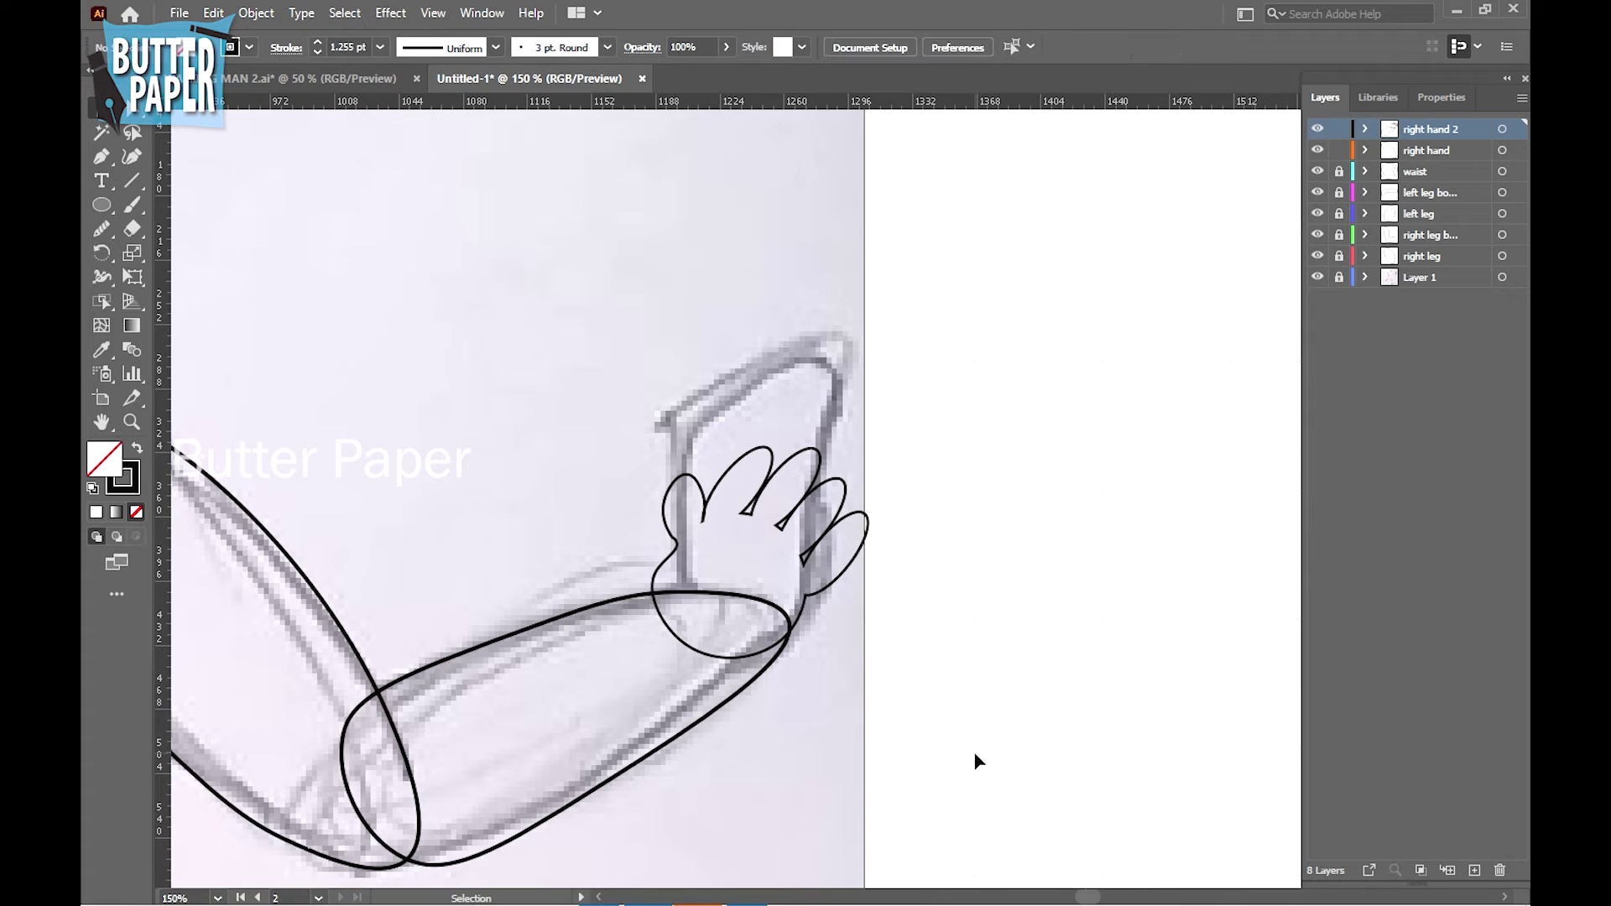
{"action": "left_click", "coordinate": [863, 495]}
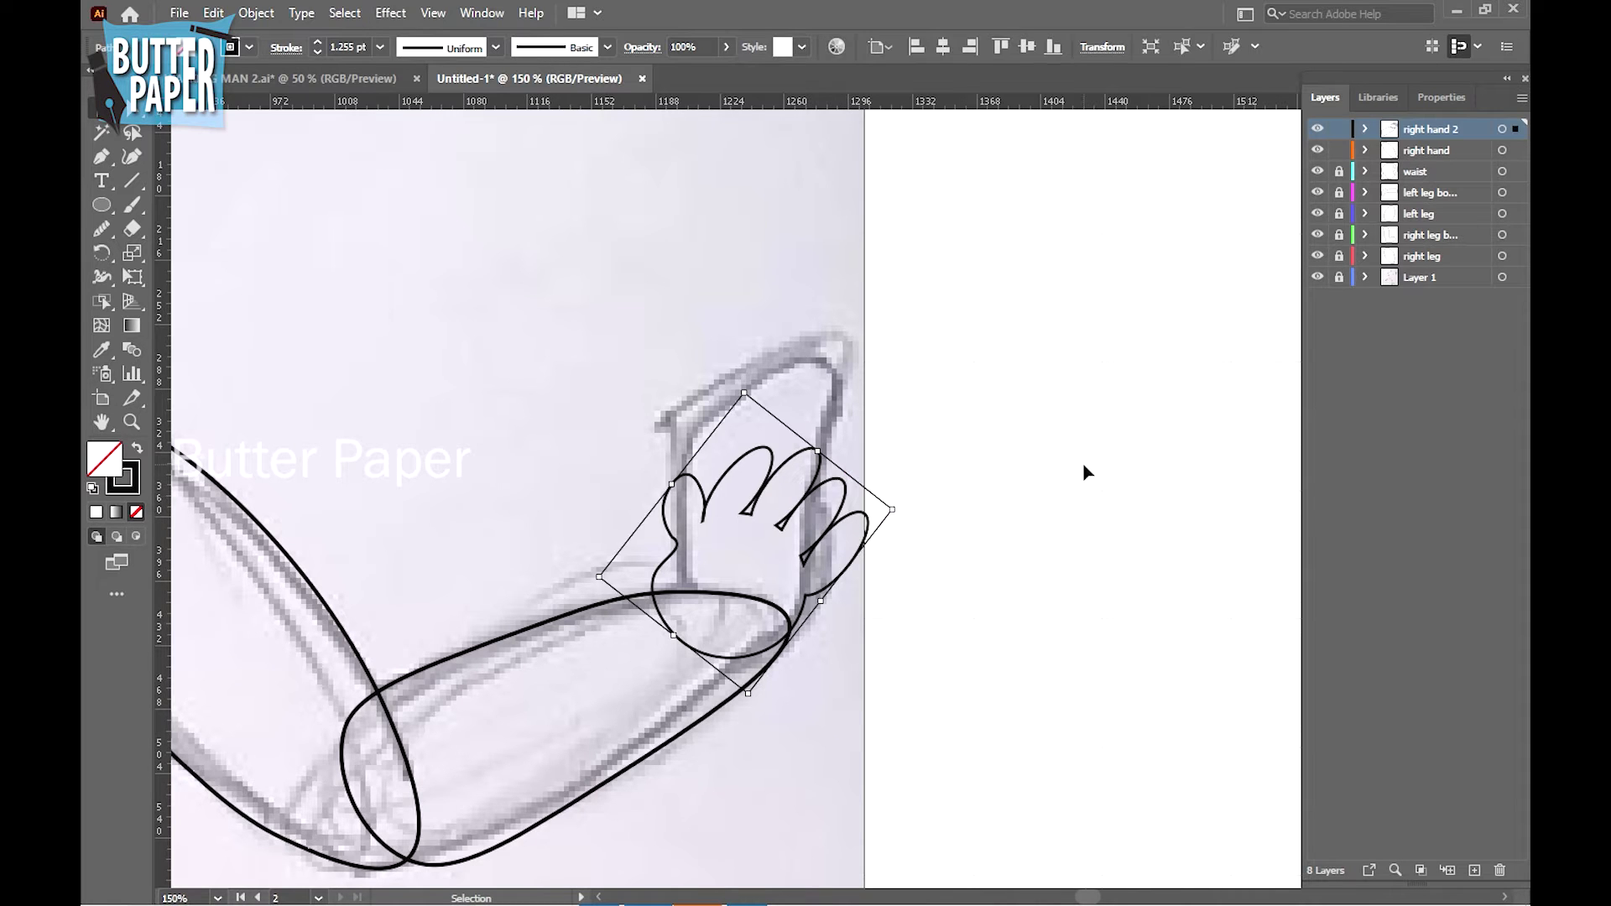
{"action": "key", "text": "Up"}
{"action": "key", "text": "Up"}
{"action": "key", "text": "Up"}
{"action": "key", "text": "Right"}
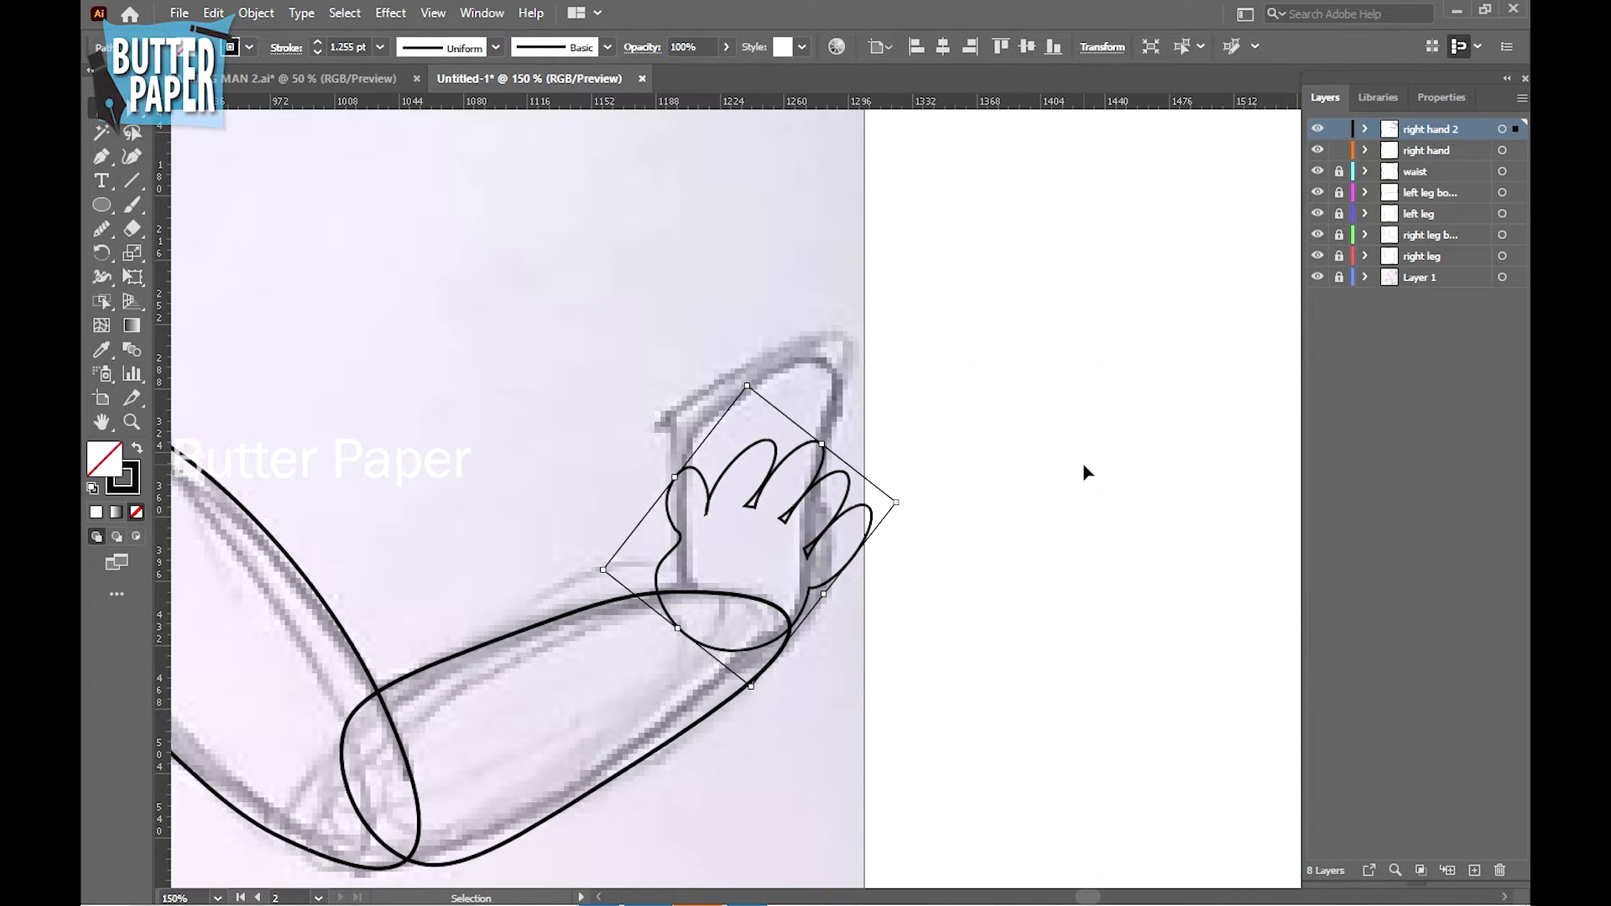
{"action": "key", "text": "Left"}
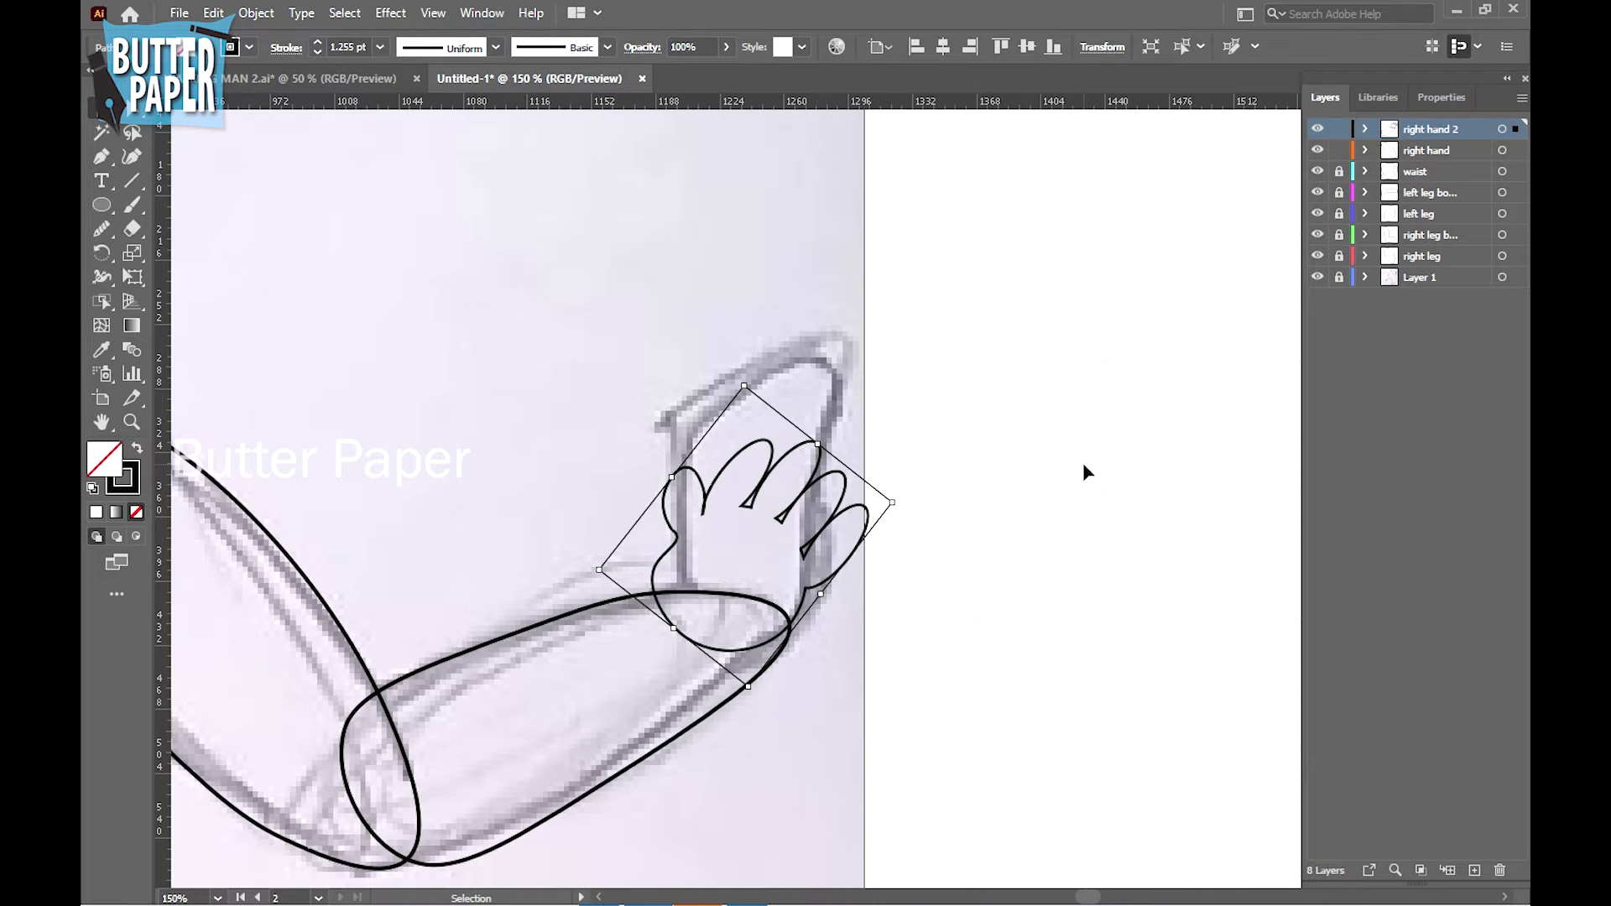
{"action": "left_click", "coordinate": [132, 157]}
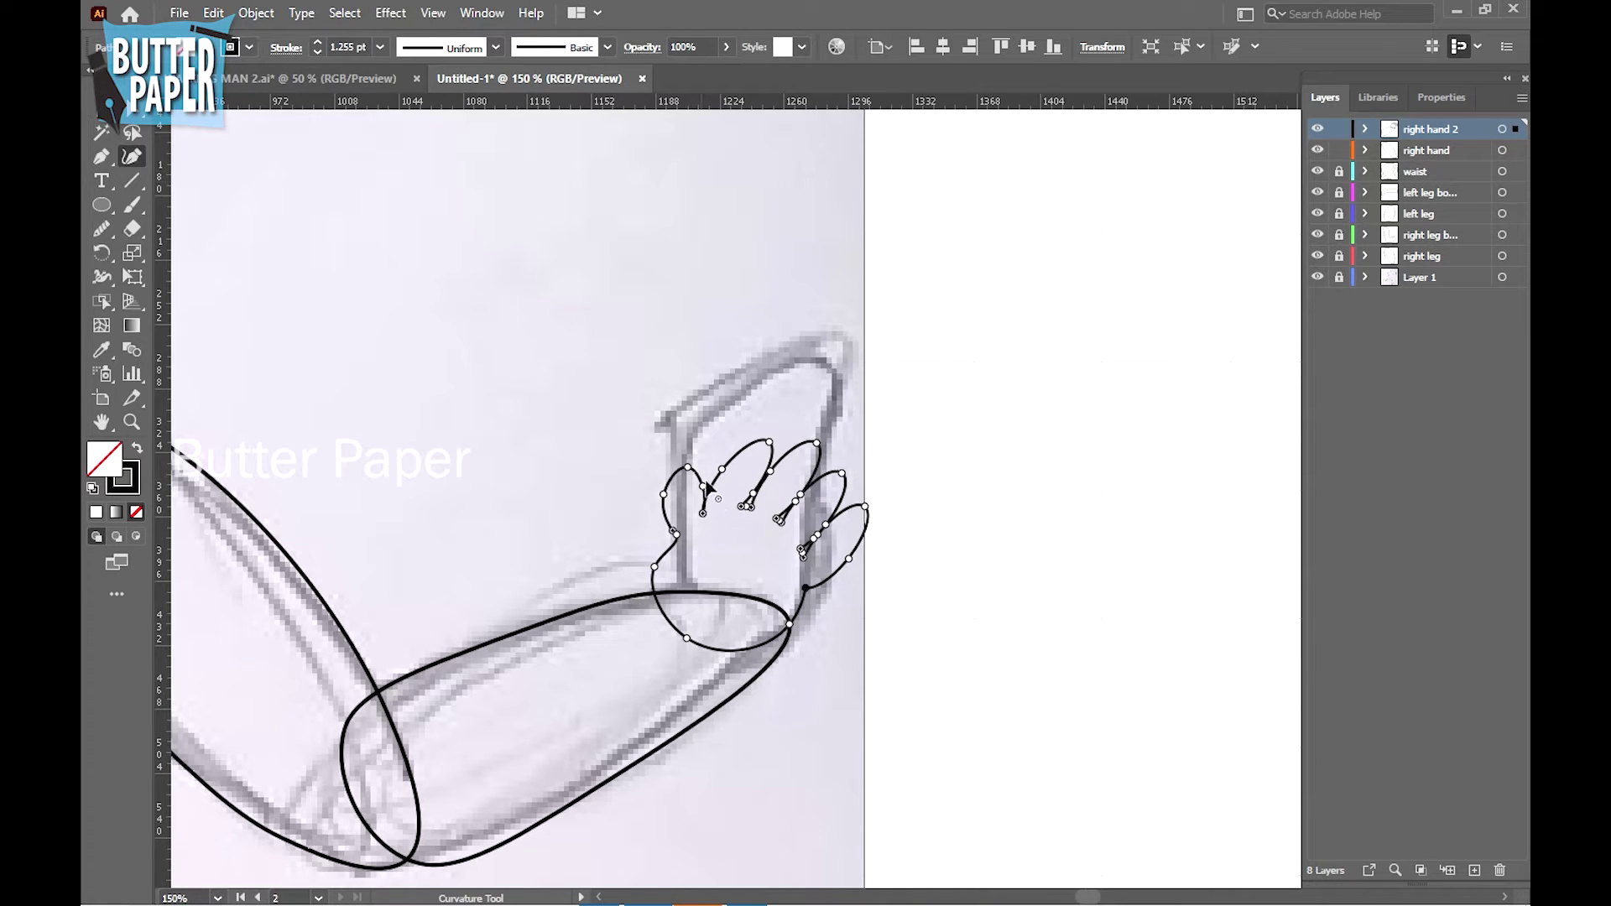
{"action": "left_click", "coordinate": [810, 597]}
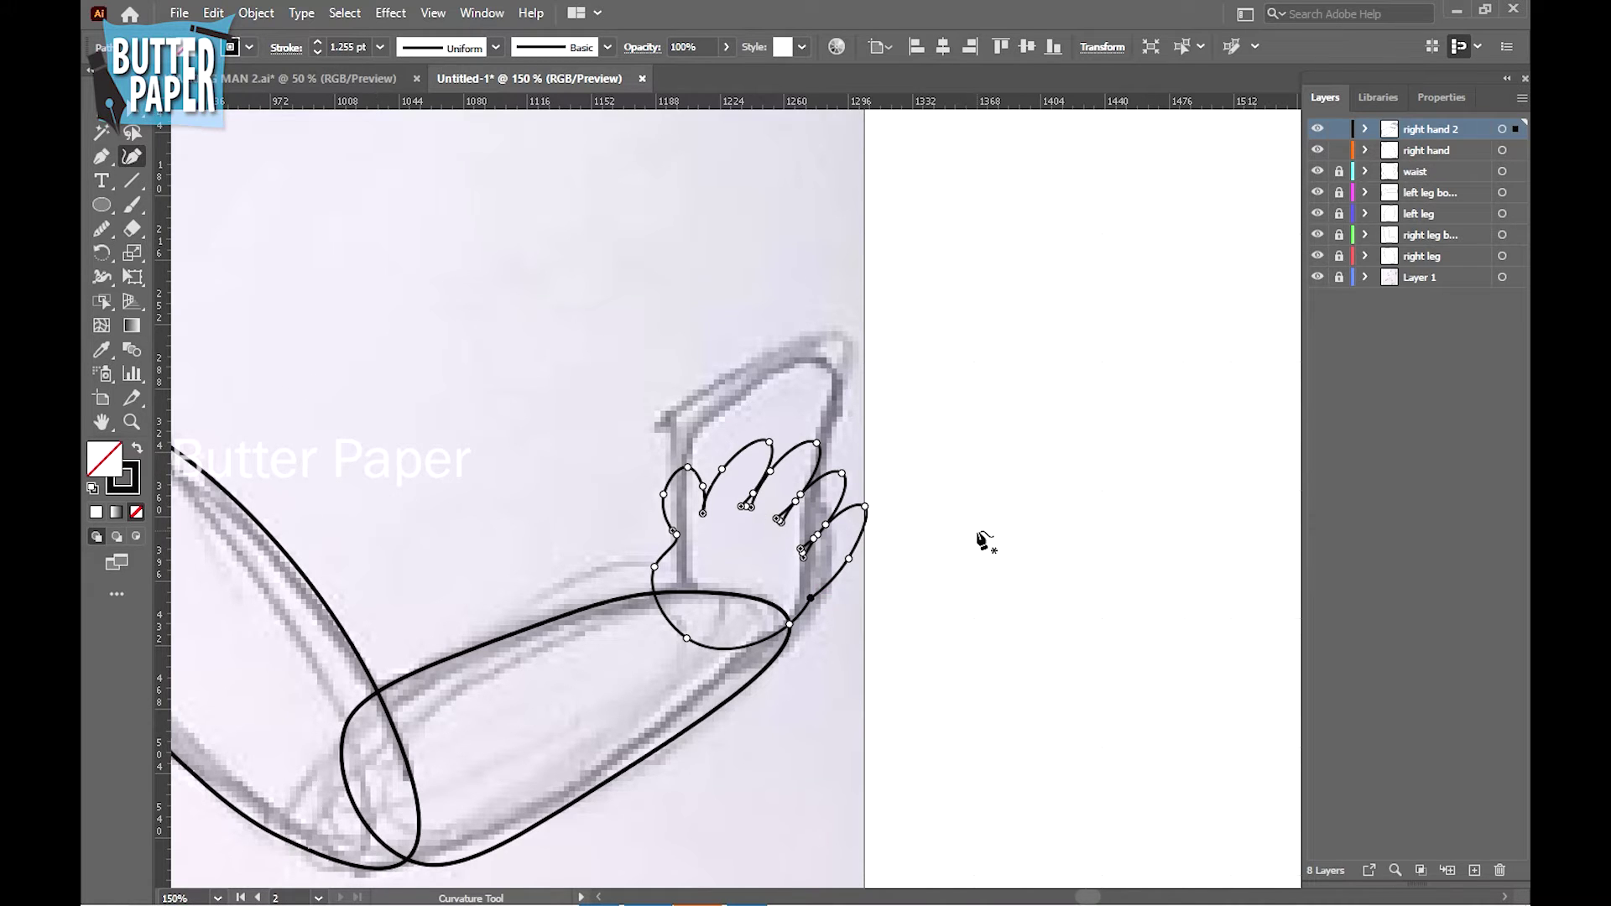
{"action": "key", "text": "v"}
Fine-tune the hand outline right, left and down so it sits at the wrist end
{"action": "left_click", "coordinate": [935, 478]}
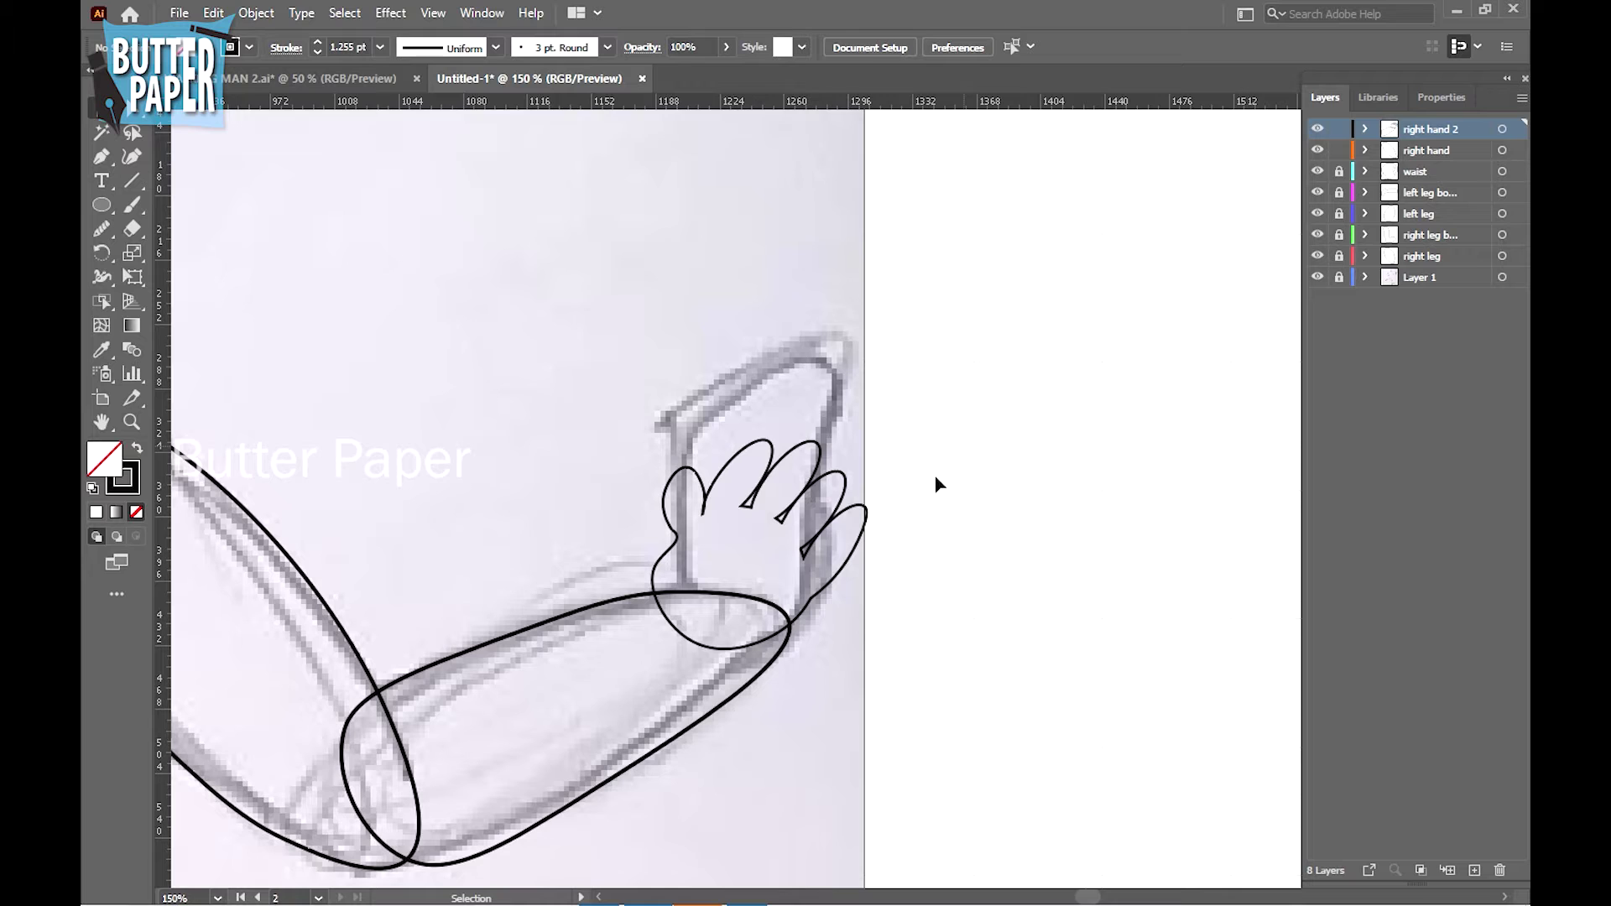
{"action": "left_click", "coordinate": [803, 506]}
{"action": "key", "text": "Right"}
{"action": "key", "text": "Right"}
{"action": "key", "text": "Right"}
{"action": "key", "text": "Right"}
{"action": "key", "text": "Right"}
{"action": "key", "text": "Right"}
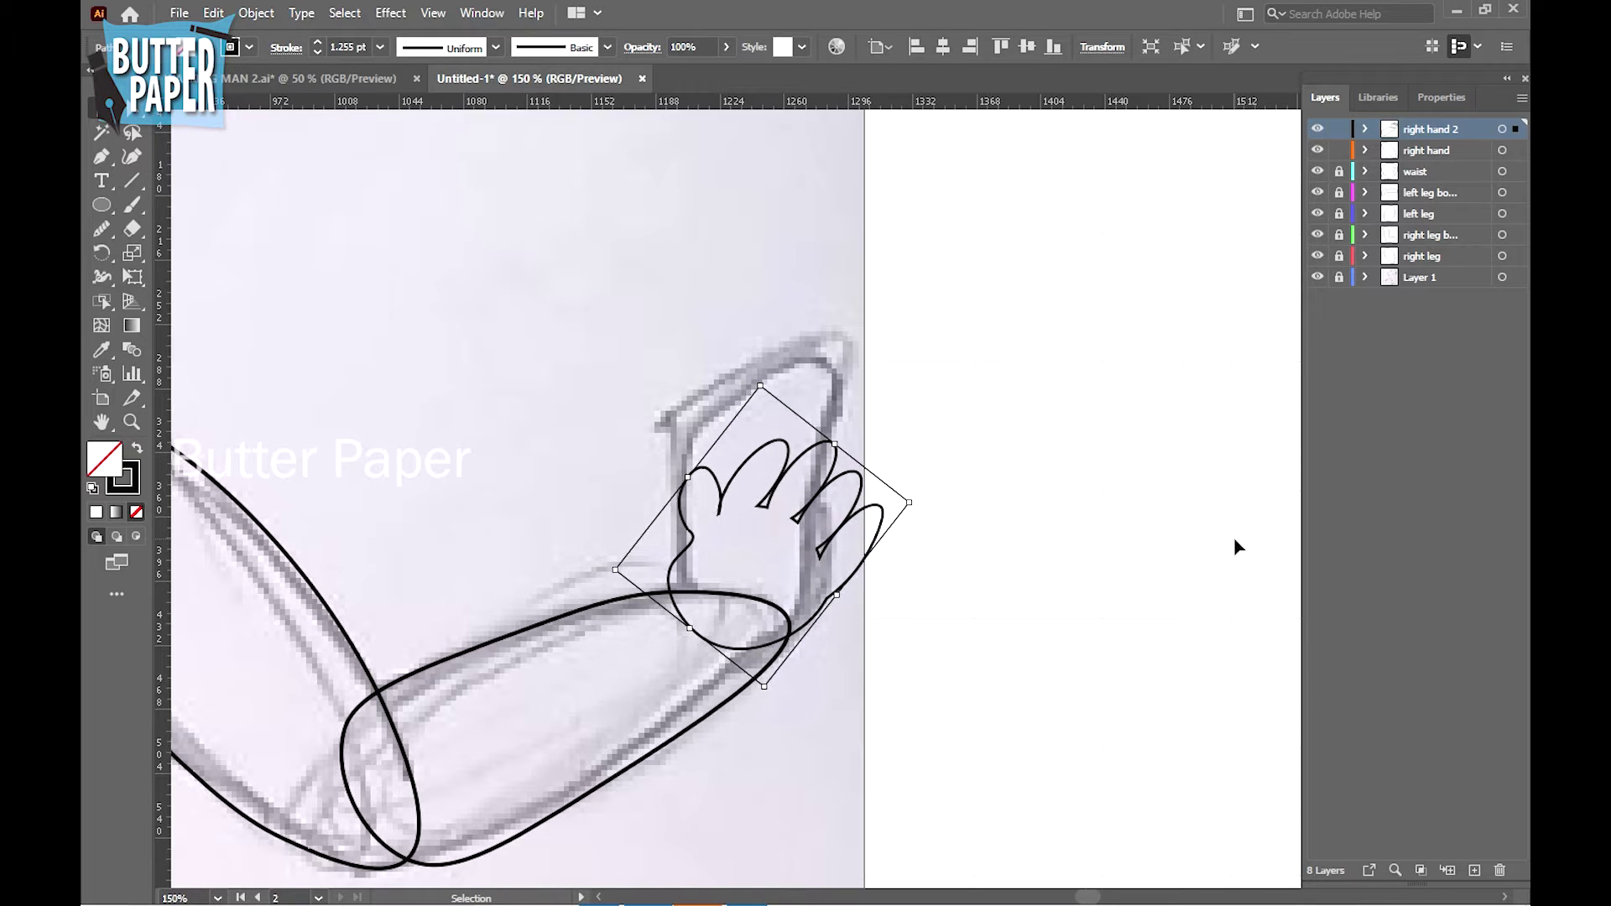
{"action": "key", "text": "Right"}
{"action": "key", "text": "Right"}
{"action": "key", "text": "Right"}
{"action": "key", "text": "Right"}
{"action": "key", "text": "Right"}
{"action": "key", "text": "Right"}
{"action": "key", "text": "Left"}
{"action": "key", "text": "Left"}
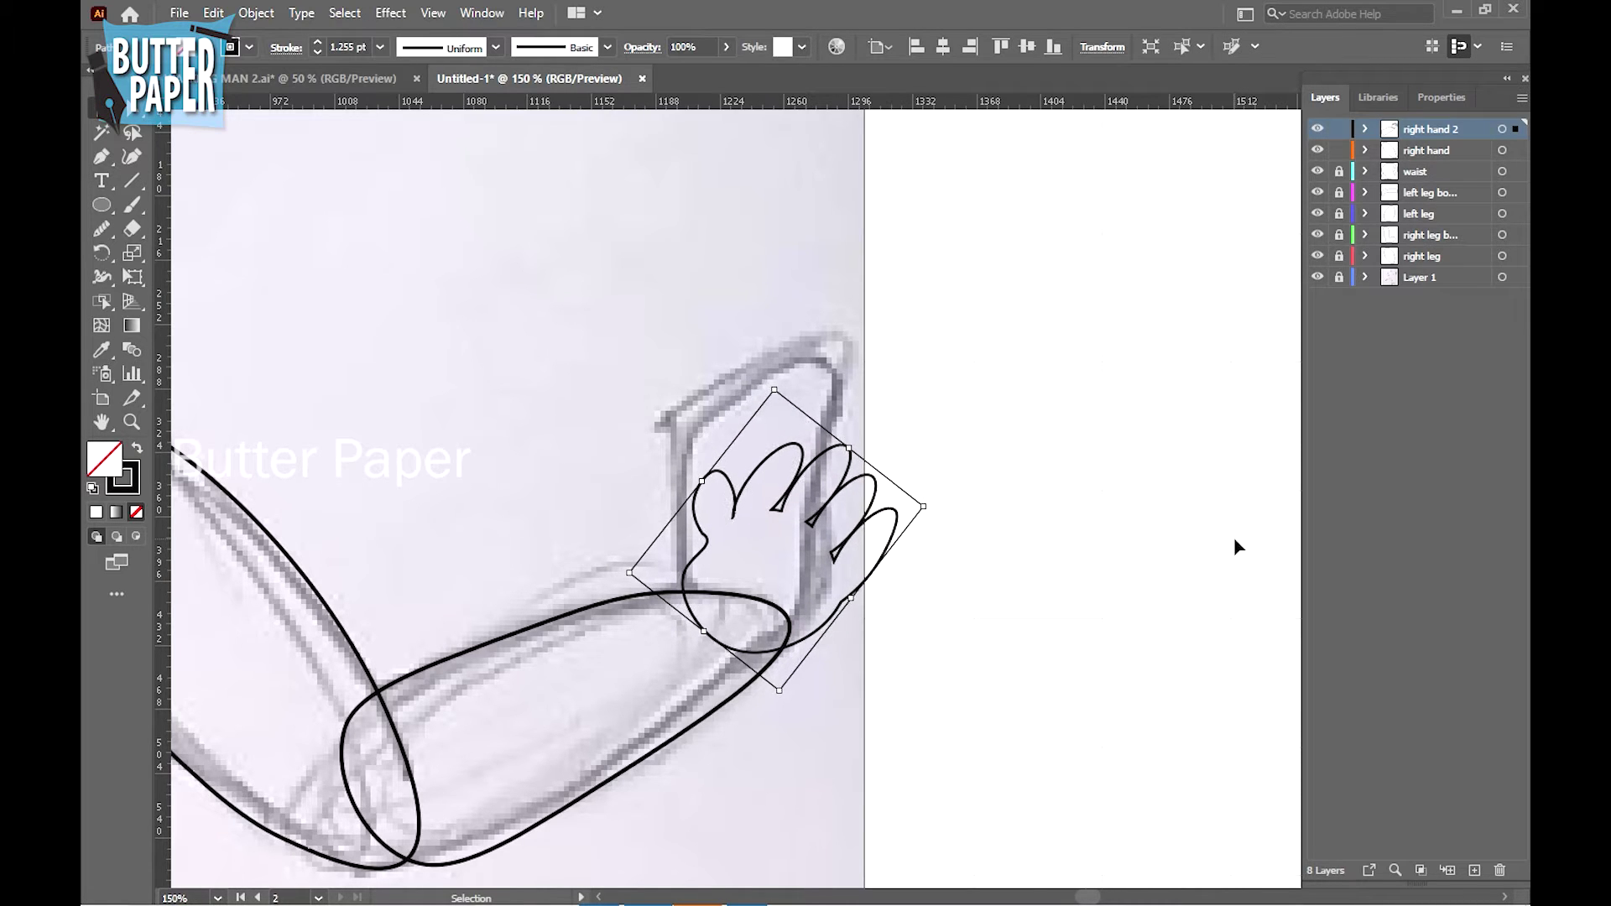
{"action": "key", "text": "Left"}
{"action": "key", "text": "Left"}
{"action": "key", "text": "Down"}
{"action": "key", "text": "Down"}
{"action": "key", "text": "Down"}
{"action": "key", "text": "Down"}
{"action": "key", "text": "Right"}
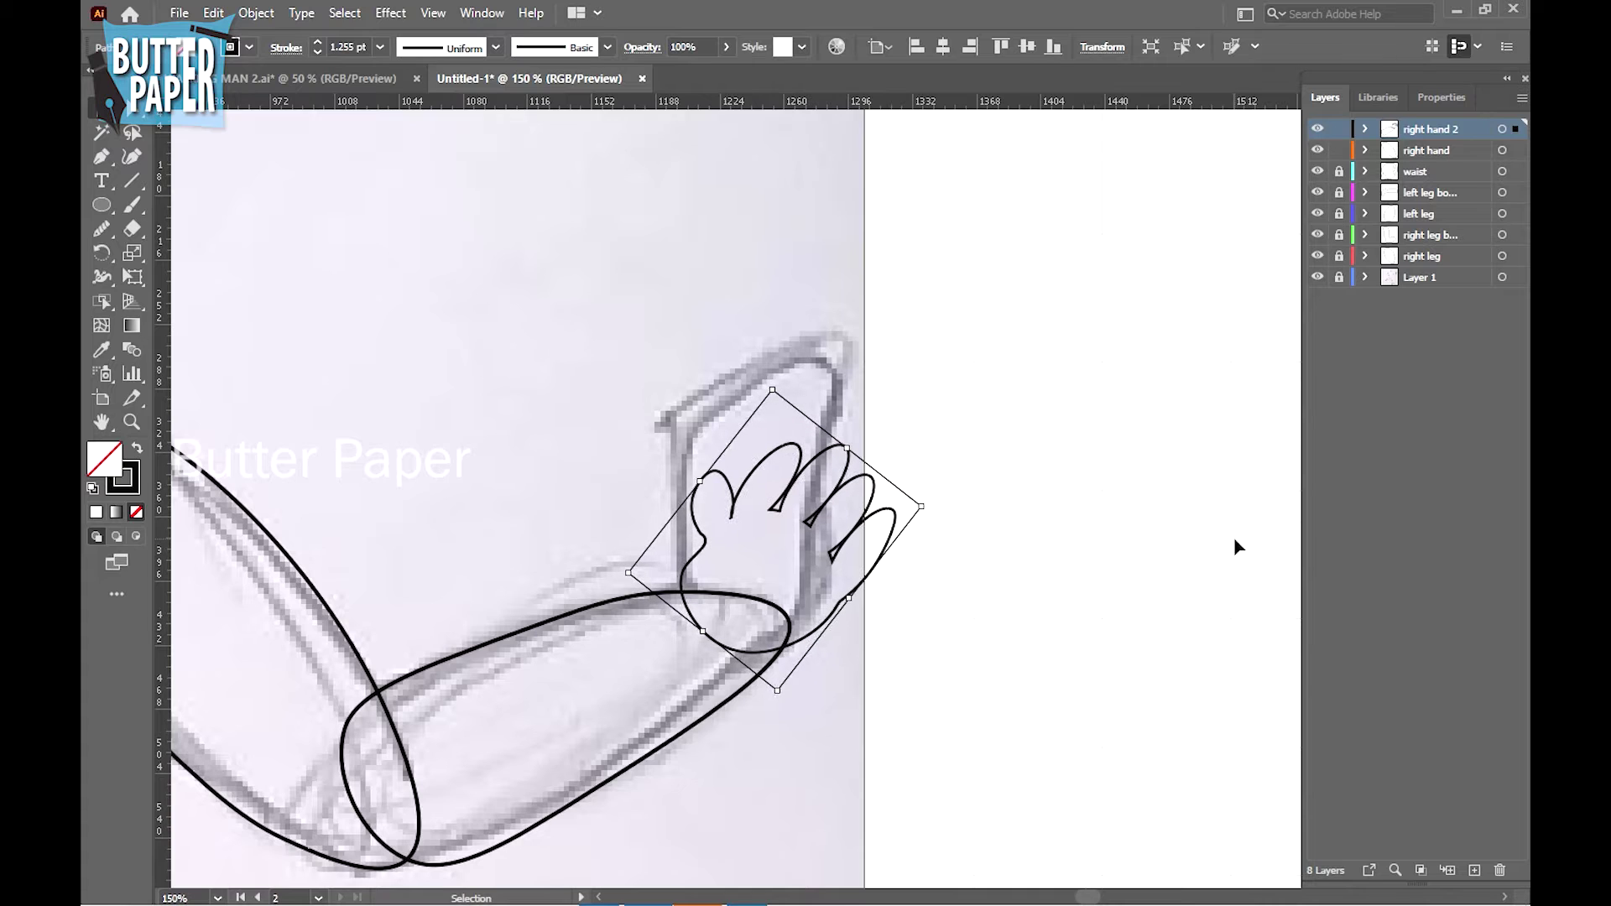
{"action": "key", "text": "Right"}
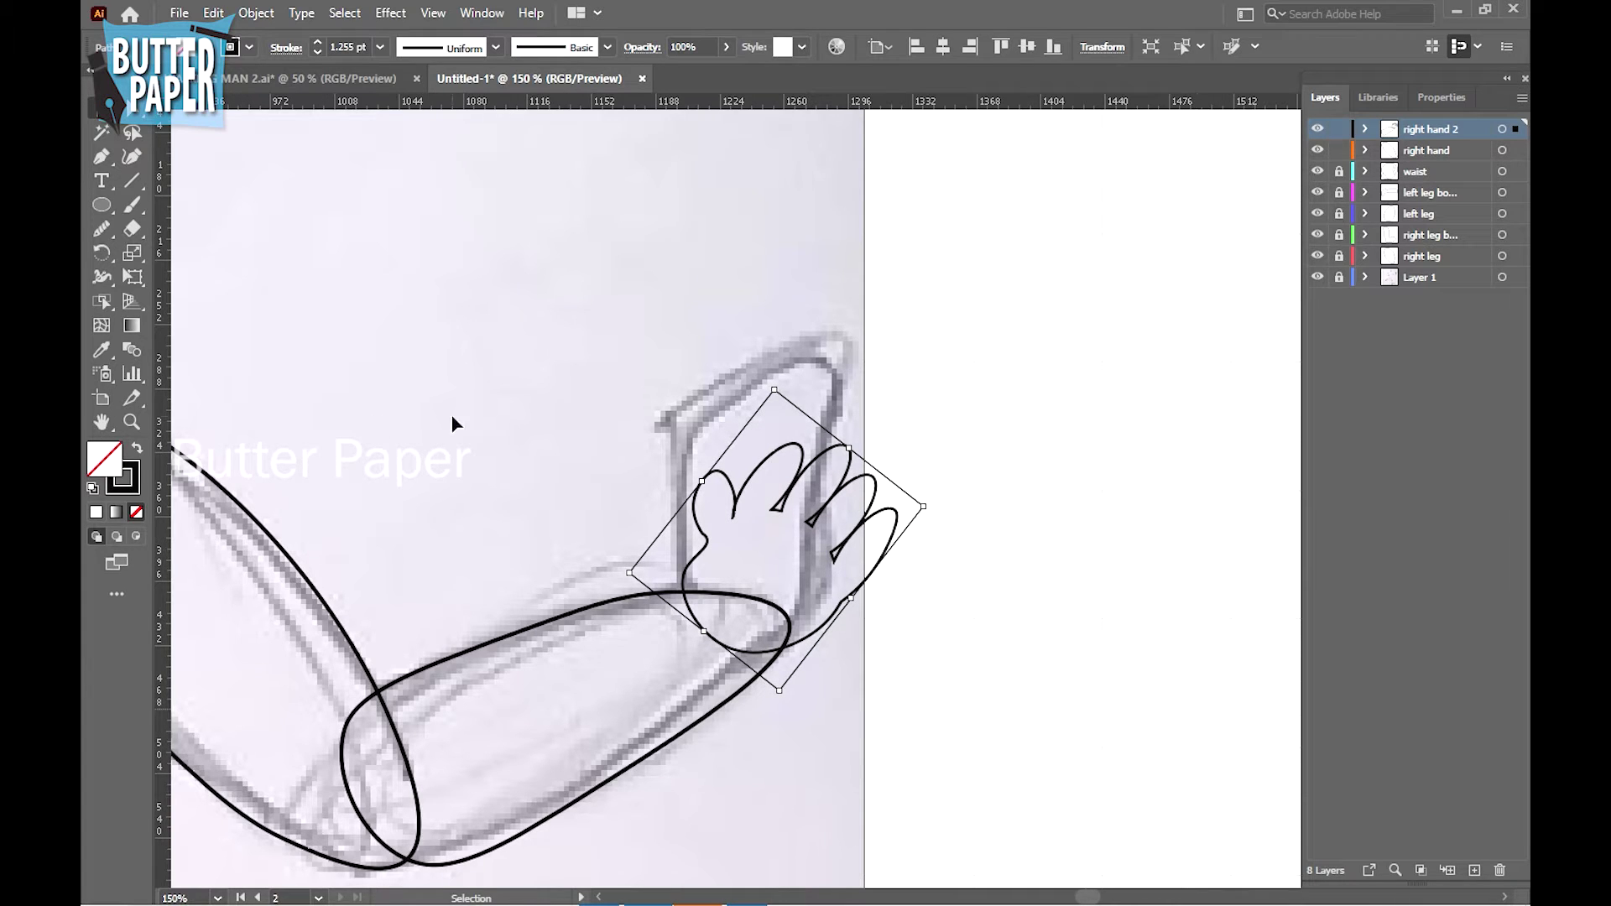
{"action": "left_click", "coordinate": [932, 795]}
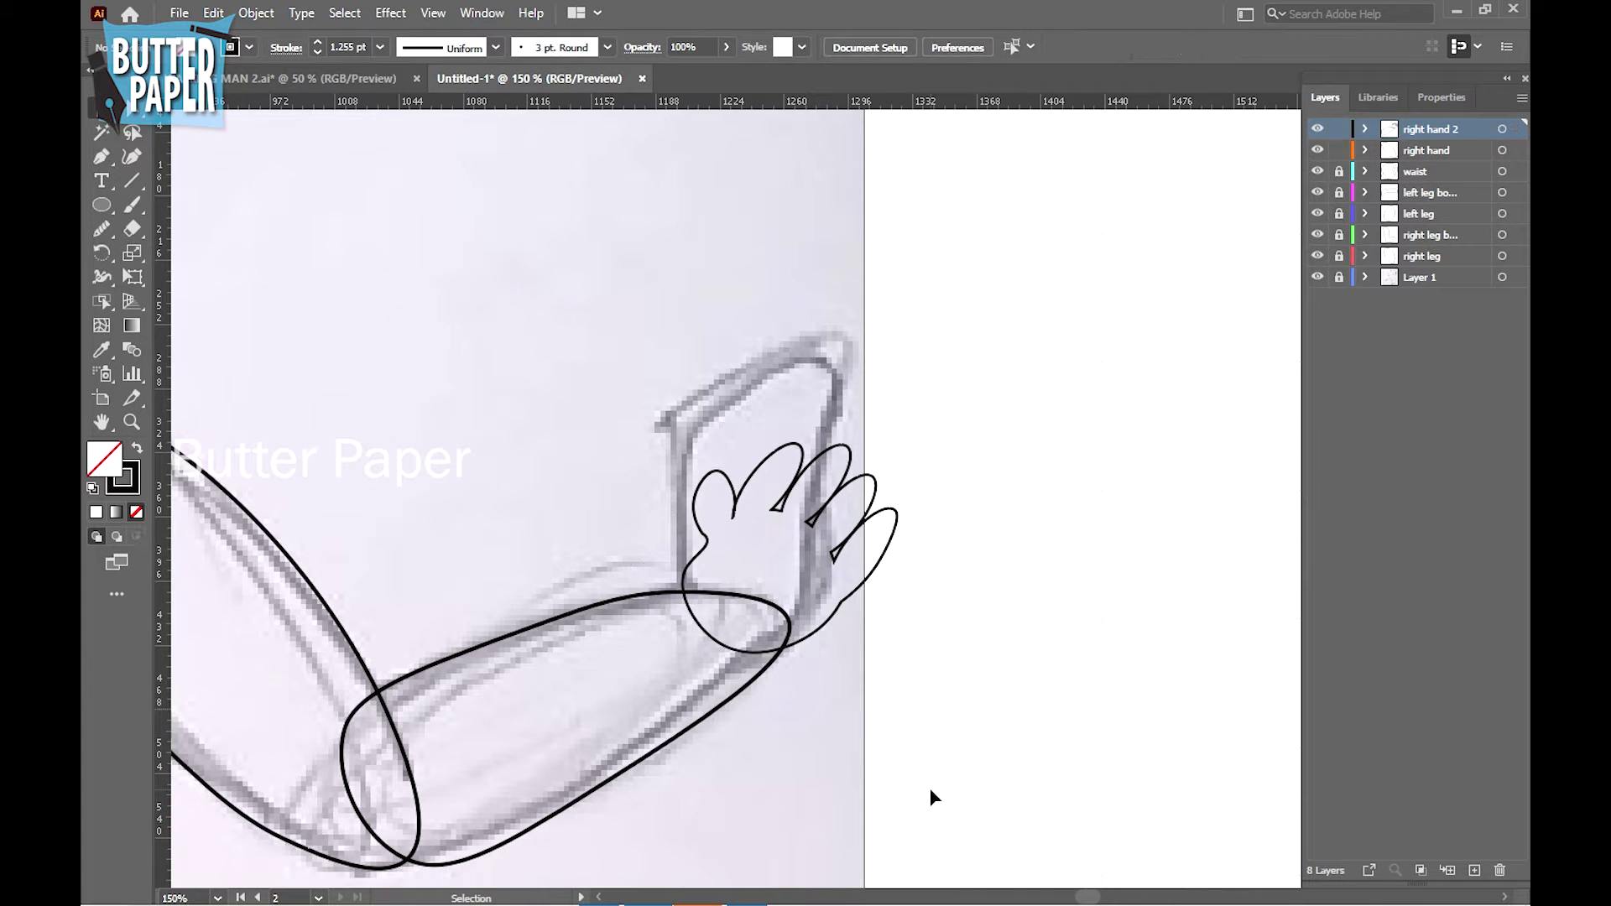
{"action": "left_click", "coordinate": [875, 520]}
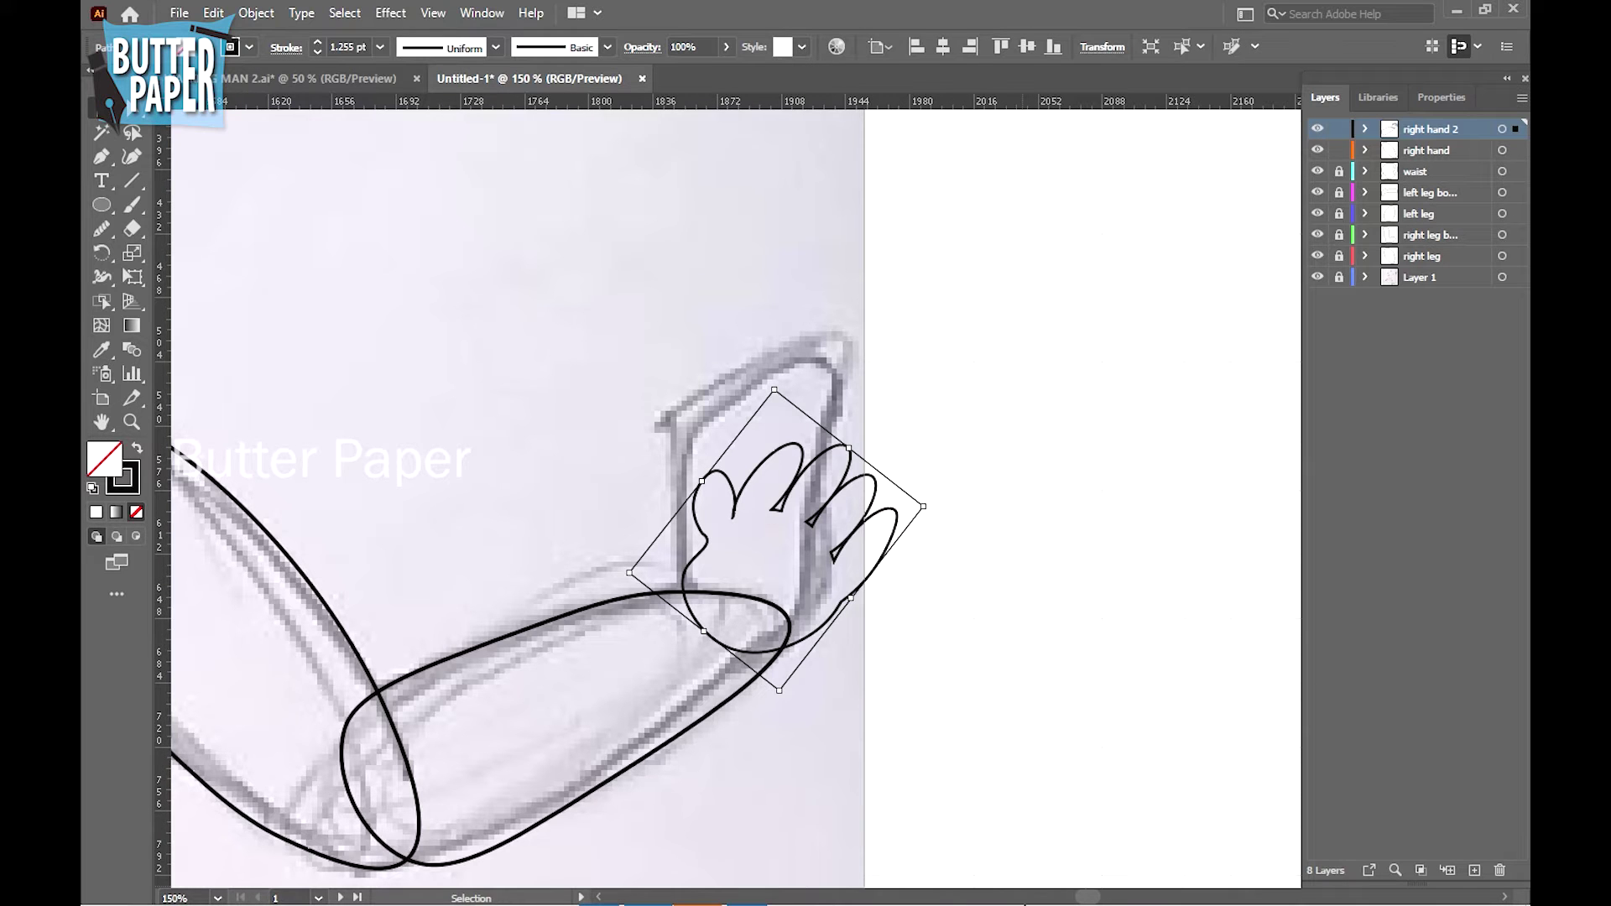
{"action": "left_click", "coordinate": [847, 520]}
Zoom out to show the whole running figure and lock the 'right hand 2' layer
{"action": "key", "text": "z"}
{"action": "left_click", "coordinate": [792, 636]}
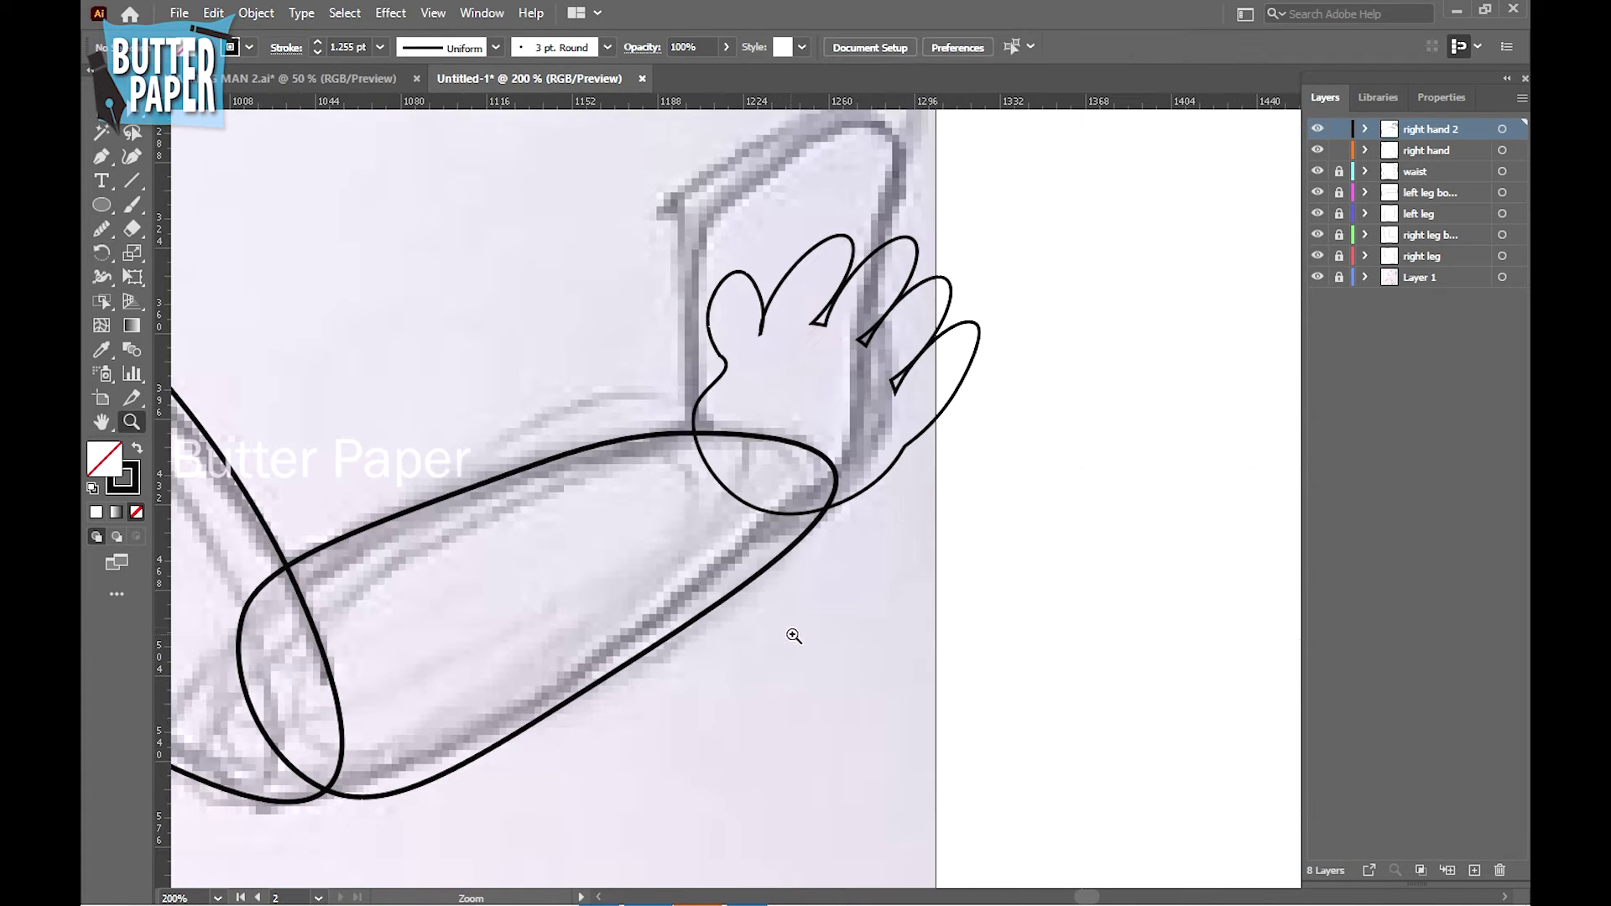
{"action": "left_click", "coordinate": [804, 619], "text": "alt"}
{"action": "left_click", "coordinate": [803, 619], "text": "alt"}
{"action": "left_click", "coordinate": [803, 619], "text": "alt"}
{"action": "scroll", "coordinate": [912, 625], "scroll_direction": "up", "scroll_amount": 3}
{"action": "scroll", "coordinate": [977, 798], "scroll_direction": "up", "scroll_amount": 3}
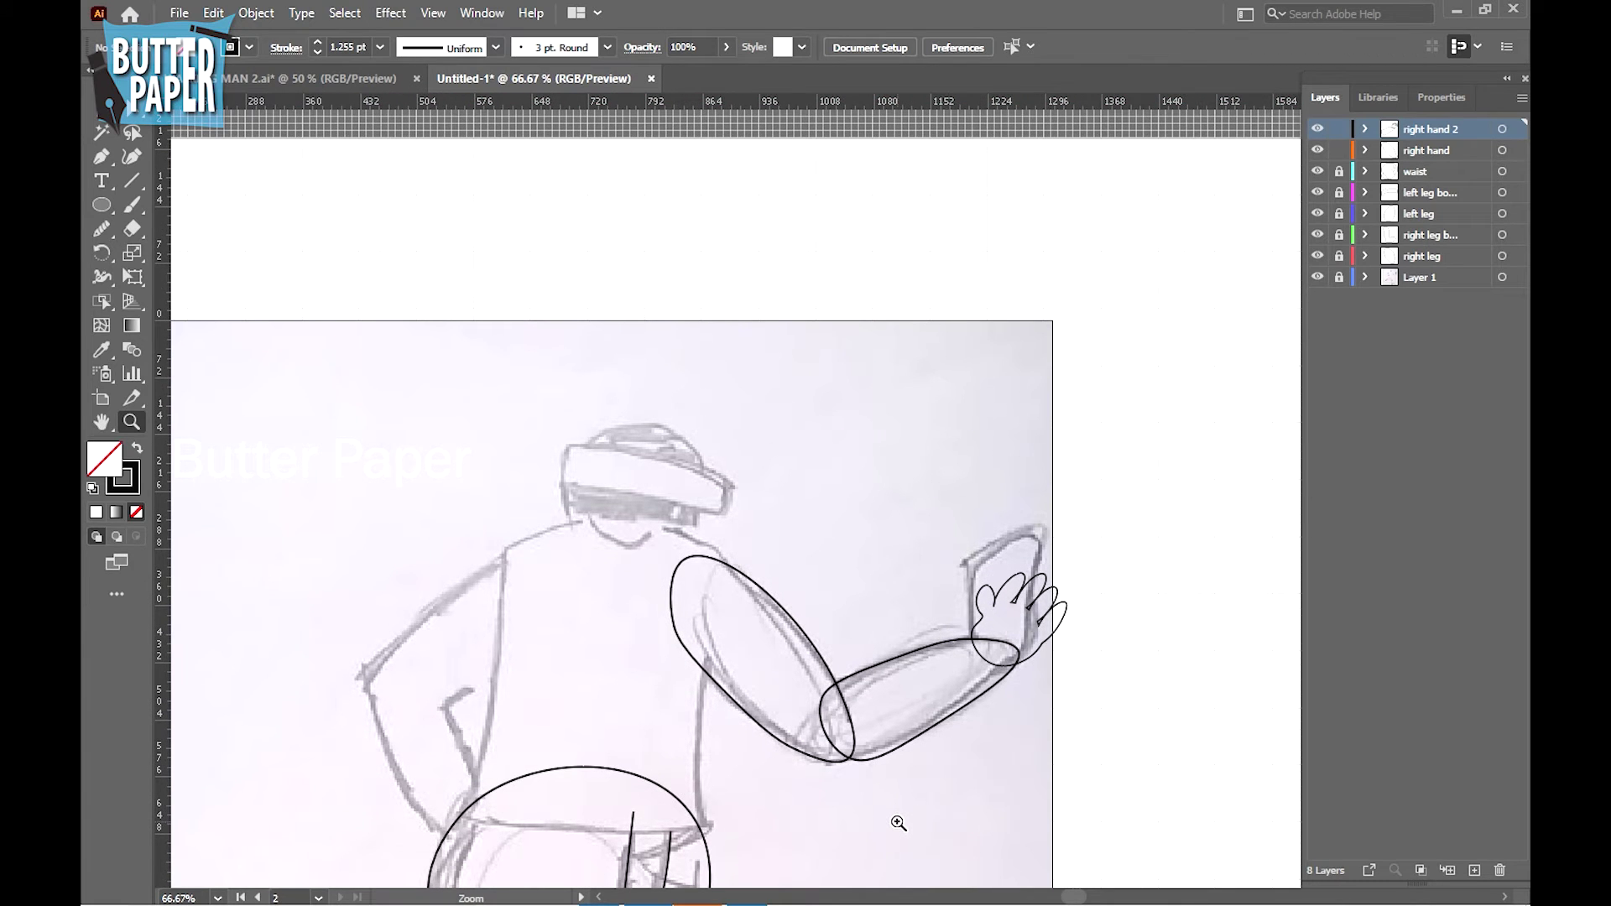
{"action": "scroll", "coordinate": [890, 813], "scroll_direction": "down", "scroll_amount": 1}
{"action": "scroll", "coordinate": [942, 569], "scroll_direction": "down", "scroll_amount": 3}
{"action": "scroll", "coordinate": [942, 568], "scroll_direction": "left", "scroll_amount": 1}
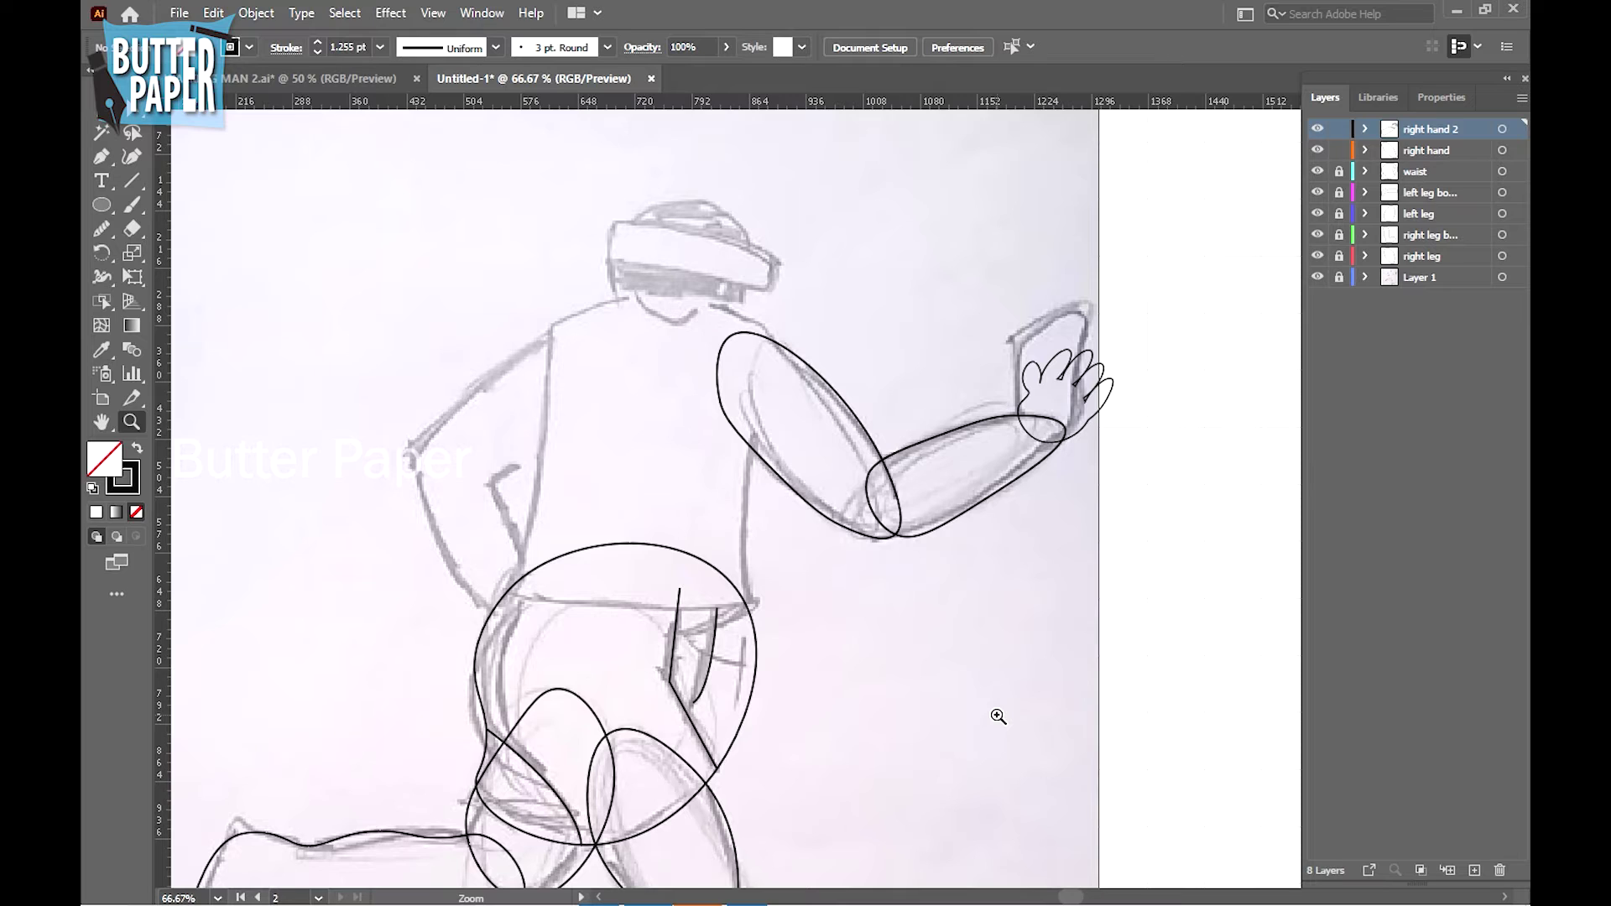
{"action": "left_click", "coordinate": [1338, 150]}
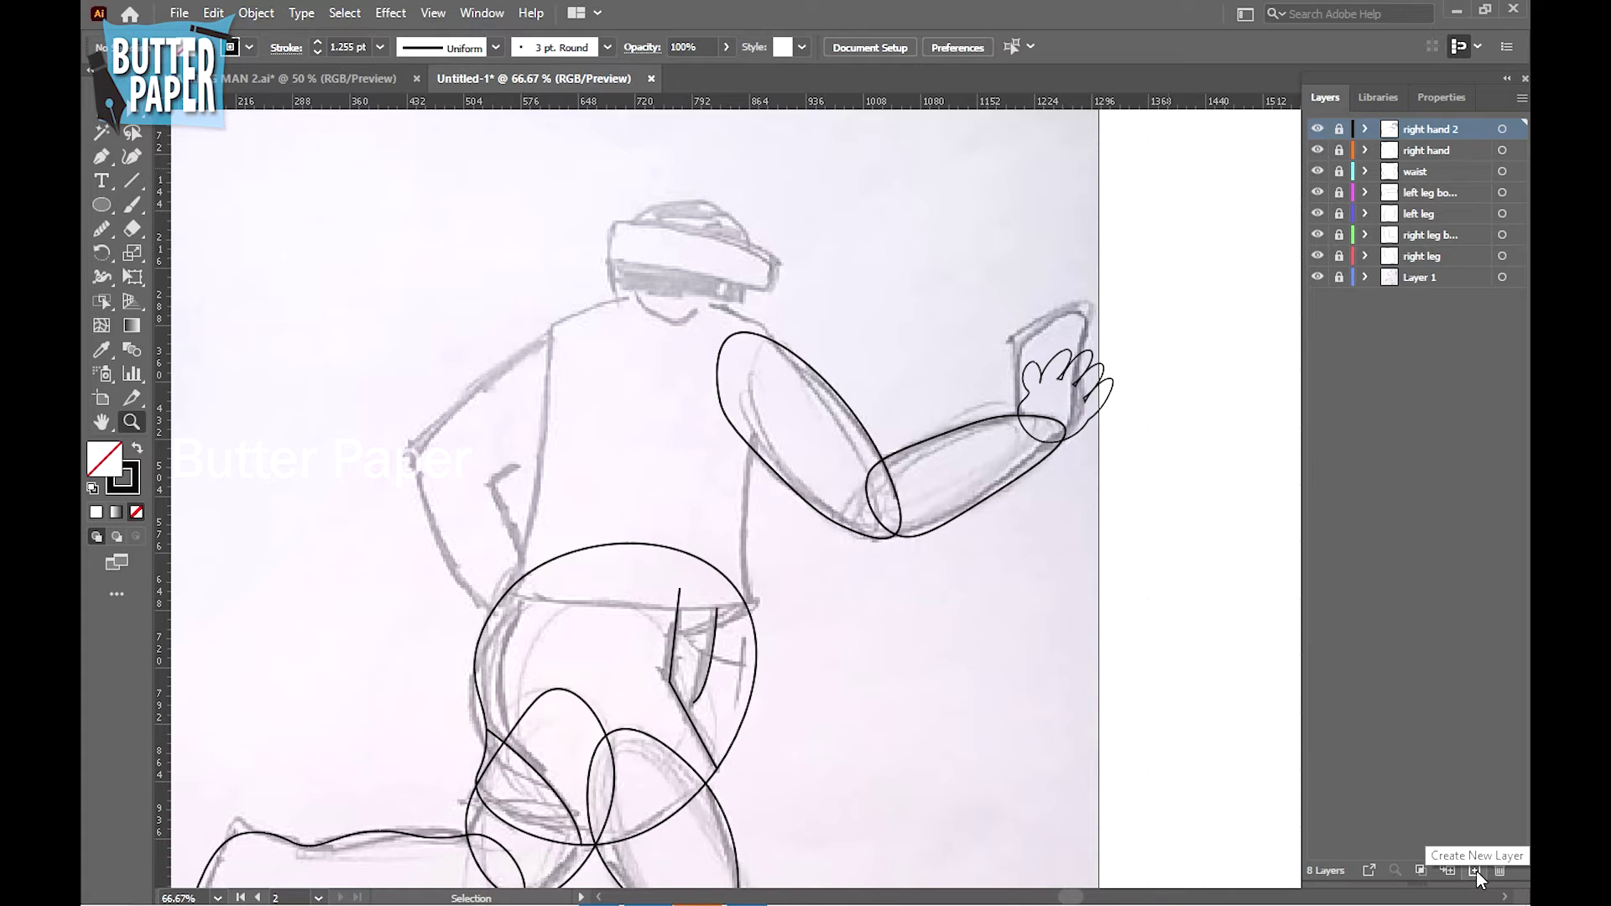
Add a 'left hand' layer and trace a closed outline around the bent left arm
{"action": "left_click", "coordinate": [1474, 872]}
{"action": "double_click", "coordinate": [1426, 129]}
{"action": "type", "text": "left hand"}
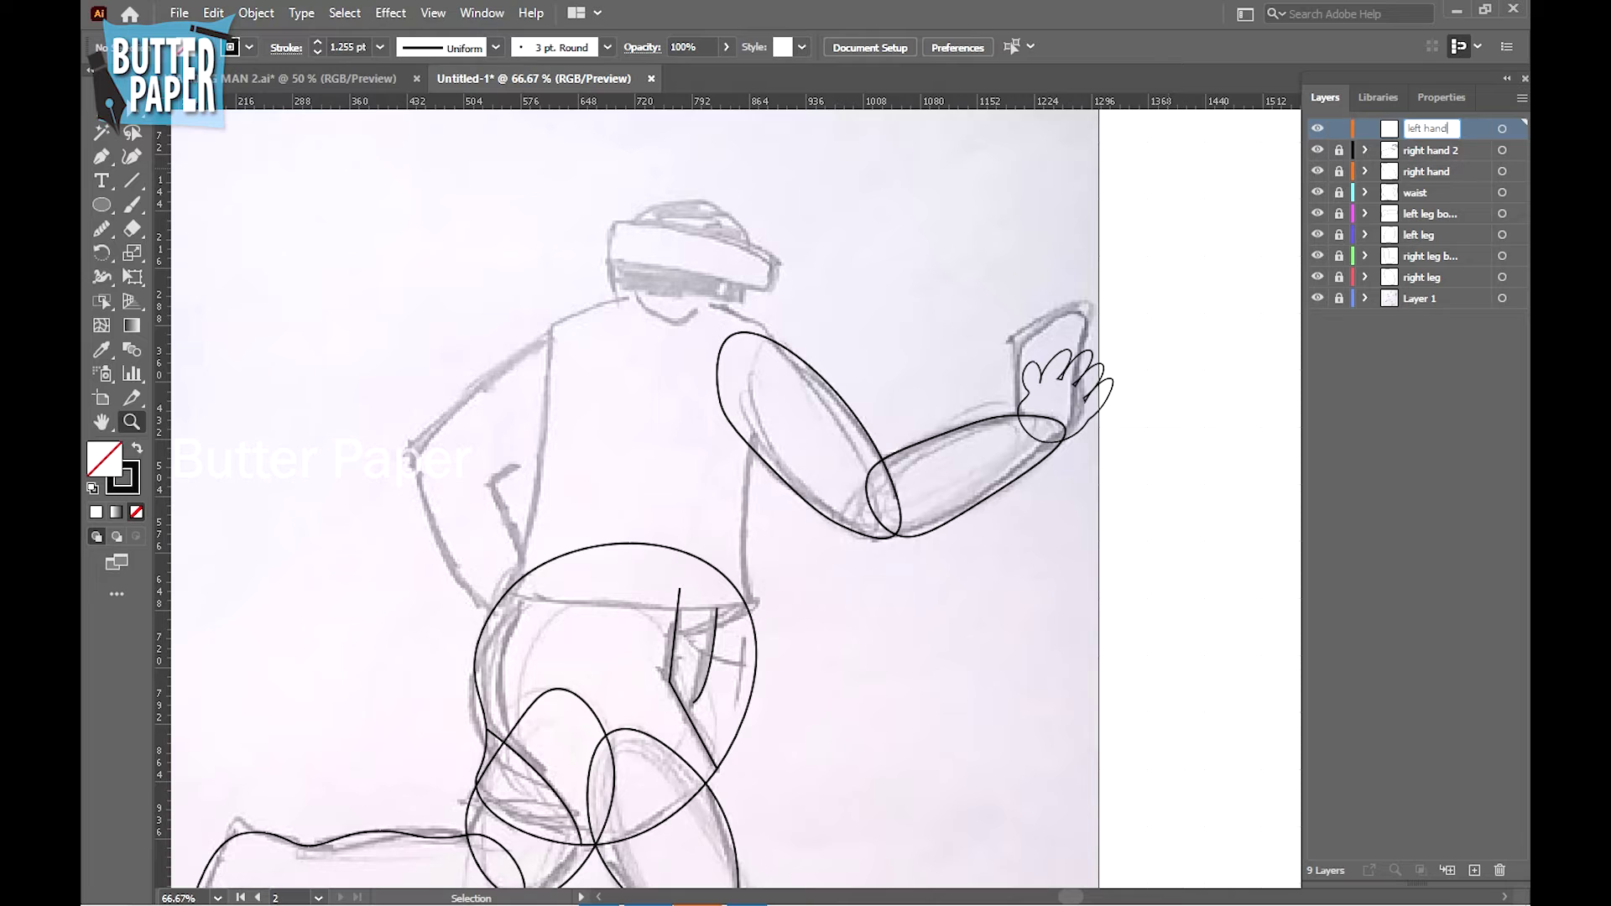
{"action": "key", "text": "Return"}
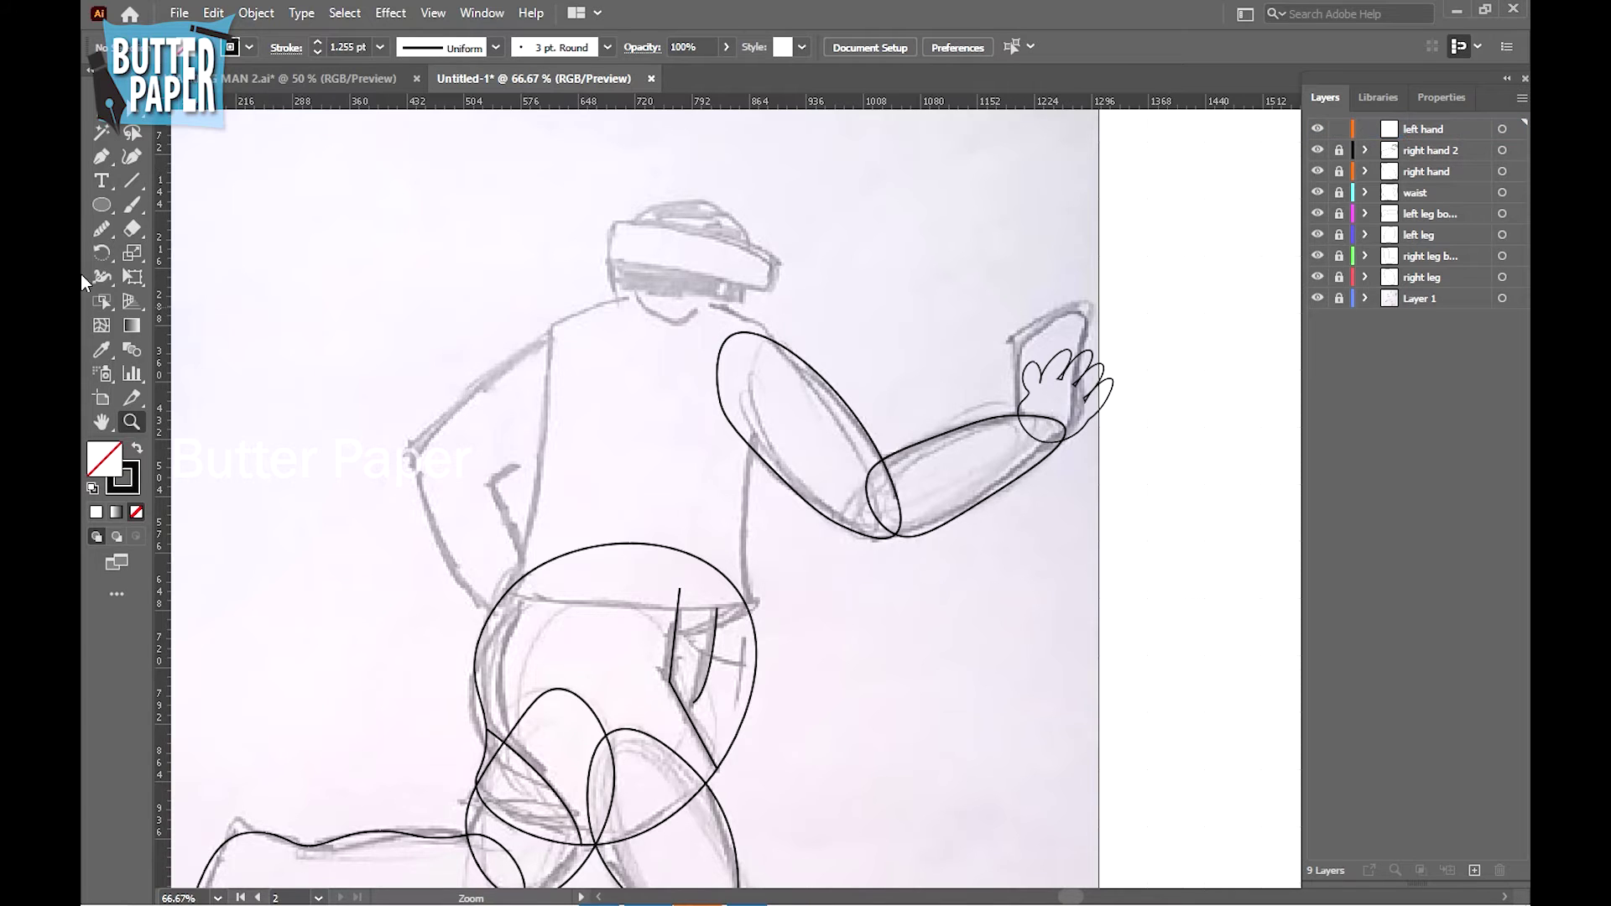
{"action": "left_click", "coordinate": [132, 156]}
{"action": "left_click", "coordinate": [563, 324]}
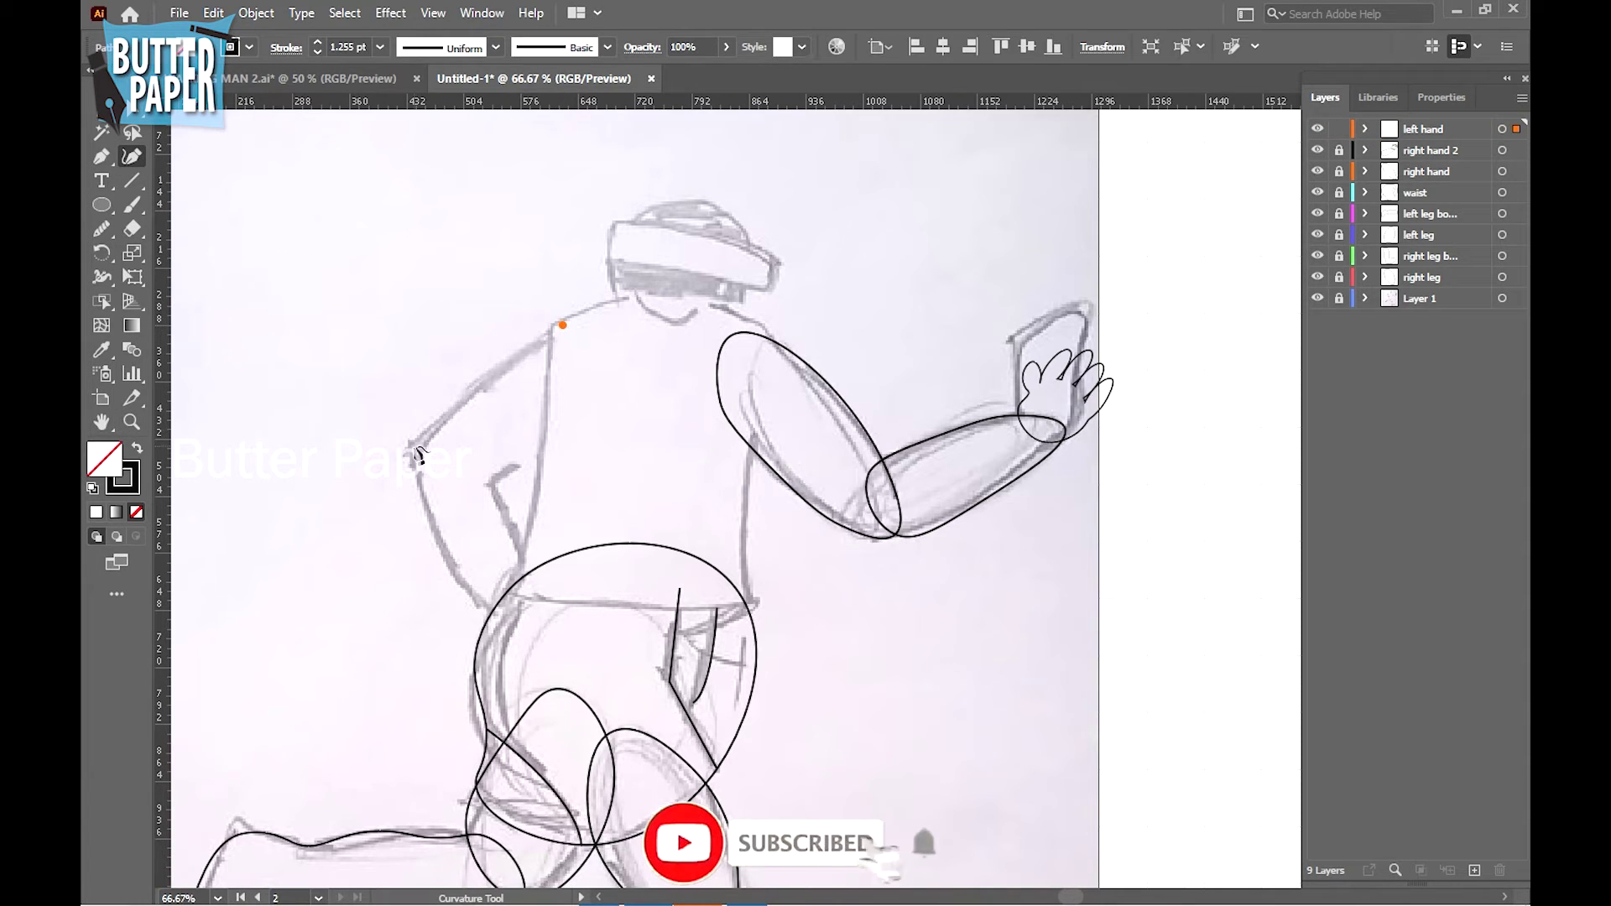
{"action": "left_click", "coordinate": [413, 445]}
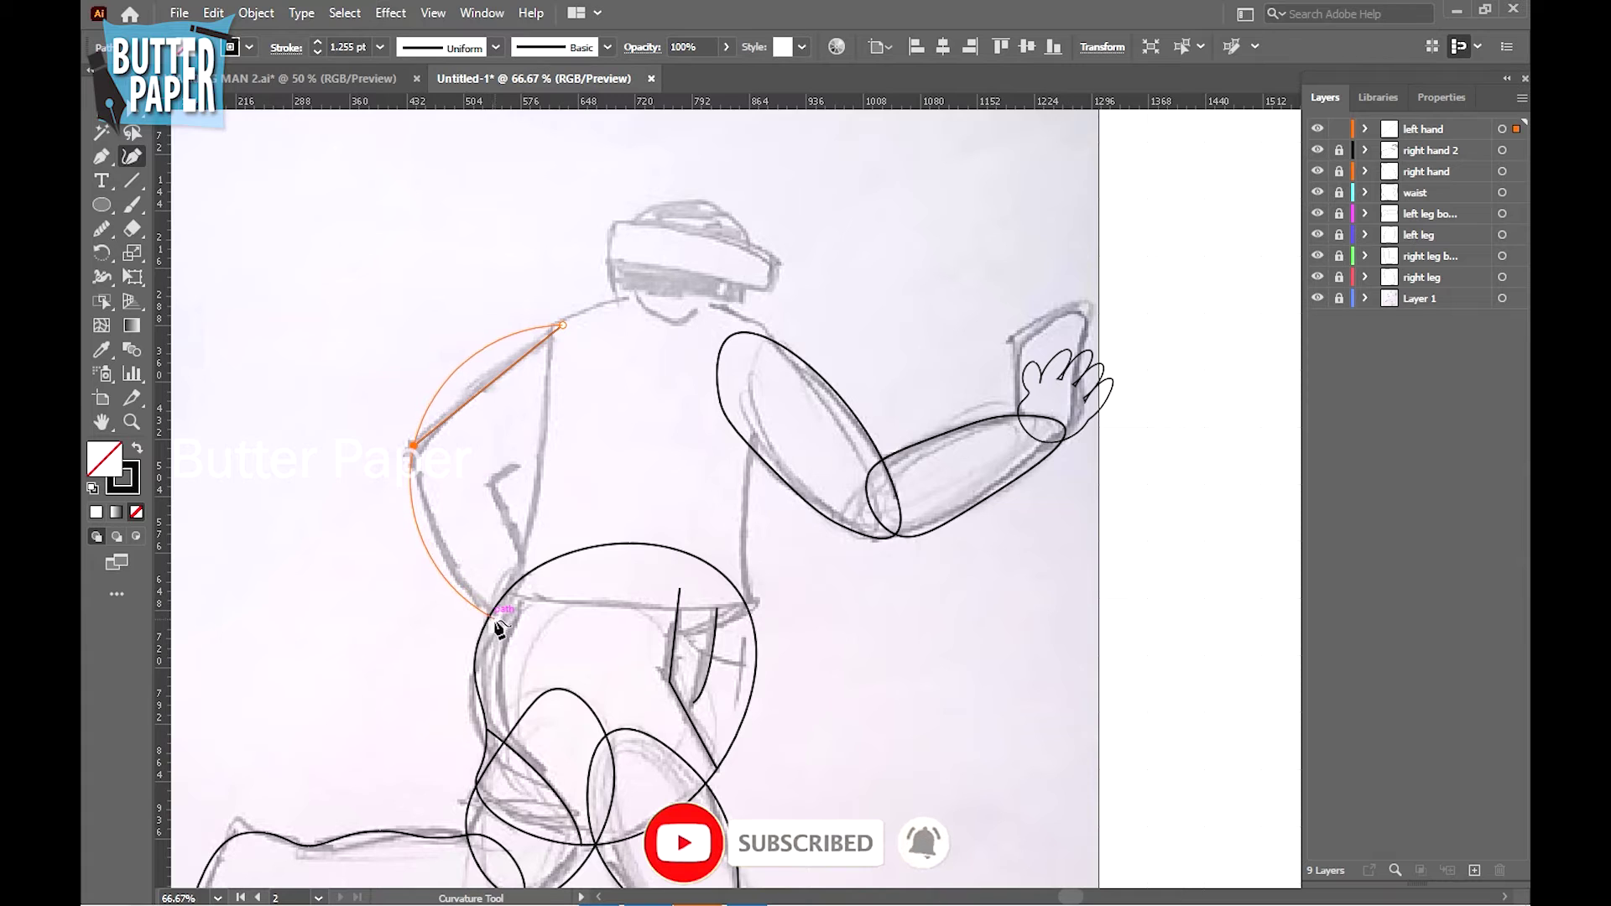
{"action": "left_click", "coordinate": [504, 627]}
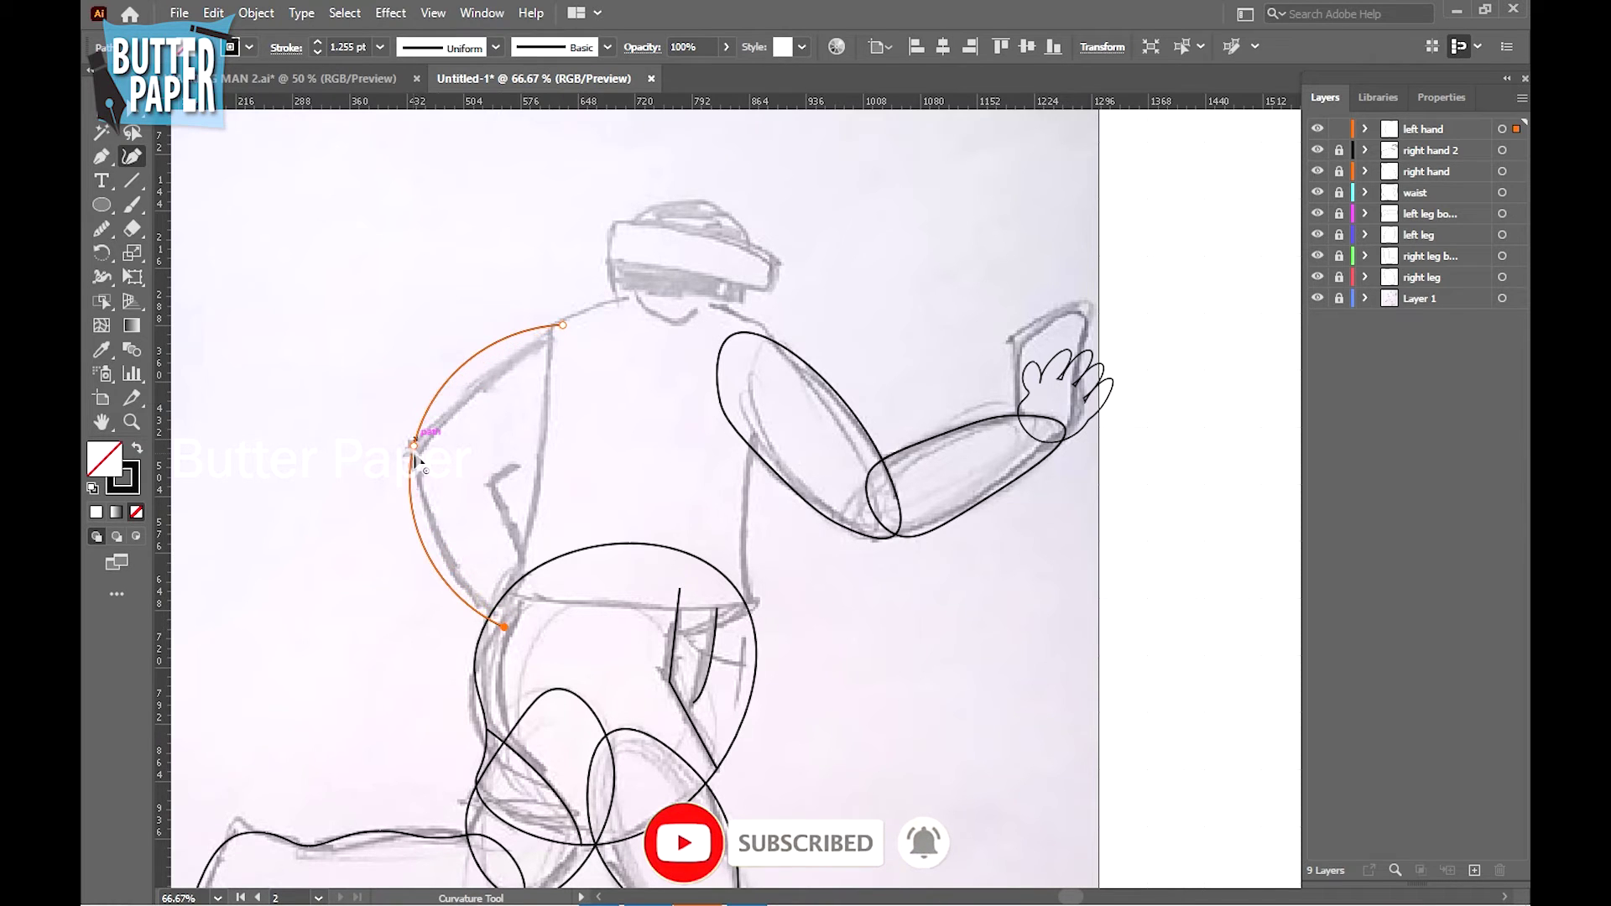
{"action": "mouse_move", "coordinate": [418, 467]}
{"action": "left_mouse_down"}
{"action": "mouse_move", "coordinate": [416, 490]}
{"action": "mouse_move", "coordinate": [413, 458]}
{"action": "left_mouse_up"}
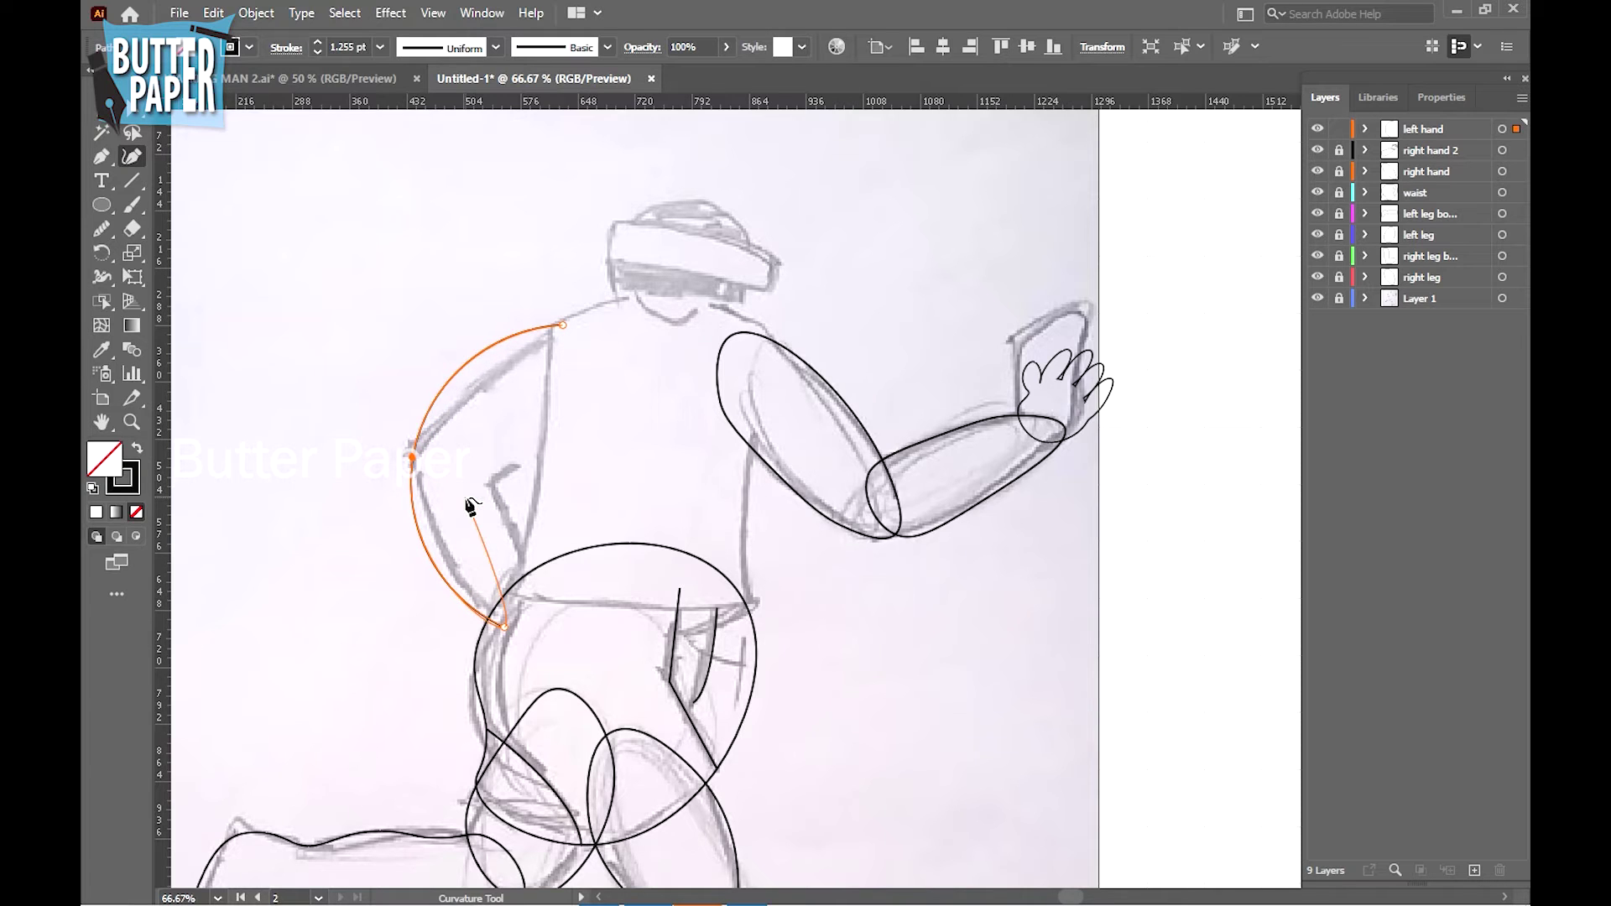
{"action": "left_click", "coordinate": [535, 596]}
{"action": "left_click", "coordinate": [492, 481]}
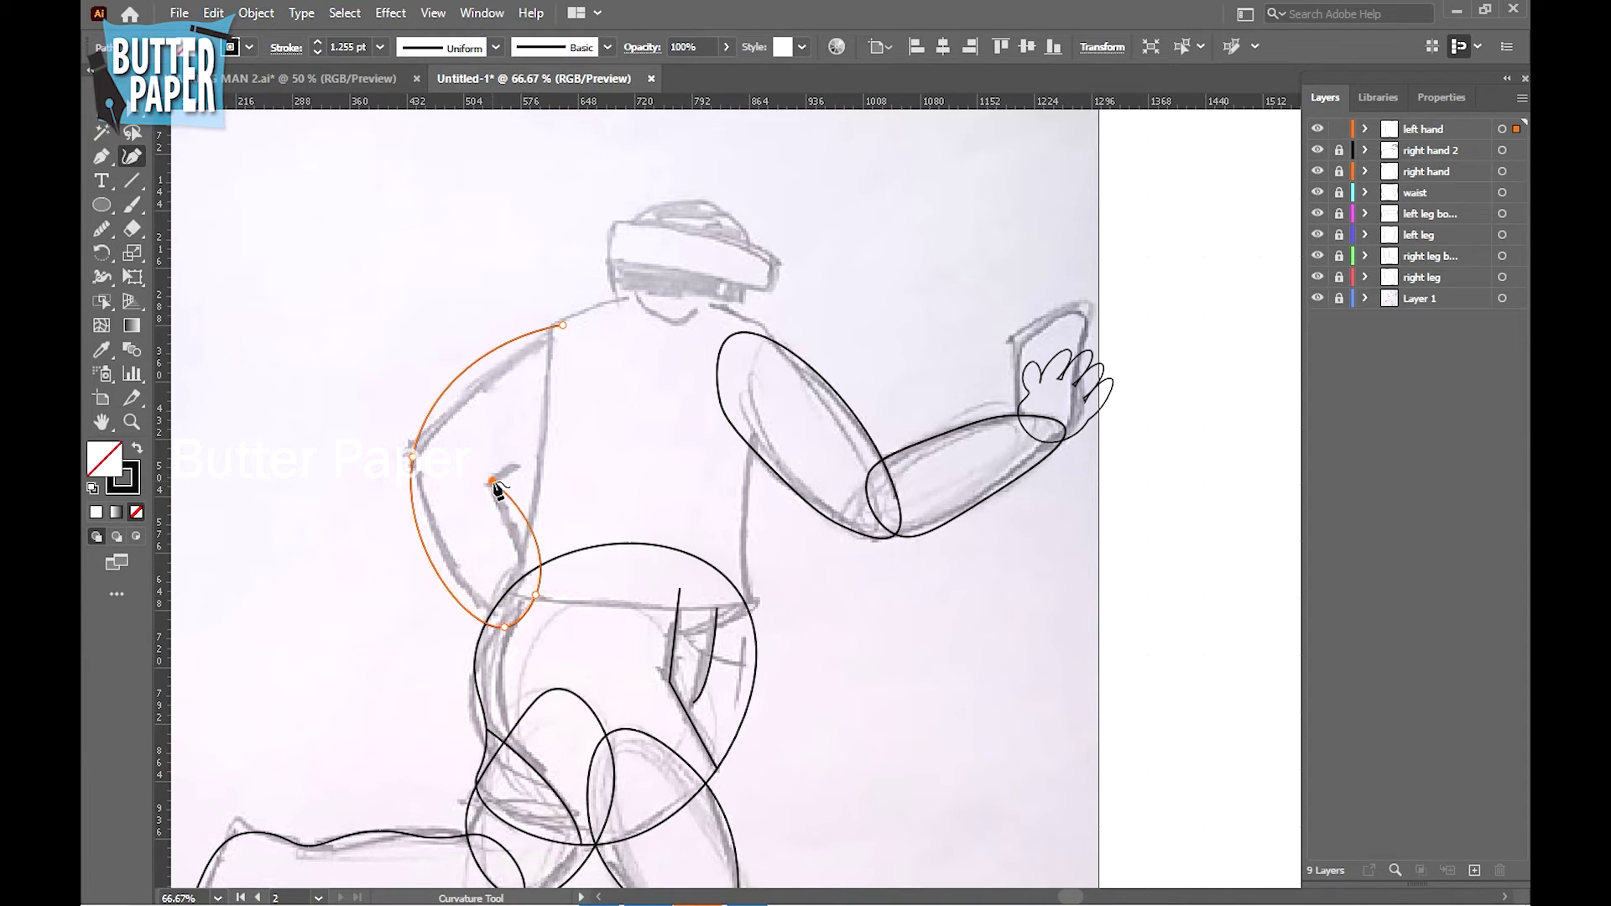
{"action": "left_click", "coordinate": [575, 424]}
{"action": "left_click", "coordinate": [562, 324]}
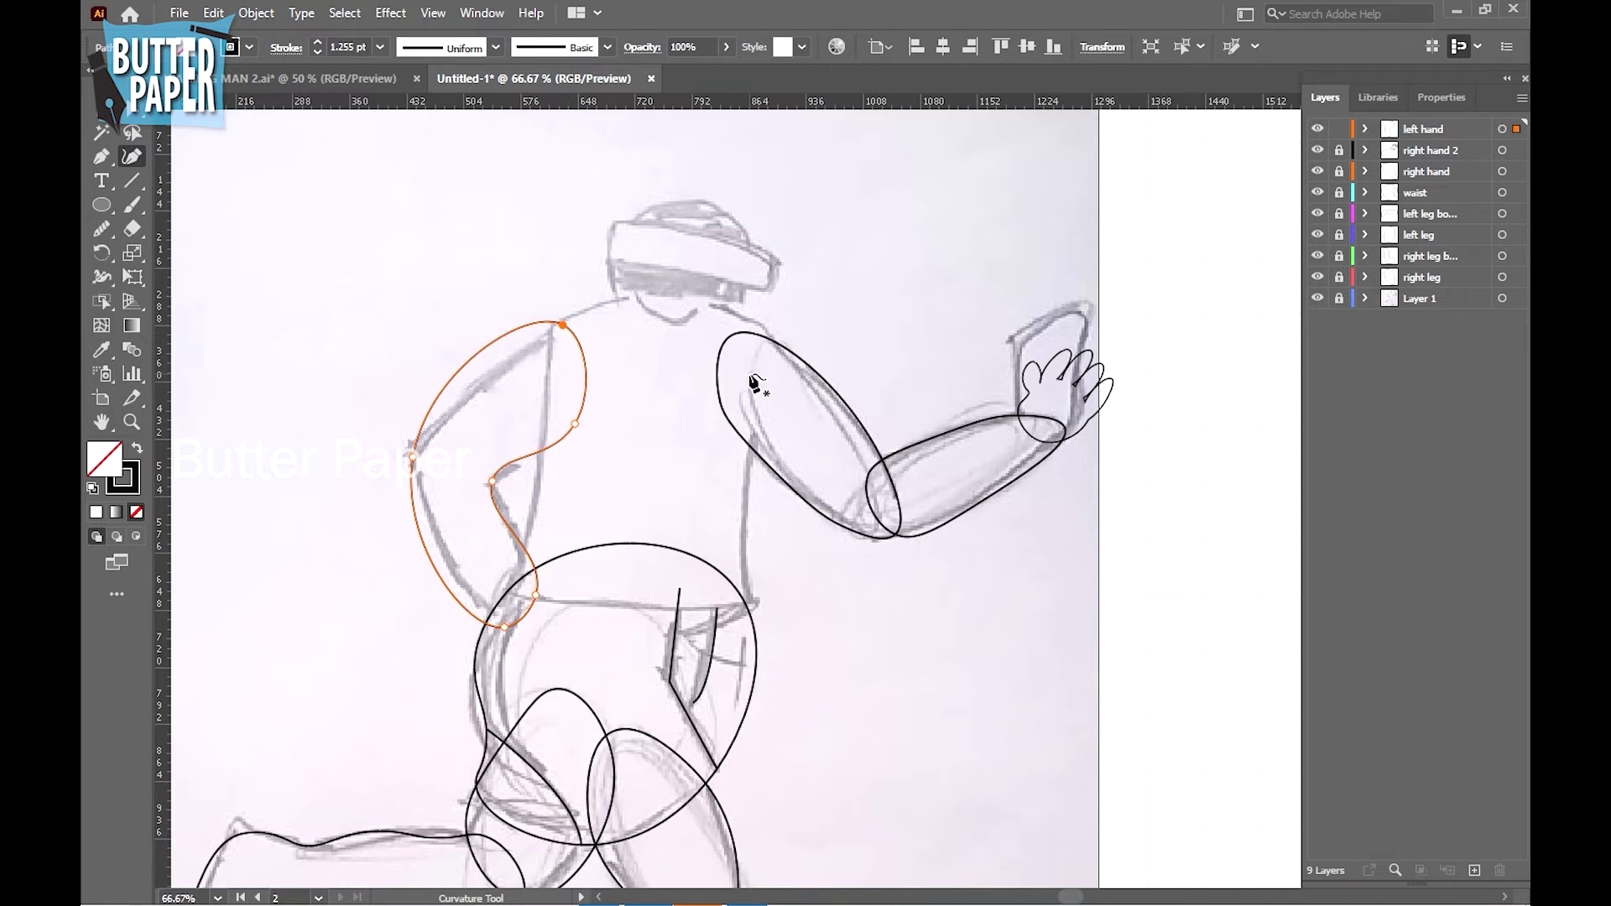
Refine the left arm outline with extra points to fit the sketch's outer edge and elbow
{"action": "left_click_drag", "start_coordinate": [413, 460], "coordinate": [433, 442]}
{"action": "left_click_drag", "start_coordinate": [562, 325], "coordinate": [568, 327]}
{"action": "left_click", "coordinate": [422, 457]}
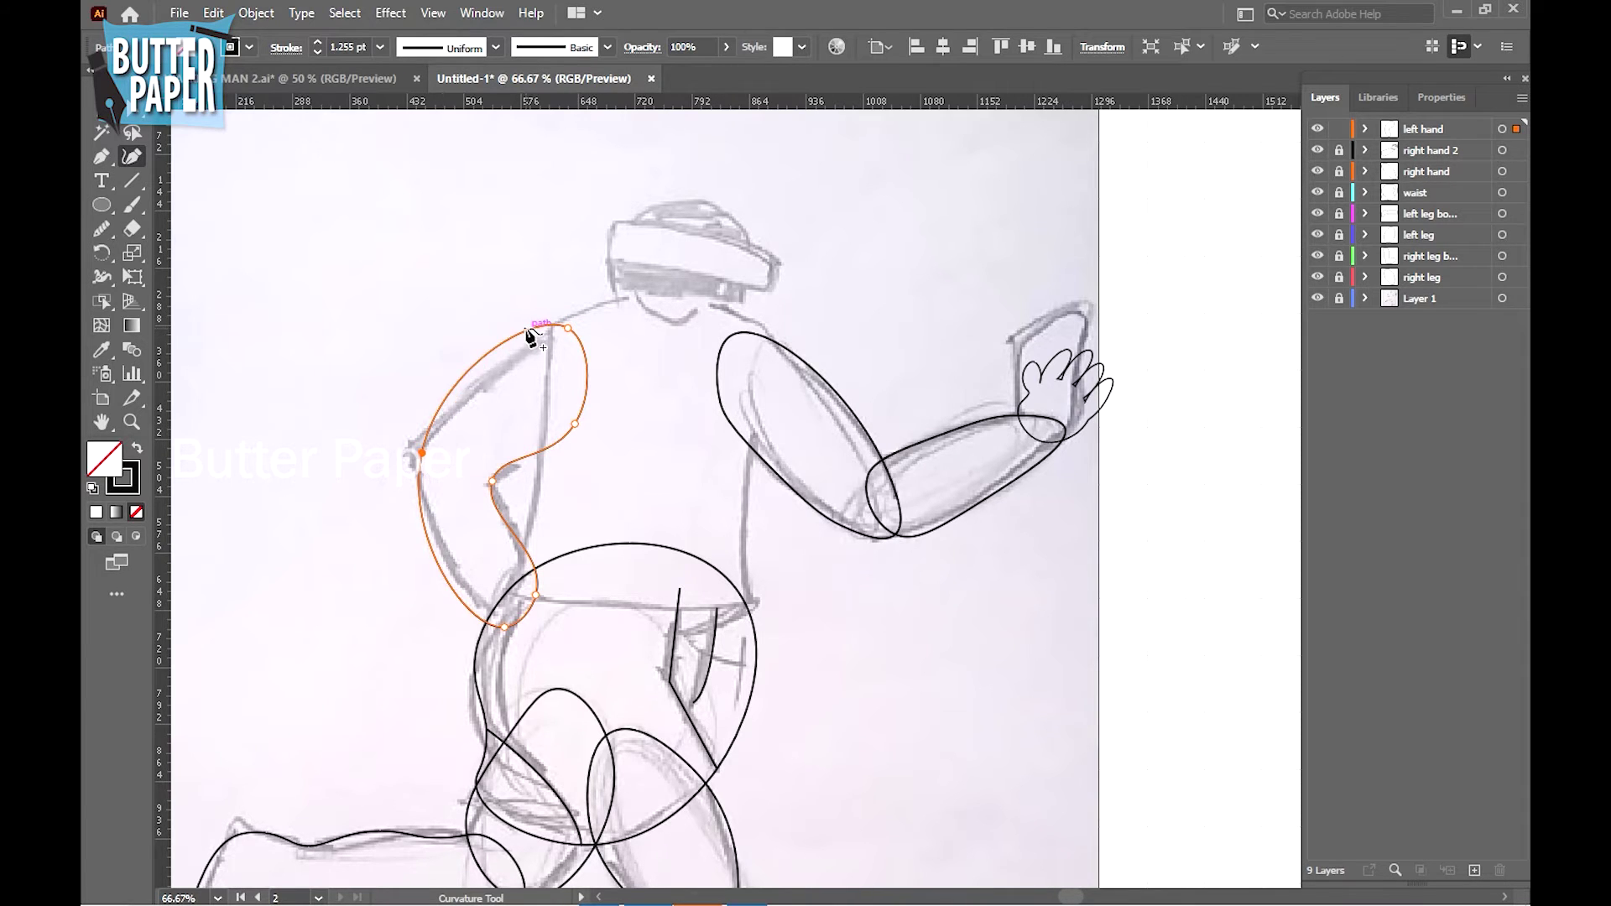
{"action": "left_click", "coordinate": [494, 371]}
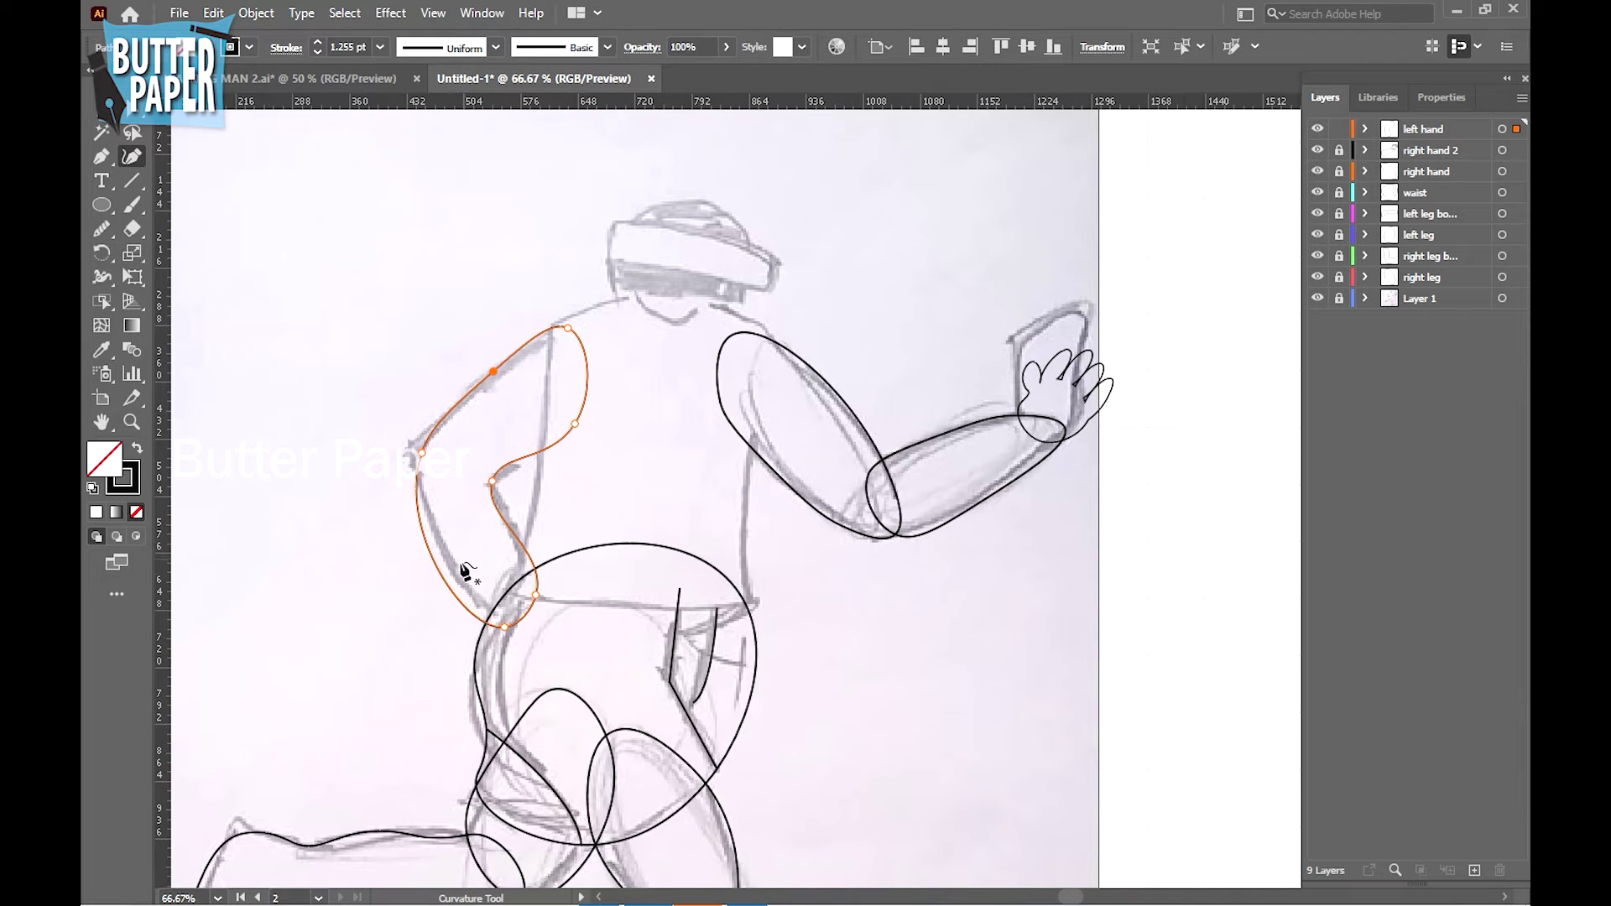
{"action": "left_click_drag", "start_coordinate": [422, 454], "coordinate": [414, 446]}
{"action": "left_click_drag", "start_coordinate": [502, 624], "coordinate": [515, 624]}
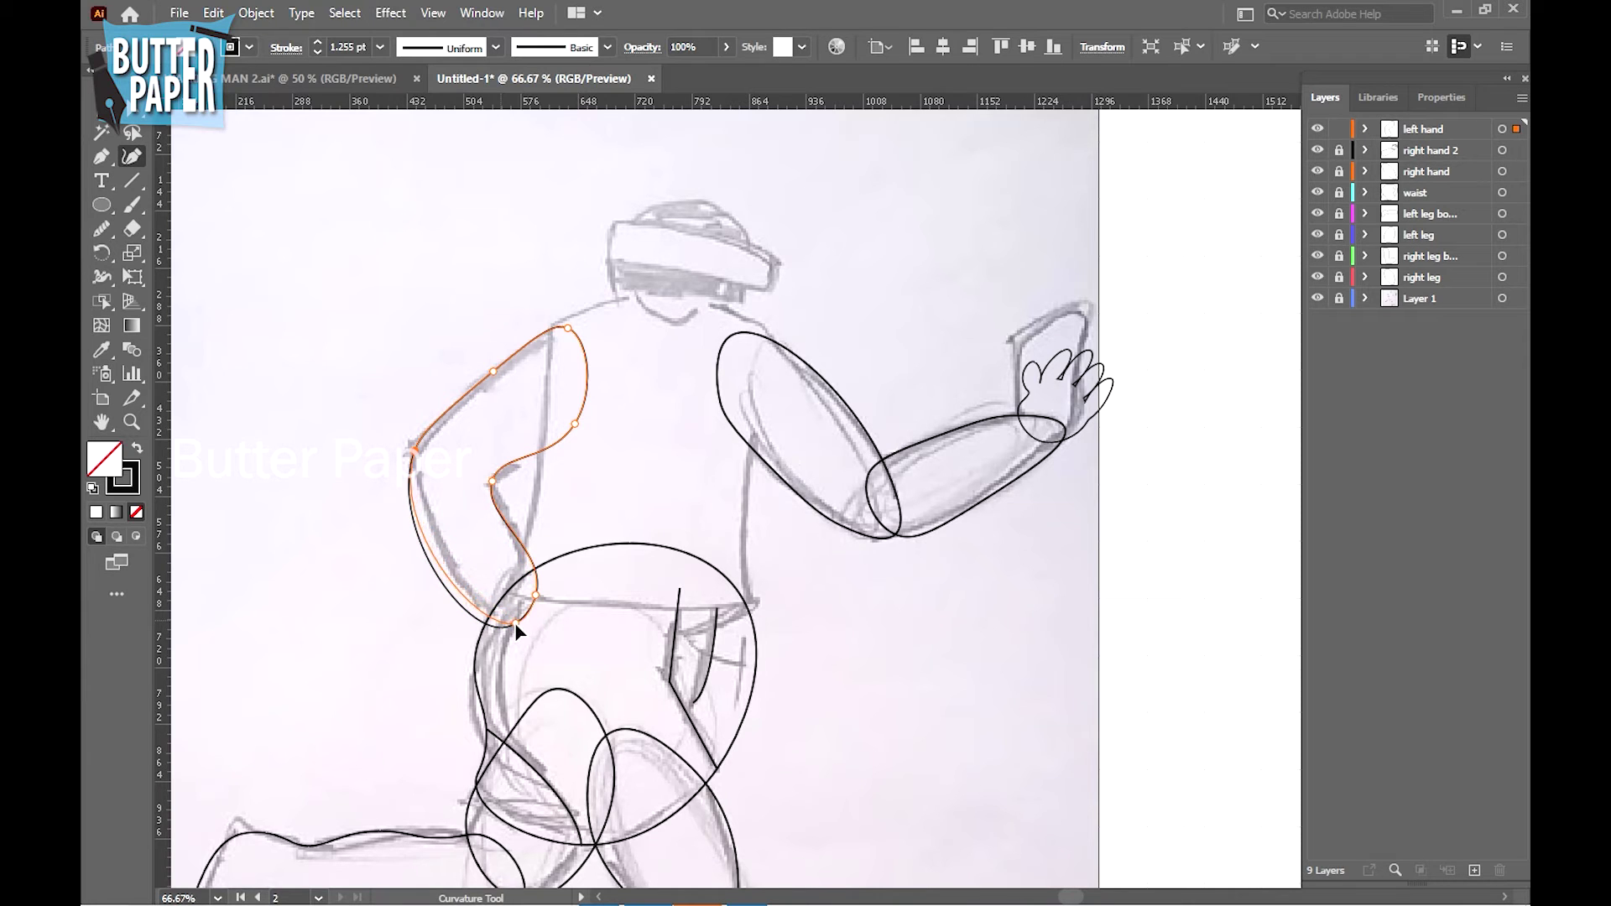
{"action": "left_click", "coordinate": [429, 547]}
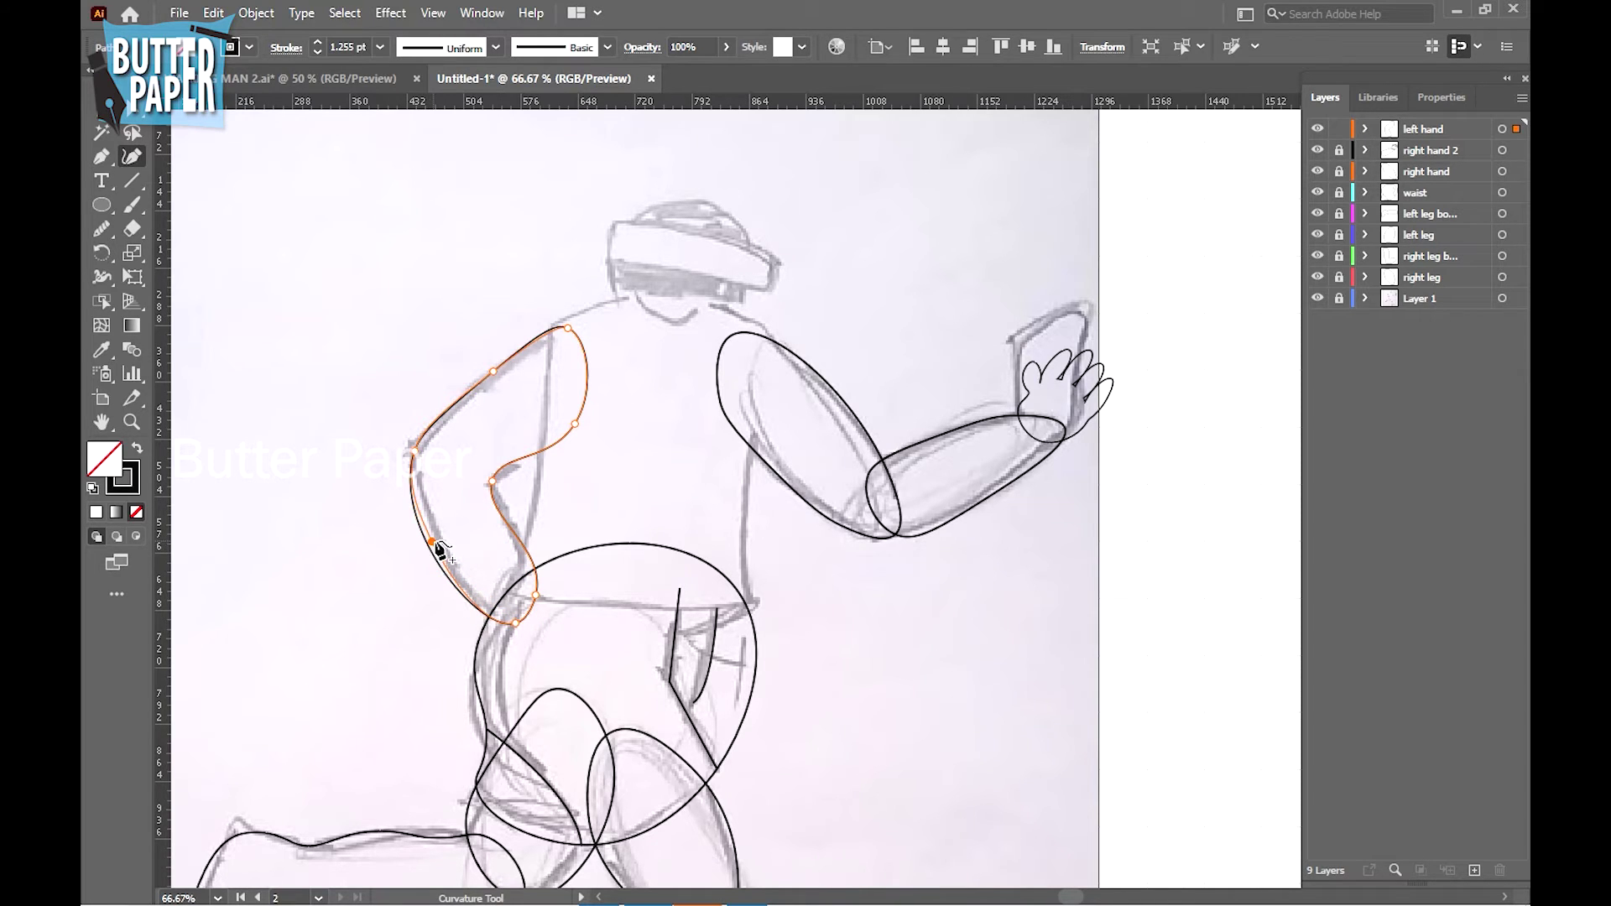
{"action": "left_click_drag", "start_coordinate": [431, 549], "coordinate": [439, 539]}
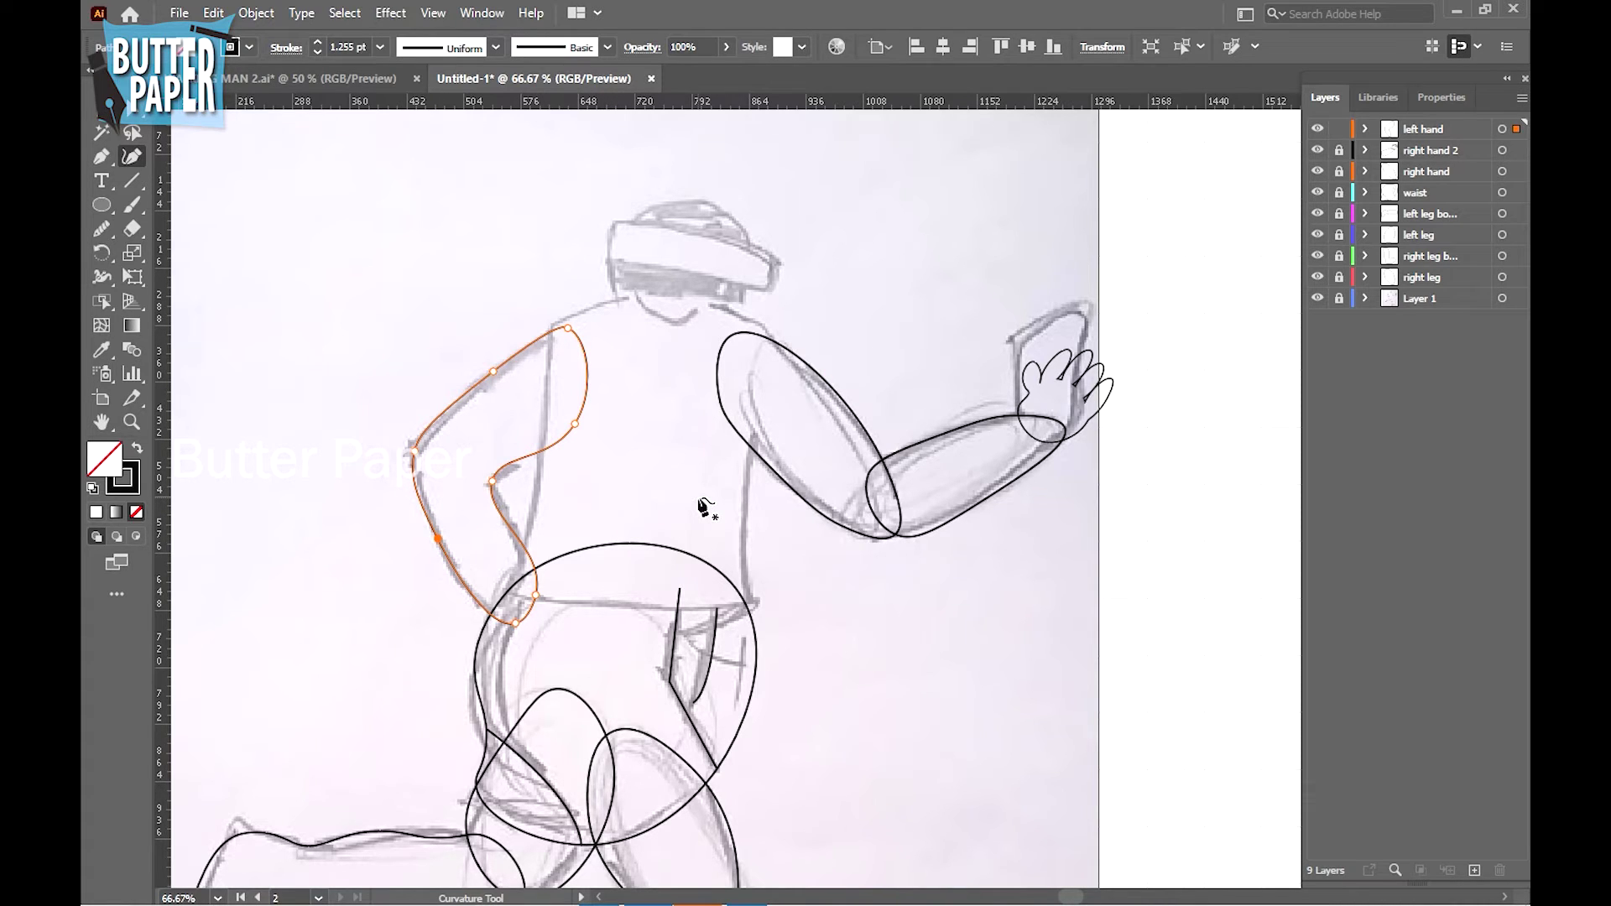
Add a 'body' layer and trace the torso's left side, waist and right side
{"action": "left_click", "coordinate": [1474, 870]}
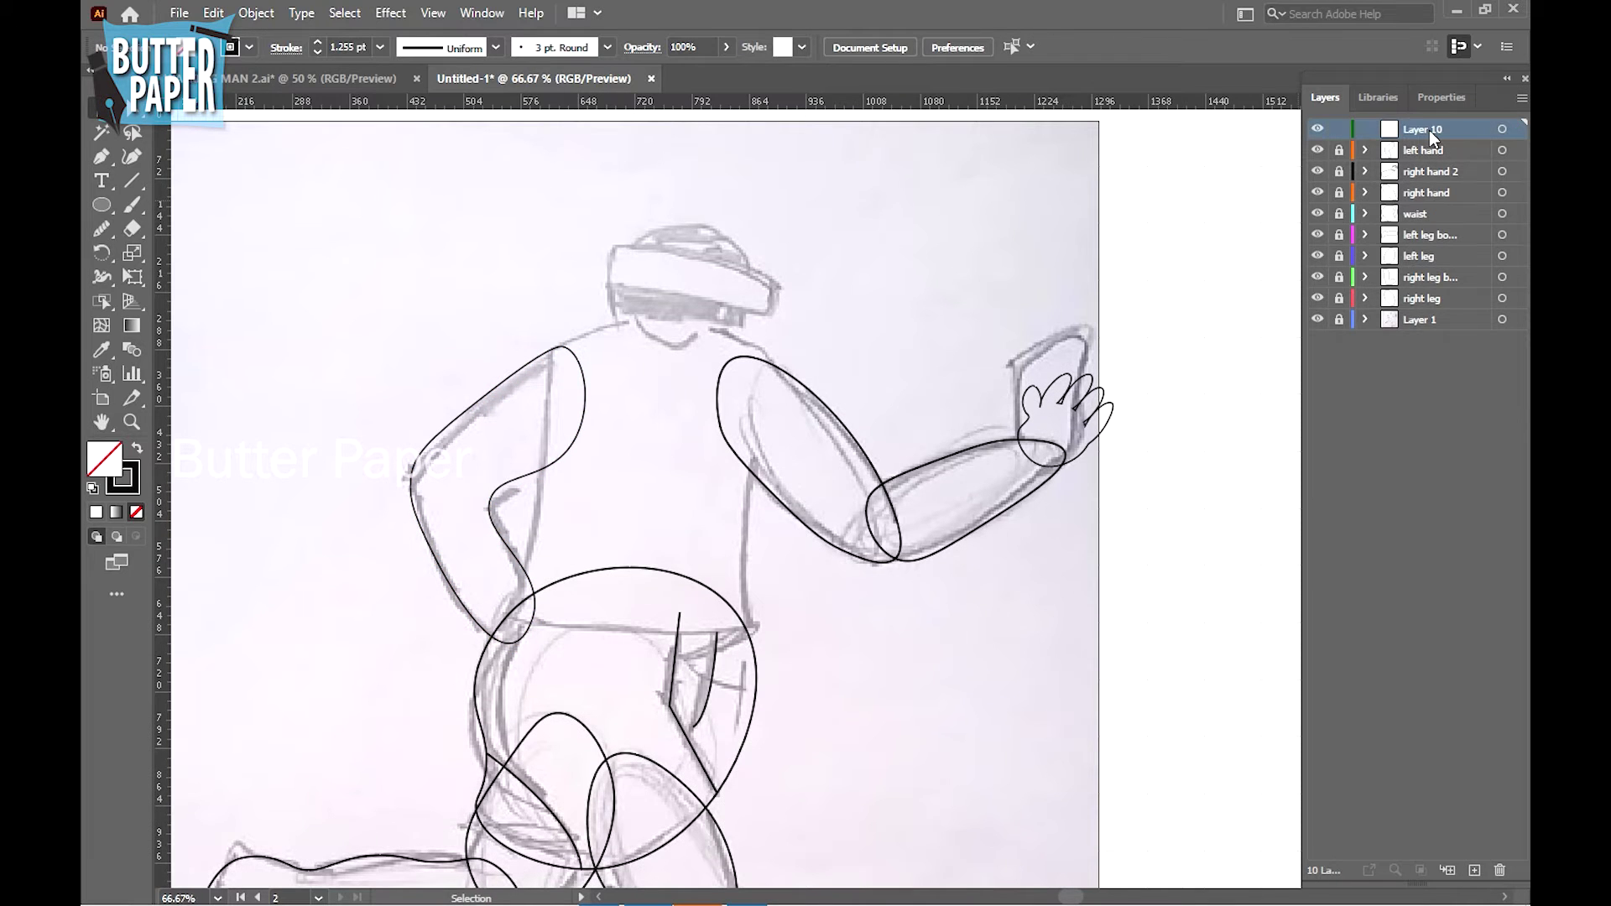
{"action": "double_click", "coordinate": [1428, 129]}
{"action": "type", "text": "body"}
{"action": "key", "text": "Return"}
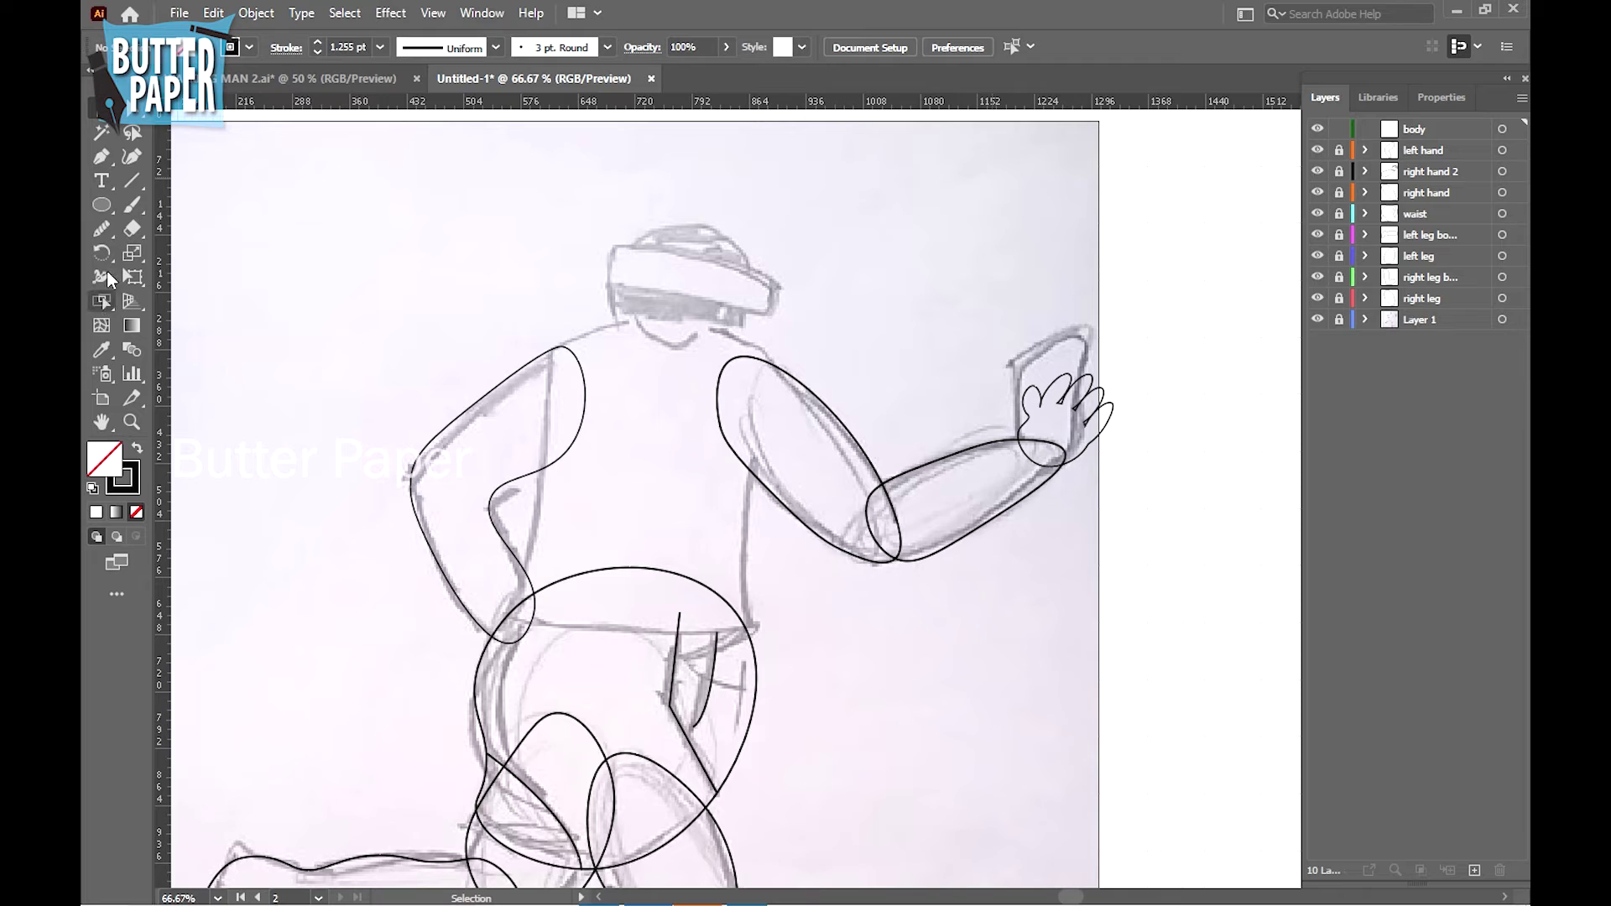
{"action": "left_click", "coordinate": [131, 155]}
{"action": "left_click", "coordinate": [548, 380]}
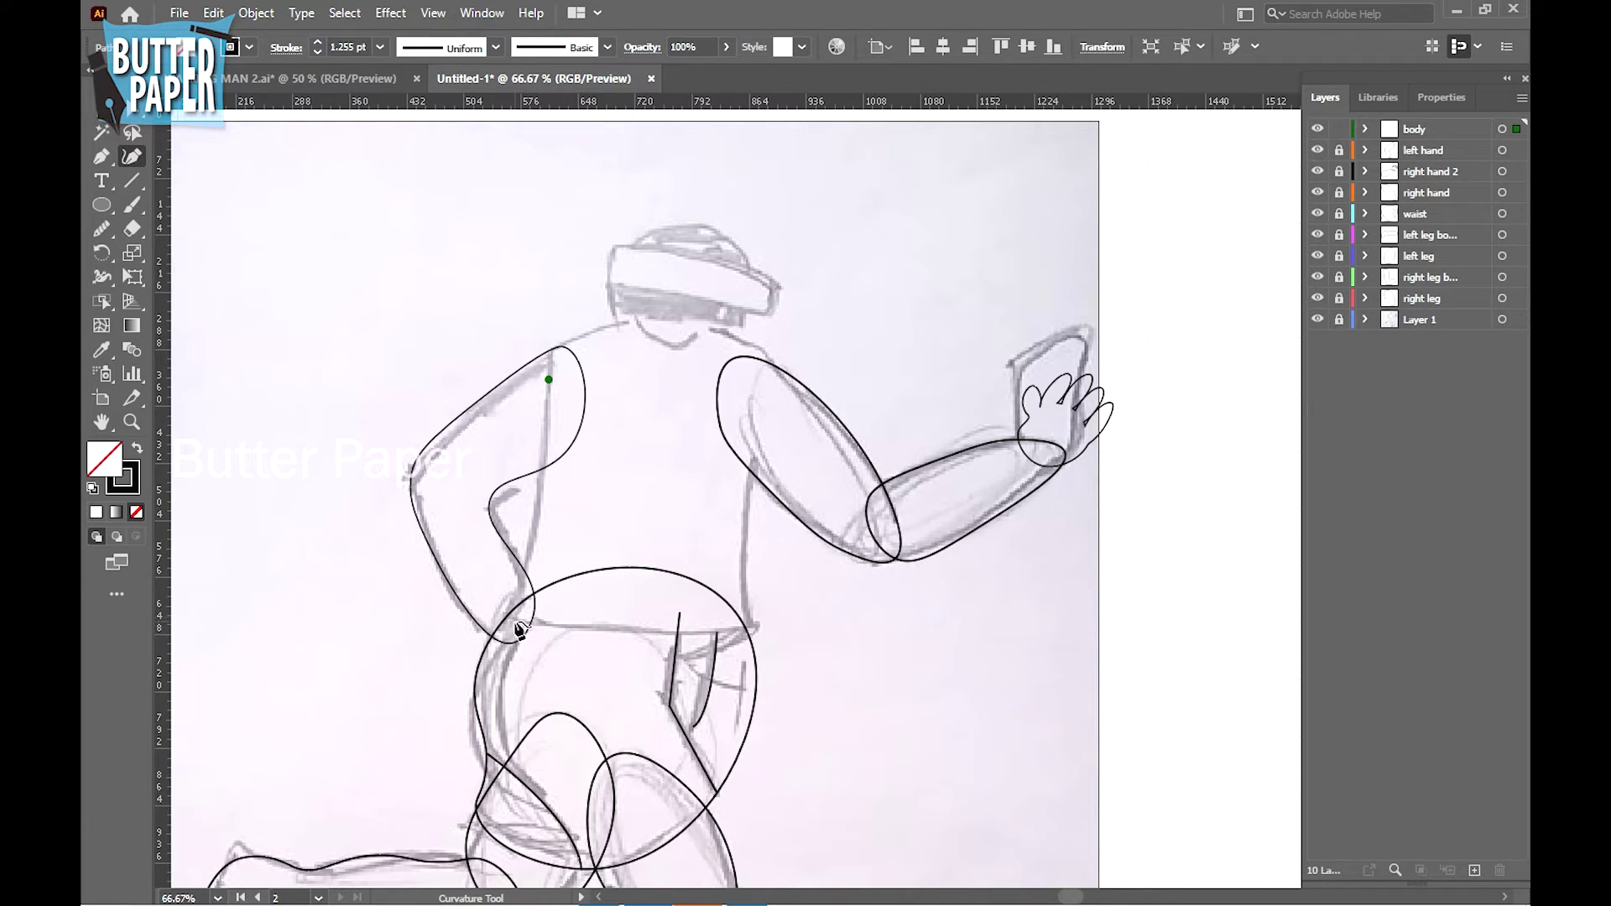
{"action": "left_click", "coordinate": [514, 617]}
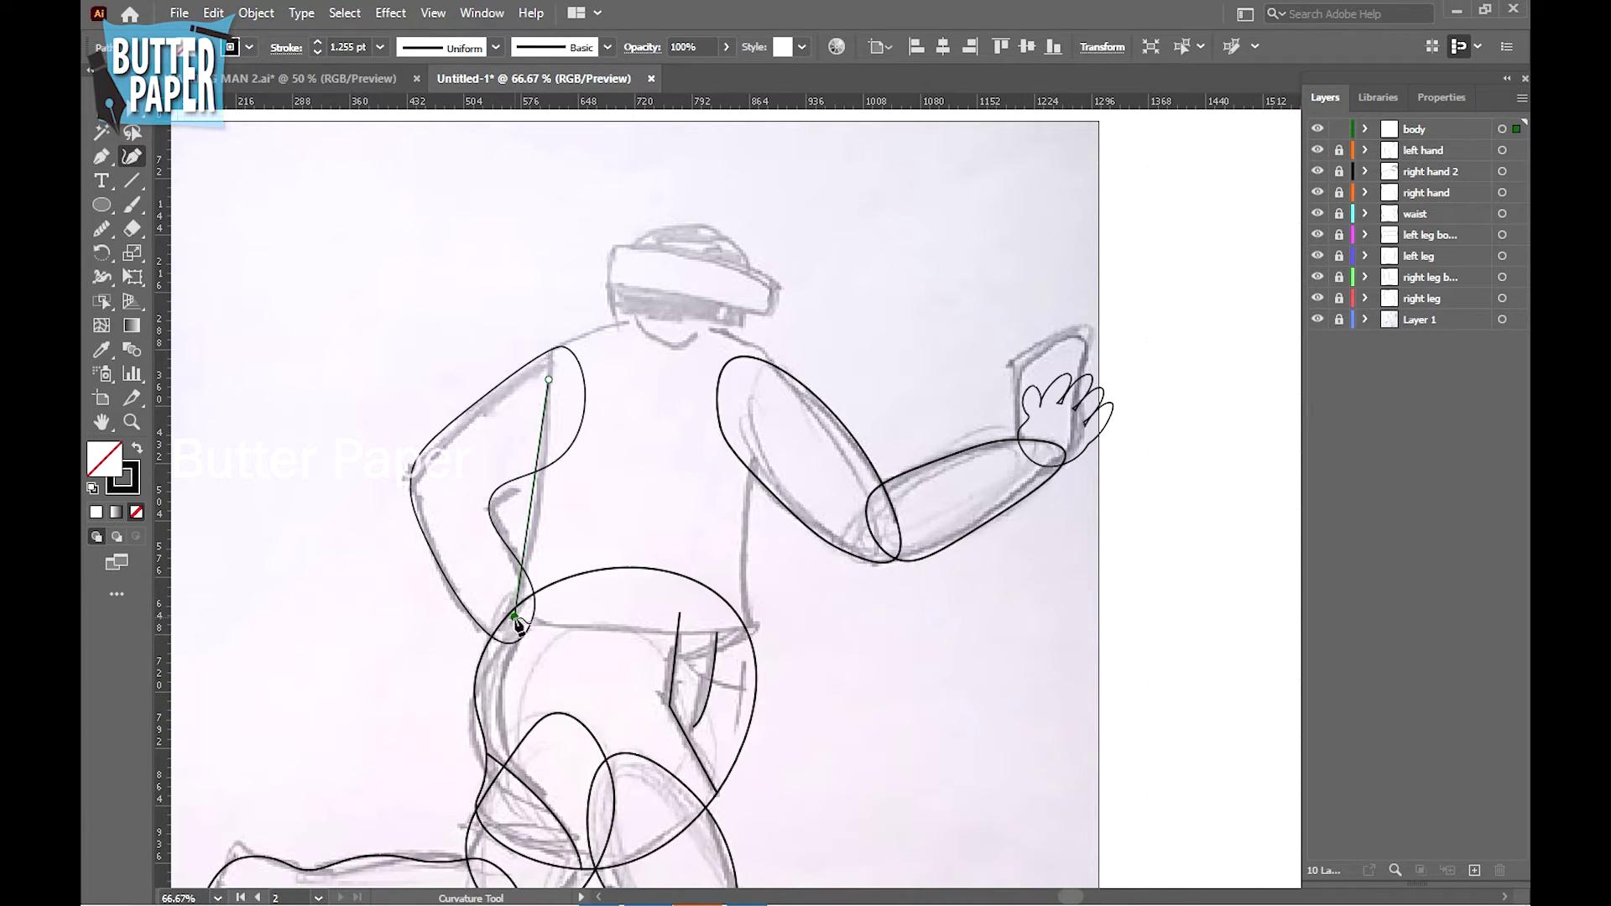
{"action": "left_click", "coordinate": [752, 636]}
{"action": "left_click", "coordinate": [752, 460]}
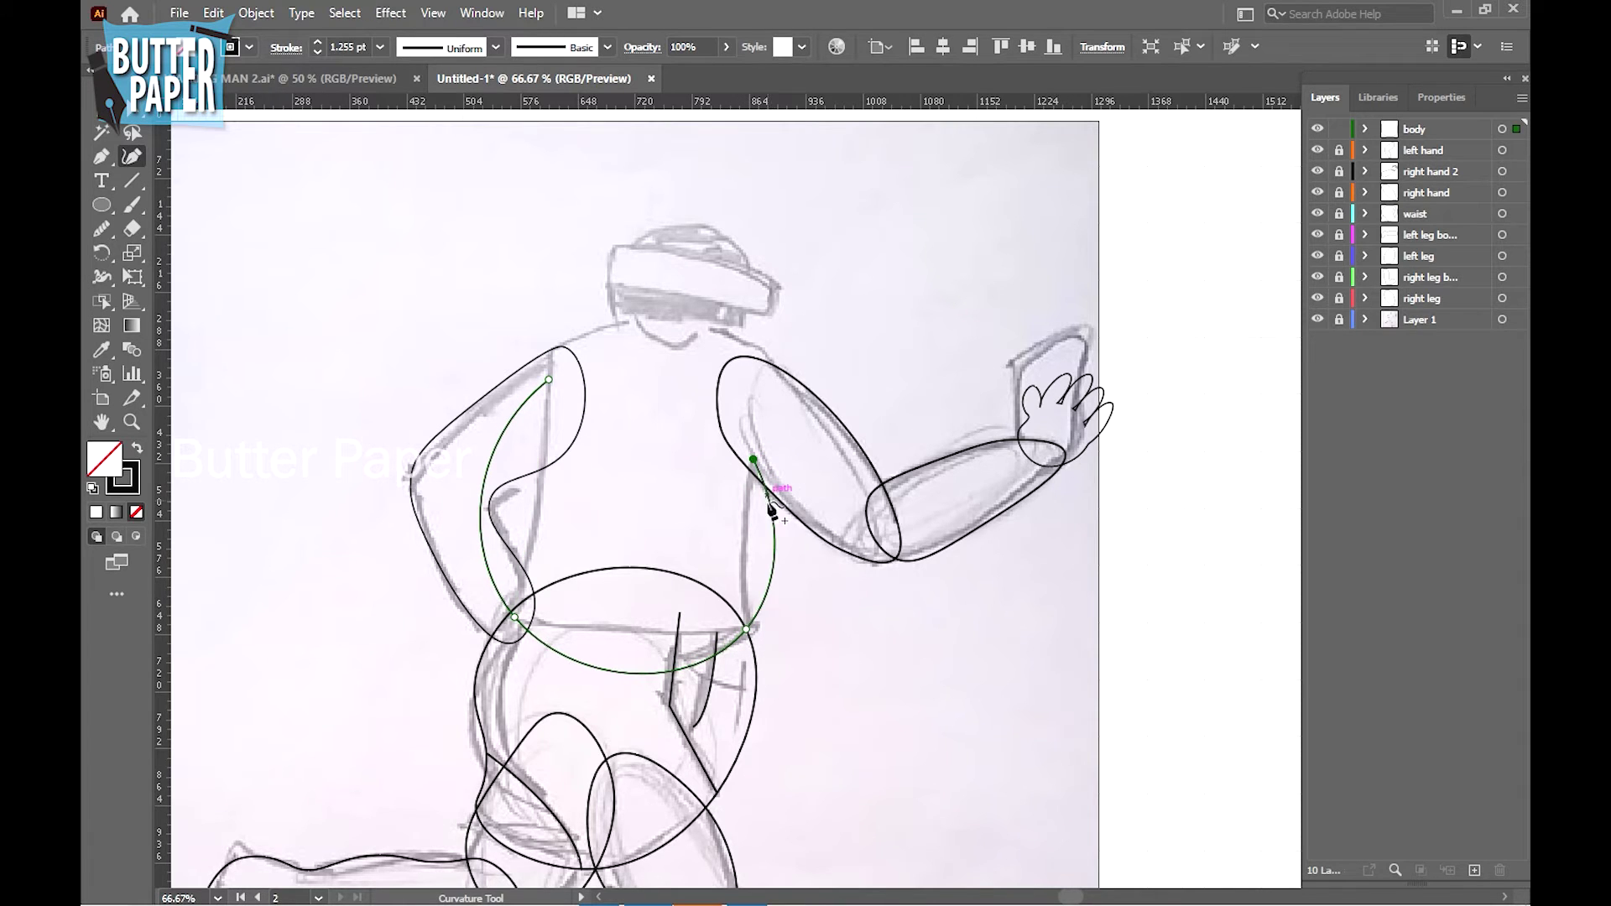
{"action": "left_click_drag", "start_coordinate": [771, 557], "coordinate": [744, 536]}
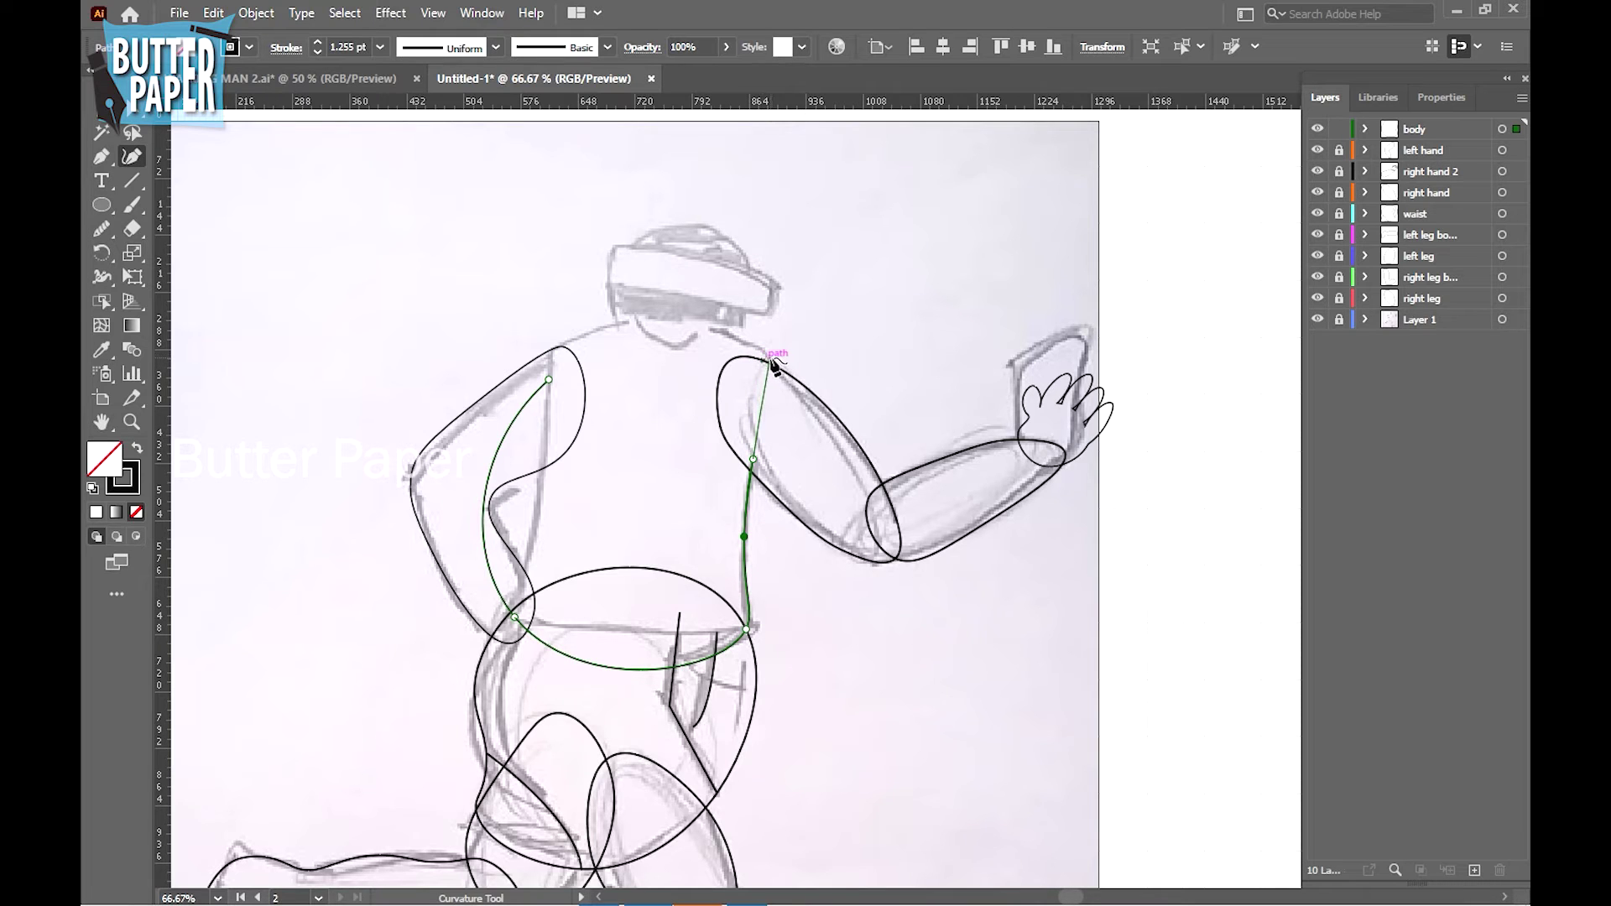
Carry the torso outline over the right shoulder and shape the dipped neckline
{"action": "left_click", "coordinate": [764, 351]}
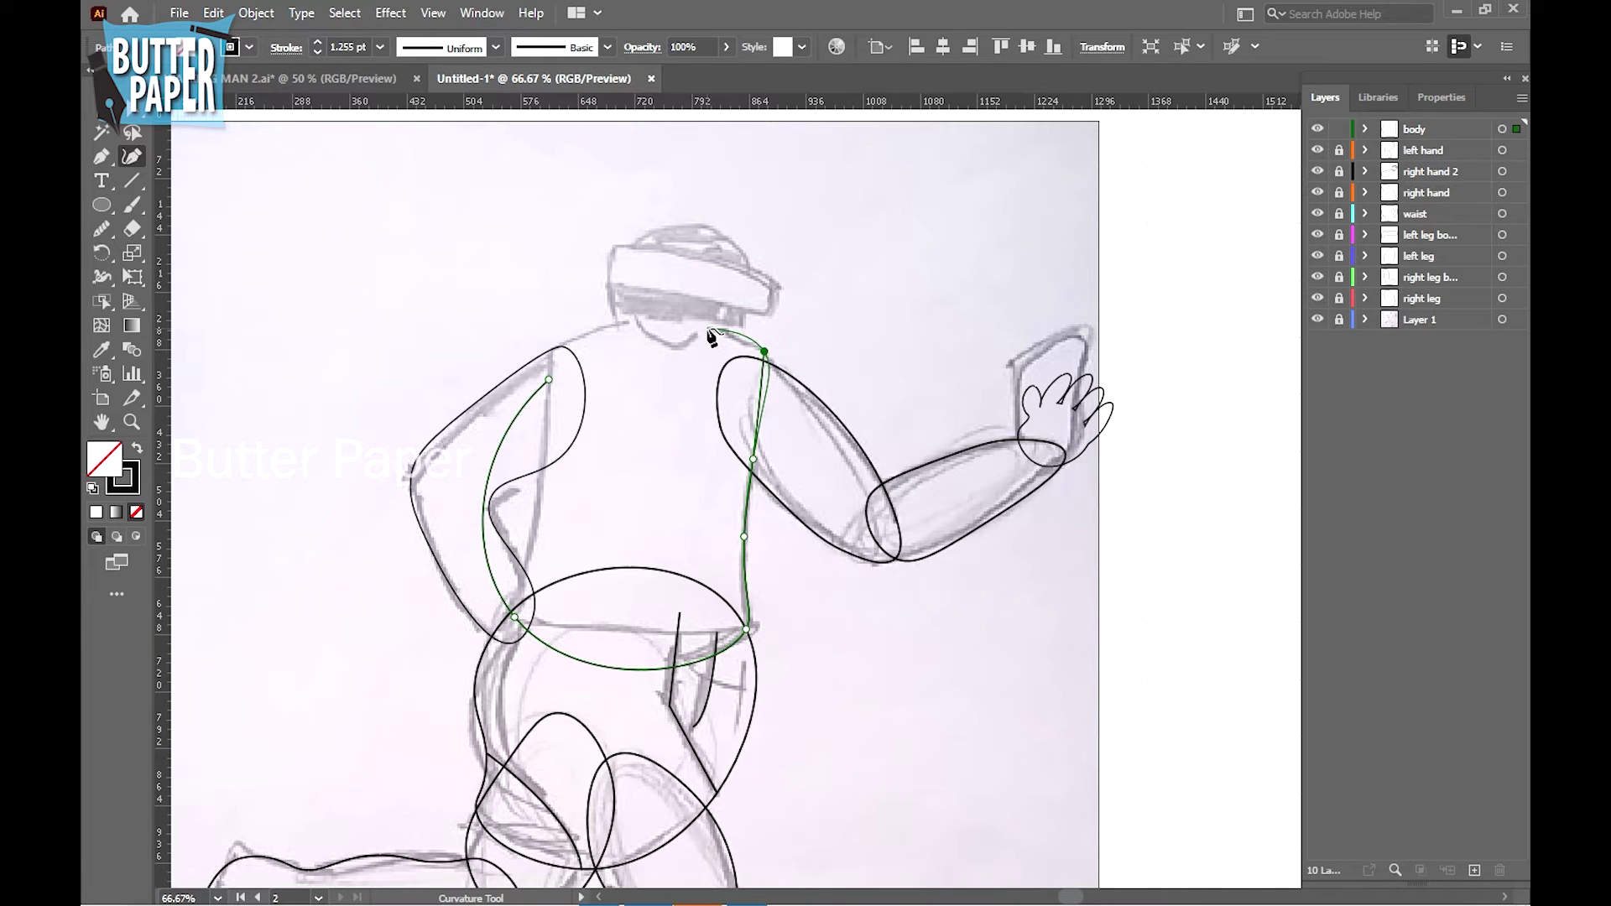
{"action": "left_click", "coordinate": [708, 329]}
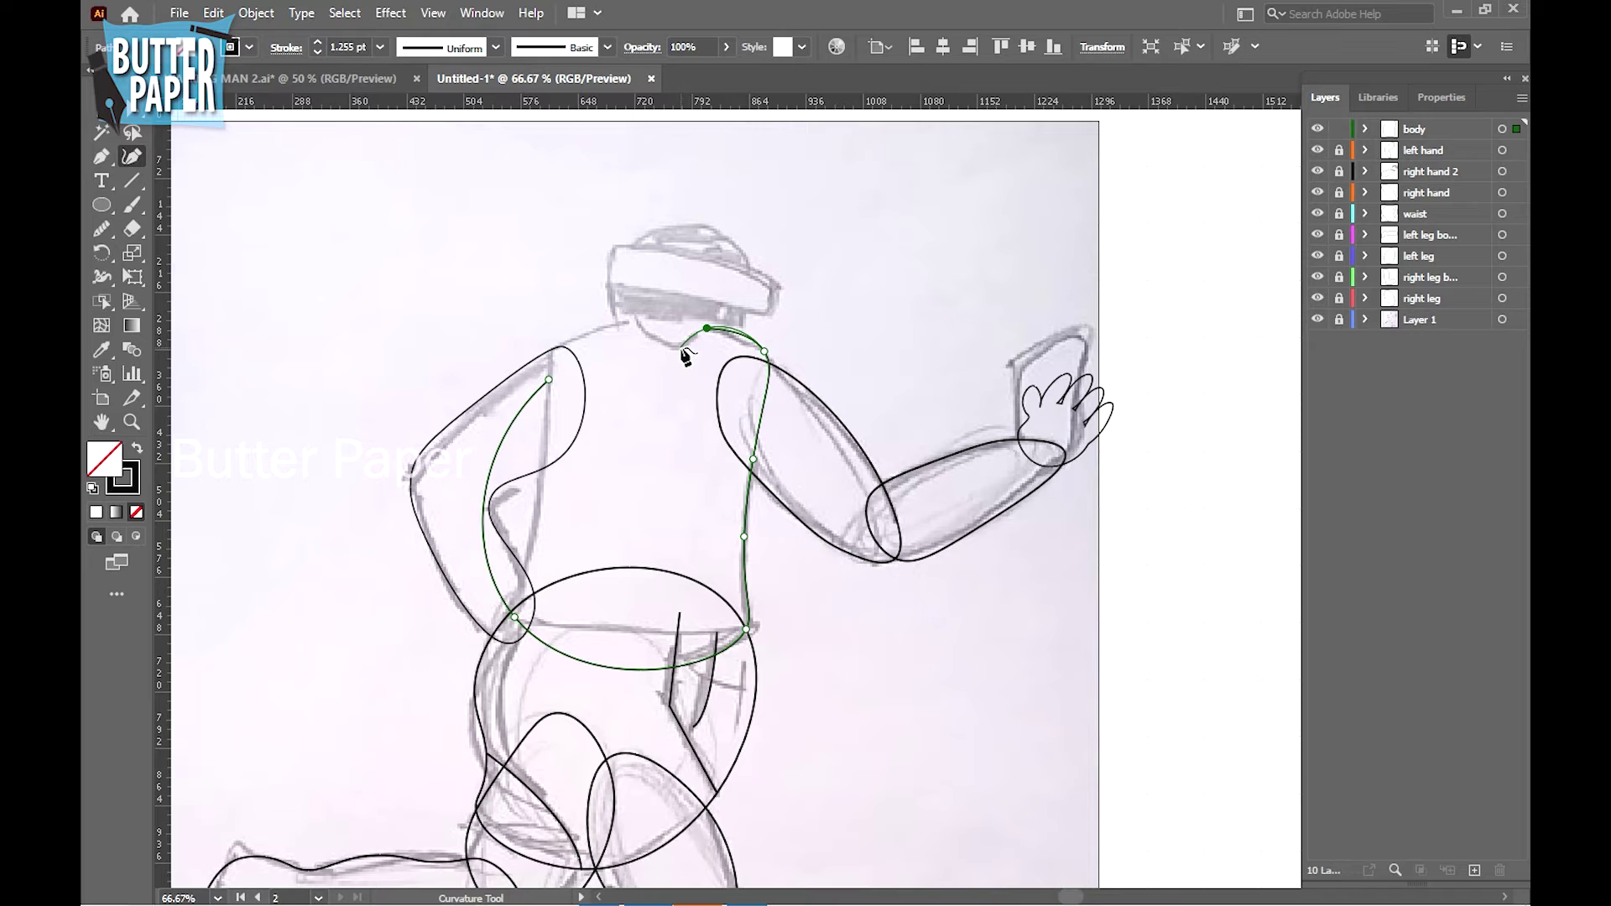
{"action": "left_click", "coordinate": [629, 322]}
{"action": "left_click", "coordinate": [674, 344]}
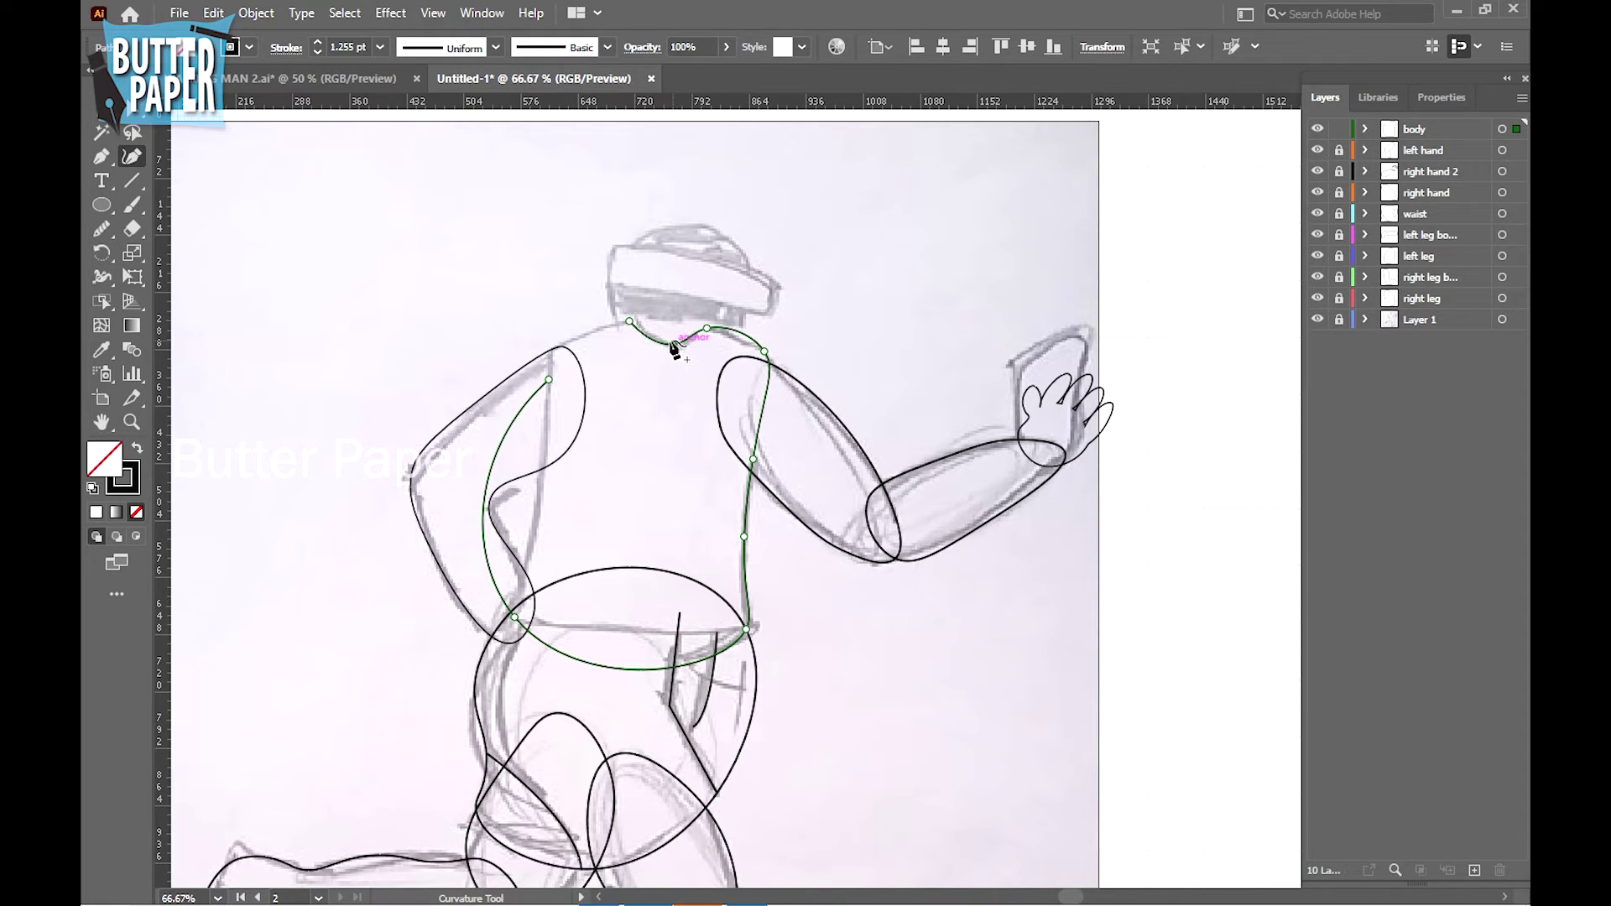
{"action": "left_click", "coordinate": [717, 328]}
{"action": "left_click", "coordinate": [764, 351]}
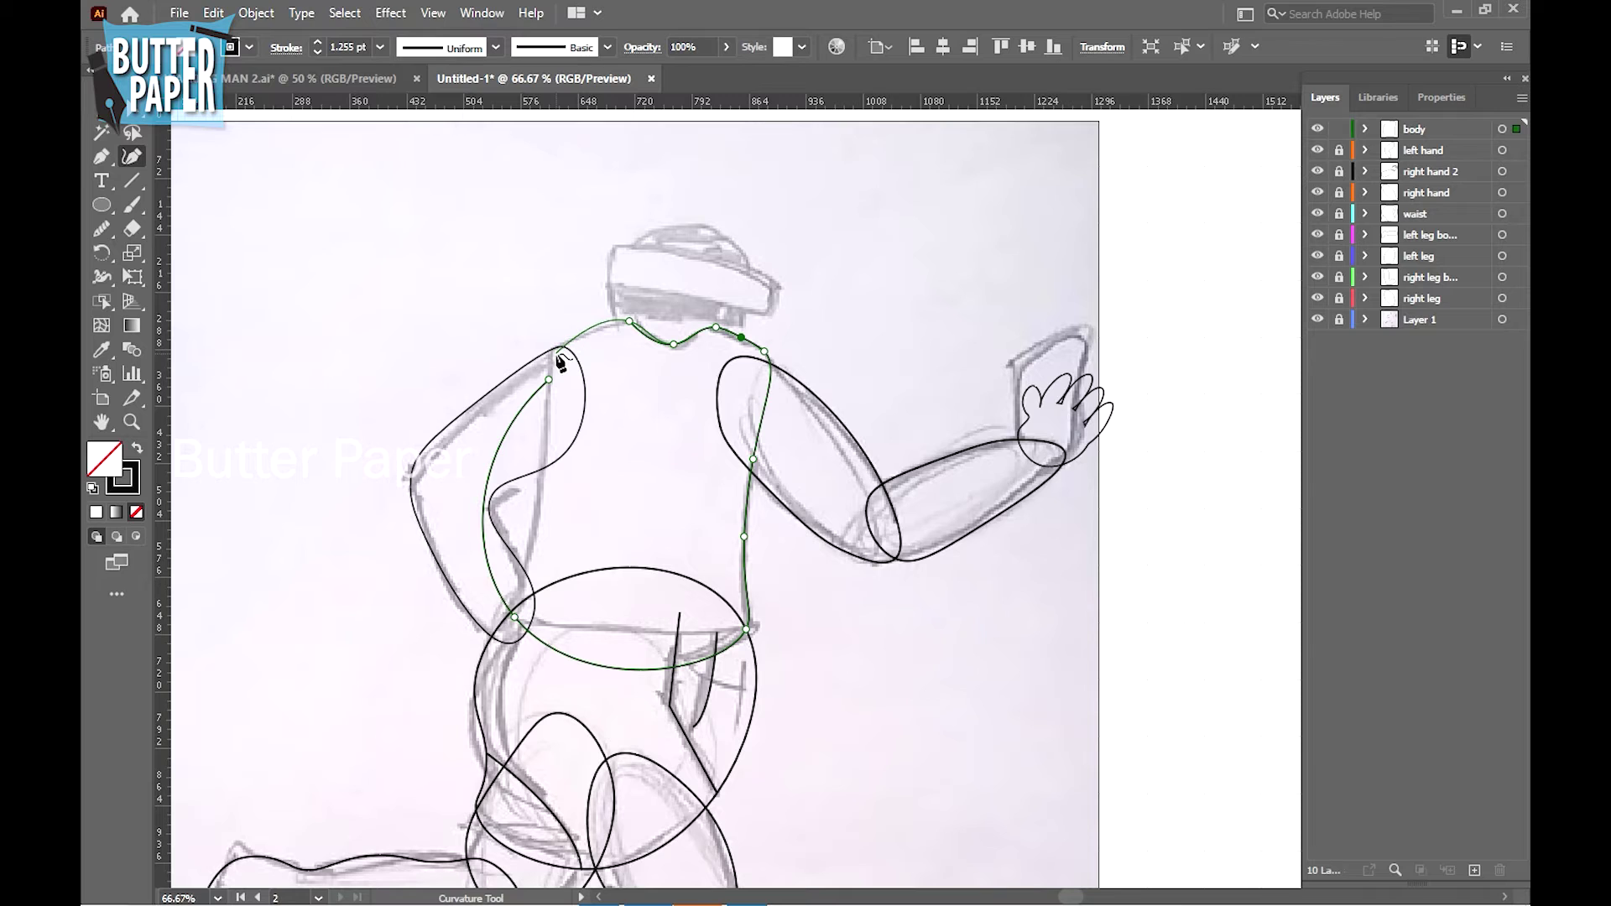
Shape the left shoulder and close the torso outline down its left edge
{"action": "left_click", "coordinate": [551, 349]}
{"action": "left_click", "coordinate": [589, 332]}
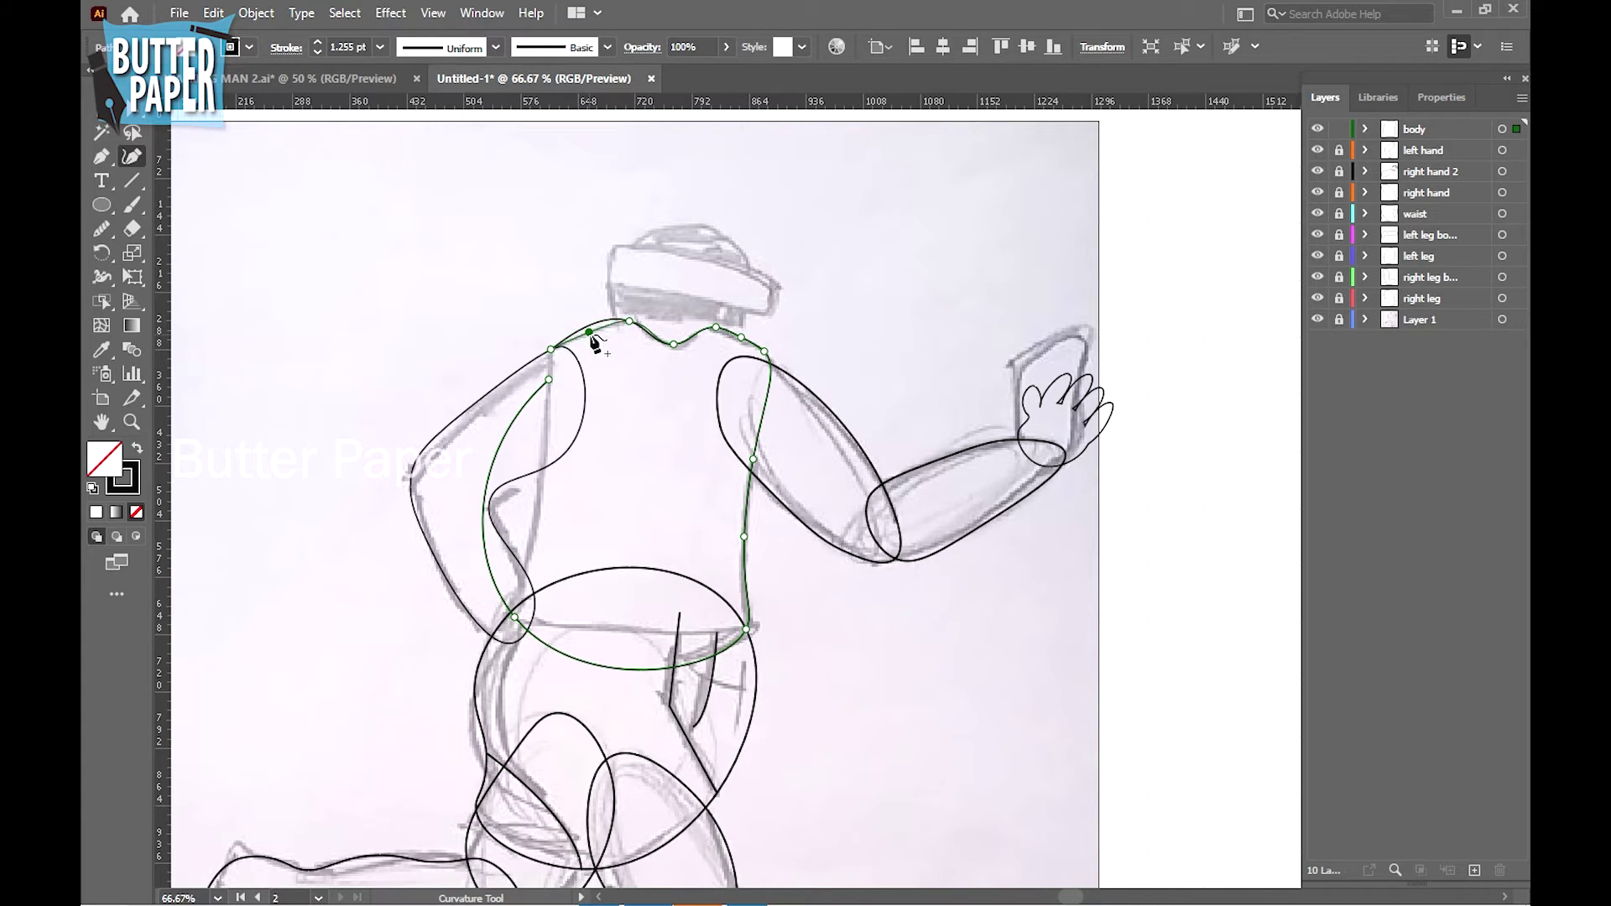
{"action": "left_click", "coordinate": [548, 380]}
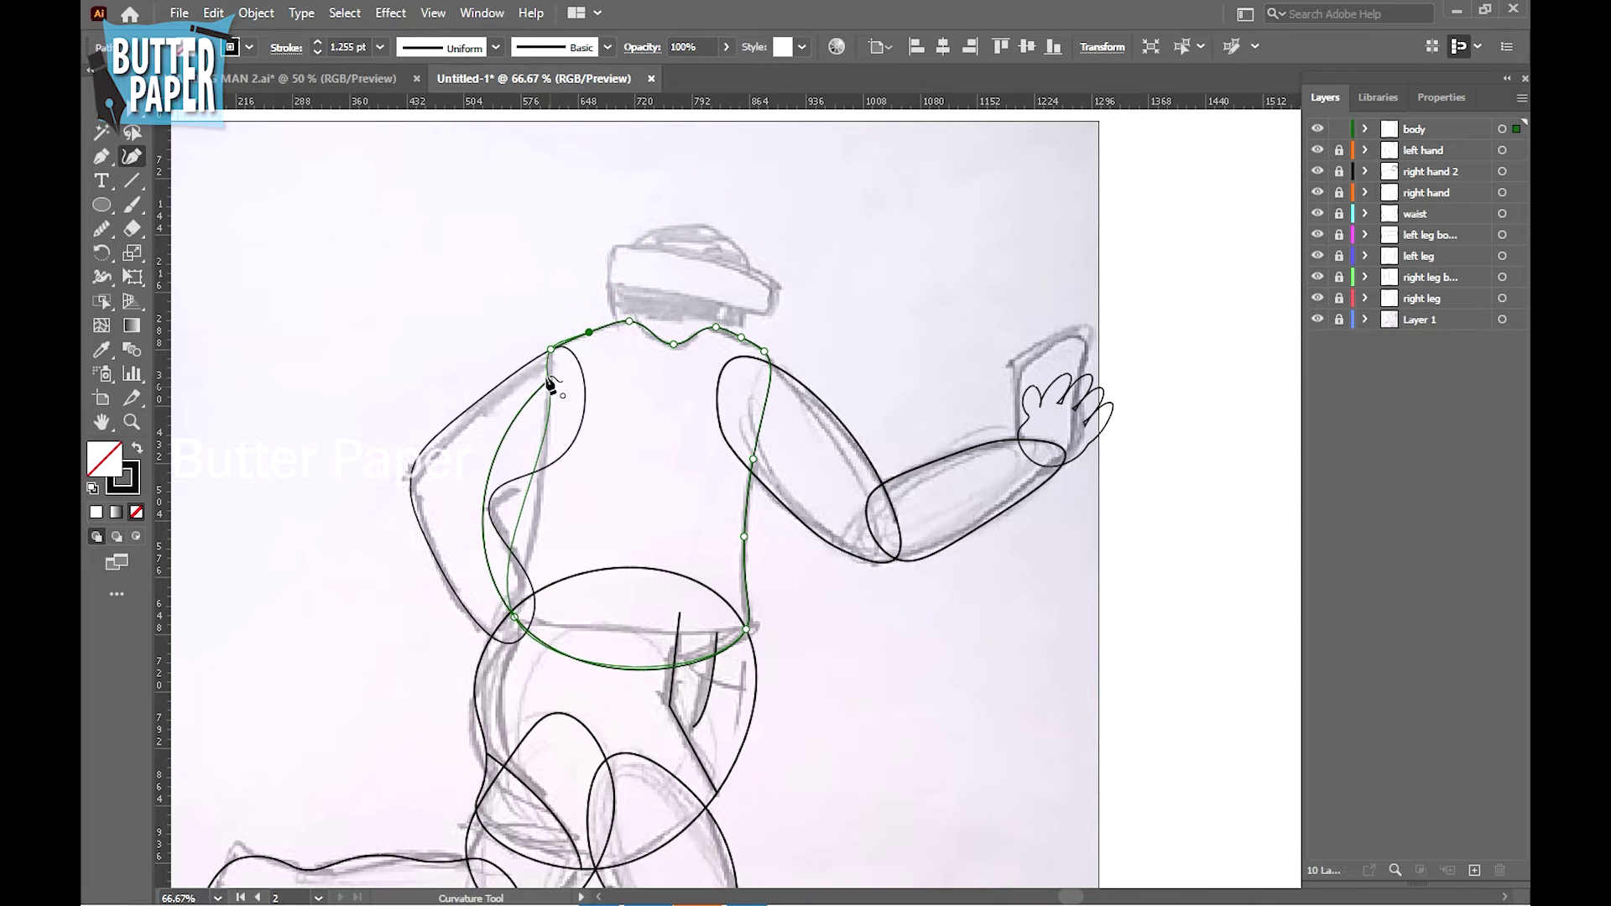
{"action": "left_click", "coordinate": [522, 552]}
{"action": "left_click_drag", "start_coordinate": [526, 551], "coordinate": [537, 535]}
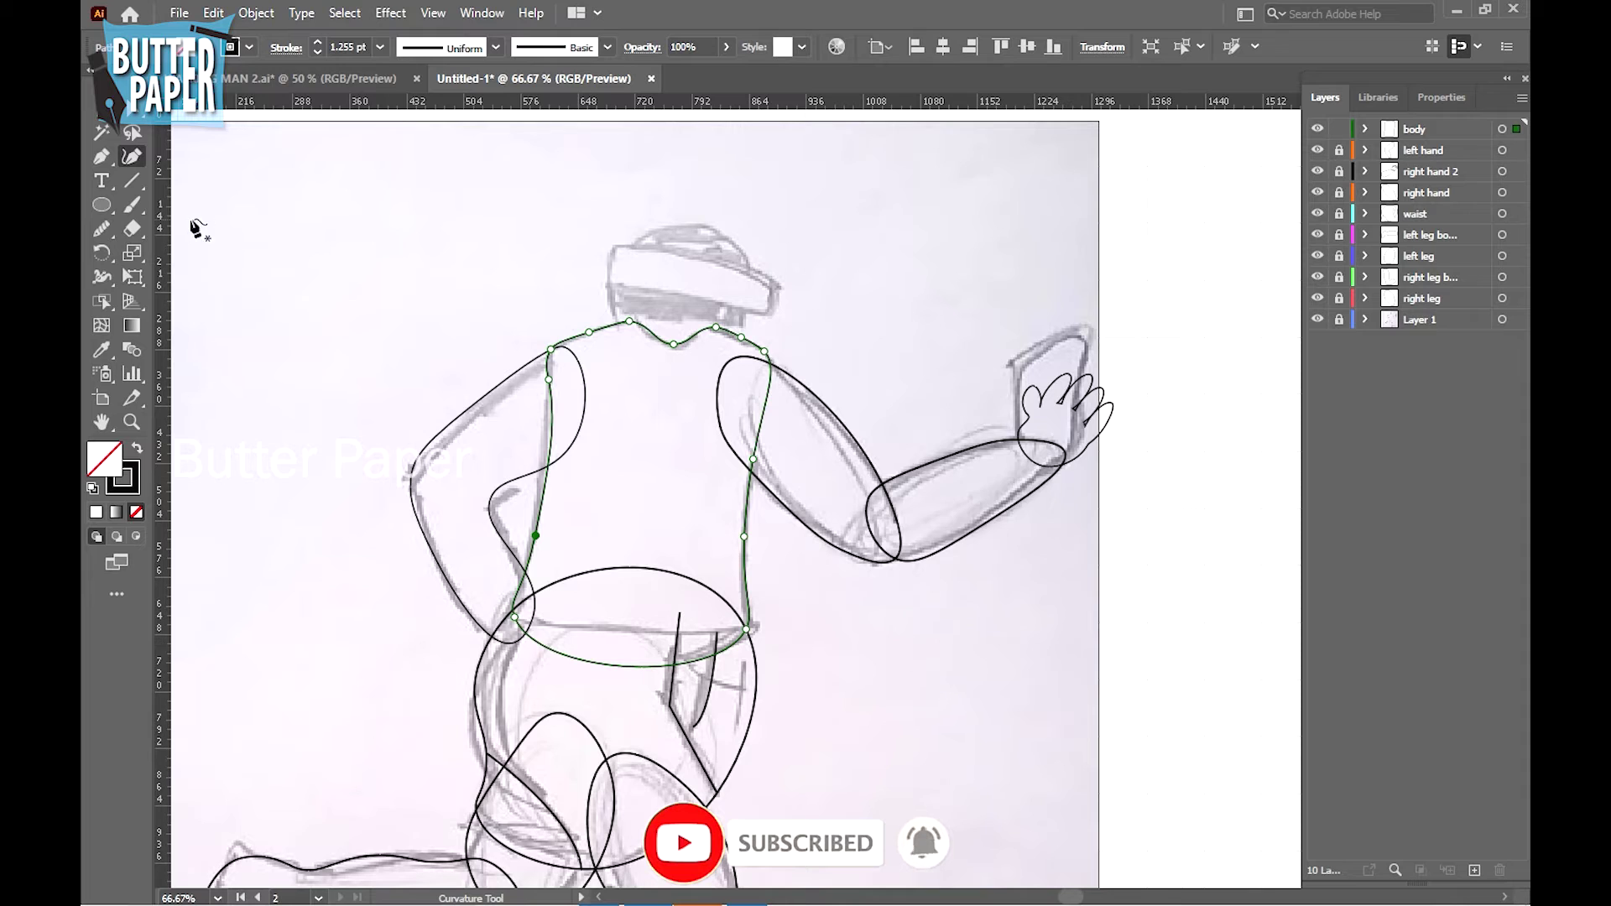
{"action": "left_click", "coordinate": [101, 109]}
{"action": "left_click", "coordinate": [1065, 516]}
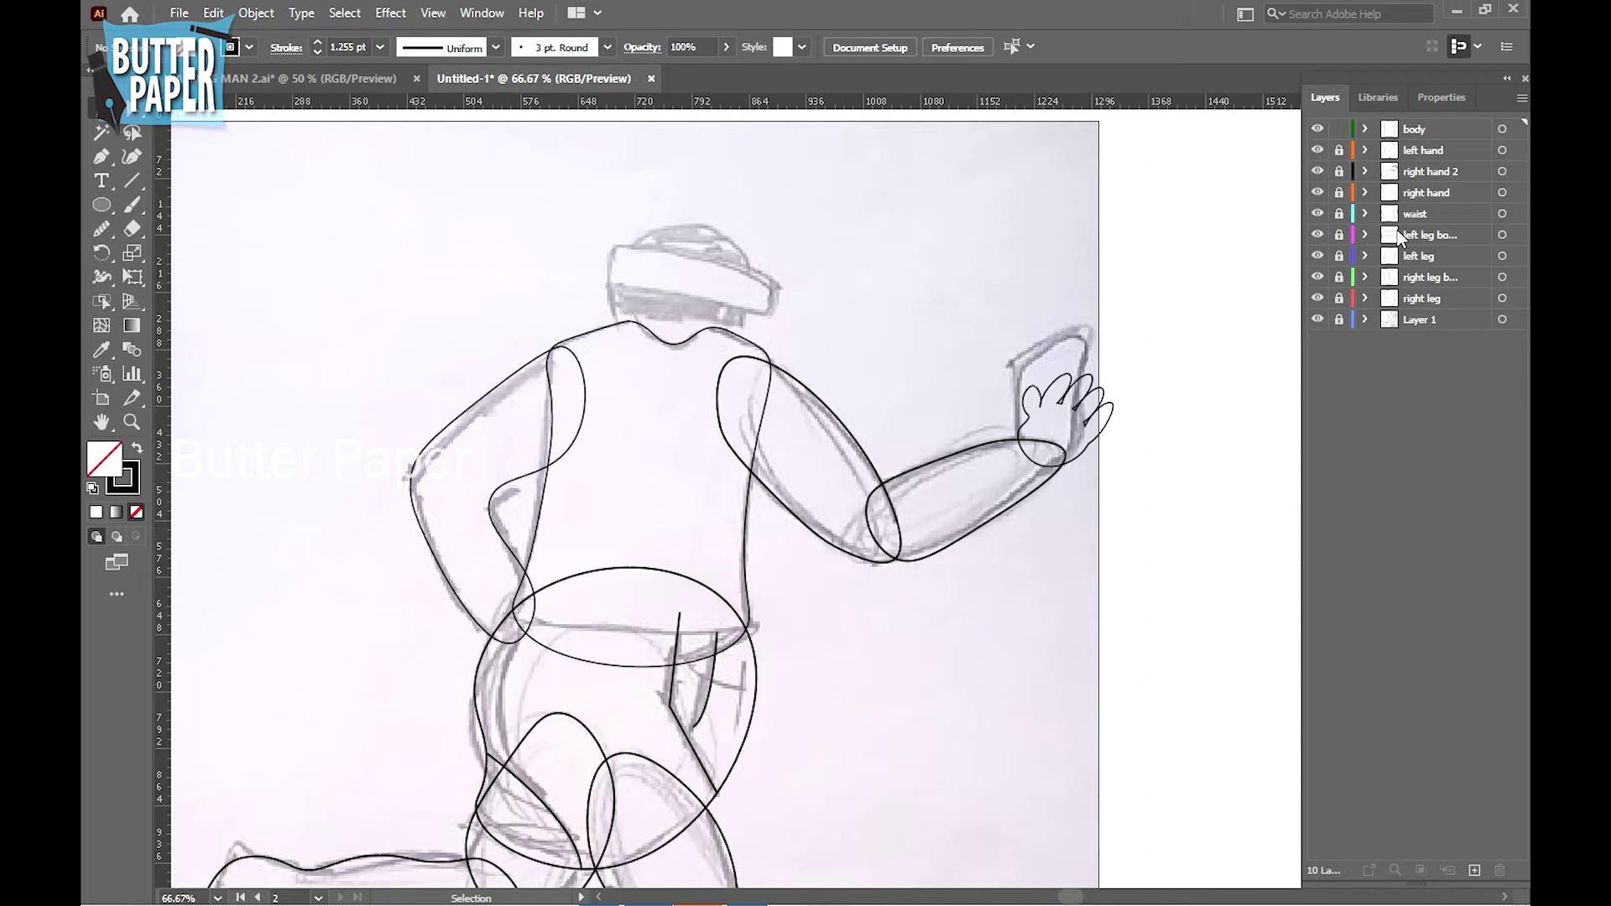
Add a 'neck' layer and draw a small closed neck shape at the collar
{"action": "left_click", "coordinate": [1474, 870]}
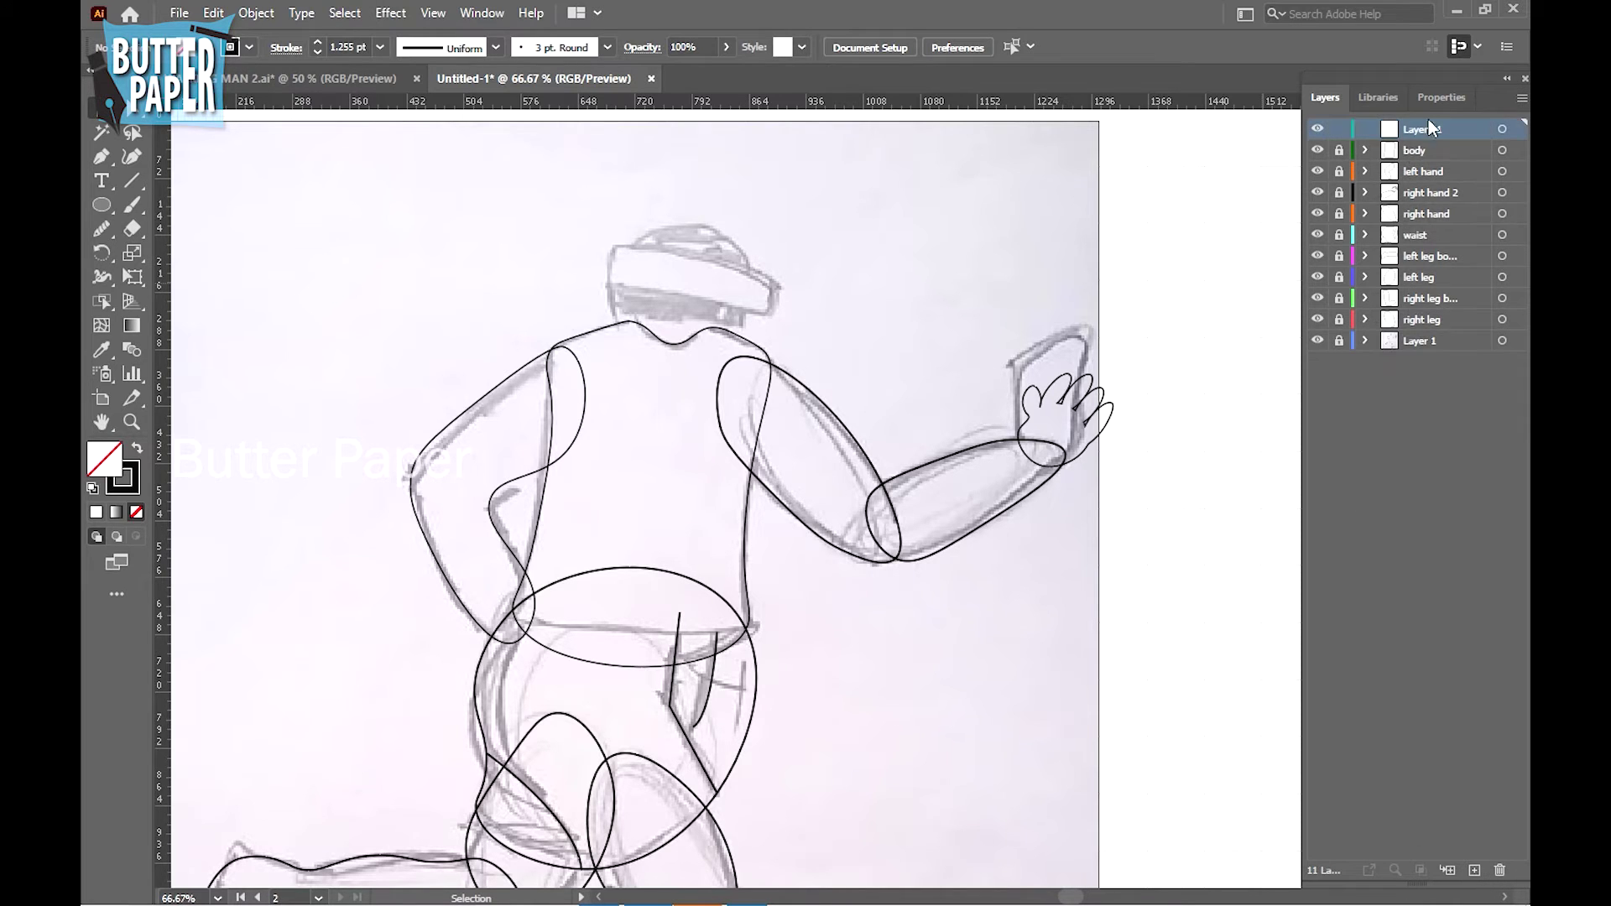
{"action": "type", "text": "neck"}
{"action": "key", "text": "Return"}
{"action": "left_click", "coordinate": [130, 157]}
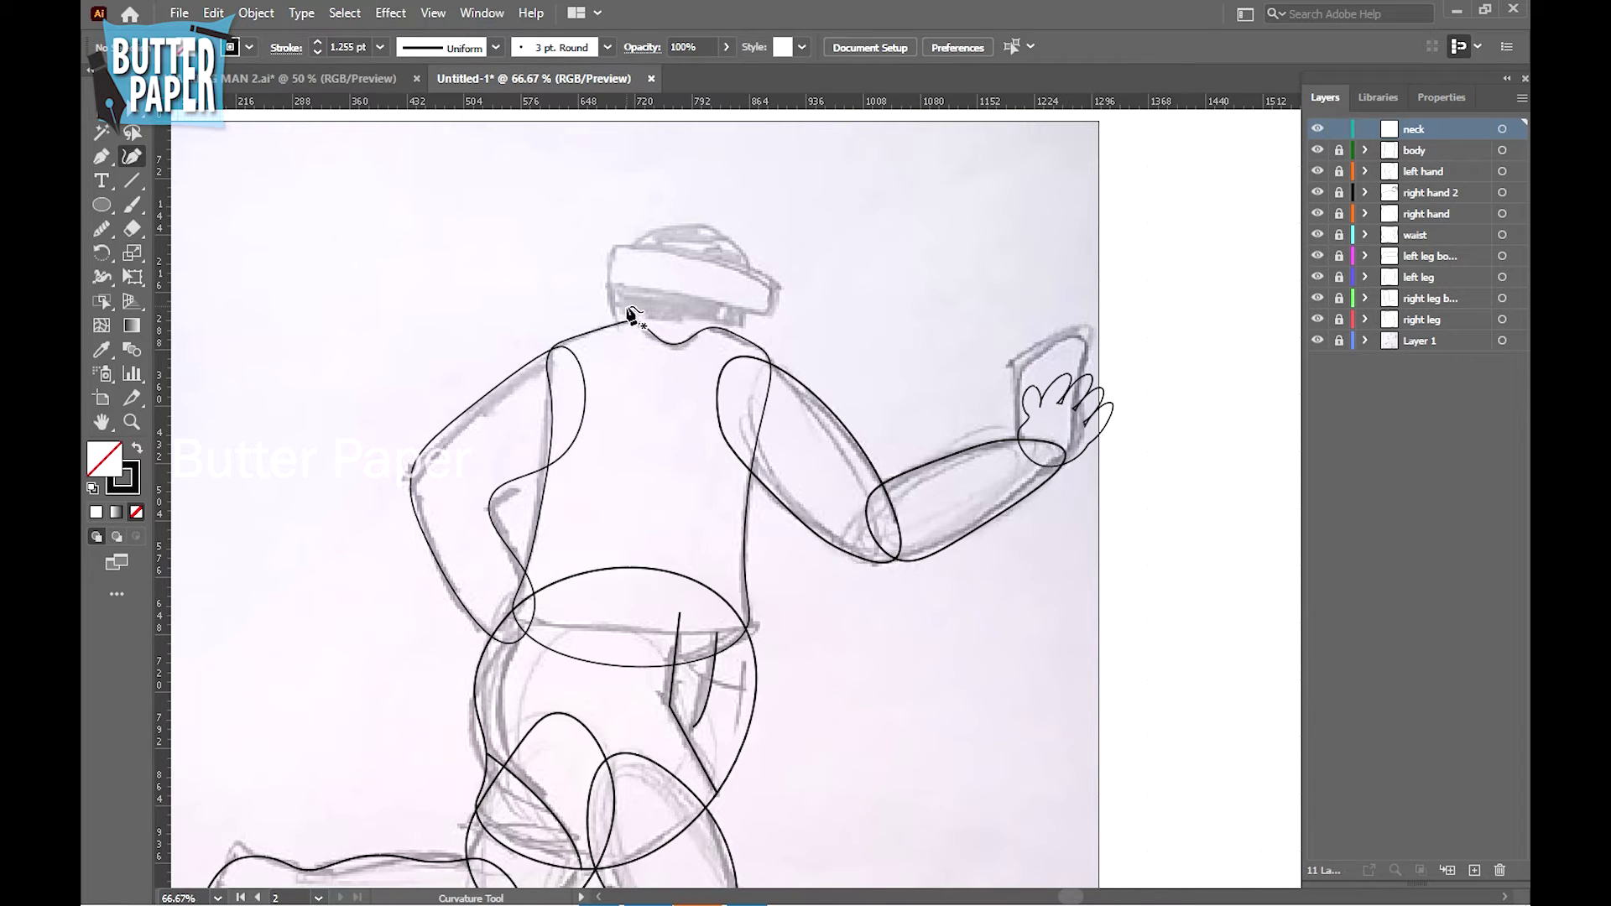
{"action": "left_click", "coordinate": [628, 305]}
{"action": "left_click", "coordinate": [656, 342]}
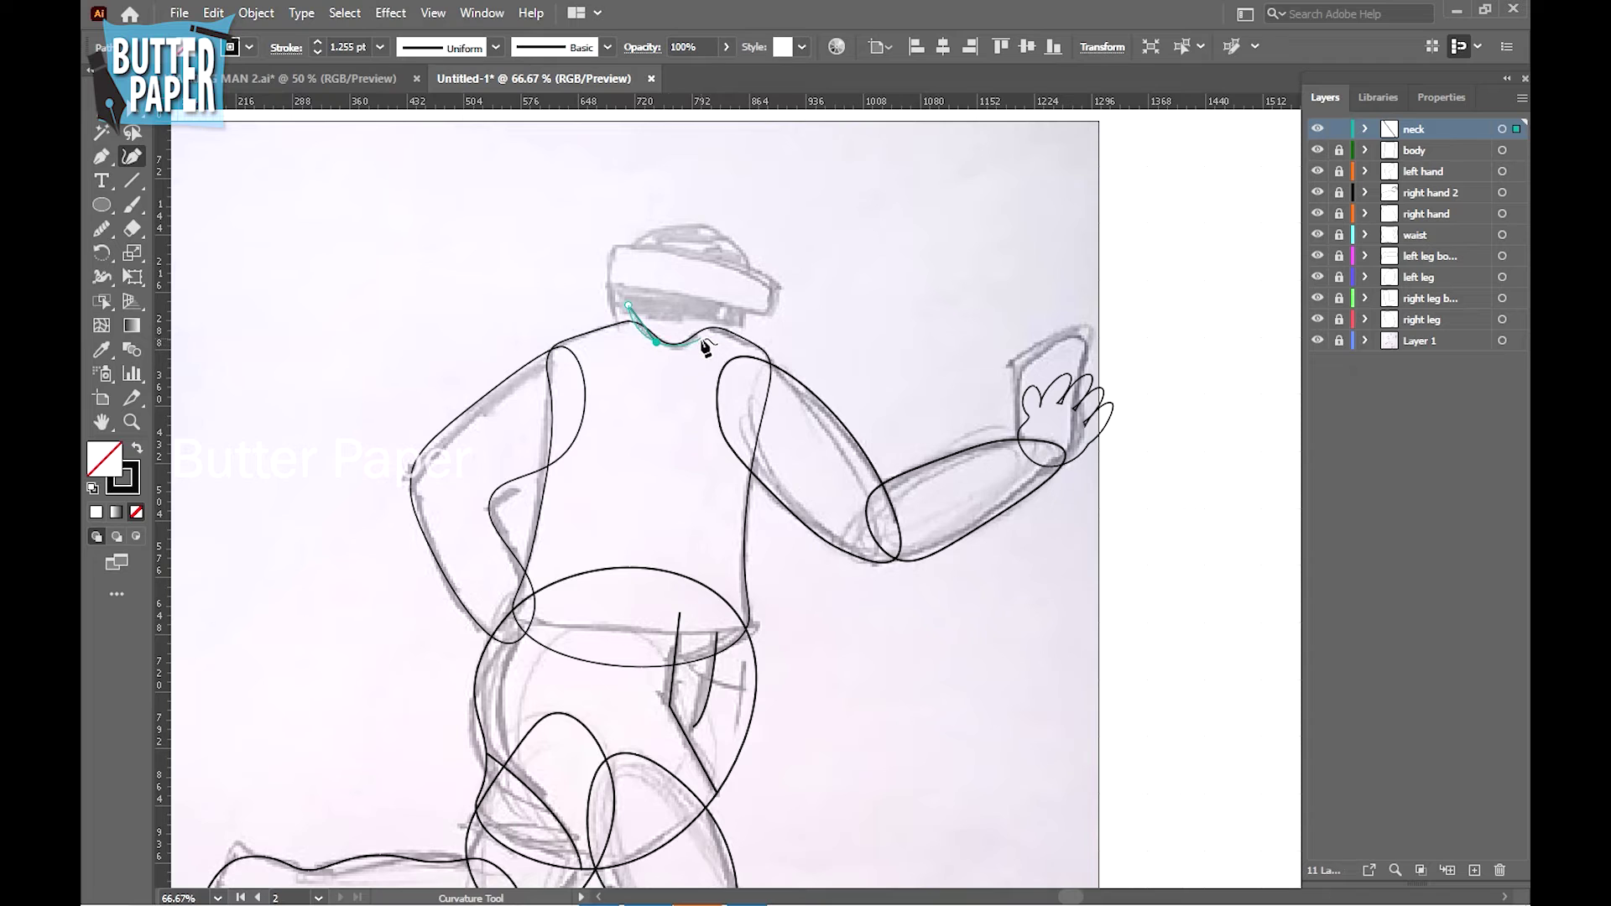
{"action": "left_click", "coordinate": [725, 318]}
{"action": "left_click", "coordinate": [629, 304]}
Nudge and reshape the neck shape so it sits between torso and head
{"action": "key", "text": "Down"}
{"action": "key", "text": "Down"}
{"action": "key", "text": "Down"}
{"action": "key", "text": "Down"}
{"action": "key", "text": "Down"}
{"action": "key", "text": "Down"}
{"action": "key", "text": "Up"}
{"action": "key", "text": "Up"}
{"action": "key", "text": "Up"}
{"action": "left_click_drag", "start_coordinate": [720, 316], "coordinate": [716, 311]}
{"action": "left_click", "coordinate": [632, 305]}
{"action": "key", "text": "Down"}
{"action": "key", "text": "Down"}
{"action": "key", "text": "Down"}
{"action": "key", "text": "Down"}
{"action": "key", "text": "Down"}
{"action": "key", "text": "Down"}
{"action": "key", "text": "Down"}
{"action": "key", "text": "Down"}
{"action": "key", "text": "Down"}
{"action": "key", "text": "Down"}
{"action": "key", "text": "Down"}
{"action": "key", "text": "Down"}
{"action": "key", "text": "Down"}
{"action": "key", "text": "Down"}
{"action": "key", "text": "Down"}
{"action": "left_click", "coordinate": [101, 109]}
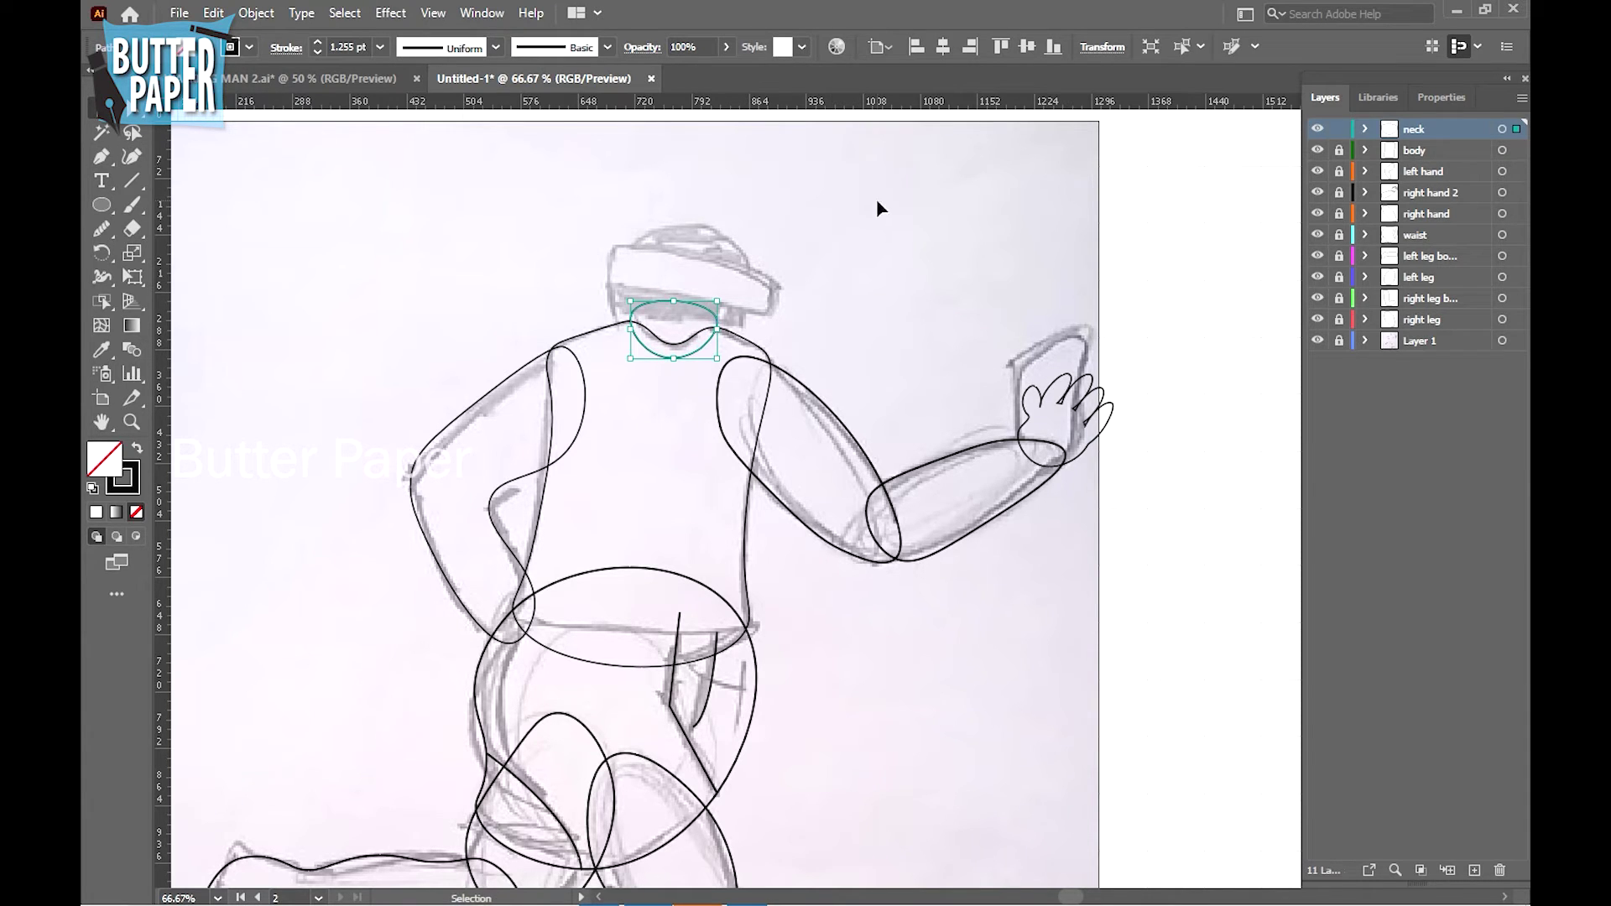
{"action": "left_click", "coordinate": [876, 199]}
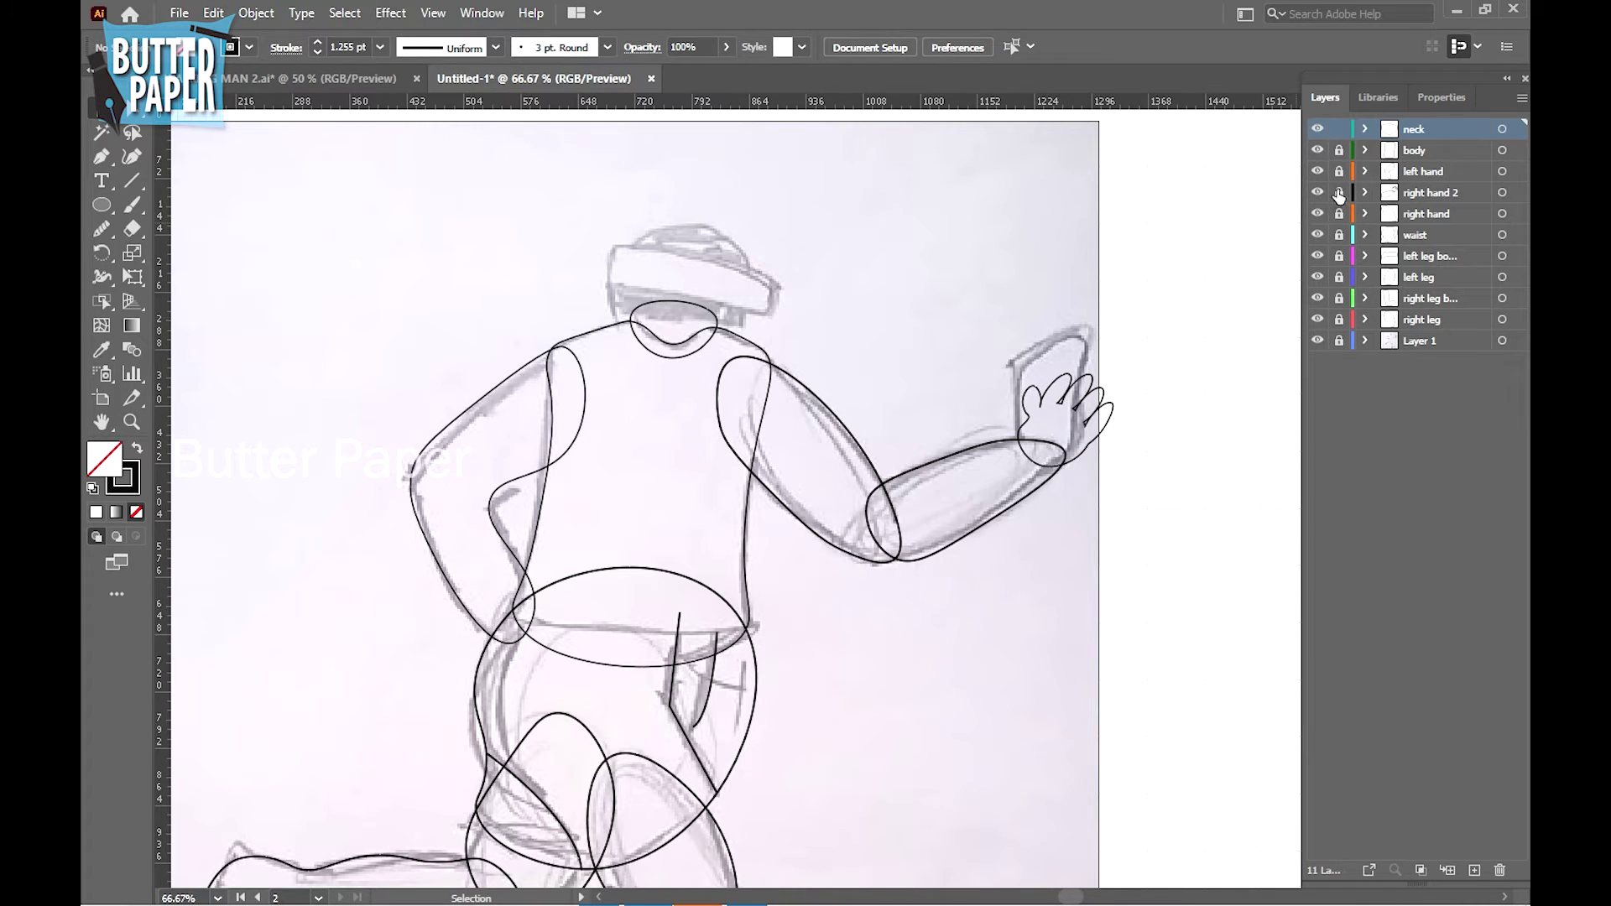
Create a new layer named 'head'
{"action": "left_click", "coordinate": [1474, 870]}
{"action": "double_click", "coordinate": [1425, 128]}
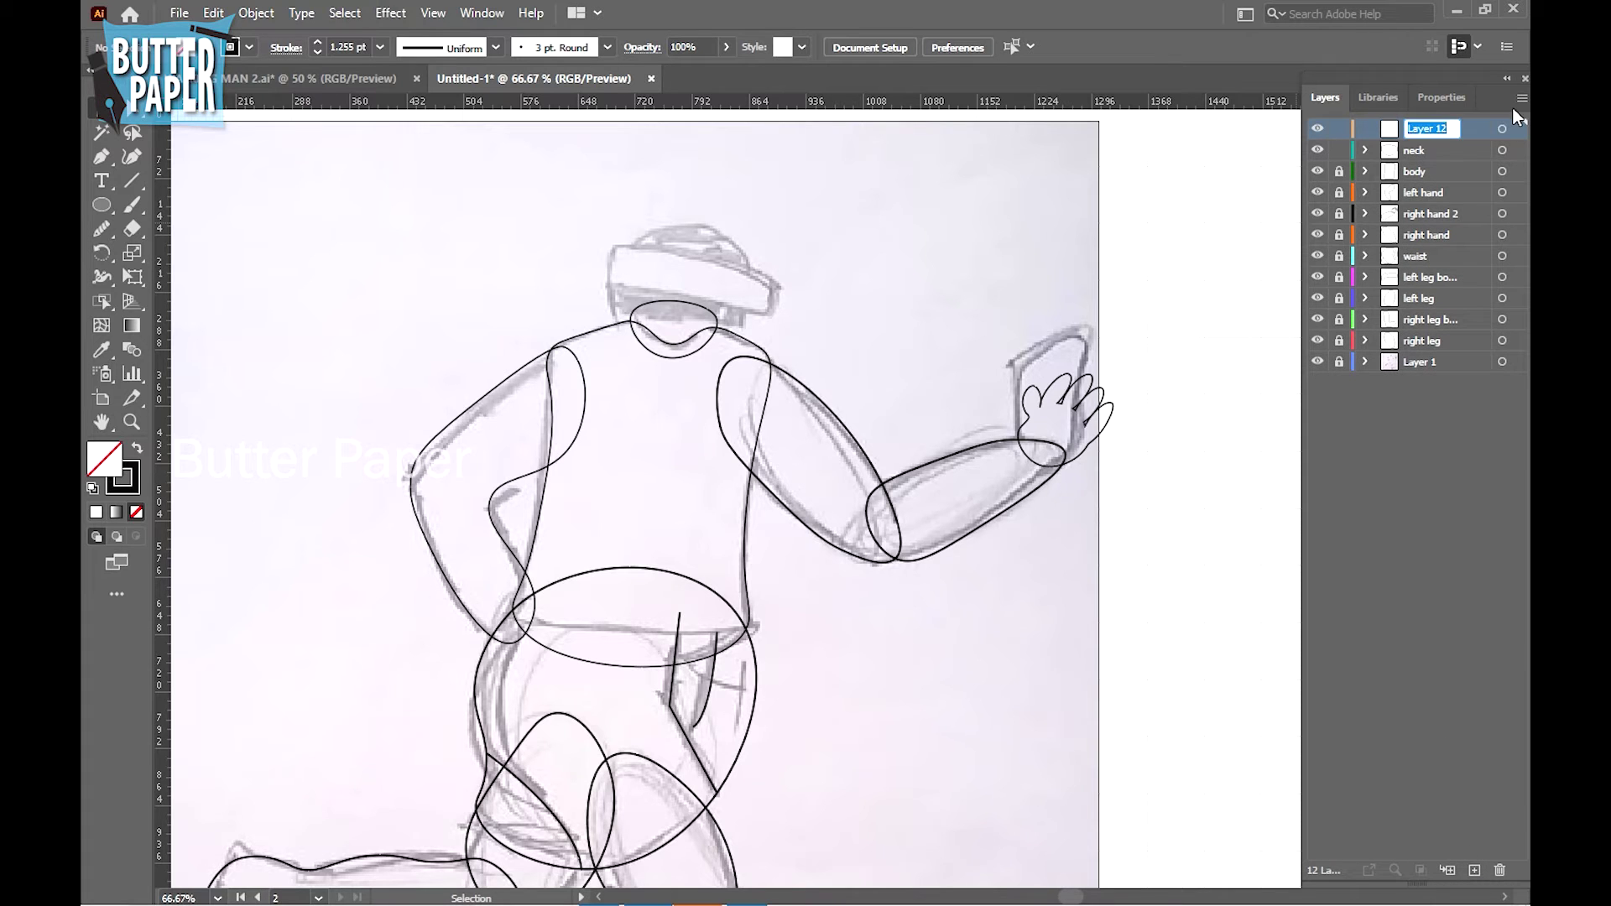
{"action": "type", "text": "head"}
{"action": "key", "text": "Return"}
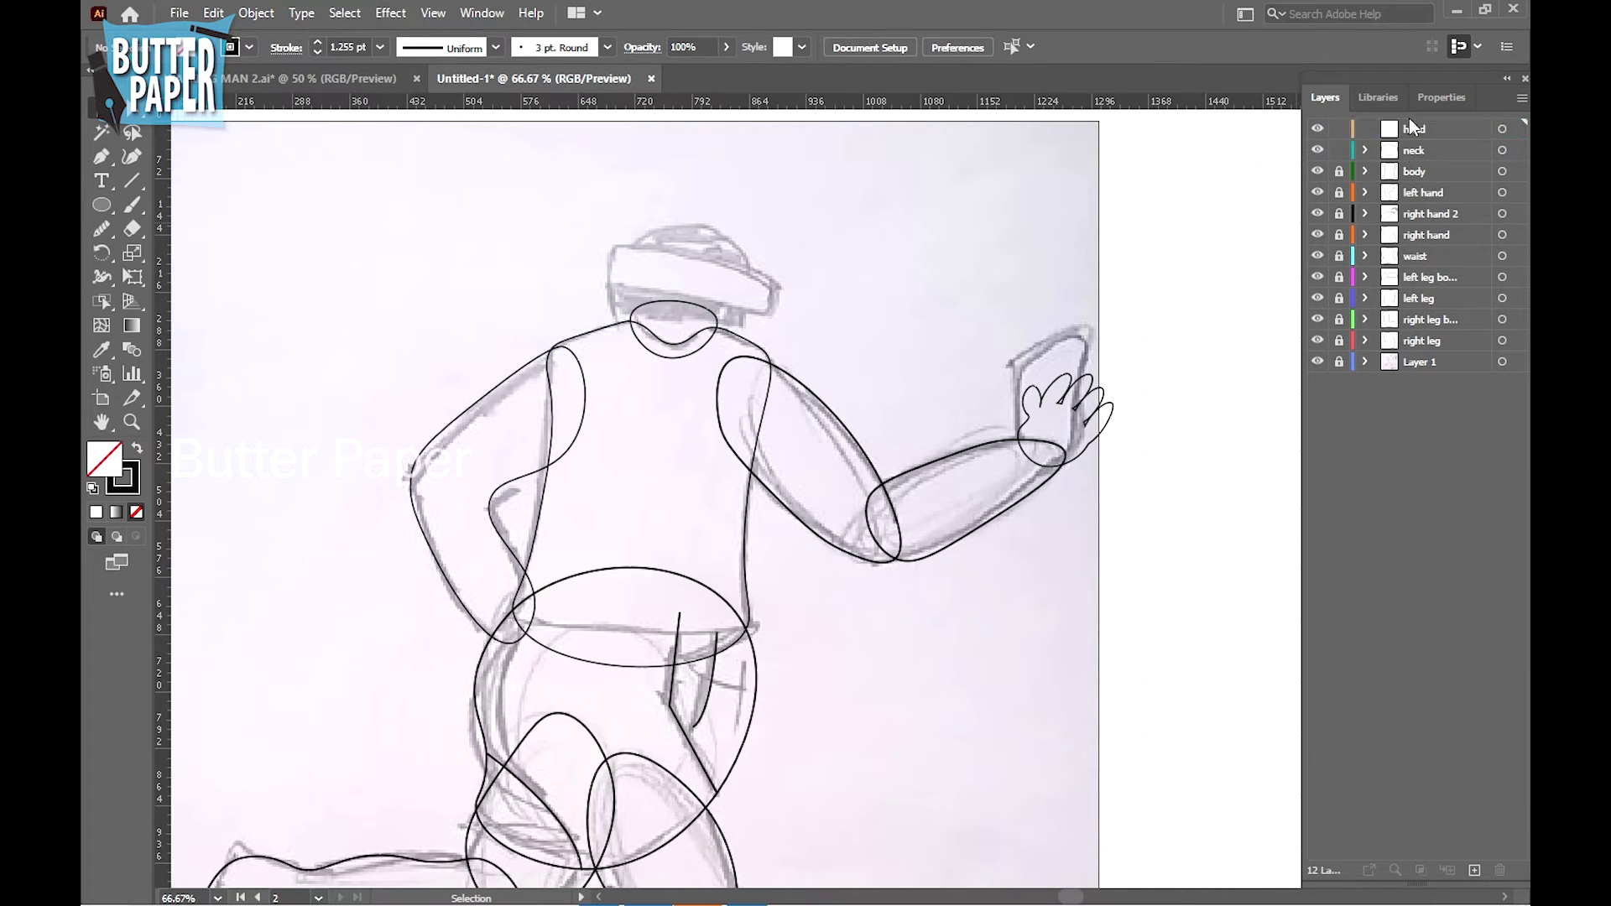
Trace a closed circle over the sketched head and select it
{"action": "left_click", "coordinate": [132, 156]}
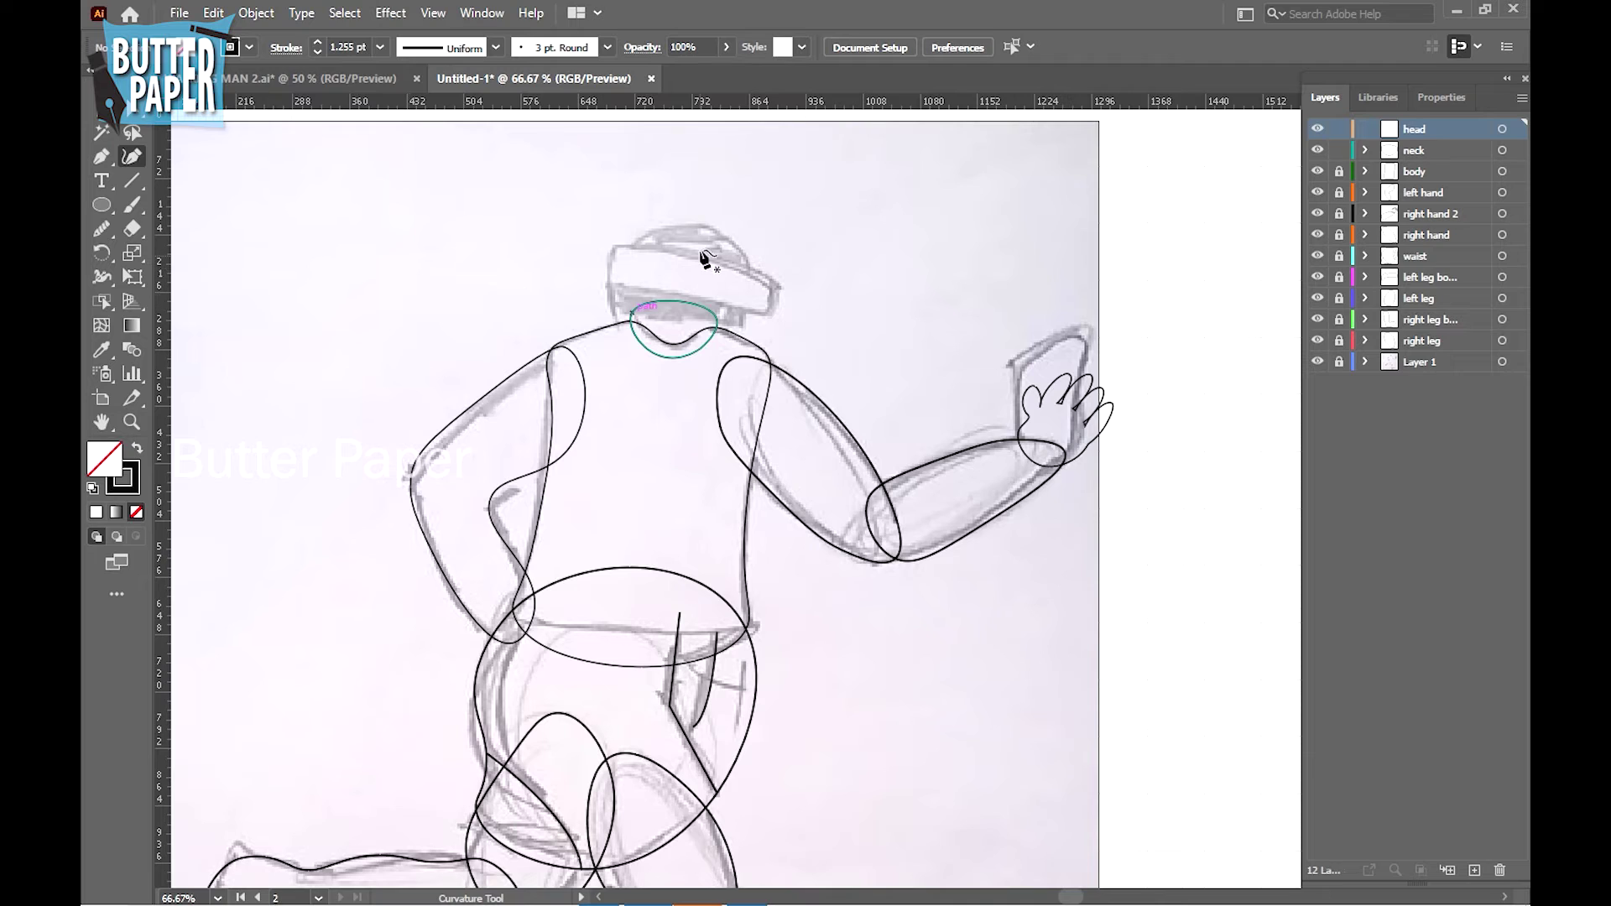
{"action": "left_click", "coordinate": [610, 291]}
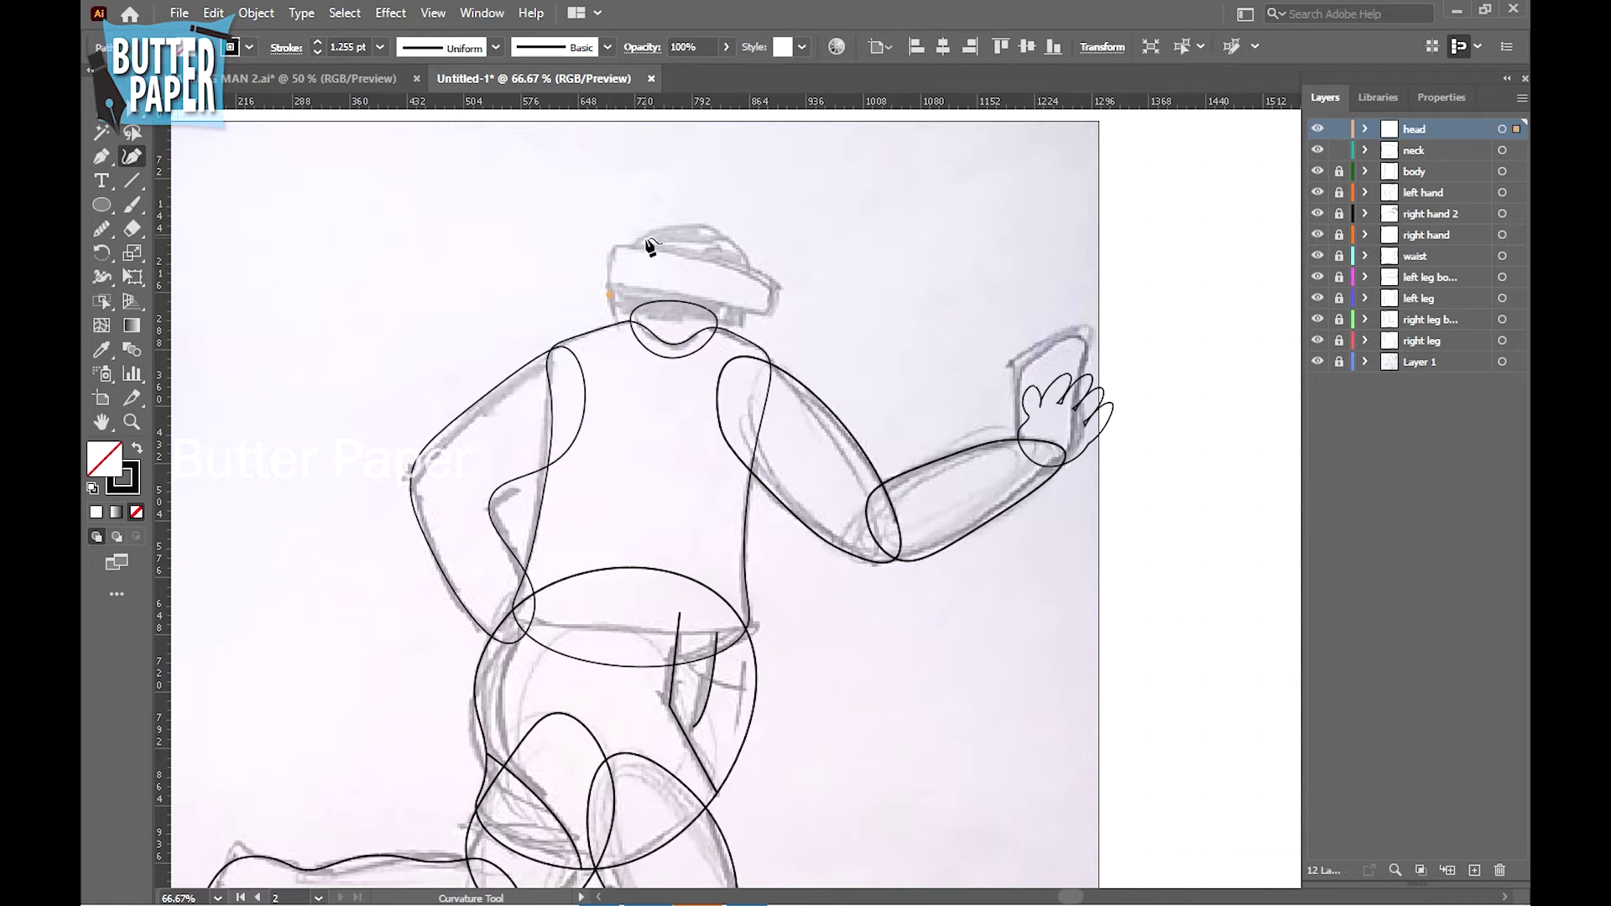
{"action": "left_click", "coordinate": [636, 237]}
{"action": "left_click", "coordinate": [698, 227]}
{"action": "left_click", "coordinate": [754, 269]}
{"action": "left_click_drag", "start_coordinate": [634, 351], "coordinate": [619, 334]}
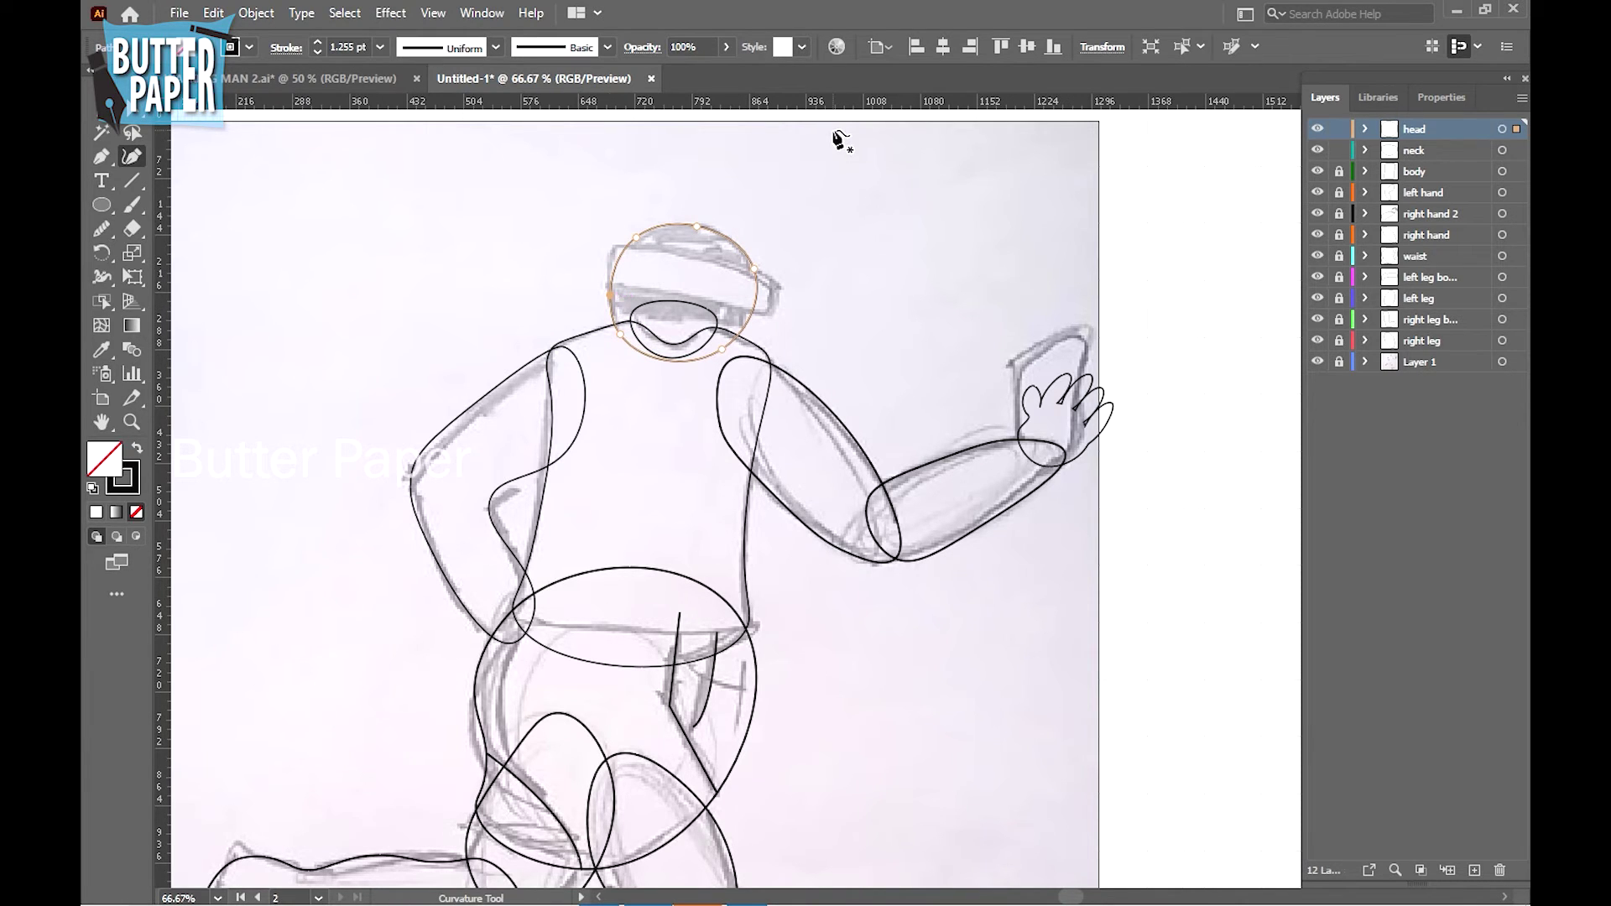
{"action": "key", "text": "v"}
{"action": "left_click", "coordinate": [948, 256]}
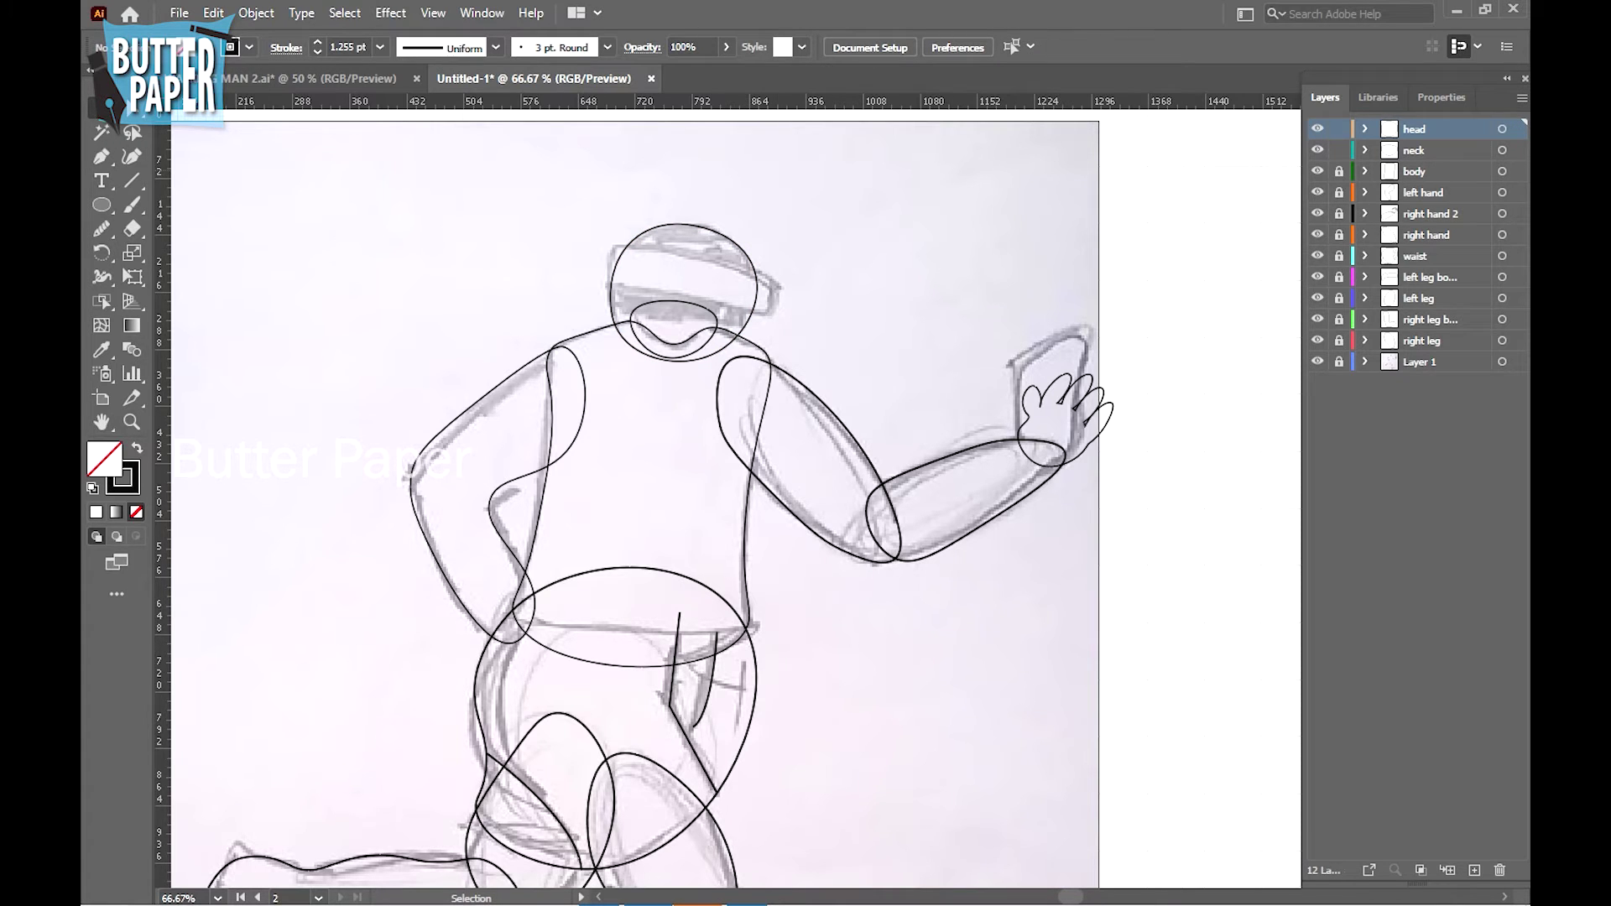
{"action": "left_click", "coordinate": [683, 225]}
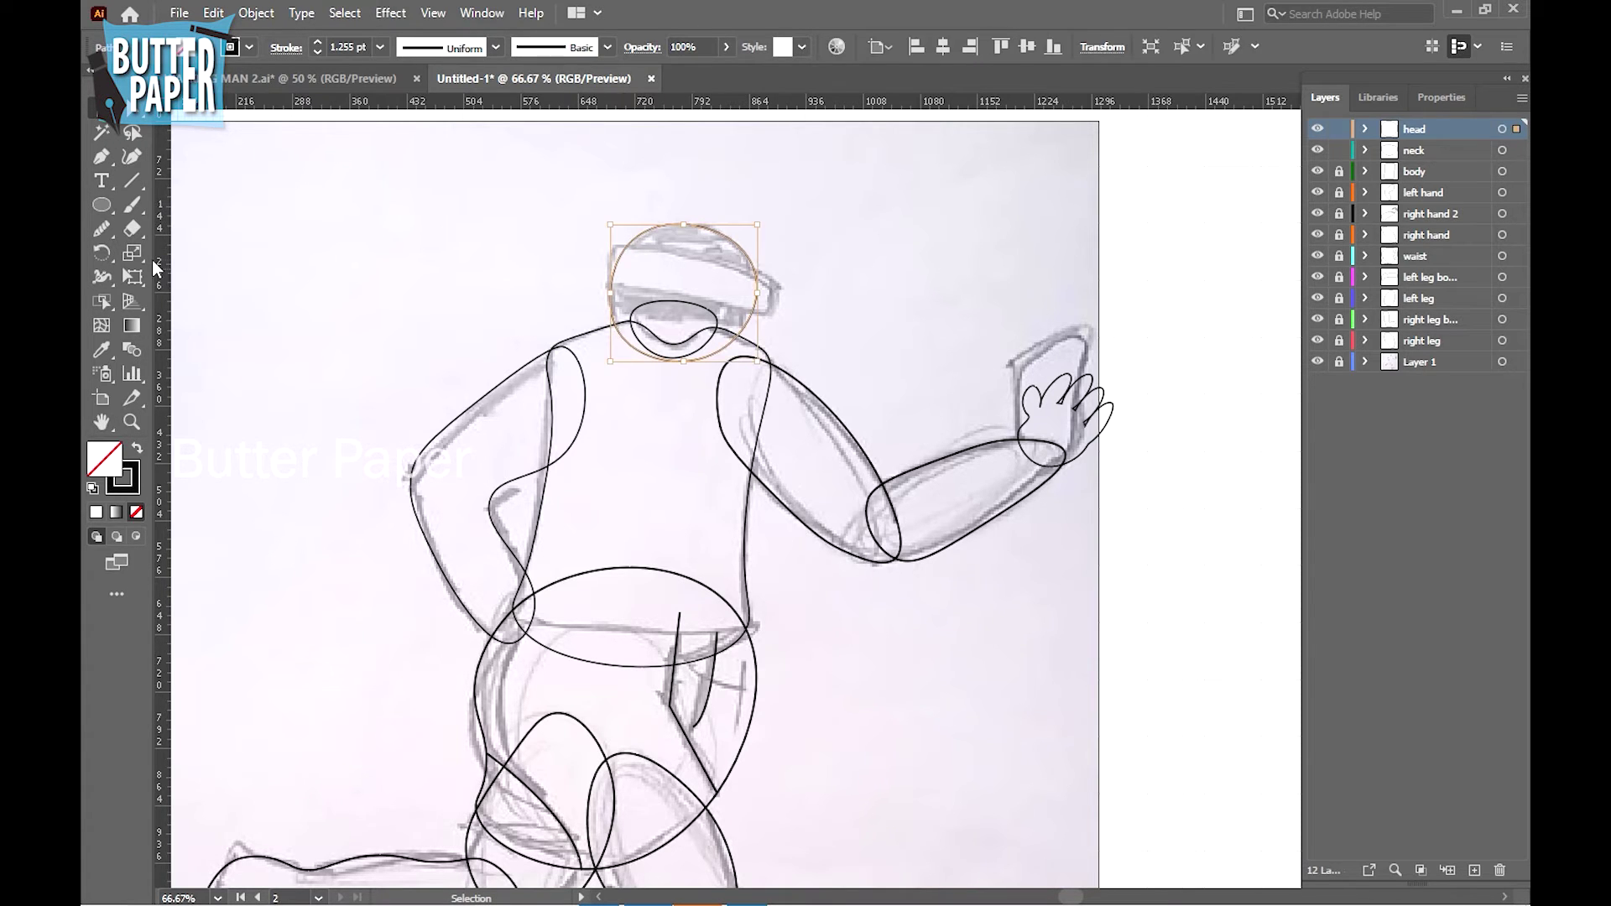
Fill the head circle with white
{"action": "left_click", "coordinate": [94, 511]}
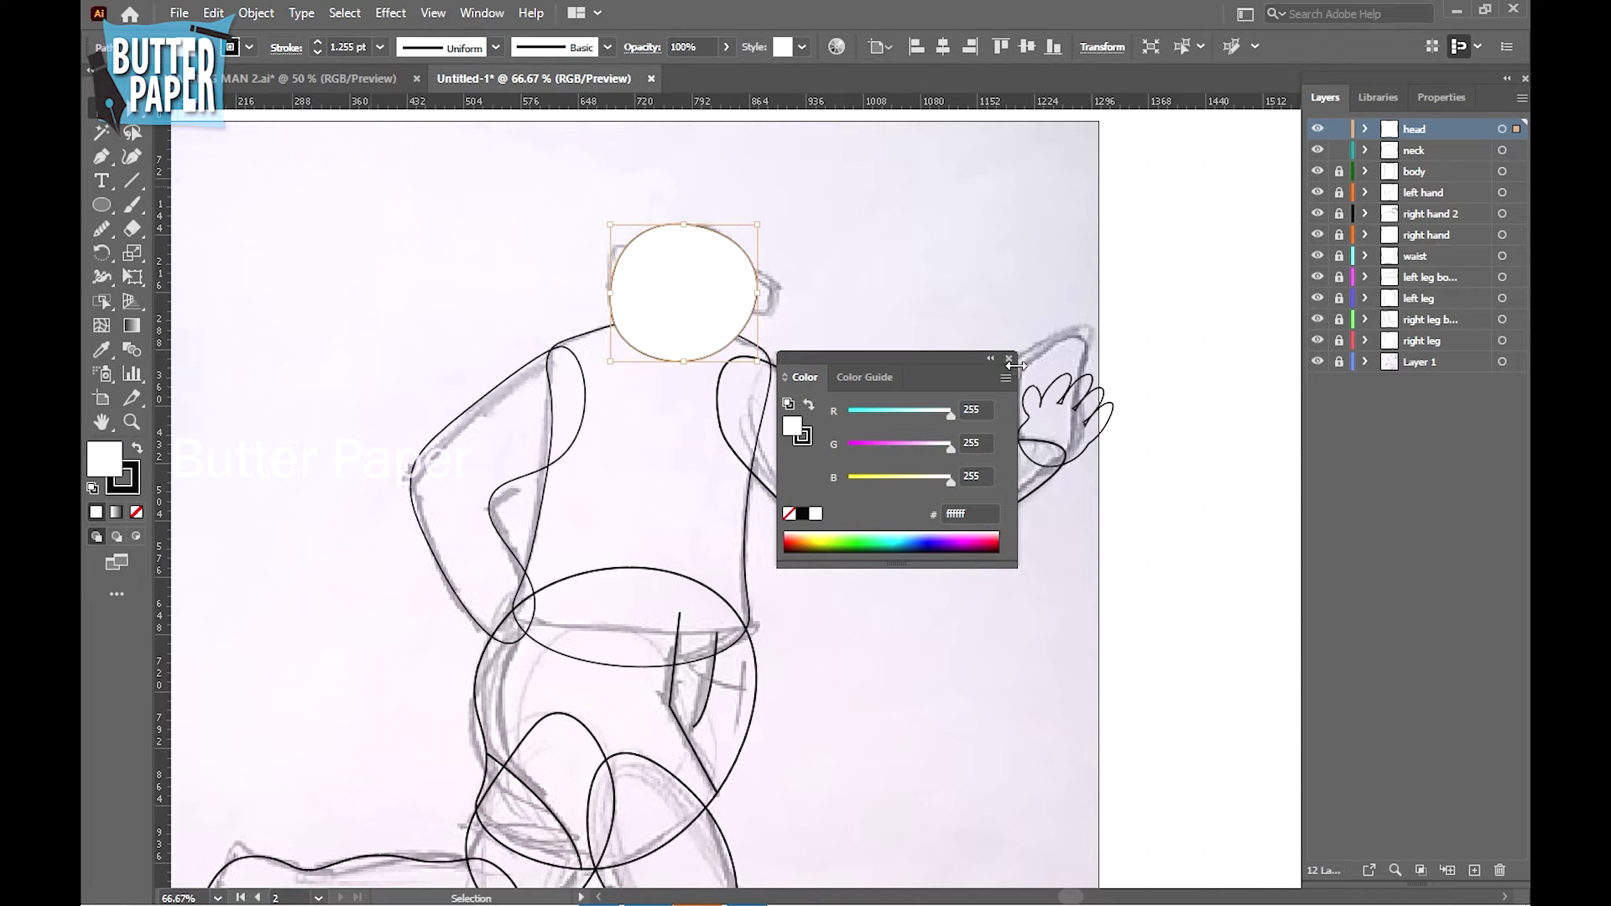
{"action": "left_click", "coordinate": [991, 363]}
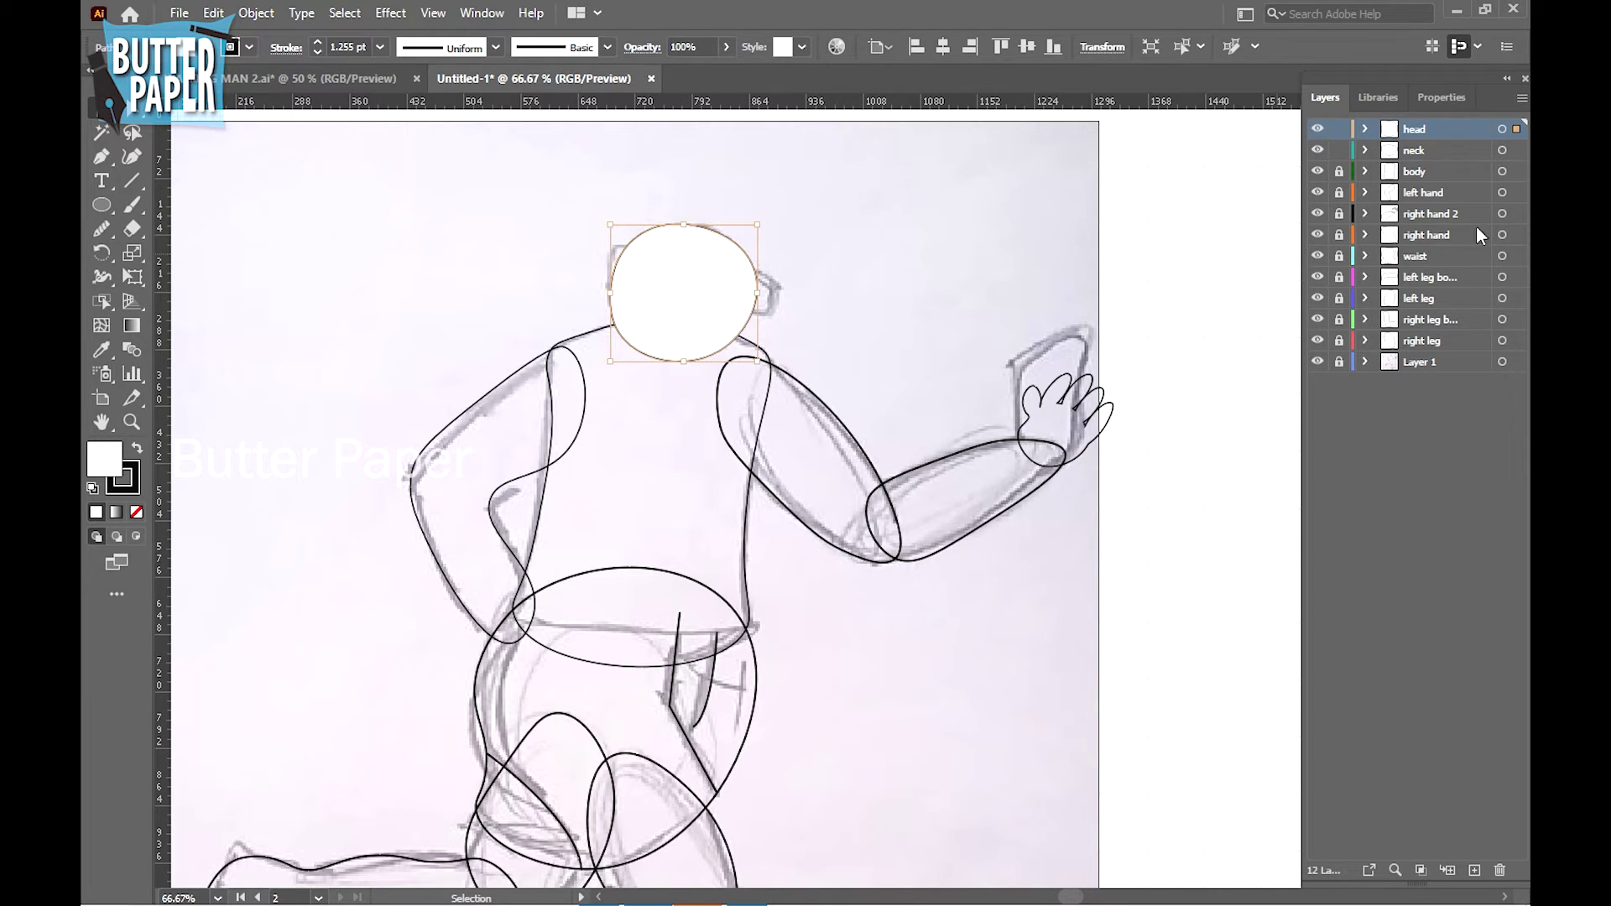
{"action": "left_click", "coordinate": [1411, 153]}
{"action": "left_click", "coordinate": [808, 342]}
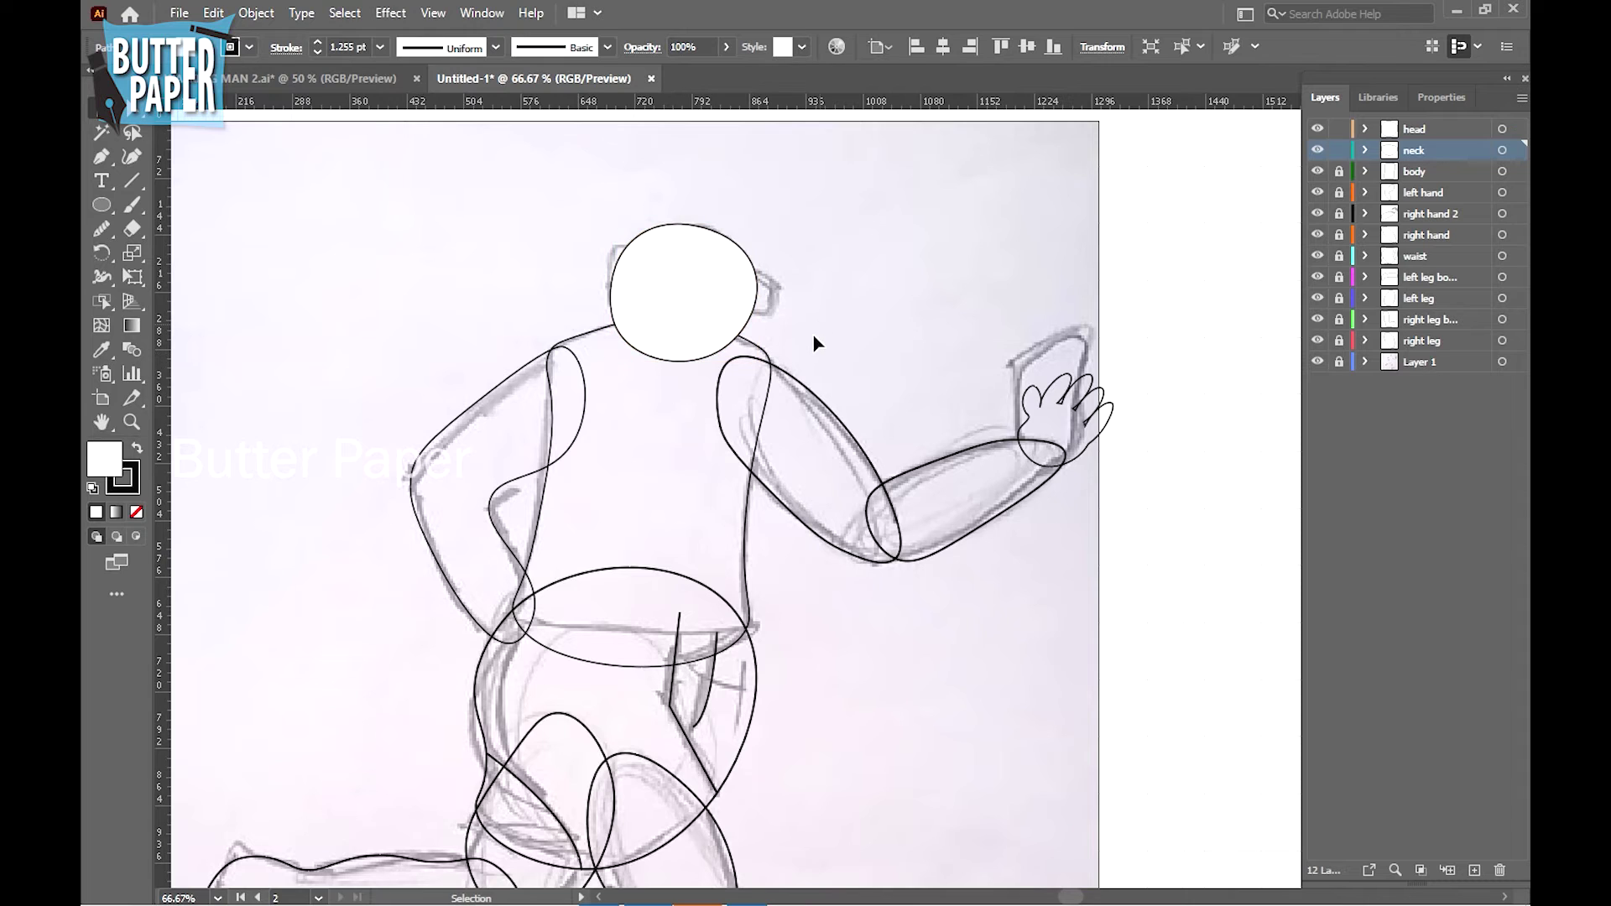
{"action": "left_click", "coordinate": [649, 349]}
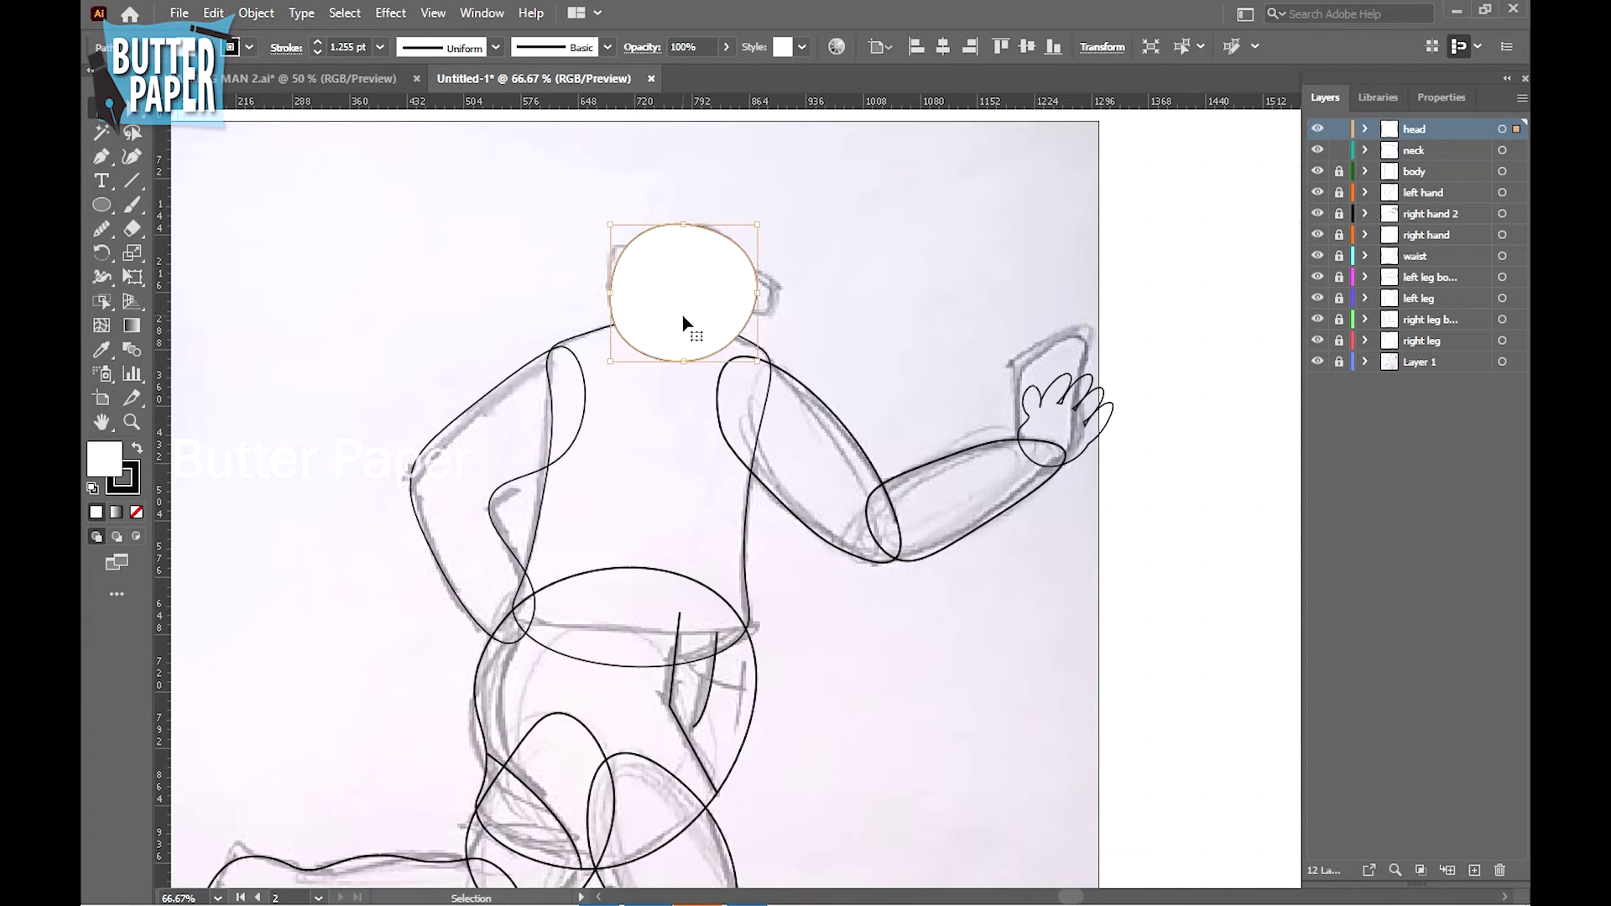
Send the head backward and move the head layer below the neck layer
{"action": "right_click", "coordinate": [742, 248]}
{"action": "left_click", "coordinate": [1013, 639]}
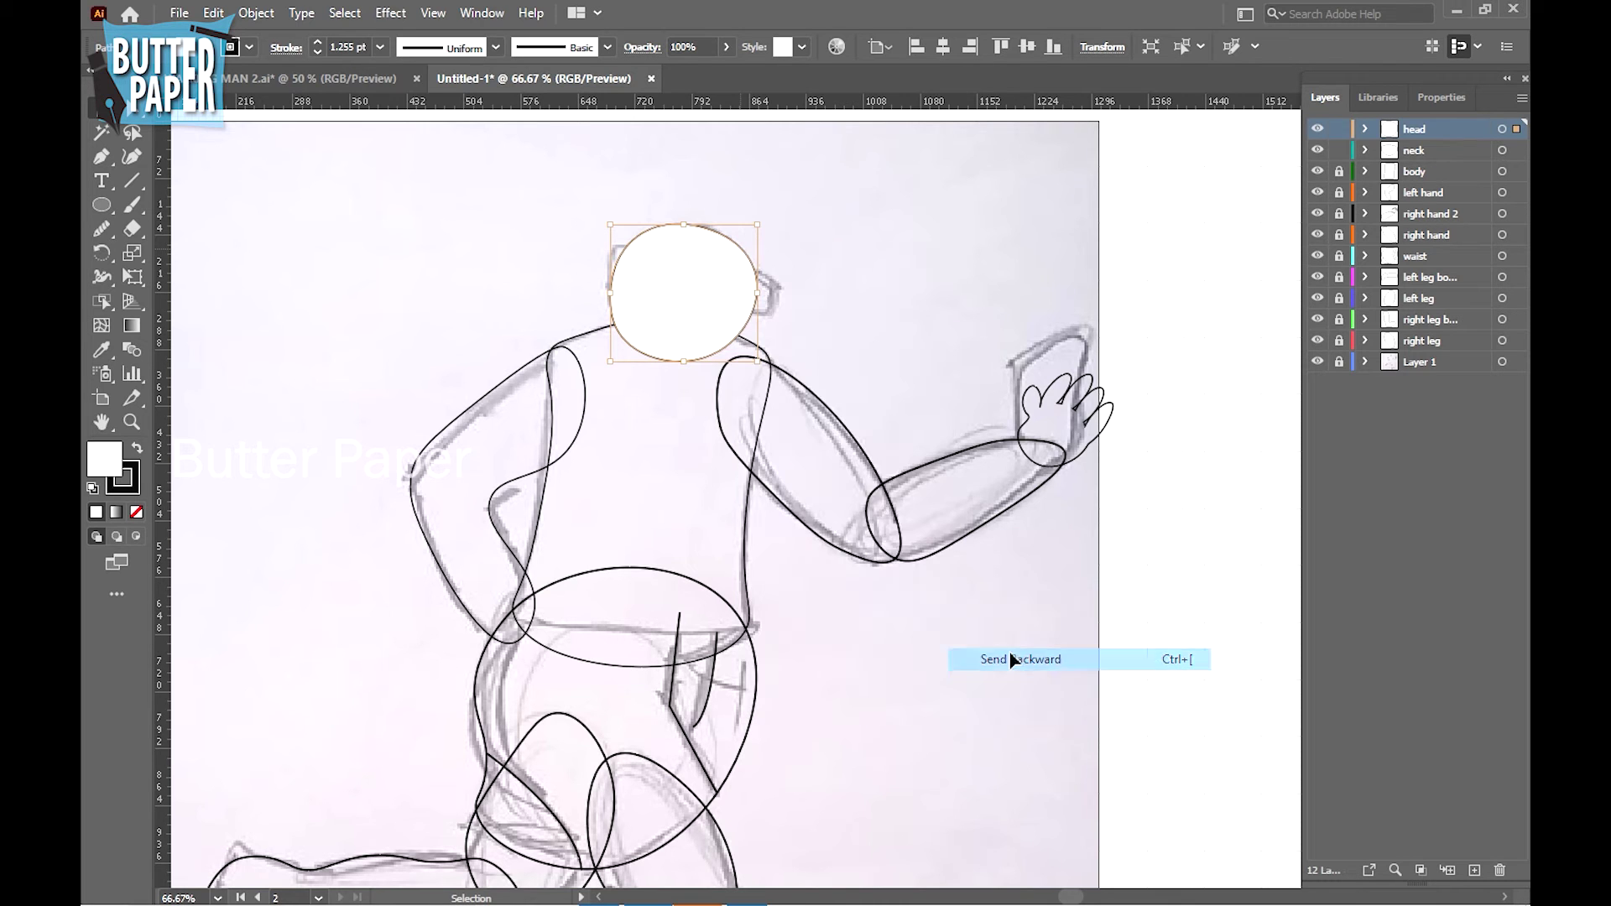
{"action": "right_click", "coordinate": [751, 265]}
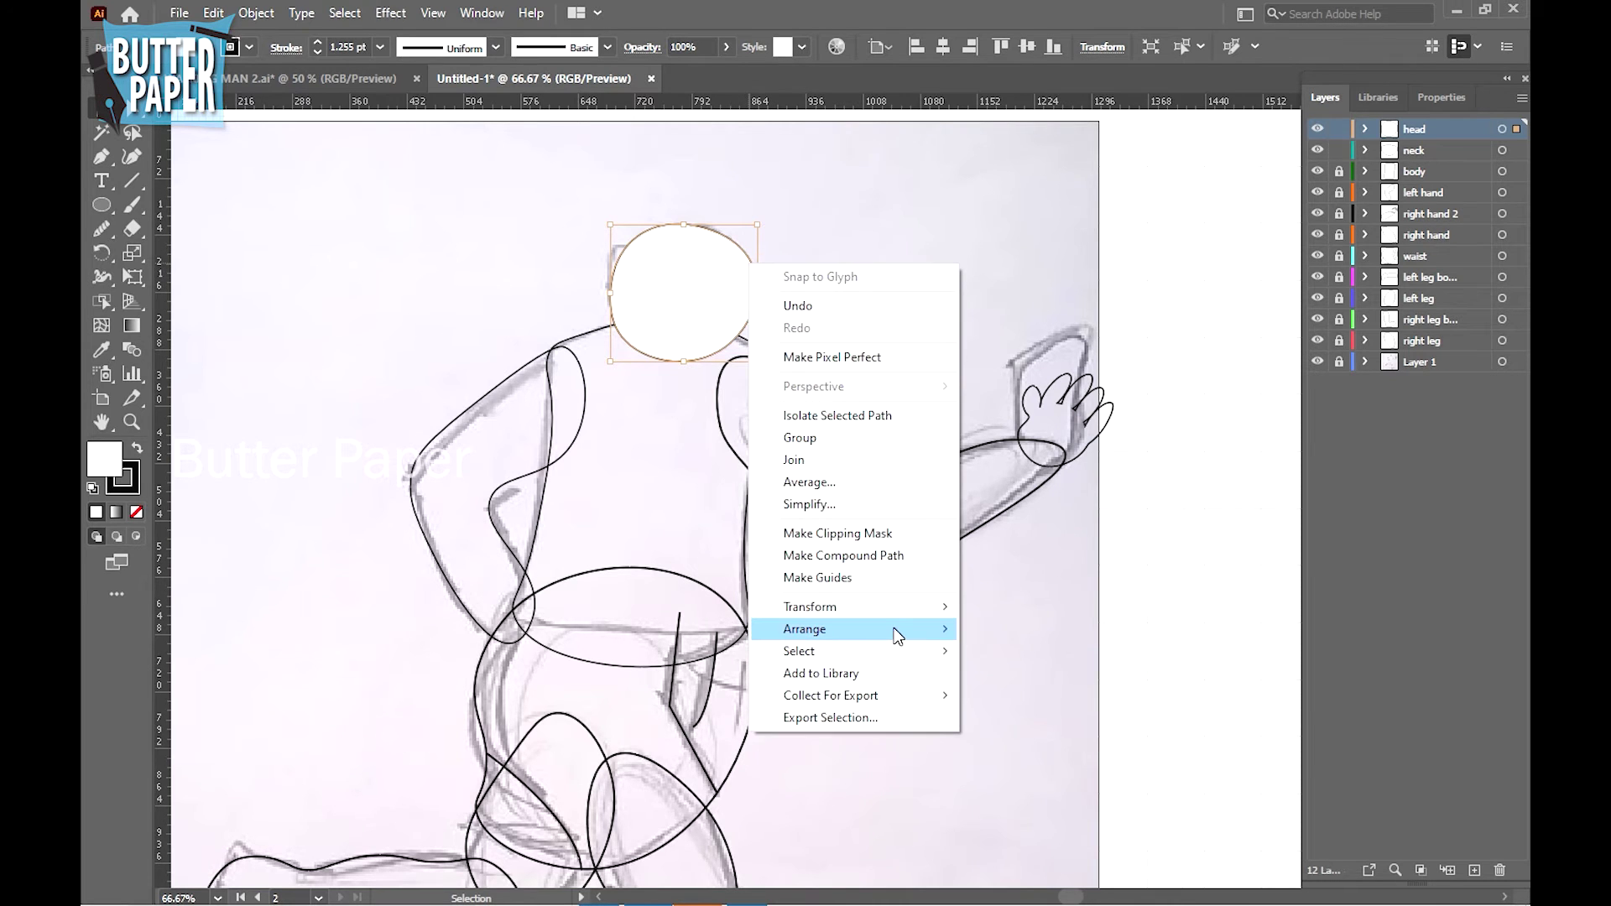
{"action": "mouse_move", "coordinate": [805, 627]}
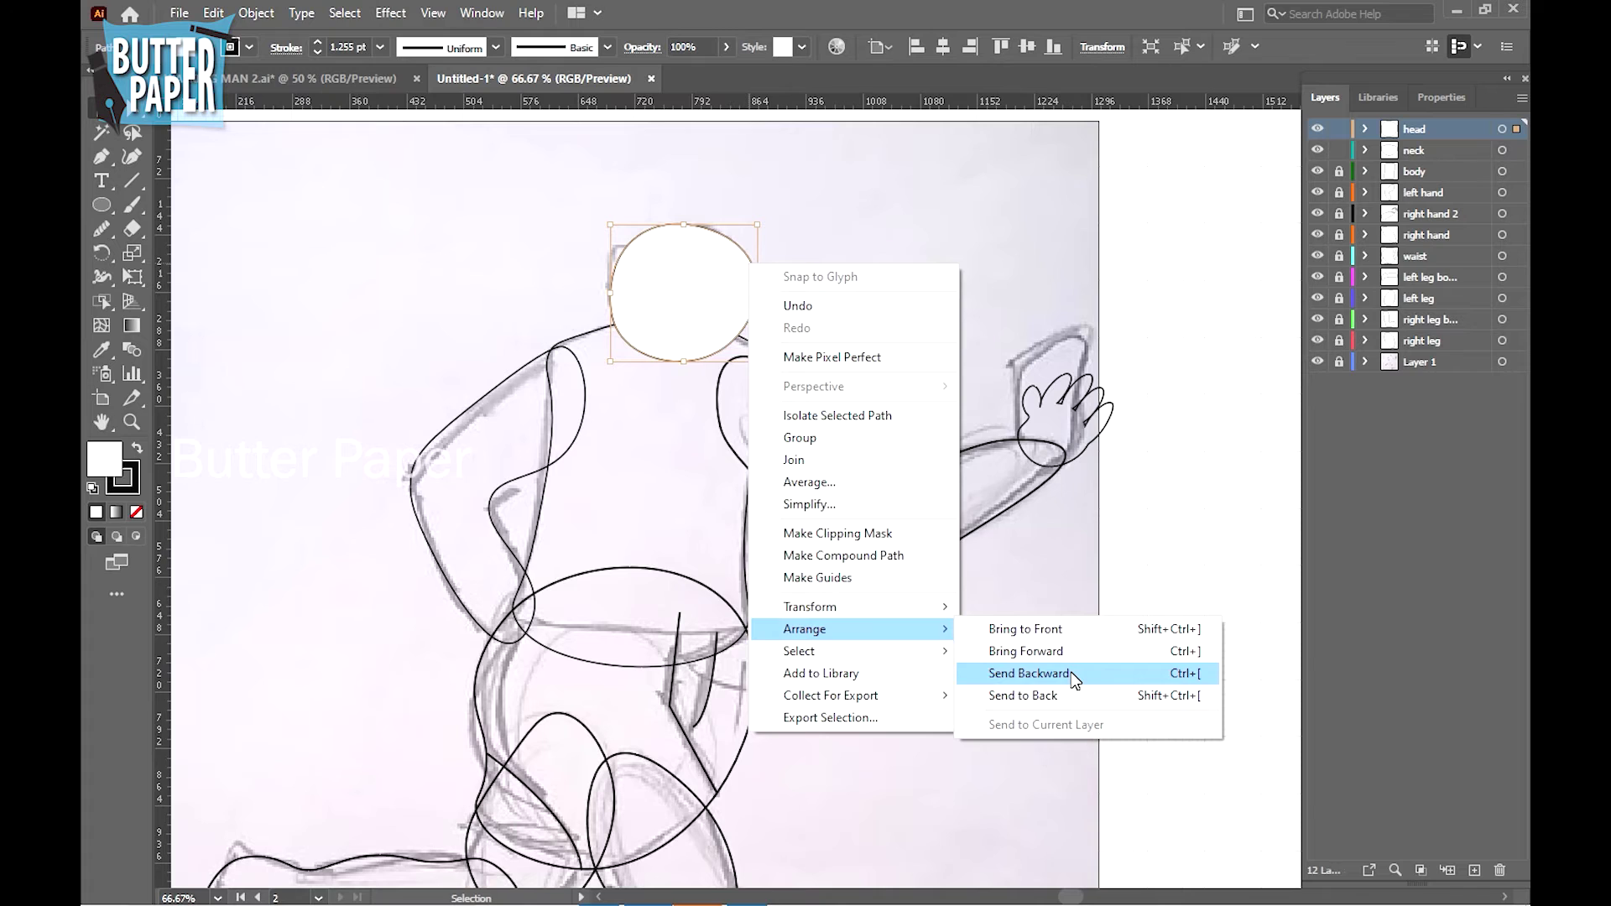
{"action": "left_click", "coordinate": [1030, 673]}
{"action": "left_click", "coordinate": [1399, 151]}
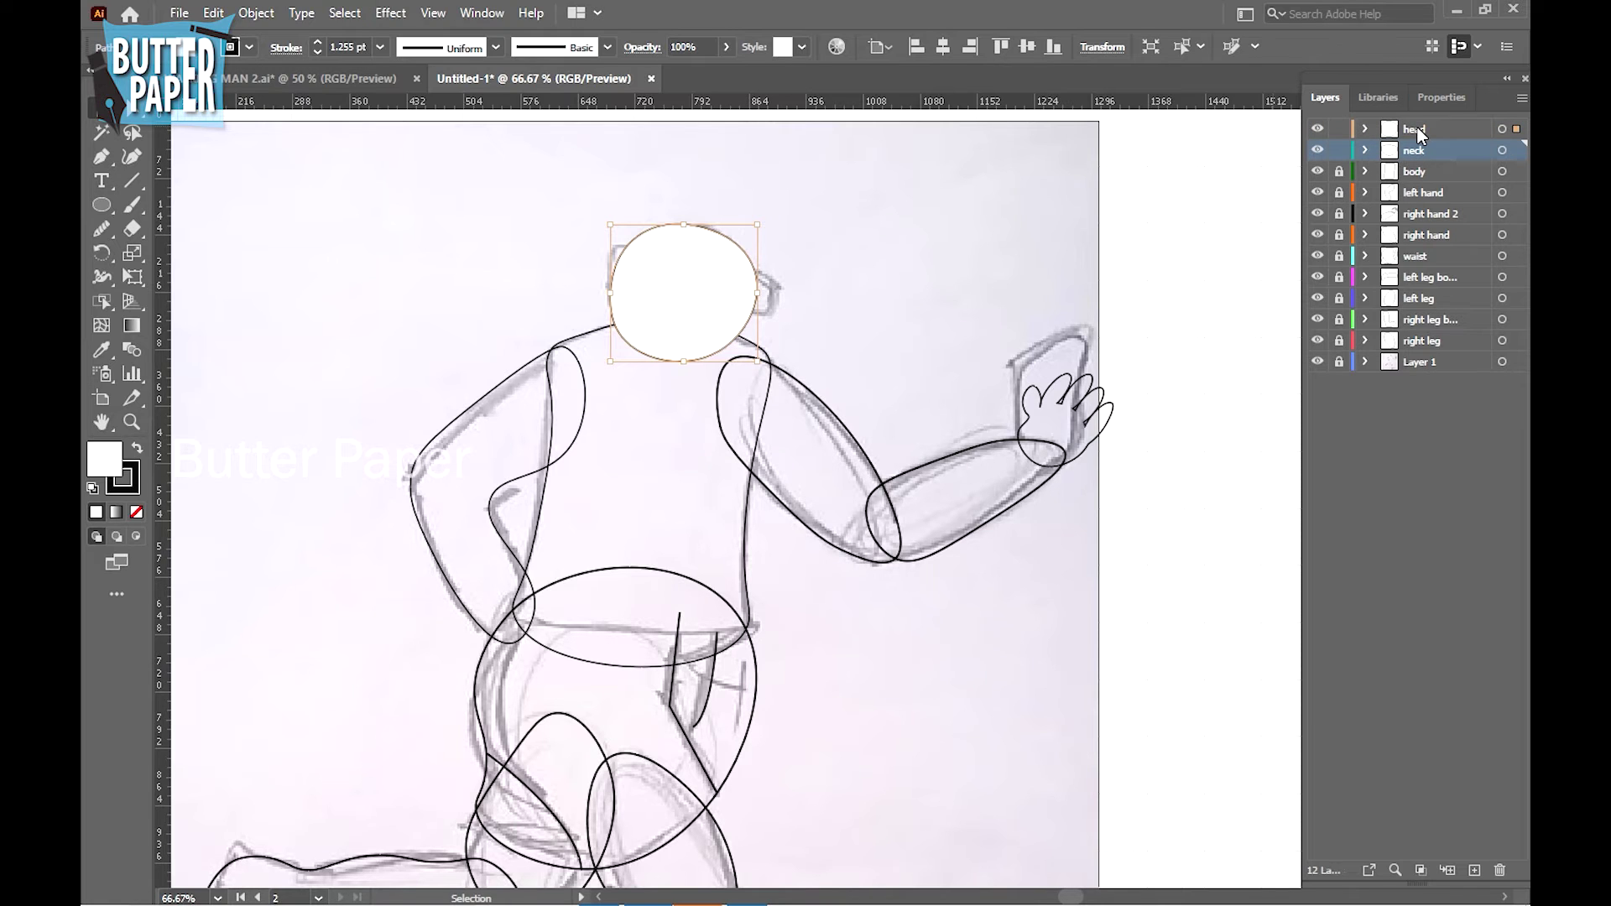
{"action": "left_click_drag", "start_coordinate": [1420, 136], "coordinate": [1417, 161]}
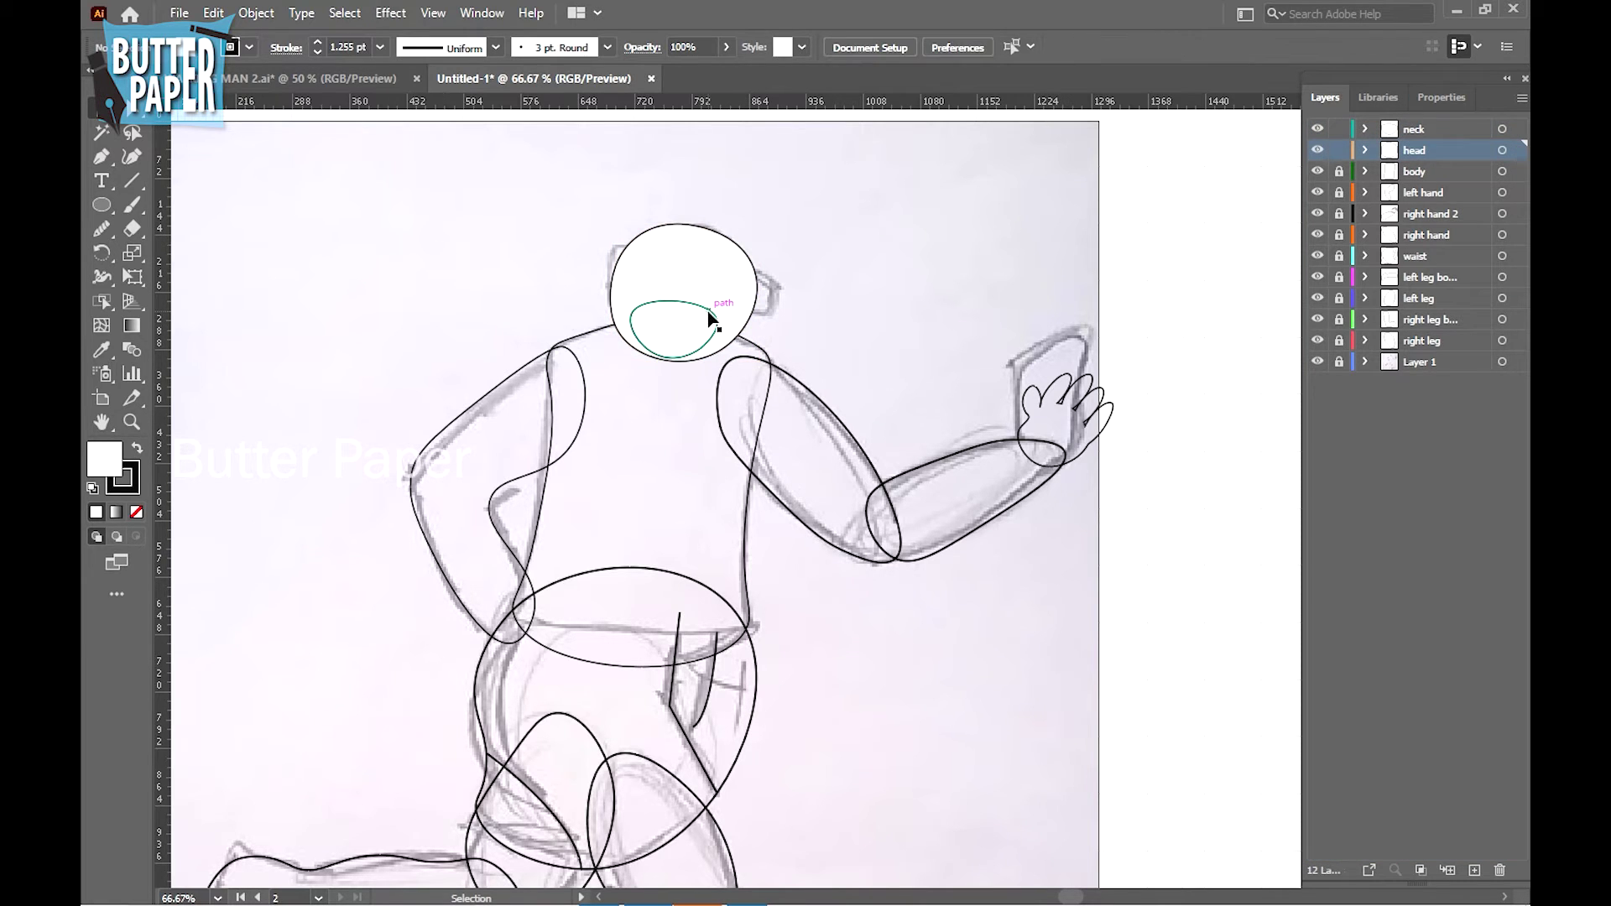
Fill the neck shape with yellow
{"action": "left_click", "coordinate": [709, 319]}
{"action": "key", "text": "F6"}
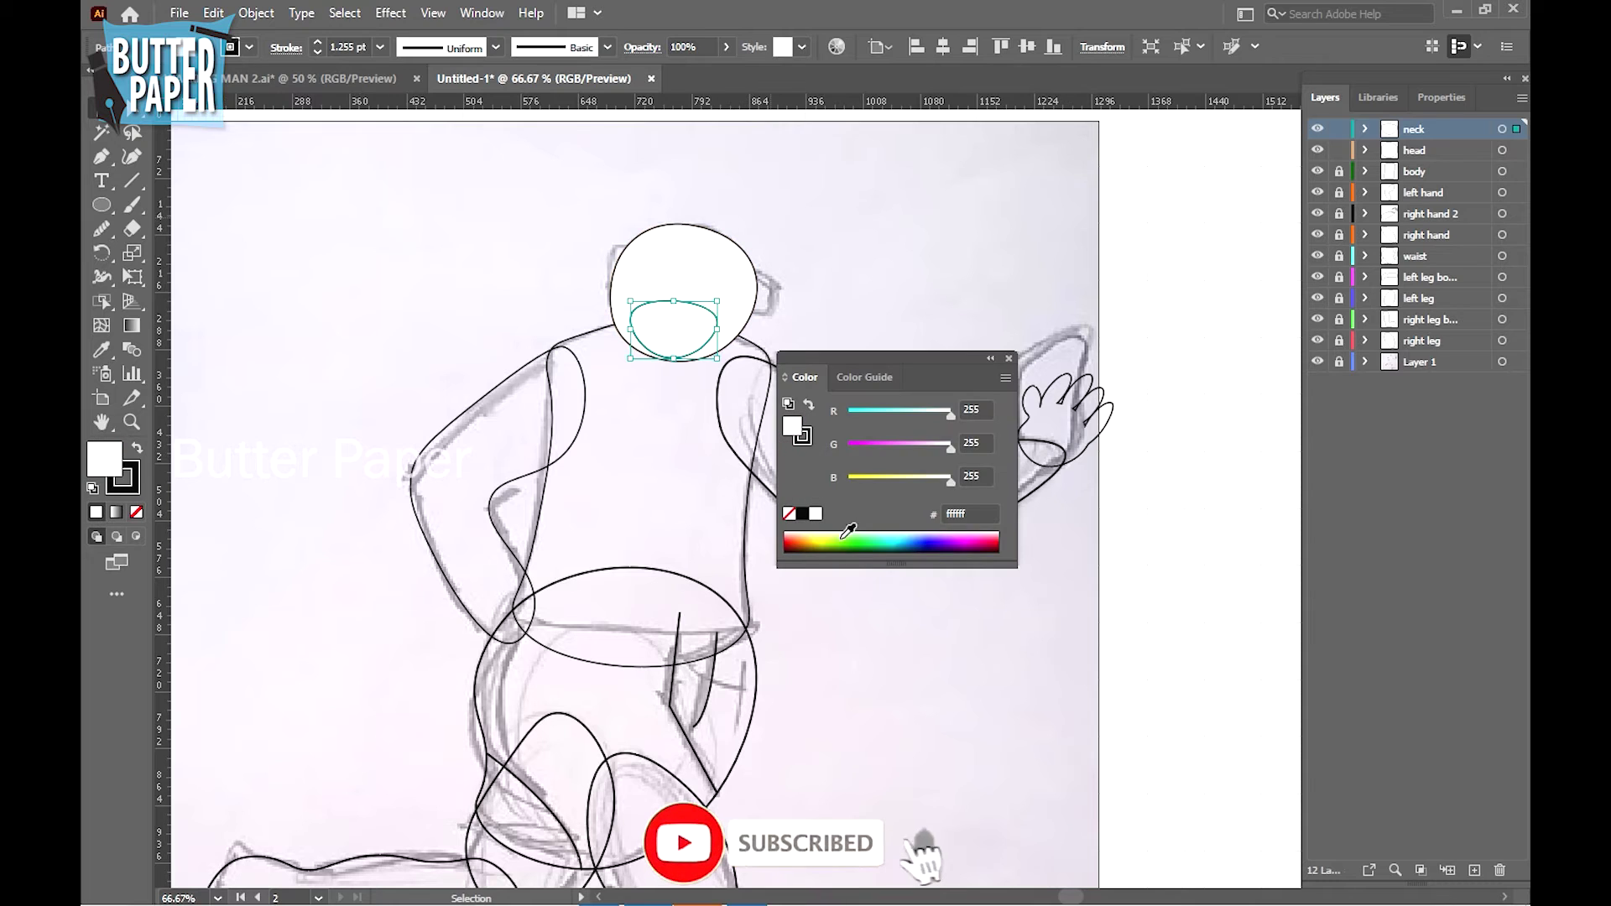
{"action": "left_click", "coordinate": [821, 542]}
{"action": "key", "text": "F6"}
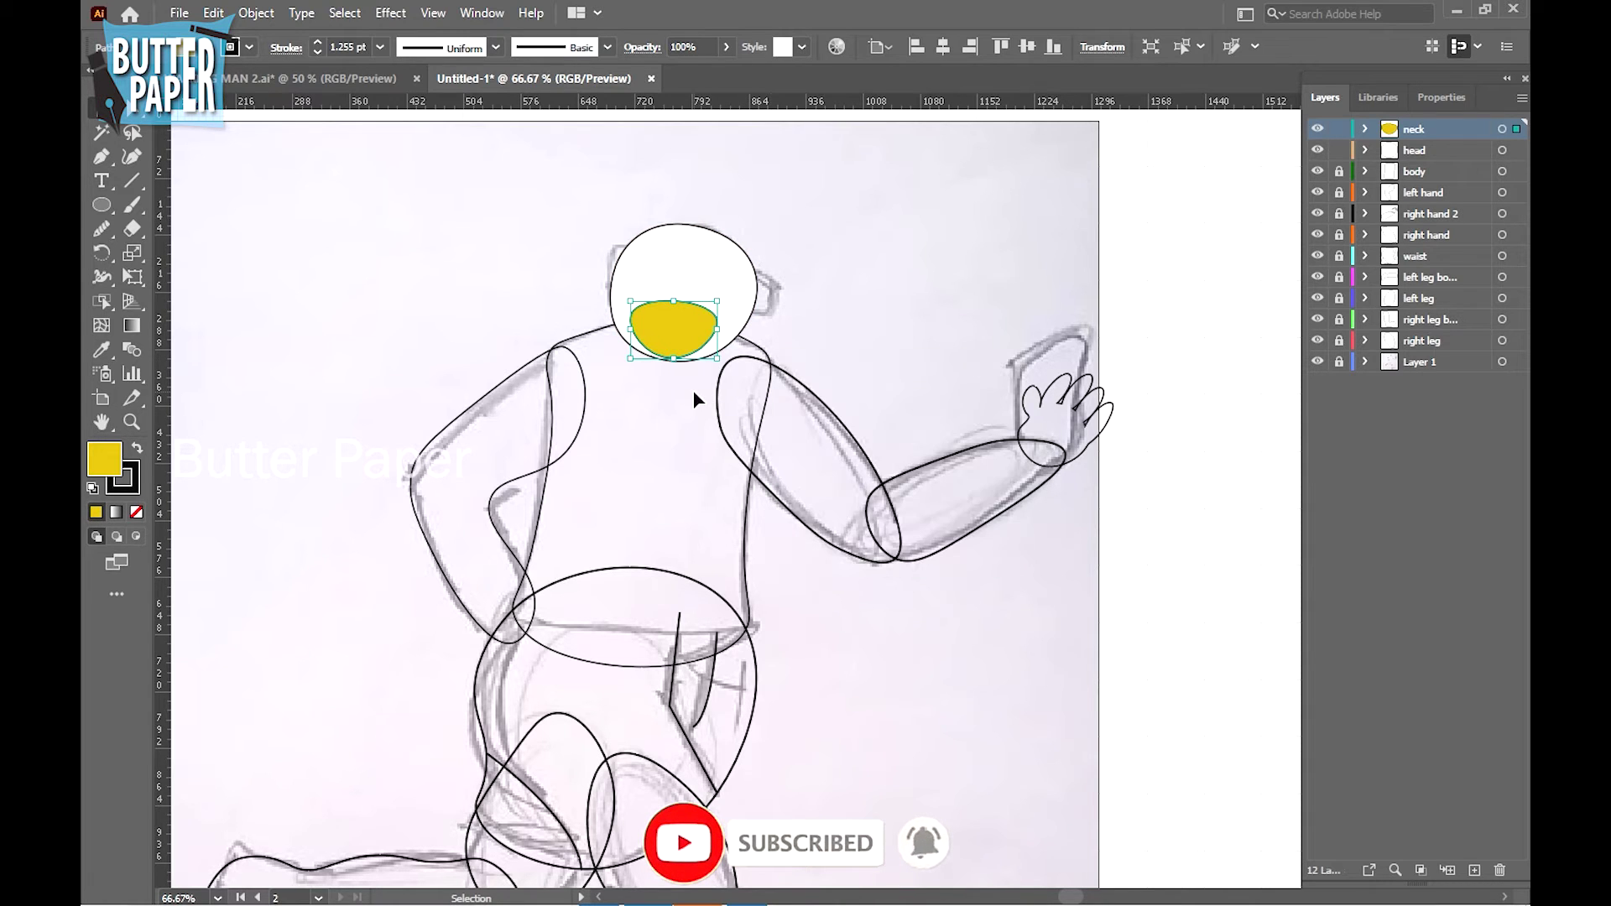
Adjust the head circle's shape by dragging its left and lower-right edges
{"action": "left_click", "coordinate": [739, 284]}
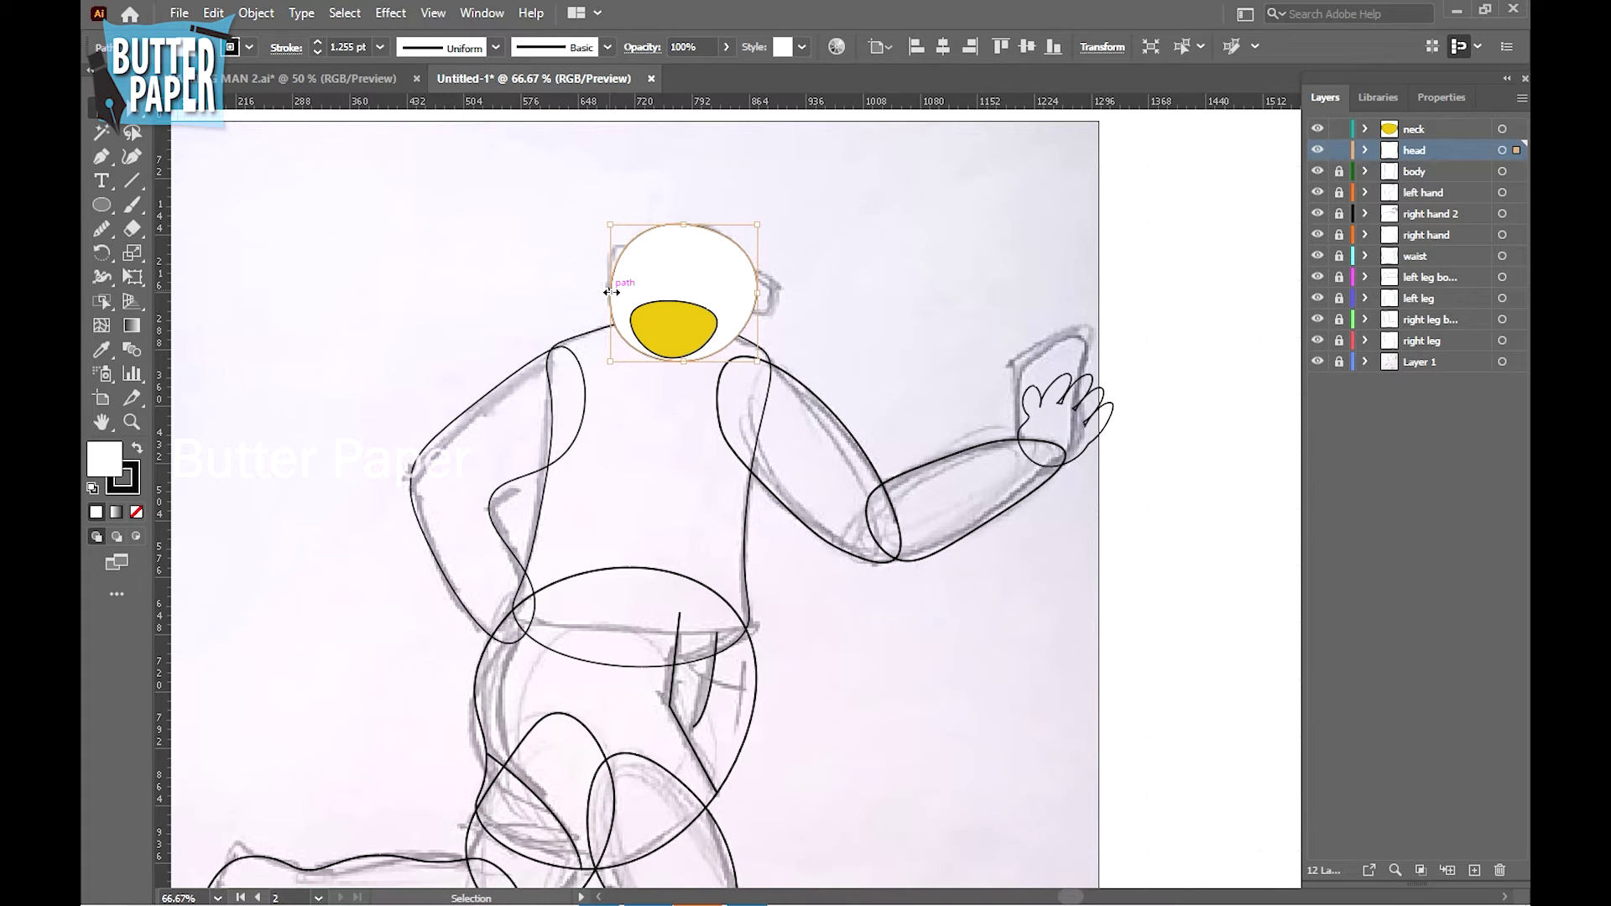
{"action": "mouse_move", "coordinate": [610, 291]}
{"action": "left_mouse_down"}
{"action": "mouse_move", "coordinate": [632, 286]}
{"action": "mouse_move", "coordinate": [610, 289]}
{"action": "left_mouse_up"}
{"action": "left_click", "coordinate": [851, 244]}
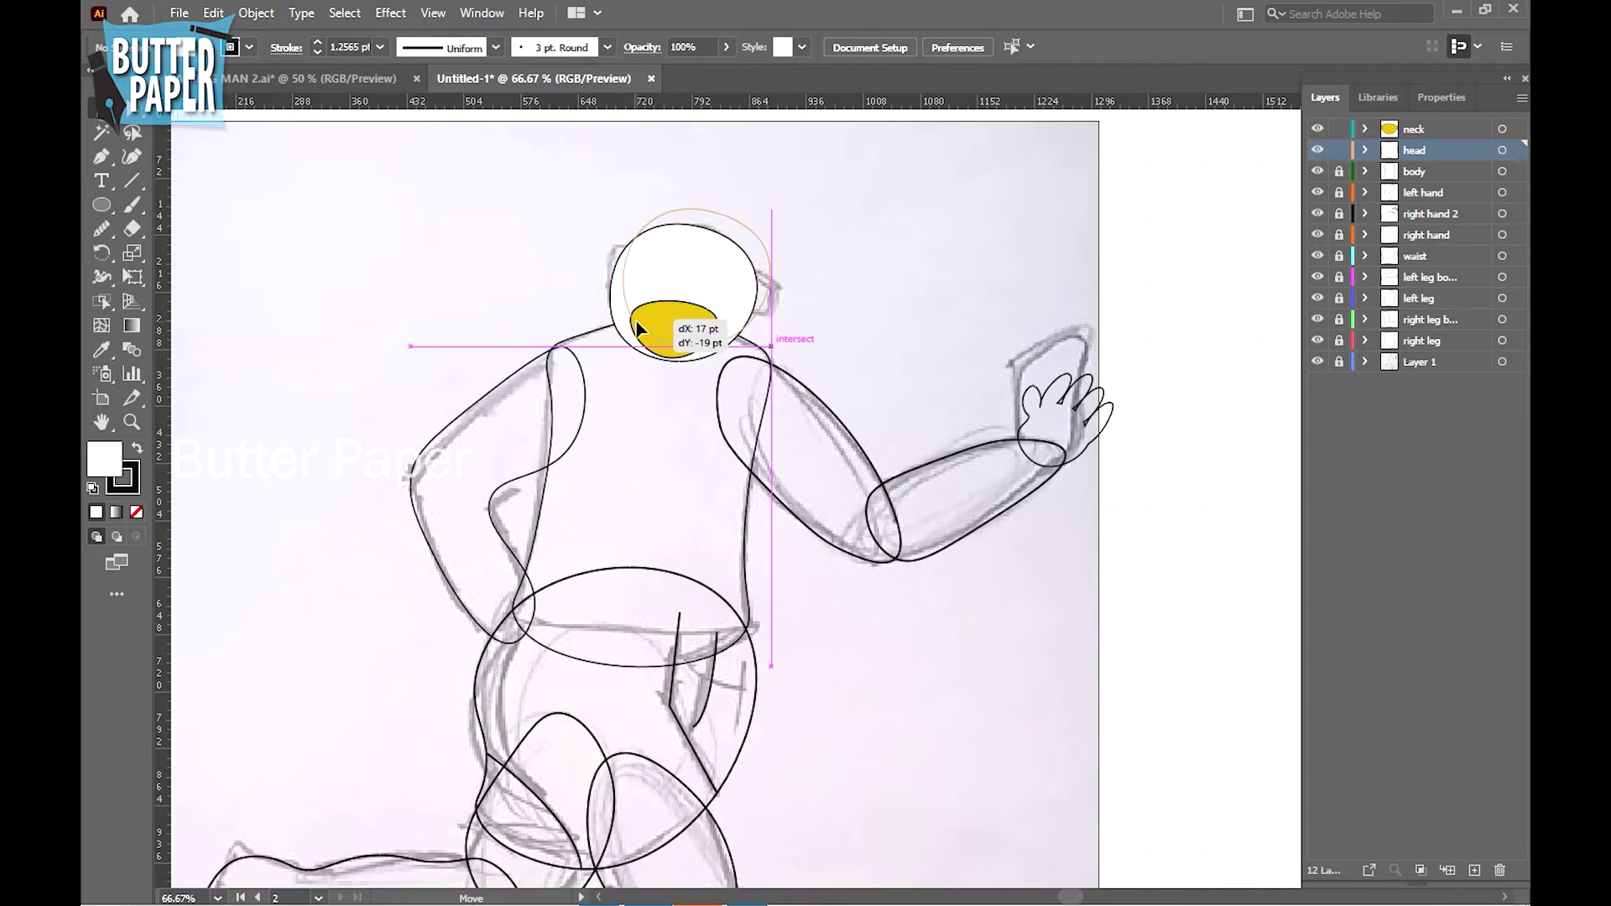
{"action": "left_click_drag", "start_coordinate": [621, 338], "coordinate": [623, 339]}
{"action": "left_click", "coordinate": [850, 259]}
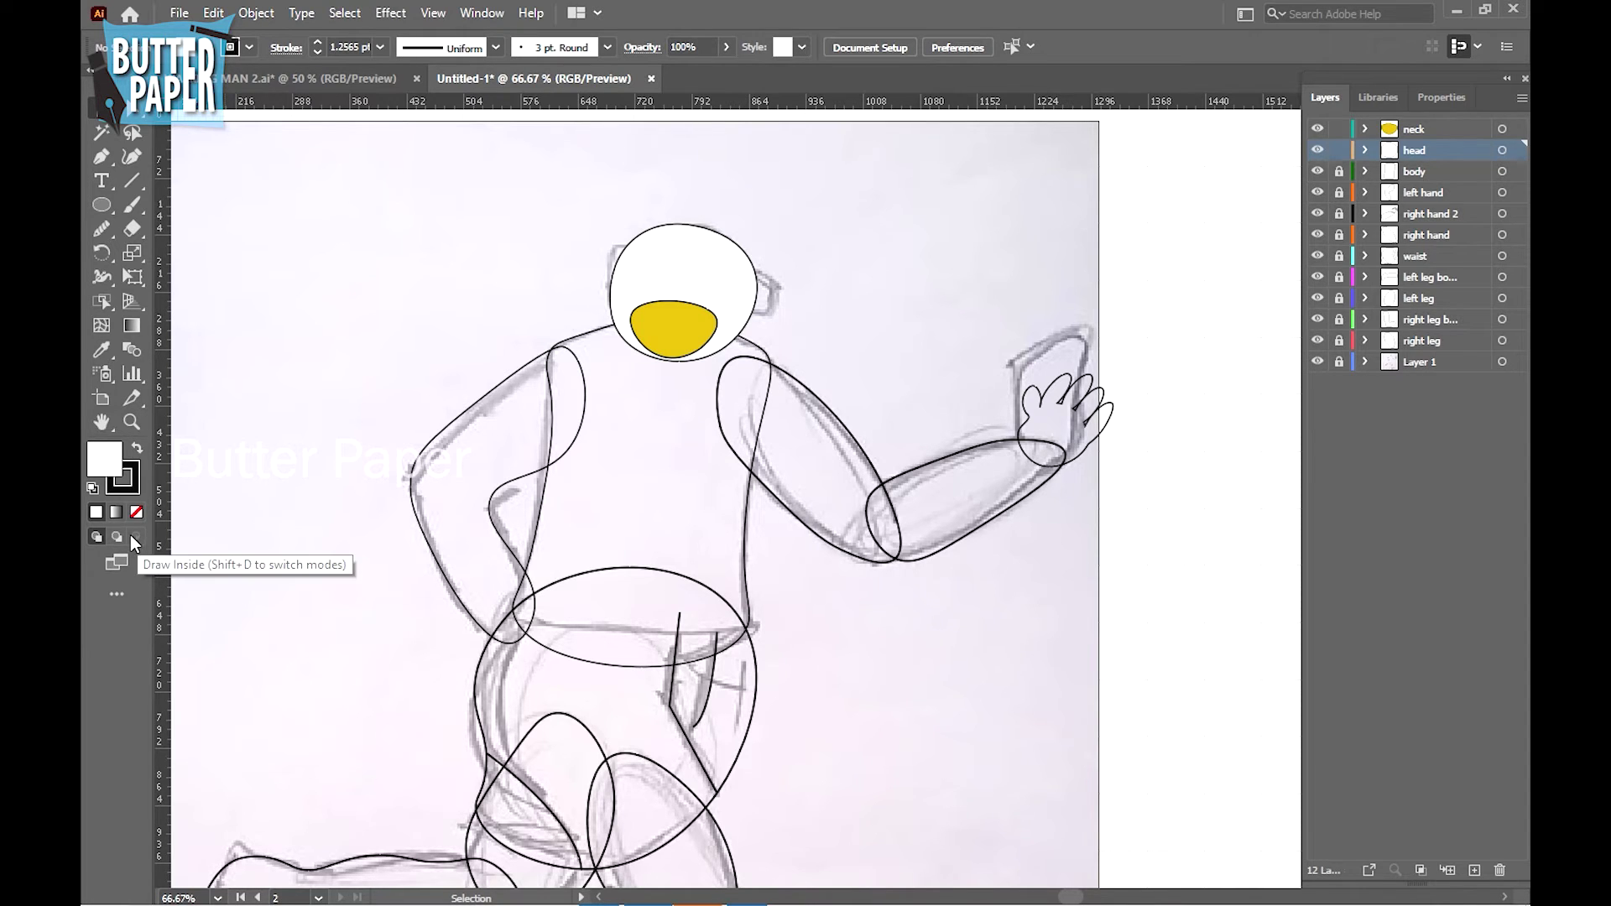
{"action": "left_click", "coordinate": [625, 343]}
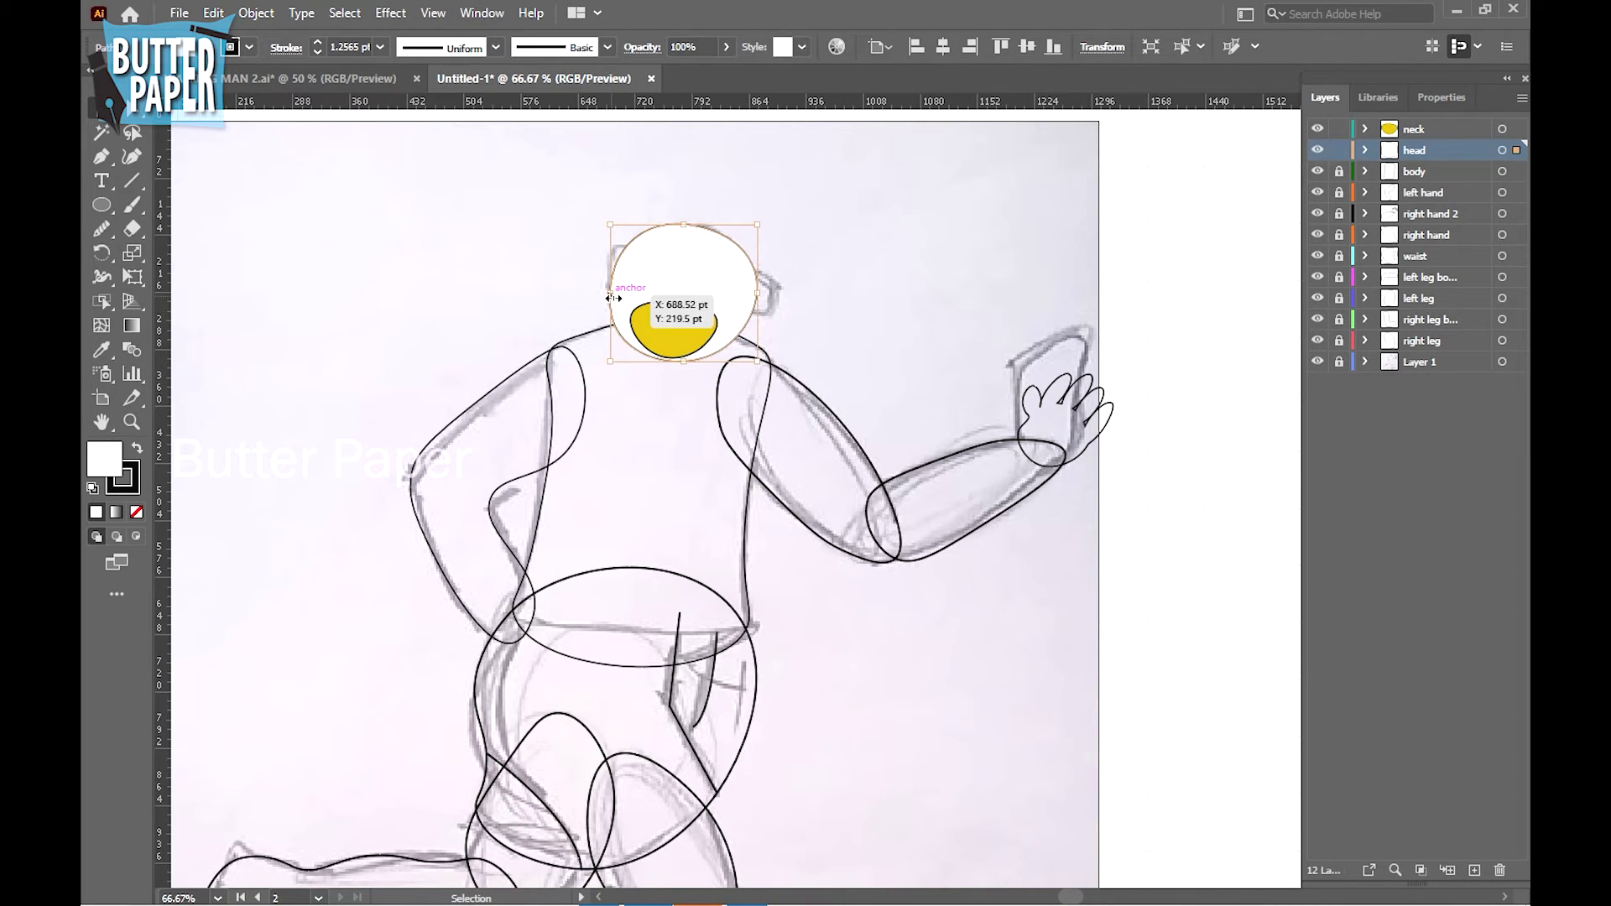
{"action": "left_click_drag", "start_coordinate": [612, 290], "coordinate": [611, 293]}
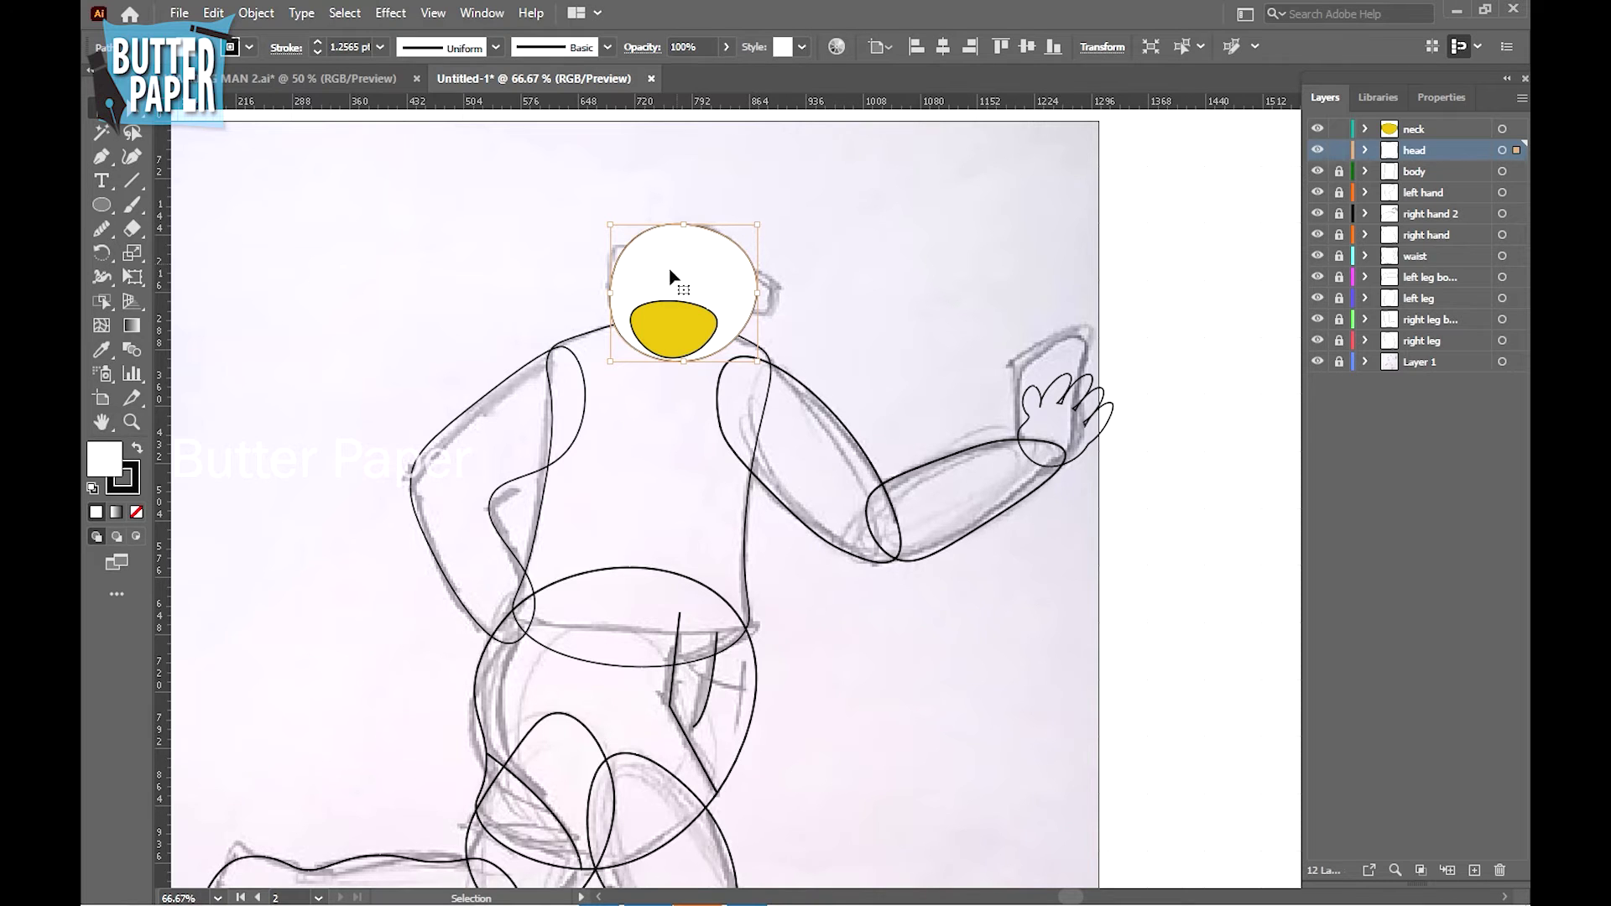
{"action": "left_click", "coordinate": [854, 315]}
{"action": "mouse_move", "coordinate": [739, 348]}
{"action": "left_mouse_down"}
{"action": "mouse_move", "coordinate": [726, 367]}
{"action": "mouse_move", "coordinate": [738, 353]}
{"action": "left_mouse_up"}
Set the fill of the head circle, then the neck shape, to None
{"action": "left_click", "coordinate": [671, 336]}
{"action": "left_click", "coordinate": [618, 327]}
{"action": "left_click", "coordinate": [868, 326]}
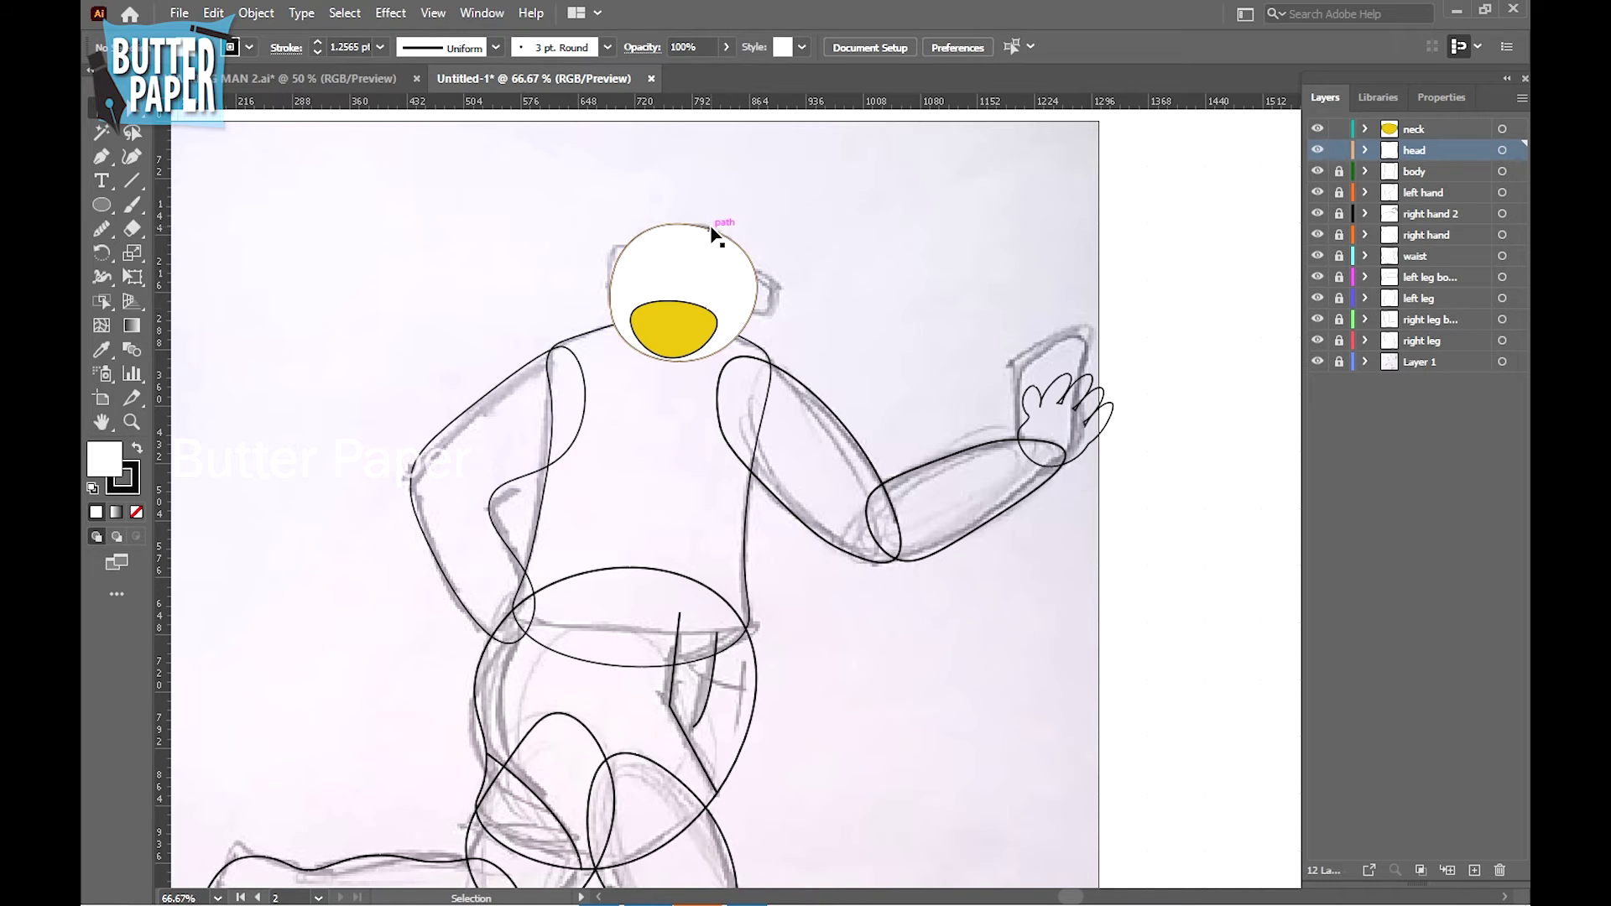
{"action": "left_click", "coordinate": [600, 333]}
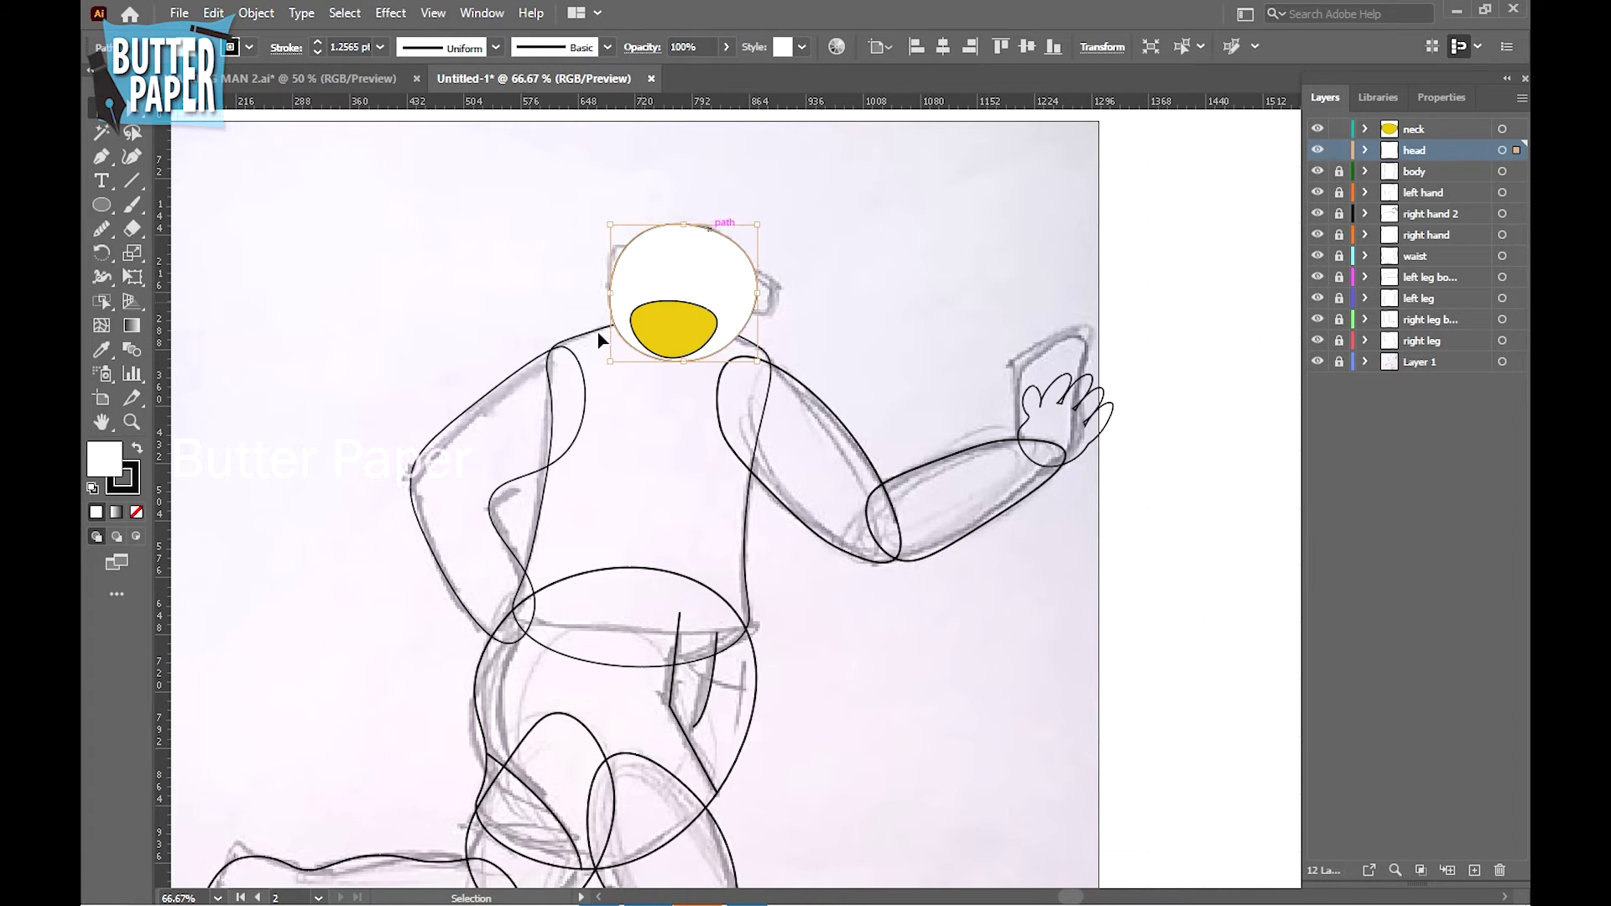
{"action": "left_click", "coordinate": [891, 345]}
{"action": "left_click", "coordinate": [757, 295]}
{"action": "left_click", "coordinate": [135, 512]}
{"action": "left_click", "coordinate": [695, 318]}
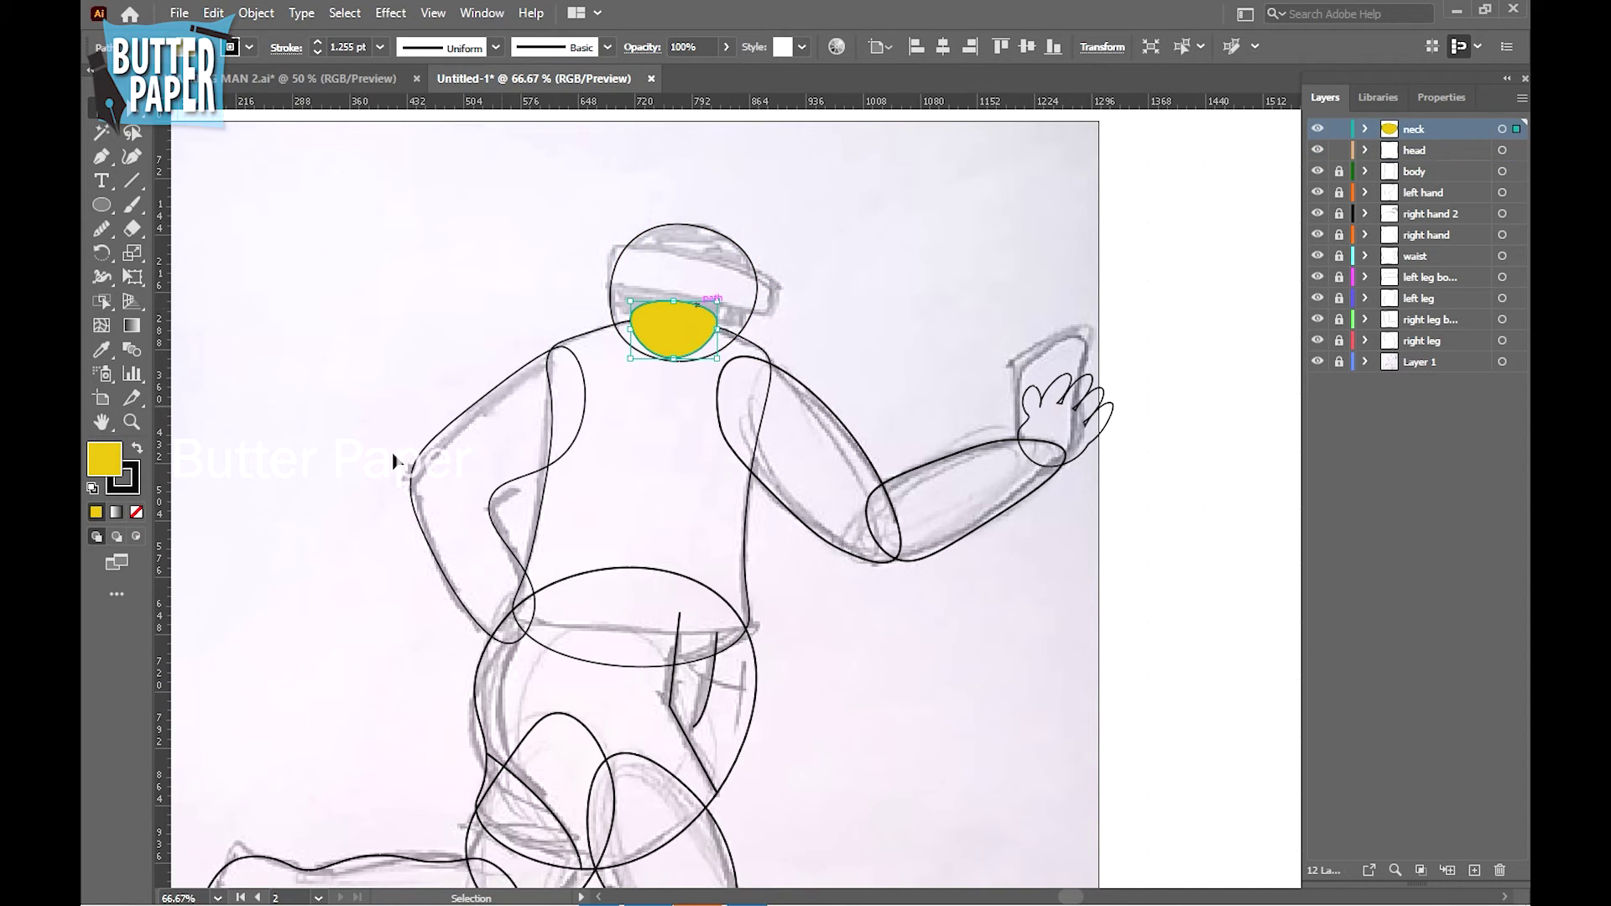
{"action": "left_click", "coordinate": [136, 512]}
{"action": "left_click", "coordinate": [923, 309]}
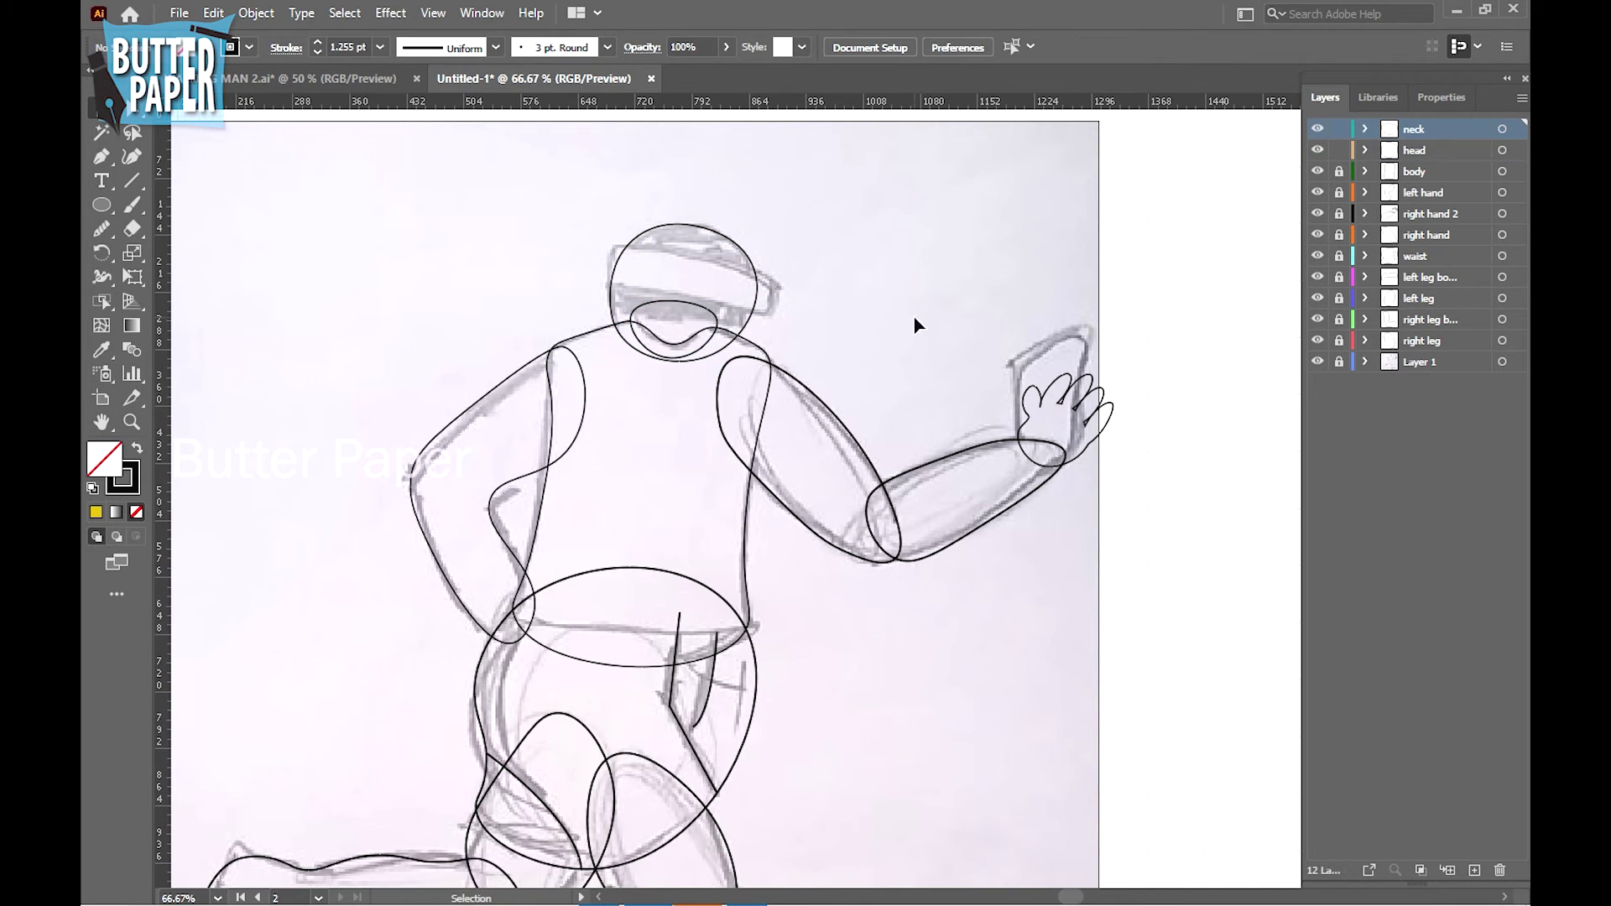
Isolate the neck shape, delete its path, and paste it back in front
{"action": "double_click", "coordinate": [678, 314]}
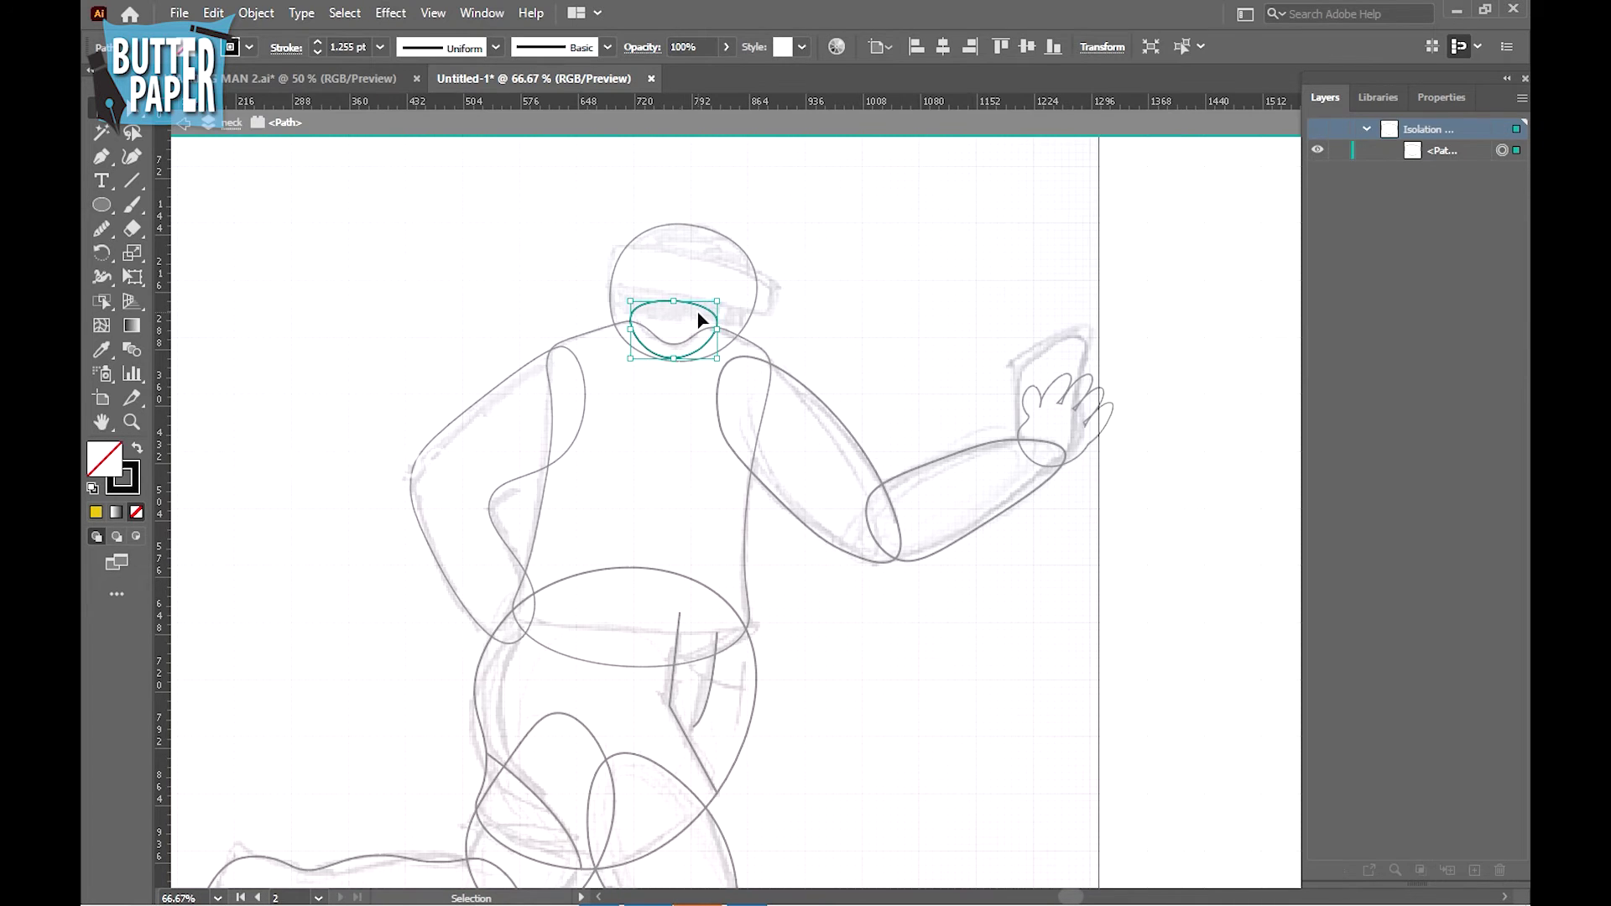
{"action": "key", "text": "Delete"}
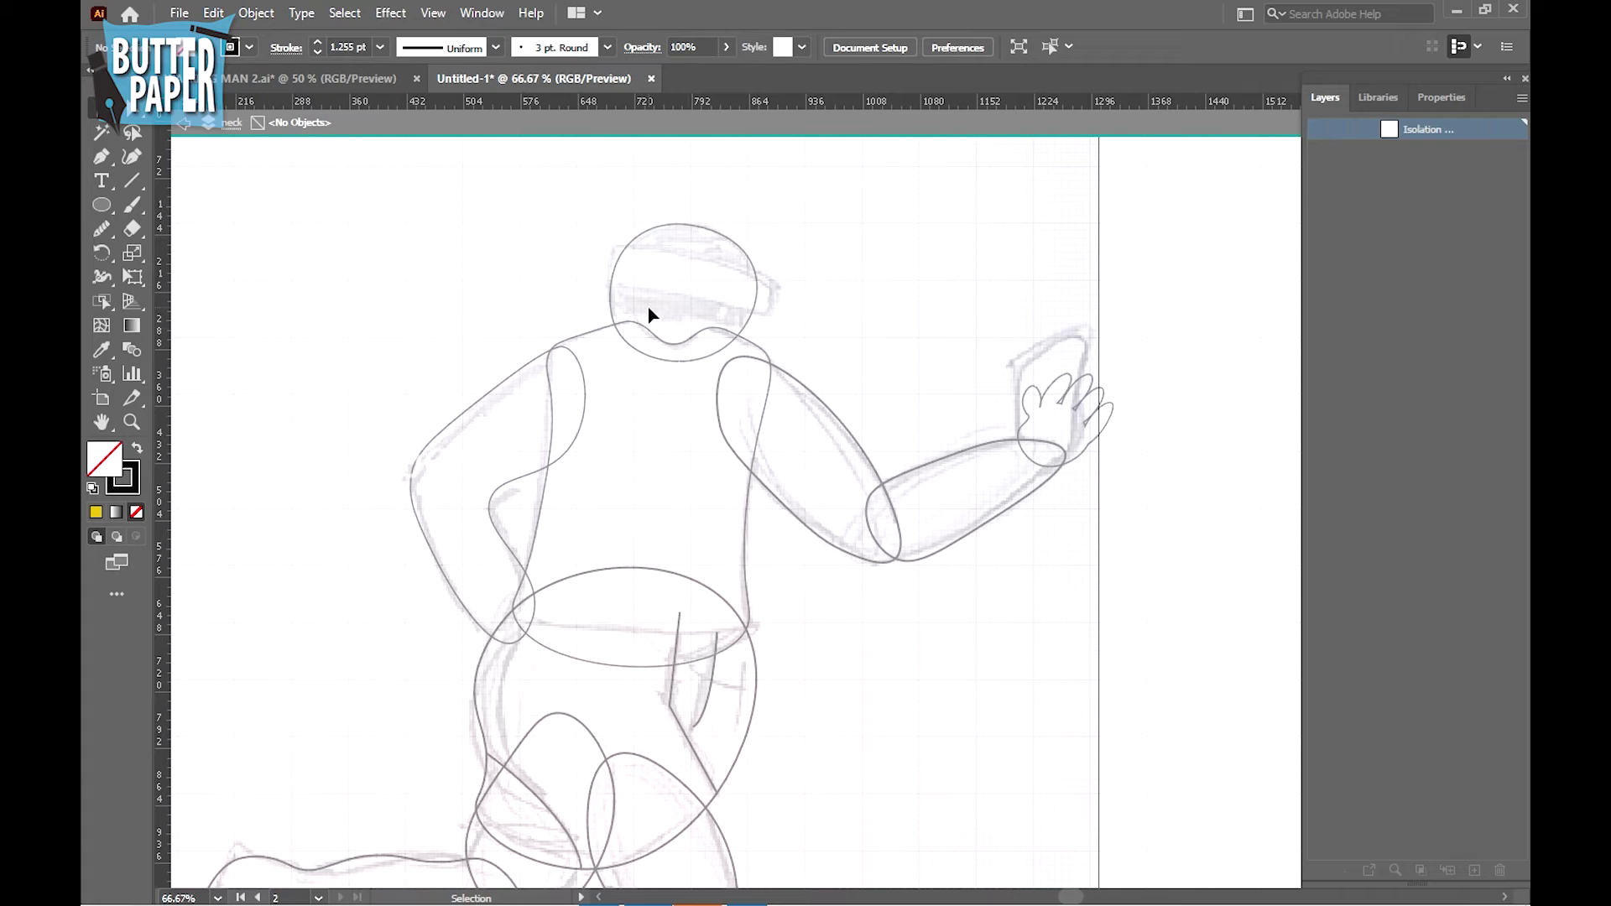
{"action": "key", "text": "ctrl+f"}
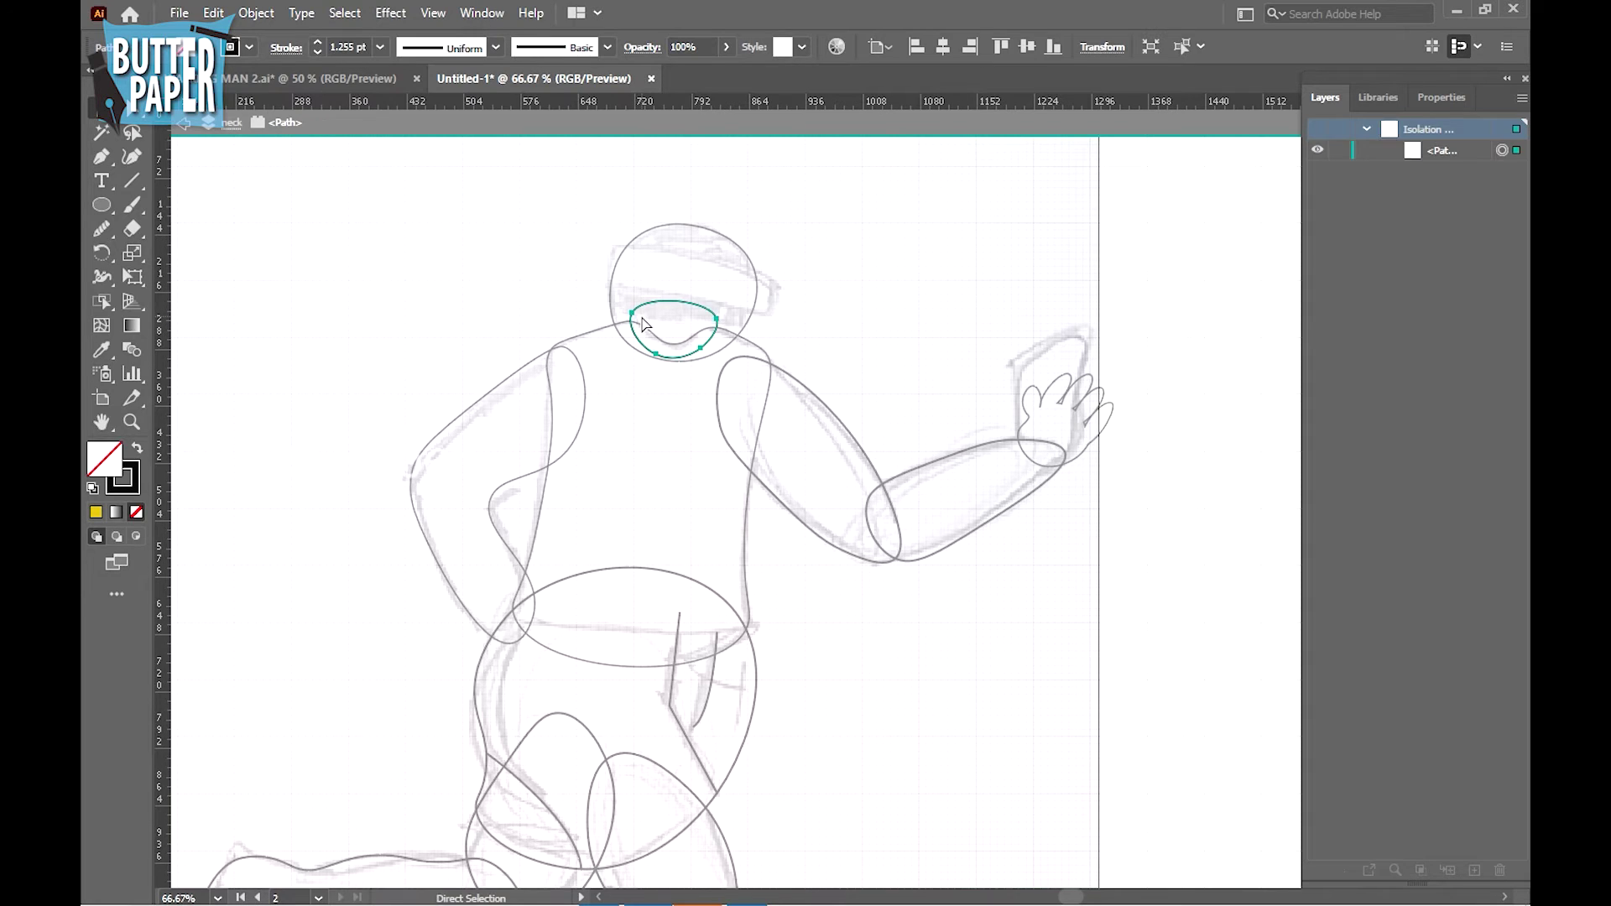
{"action": "left_click", "coordinate": [888, 338]}
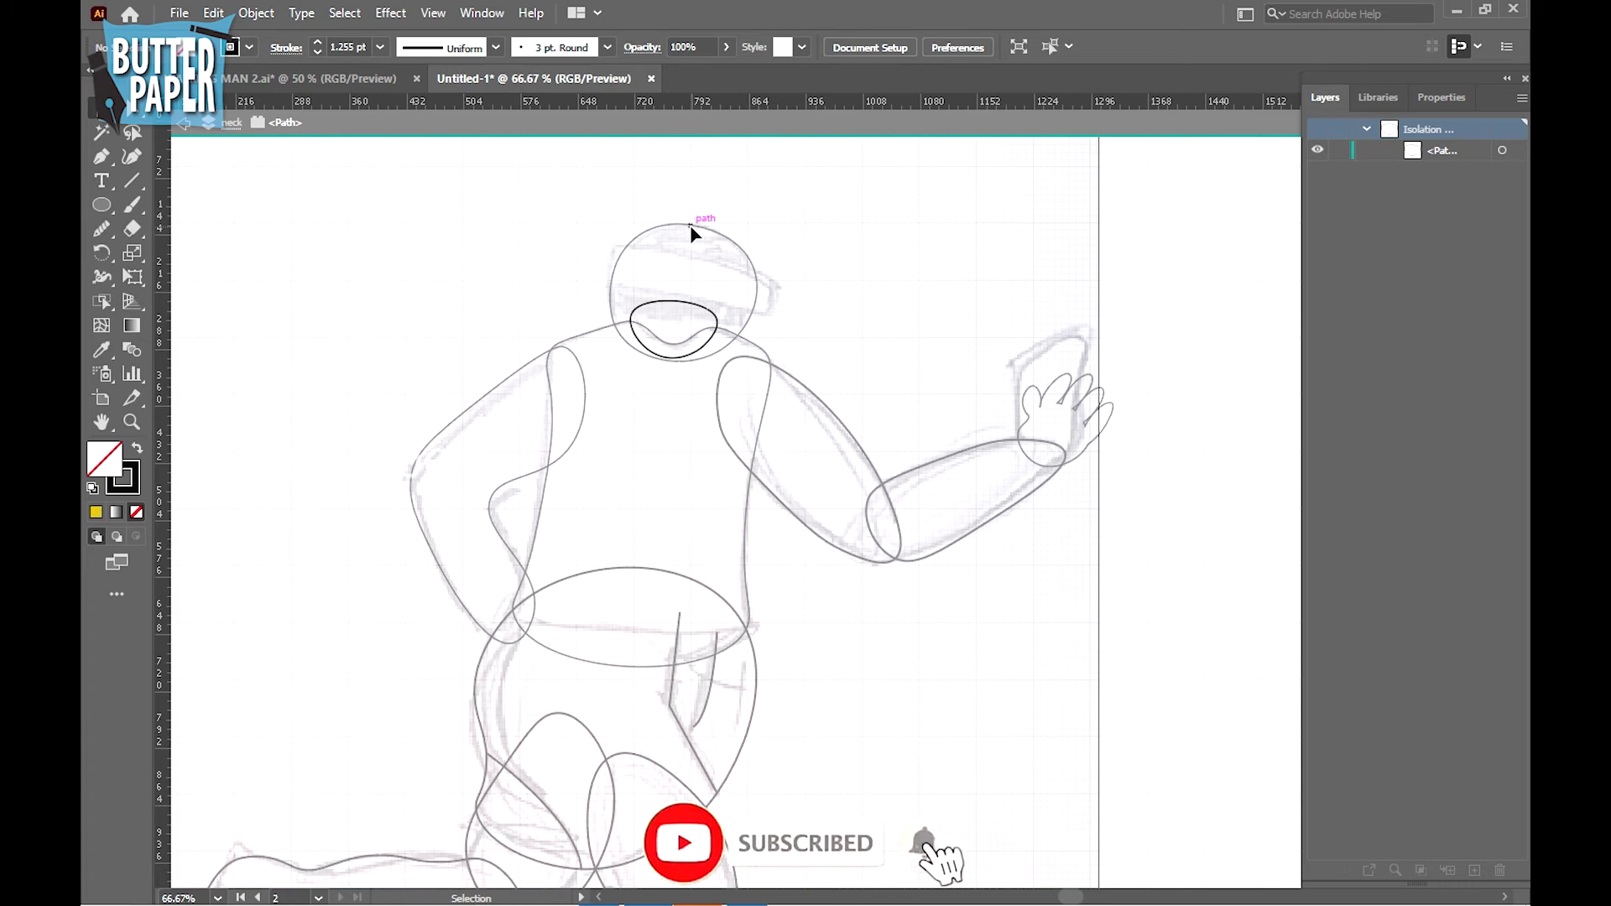
Draw a test ellipse across the head, undo it, and isolate the head circle
{"action": "left_click", "coordinate": [97, 204]}
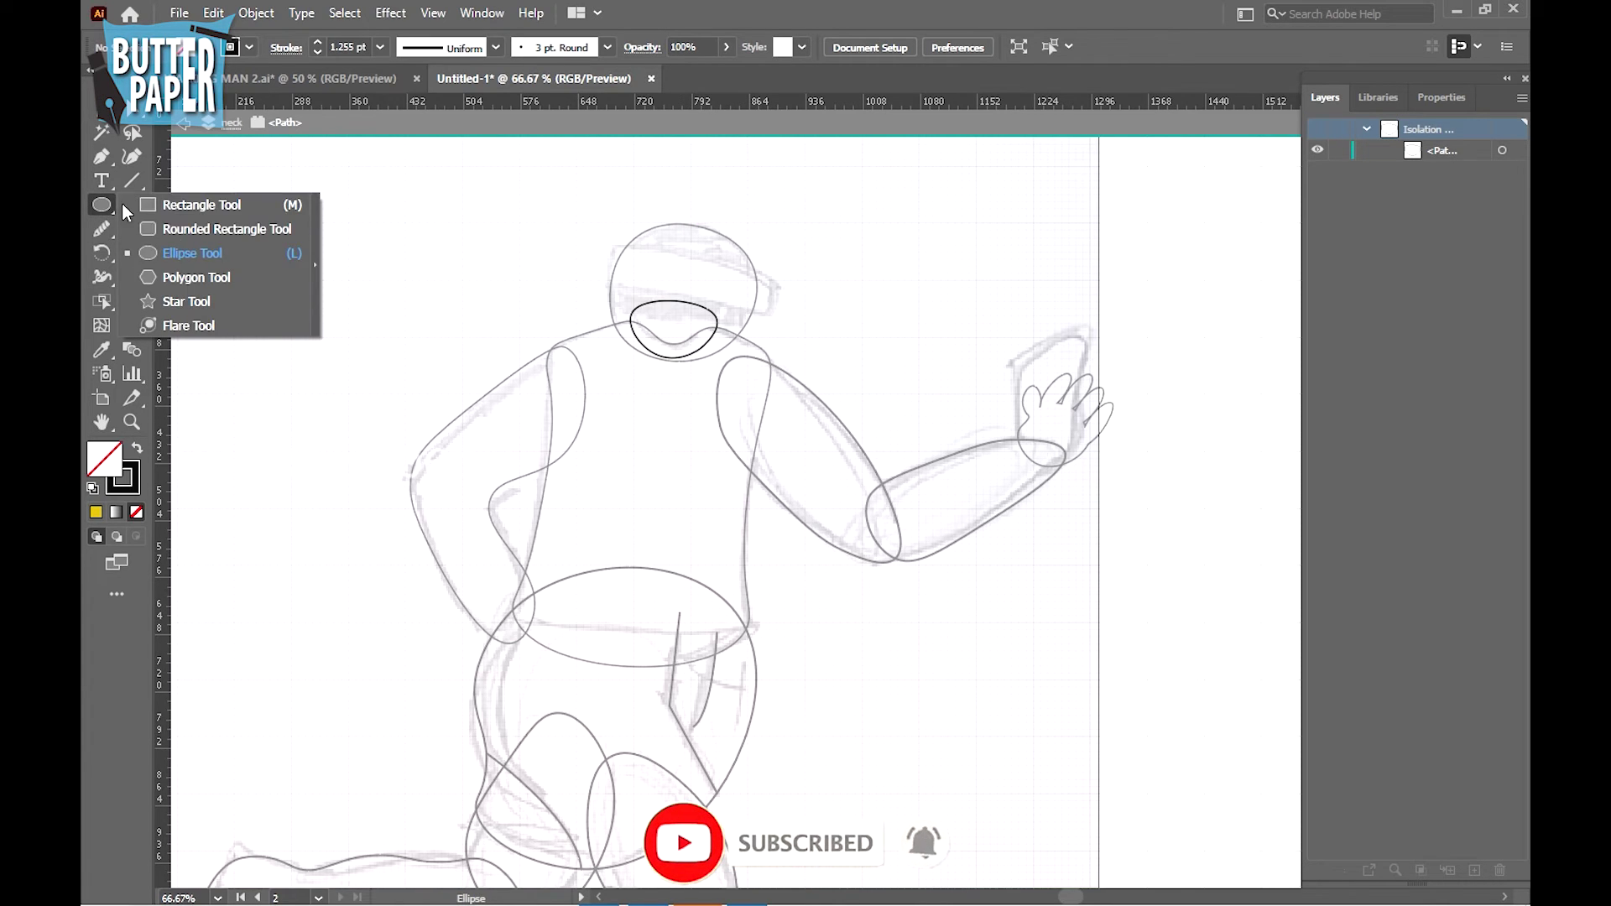
{"action": "left_click", "coordinate": [195, 254]}
{"action": "mouse_move", "coordinate": [581, 250]}
{"action": "left_mouse_down"}
{"action": "mouse_move", "coordinate": [809, 284]}
{"action": "mouse_move", "coordinate": [822, 253]}
{"action": "mouse_move", "coordinate": [778, 292]}
{"action": "left_mouse_up"}
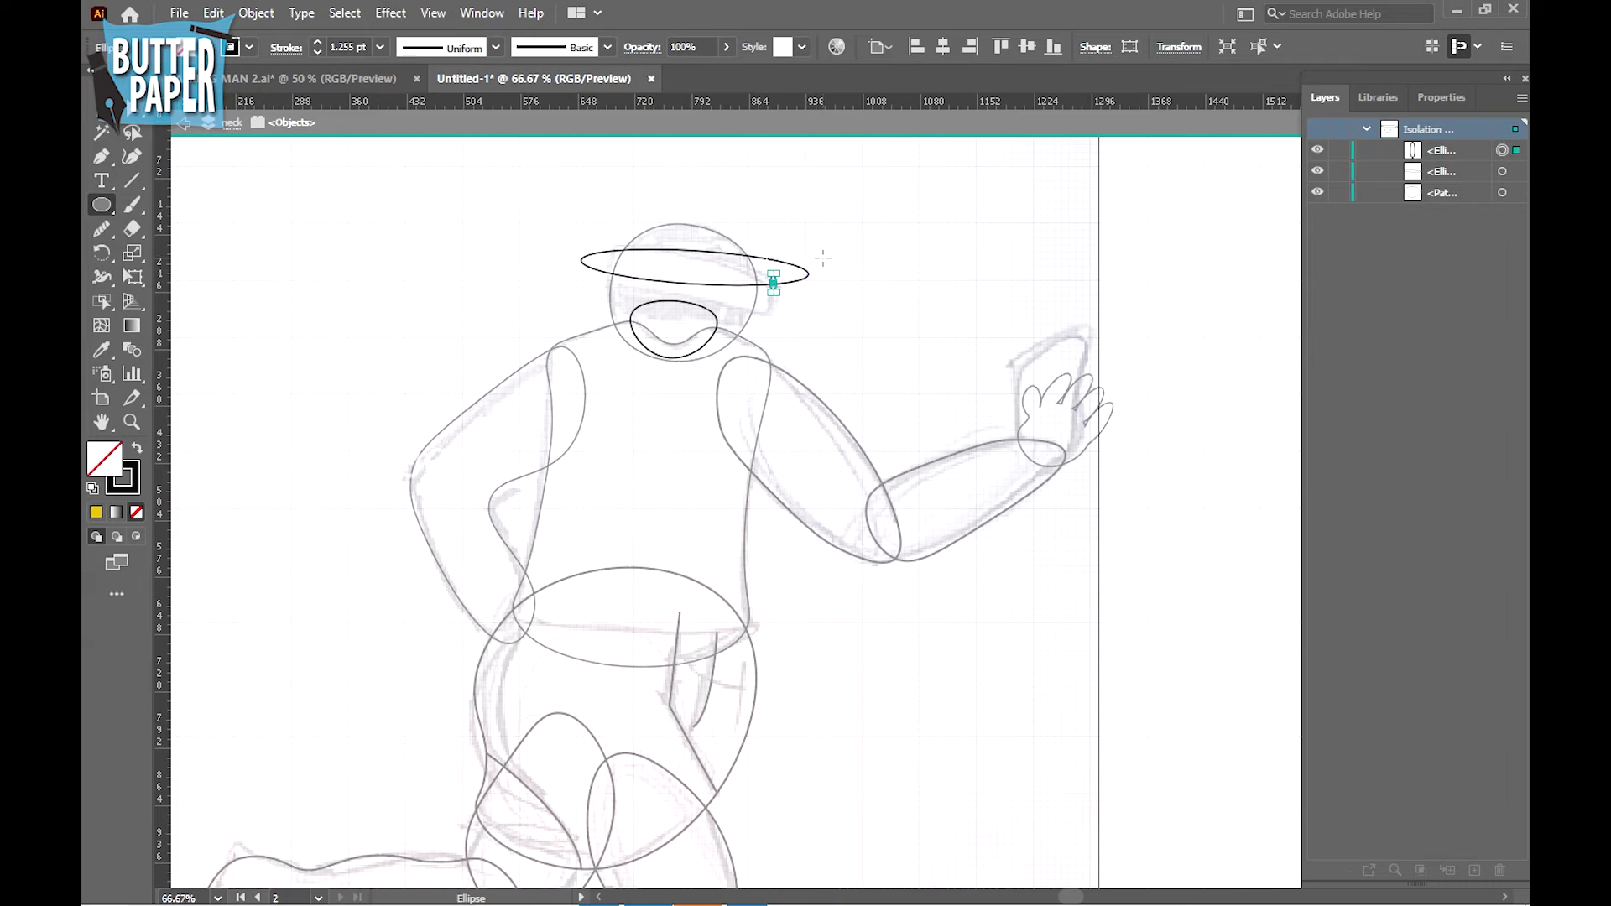
{"action": "key", "text": "ctrl+z"}
{"action": "key", "text": "ctrl+z"}
{"action": "key", "text": "ctrl+z"}
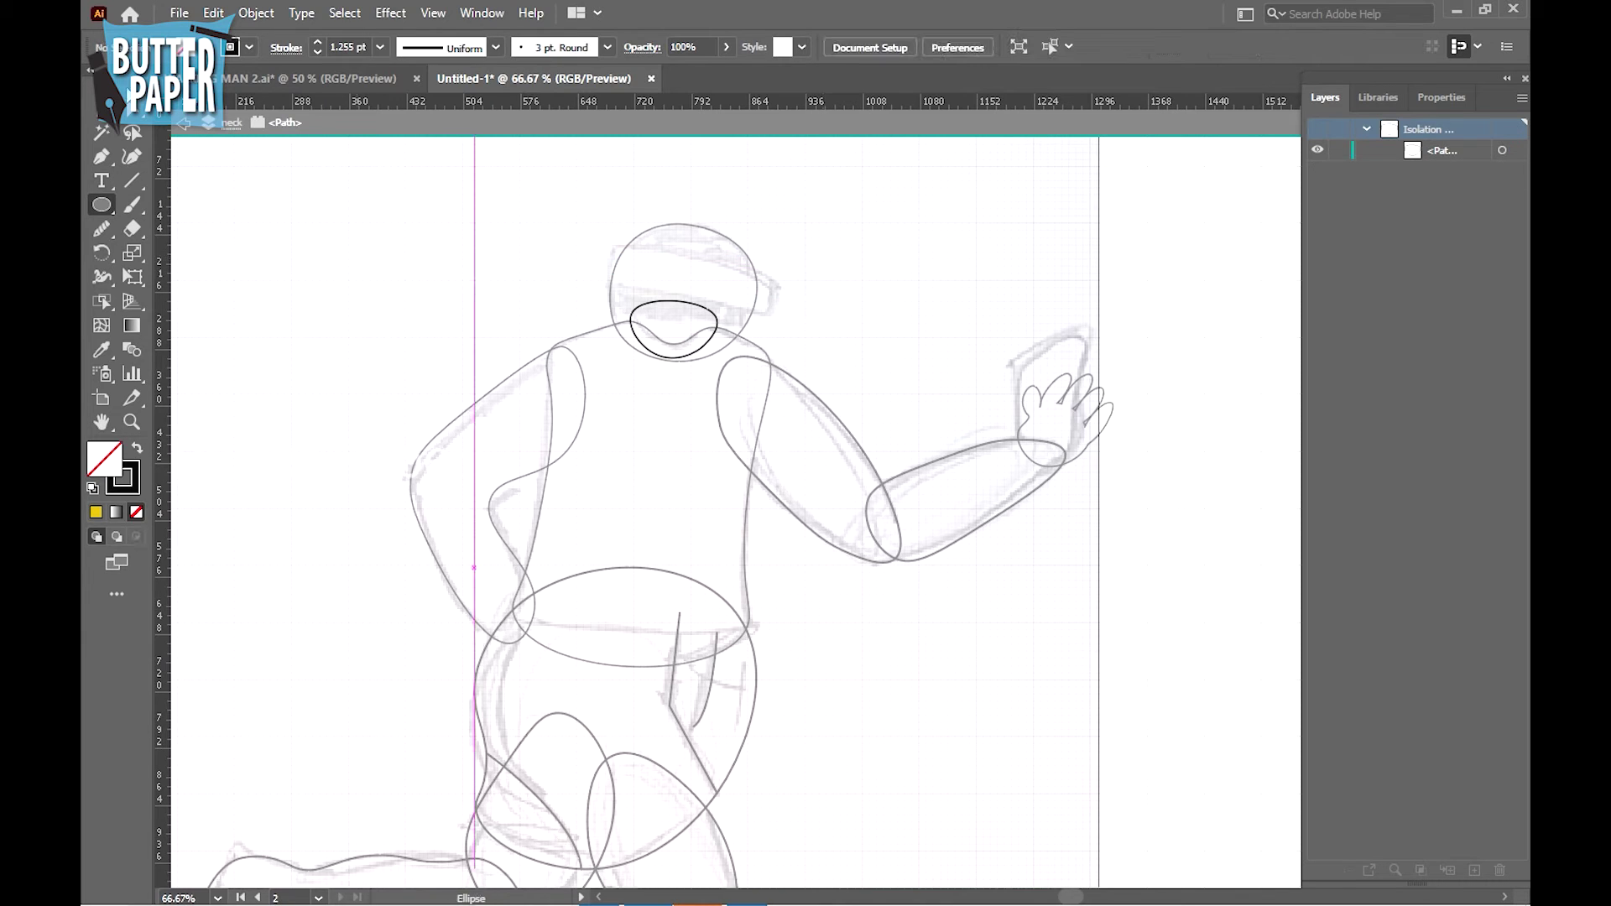
{"action": "key", "text": "v"}
{"action": "double_click", "coordinate": [718, 240]}
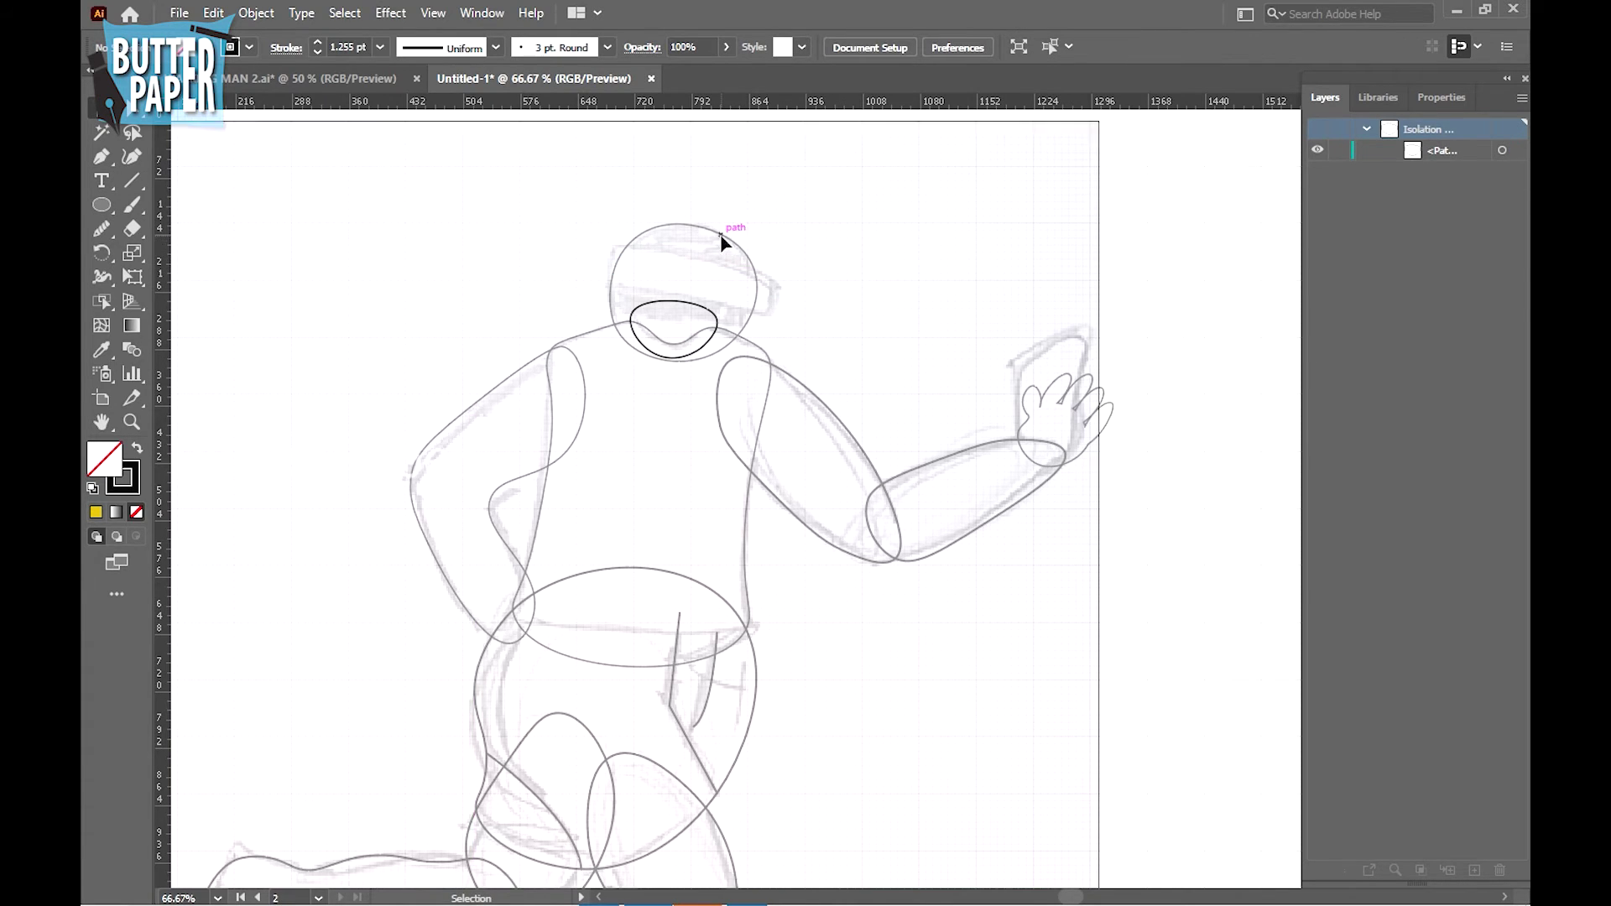
{"action": "double_click", "coordinate": [718, 241]}
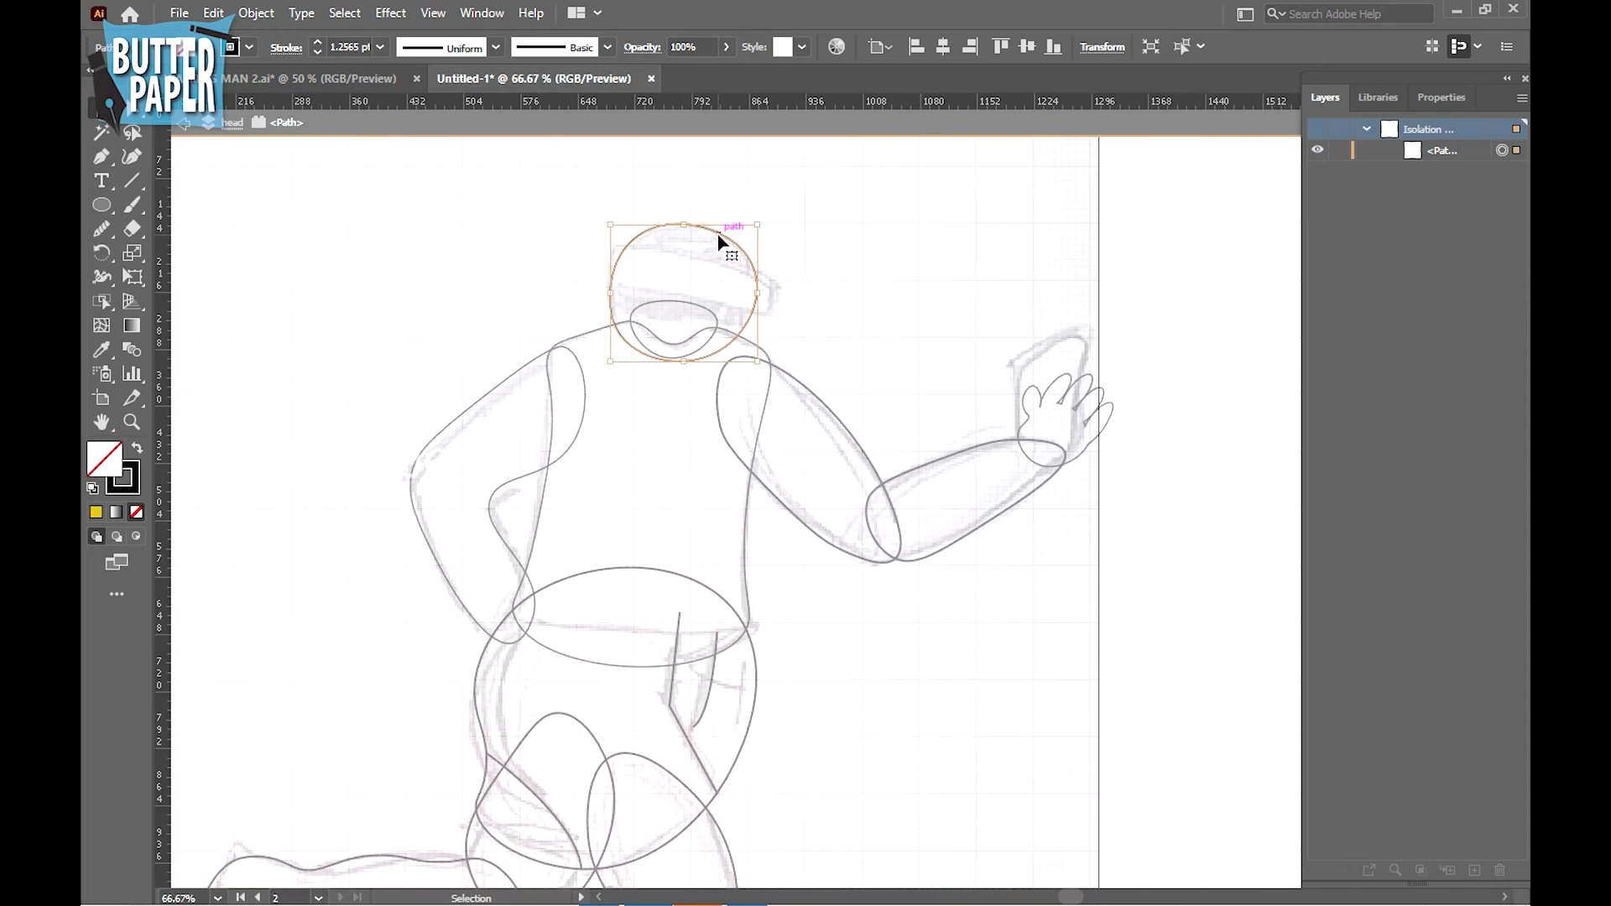
Give the head circle a #000000 fill, then leave isolation mode
{"action": "double_click", "coordinate": [104, 470]}
{"action": "left_click", "coordinate": [1307, 381]}
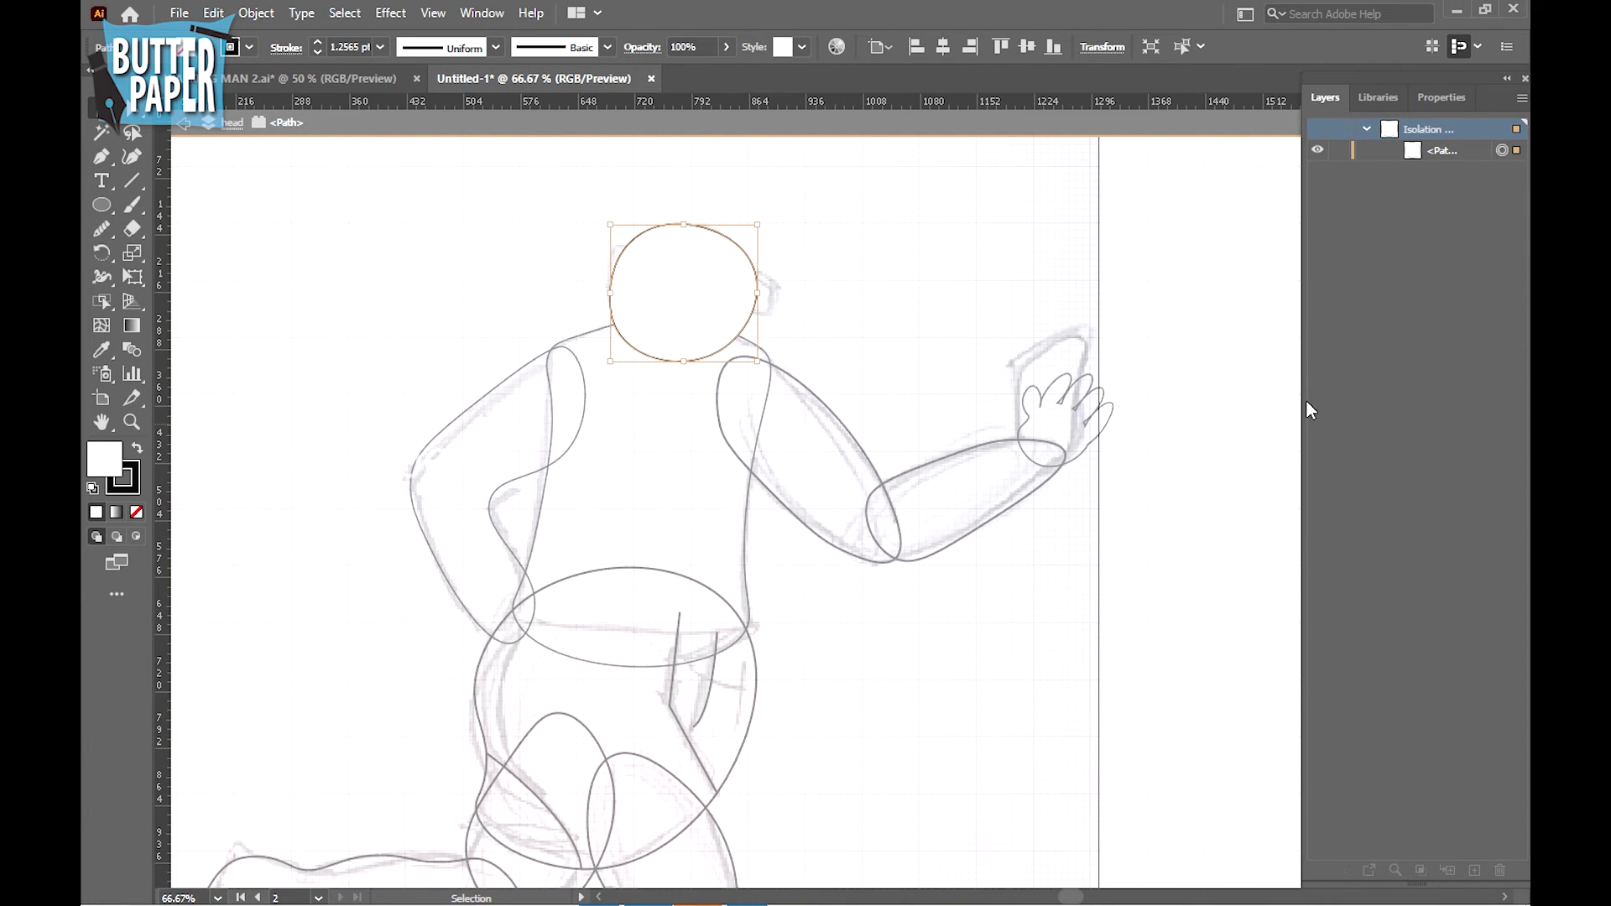
{"action": "left_click", "coordinate": [132, 476]}
{"action": "double_click", "coordinate": [102, 458]}
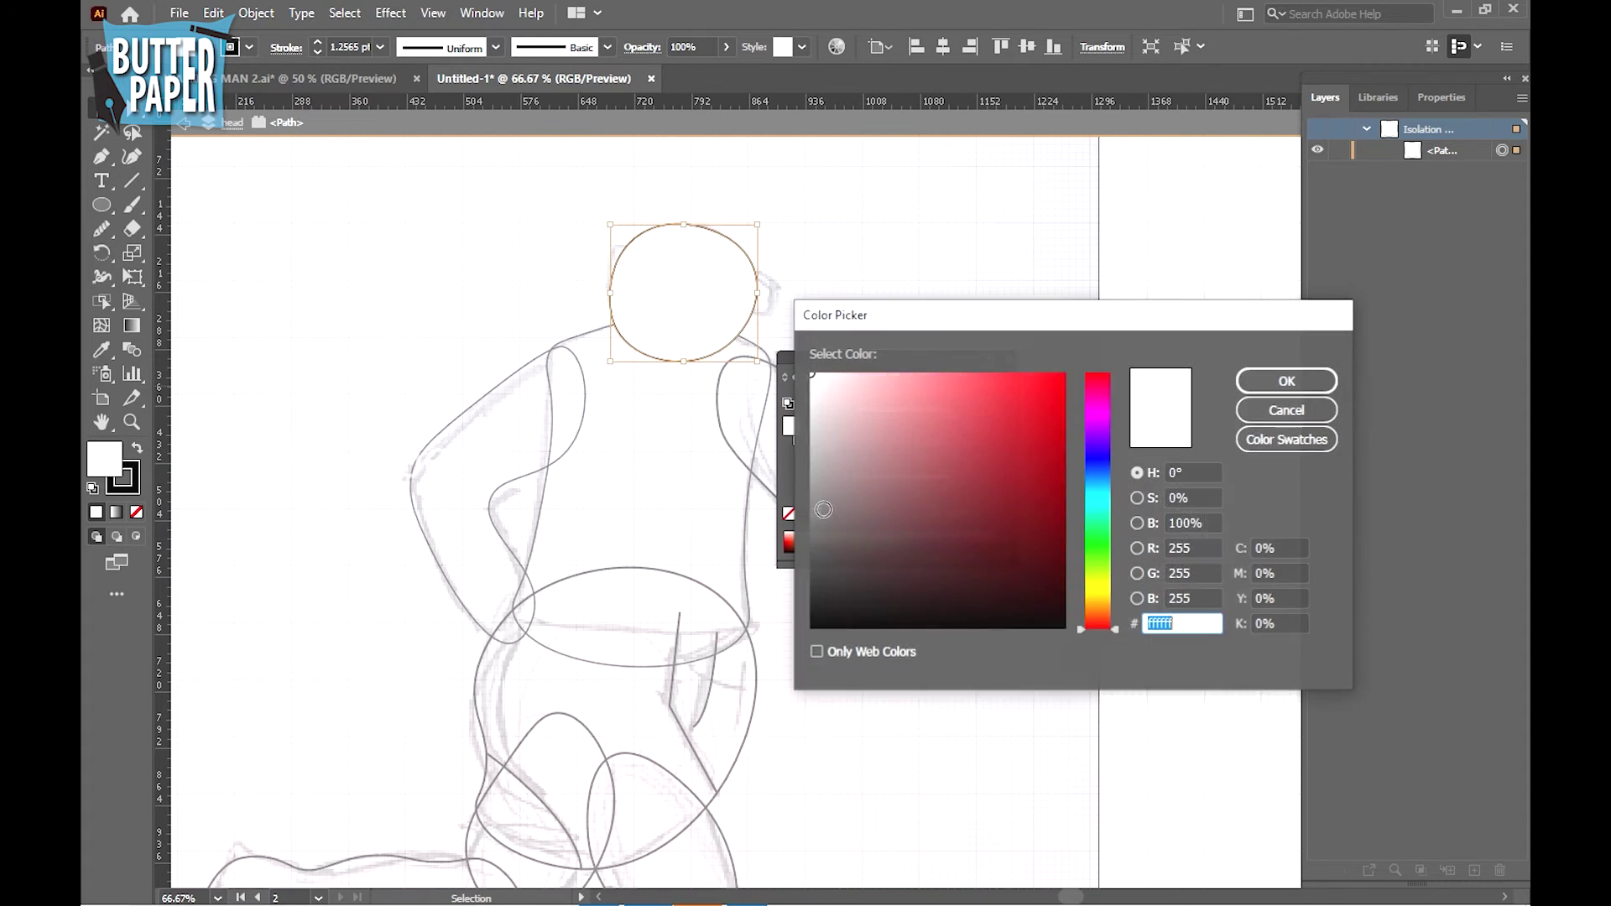
{"action": "left_click", "coordinate": [810, 628]}
{"action": "left_click", "coordinate": [1286, 381]}
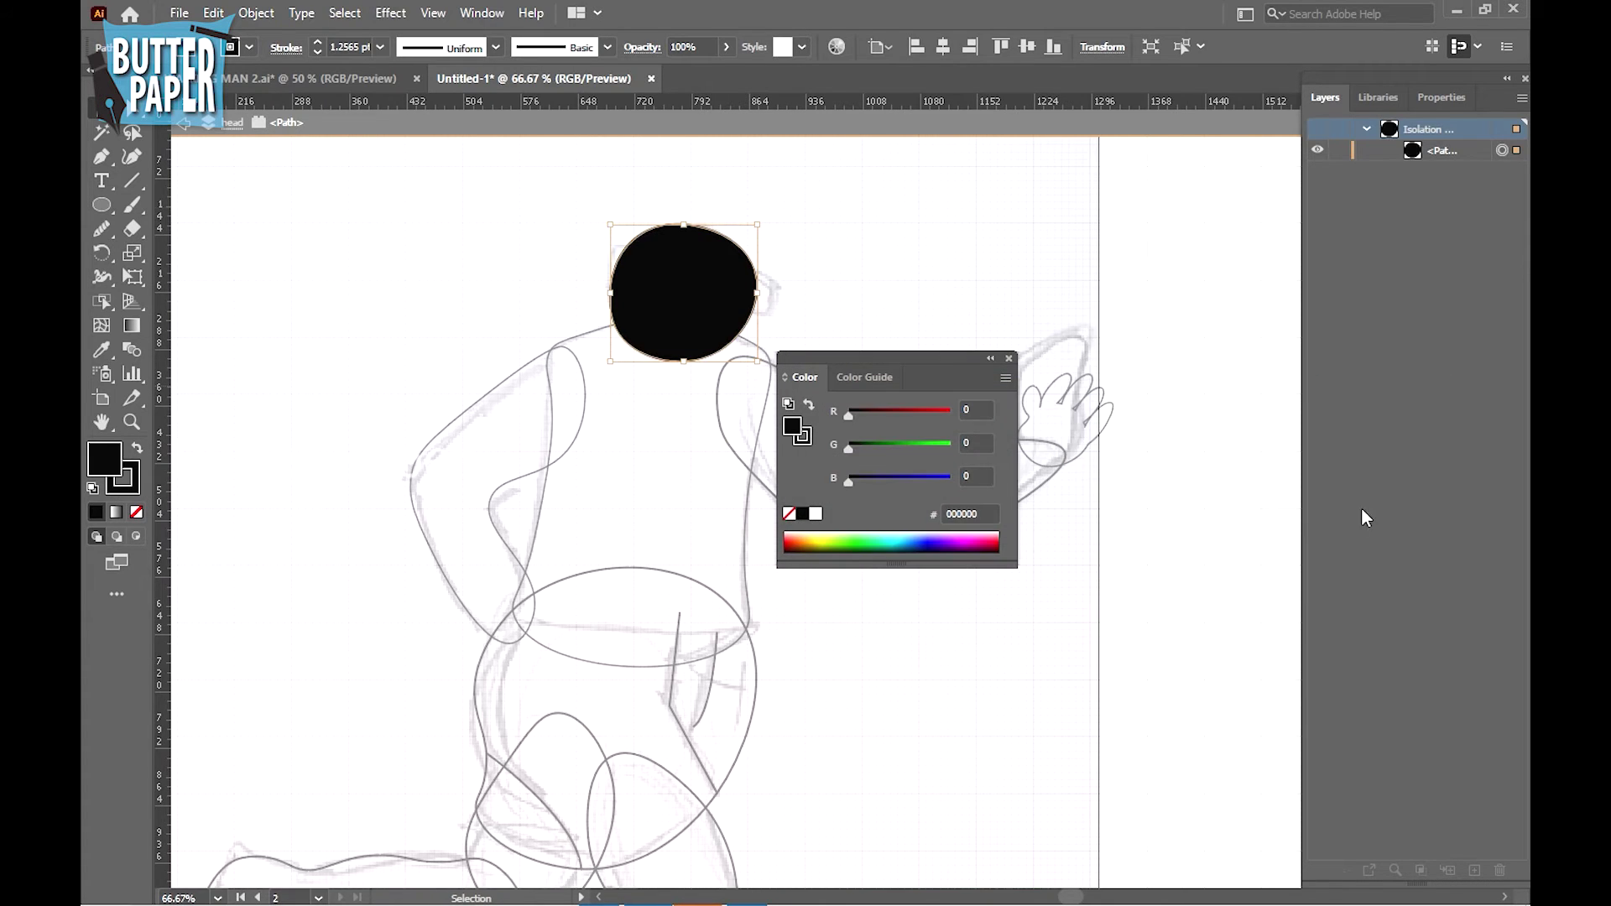
{"action": "double_click", "coordinate": [1010, 204]}
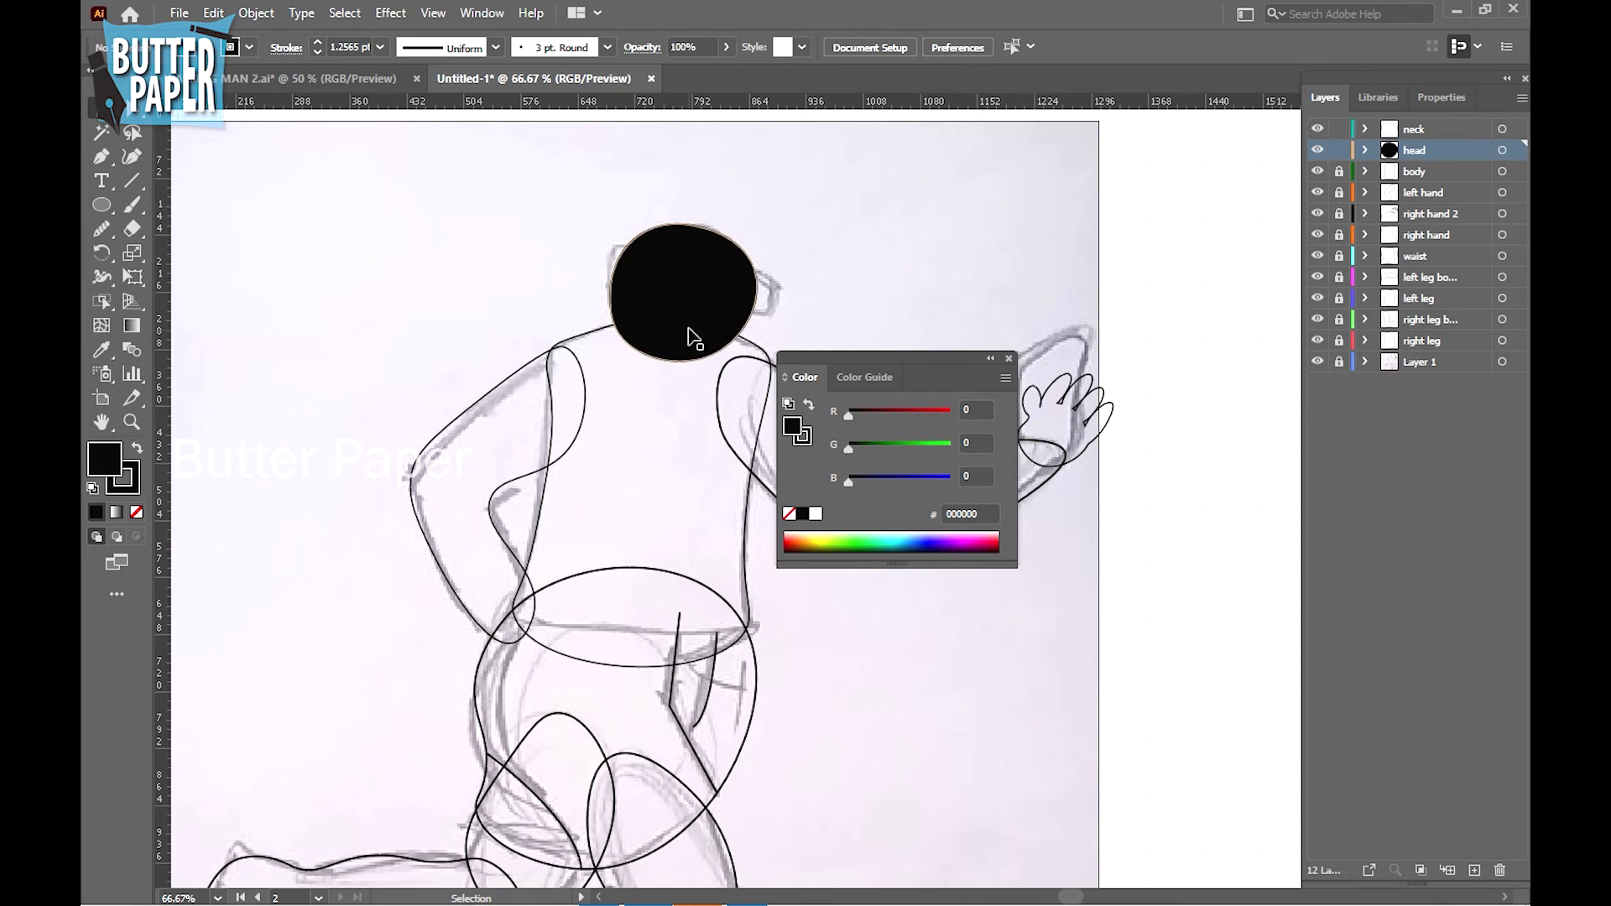
Move the black circle to the upper right and fill the neck with #EA8181
{"action": "left_click_drag", "start_coordinate": [617, 316], "coordinate": [937, 256]}
{"action": "left_click", "coordinate": [663, 304]}
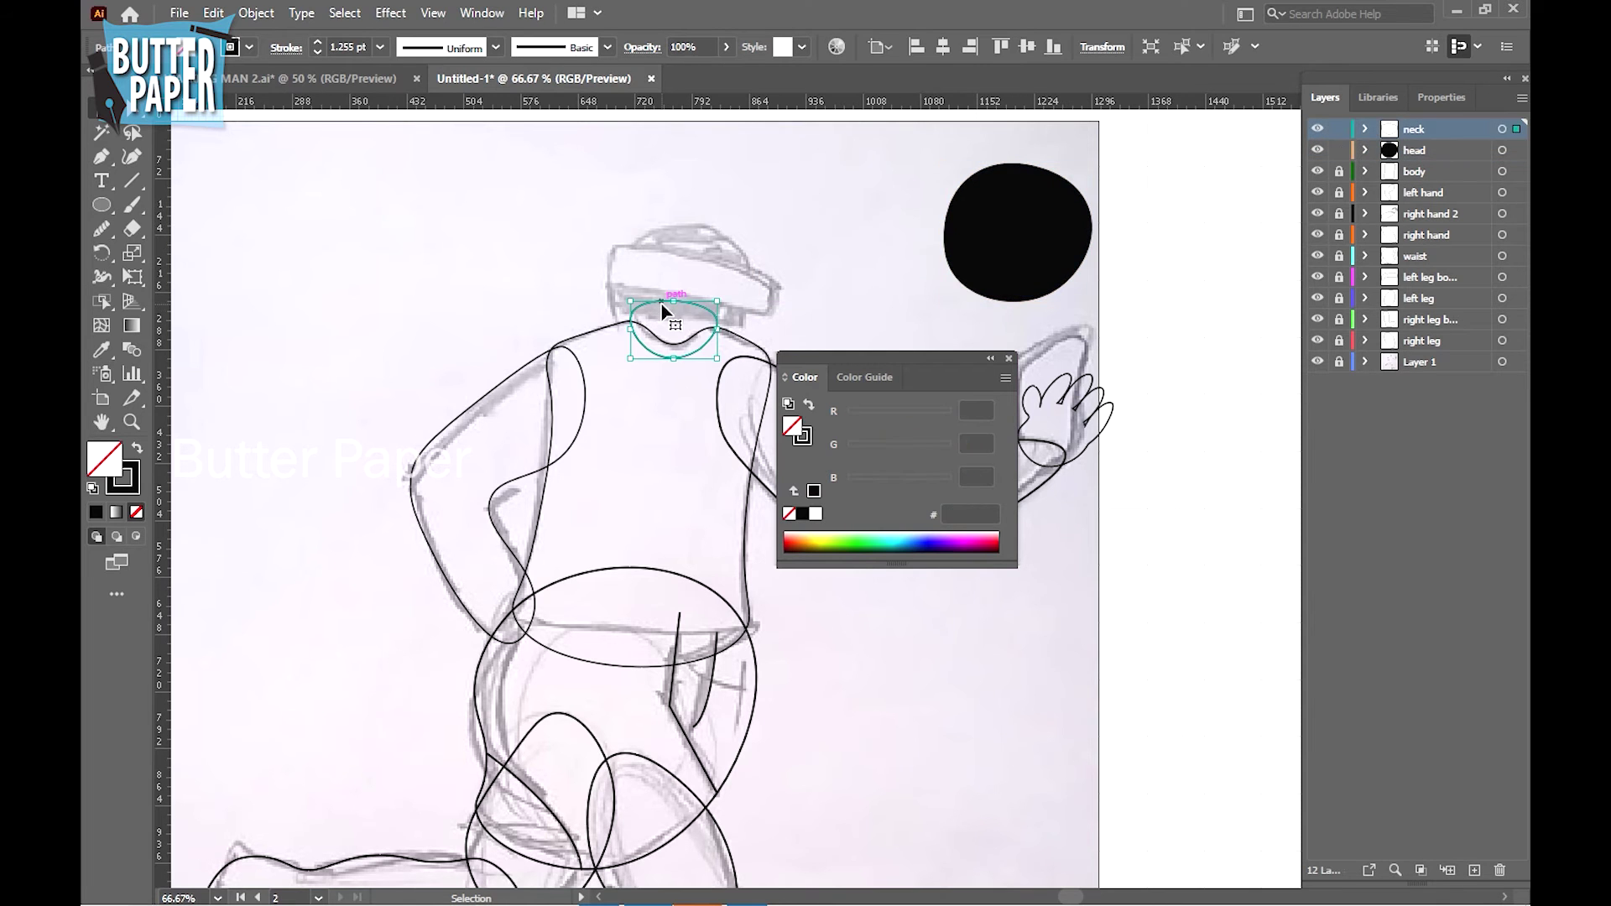
{"action": "double_click", "coordinate": [105, 470]}
{"action": "left_click", "coordinate": [899, 389]}
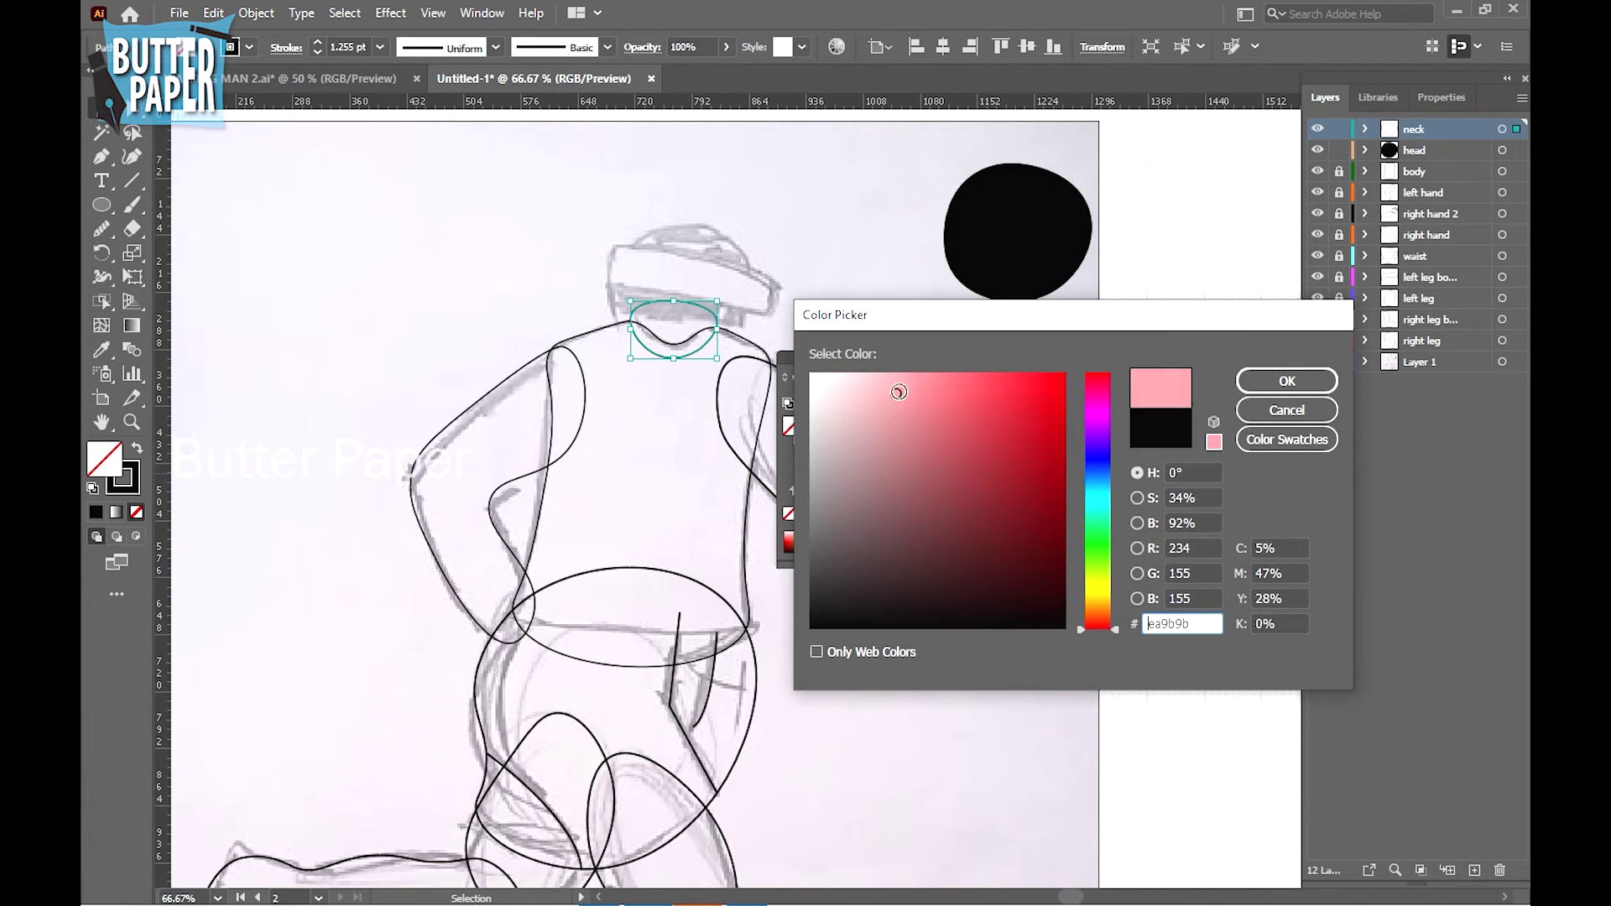
{"action": "left_click", "coordinate": [1288, 383]}
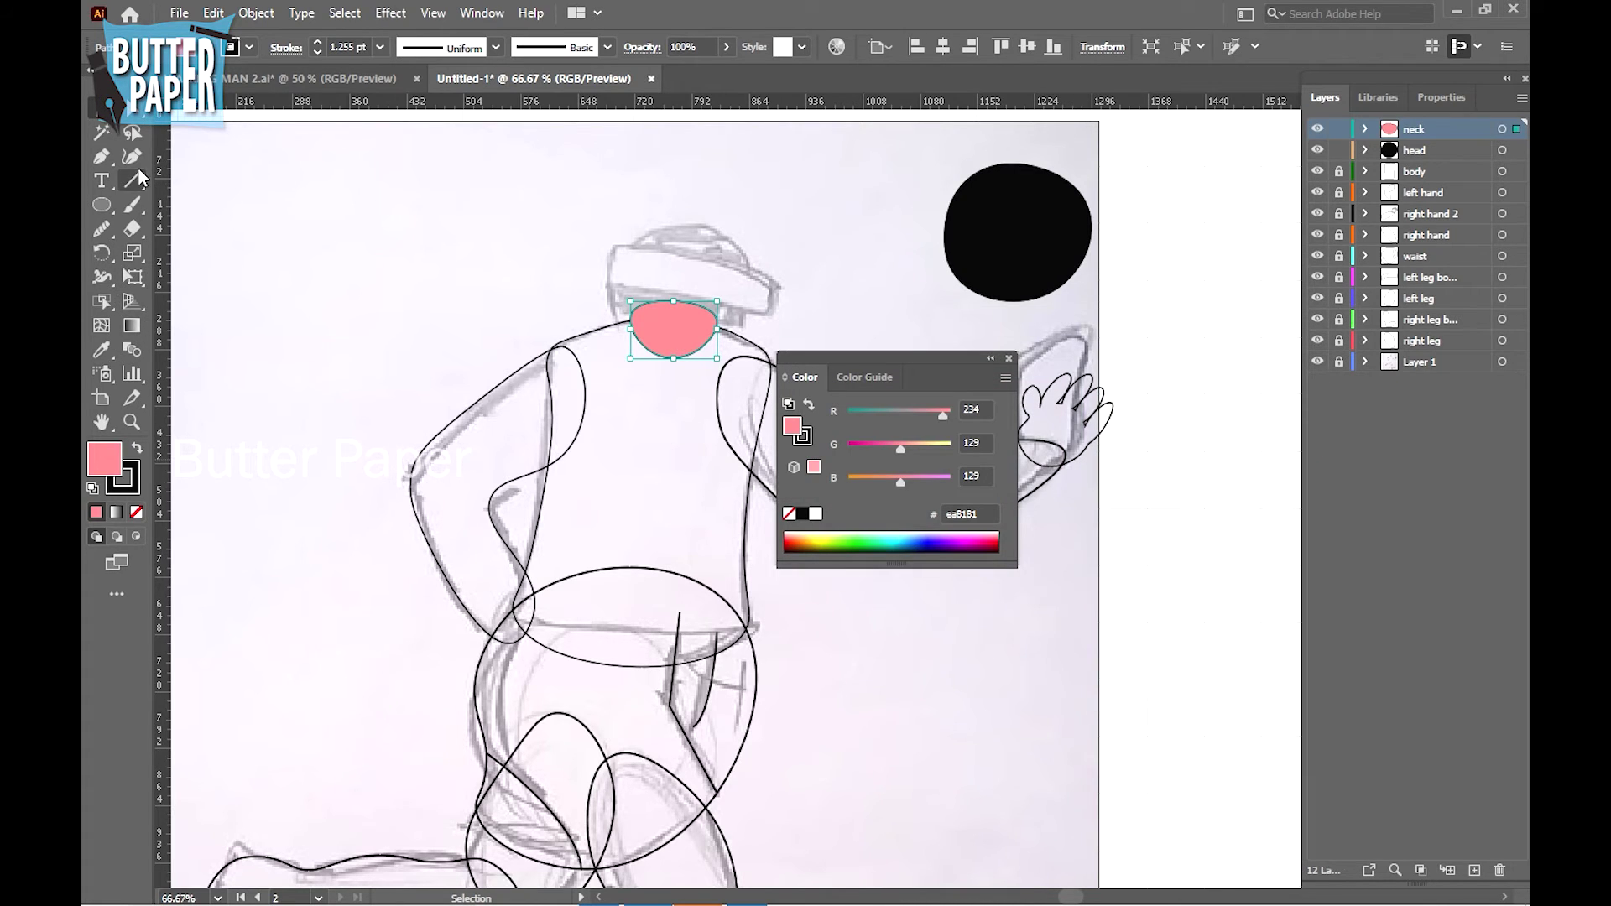
Add a 60 pt 'EA8181' text label beside the page as a colour note
{"action": "left_click", "coordinate": [102, 180]}
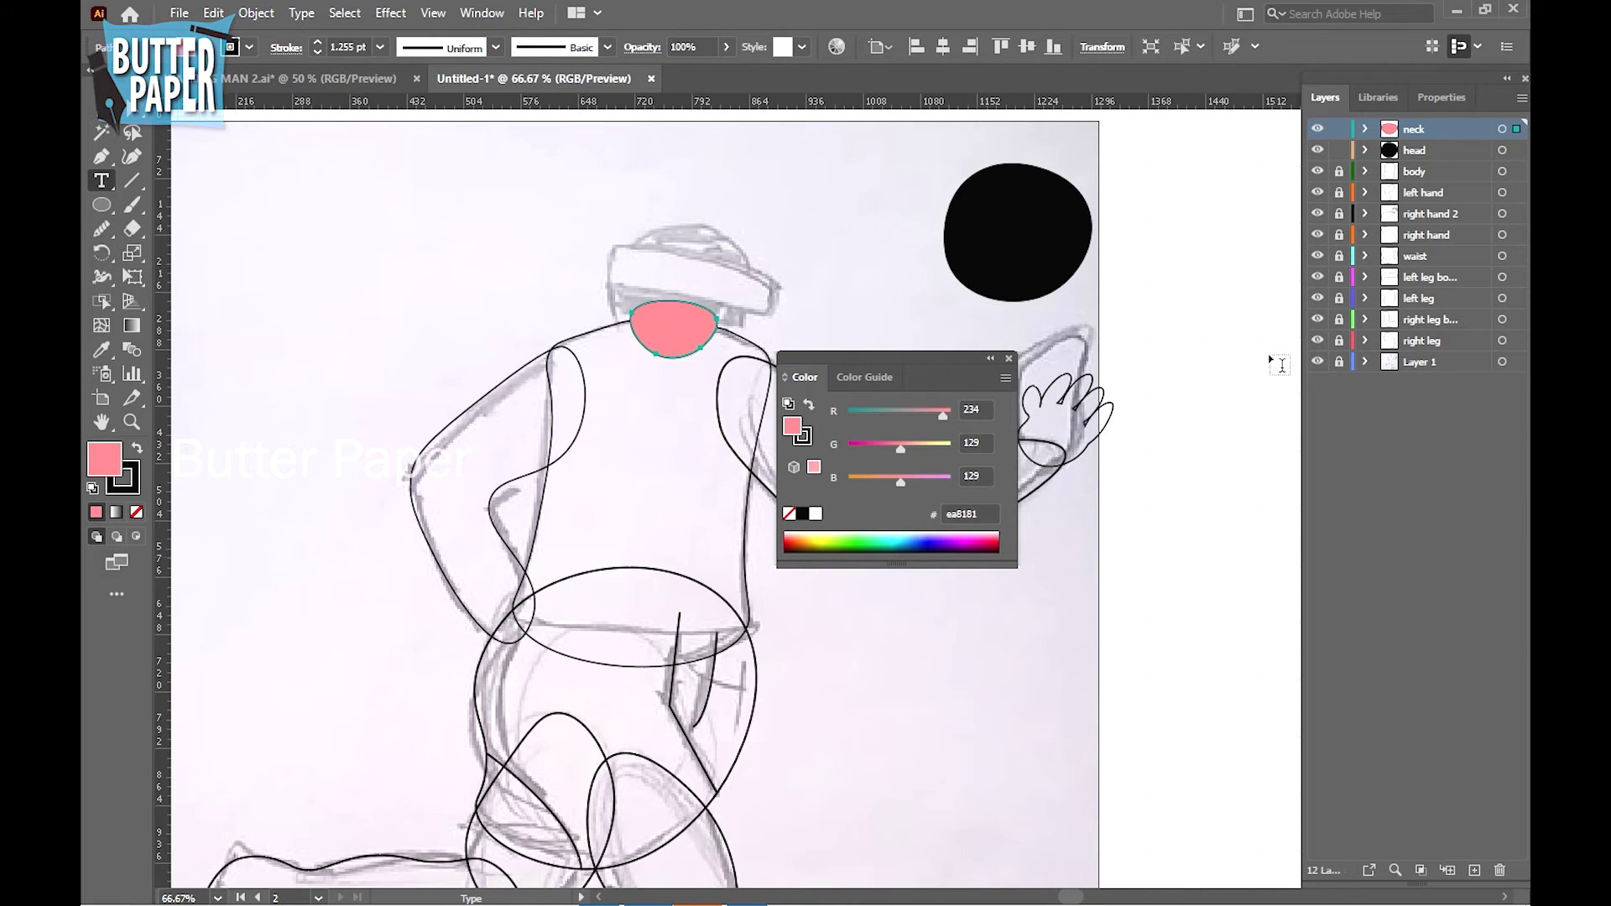
{"action": "left_click_drag", "start_coordinate": [1158, 190], "coordinate": [1284, 242]}
{"action": "left_click", "coordinate": [1077, 47]}
{"action": "left_click", "coordinate": [1104, 383]}
{"action": "type", "text": "EA8181"}
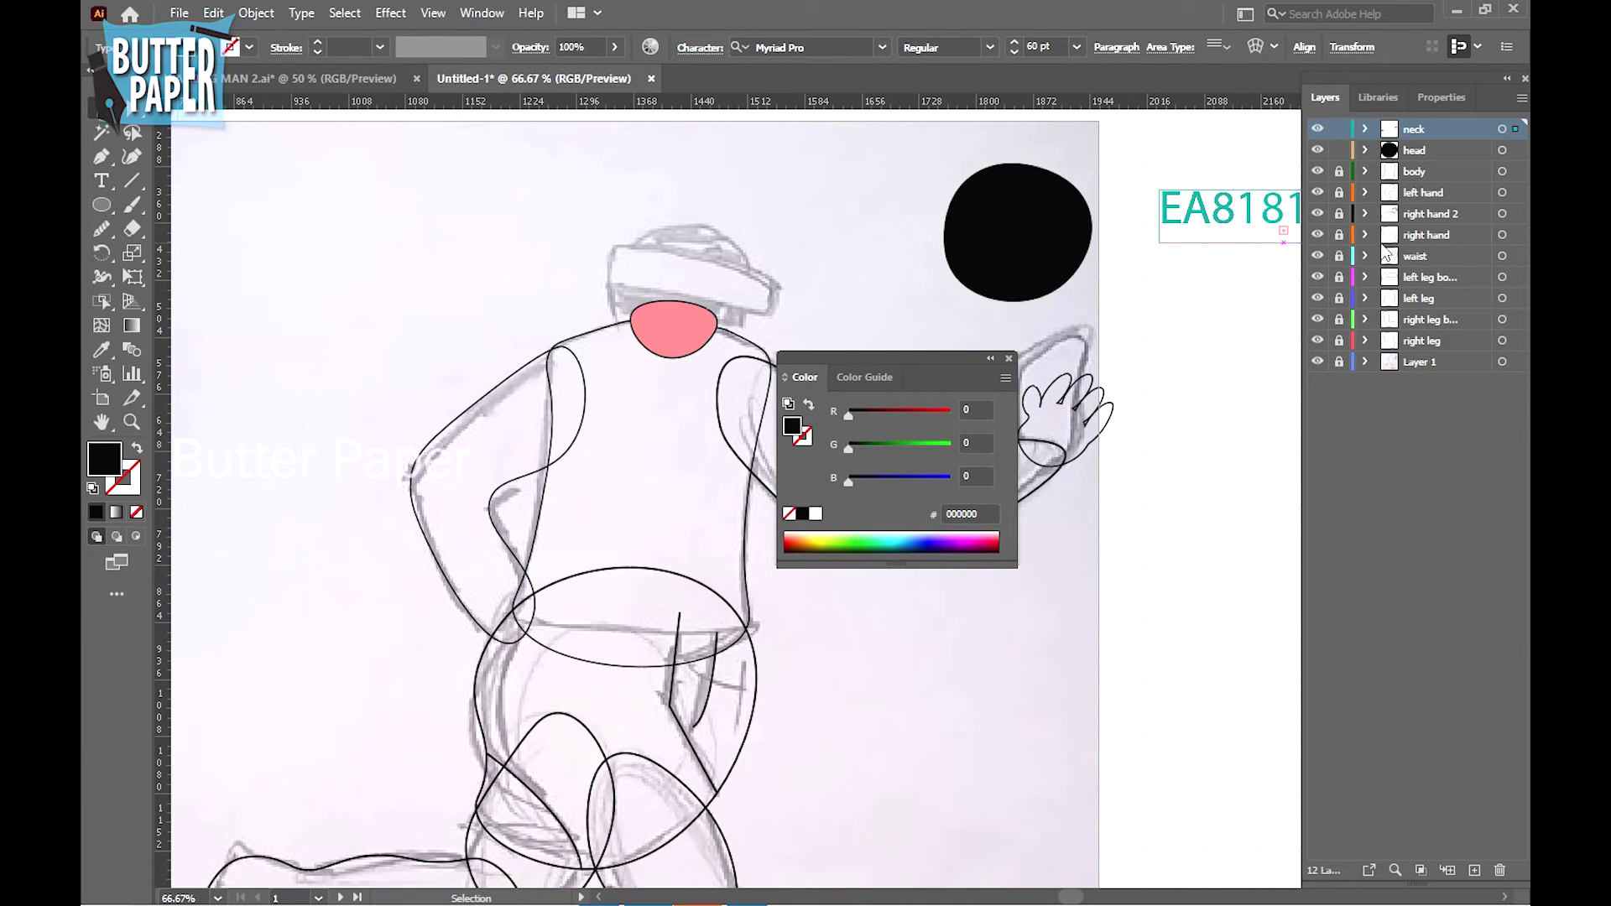
{"action": "key", "text": "Escape"}
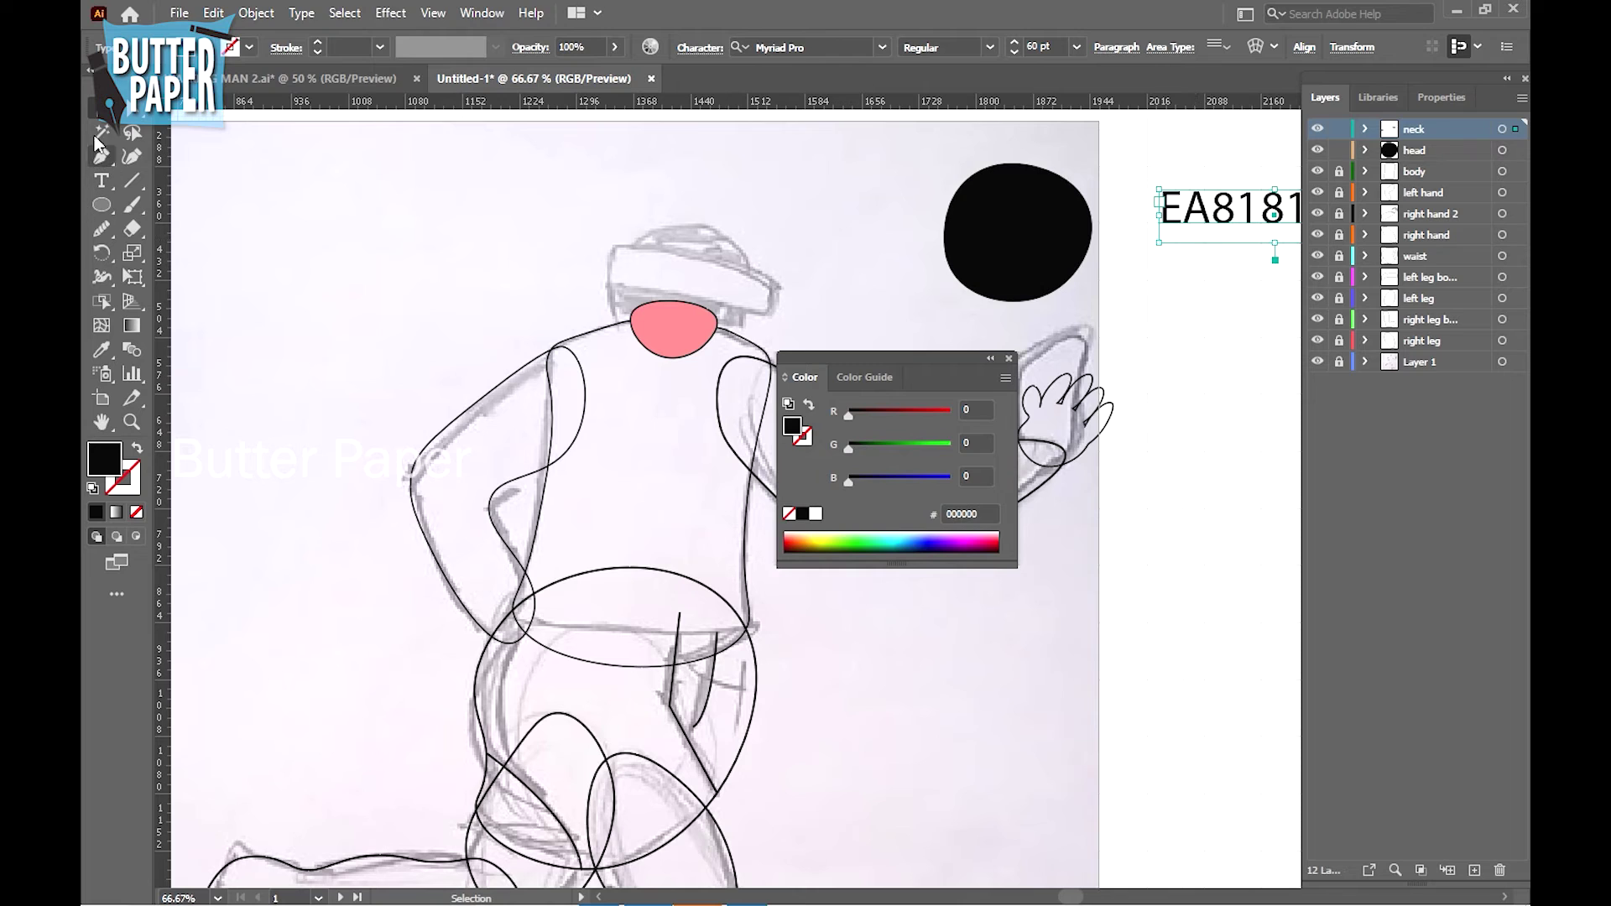
{"action": "left_click", "coordinate": [1183, 503]}
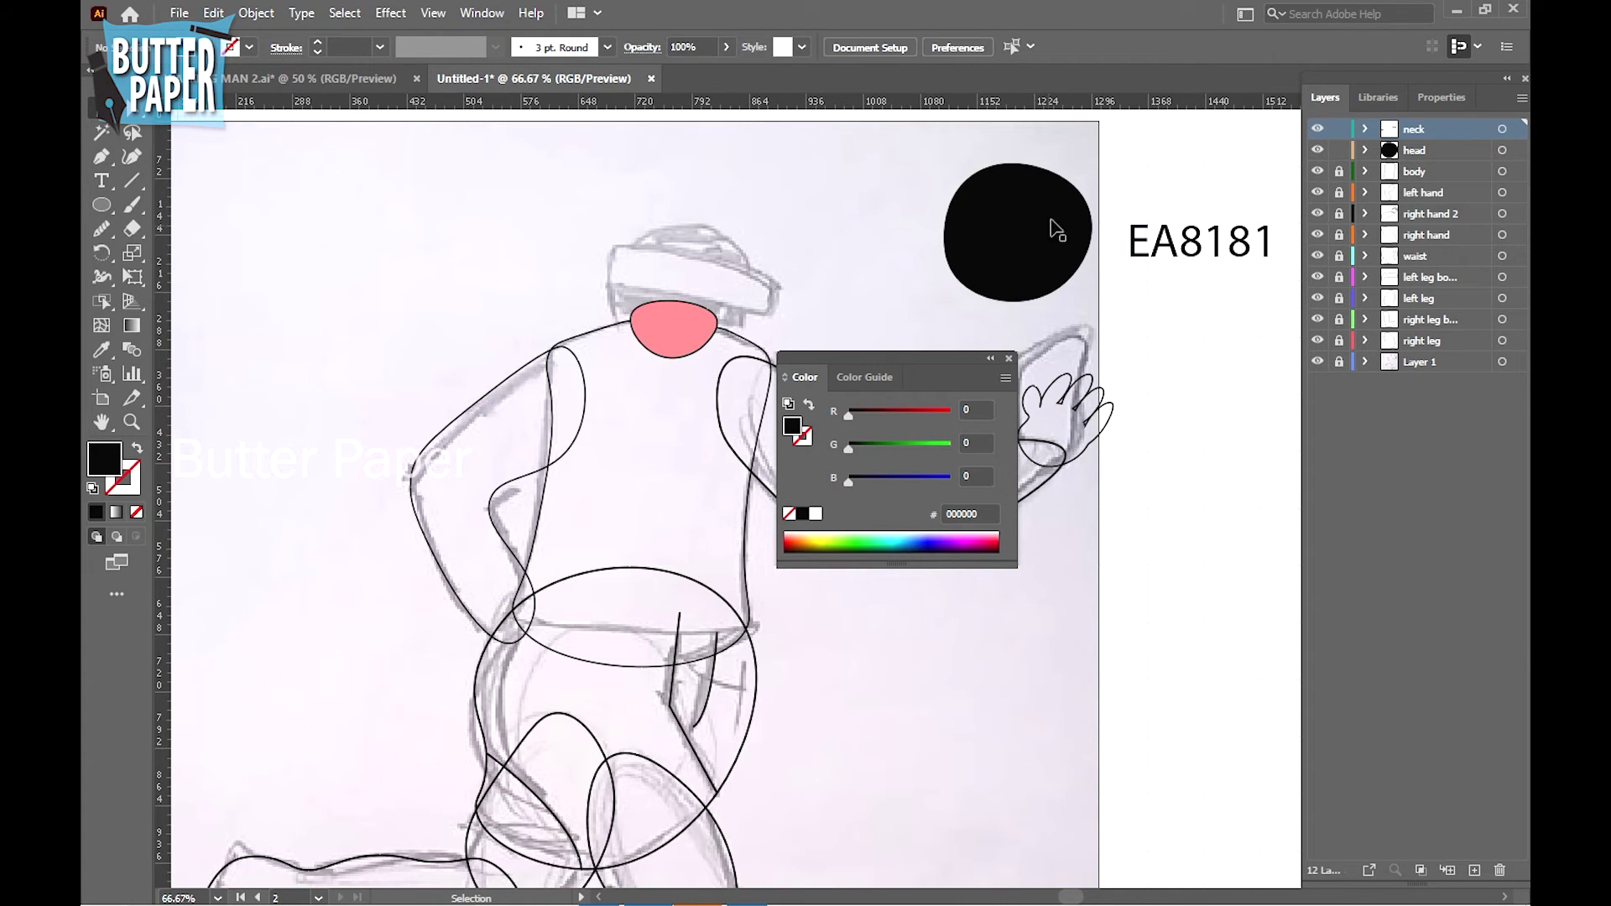
Adjust the neck fill's blue slider in the Color panel up to 146
{"action": "left_click", "coordinate": [702, 327]}
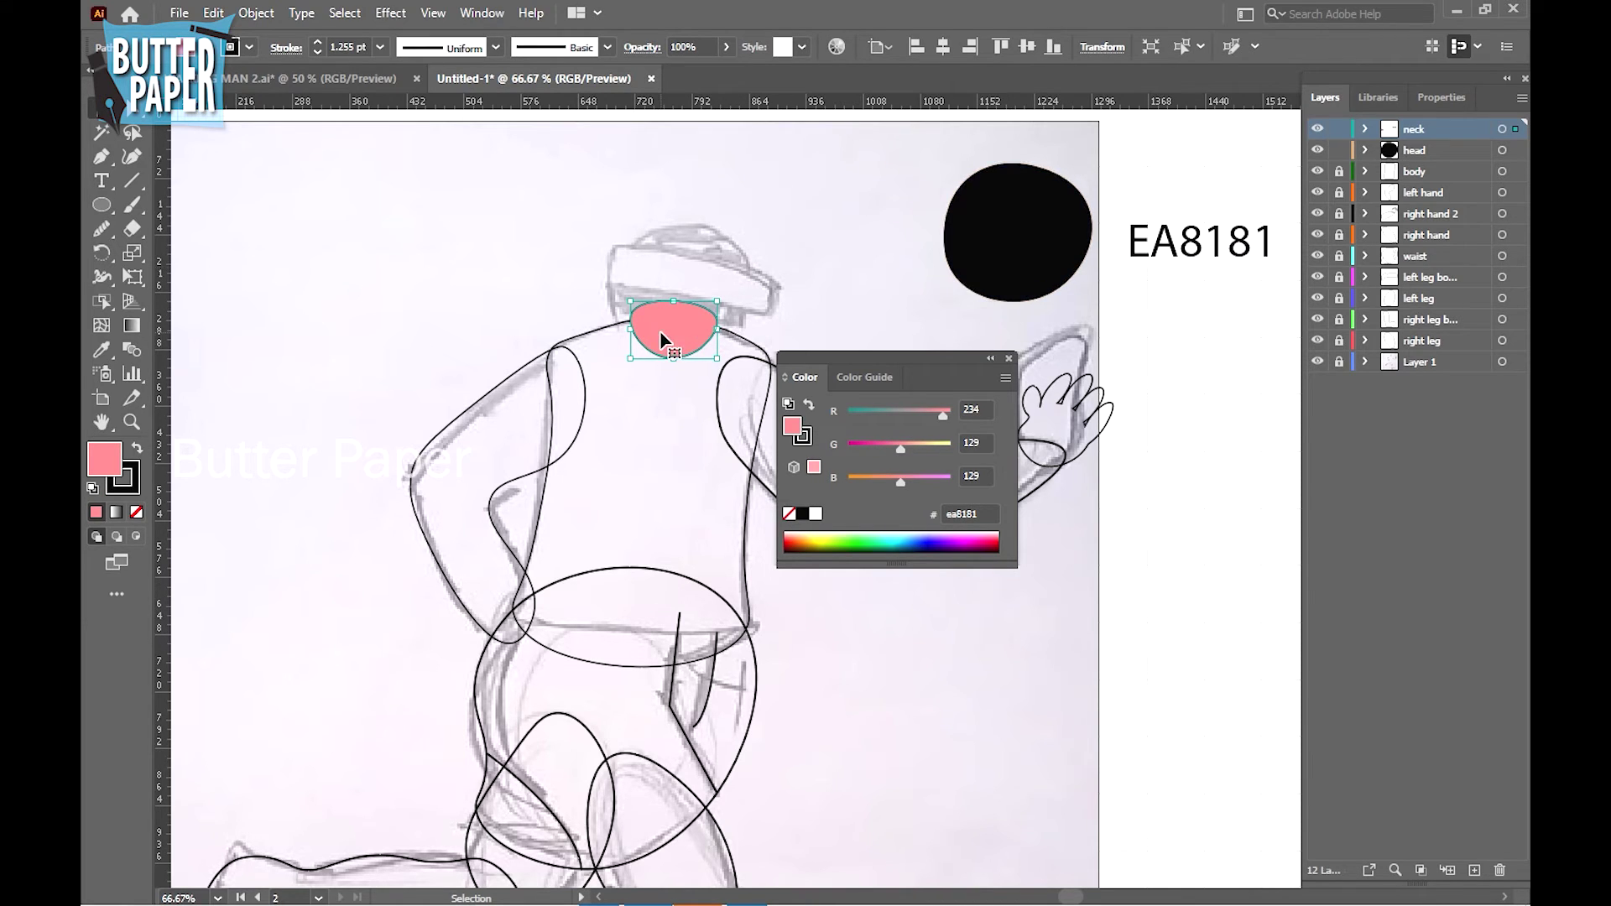
{"action": "left_click", "coordinate": [915, 247]}
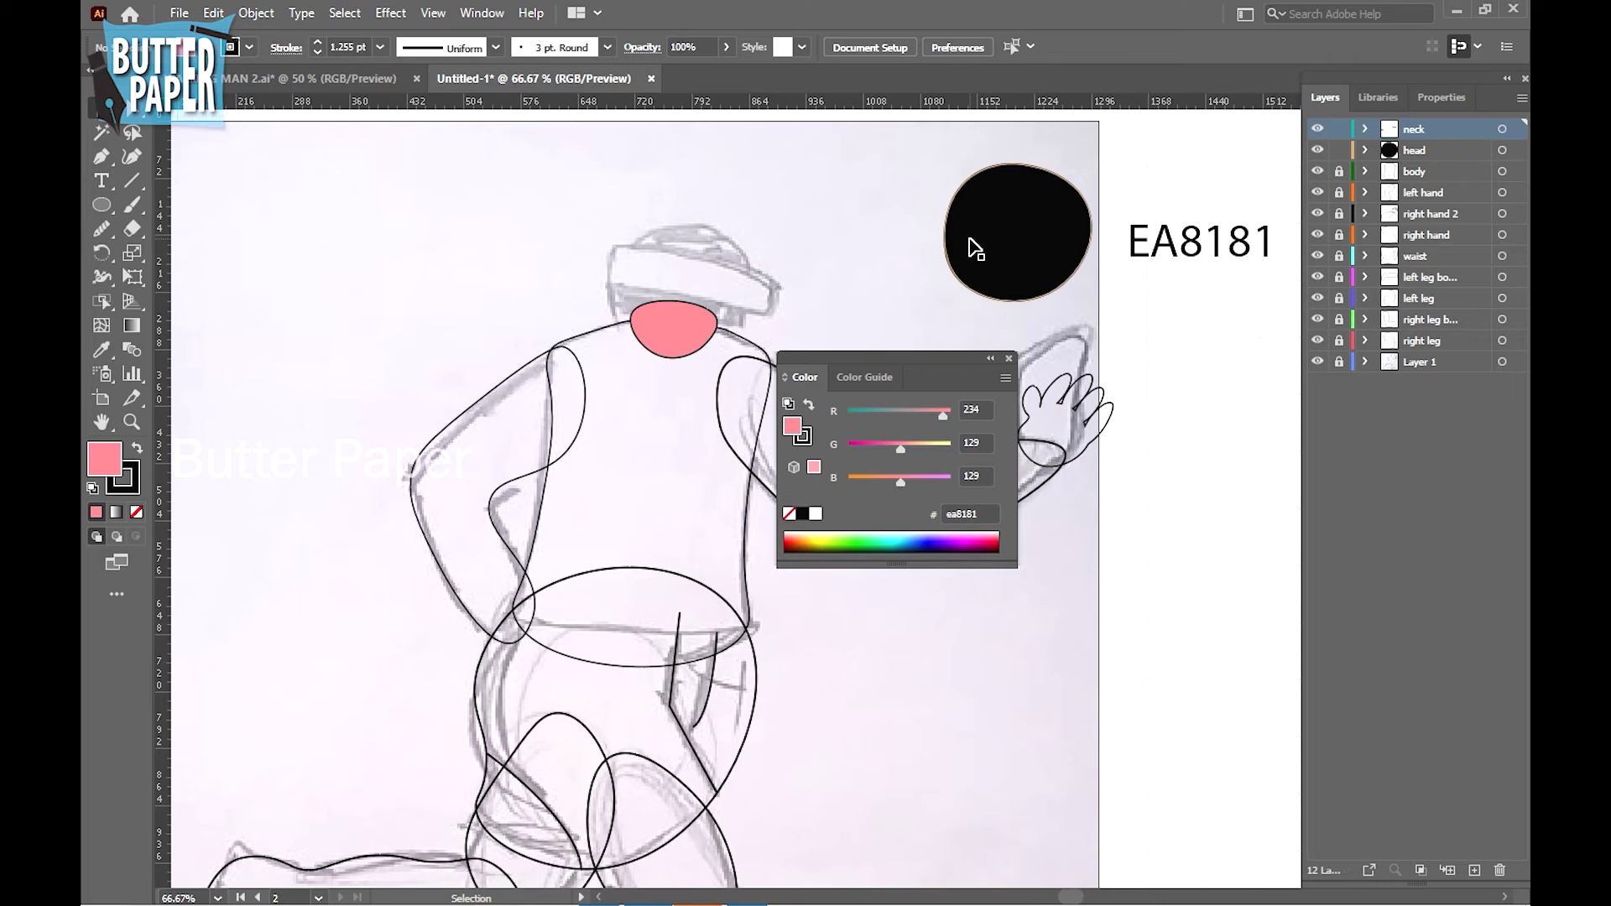
{"action": "left_click", "coordinate": [680, 338]}
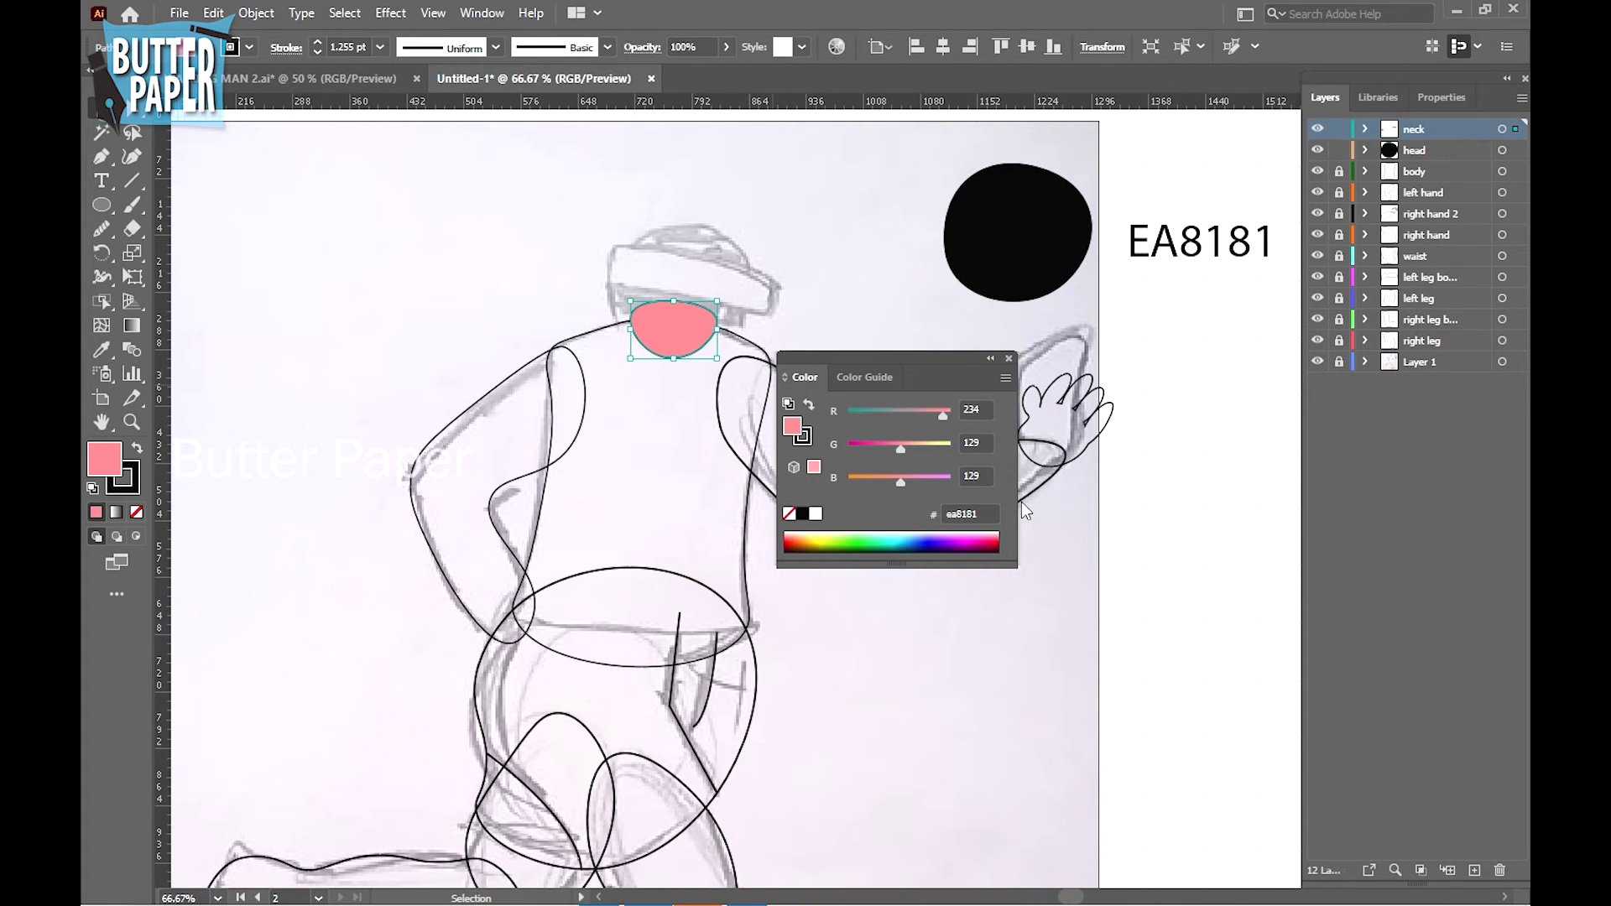
{"action": "left_click_drag", "start_coordinate": [954, 379], "coordinate": [995, 334]}
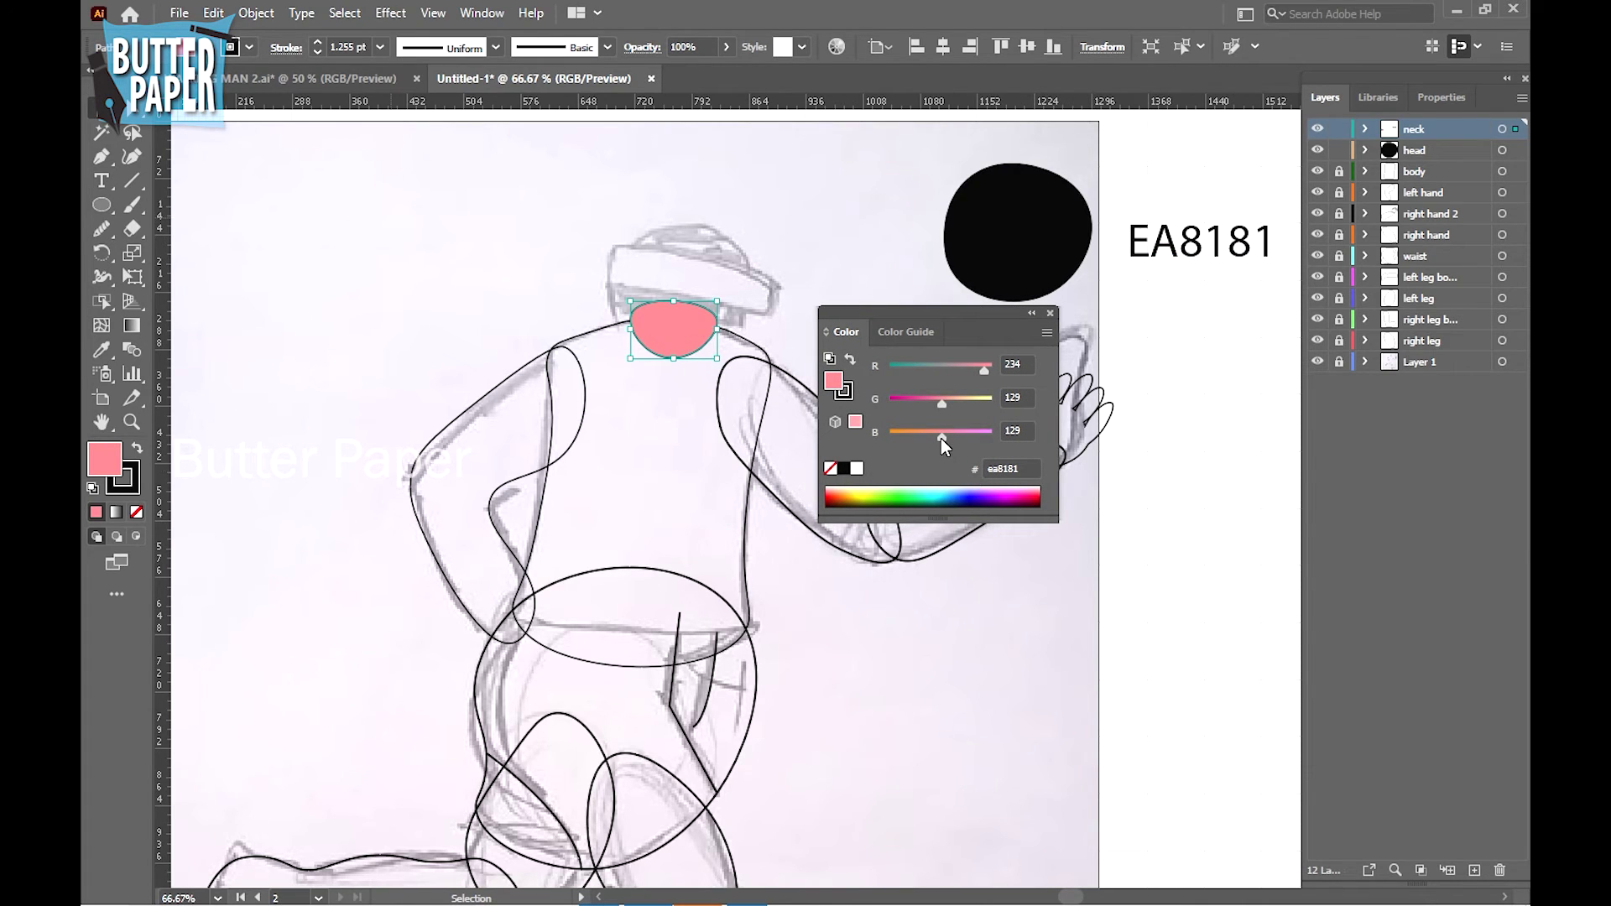
{"action": "left_click_drag", "start_coordinate": [941, 438], "coordinate": [920, 444]}
{"action": "left_click_drag", "start_coordinate": [921, 437], "coordinate": [943, 442]}
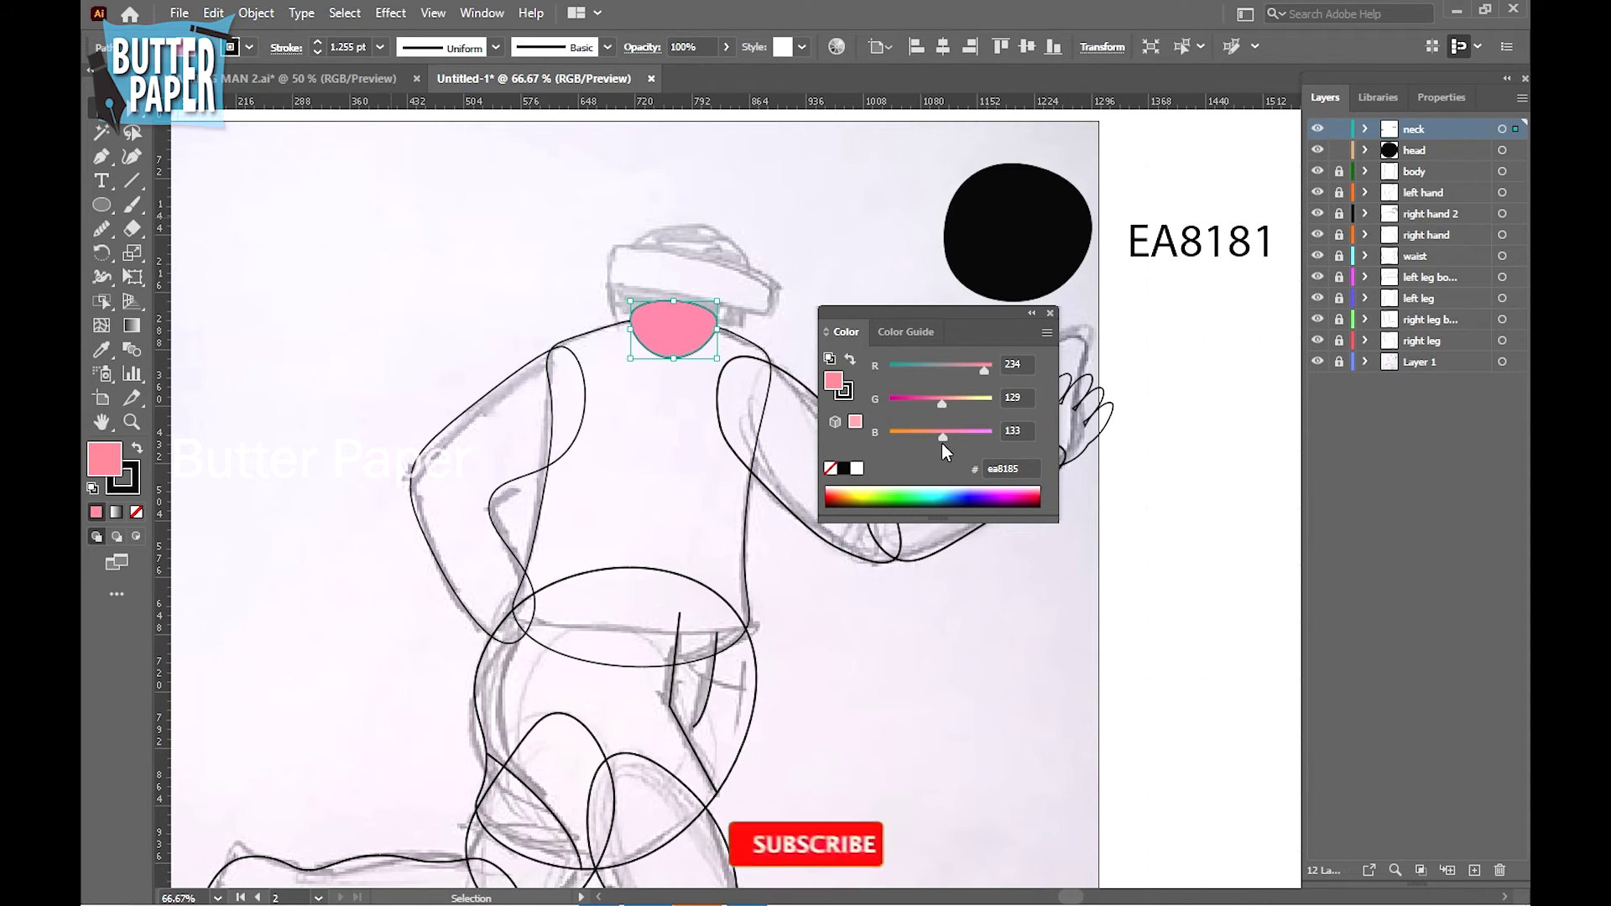
{"action": "left_click_drag", "start_coordinate": [941, 443], "coordinate": [946, 443]}
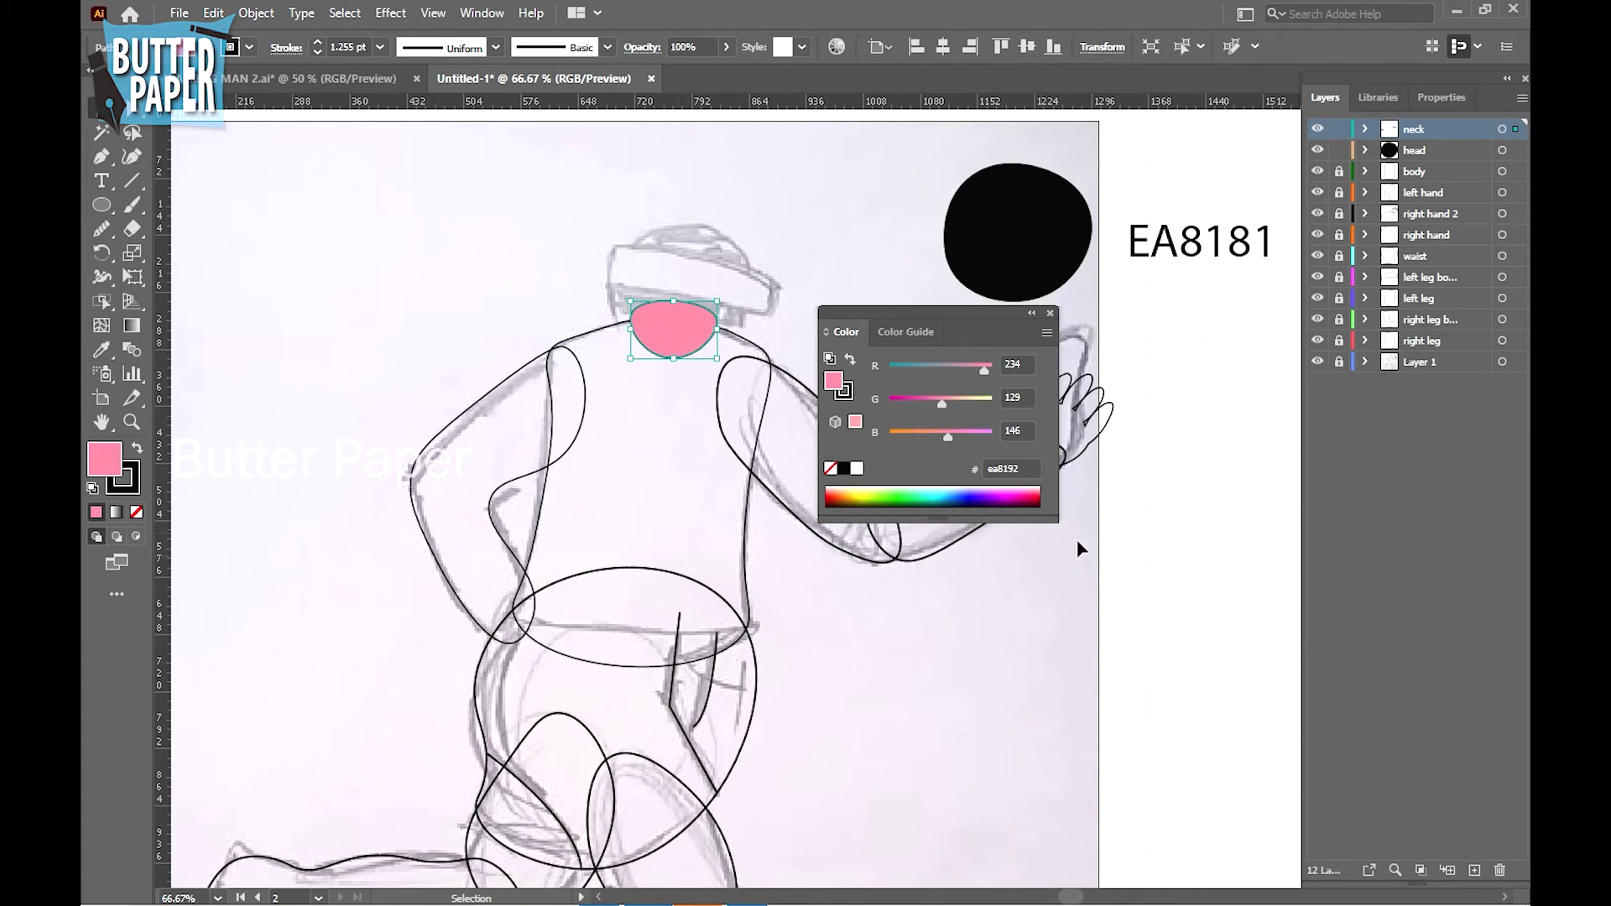
Enter hex ea8181 for the neck fill and show its shades and tints in Color Guide
{"action": "left_click", "coordinate": [1212, 468]}
{"action": "left_click", "coordinate": [1024, 468]}
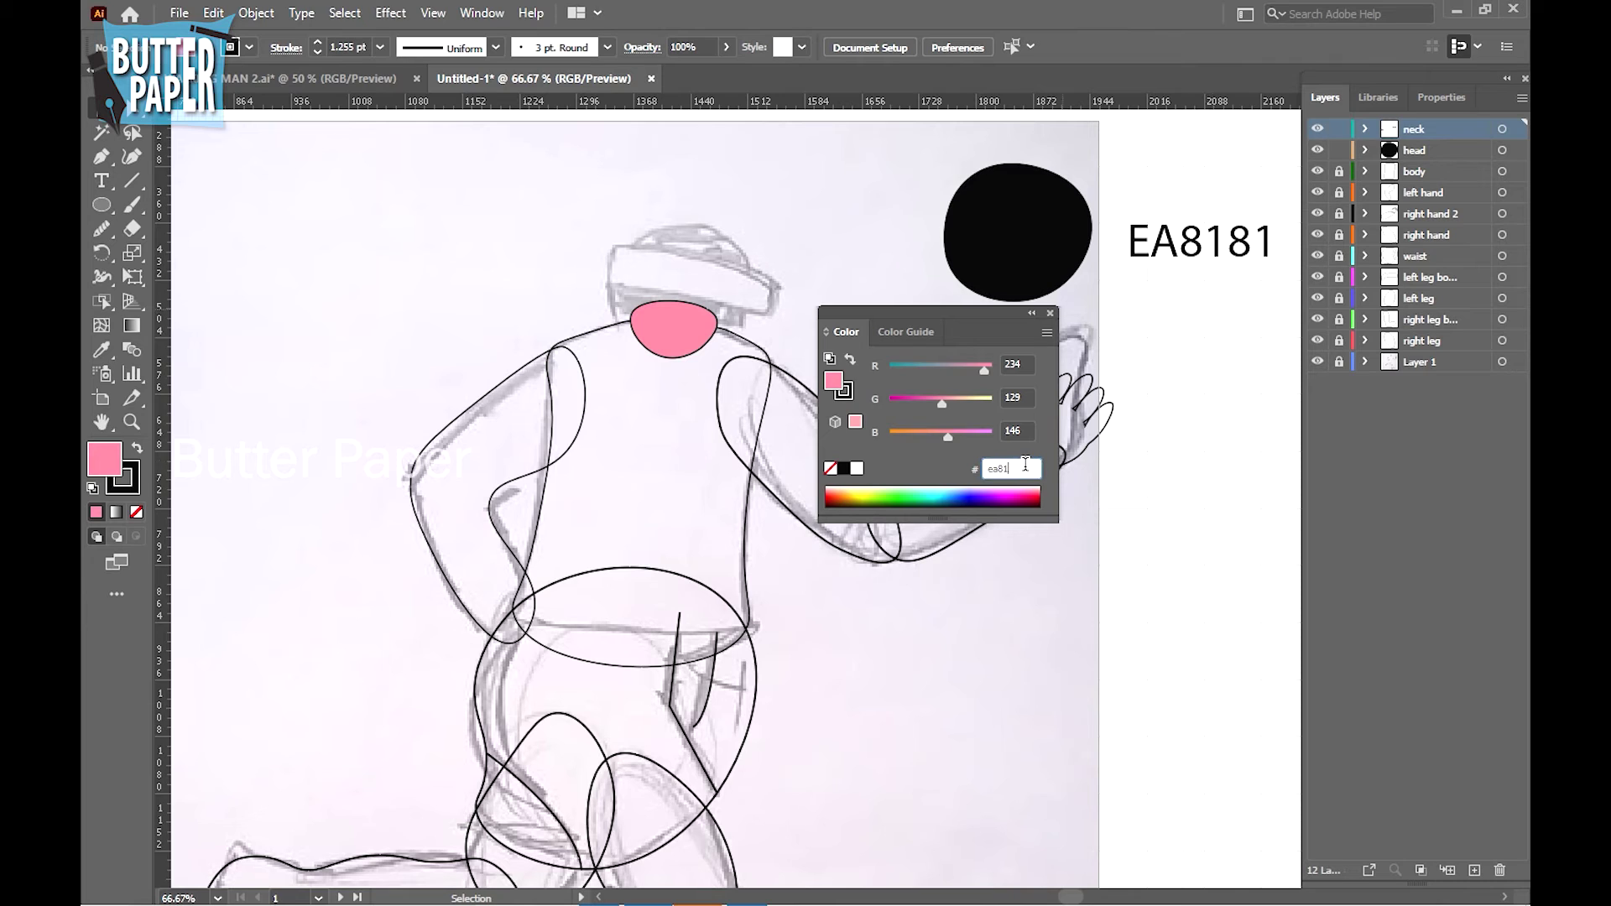
{"action": "key", "text": "Return"}
{"action": "left_click", "coordinate": [911, 331]}
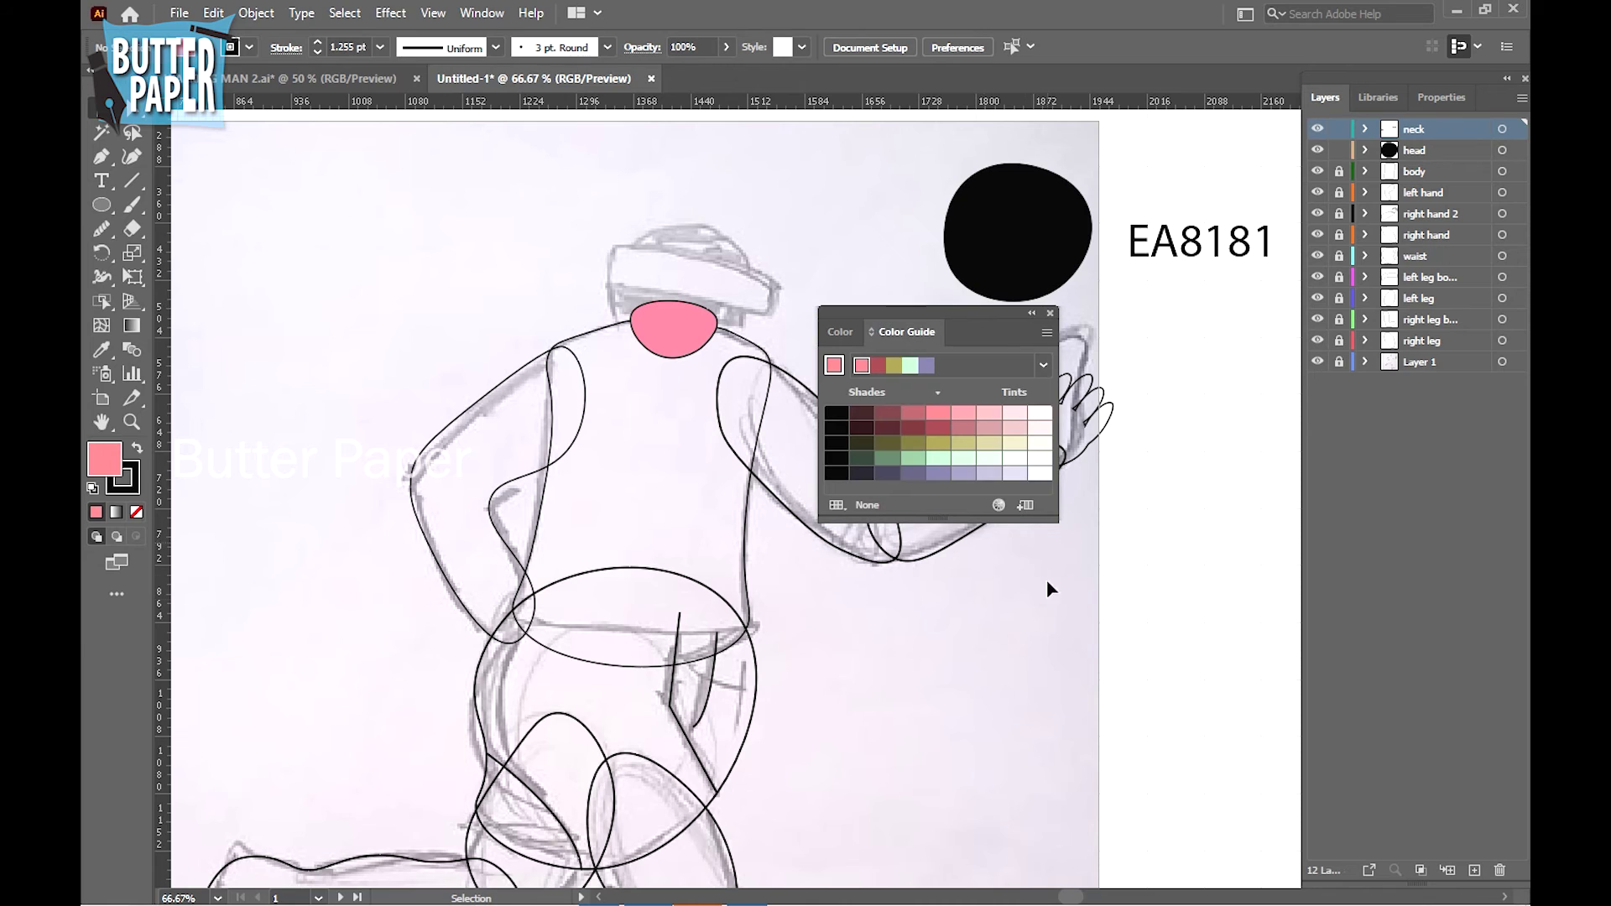
Close the Color Guide and zoom out to show the whole running figure
{"action": "left_click", "coordinate": [1049, 314]}
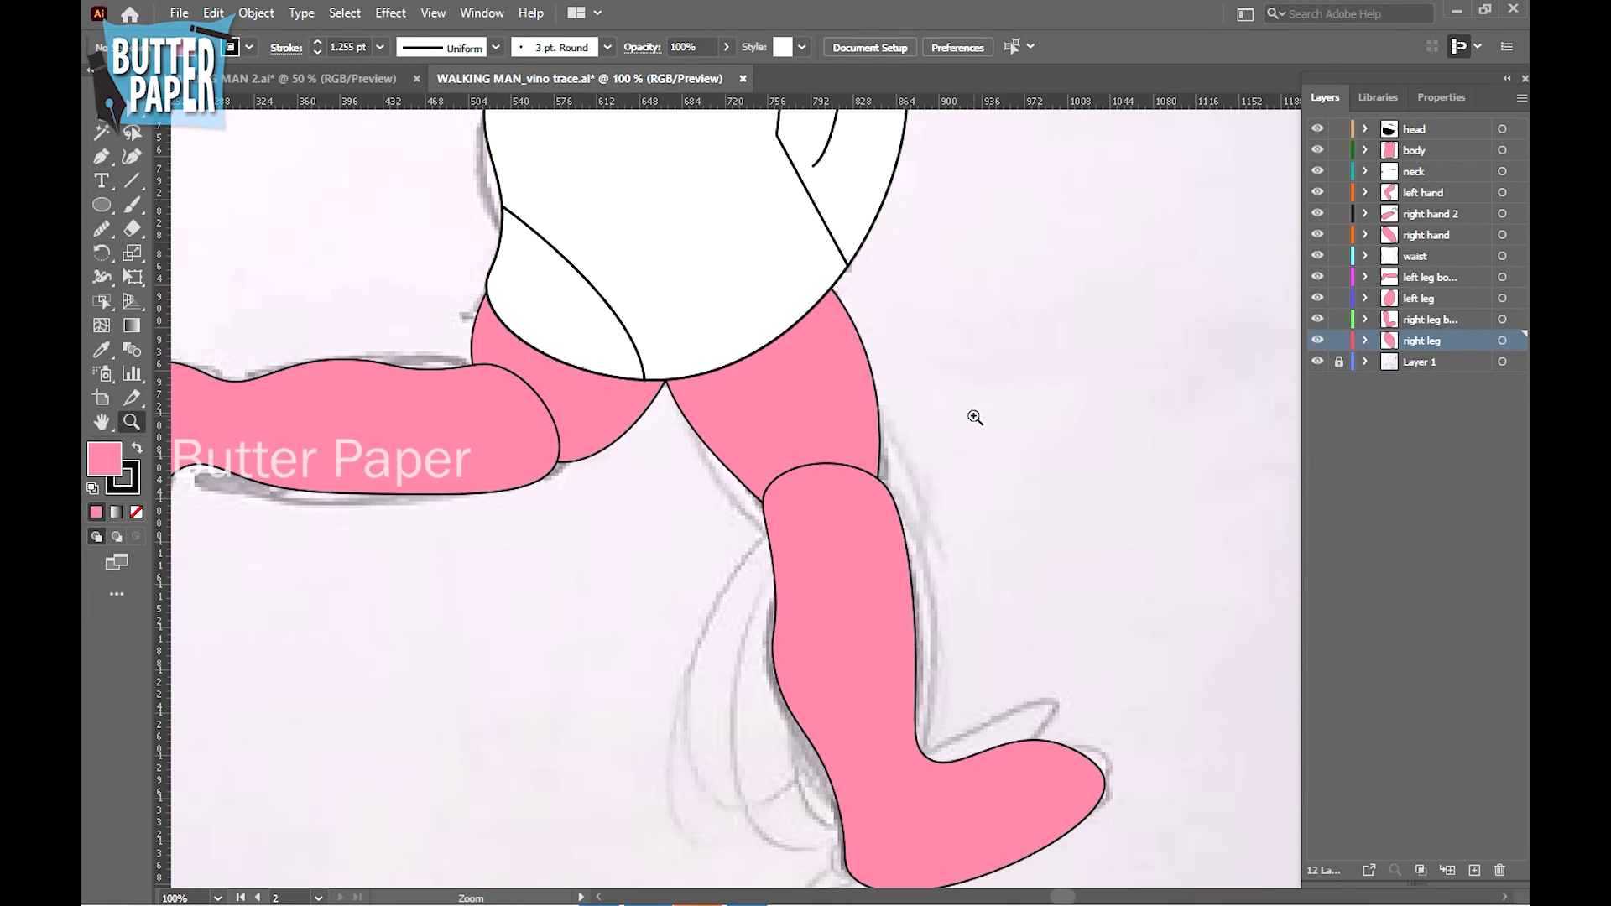
{"action": "left_click", "coordinate": [975, 417], "text": "alt"}
{"action": "left_click_drag", "start_coordinate": [838, 475], "coordinate": [931, 683]}
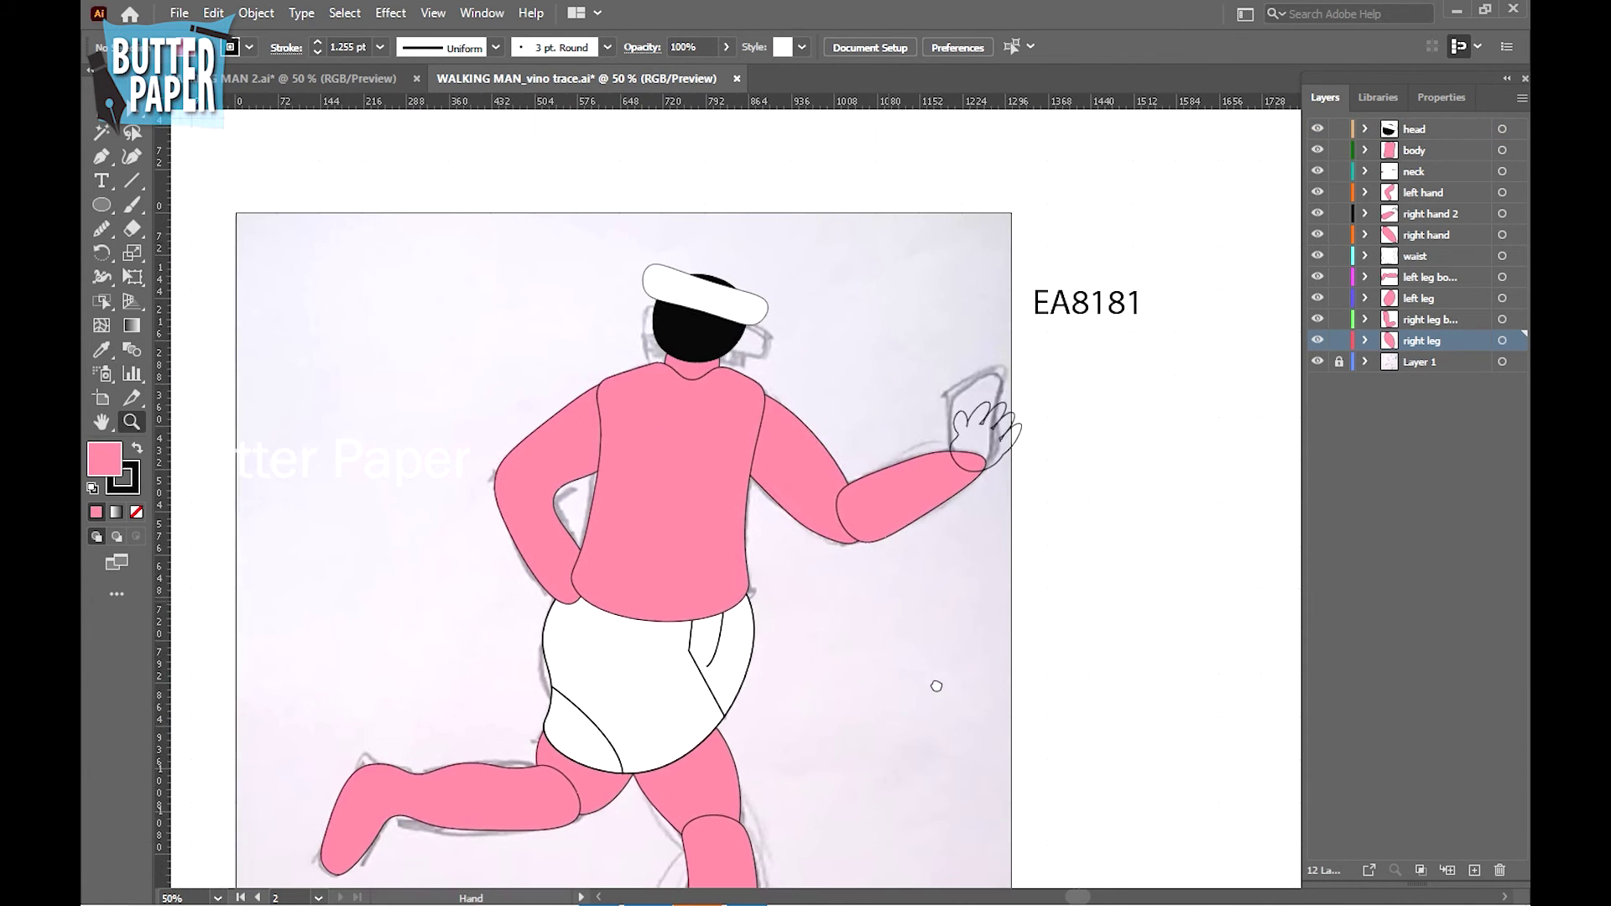
{"action": "left_click_drag", "start_coordinate": [993, 605], "coordinate": [1010, 564]}
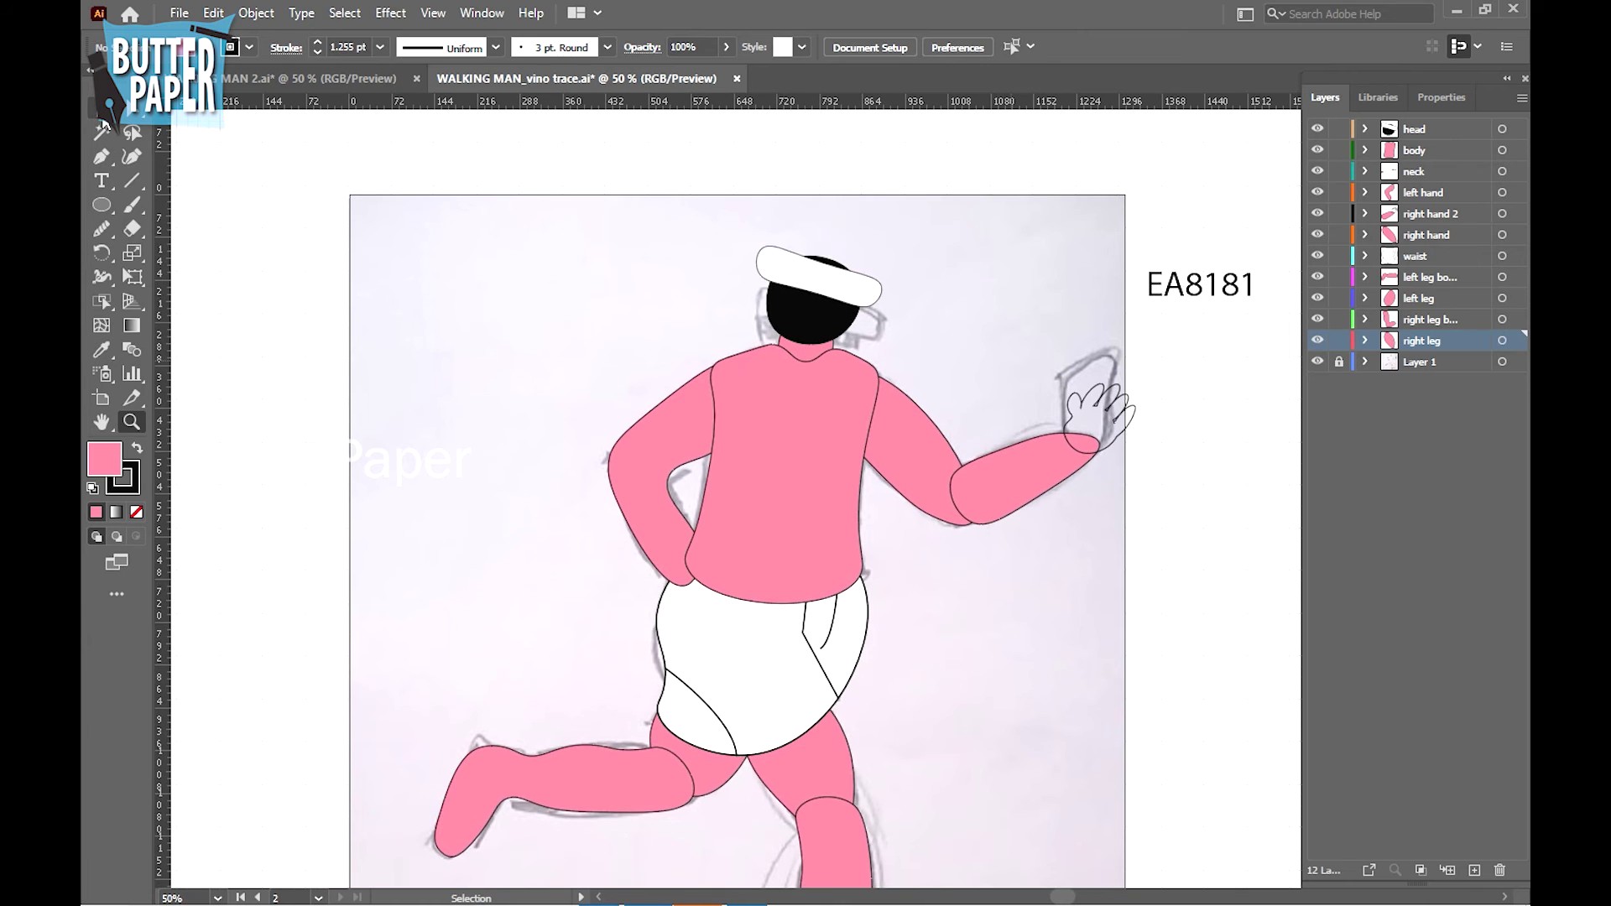
{"action": "key", "text": "v"}
Fill the raised hand with the arm's EA8181 pink using the Eyedropper
{"action": "left_click", "coordinate": [1104, 440]}
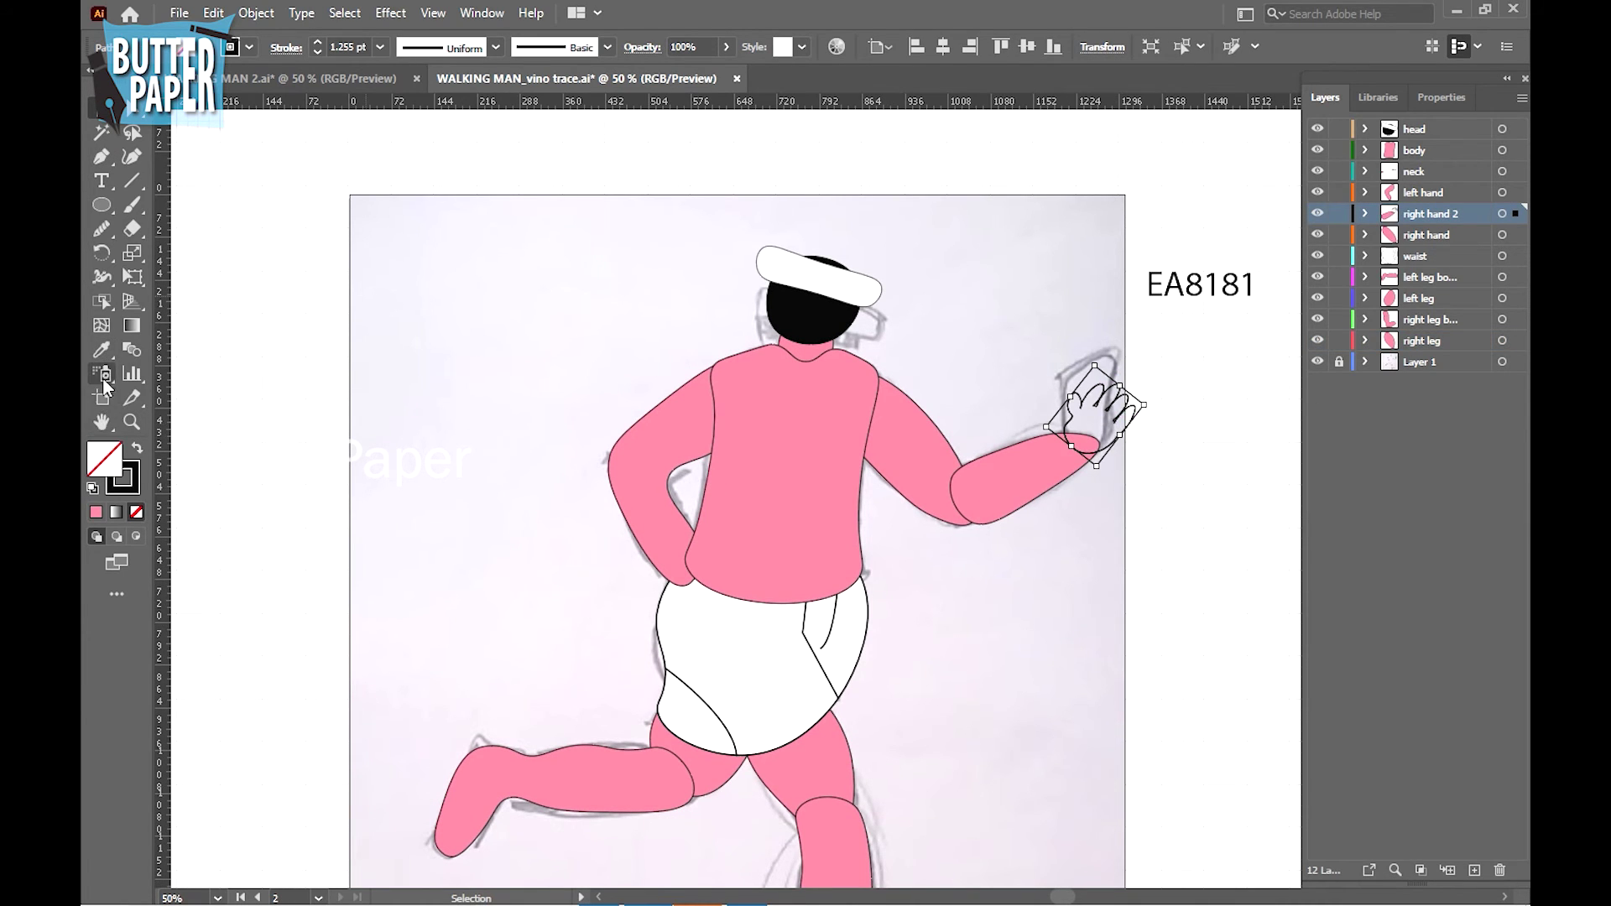
{"action": "left_click", "coordinate": [101, 349]}
{"action": "left_click", "coordinate": [1026, 474]}
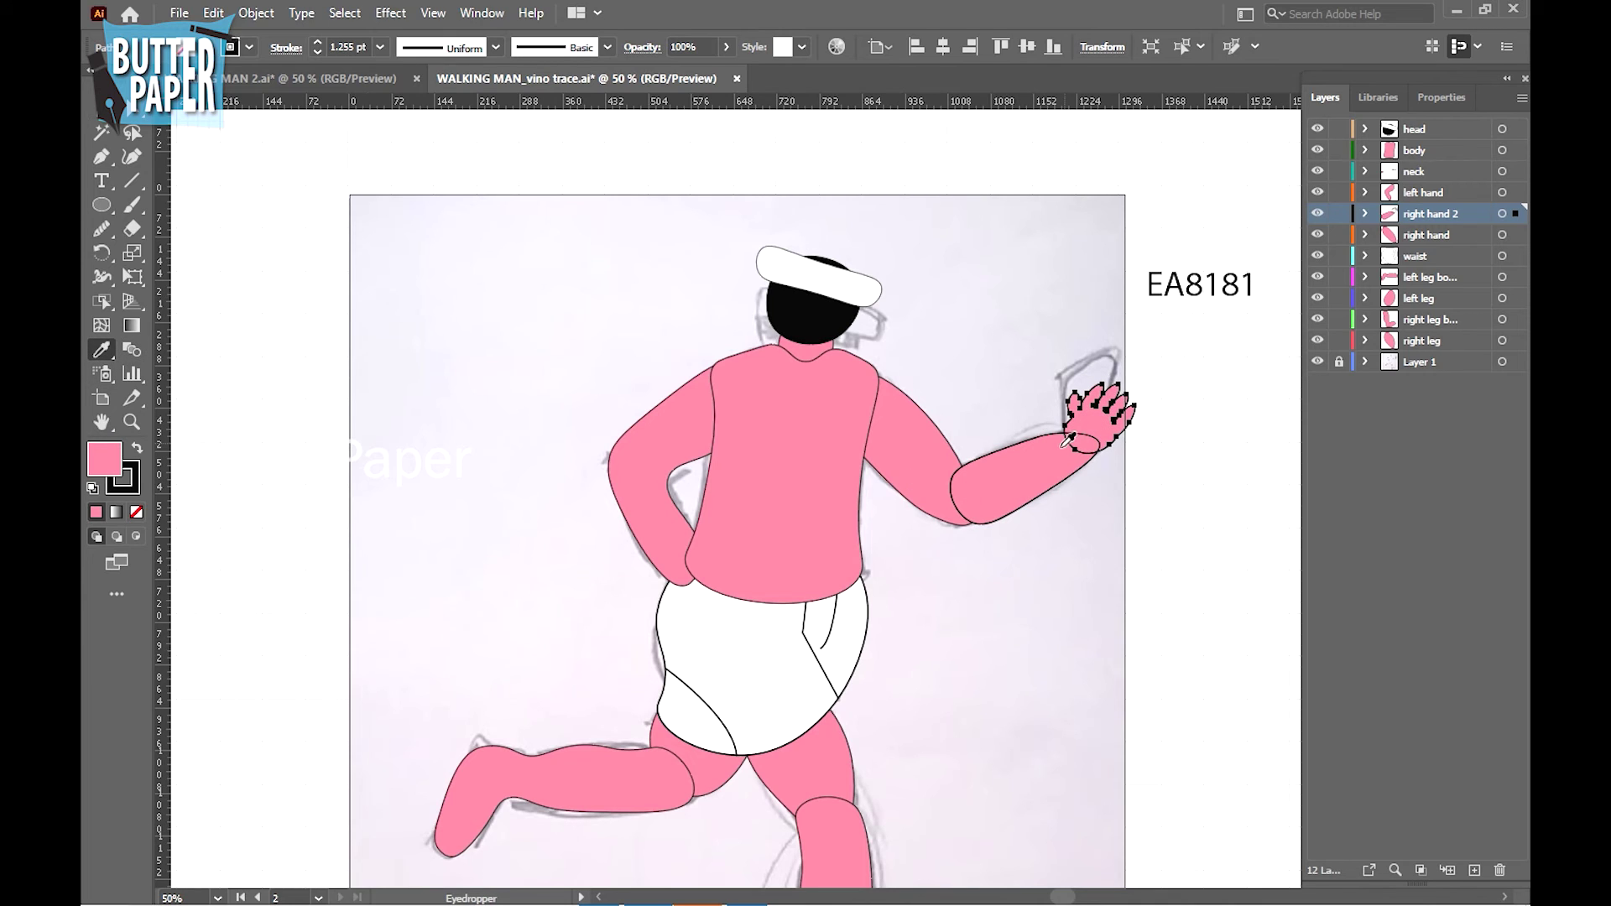
{"action": "left_click", "coordinate": [93, 102]}
{"action": "left_click", "coordinate": [1015, 590]}
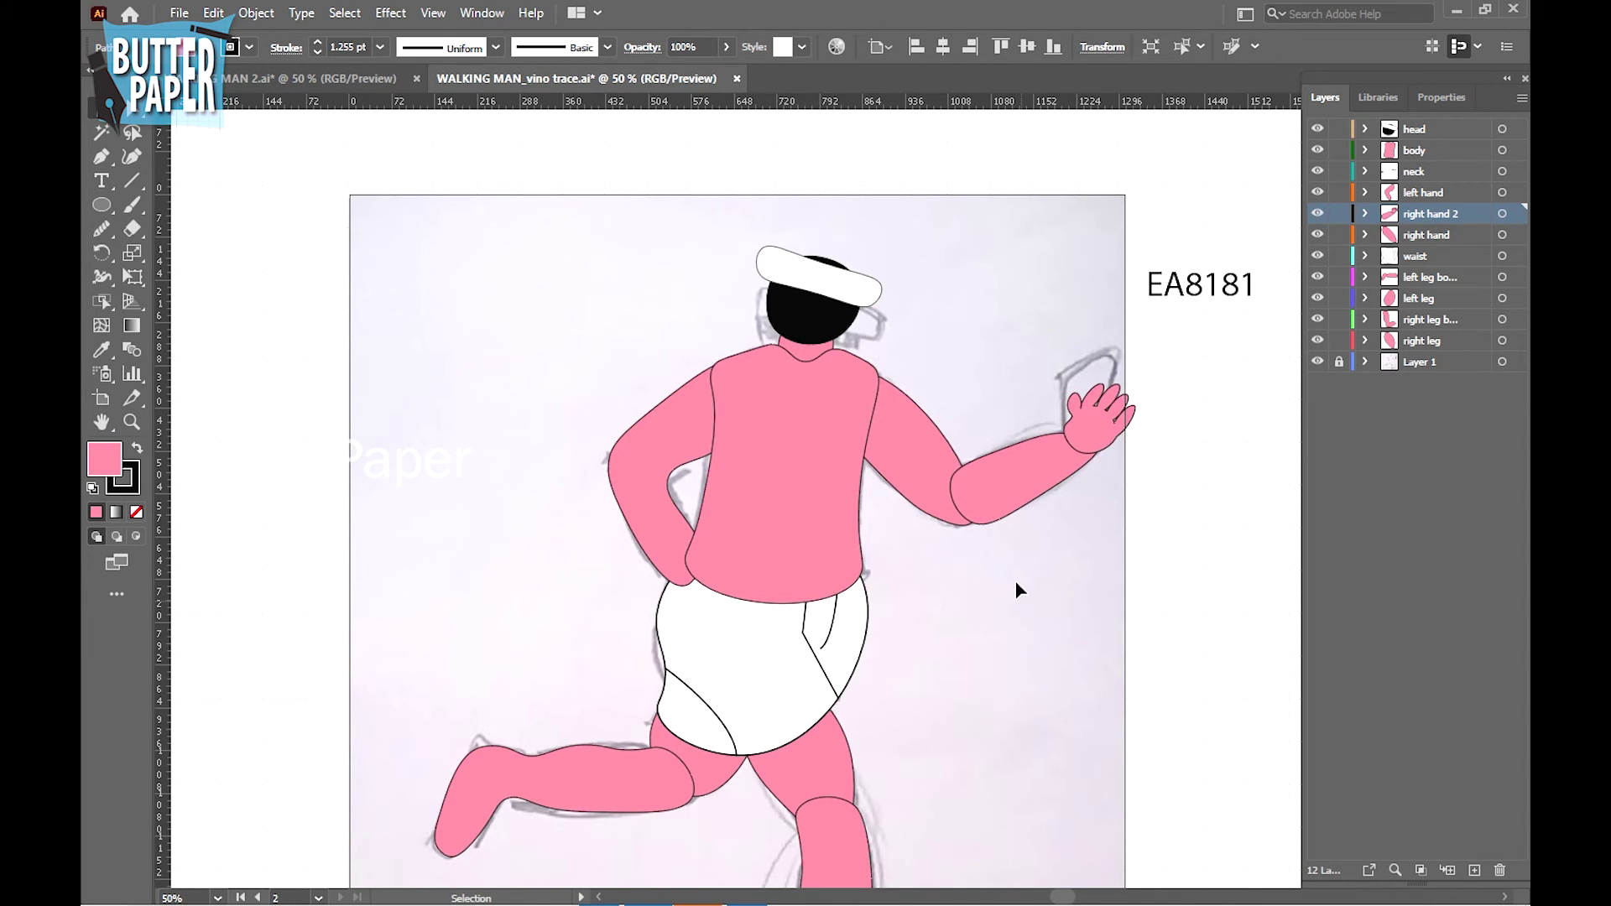
{"action": "right_click", "coordinate": [1098, 436]}
Send the pink hand backward and bring the upper arm piece to front
{"action": "left_click", "coordinate": [1061, 666]}
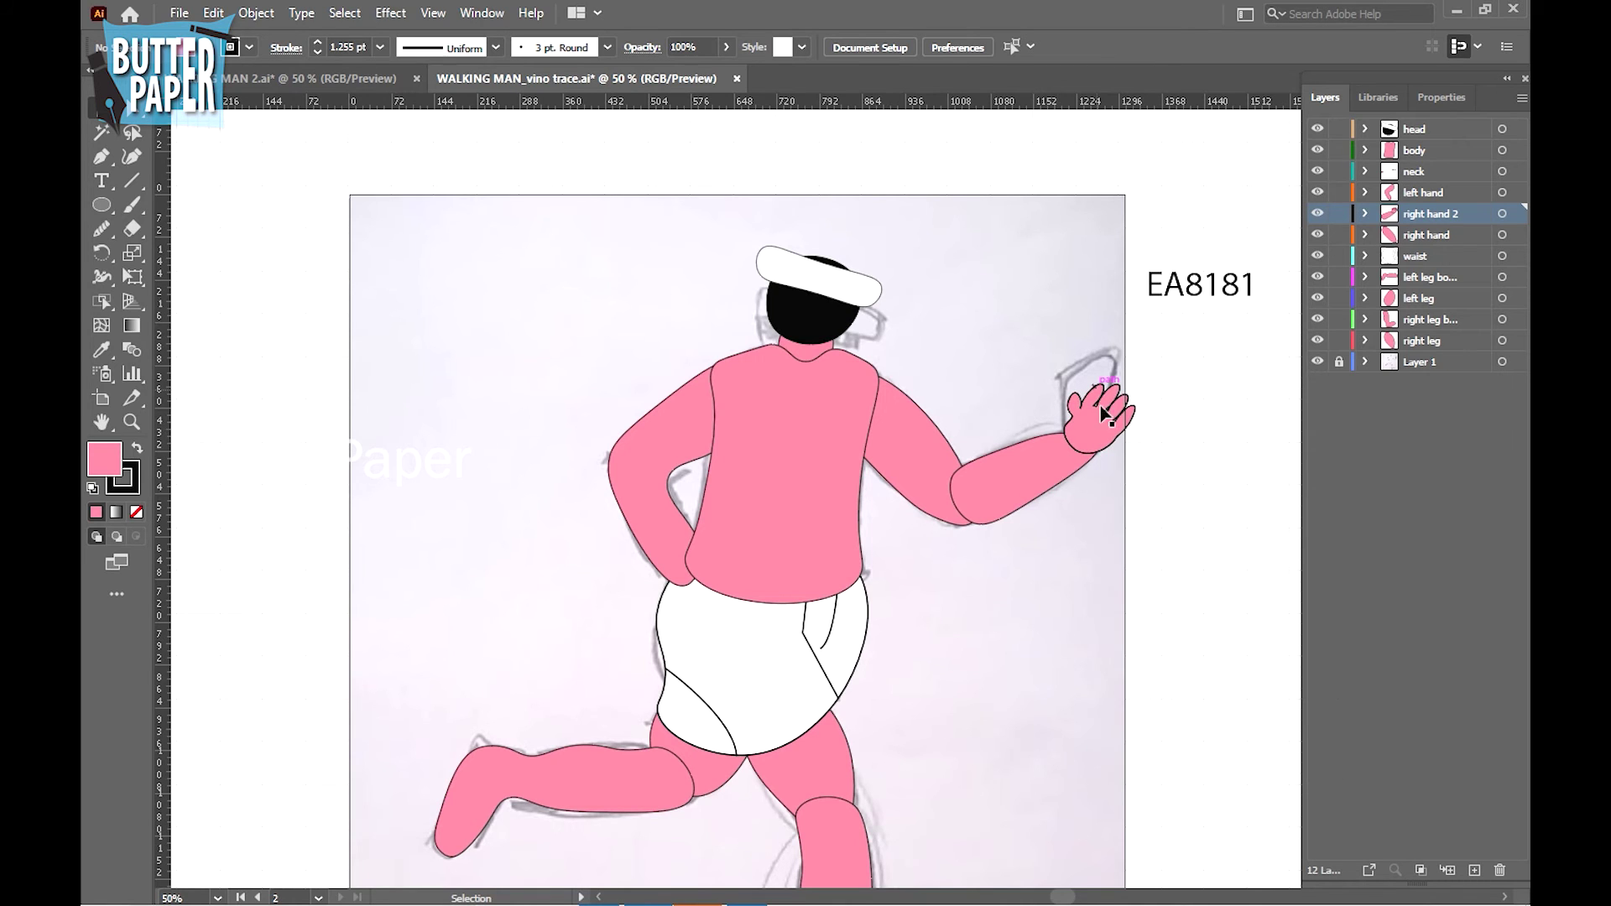
{"action": "left_click", "coordinate": [1088, 443]}
{"action": "right_click", "coordinate": [1091, 432]}
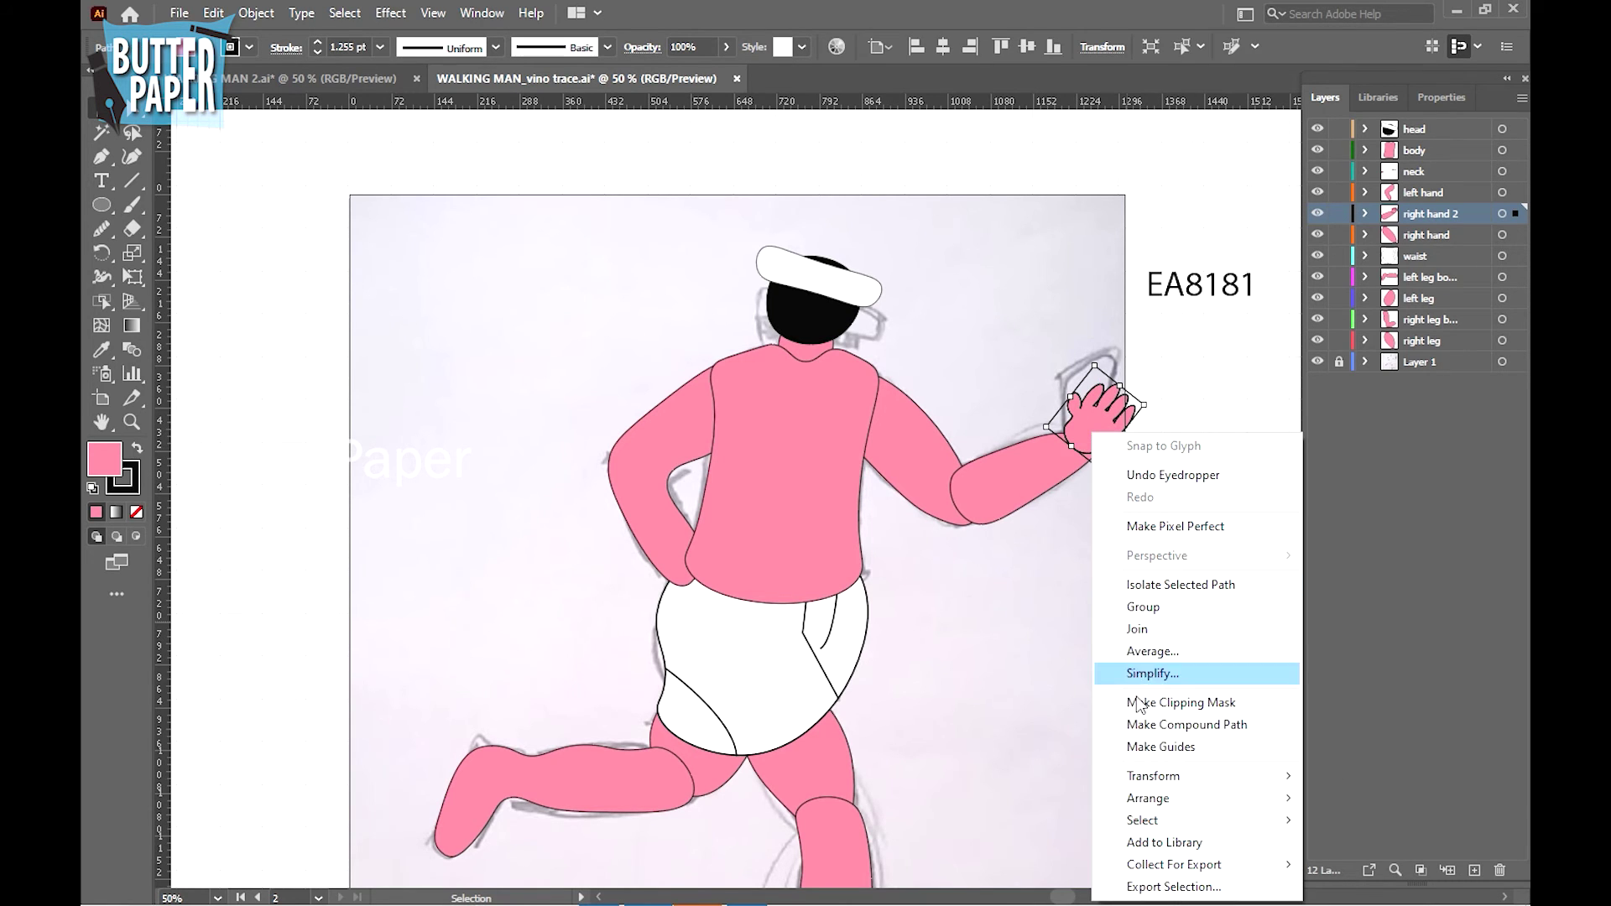
{"action": "mouse_move", "coordinate": [1148, 798]}
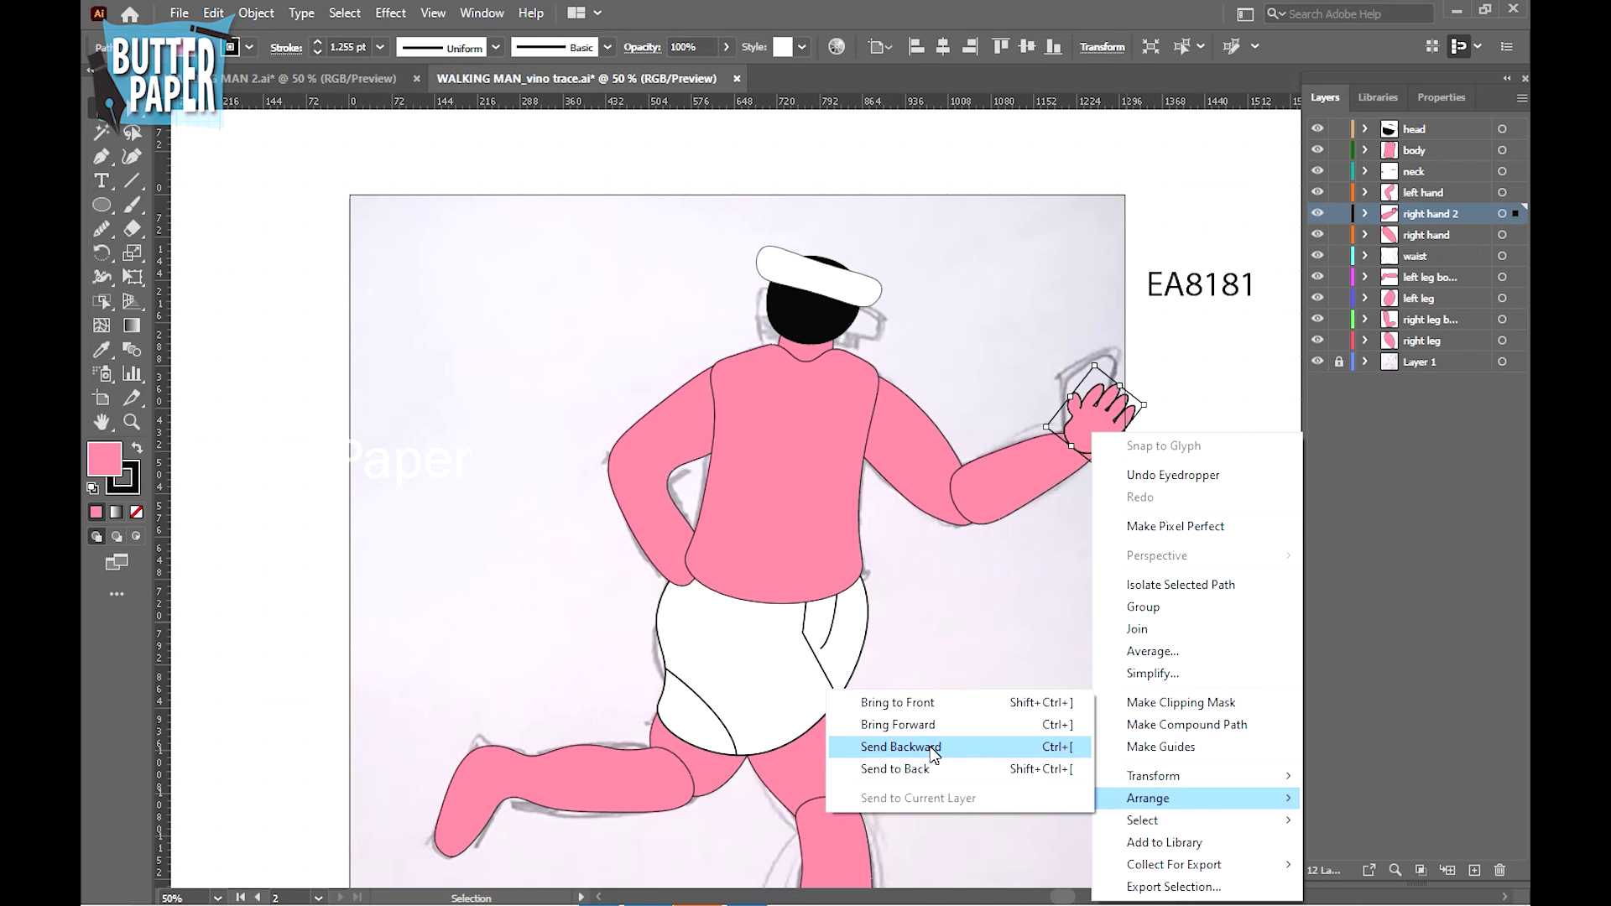
{"action": "left_click", "coordinate": [933, 747]}
{"action": "left_click", "coordinate": [1126, 593]}
{"action": "left_click", "coordinate": [931, 438]}
{"action": "right_click", "coordinate": [932, 438]}
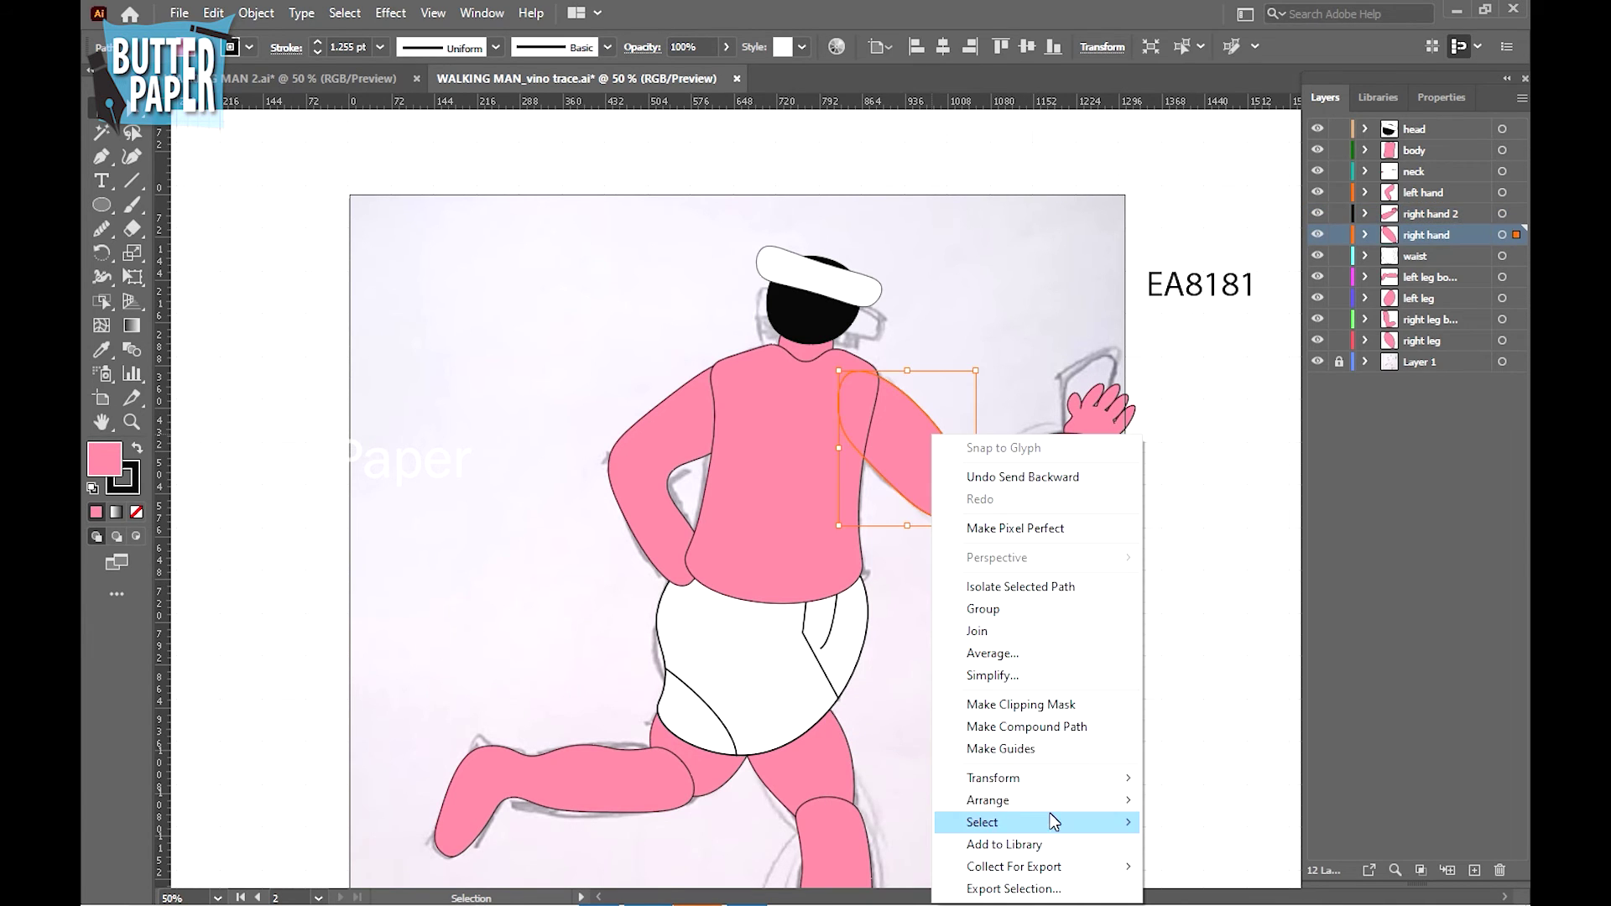
{"action": "left_click", "coordinate": [1212, 704]}
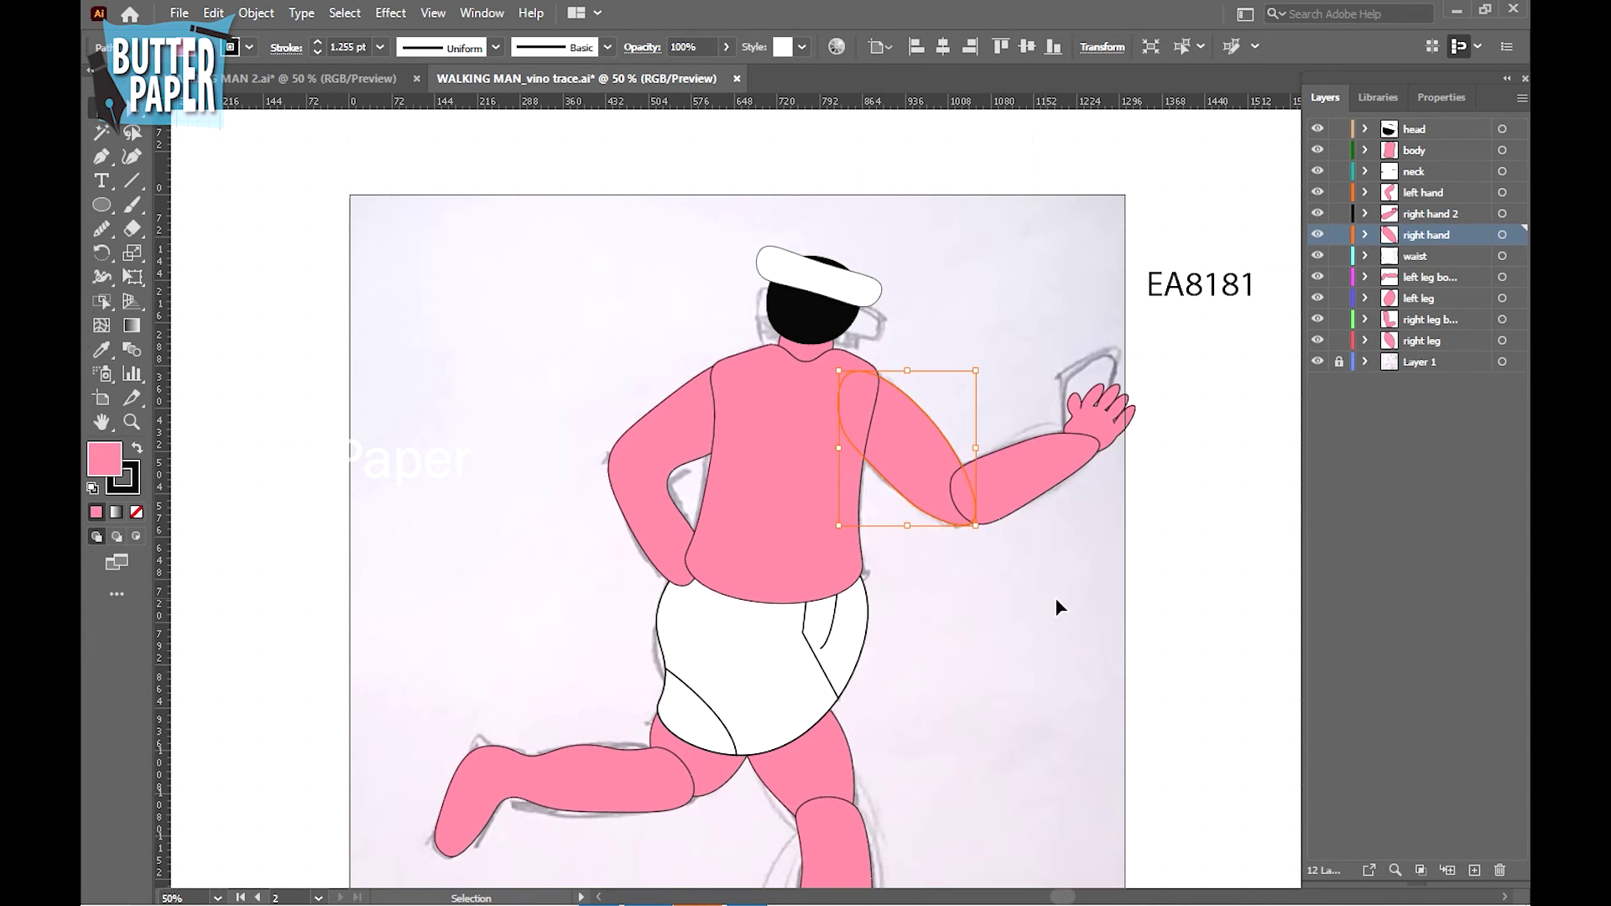
{"action": "left_click", "coordinate": [1015, 539]}
Send the forearm and hand path one step backward
{"action": "left_click", "coordinate": [999, 461]}
{"action": "right_click", "coordinate": [997, 438]}
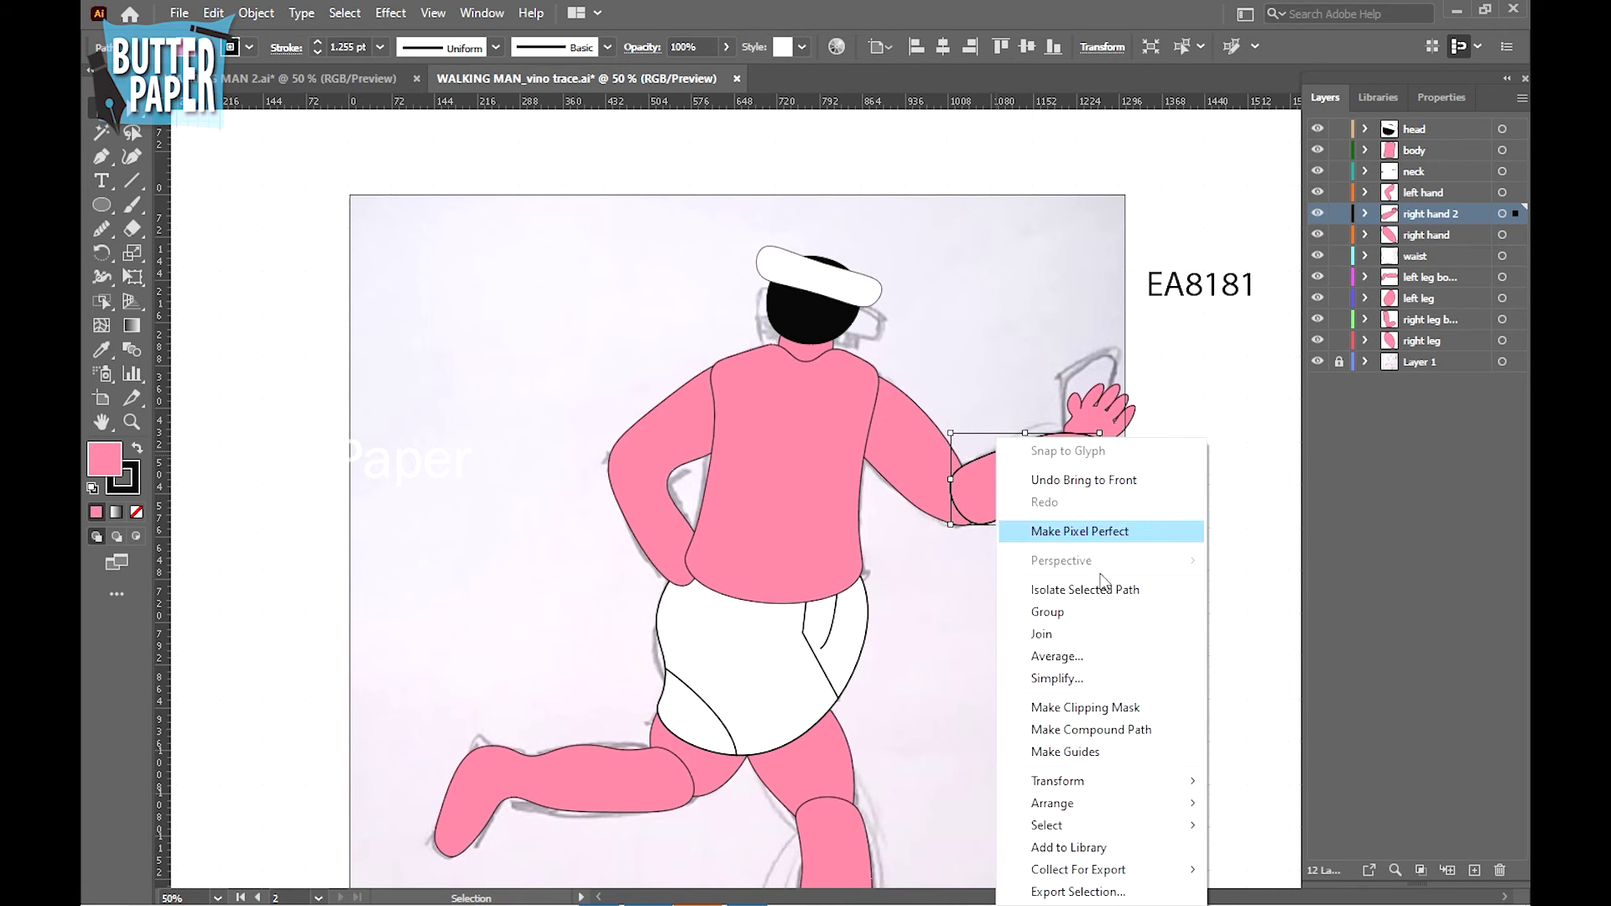
{"action": "mouse_move", "coordinate": [1094, 803]}
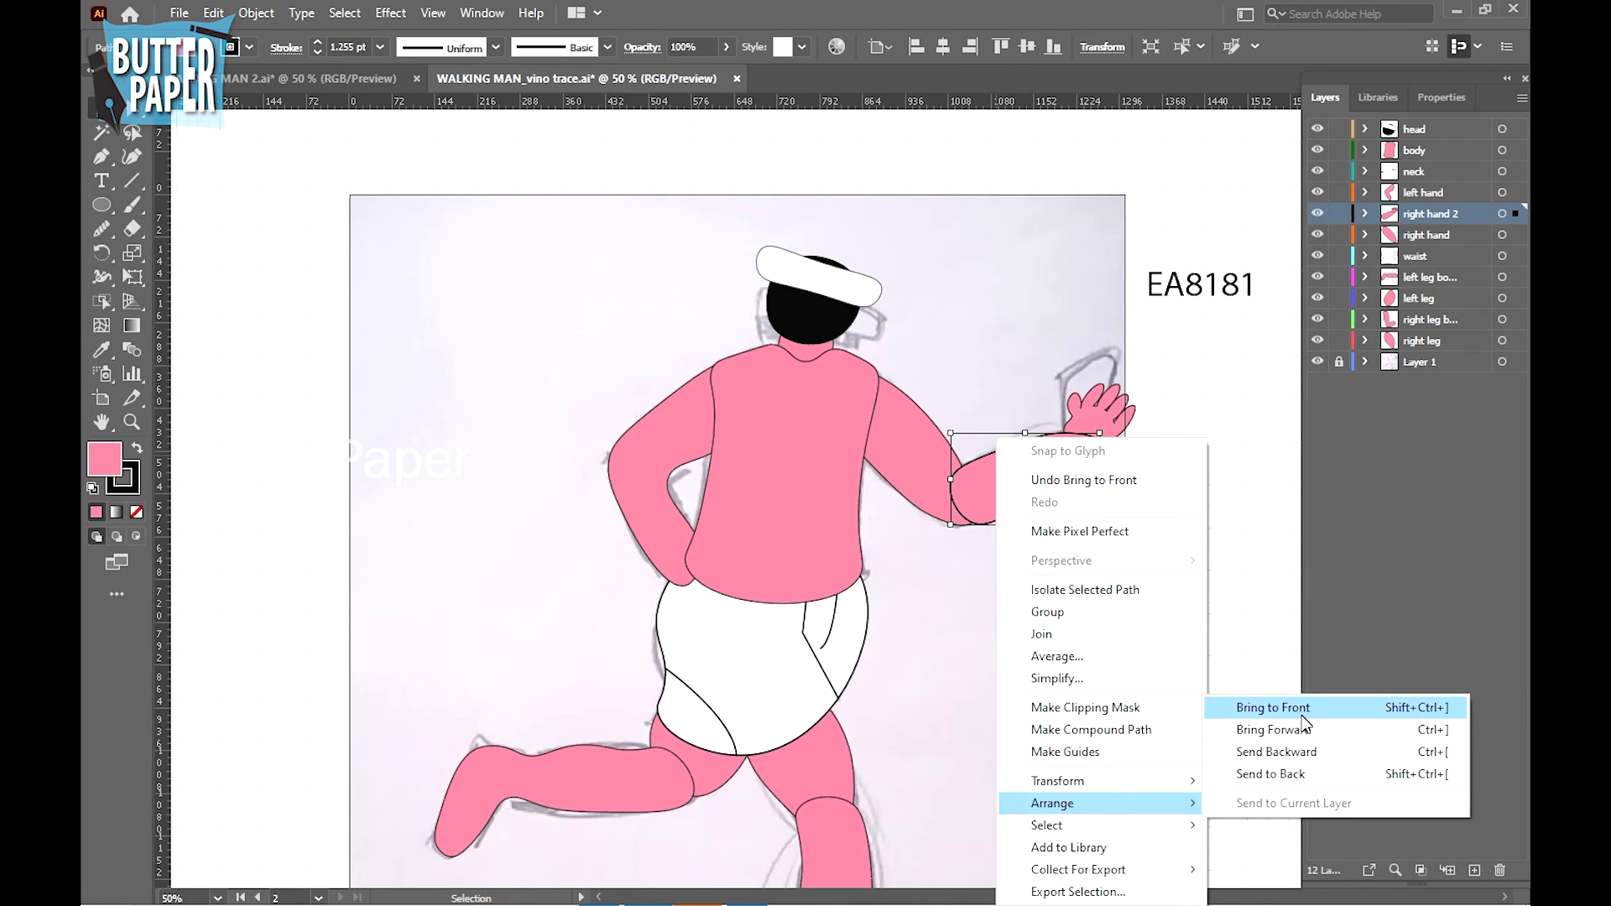
{"action": "left_click", "coordinate": [1284, 751]}
{"action": "left_click", "coordinate": [1015, 701]}
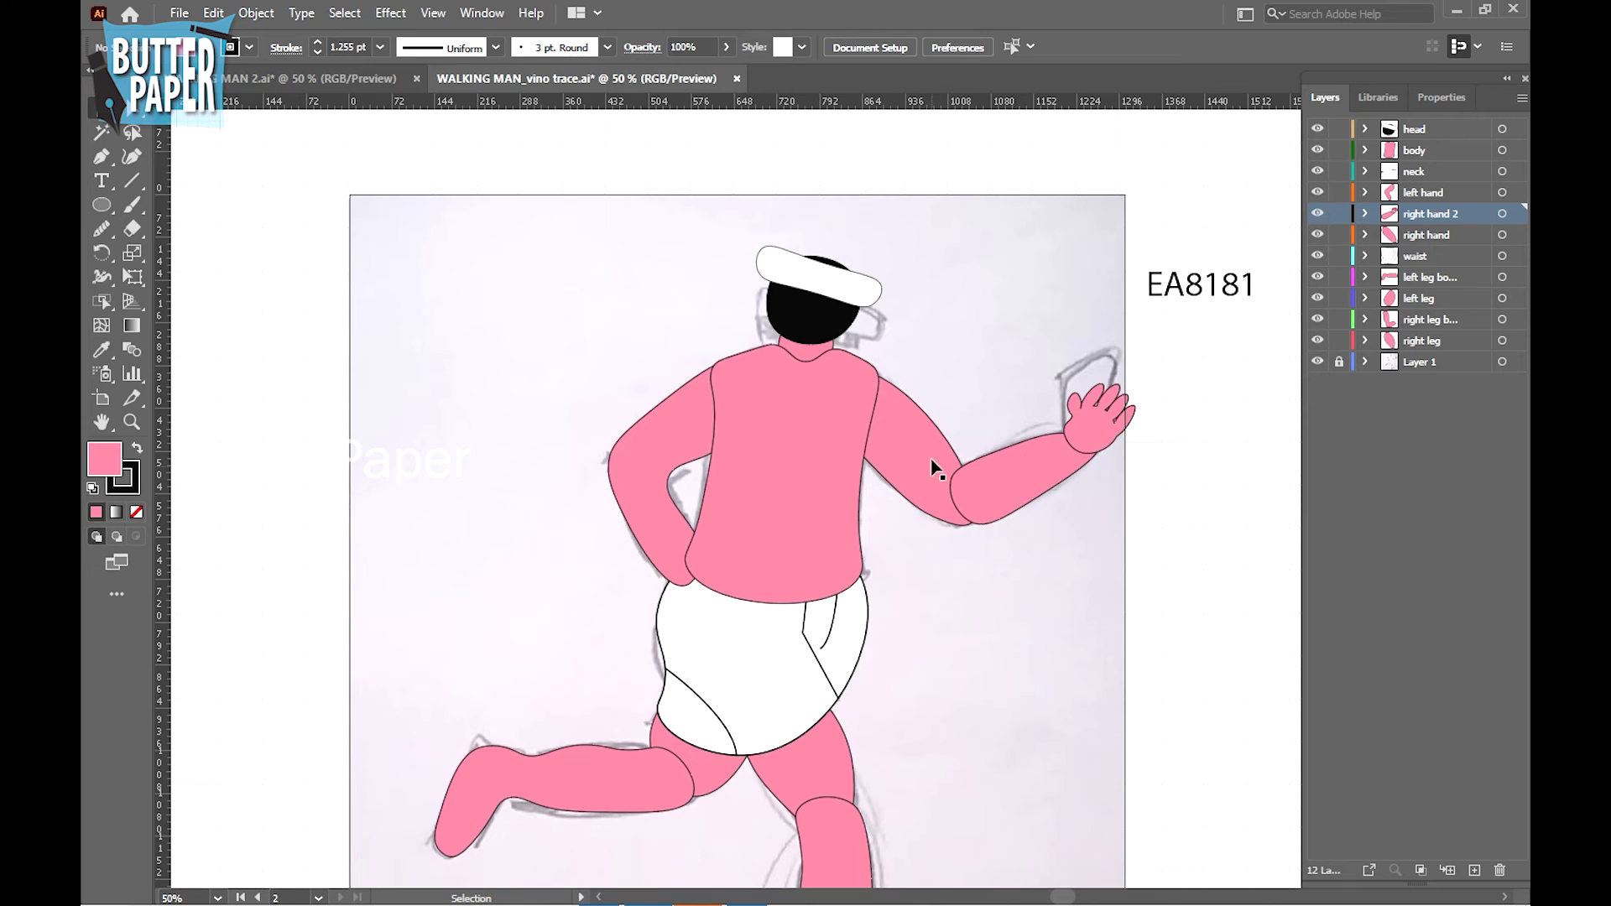
Bring the upper arm to front and move layer 'right hand' above 'right hand 2'
{"action": "left_click", "coordinate": [938, 432]}
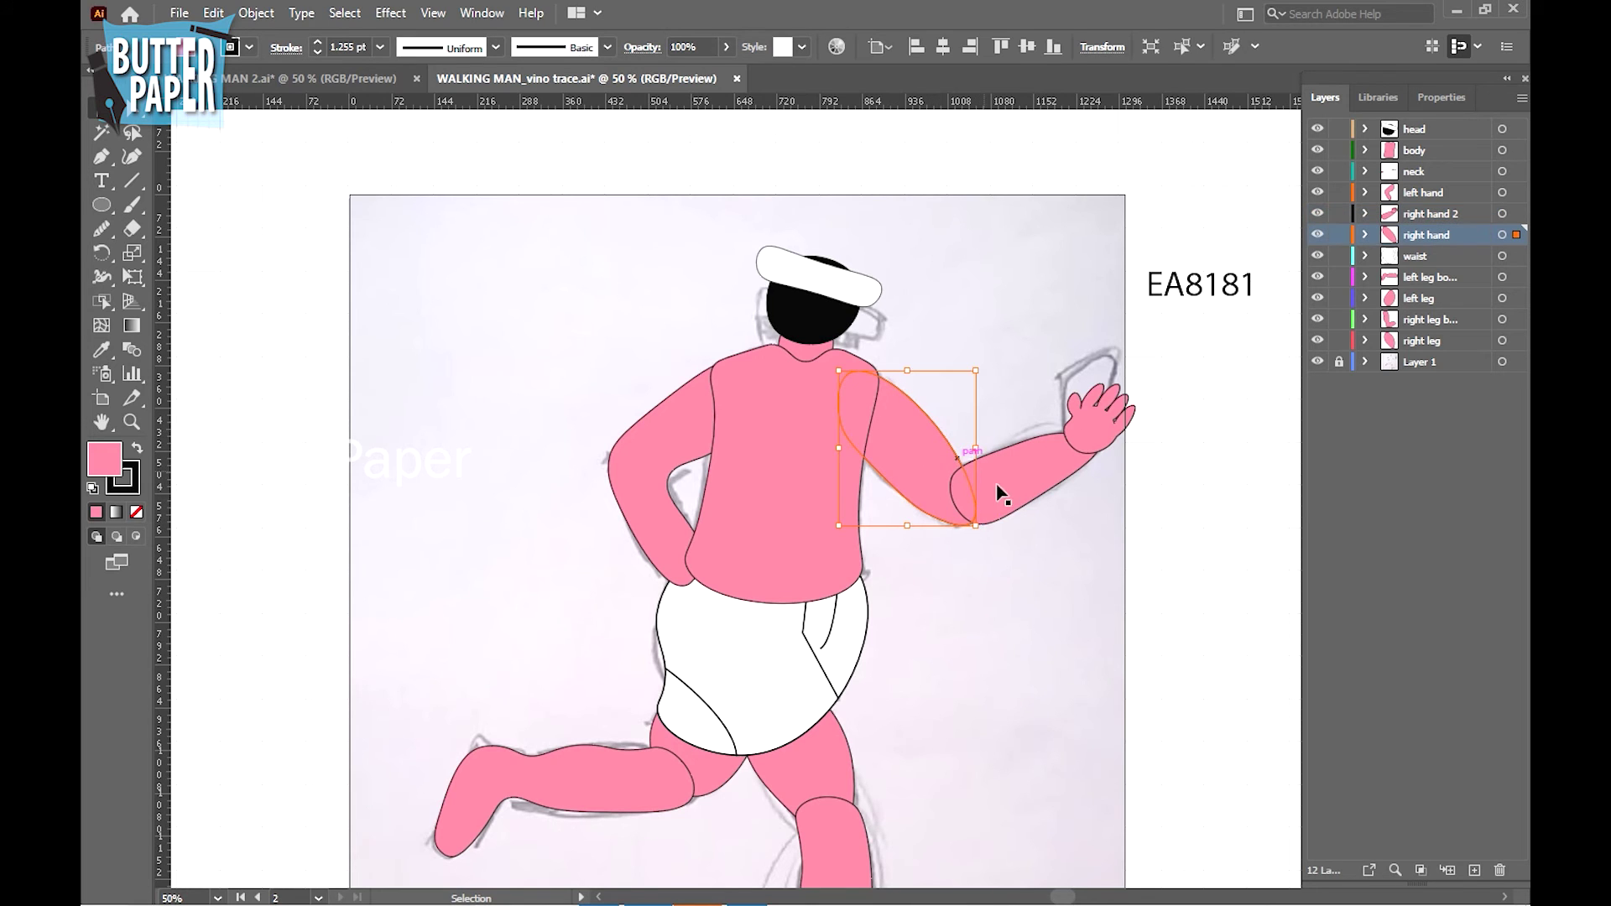
{"action": "right_click", "coordinate": [920, 470]}
{"action": "mouse_move", "coordinate": [974, 803]}
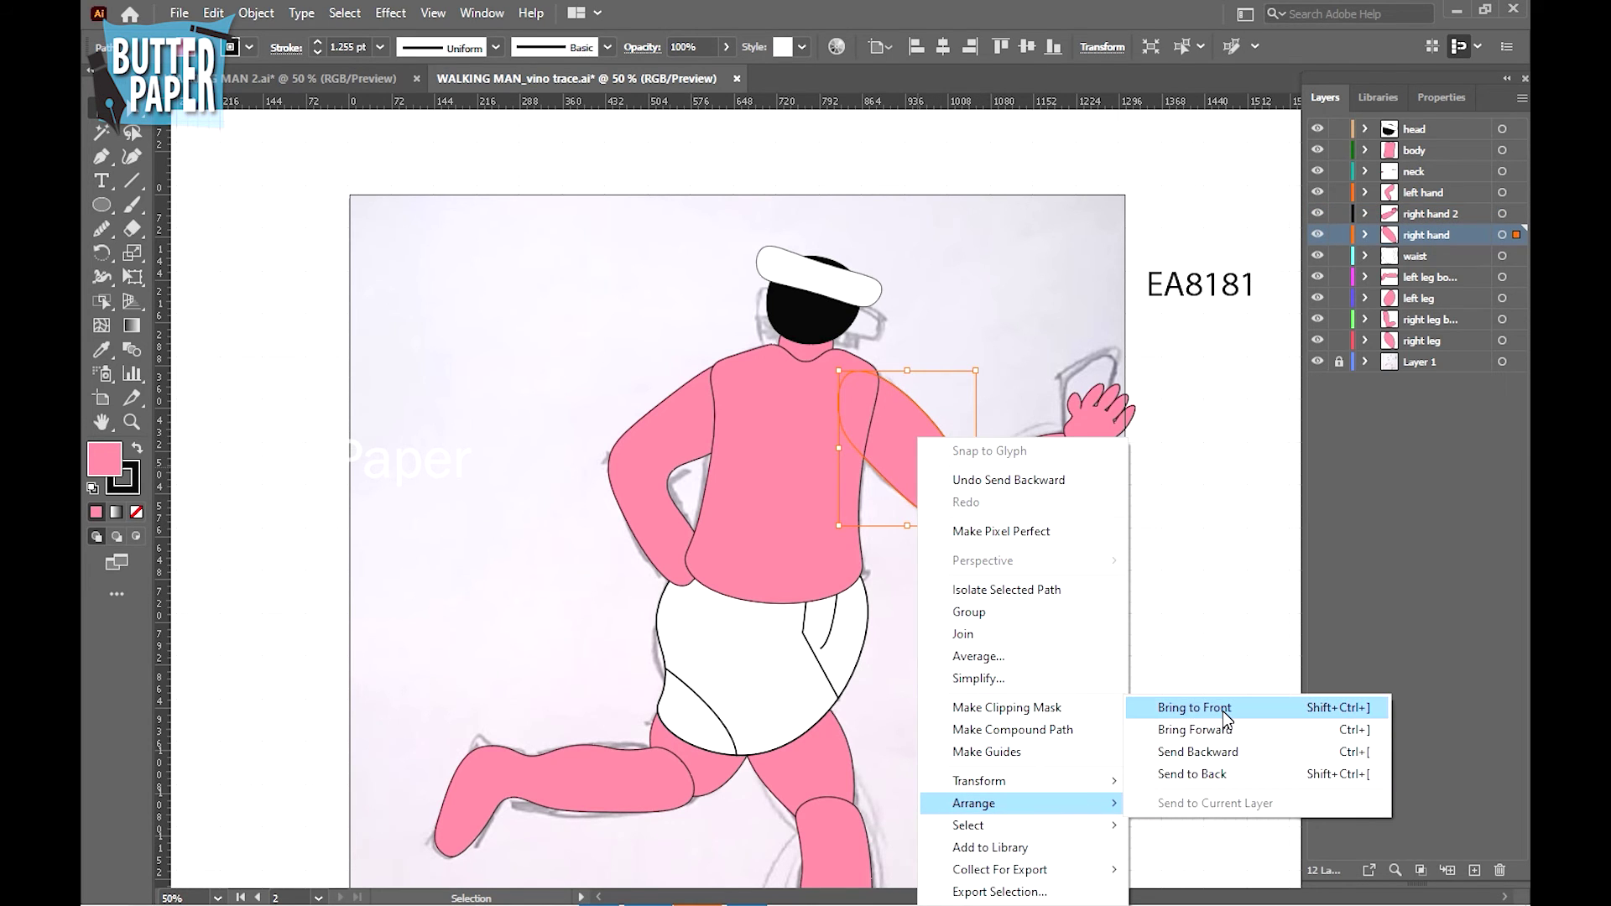
{"action": "left_click", "coordinate": [1222, 711]}
{"action": "left_click", "coordinate": [1000, 633]}
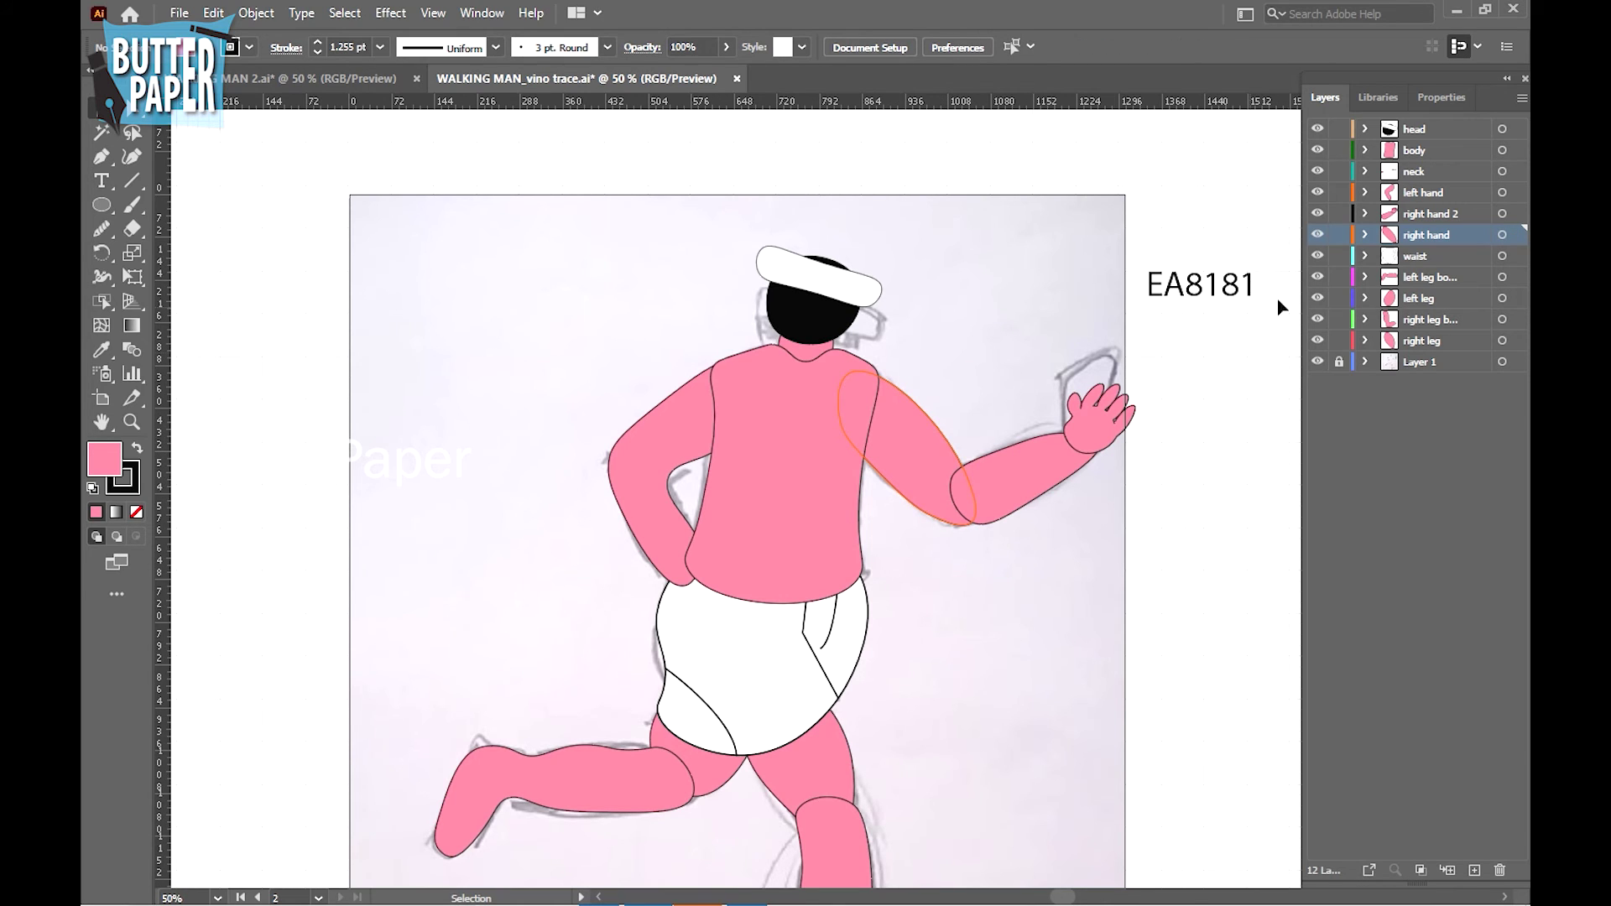
{"action": "left_click", "coordinate": [1316, 233]}
{"action": "left_click", "coordinate": [1316, 234]}
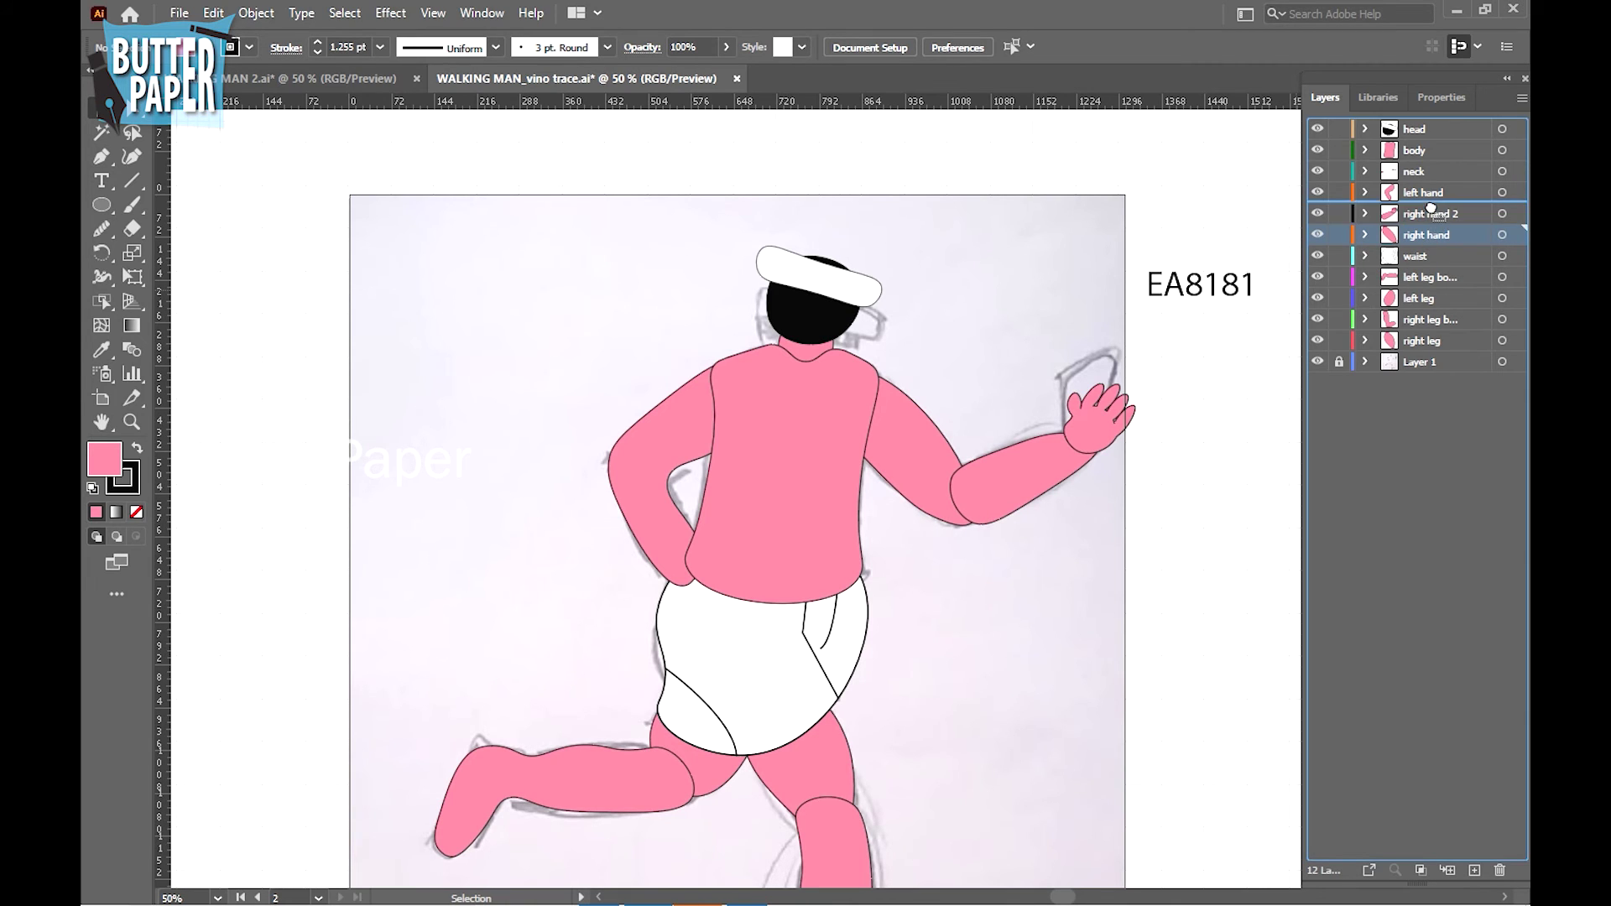
{"action": "left_click_drag", "start_coordinate": [1426, 235], "coordinate": [1426, 210]}
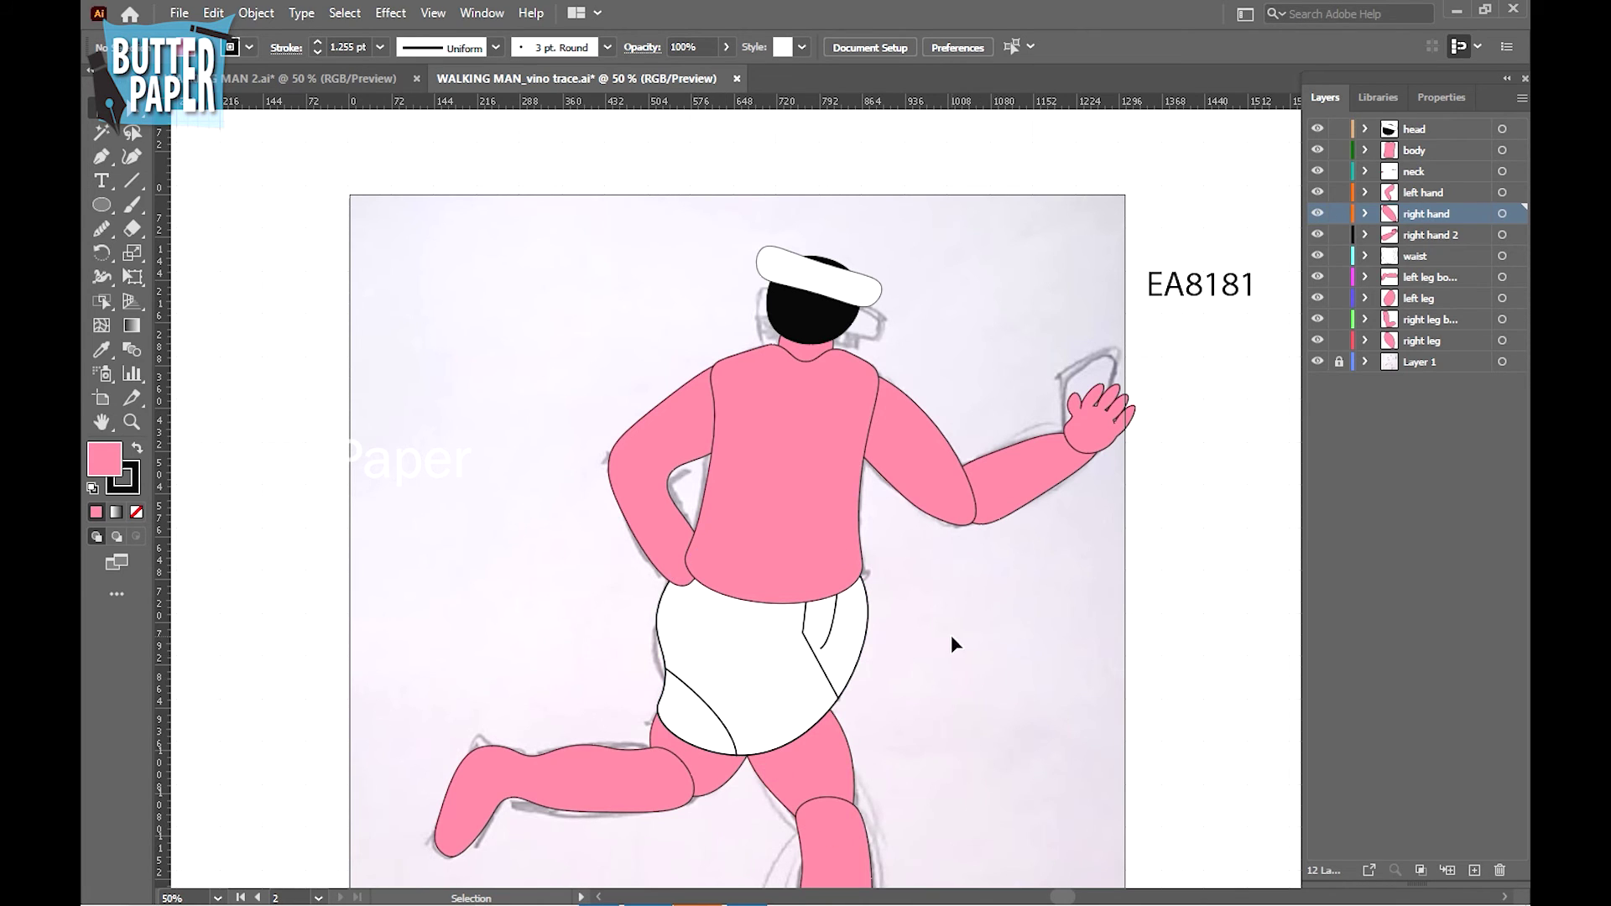
Frame the figure's waist and select the white waist ellipse, undoing a trial narrowing
{"action": "key", "text": "z"}
{"action": "left_click", "coordinate": [839, 646], "text": "alt"}
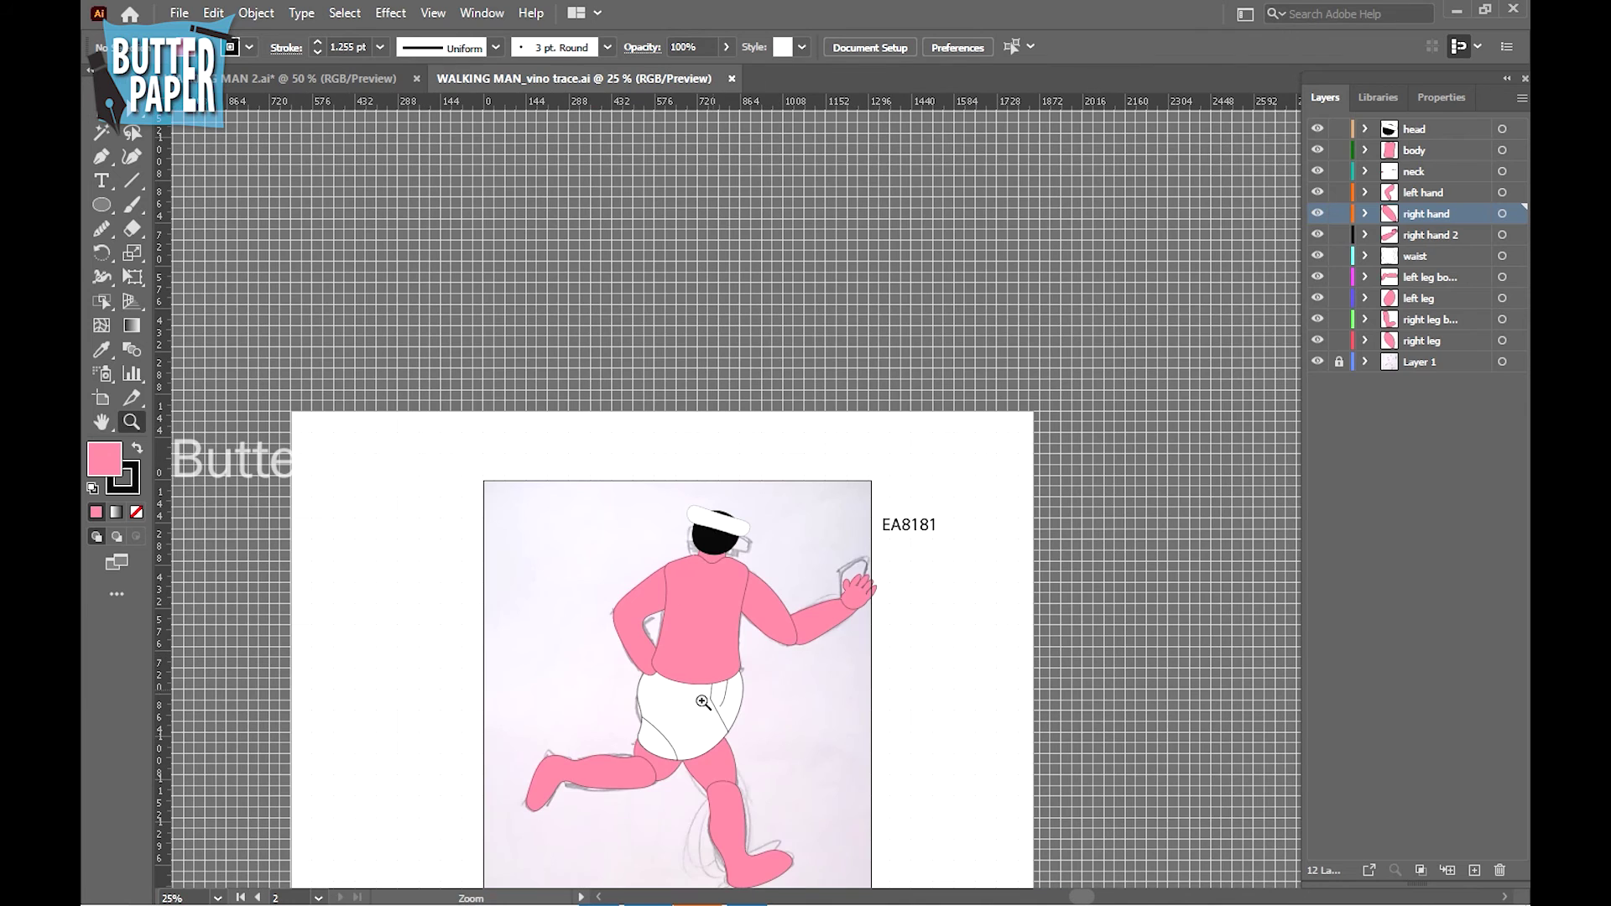
{"action": "left_click", "coordinate": [615, 763]}
{"action": "left_click", "coordinate": [839, 571]}
{"action": "left_click", "coordinate": [856, 550]}
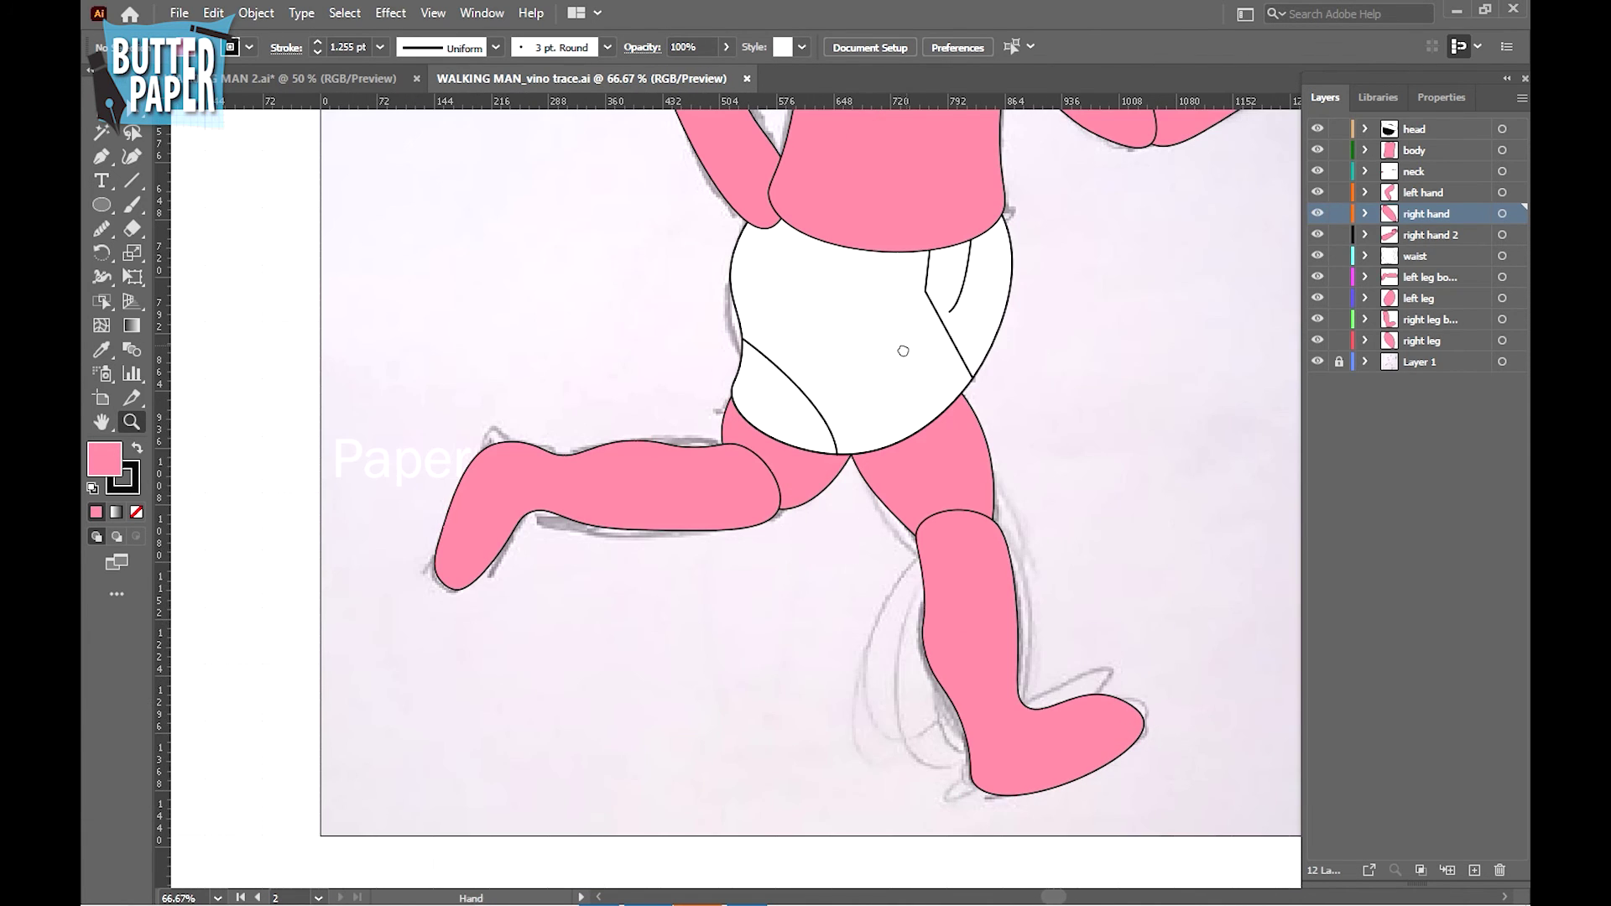
{"action": "left_click_drag", "start_coordinate": [902, 351], "coordinate": [752, 602]}
{"action": "key", "text": "v"}
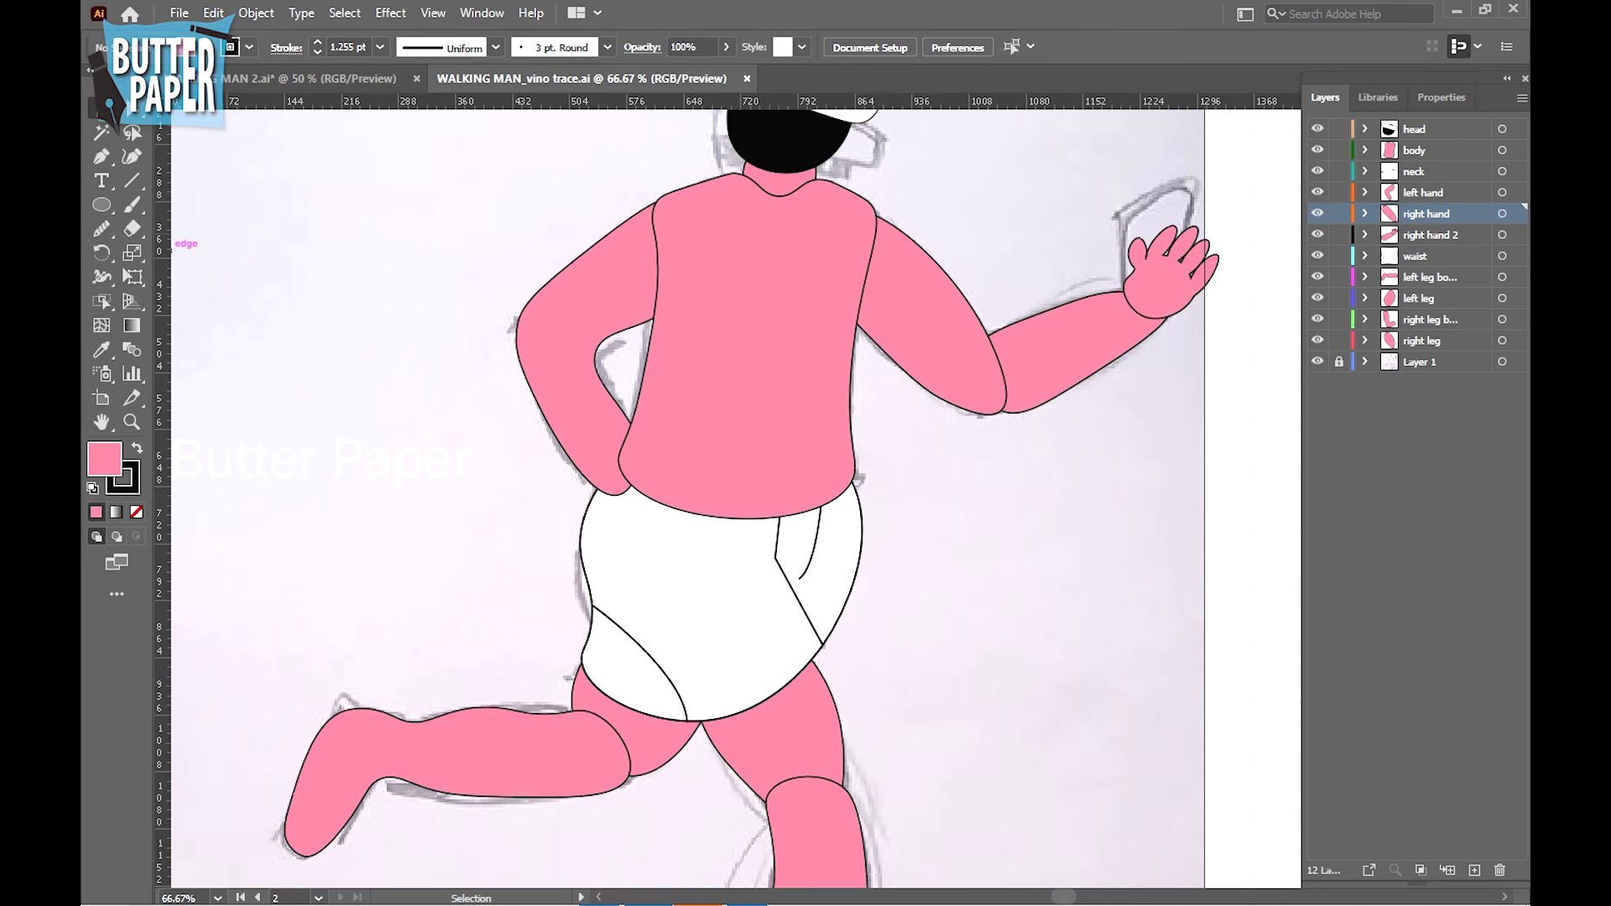
{"action": "left_click", "coordinate": [597, 512]}
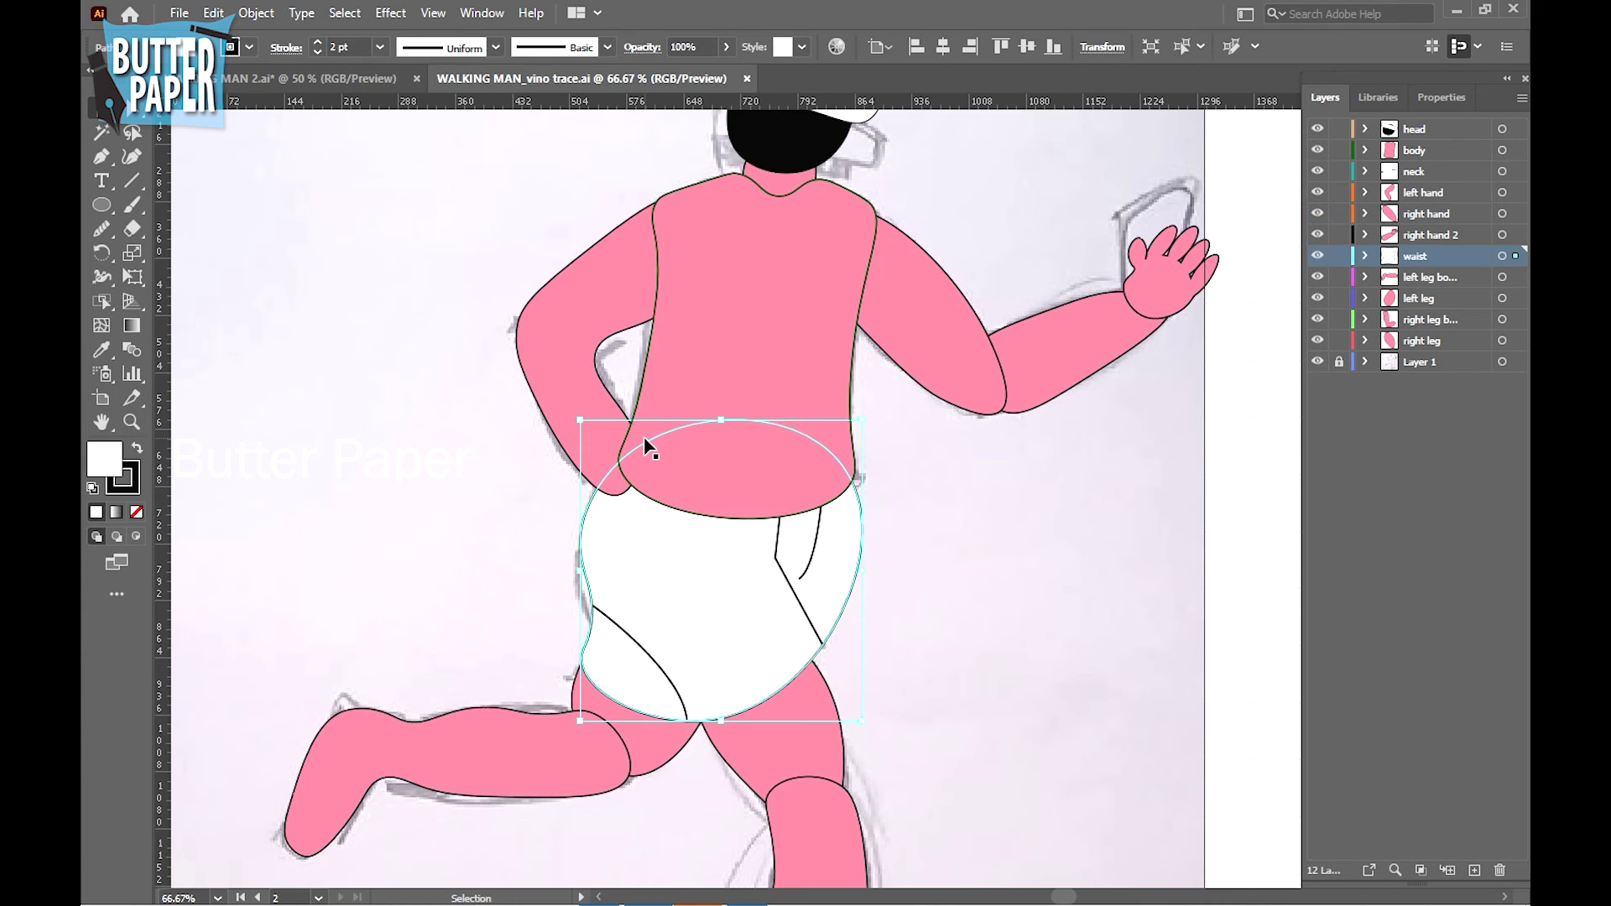
{"action": "left_click_drag", "start_coordinate": [580, 419], "coordinate": [604, 419]}
{"action": "key", "text": "ctrl+z"}
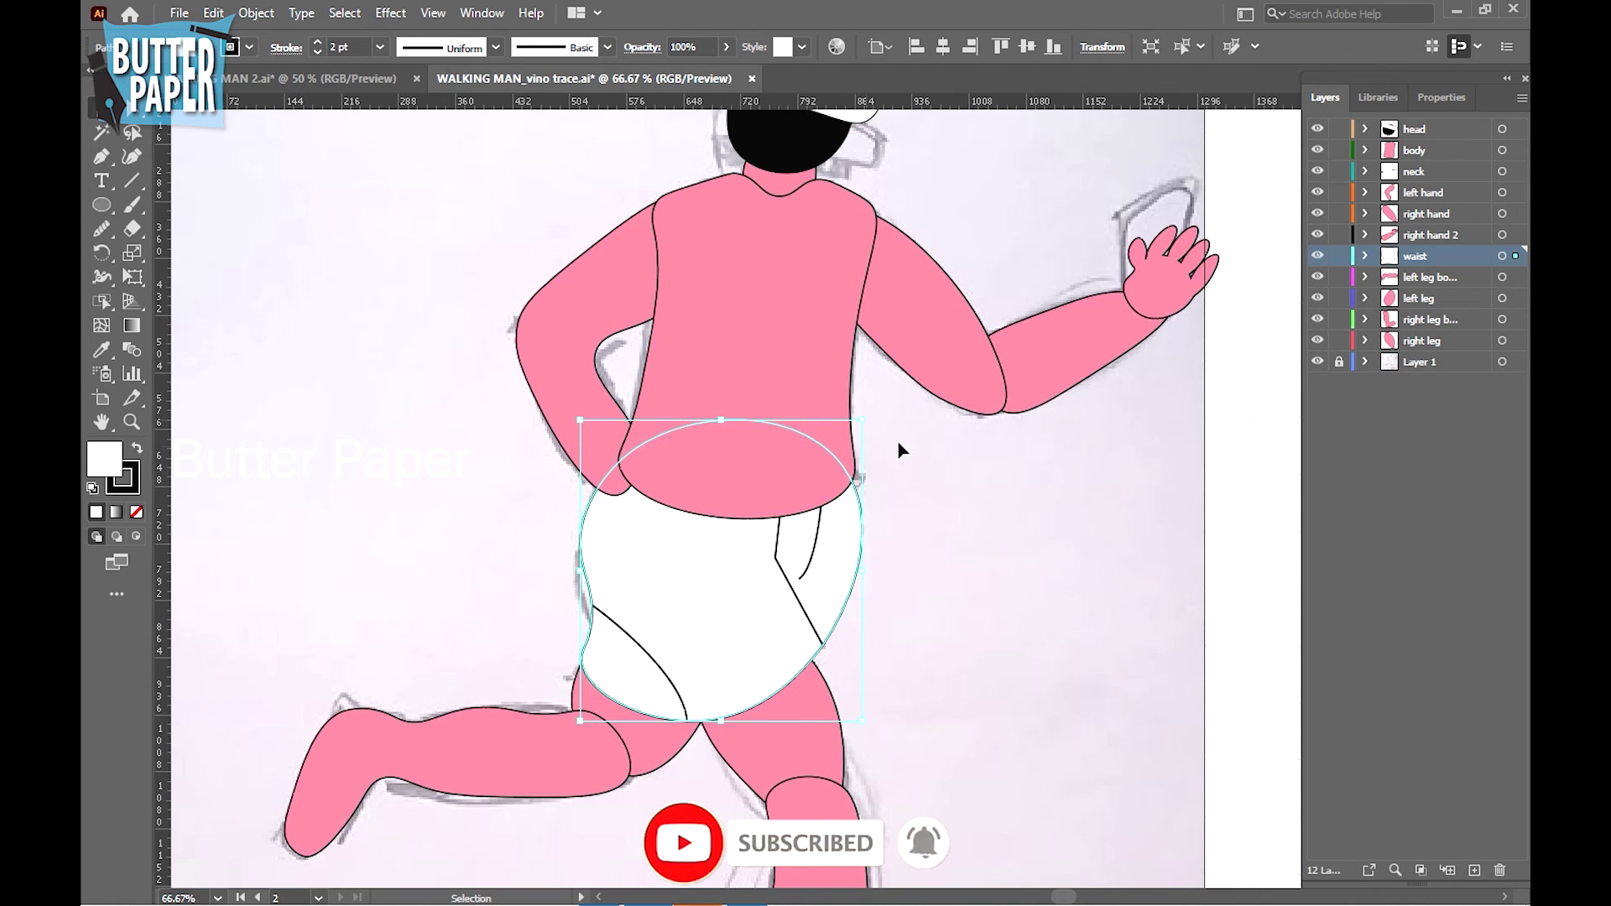
{"action": "left_click", "coordinate": [950, 472]}
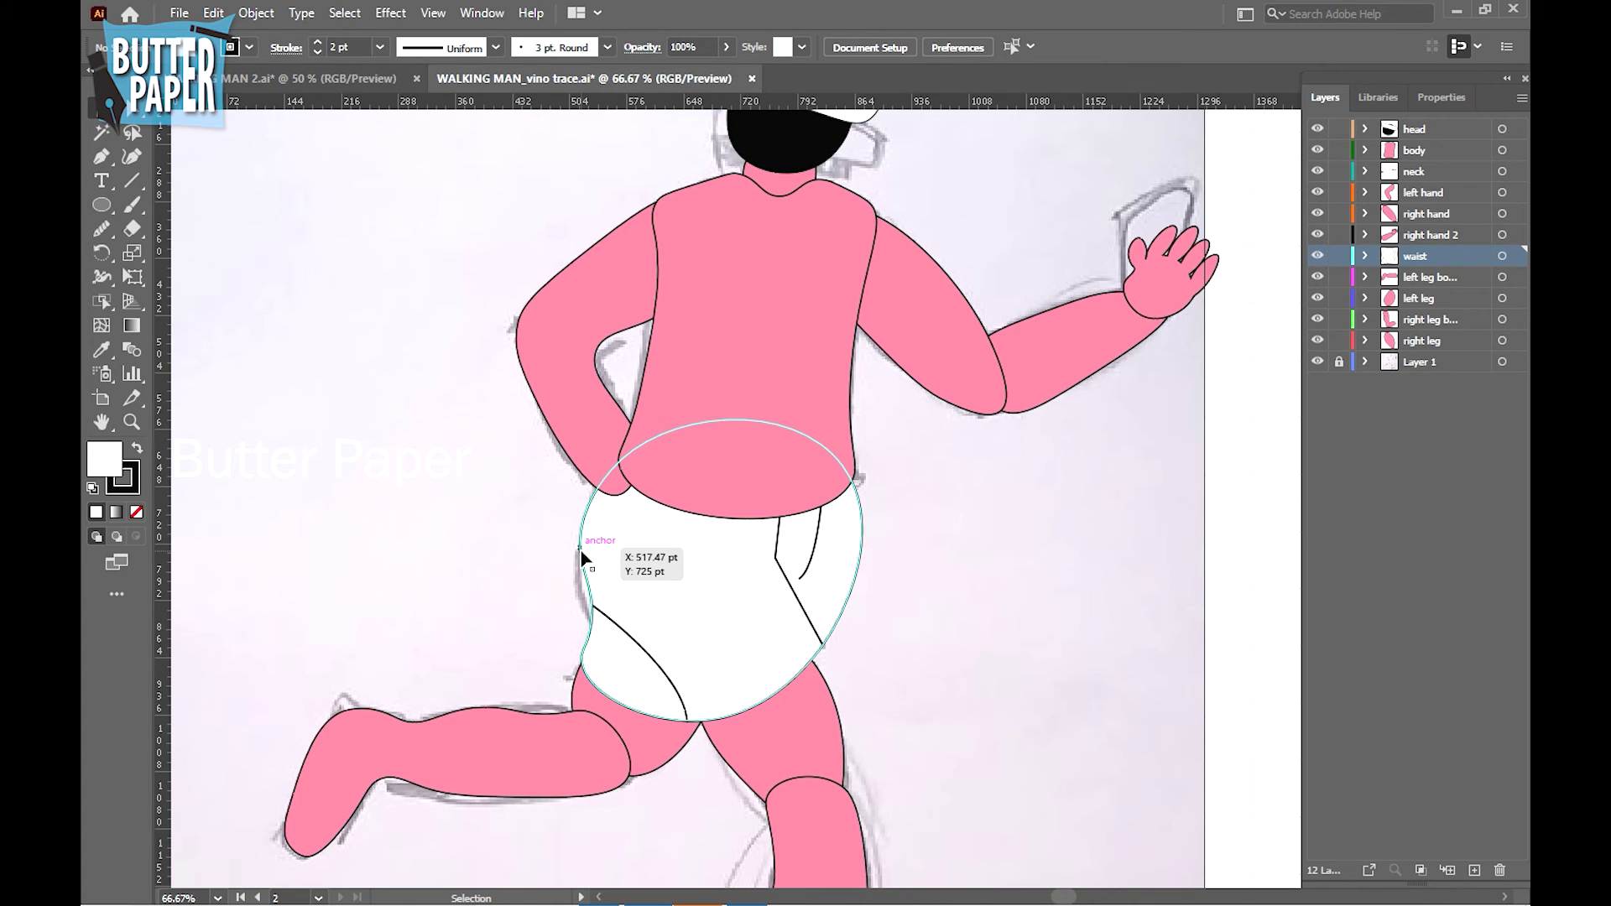
{"action": "left_click", "coordinate": [837, 621]}
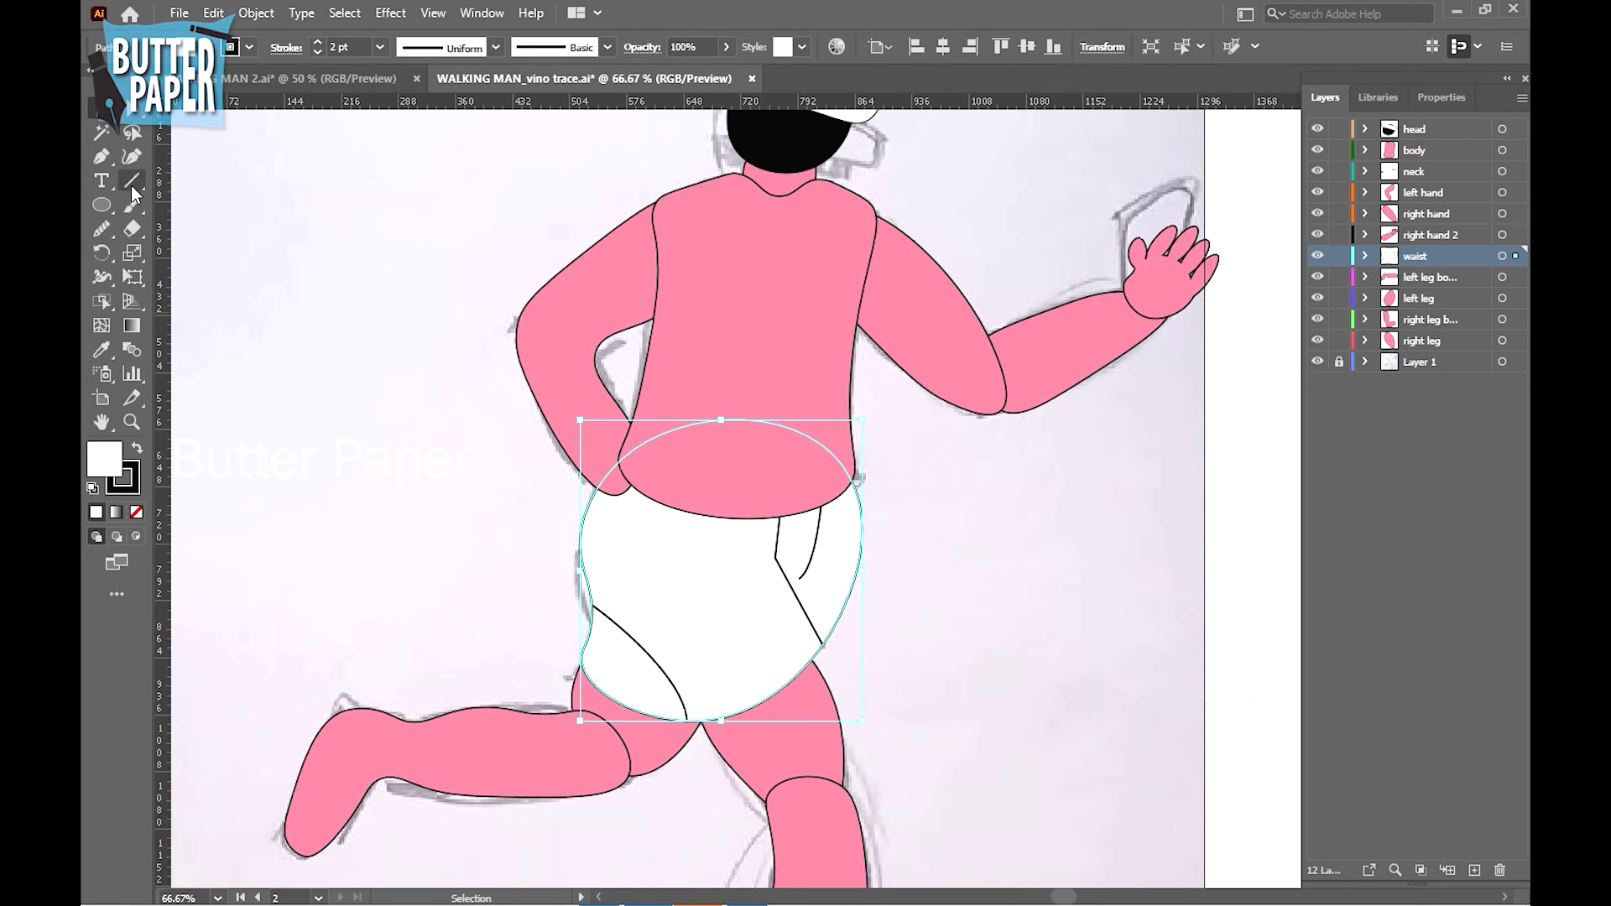
Add a Curvature Tool anchor on the waist's left edge and drag it to fit the sketched hip
{"action": "left_click", "coordinate": [131, 156]}
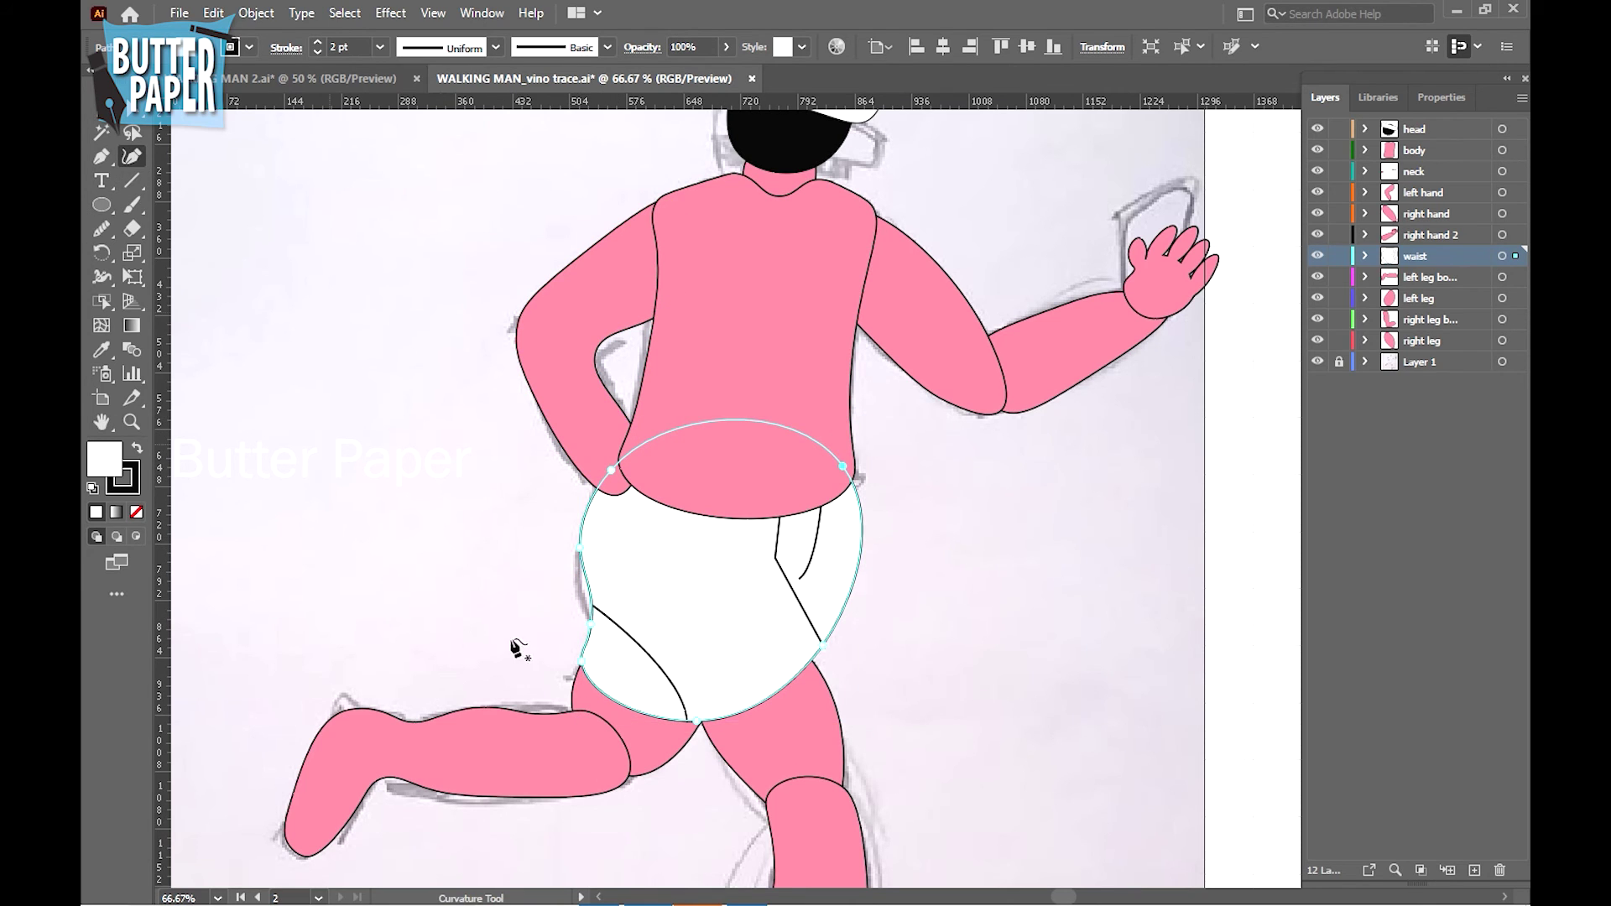
{"action": "left_click", "coordinate": [583, 552]}
{"action": "left_click", "coordinate": [594, 542]}
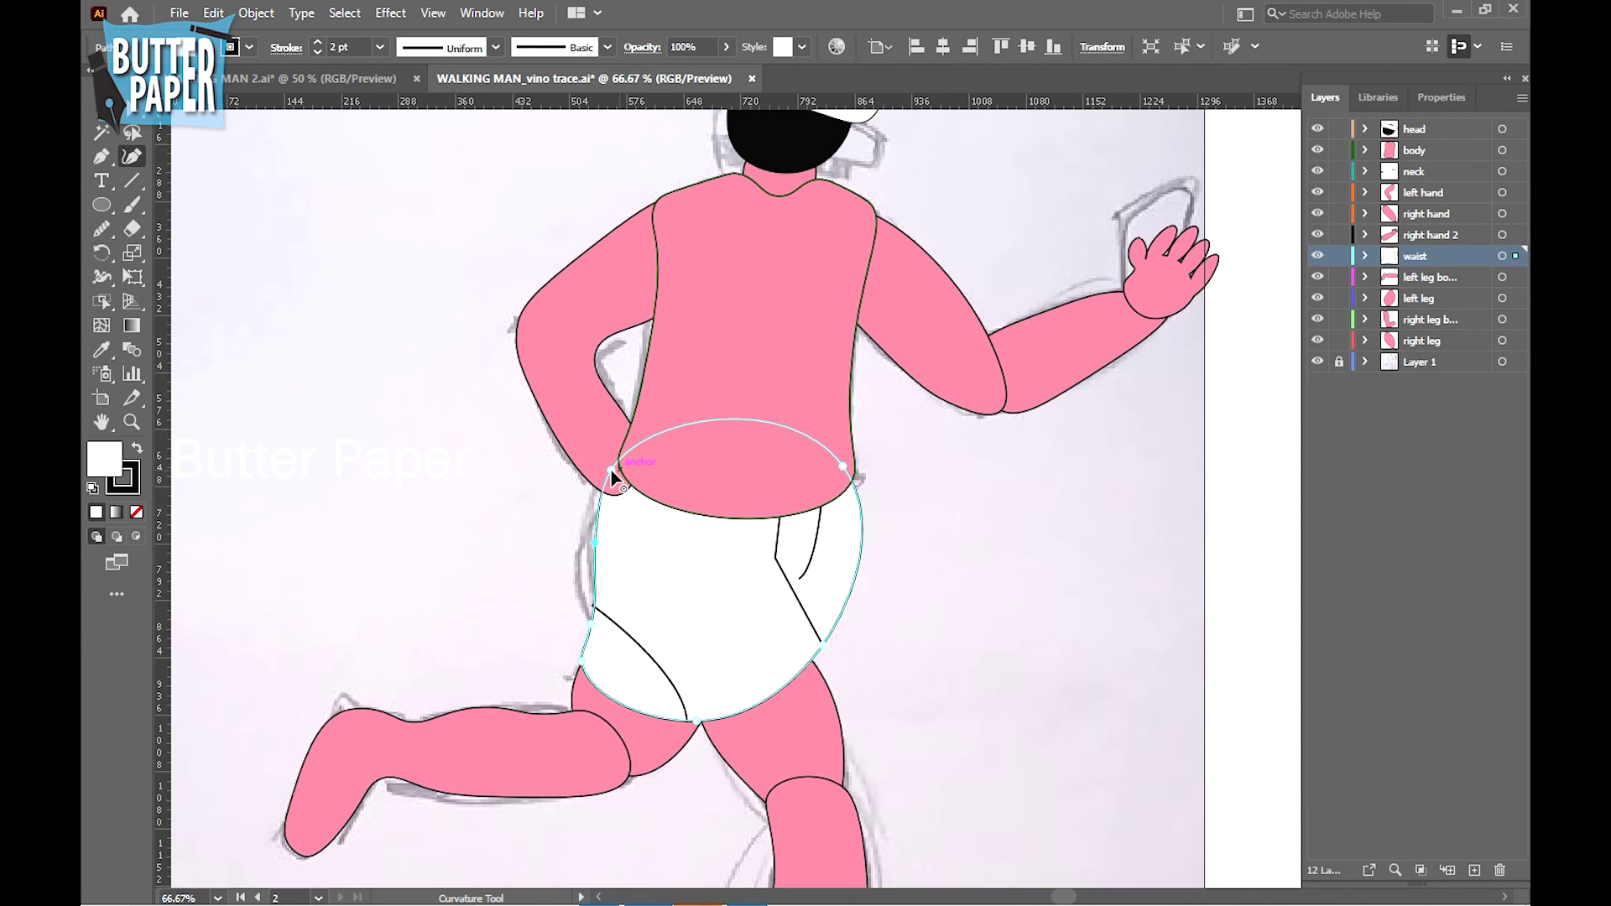
{"action": "left_click_drag", "start_coordinate": [610, 470], "coordinate": [629, 477]}
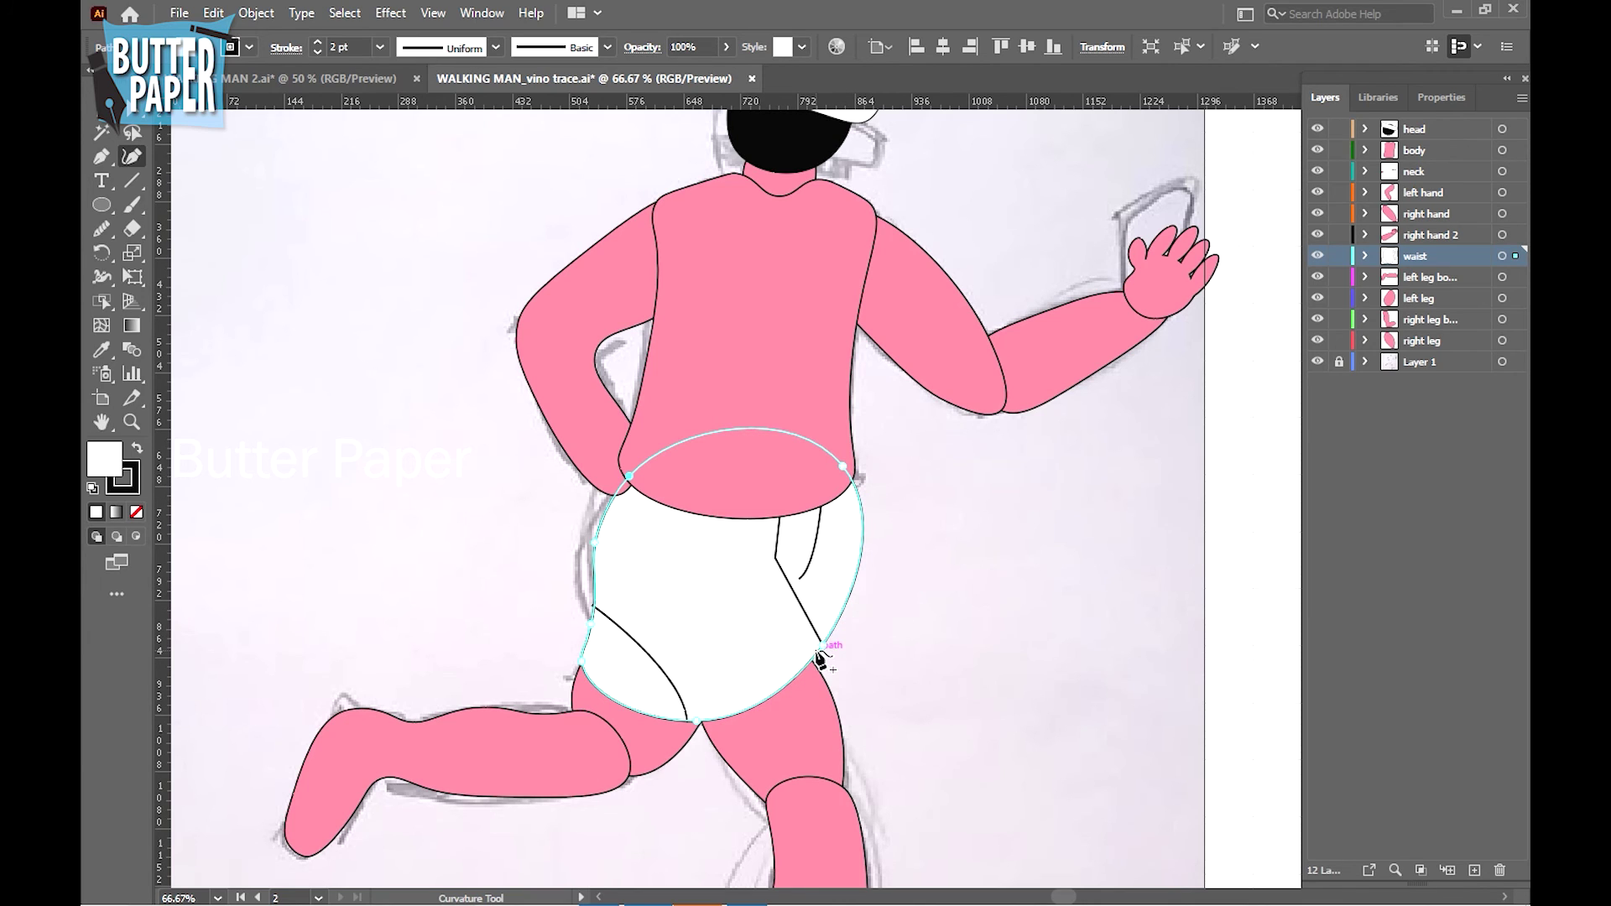
Scale the shorts' left crease curve down slightly, to about 116.9 pt wide
{"action": "key", "text": "v"}
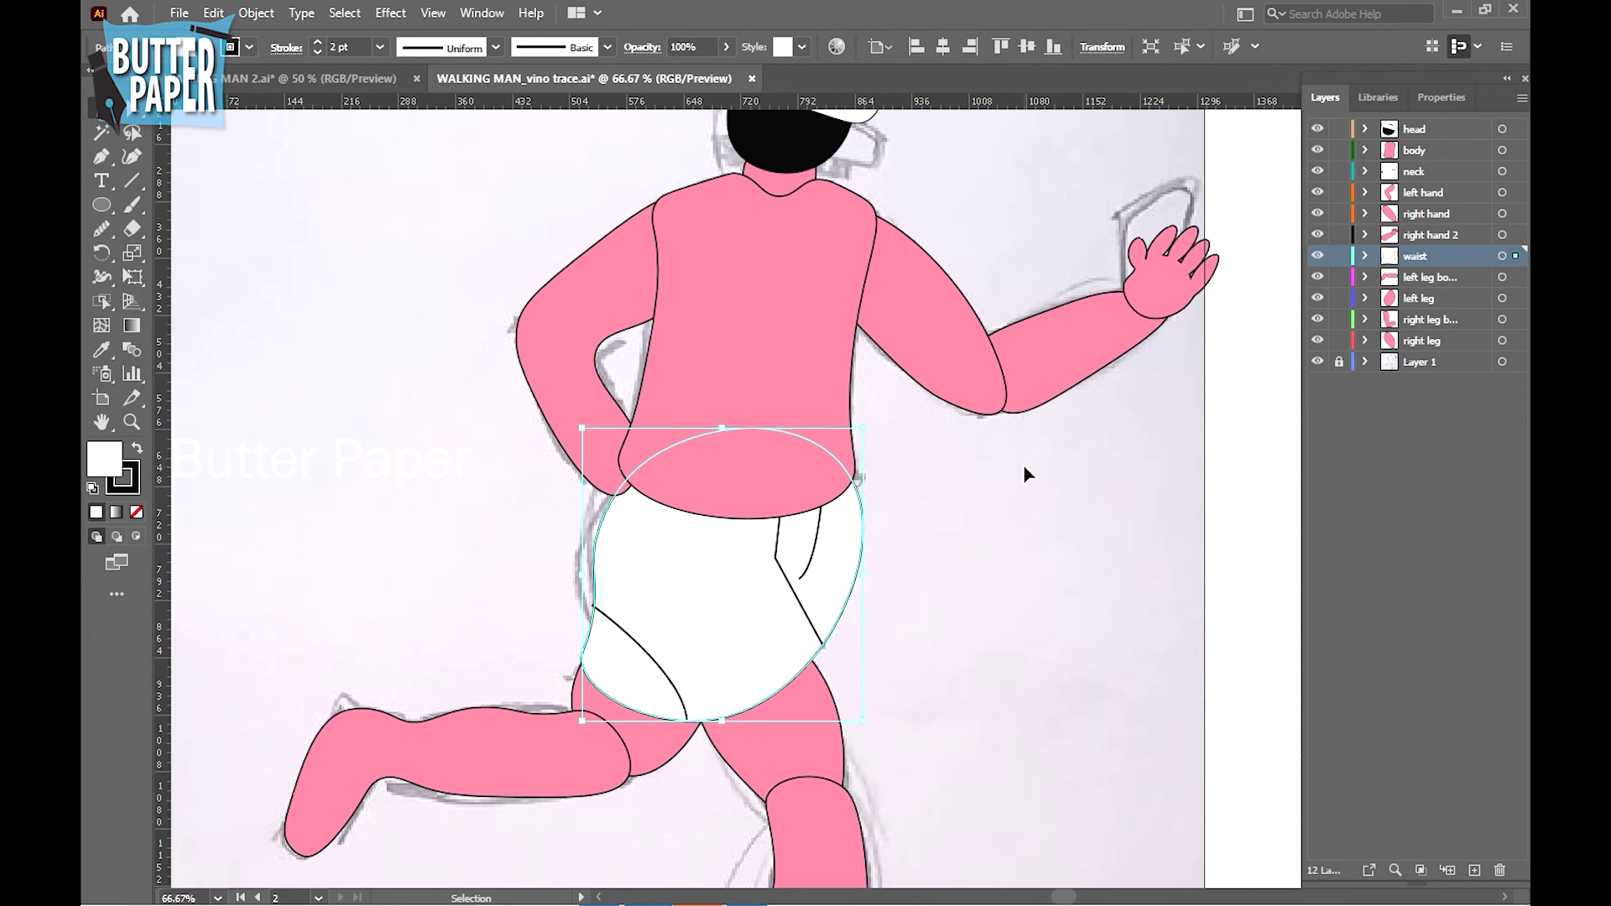
{"action": "left_click", "coordinate": [1015, 486]}
{"action": "left_click", "coordinate": [641, 647]}
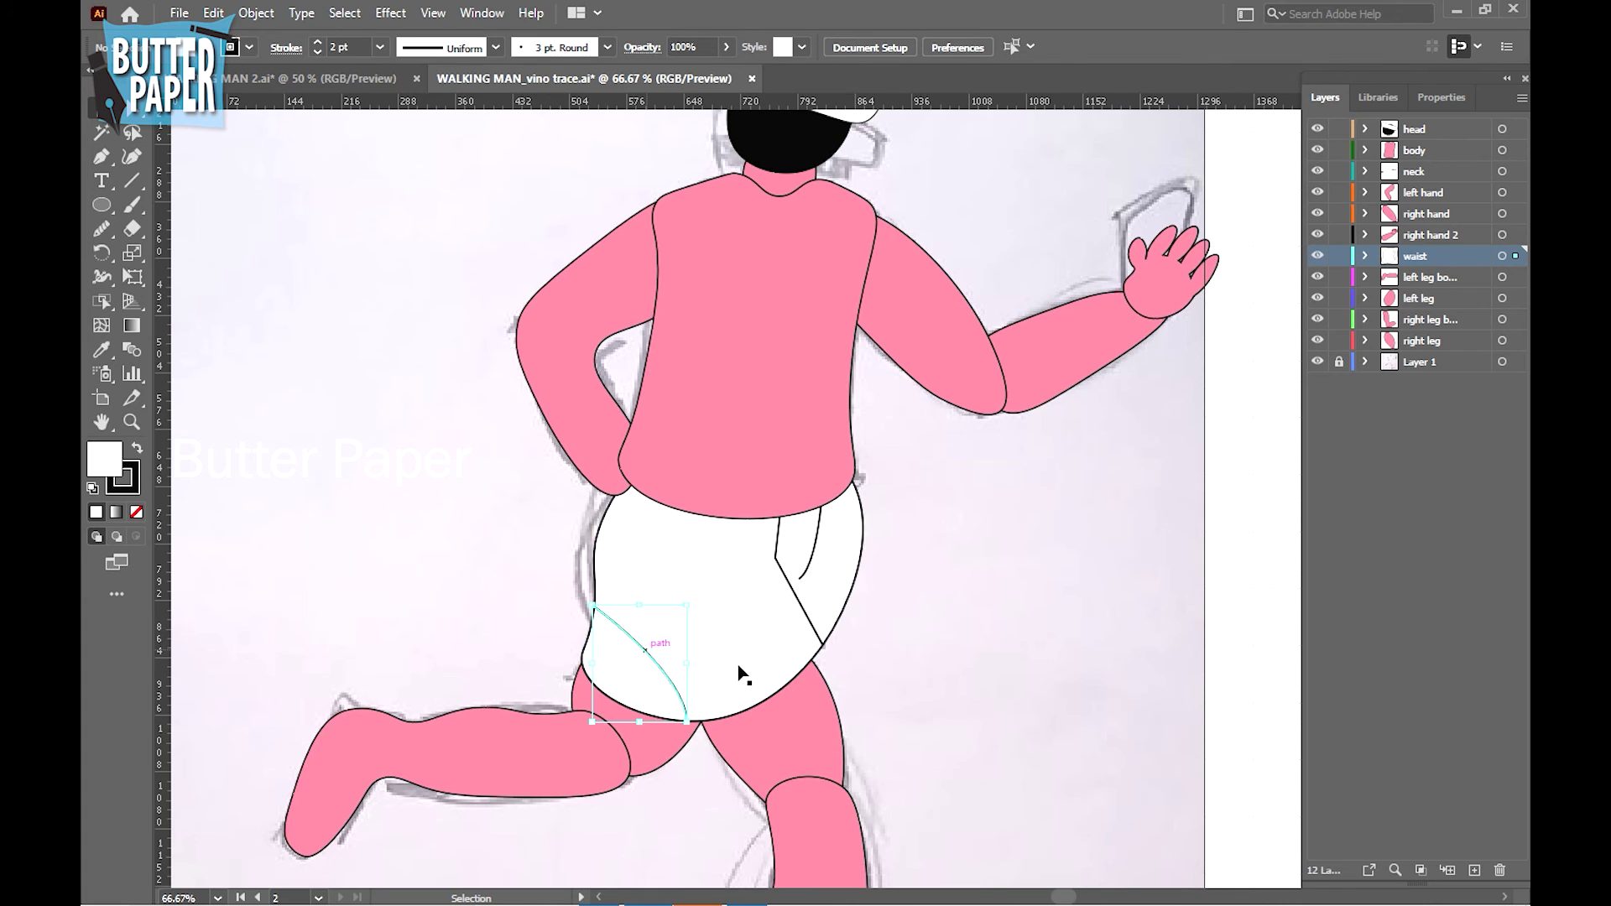
{"action": "left_click_drag", "start_coordinate": [592, 604], "coordinate": [597, 609]}
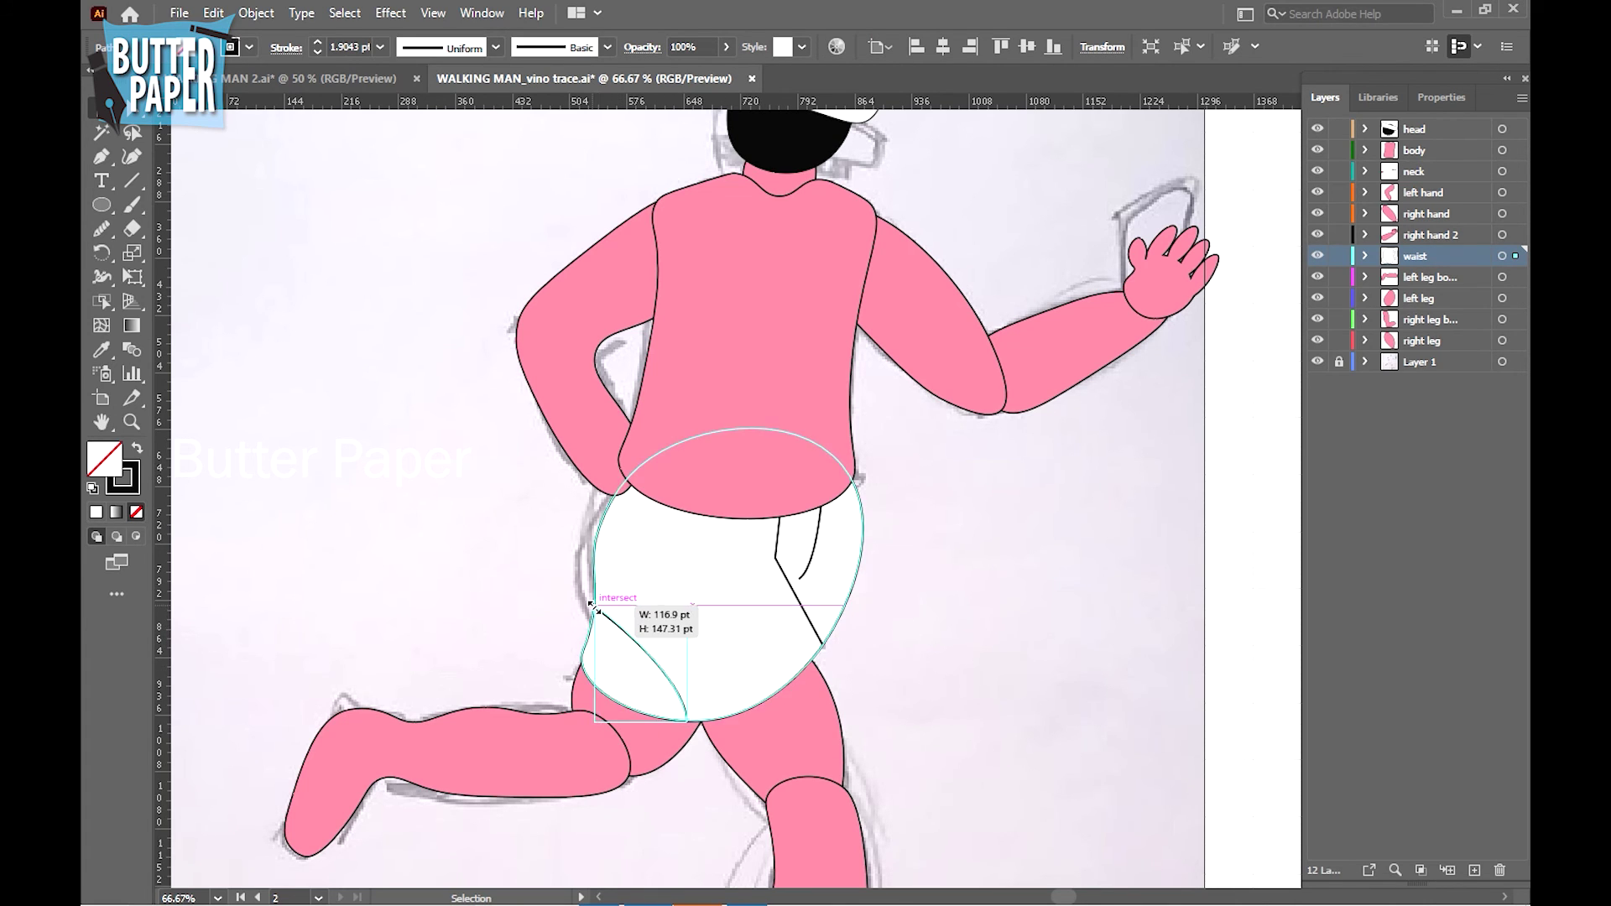
{"action": "left_click_drag", "start_coordinate": [592, 604], "coordinate": [594, 604]}
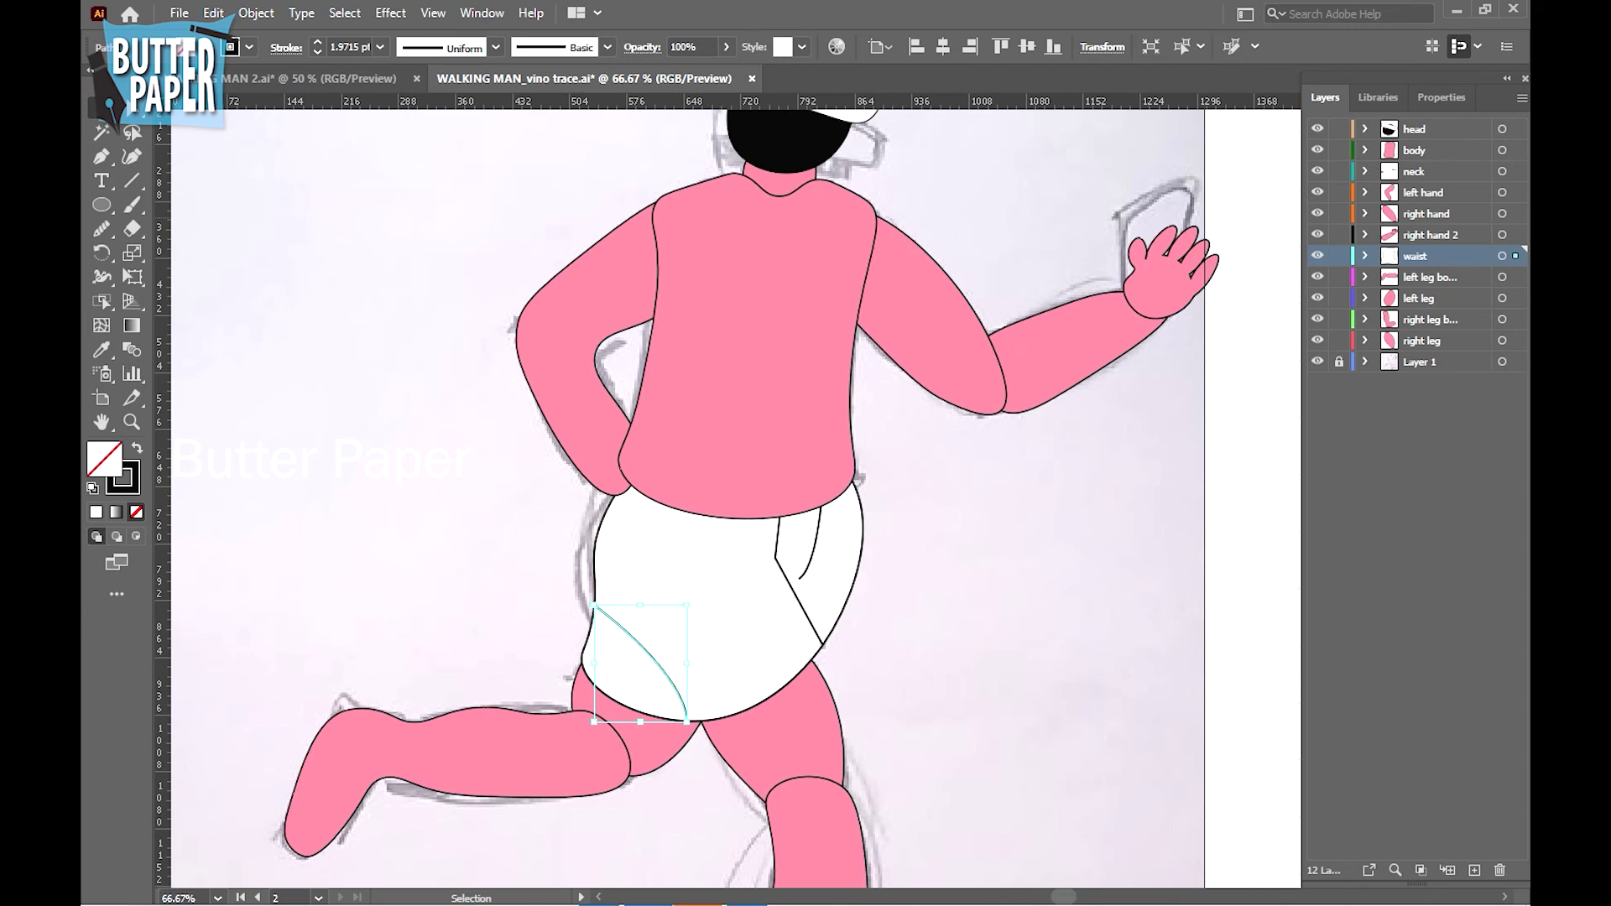
{"action": "left_click", "coordinate": [1086, 607]}
{"action": "key", "text": "z"}
{"action": "left_click", "coordinate": [973, 655]}
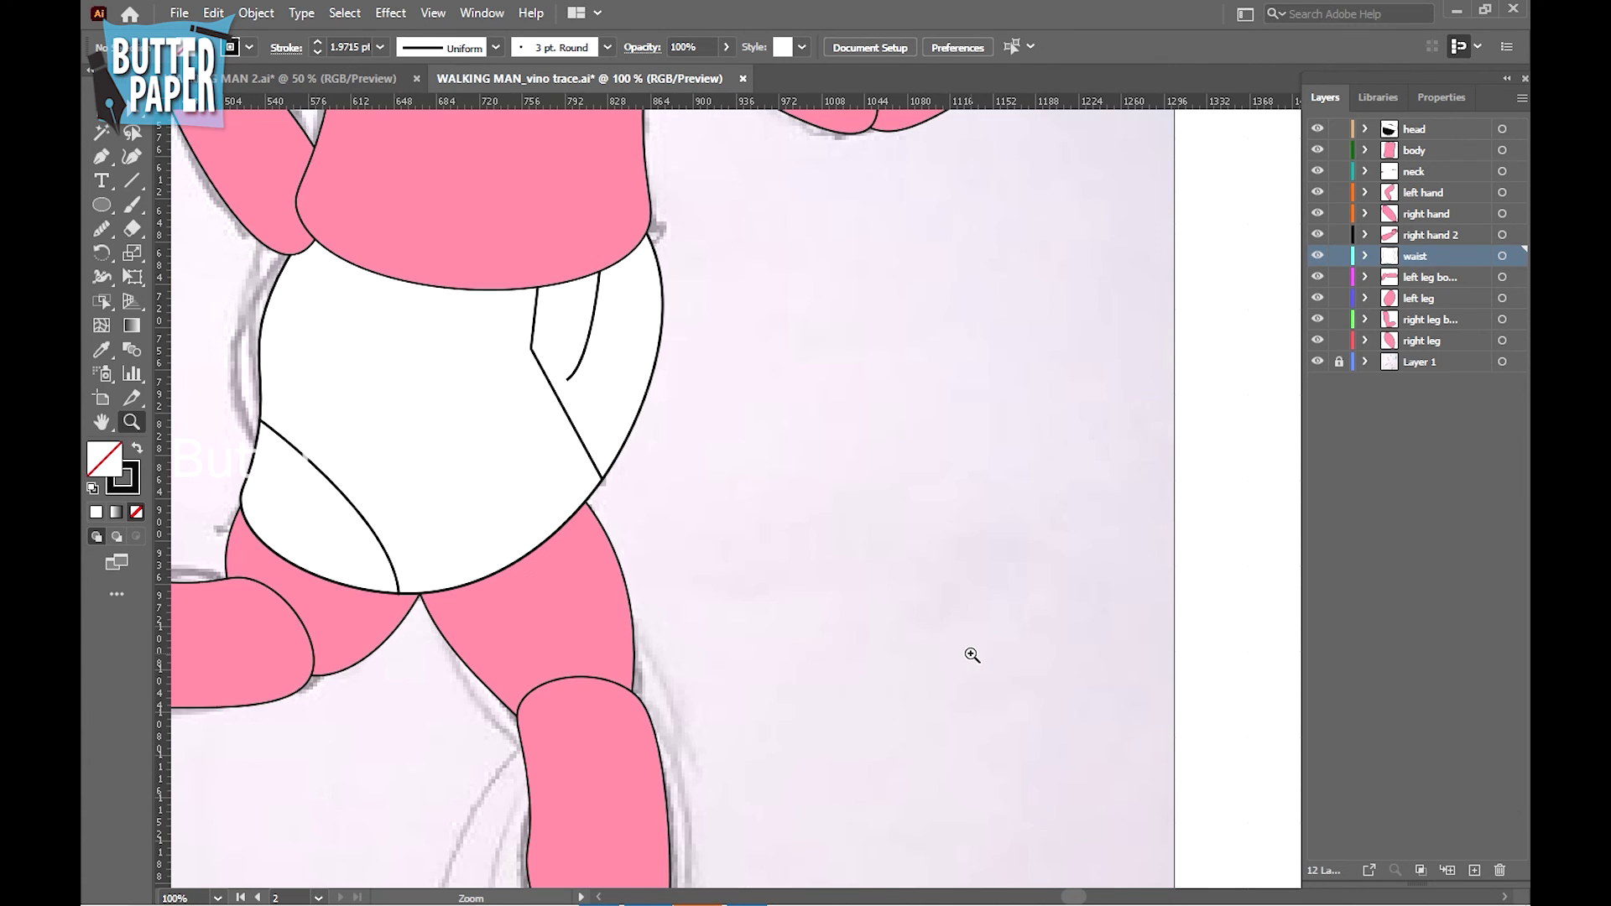
{"action": "left_click", "coordinate": [931, 655], "text": "alt"}
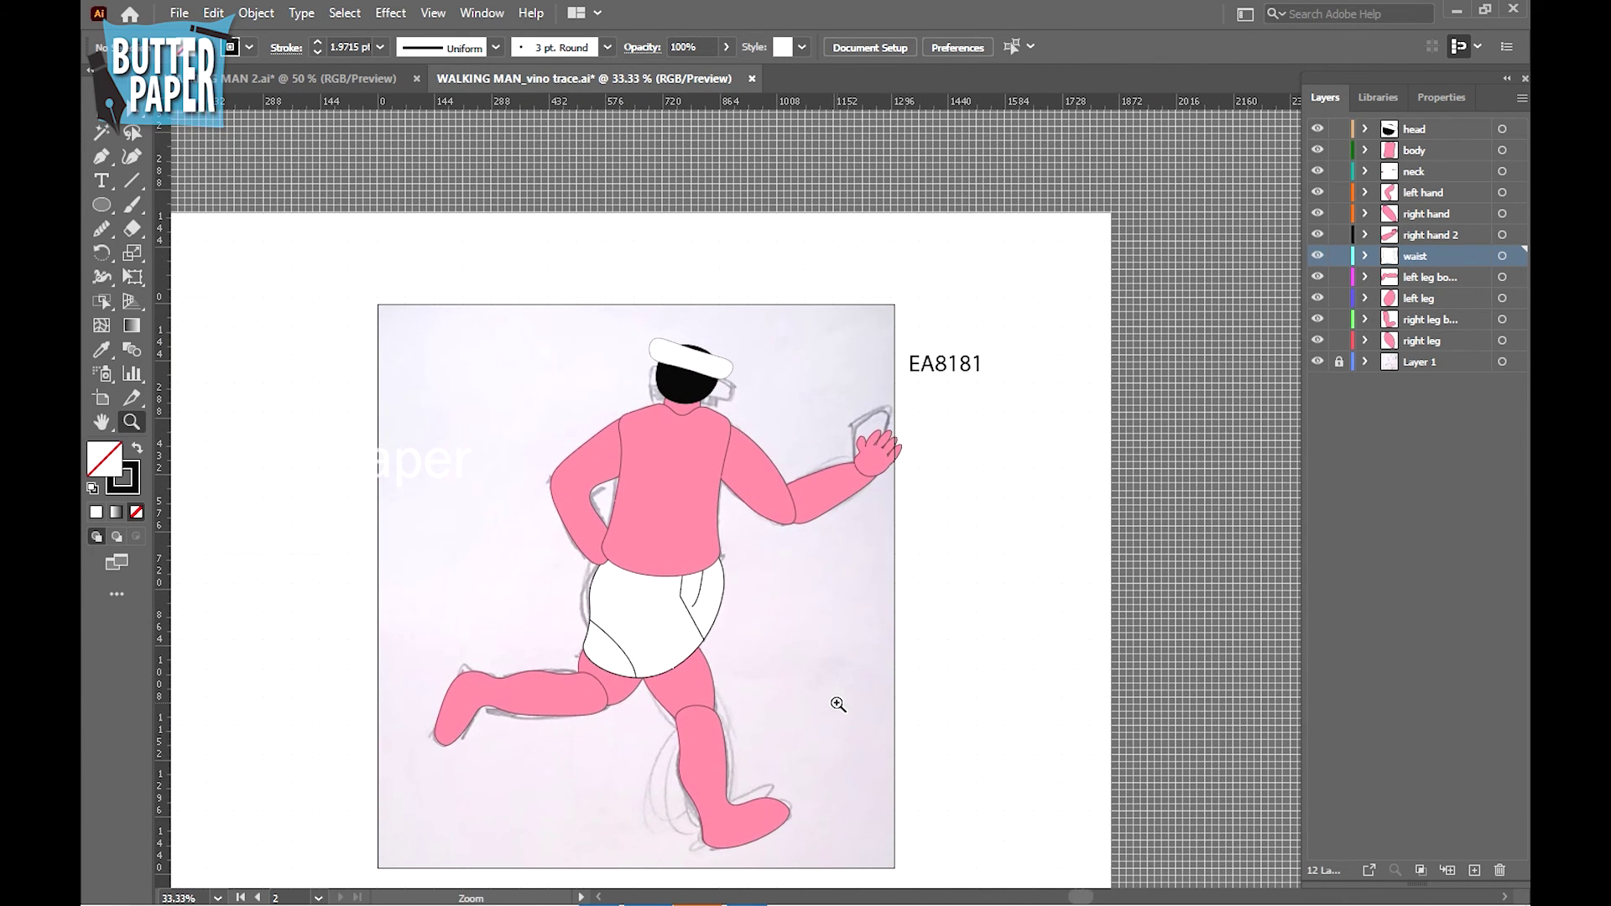
{"action": "left_click", "coordinate": [679, 636]}
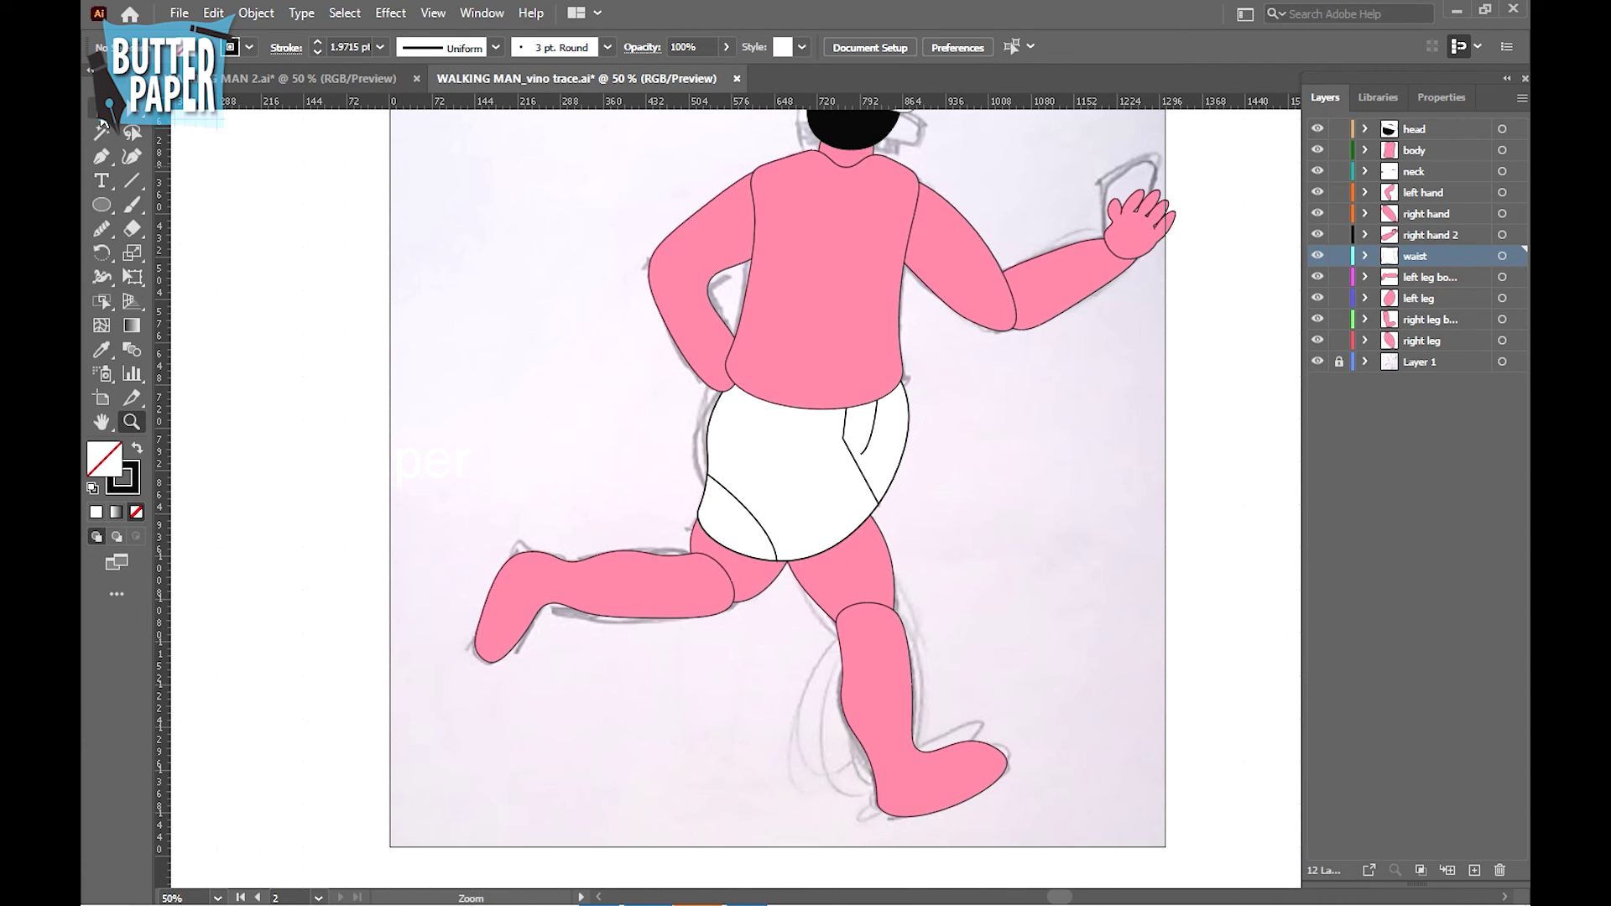
{"action": "key", "text": "v"}
{"action": "left_click", "coordinate": [893, 478]}
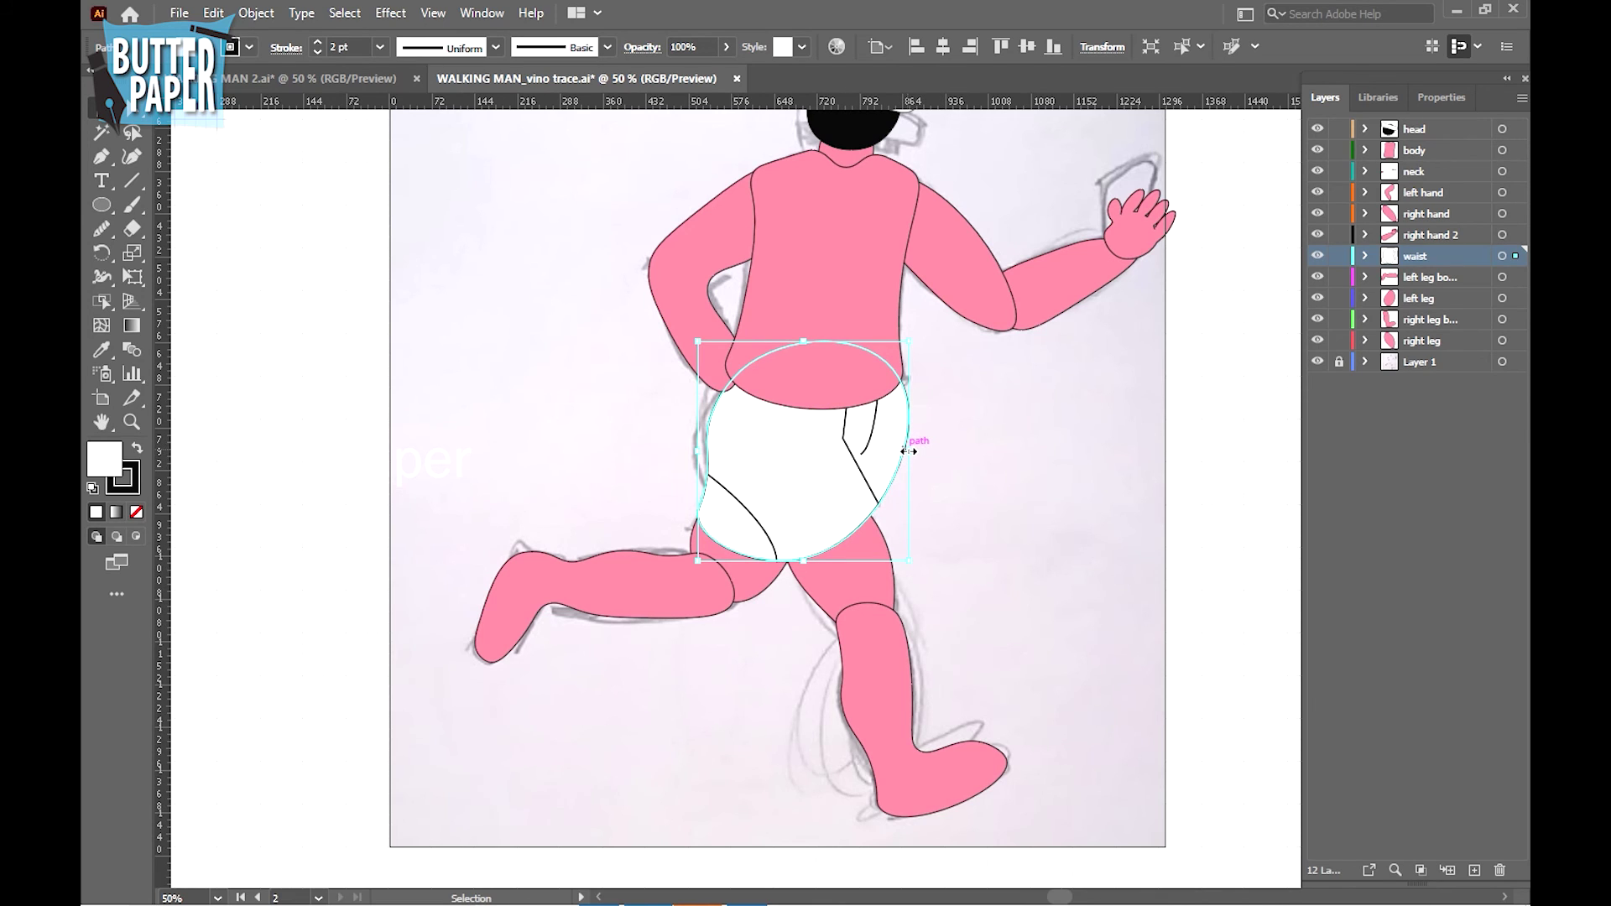
Narrow the white waist shape slightly and deselect it
{"action": "left_click_drag", "start_coordinate": [907, 450], "coordinate": [902, 450]}
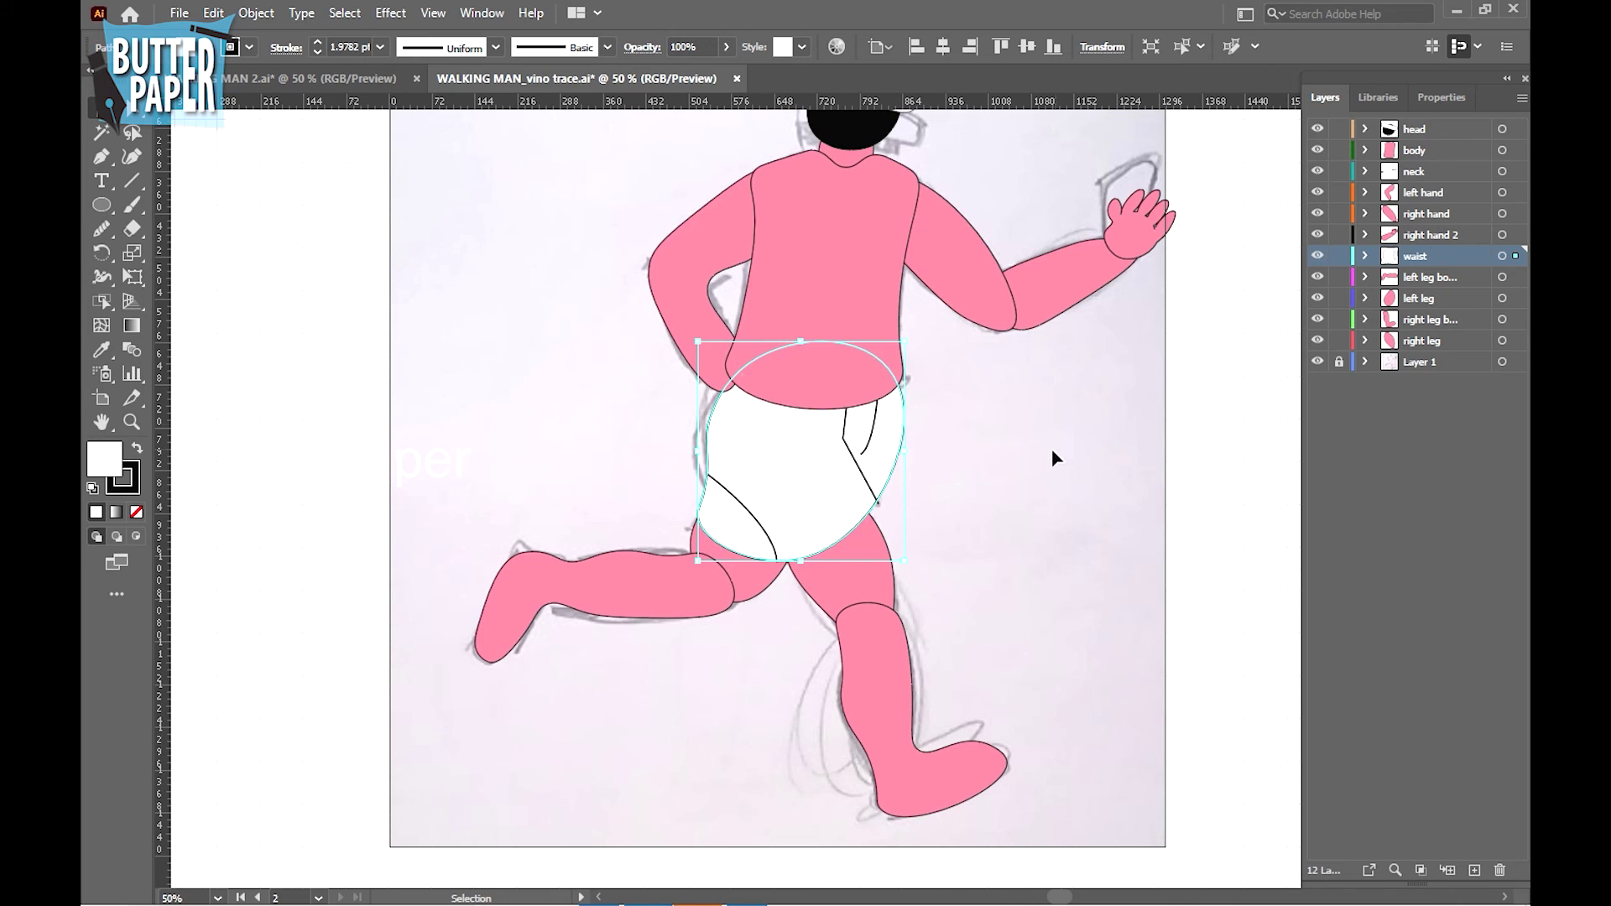
{"action": "key", "text": "shift+grave"}
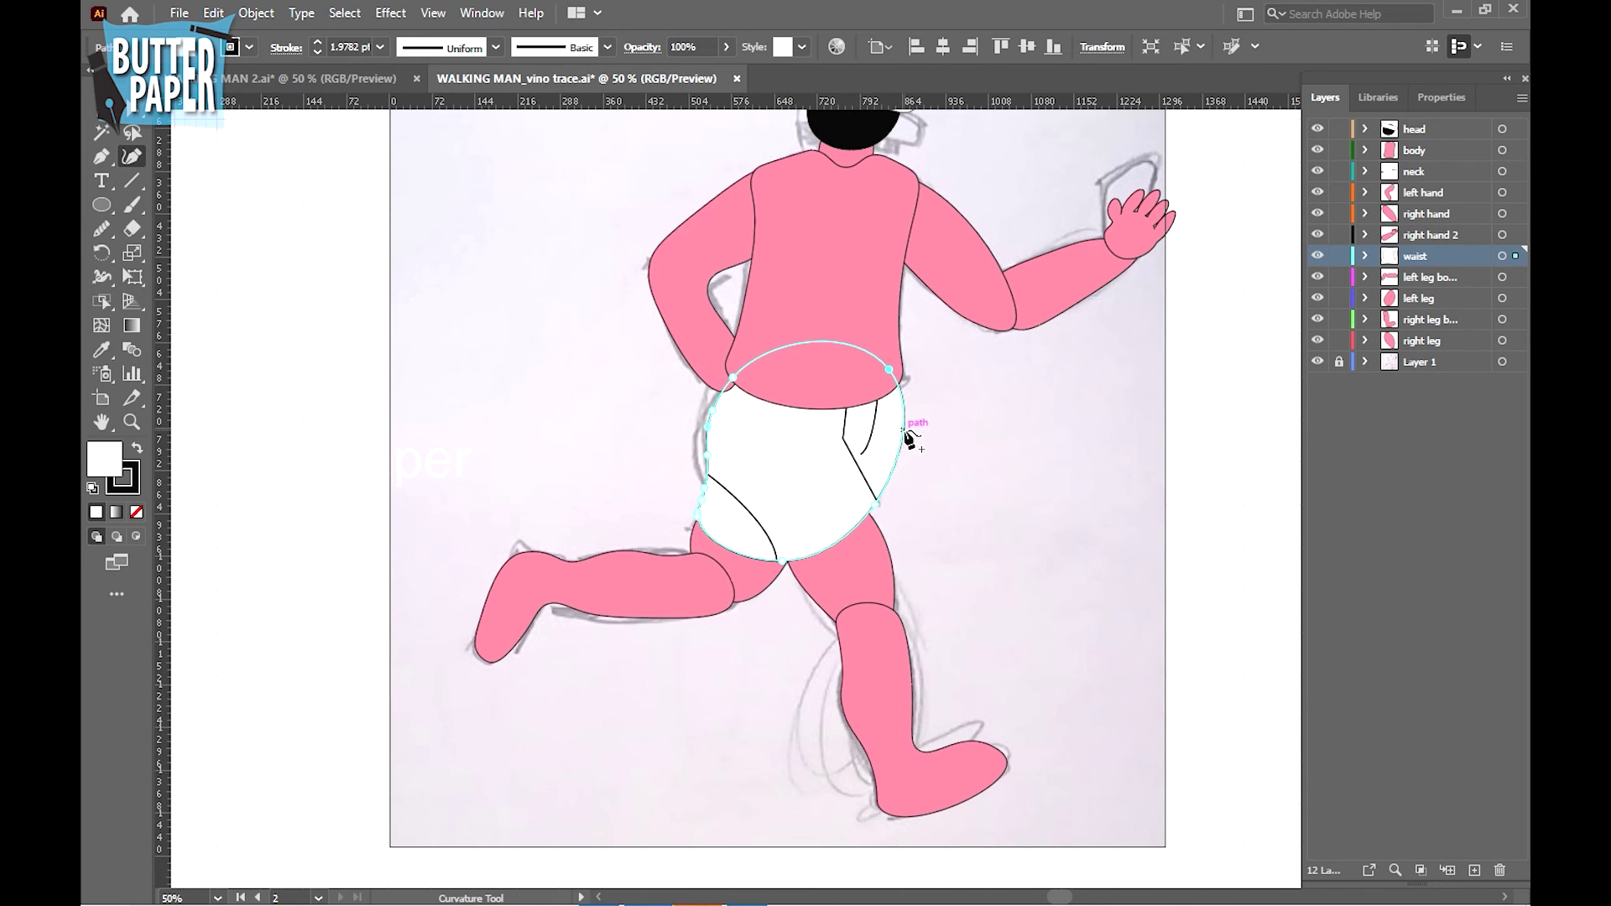
{"action": "key", "text": "v"}
{"action": "left_click", "coordinate": [1045, 569]}
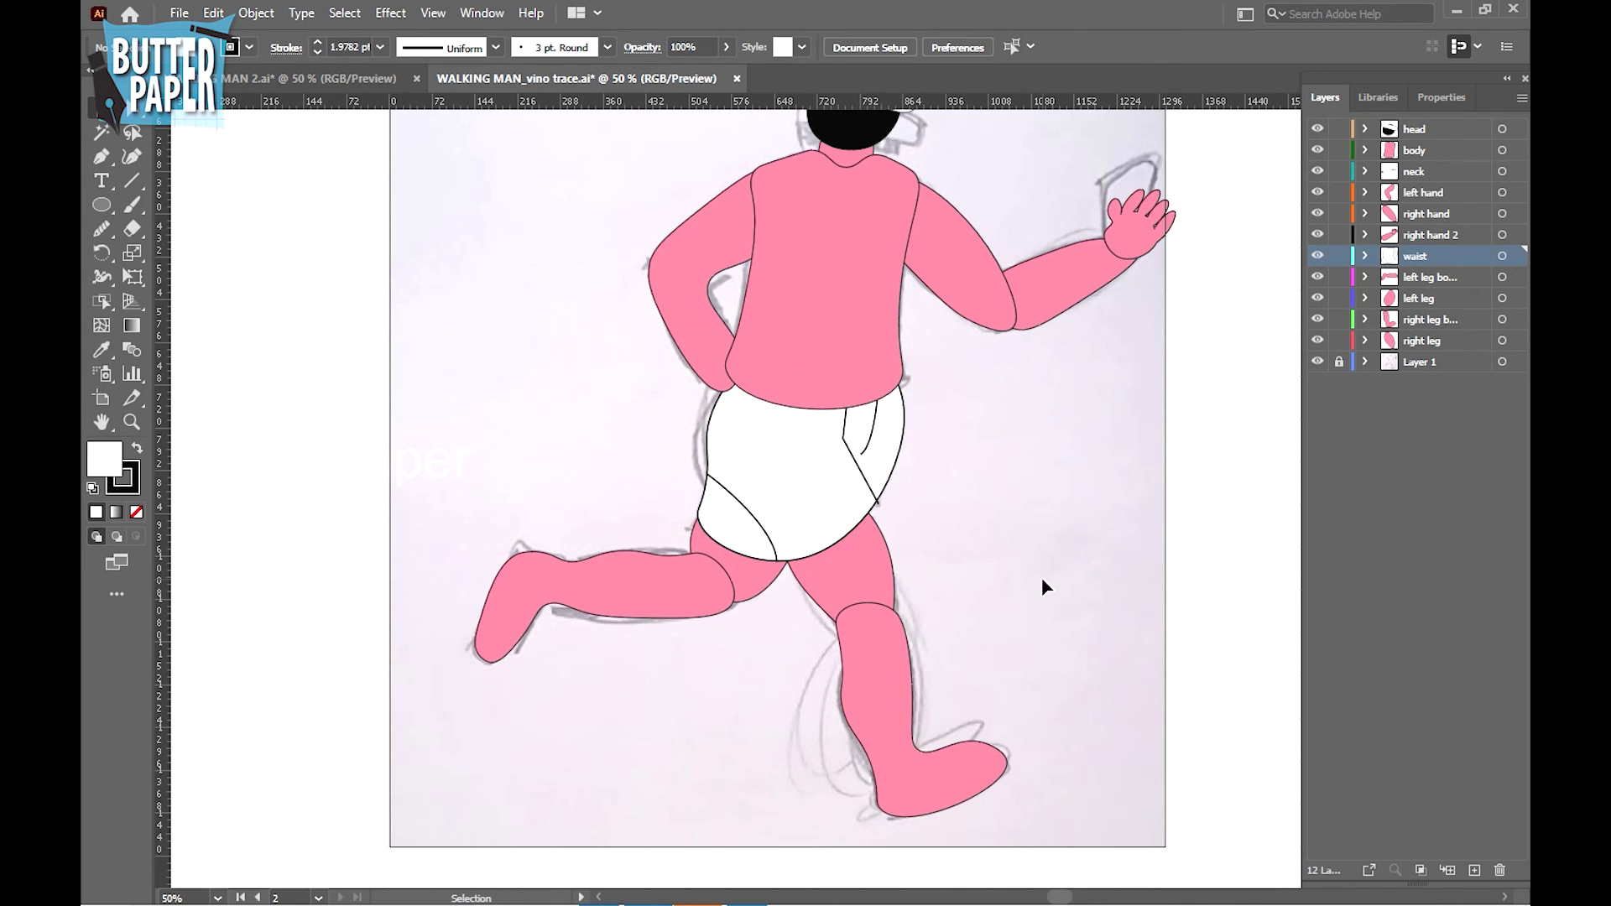
Shorten the shorts' fold line to about 41.8 × 159 pt and check its properties
{"action": "left_click", "coordinate": [867, 485]}
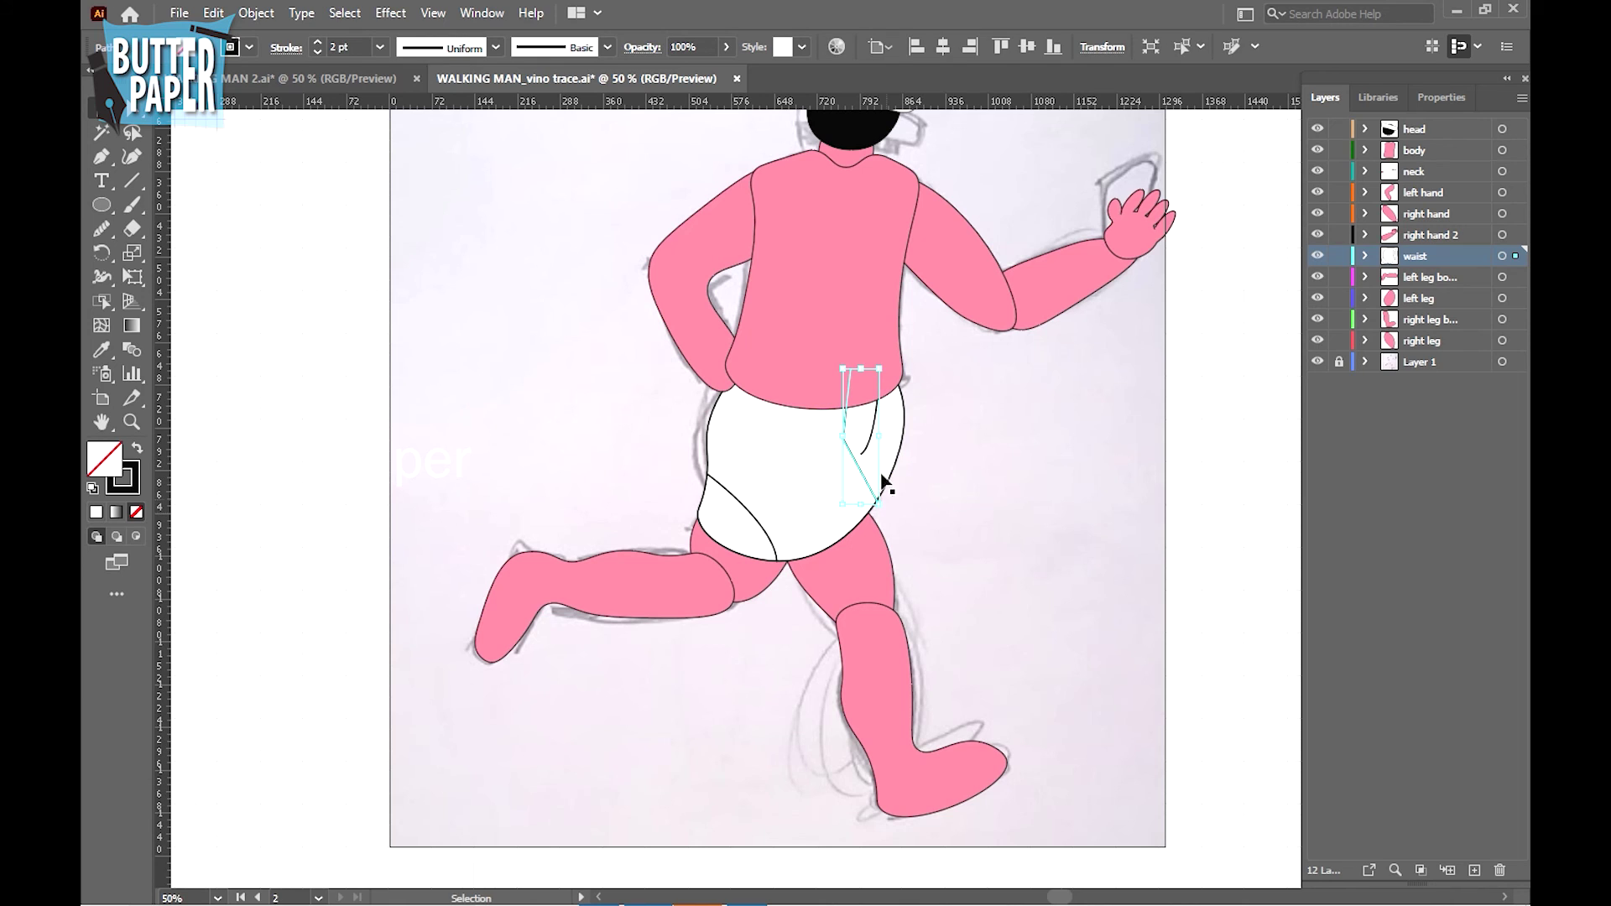
{"action": "left_click_drag", "start_coordinate": [880, 366], "coordinate": [864, 409]}
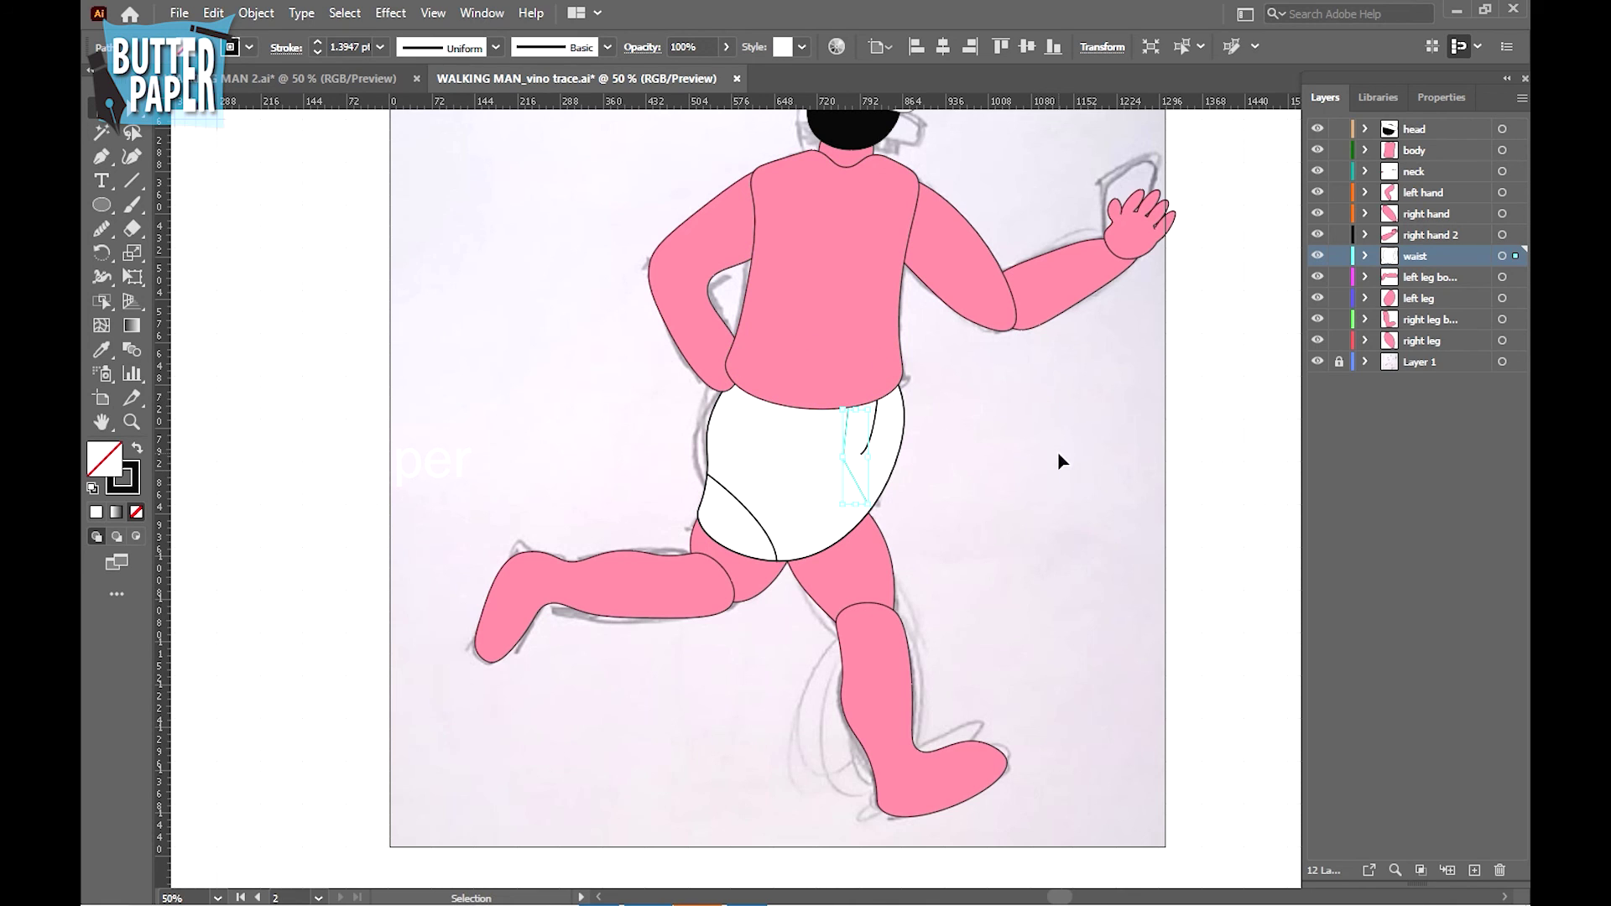
{"action": "left_click", "coordinate": [1066, 495]}
{"action": "left_click", "coordinate": [870, 464]}
{"action": "left_click", "coordinate": [1440, 97]}
{"action": "left_click", "coordinate": [1450, 346]}
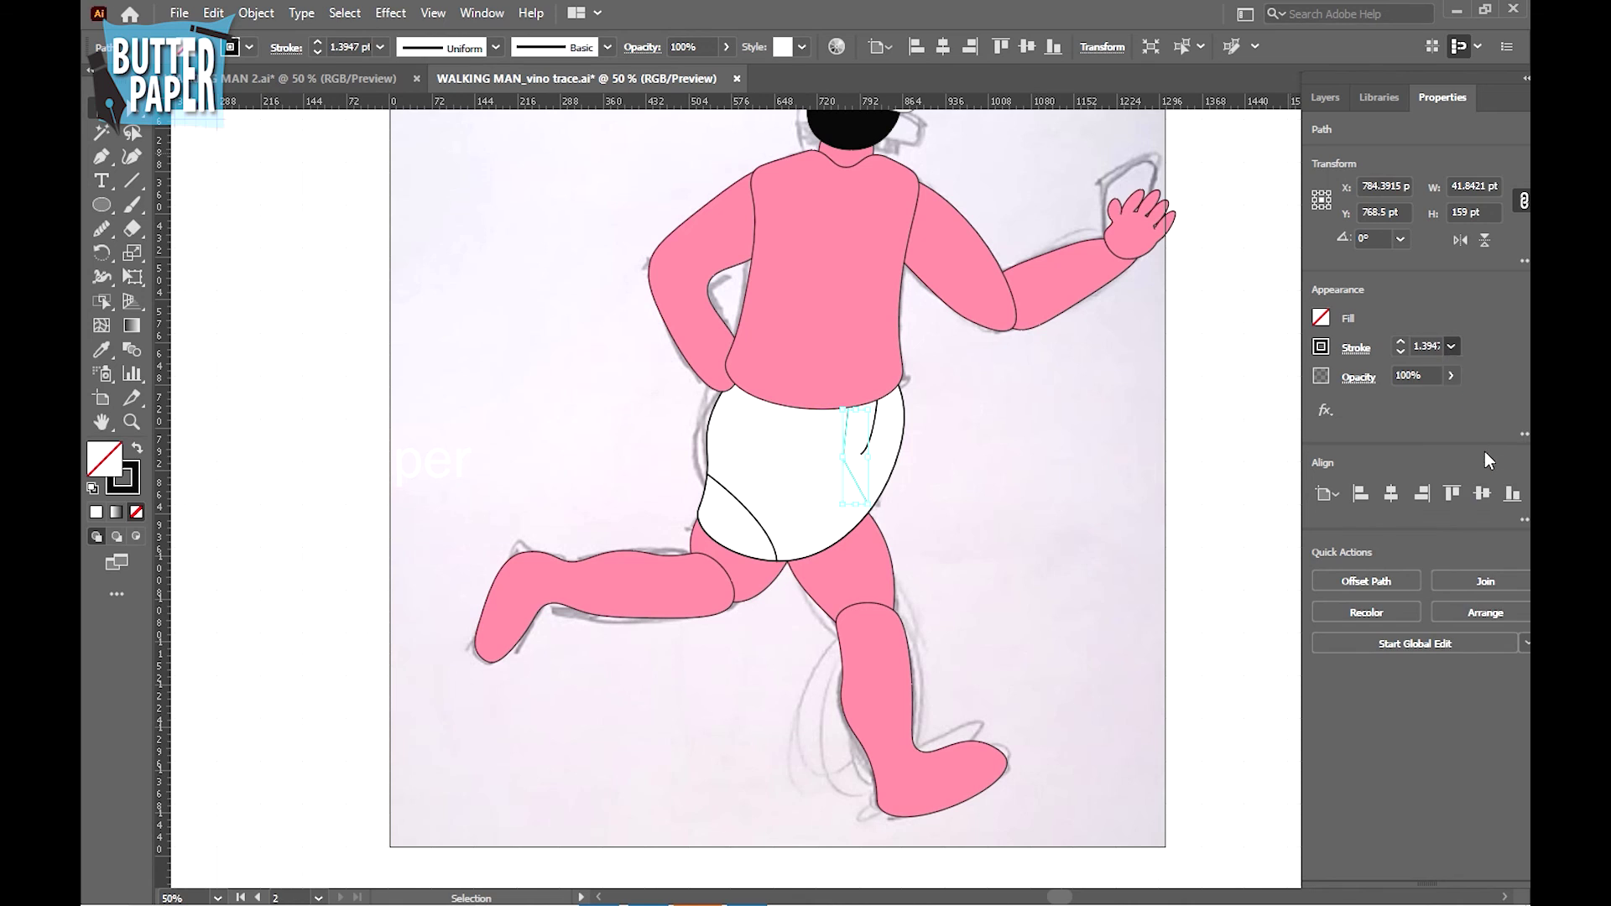
{"action": "left_click", "coordinate": [1247, 589]}
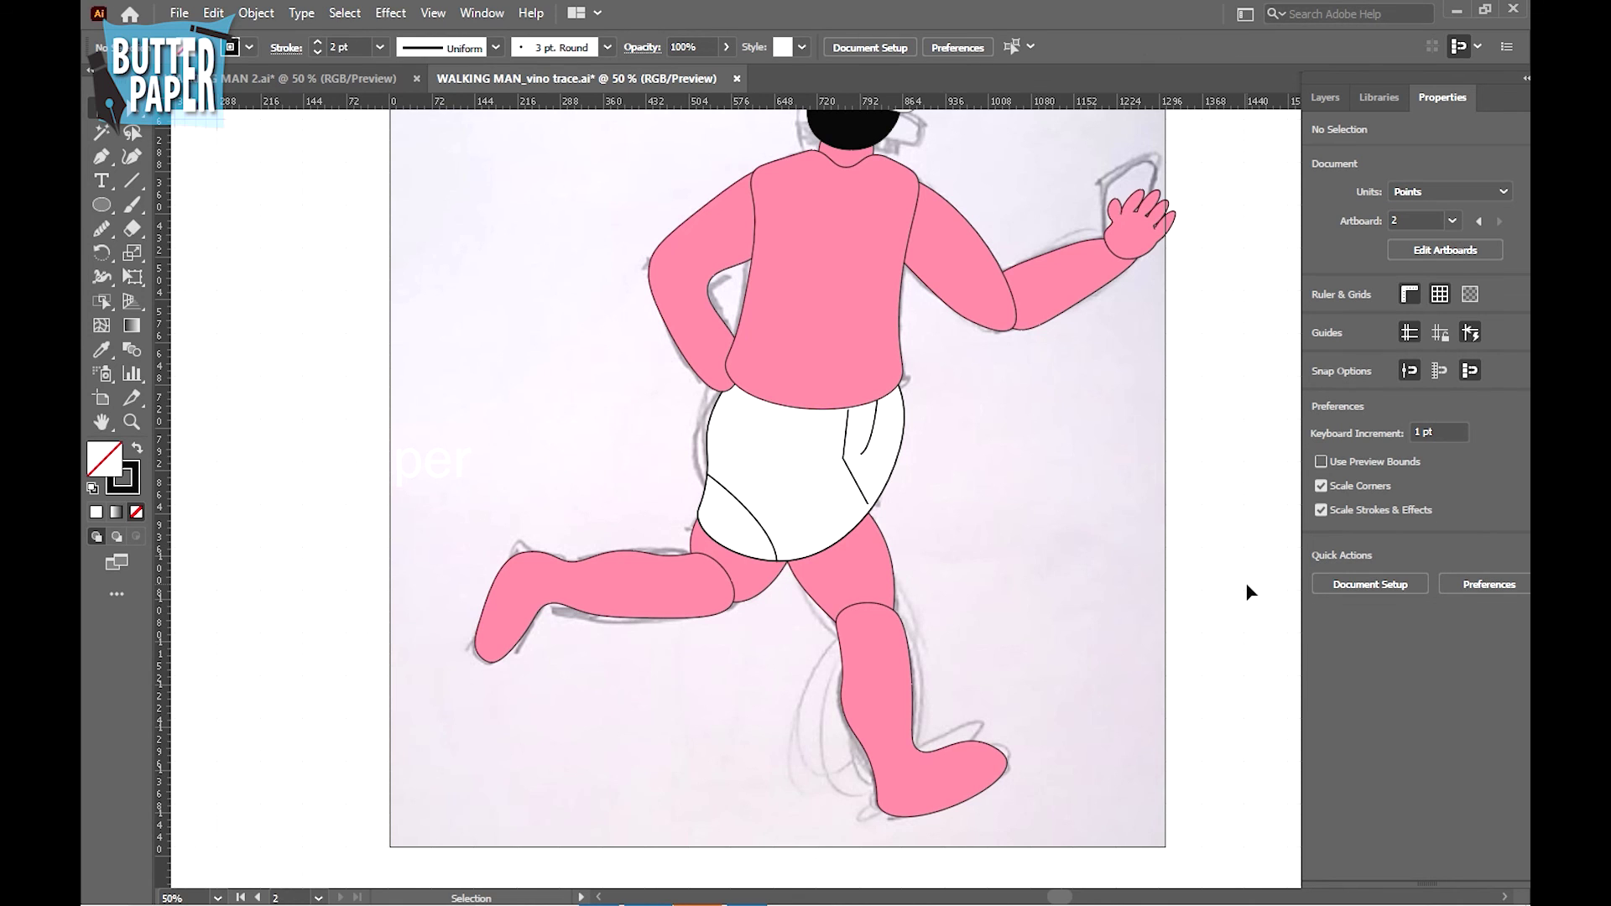
{"action": "left_click", "coordinate": [735, 416]}
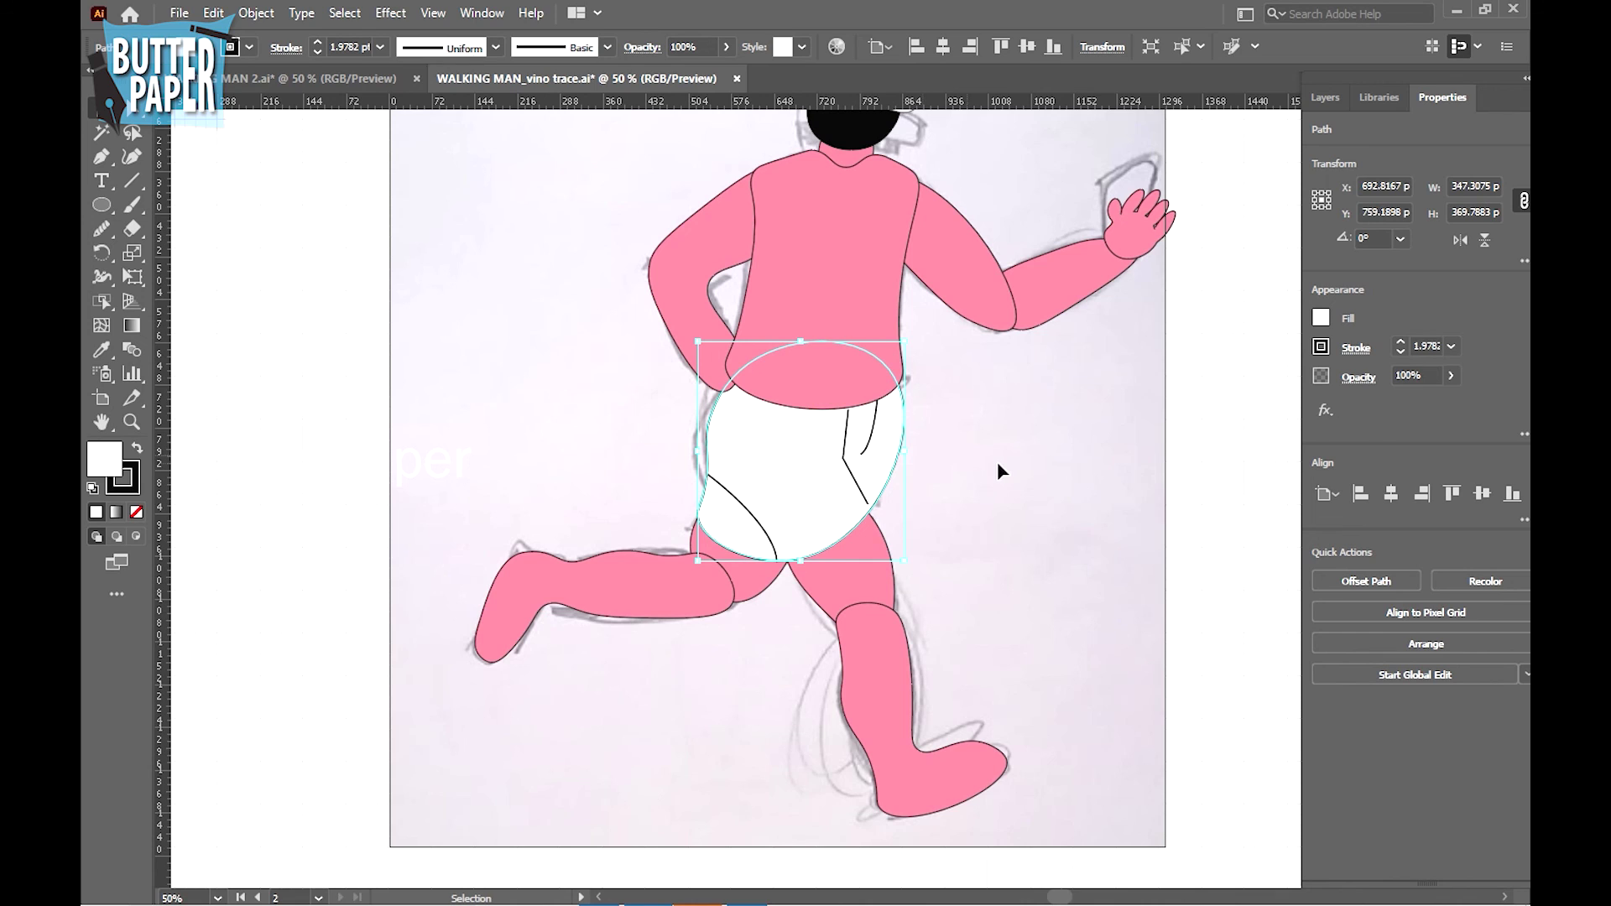
{"action": "left_click", "coordinate": [1090, 537]}
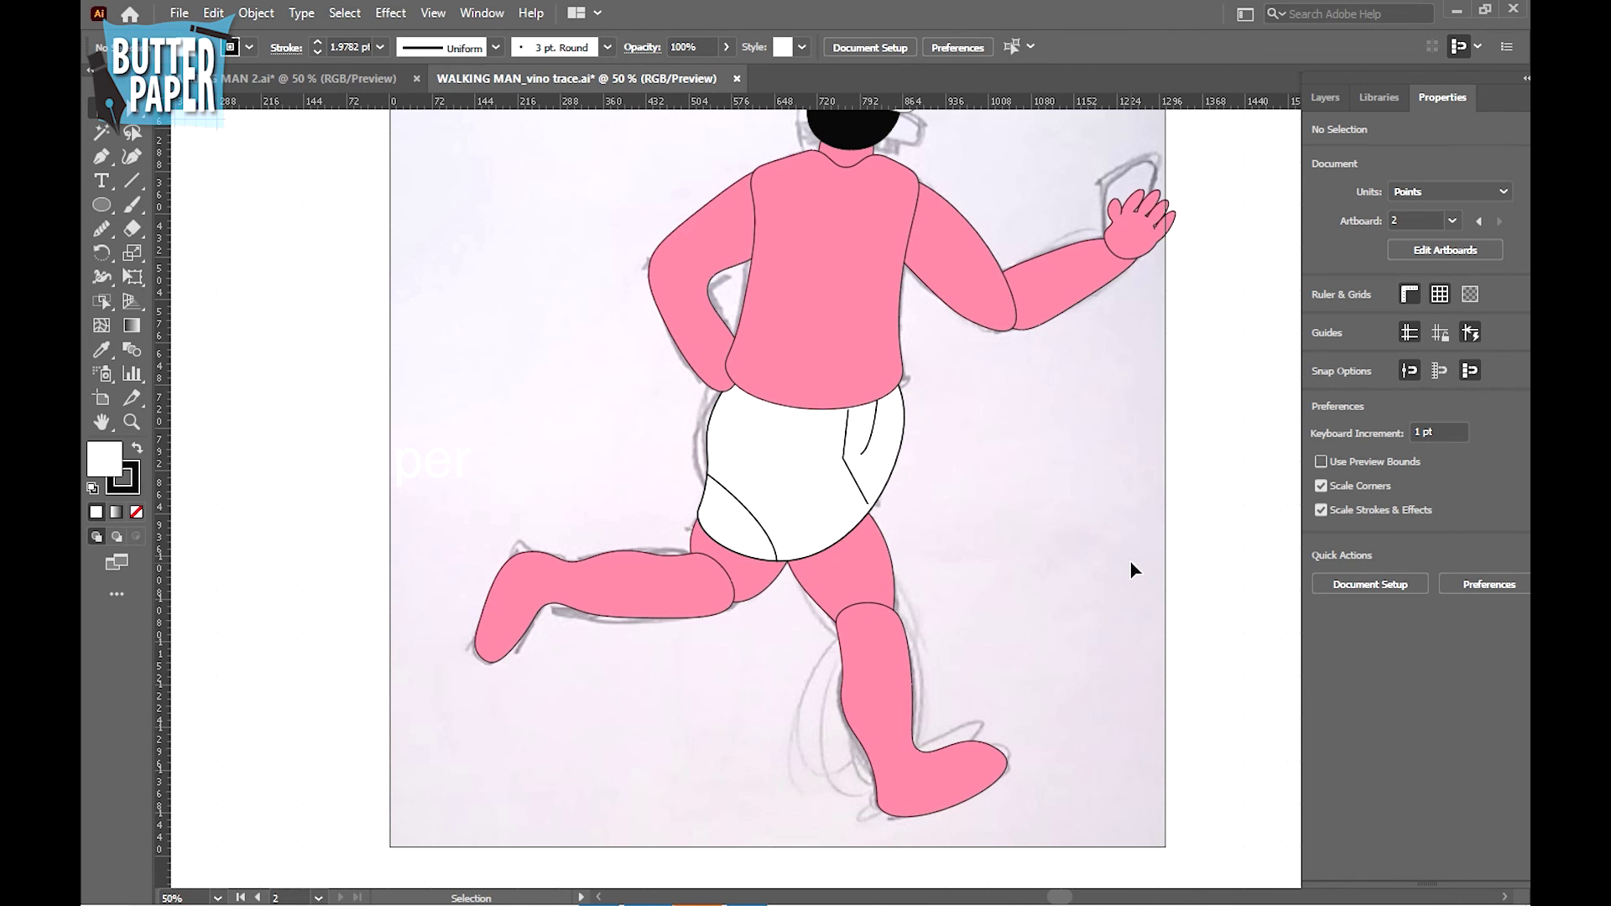
Zoom out to 33.33% so the whole figure and artboard are in view
{"action": "key", "text": "z"}
{"action": "left_click", "coordinate": [1050, 609]}
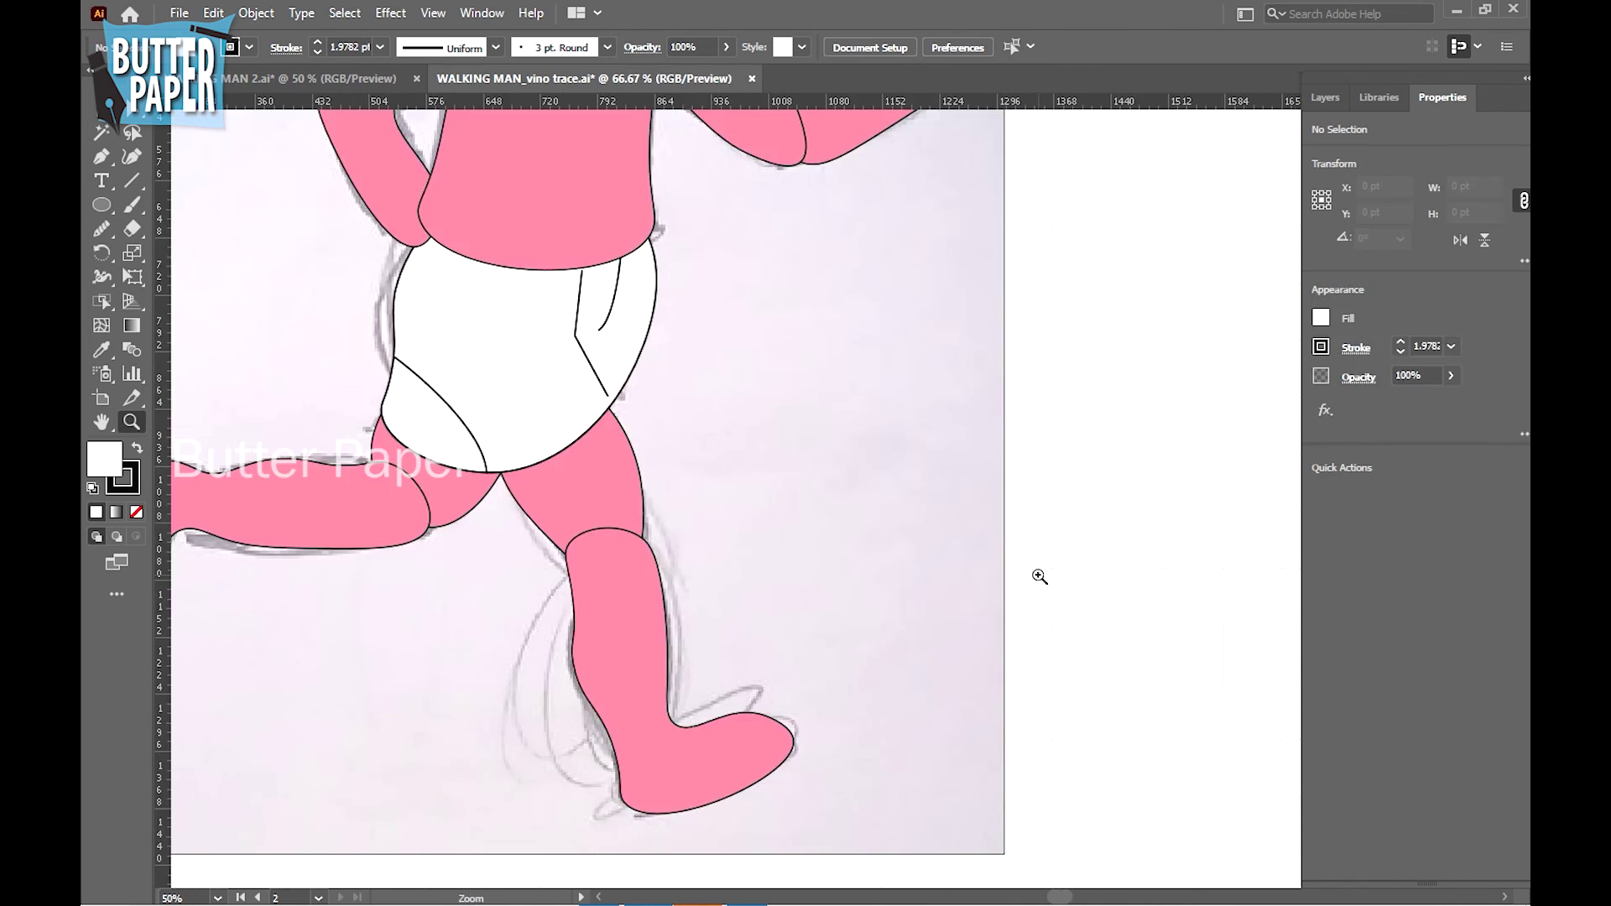
{"action": "left_click", "coordinate": [946, 569], "text": "alt"}
{"action": "left_click_drag", "start_coordinate": [798, 451], "coordinate": [1060, 686]}
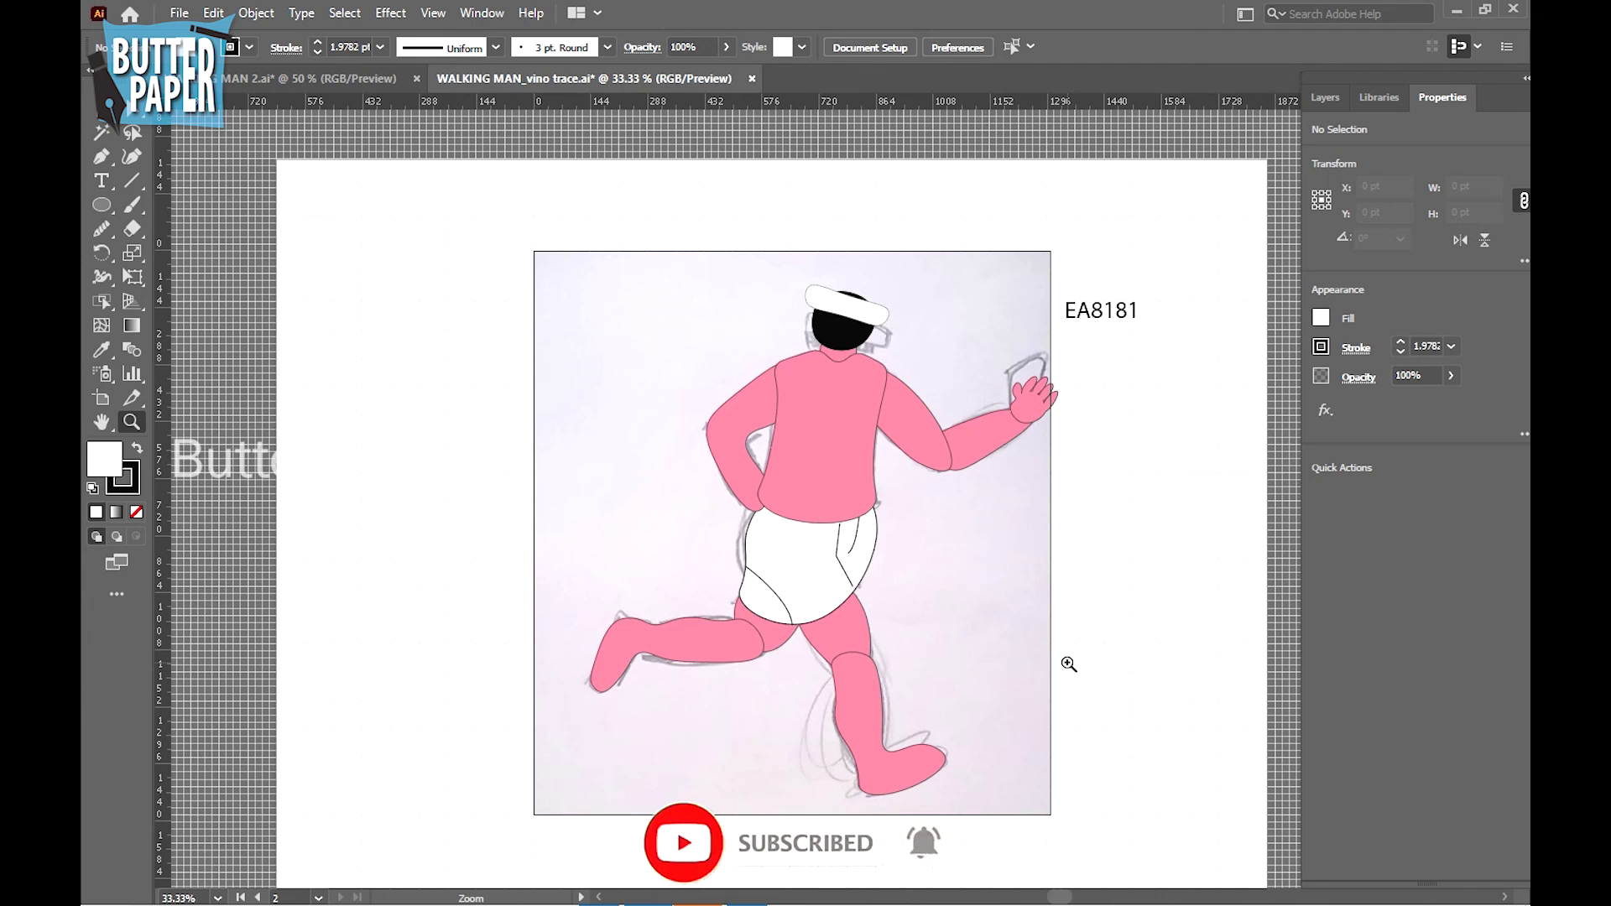
Save the running-man document and bring up the Layers panel
{"action": "left_click", "coordinate": [179, 13]}
{"action": "left_click", "coordinate": [249, 204]}
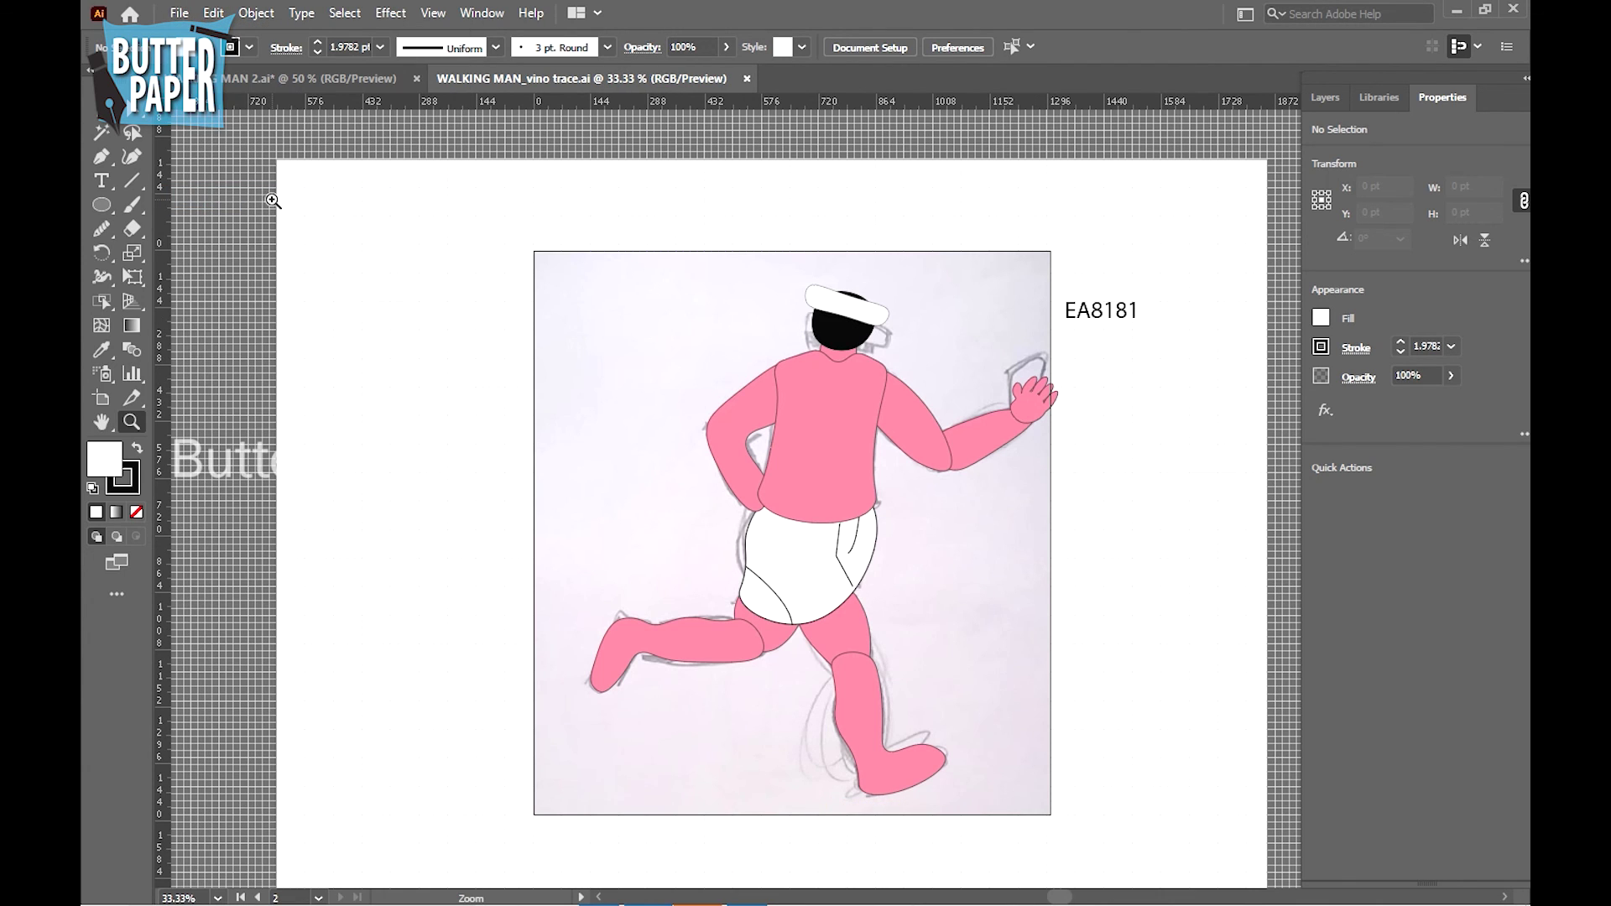
{"action": "left_click", "coordinate": [179, 13]}
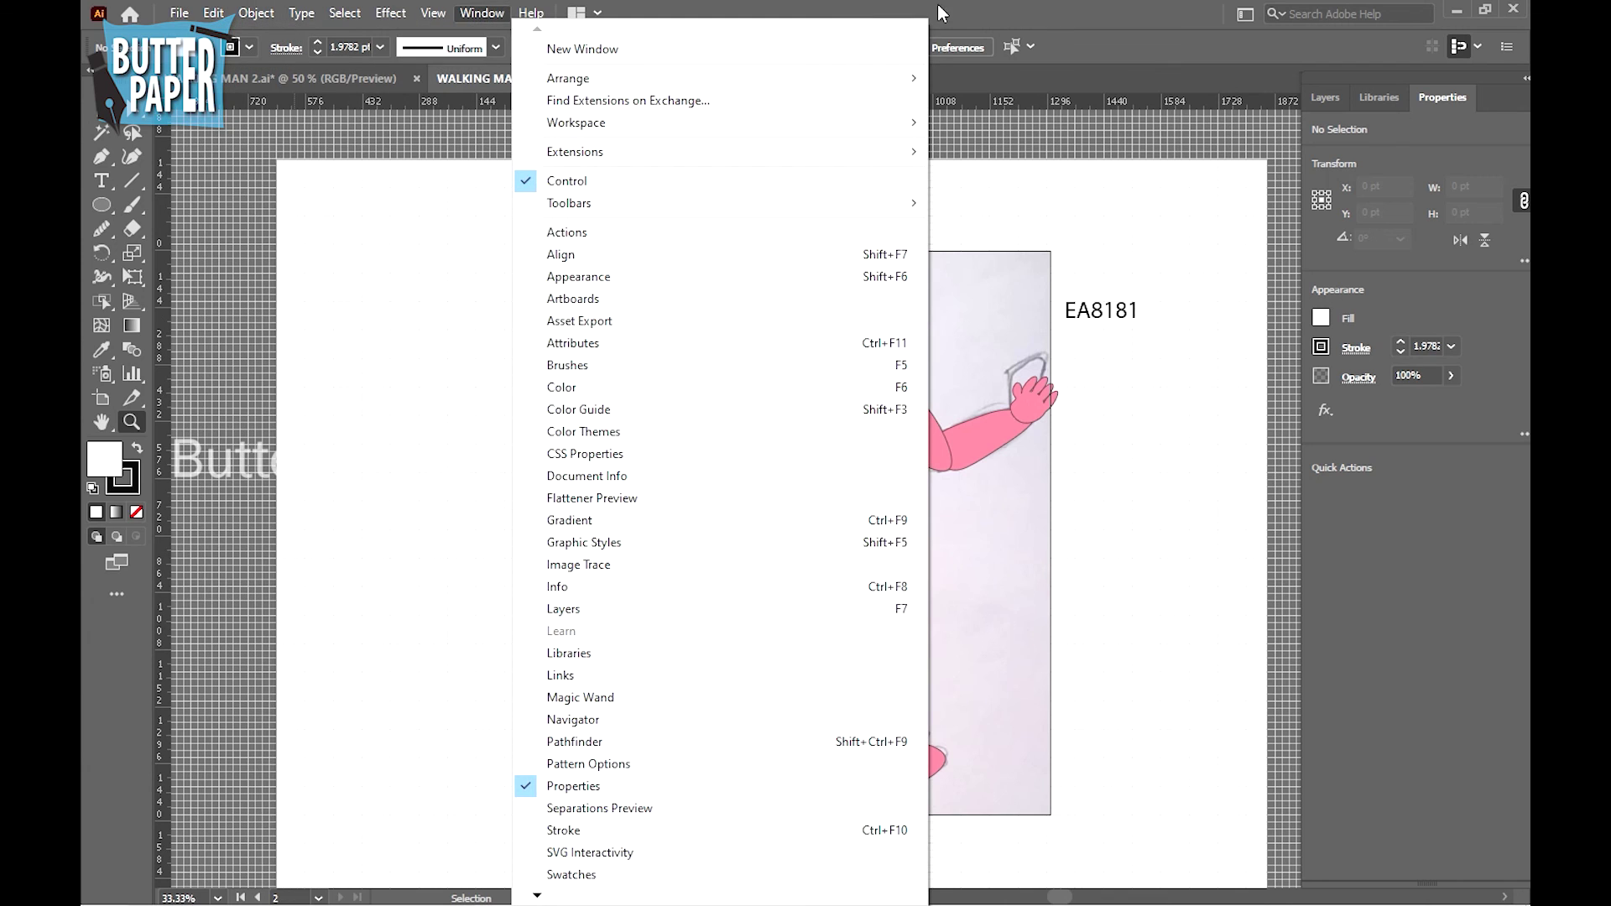
{"action": "left_click", "coordinate": [1007, 10]}
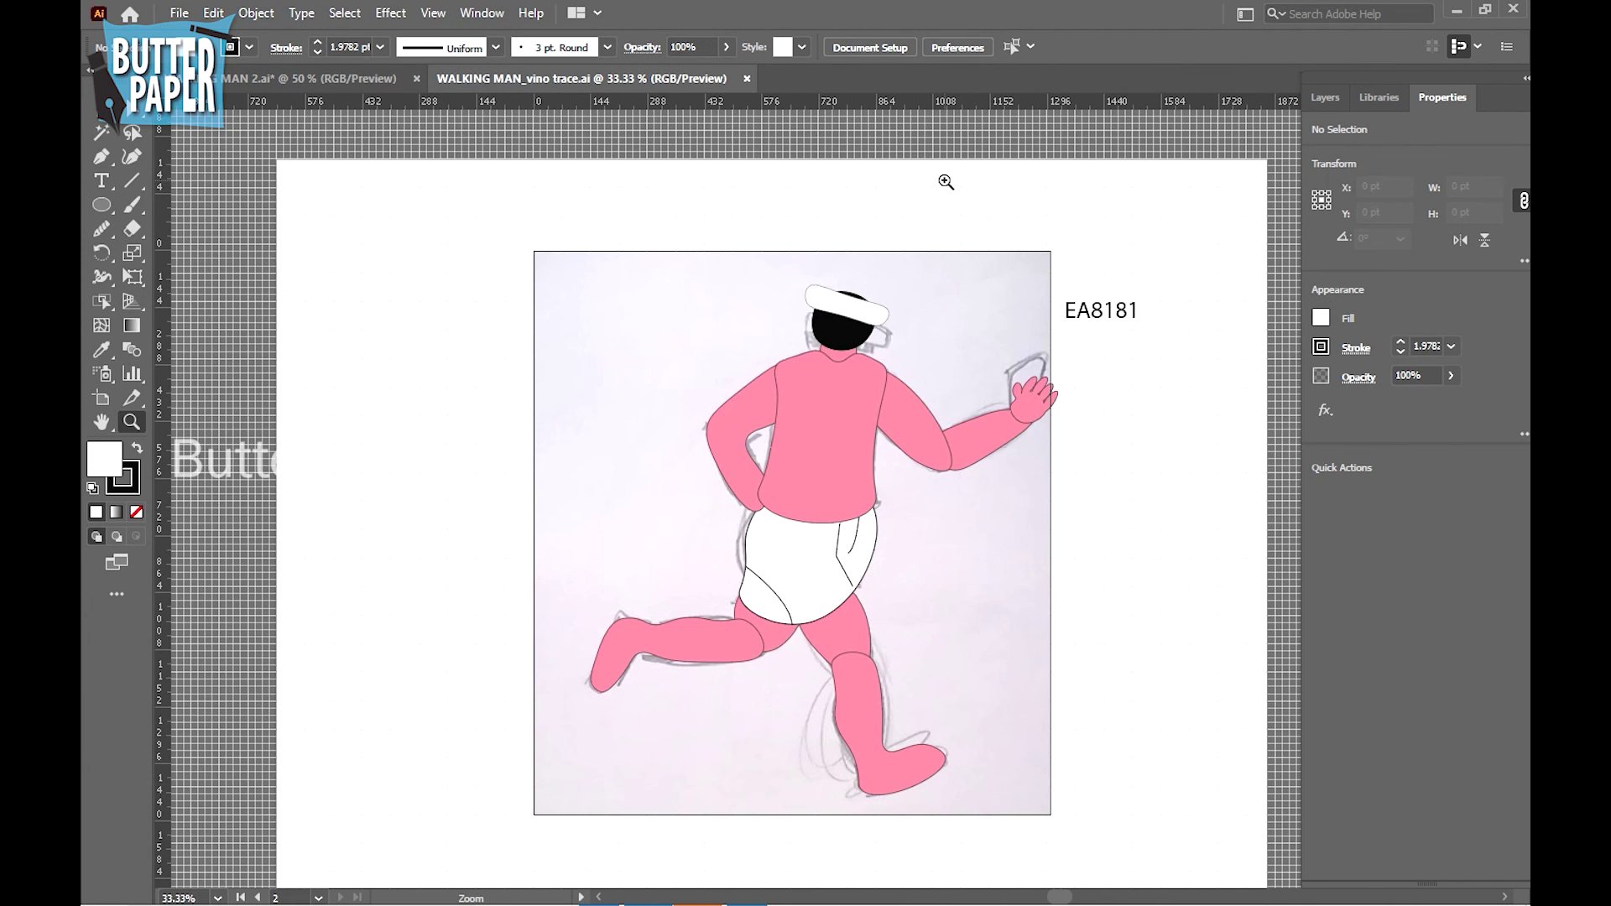
{"action": "left_click", "coordinate": [178, 13]}
{"action": "left_click", "coordinate": [961, 10]}
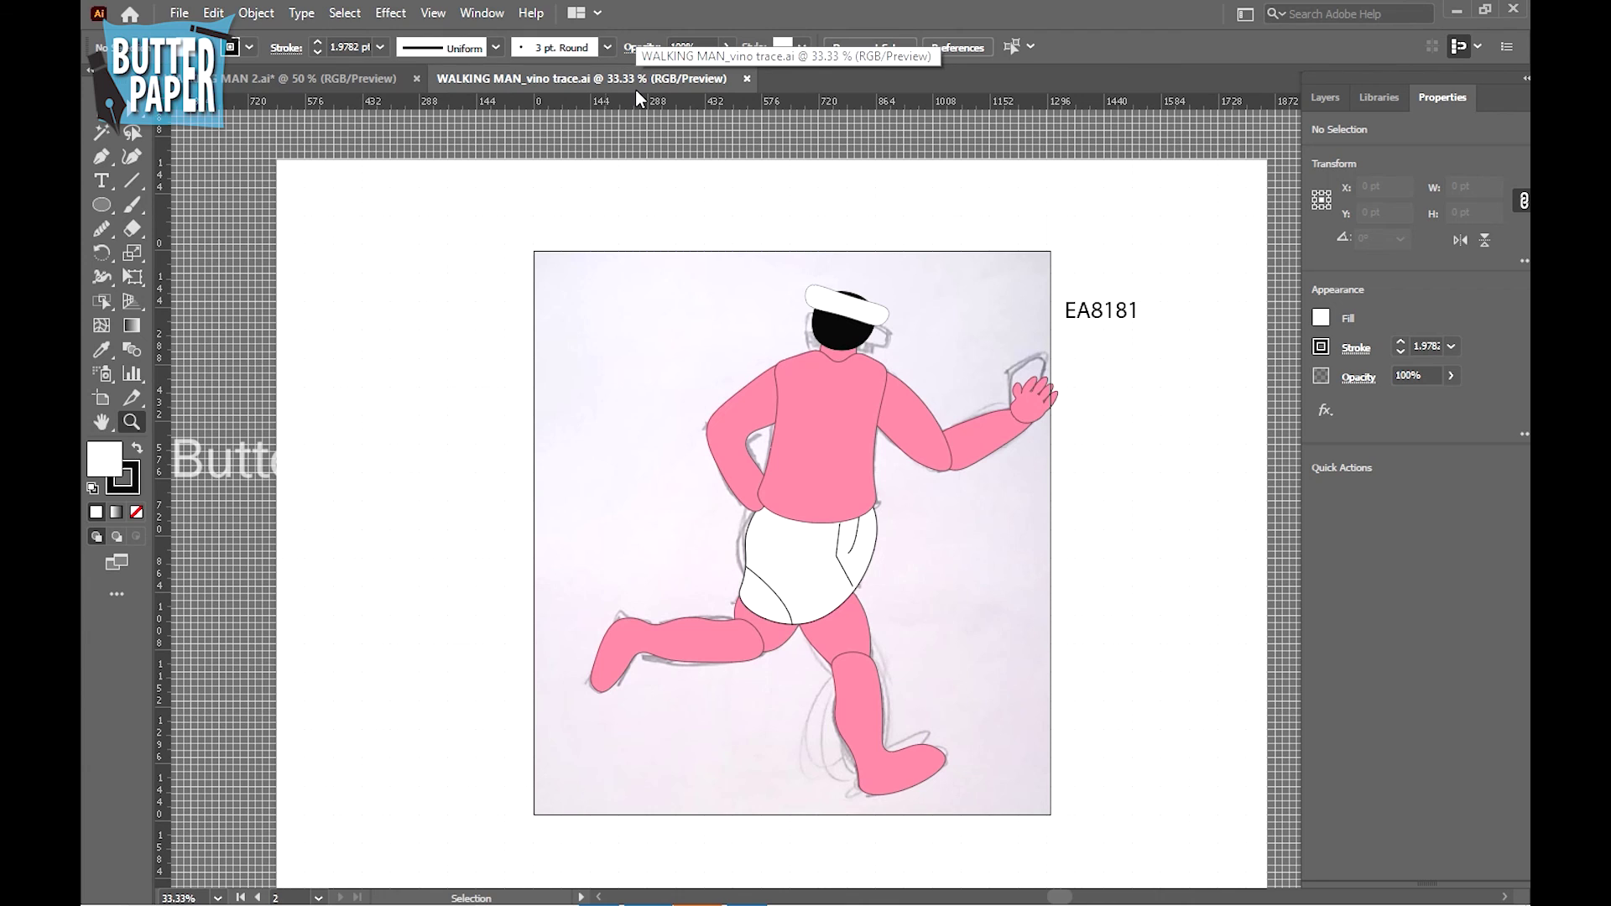
{"action": "left_click", "coordinate": [1325, 96]}
Delete the sketch layer 'Layer 1' with its artwork, leaving 11 layers
{"action": "left_click", "coordinate": [1443, 361]}
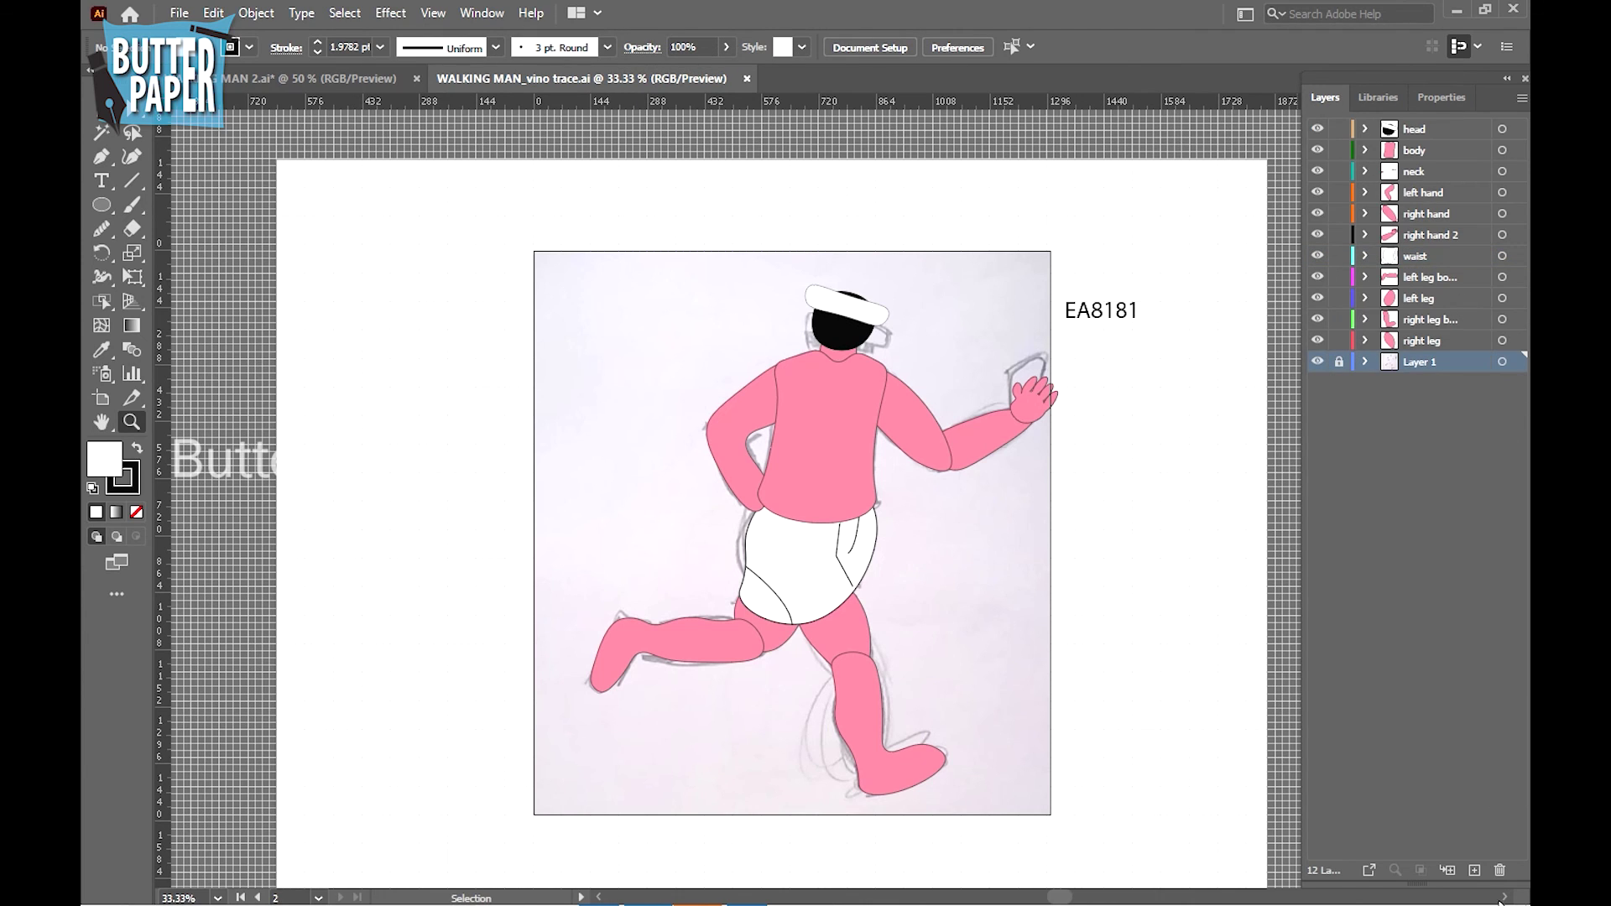
{"action": "left_click", "coordinate": [179, 13]}
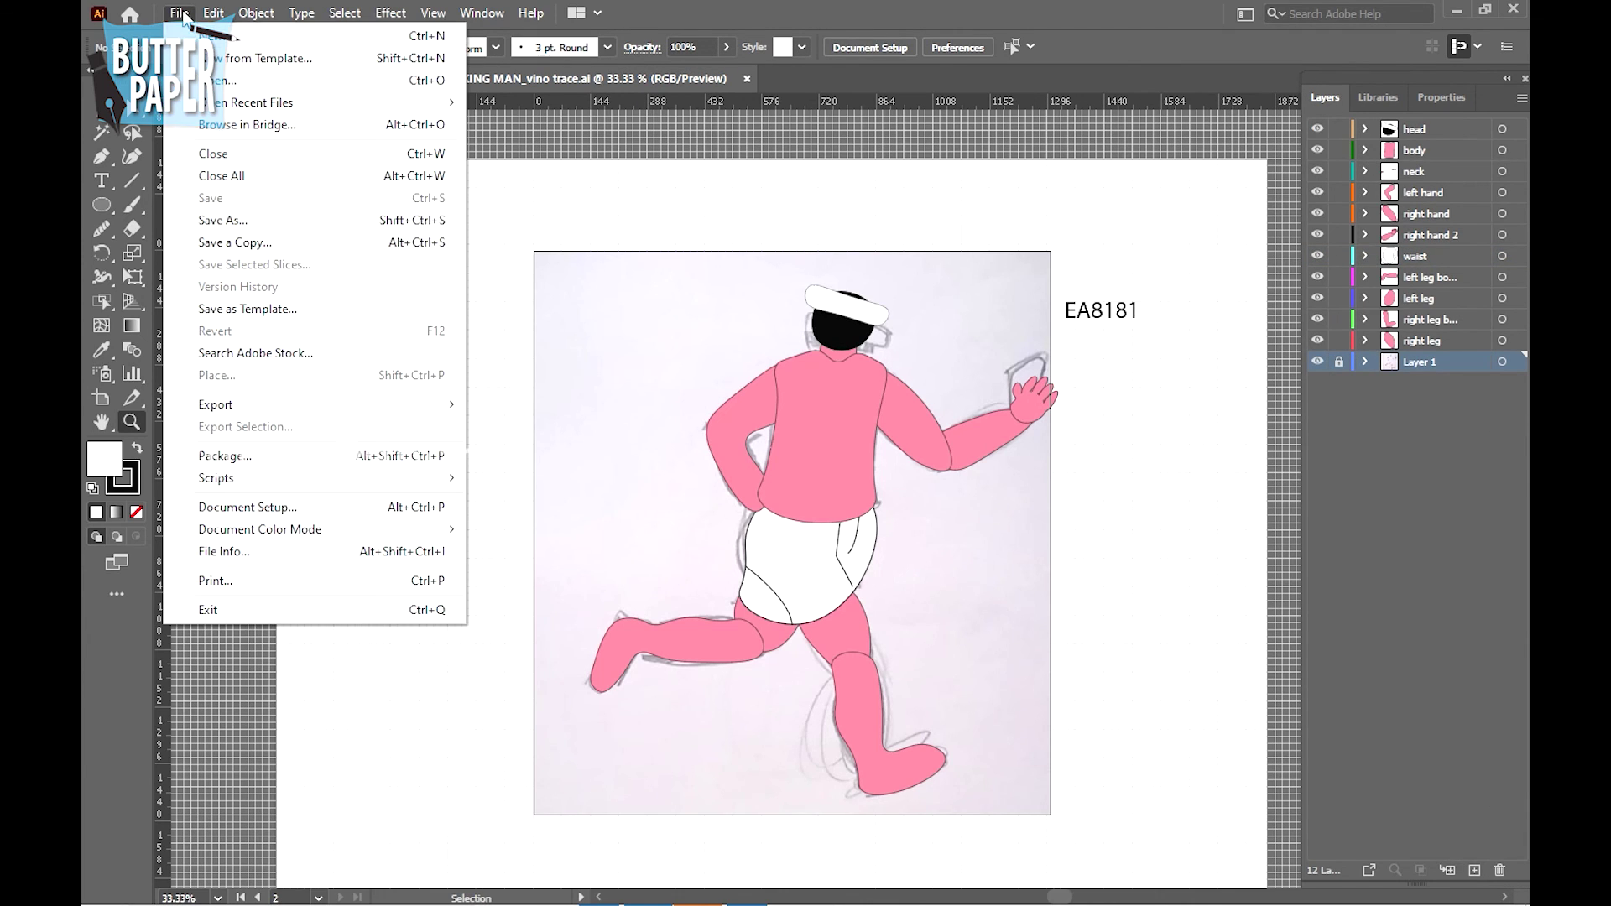
{"action": "left_click", "coordinate": [1337, 527]}
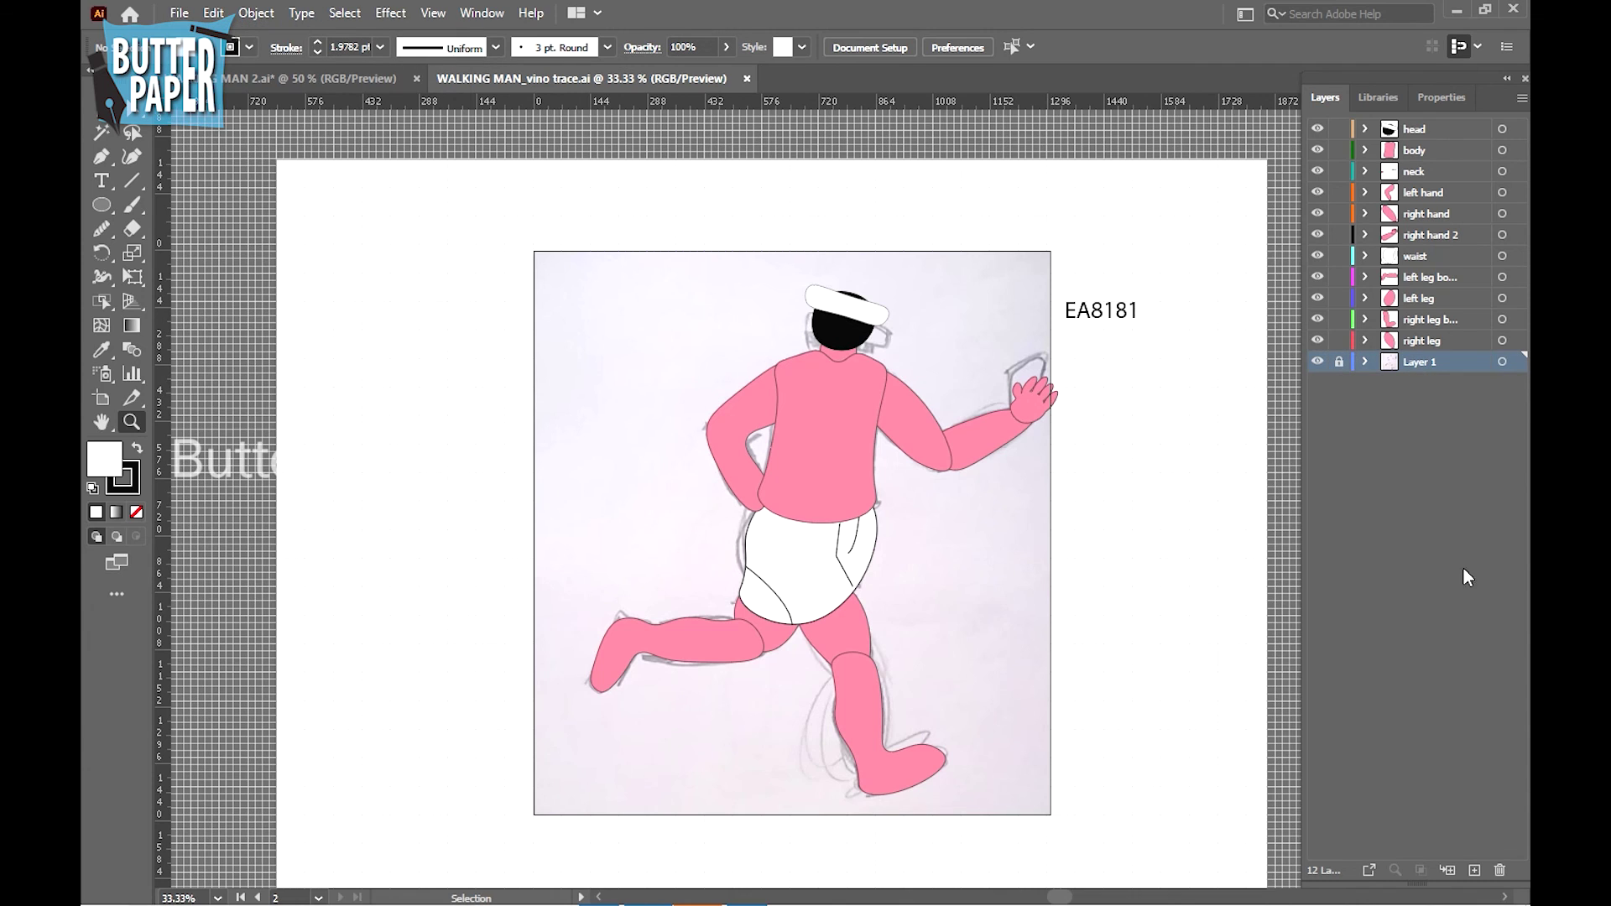
{"action": "left_click", "coordinate": [1501, 869]}
{"action": "left_click", "coordinate": [904, 501]}
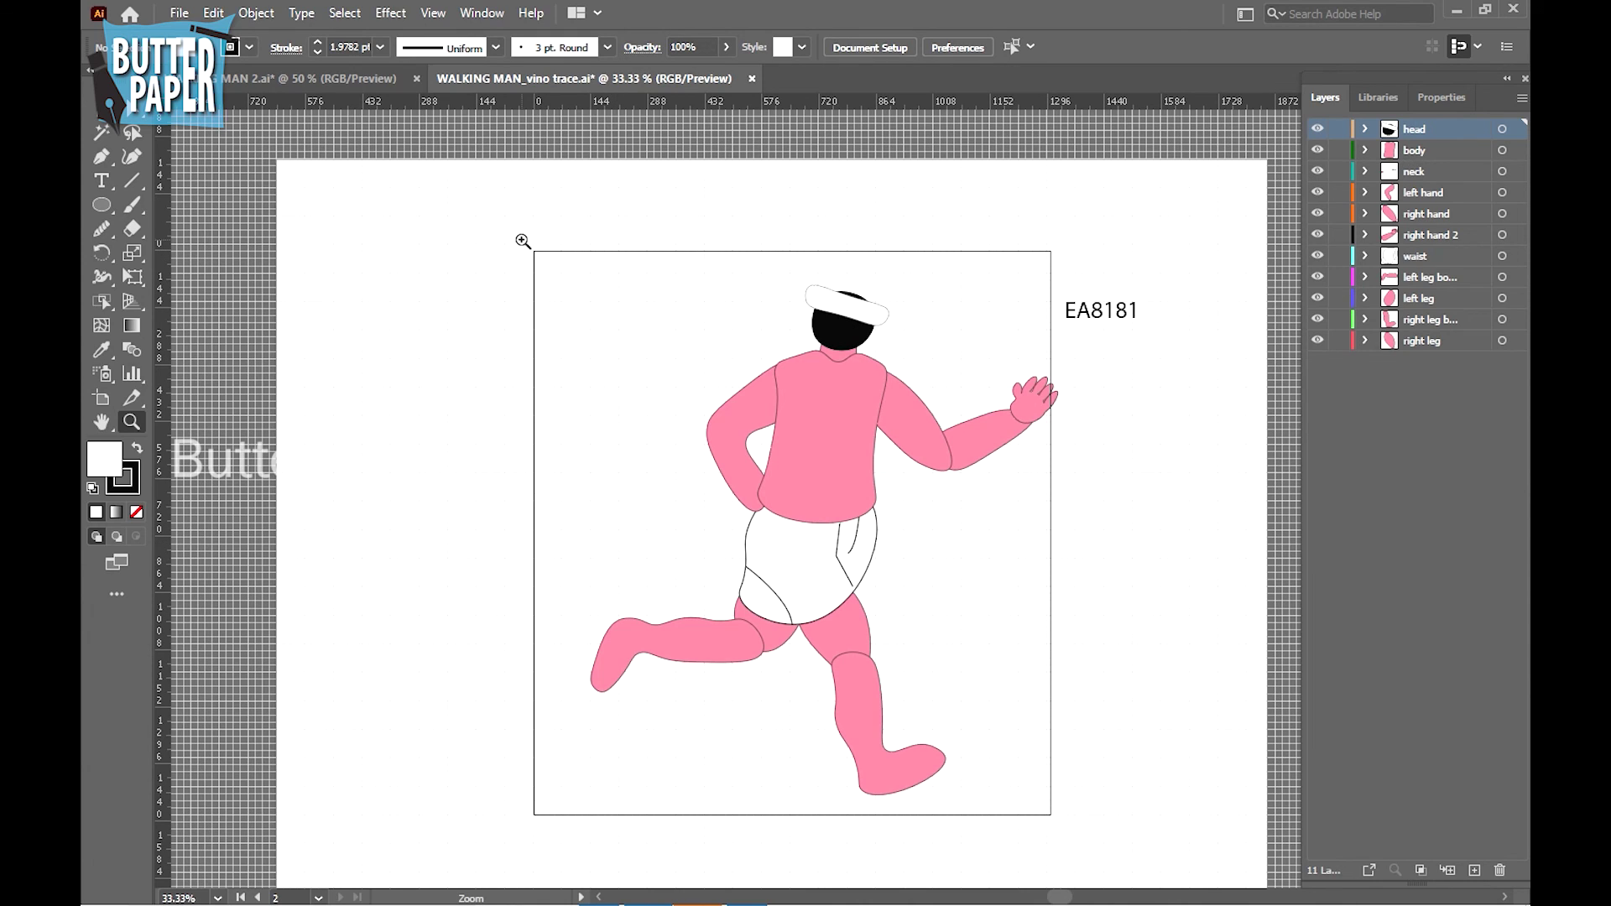
Select all the runner's parts plus the colour label and group them with Ctrl+G
{"action": "left_click", "coordinate": [99, 108]}
{"action": "mouse_move", "coordinate": [557, 250]}
{"action": "left_mouse_down"}
{"action": "mouse_move", "coordinate": [1122, 822]}
{"action": "mouse_move", "coordinate": [1056, 771]}
{"action": "left_mouse_up"}
{"action": "left_click_drag", "start_coordinate": [1066, 770], "coordinate": [1158, 762]}
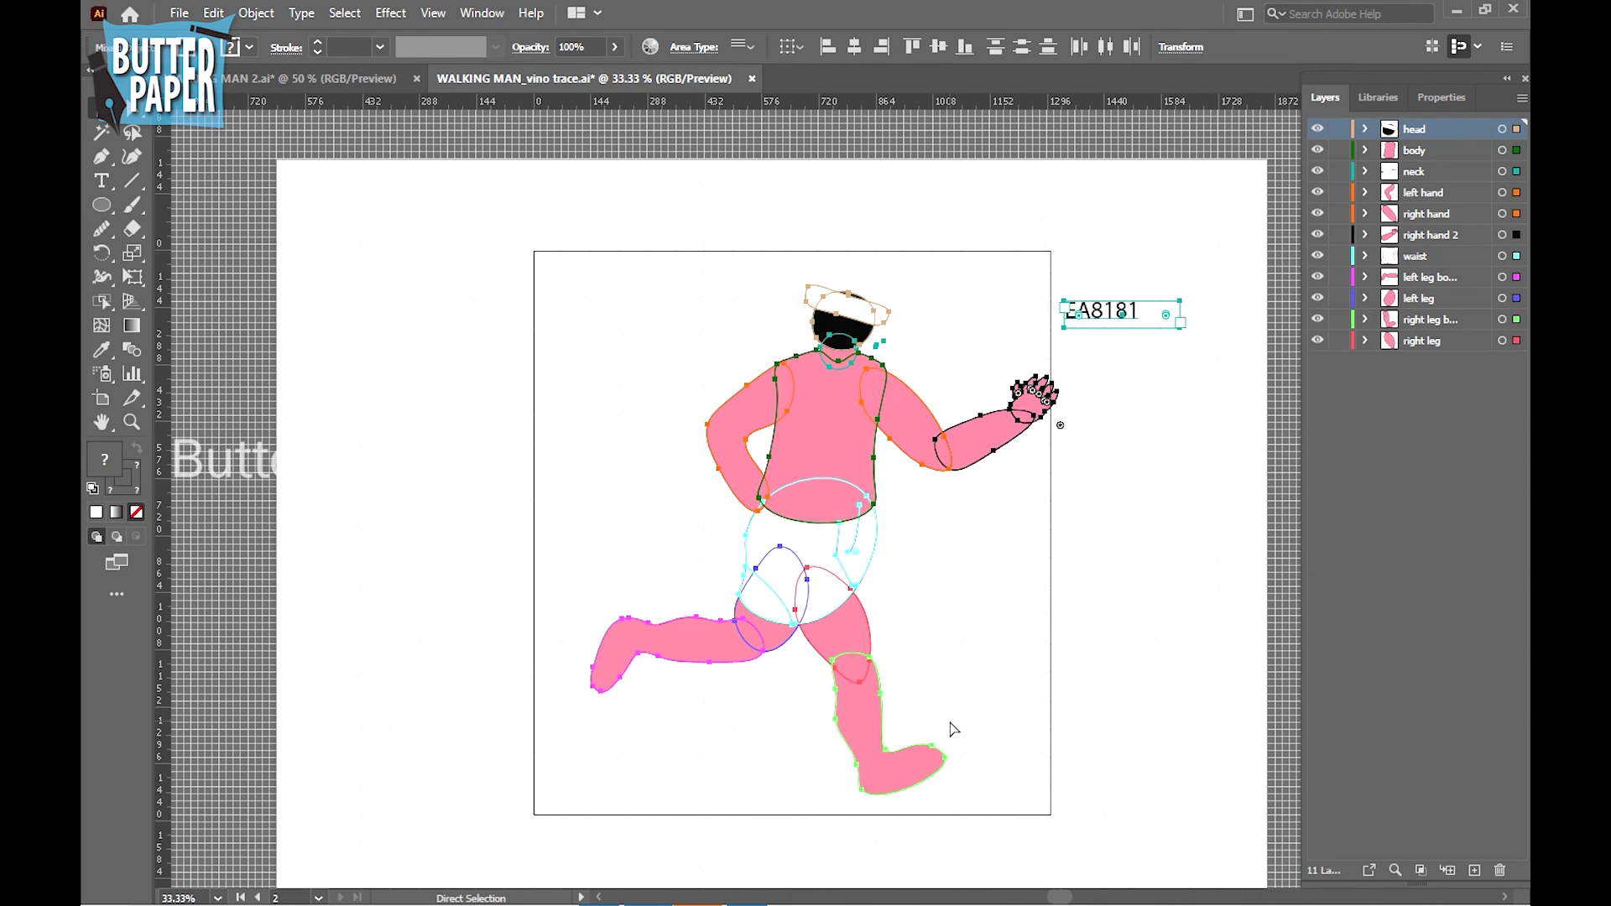
{"action": "key", "text": "ctrl+g"}
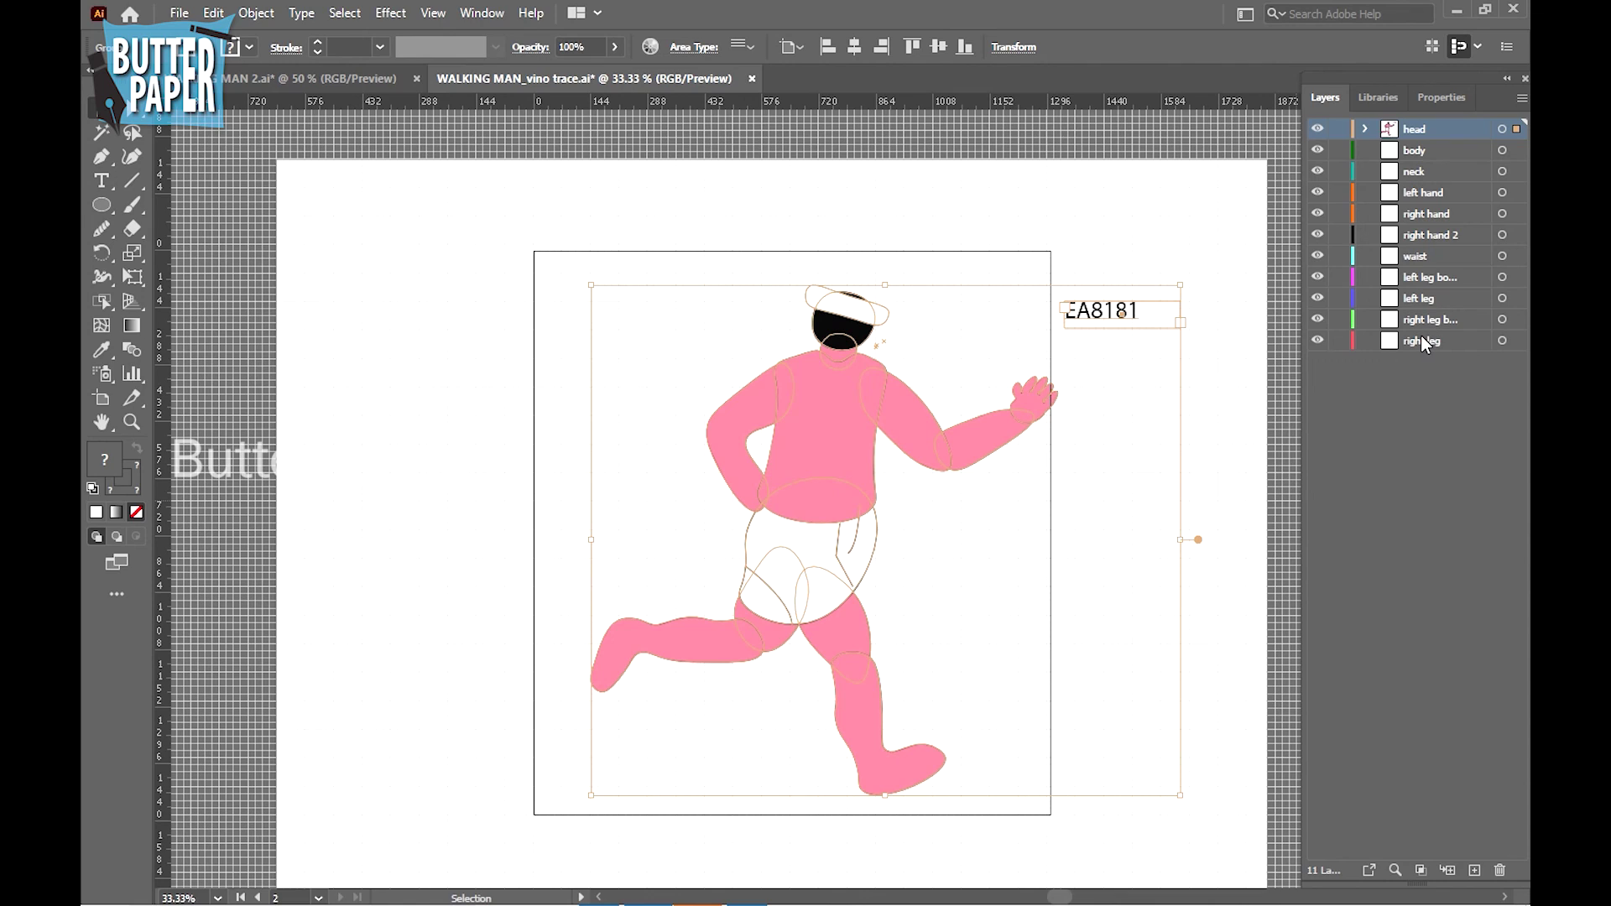
Delete the now-empty layers from body through right leg
{"action": "left_click", "coordinate": [1423, 340]}
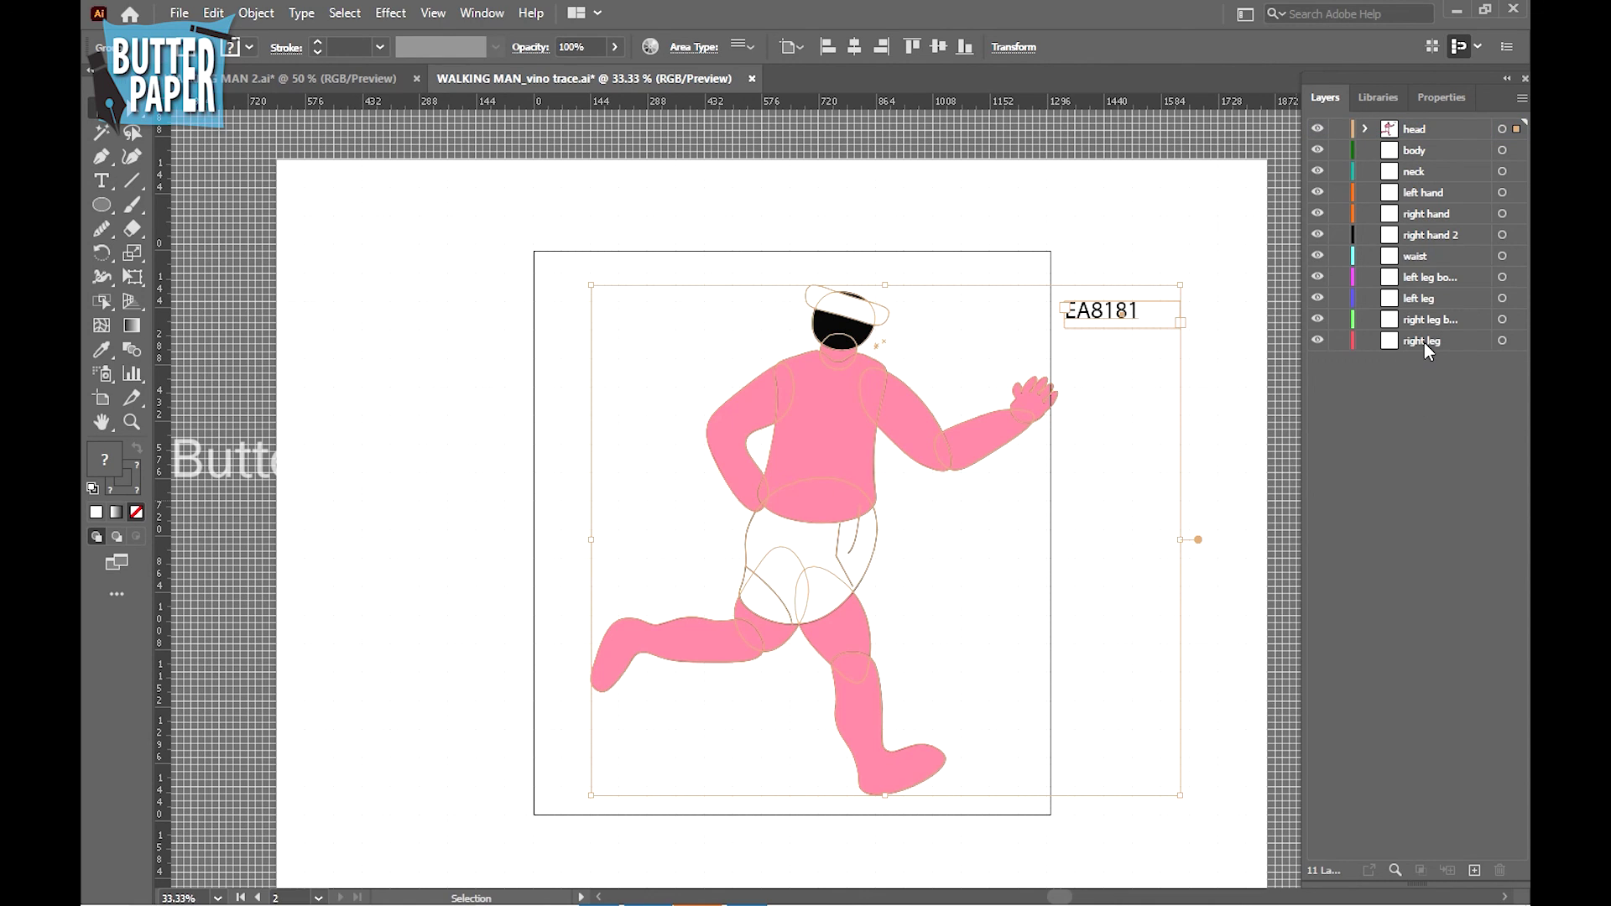
{"action": "left_click", "coordinate": [1425, 153], "text": "shift"}
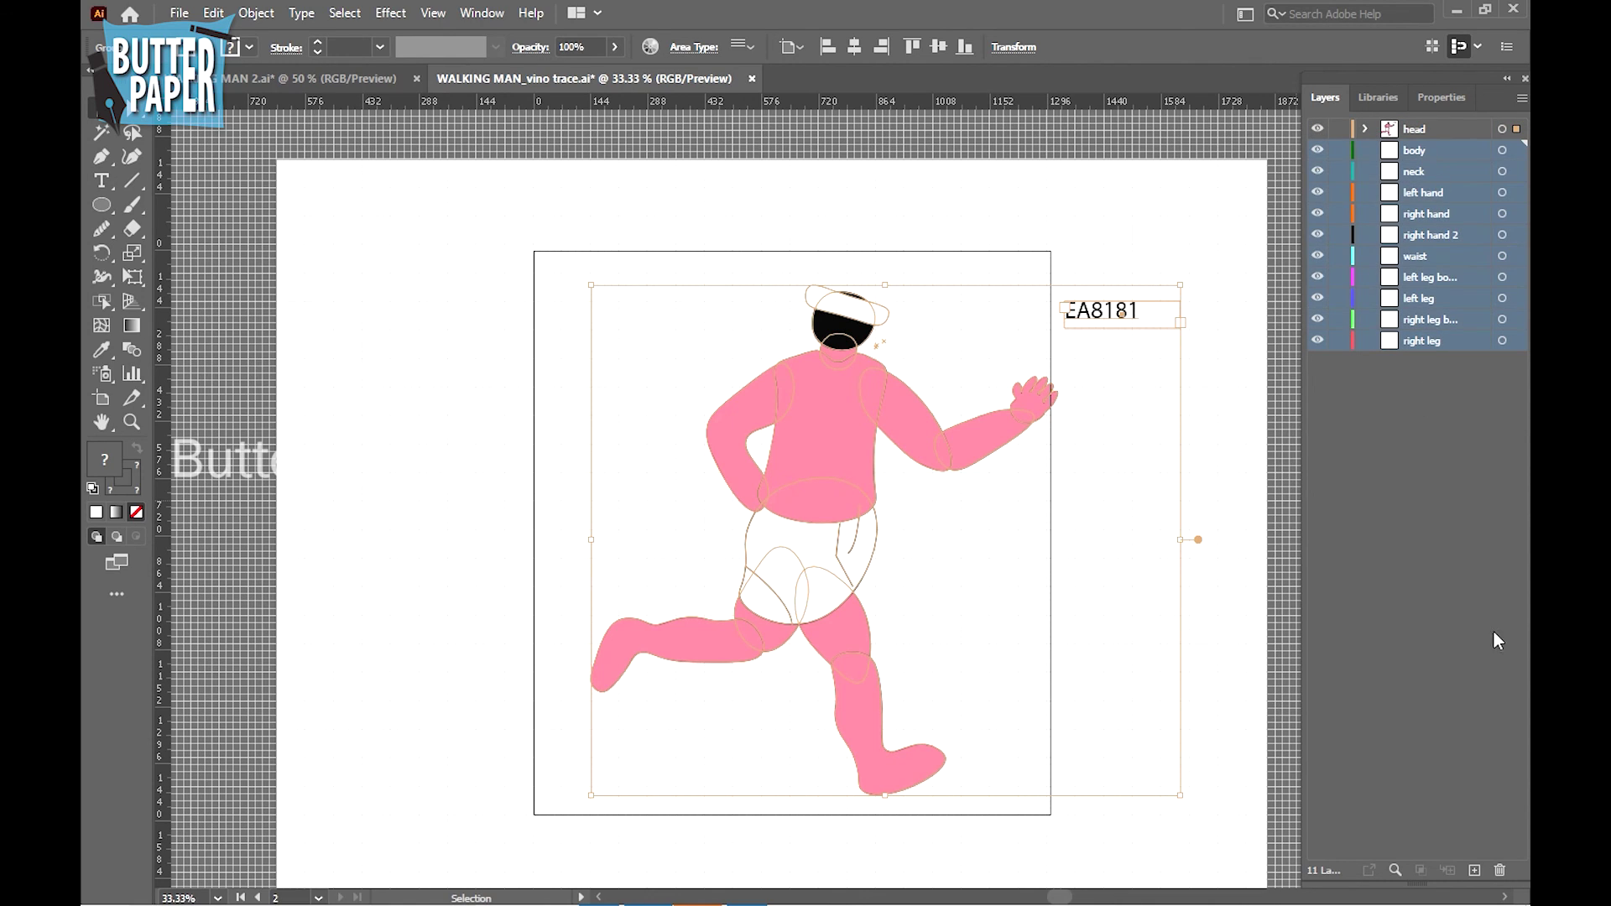
{"action": "left_click", "coordinate": [1502, 873]}
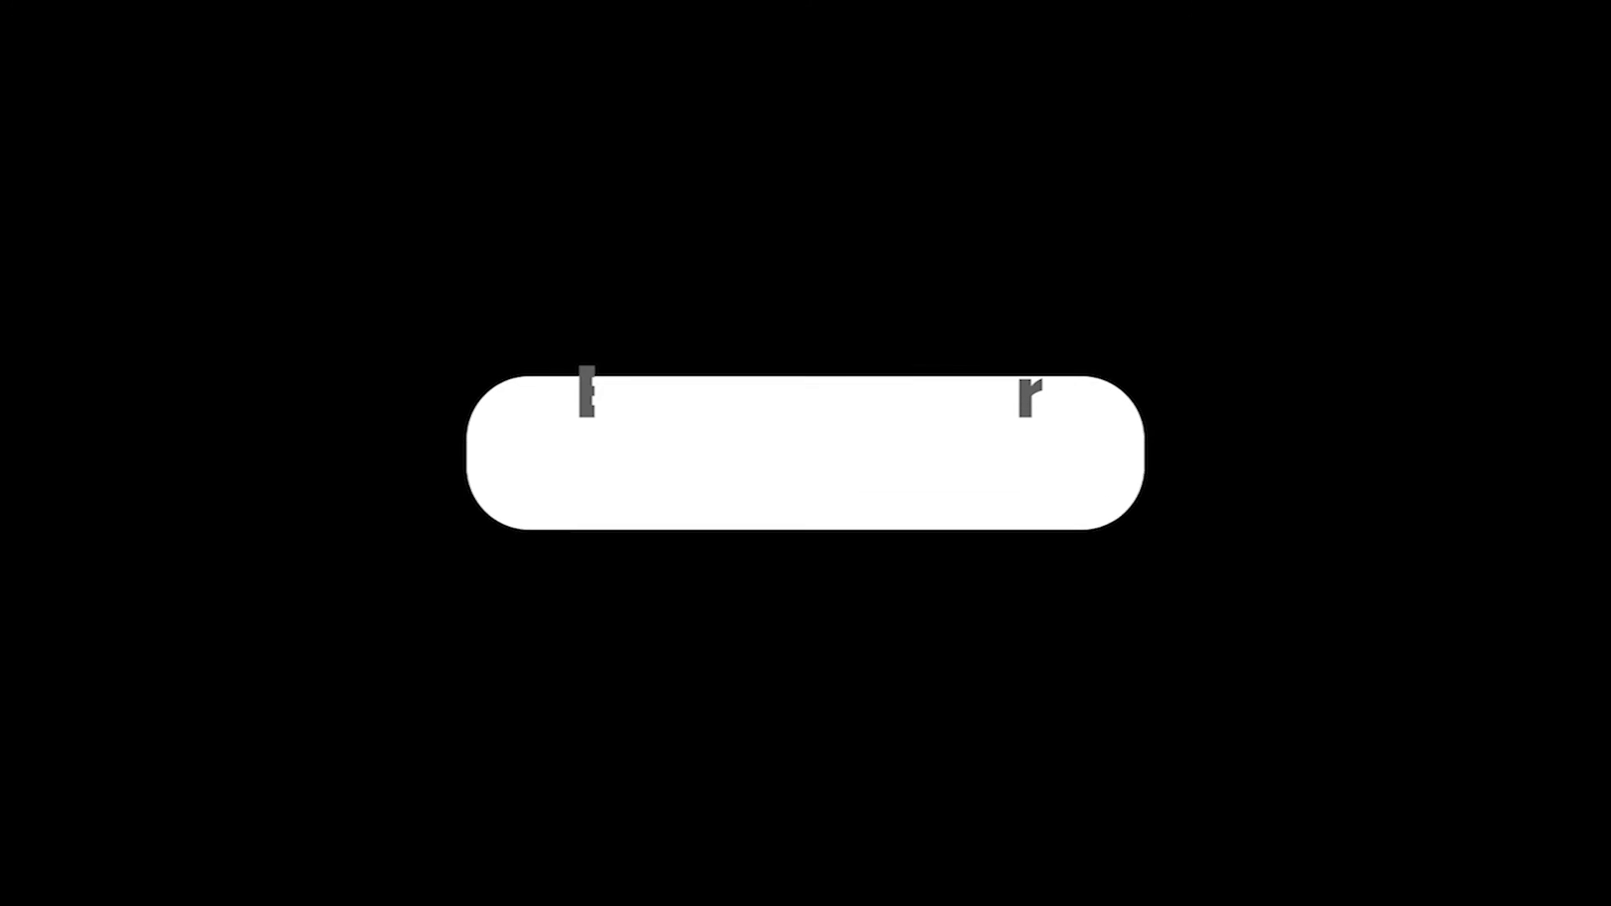